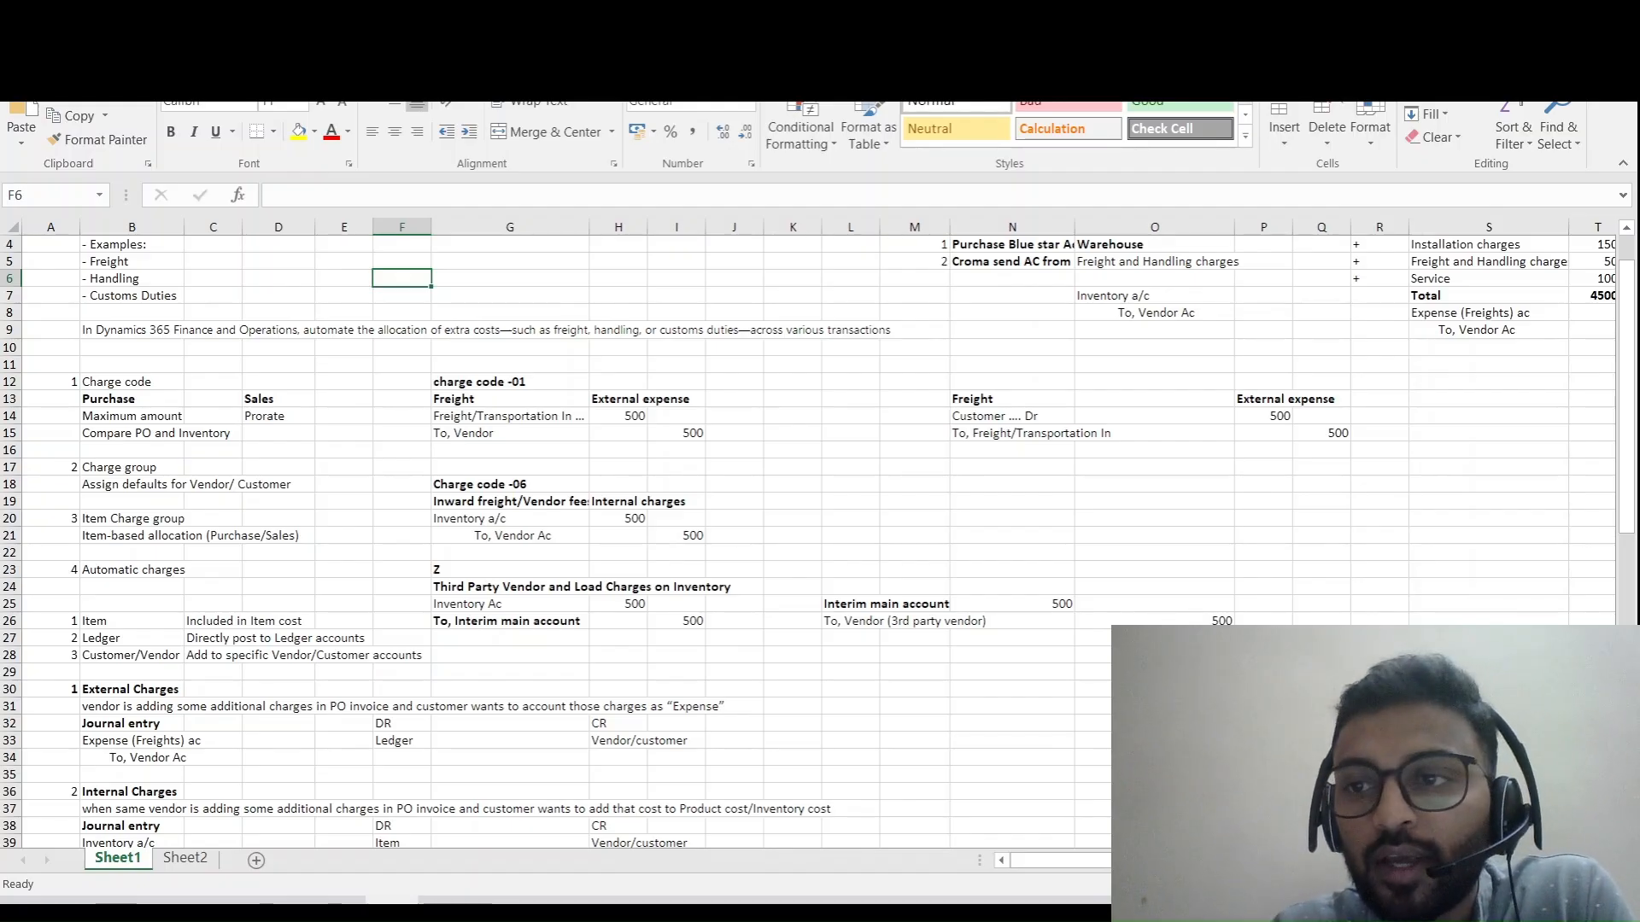
{"action": "scroll", "coordinate": [817, 541], "scroll_direction": "down", "scroll_amount": 1}
{"action": "scroll", "coordinate": [817, 541], "scroll_direction": "up", "scroll_amount": 2}
{"action": "scroll", "coordinate": [818, 540], "scroll_direction": "down", "scroll_amount": 1}
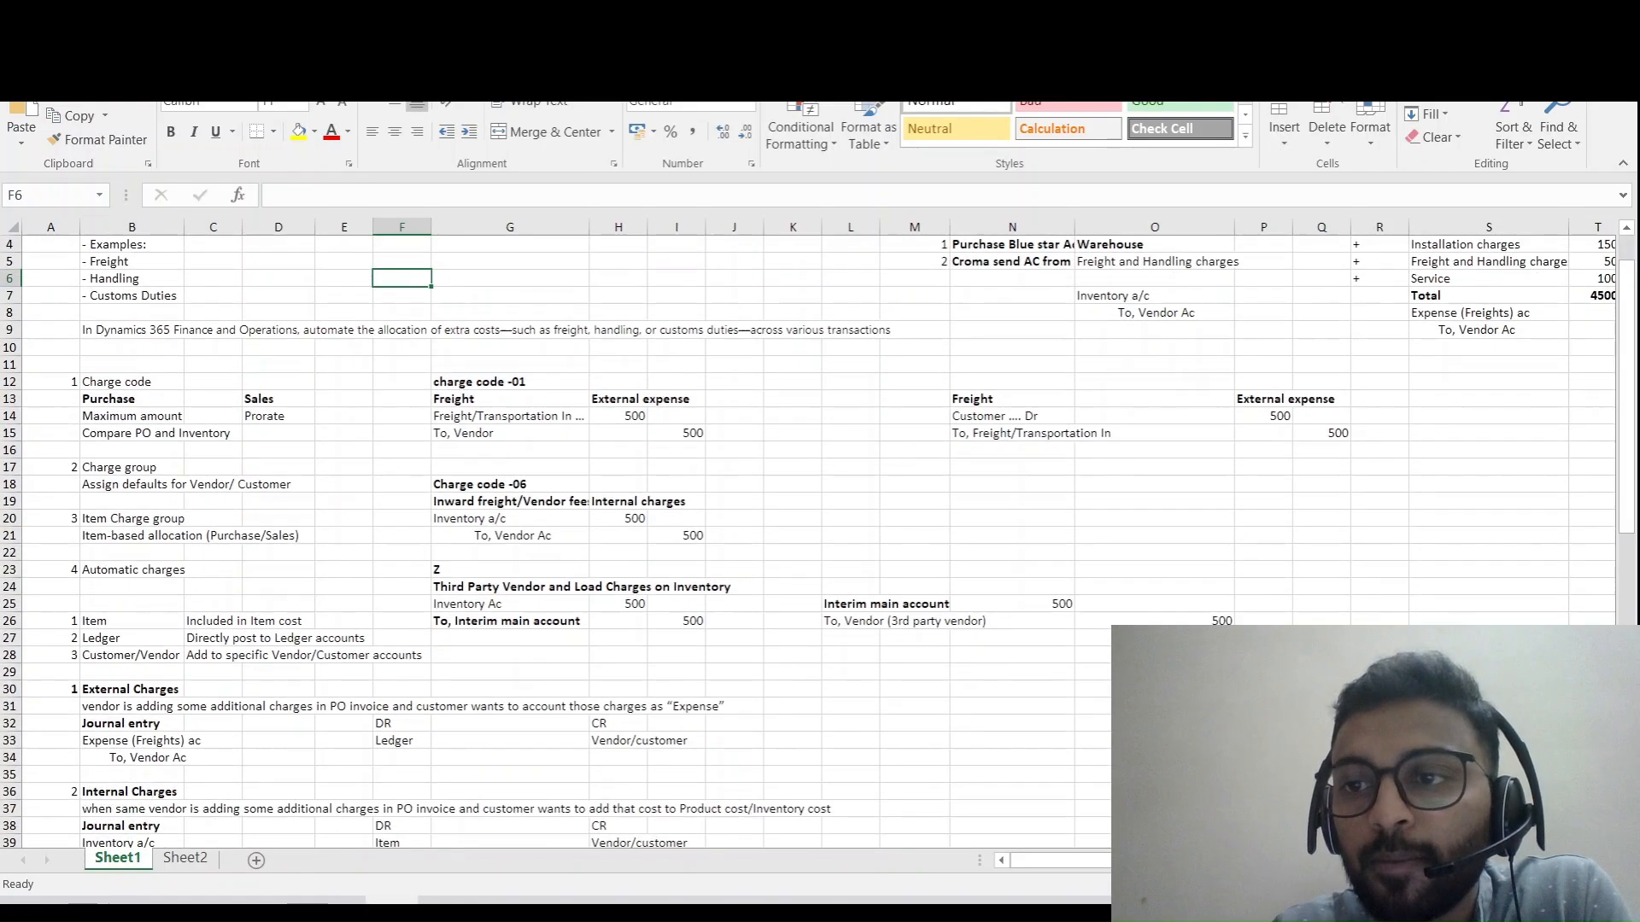
{"action": "scroll", "coordinate": [817, 540], "scroll_direction": "up", "scroll_amount": 1}
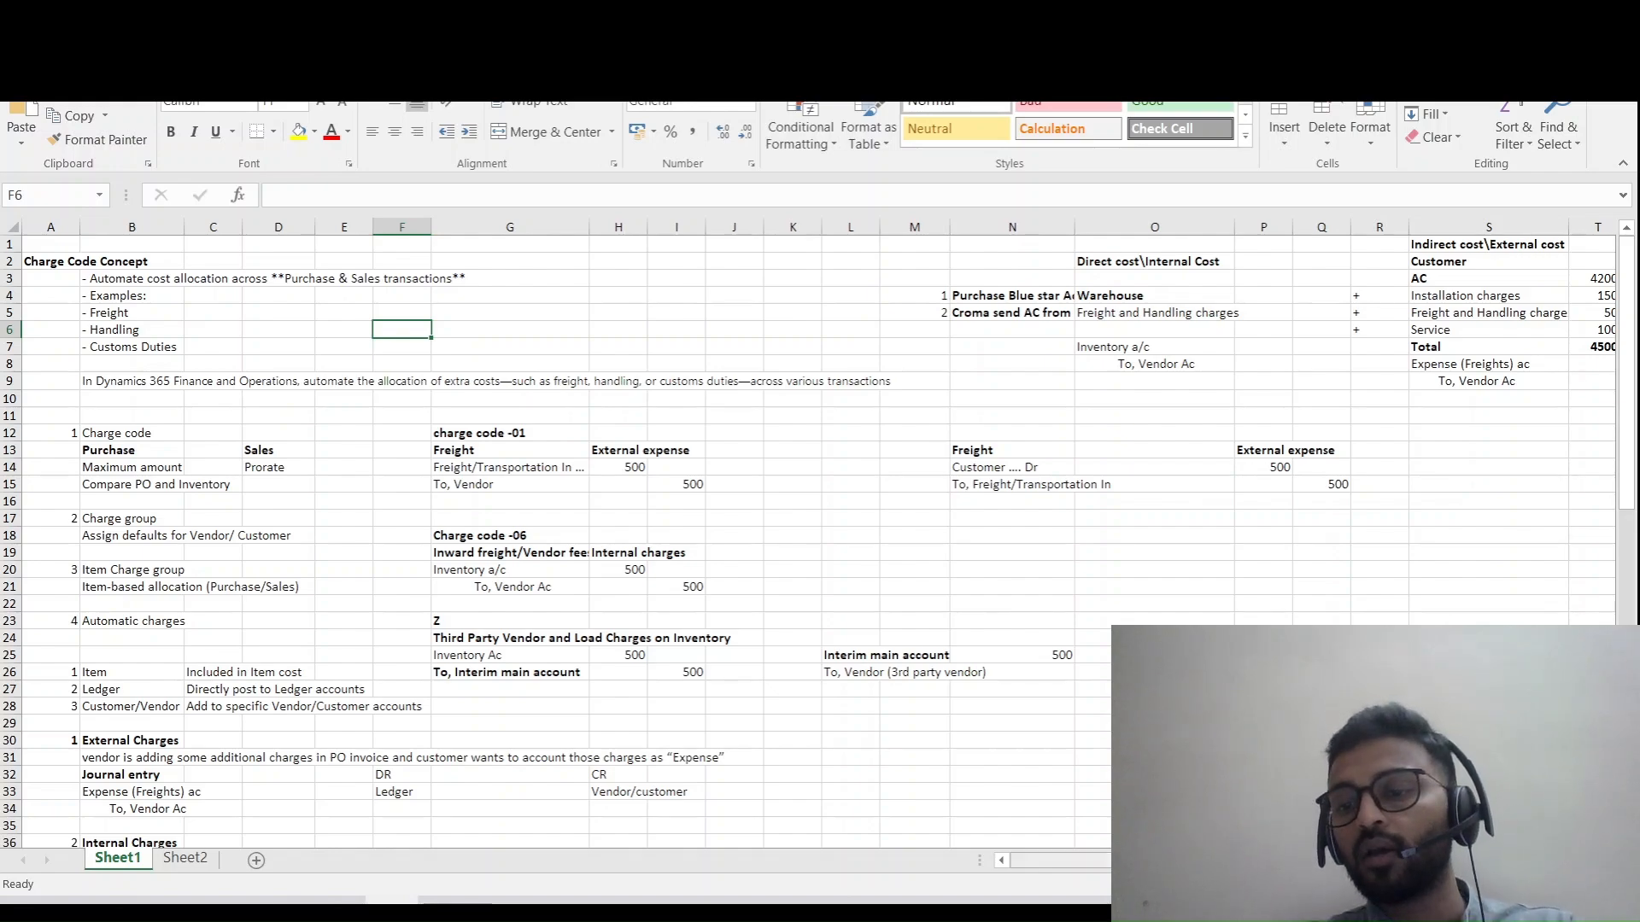
- Set the Inventory Ac debit in H25 of the third-party vendor journal entry to 1000
{"action": "left_click_drag", "start_coordinate": [1196, 860], "coordinate": [1252, 860]}
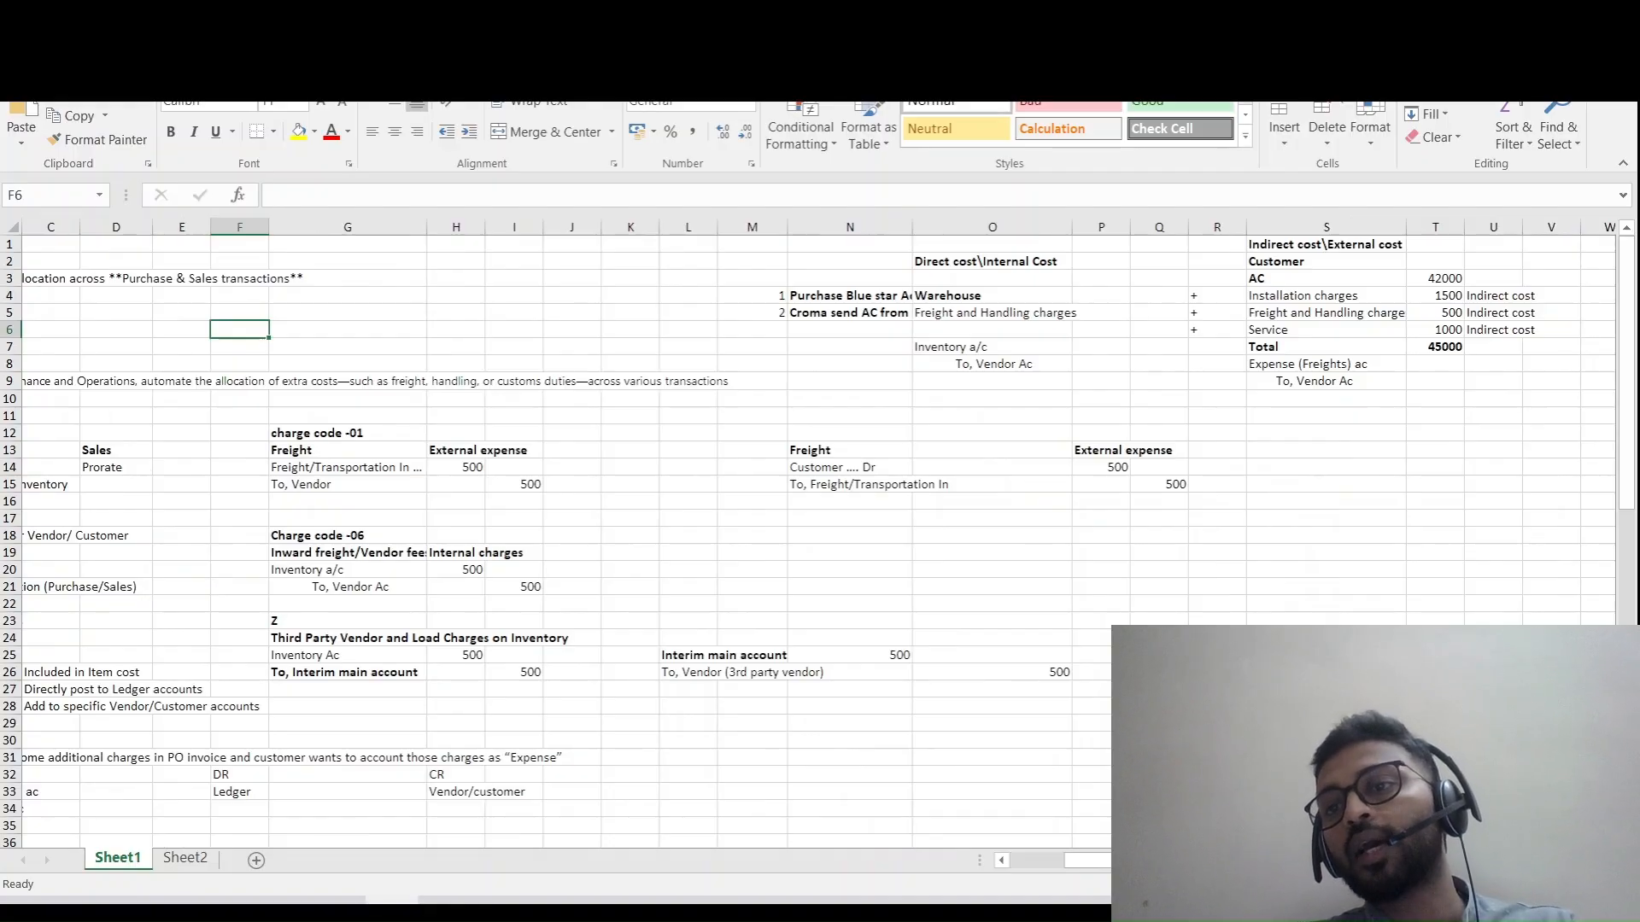
{"action": "left_click_drag", "start_coordinate": [1326, 330], "coordinate": [1443, 330]}
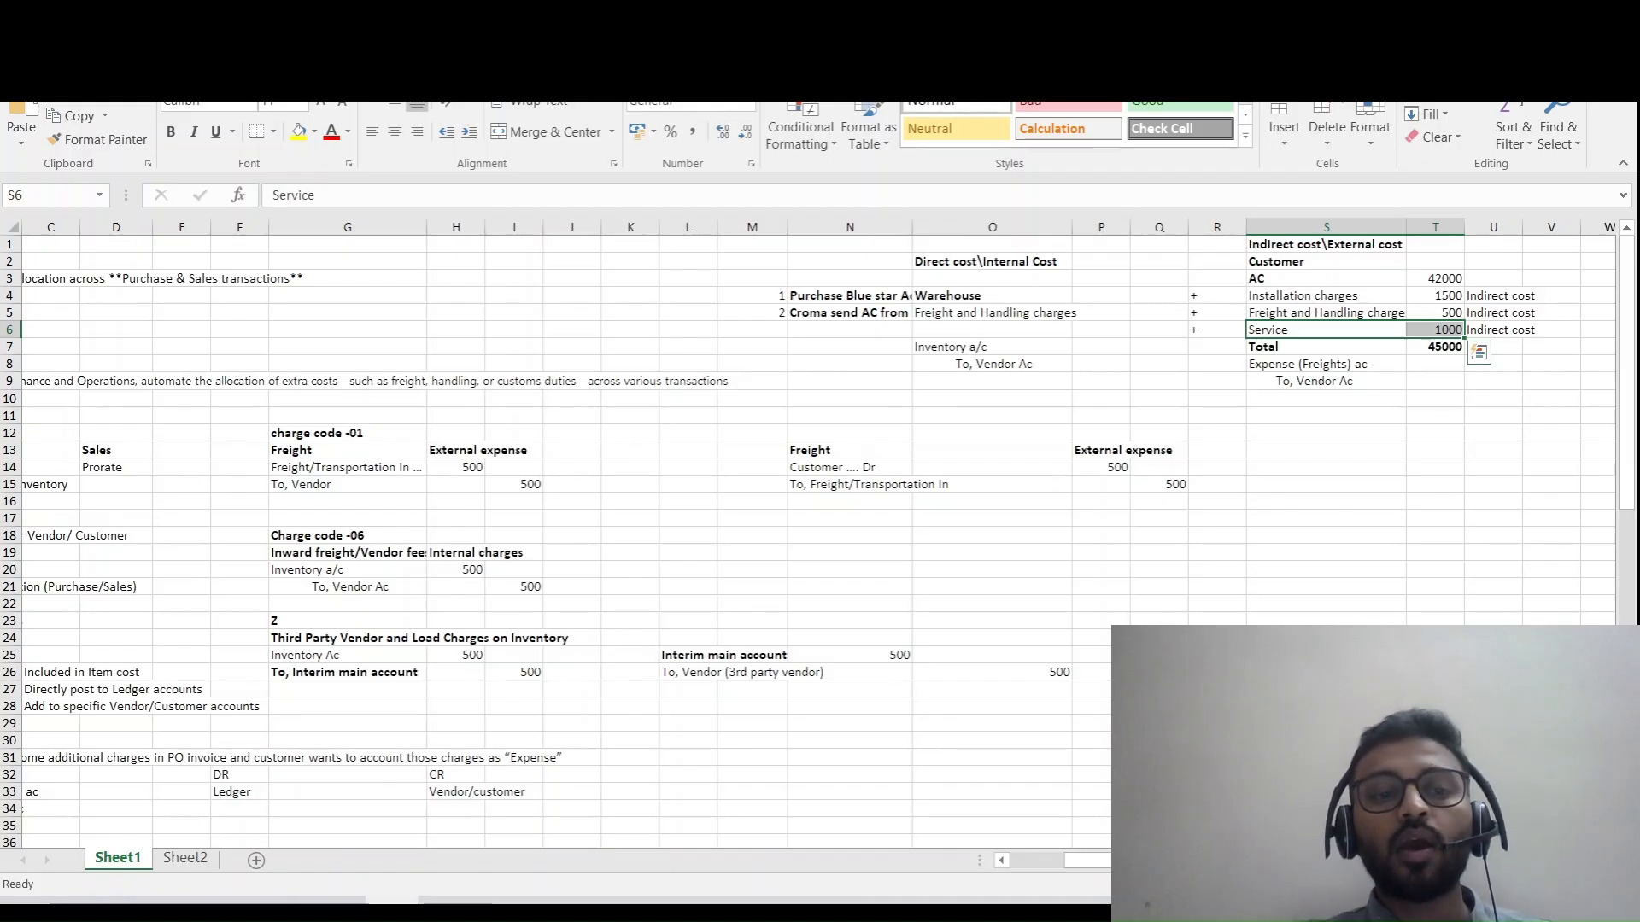
{"action": "double_click", "coordinate": [456, 655]}
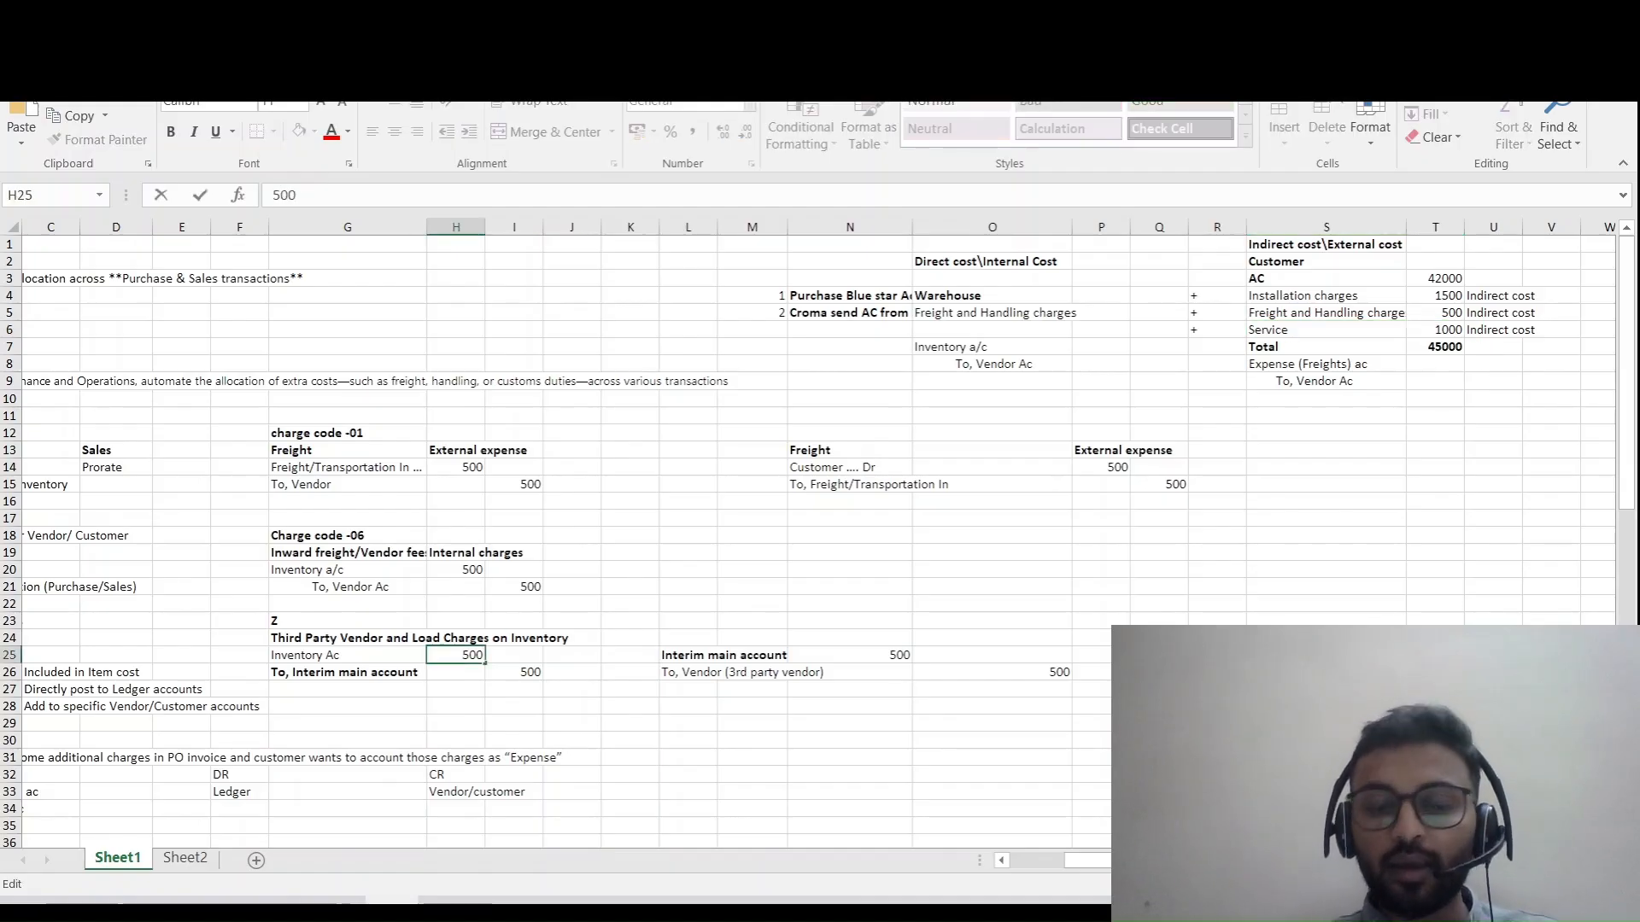
{"action": "key", "text": "Escape"}
{"action": "type", "text": "1000"}
{"action": "key", "text": "Return"}
{"action": "key", "text": "Left"}
{"action": "key", "text": "Left"}
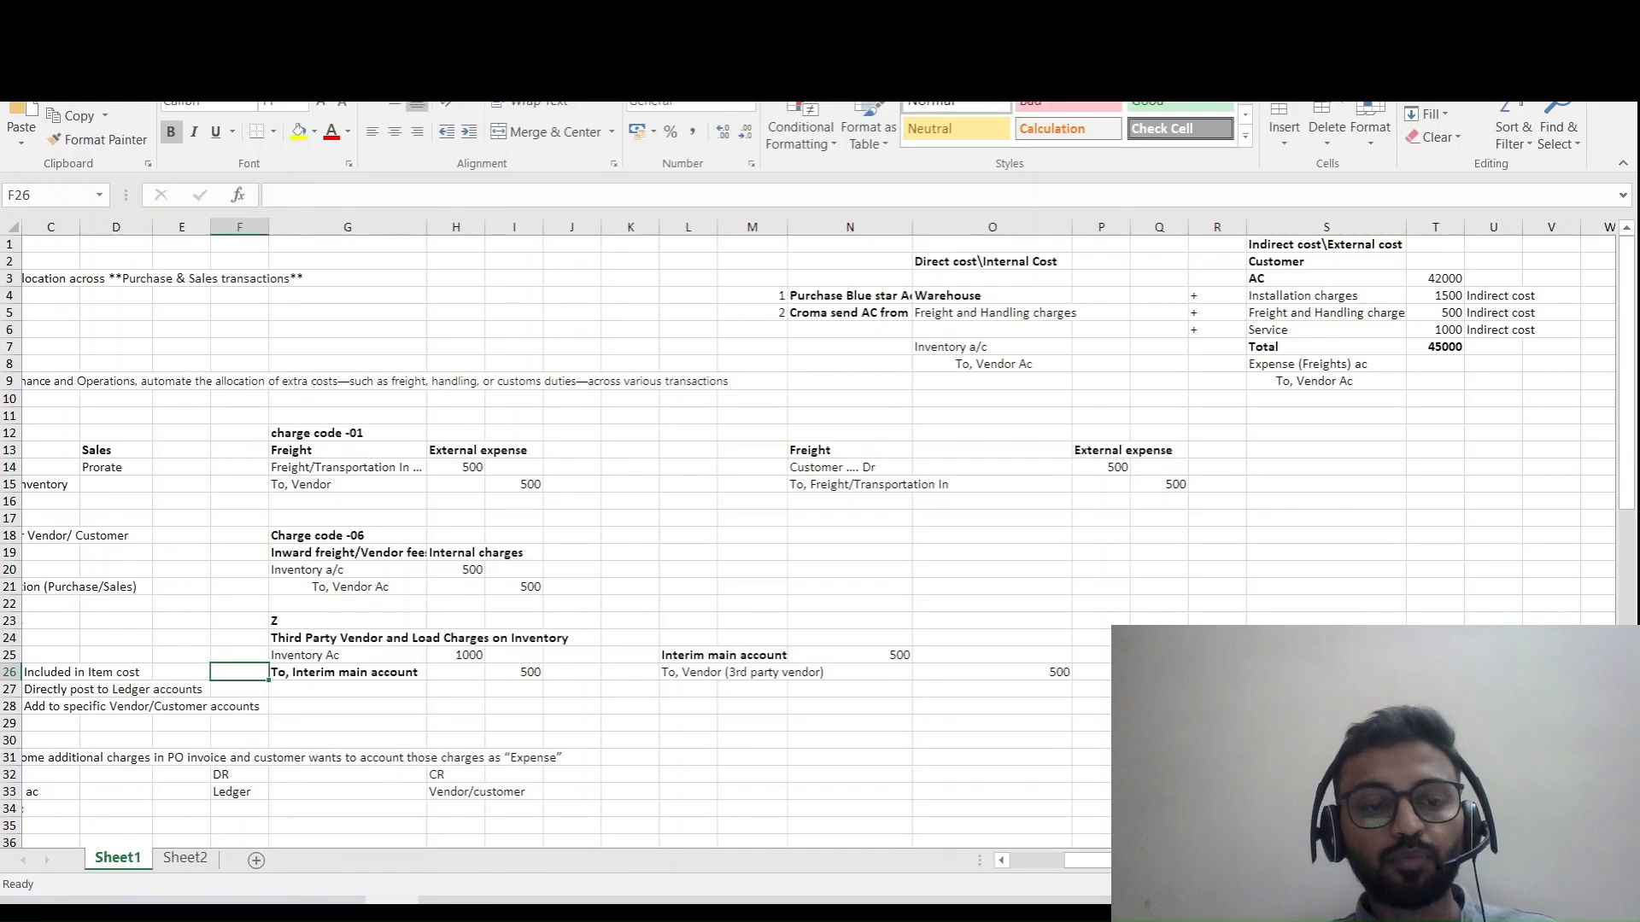
- Set the credit for "To, Interim main account" in I26 to 1000
{"action": "key", "text": "Right"}
{"action": "key", "text": "Up"}
{"action": "key", "text": "Down"}
{"action": "key", "text": "Right"}
{"action": "key", "text": "Right"}
{"action": "type", "text": "1000"}
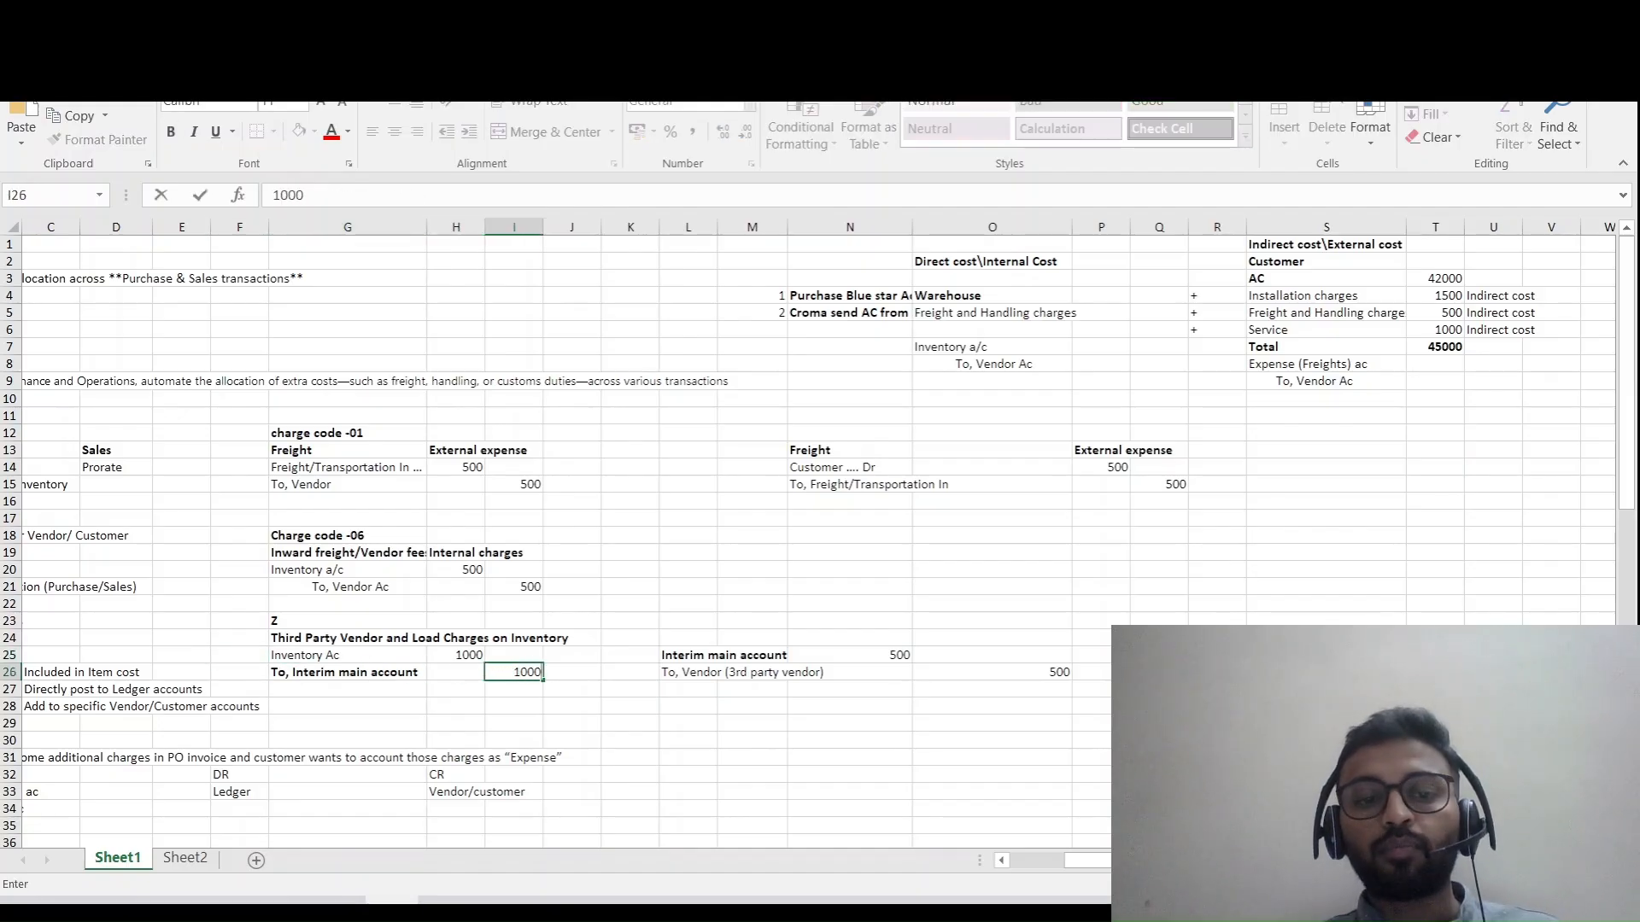
{"action": "key", "text": "BackSpace"}
{"action": "type", "text": "000"}
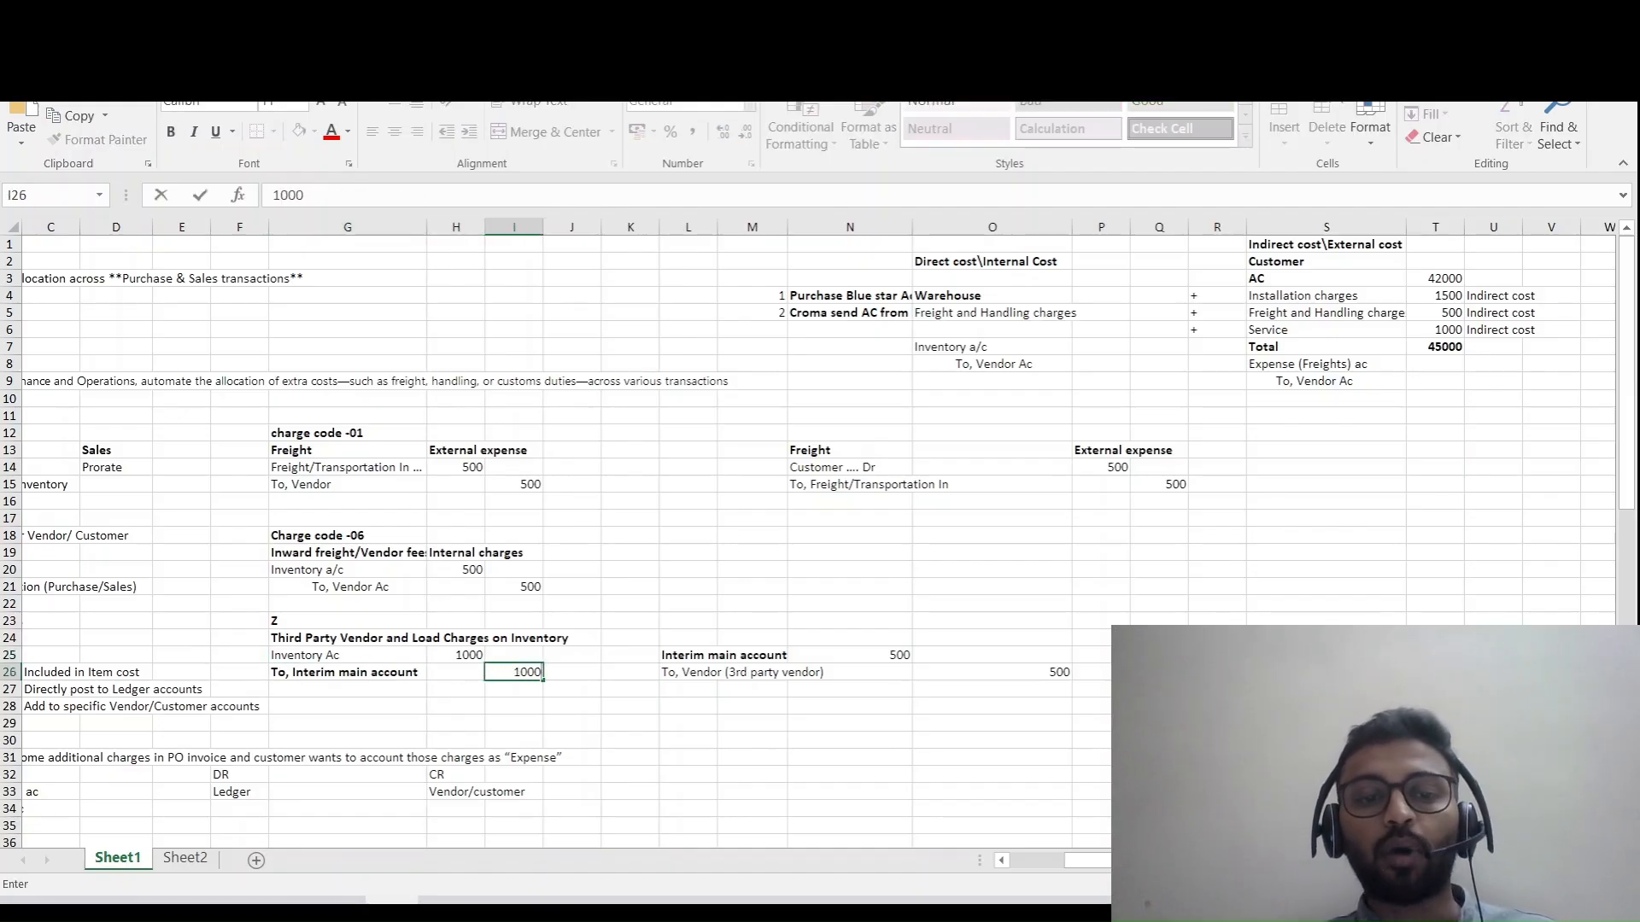
{"action": "key", "text": "Return"}
- Set the Interim main account debit in N25 to 1000
{"action": "key", "text": "Right"}
{"action": "key", "text": "Right"}
{"action": "key", "text": "Right"}
{"action": "key", "text": "Right"}
{"action": "key", "text": "Right"}
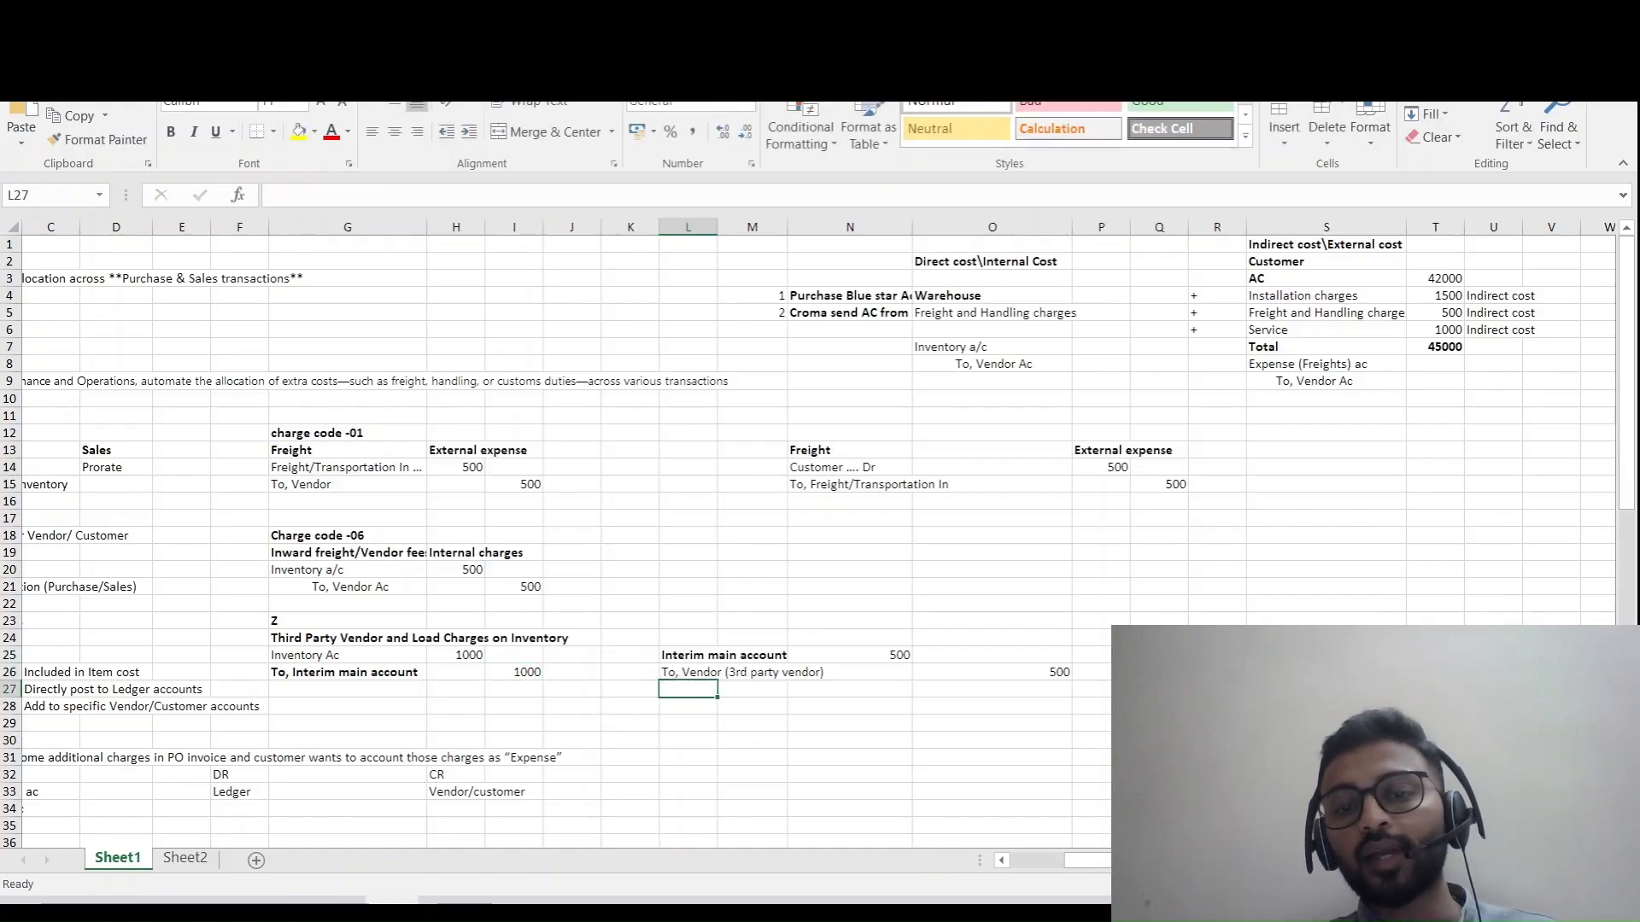
{"action": "key", "text": "Up"}
{"action": "key", "text": "Up"}
{"action": "type", "text": "1000"}
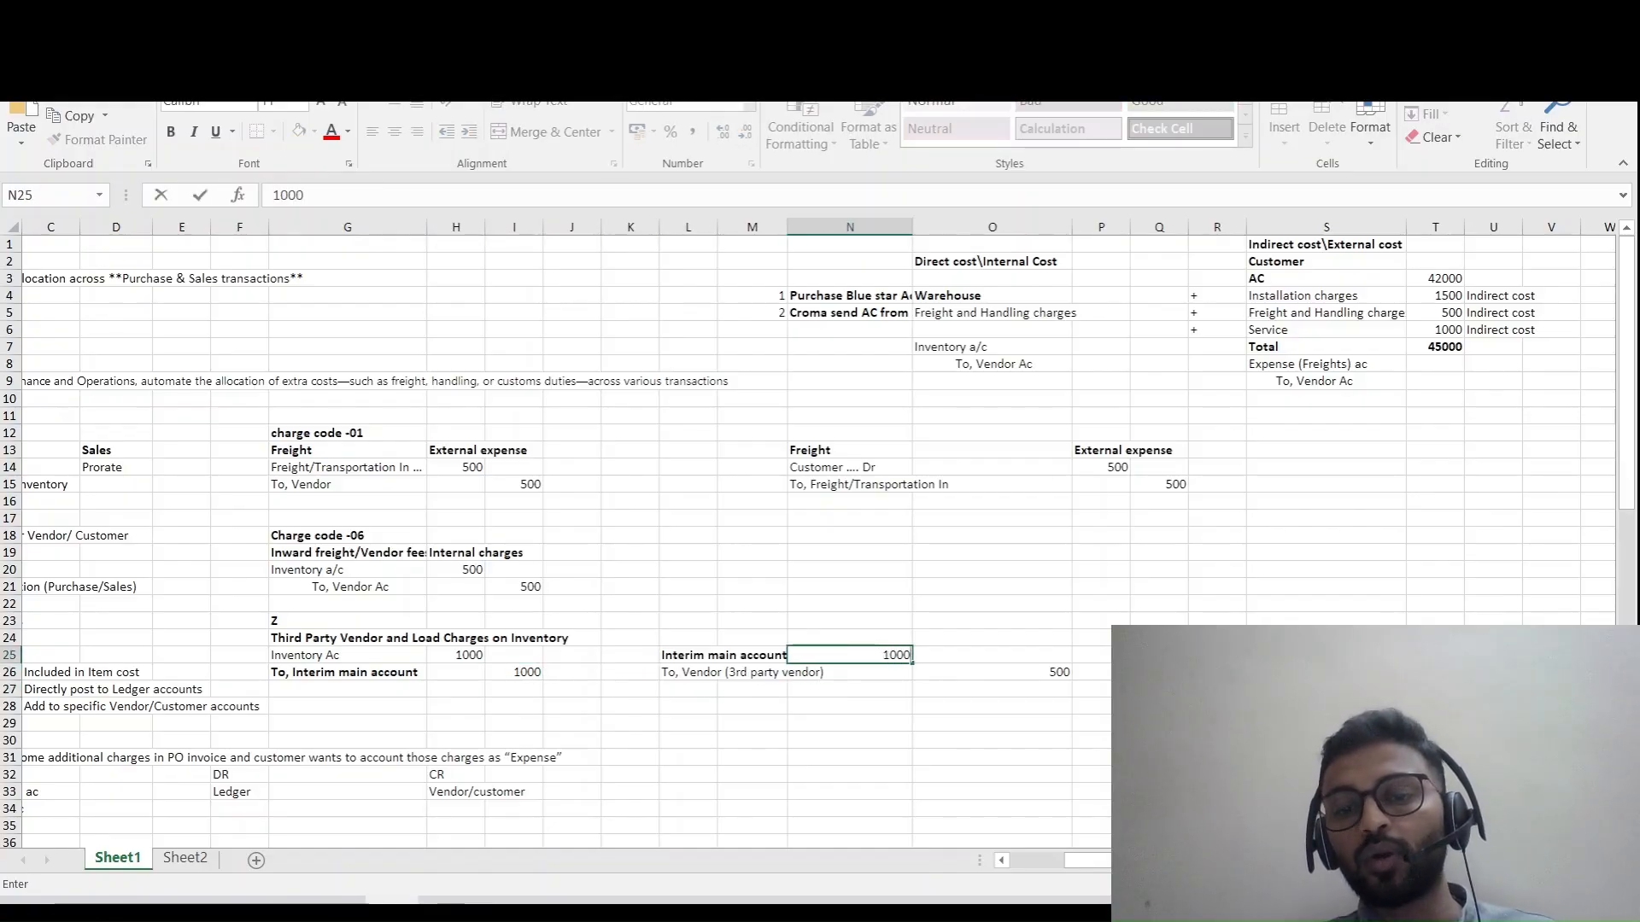
{"action": "key", "text": "Return"}
- Set the credit for "To, Vendor (3rd party vendor)" in O26 to 1000
{"action": "key", "text": "Right"}
{"action": "key", "text": "Right"}
{"action": "key", "text": "Left"}
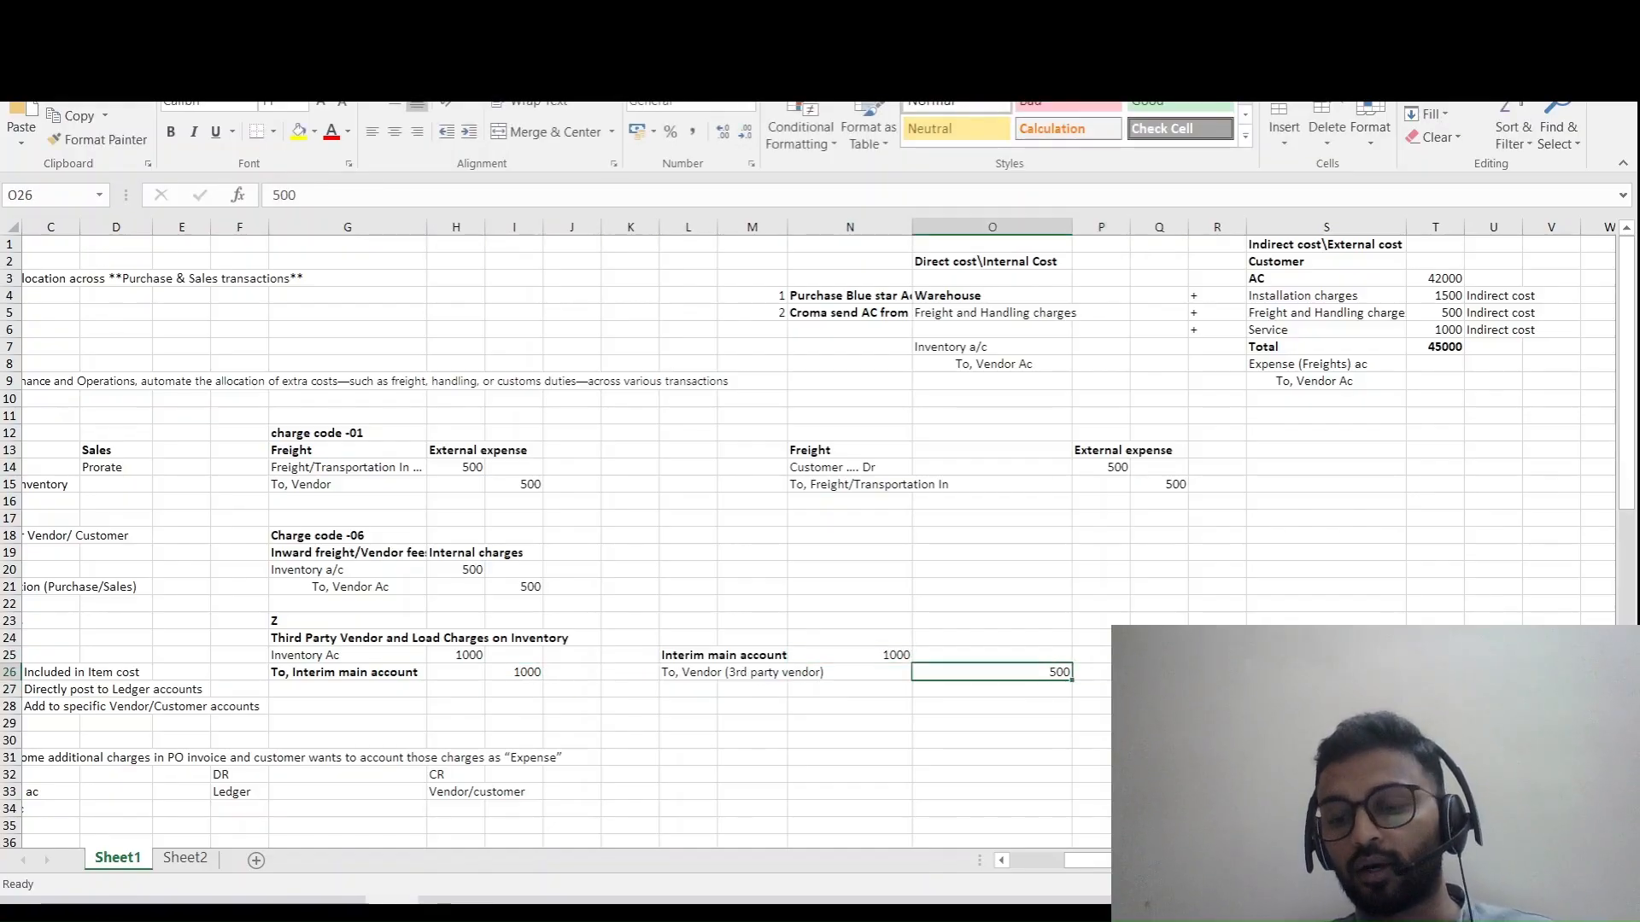
{"action": "type", "text": "1000"}
{"action": "key", "text": "Return"}
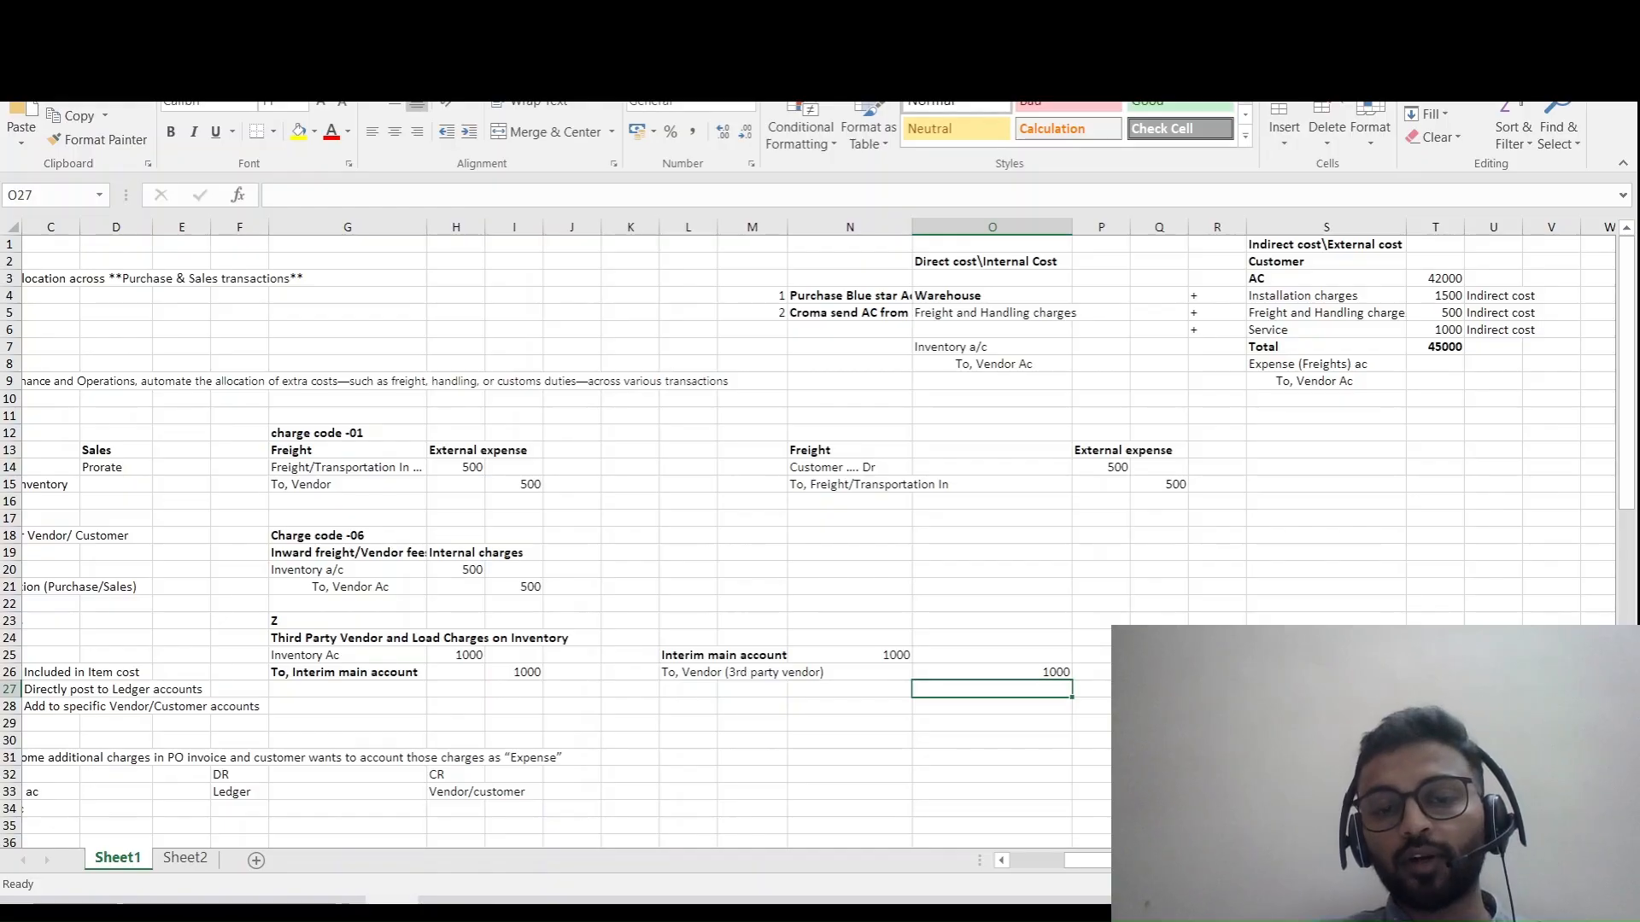
{"action": "left_click", "coordinate": [688, 656]}
{"action": "left_click", "coordinate": [689, 673]}
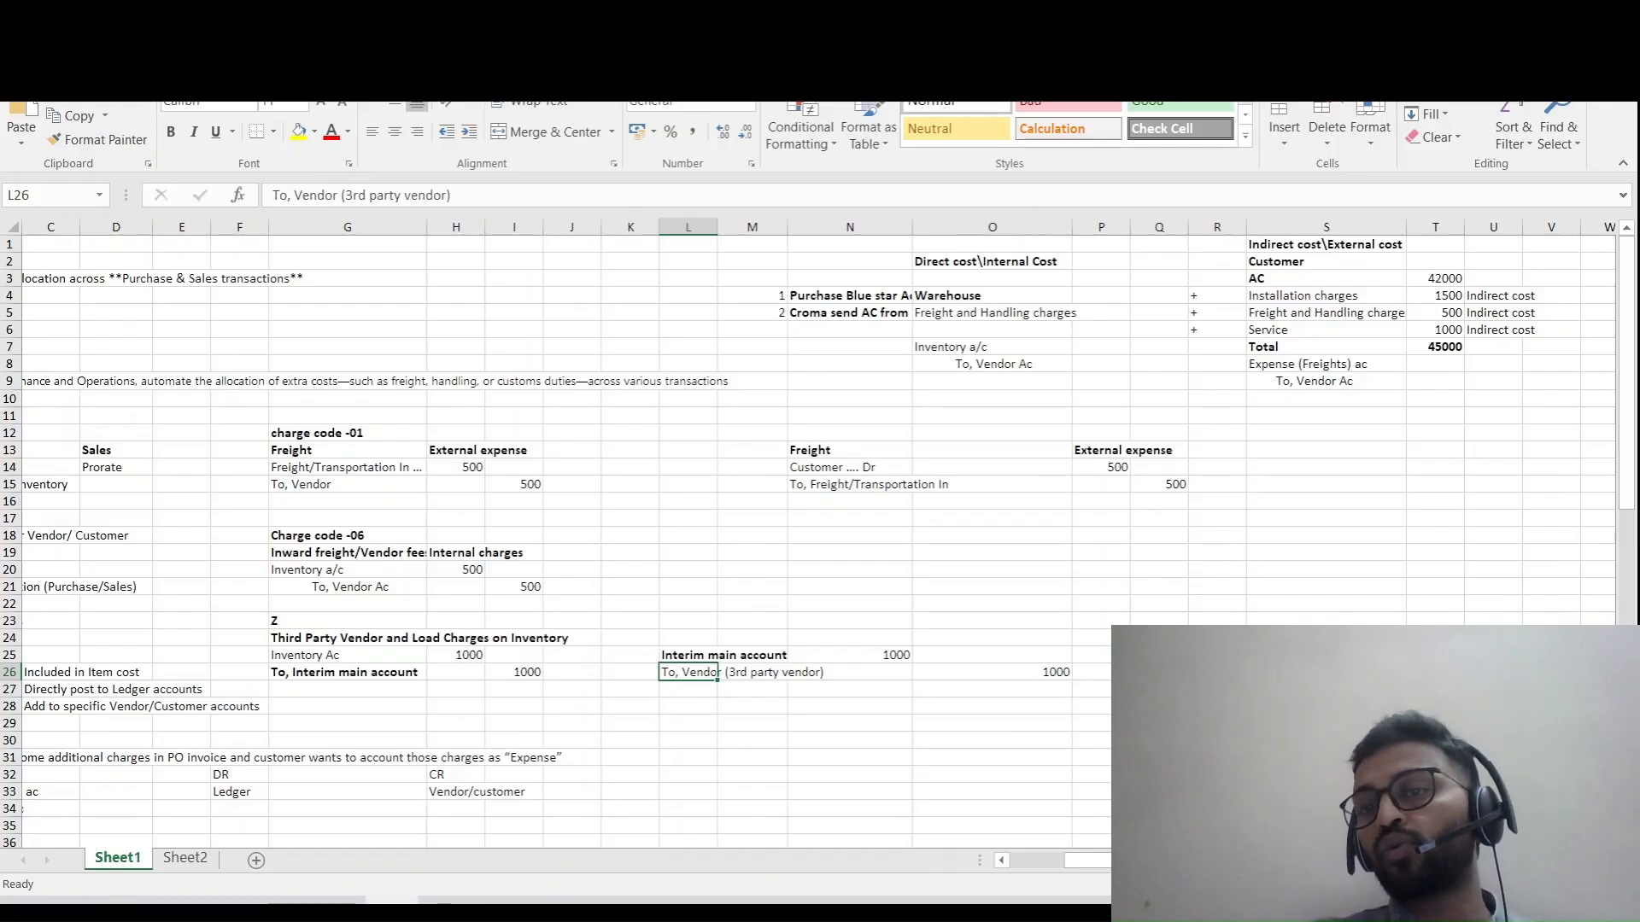
{"action": "left_click_drag", "start_coordinate": [1281, 330], "coordinate": [1511, 331]}
{"action": "left_click", "coordinate": [1513, 331]}
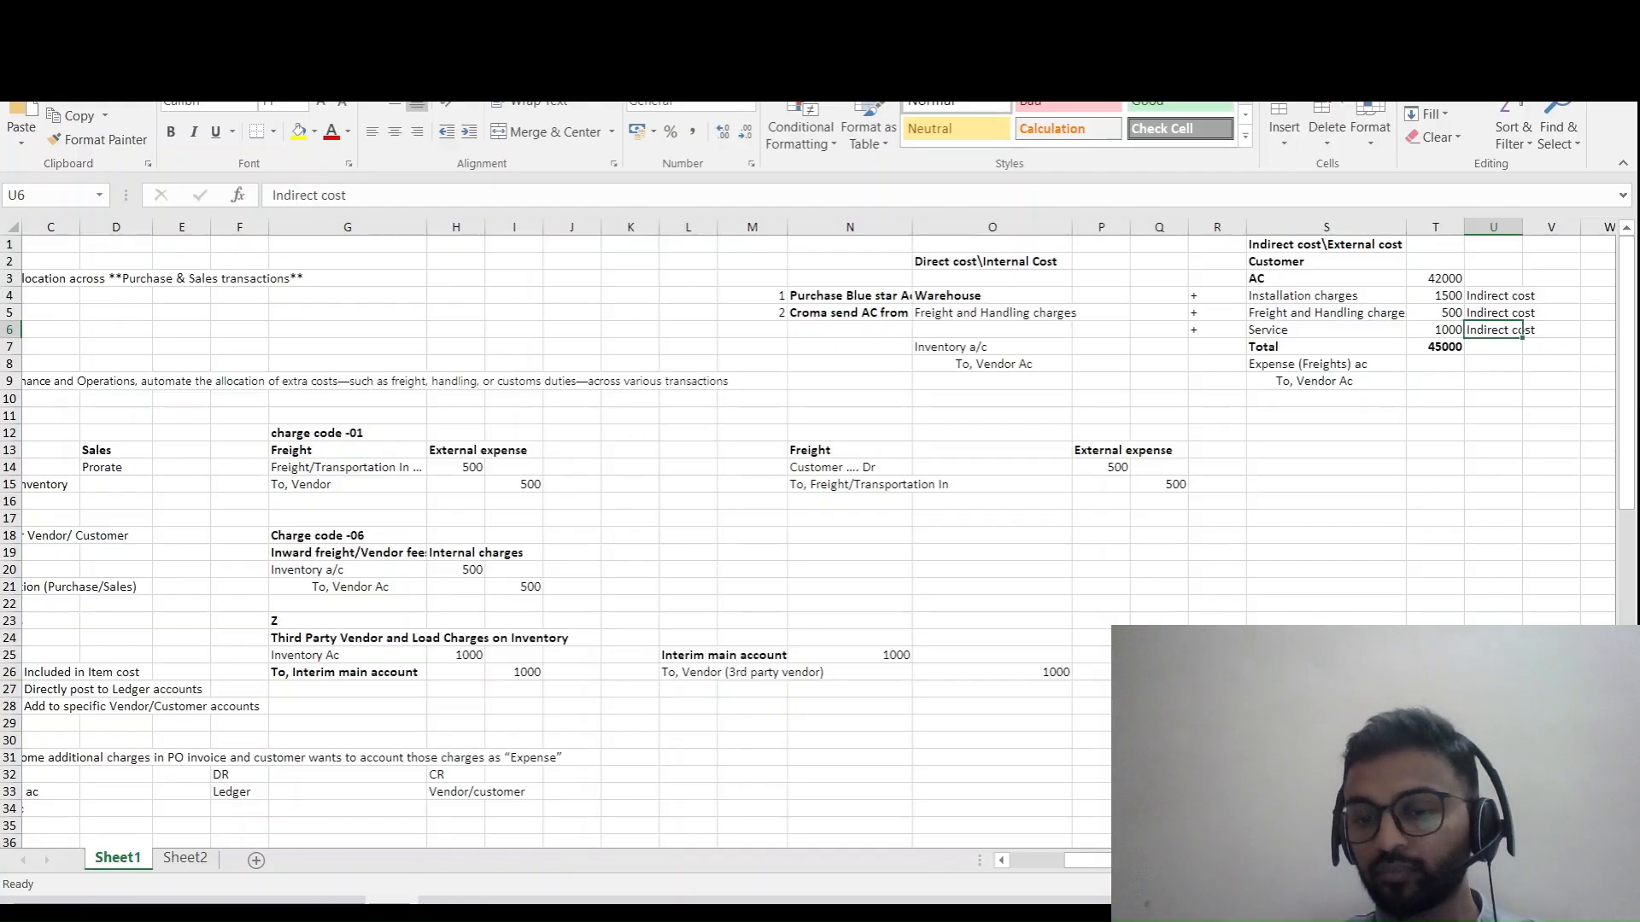
- Clear the stray Z in G23 above the "Third Party Vendor and Load Charges on Inventory" heading
{"action": "scroll", "coordinate": [1519, 332], "scroll_direction": "left", "scroll_amount": 3}
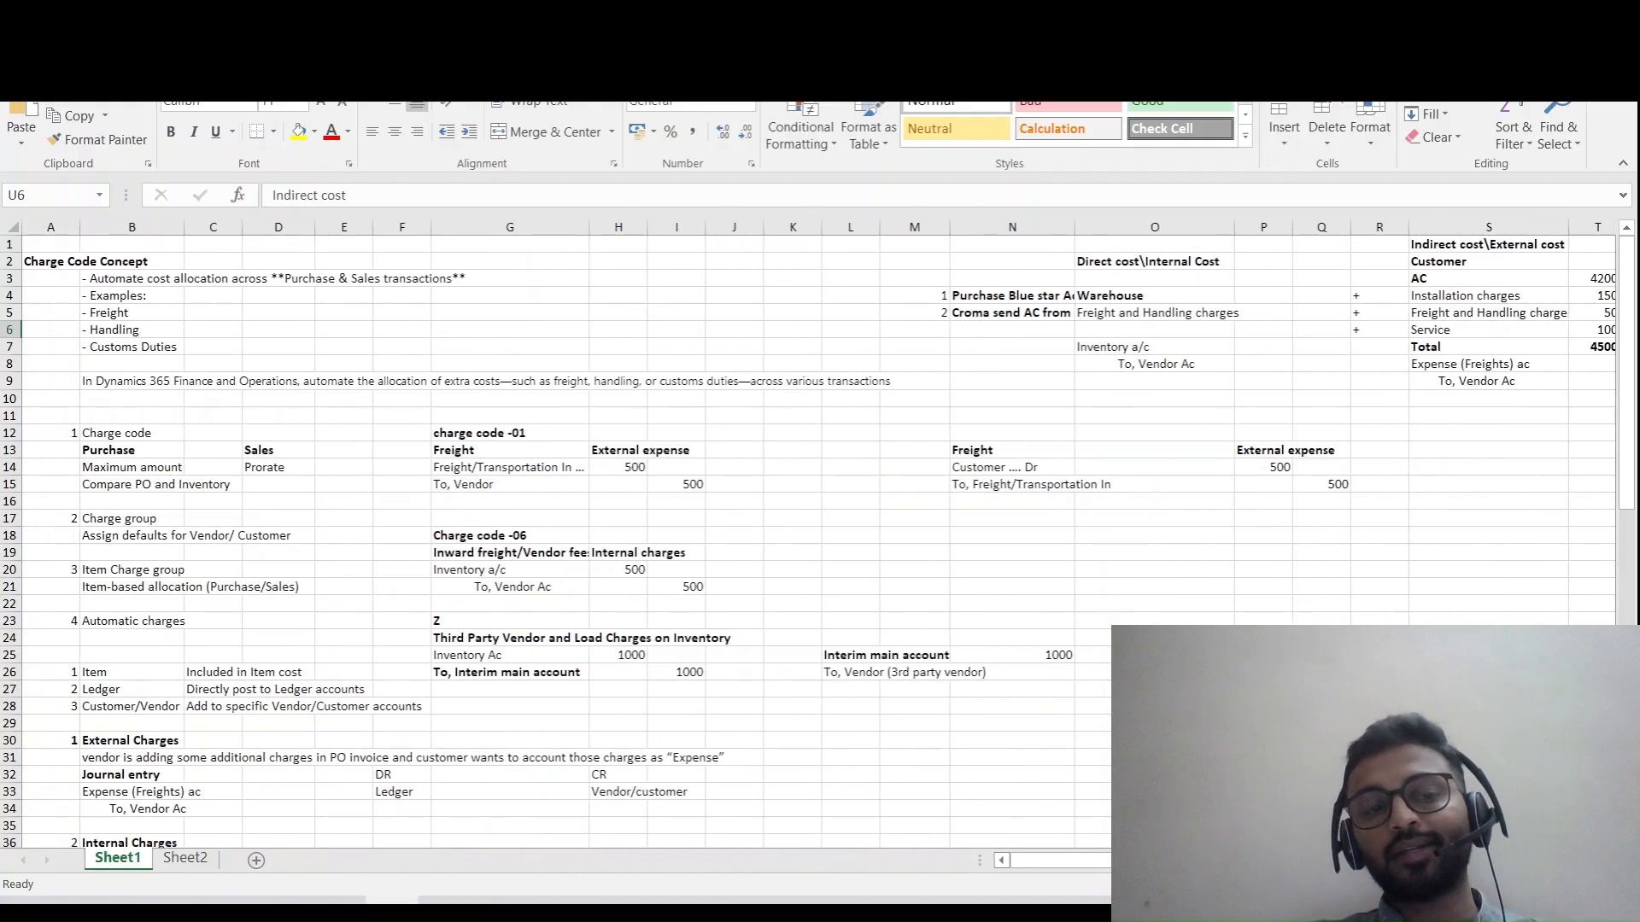
{"action": "left_click", "coordinate": [401, 603]}
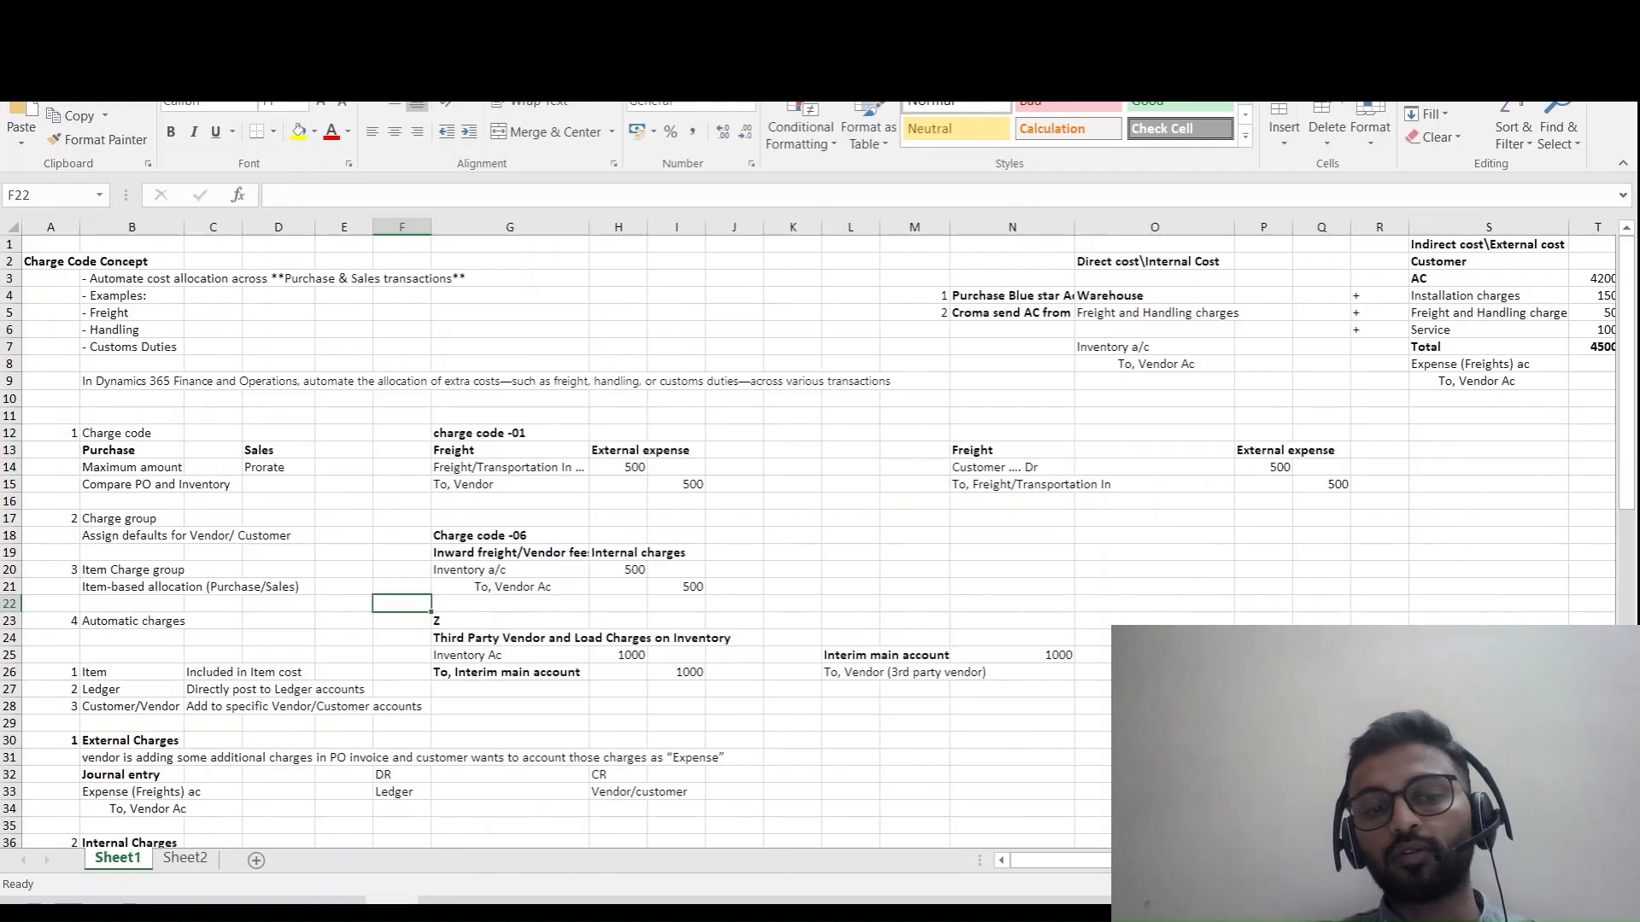
{"action": "left_click", "coordinate": [510, 621]}
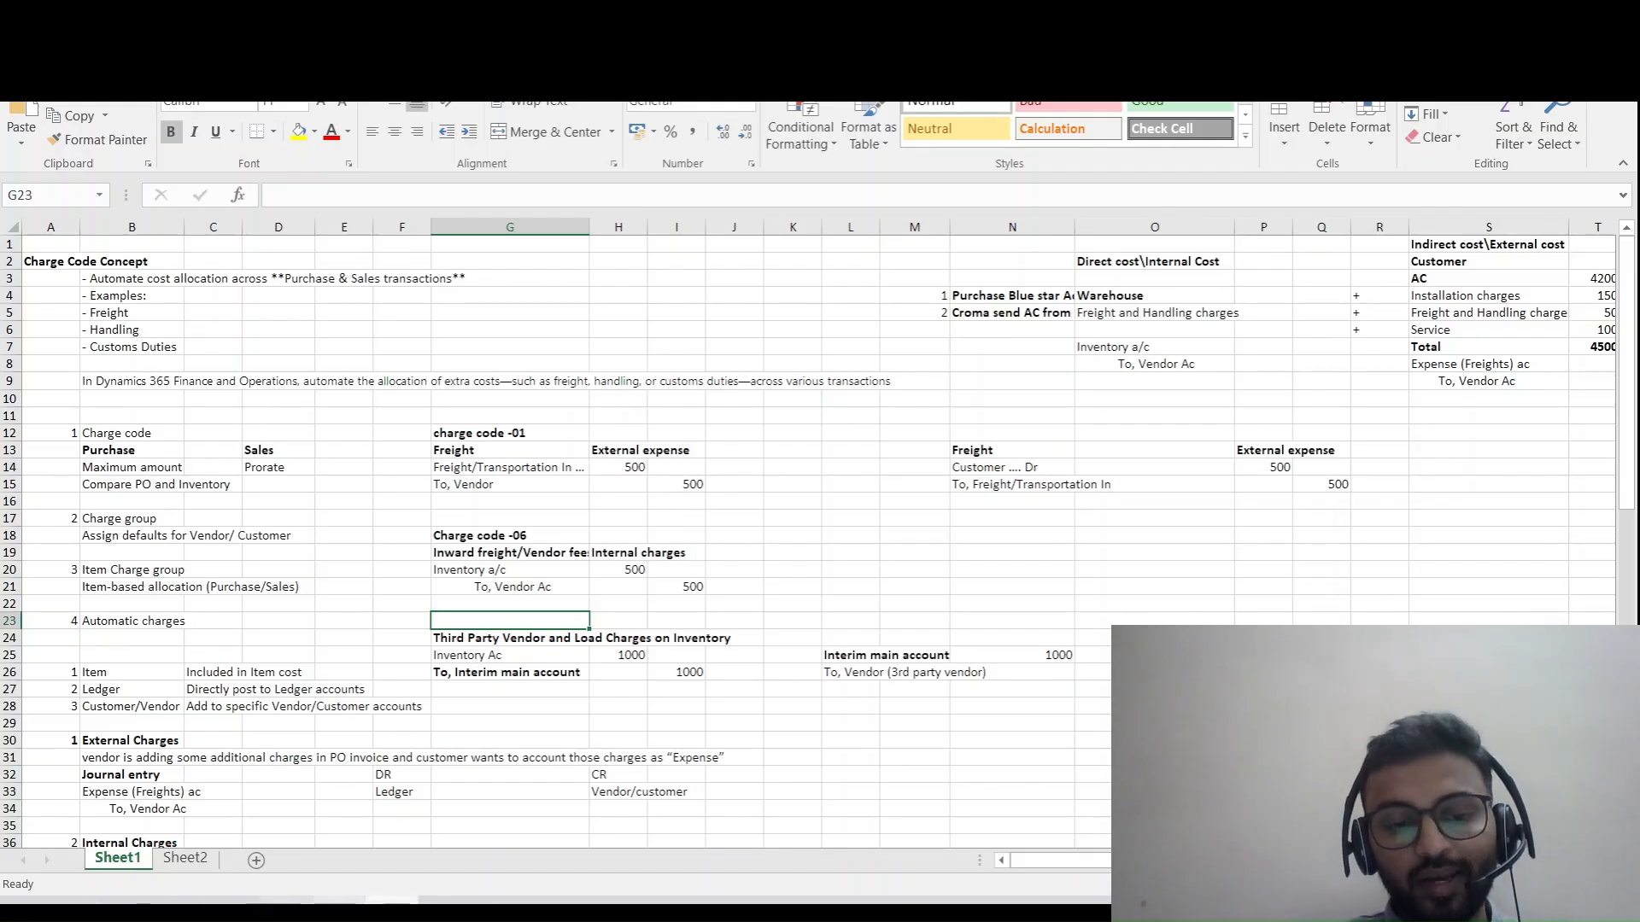
- Switch to Finance and Operations and open the Vendor charges group page from the charges setup
{"action": "left_click", "coordinate": [446, 902]}
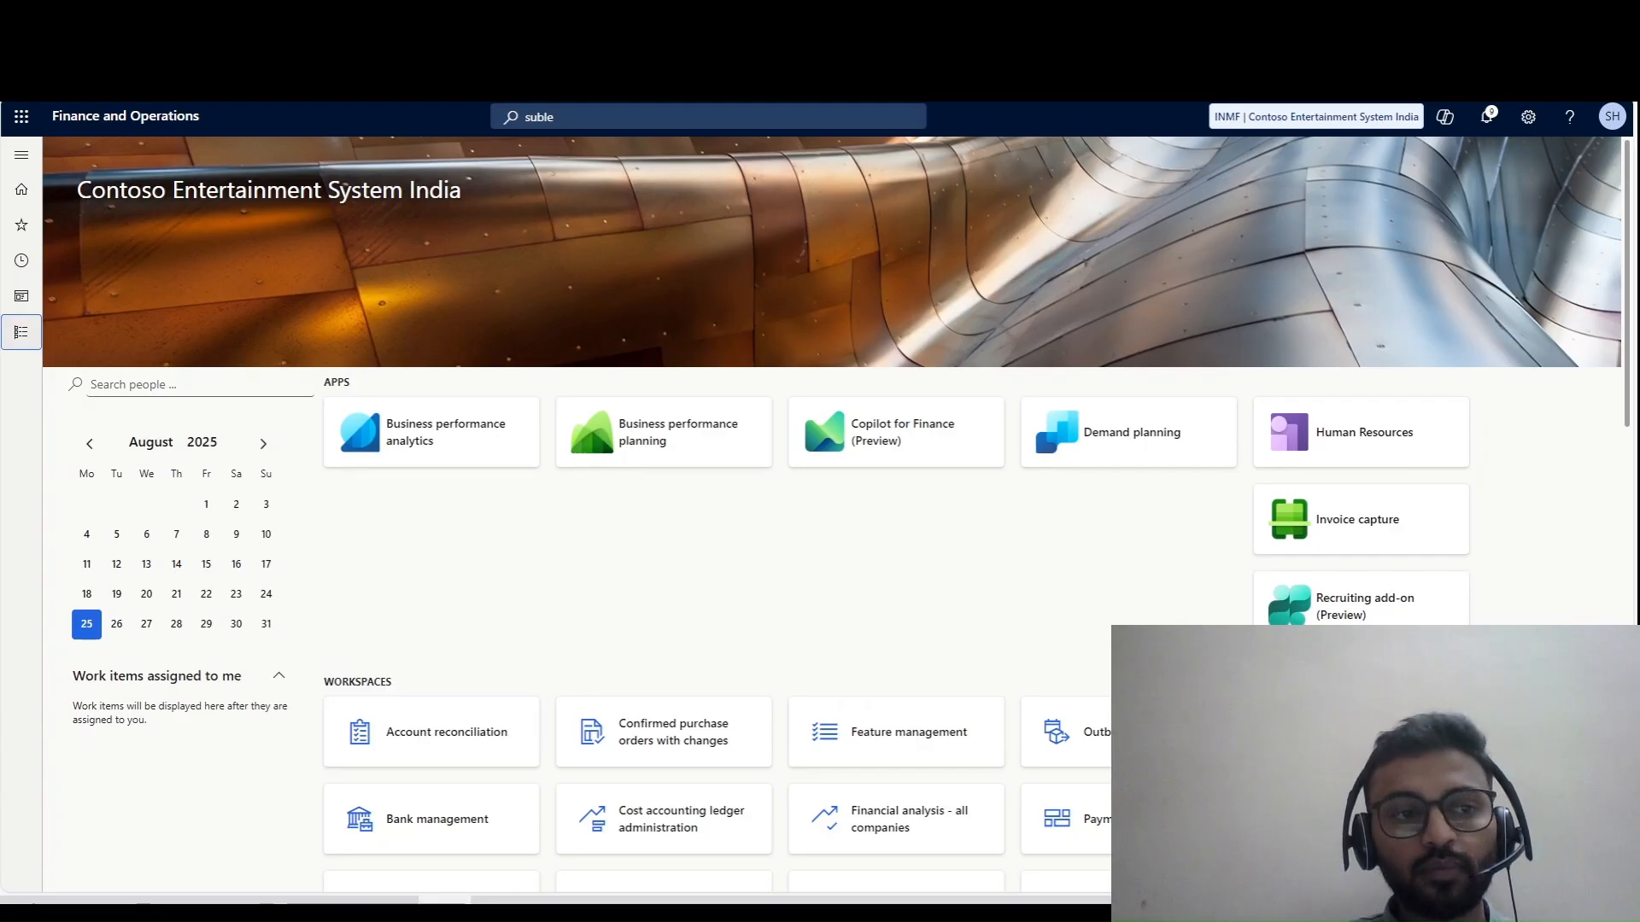
{"action": "left_click", "coordinate": [22, 331]}
{"action": "left_click", "coordinate": [571, 790]}
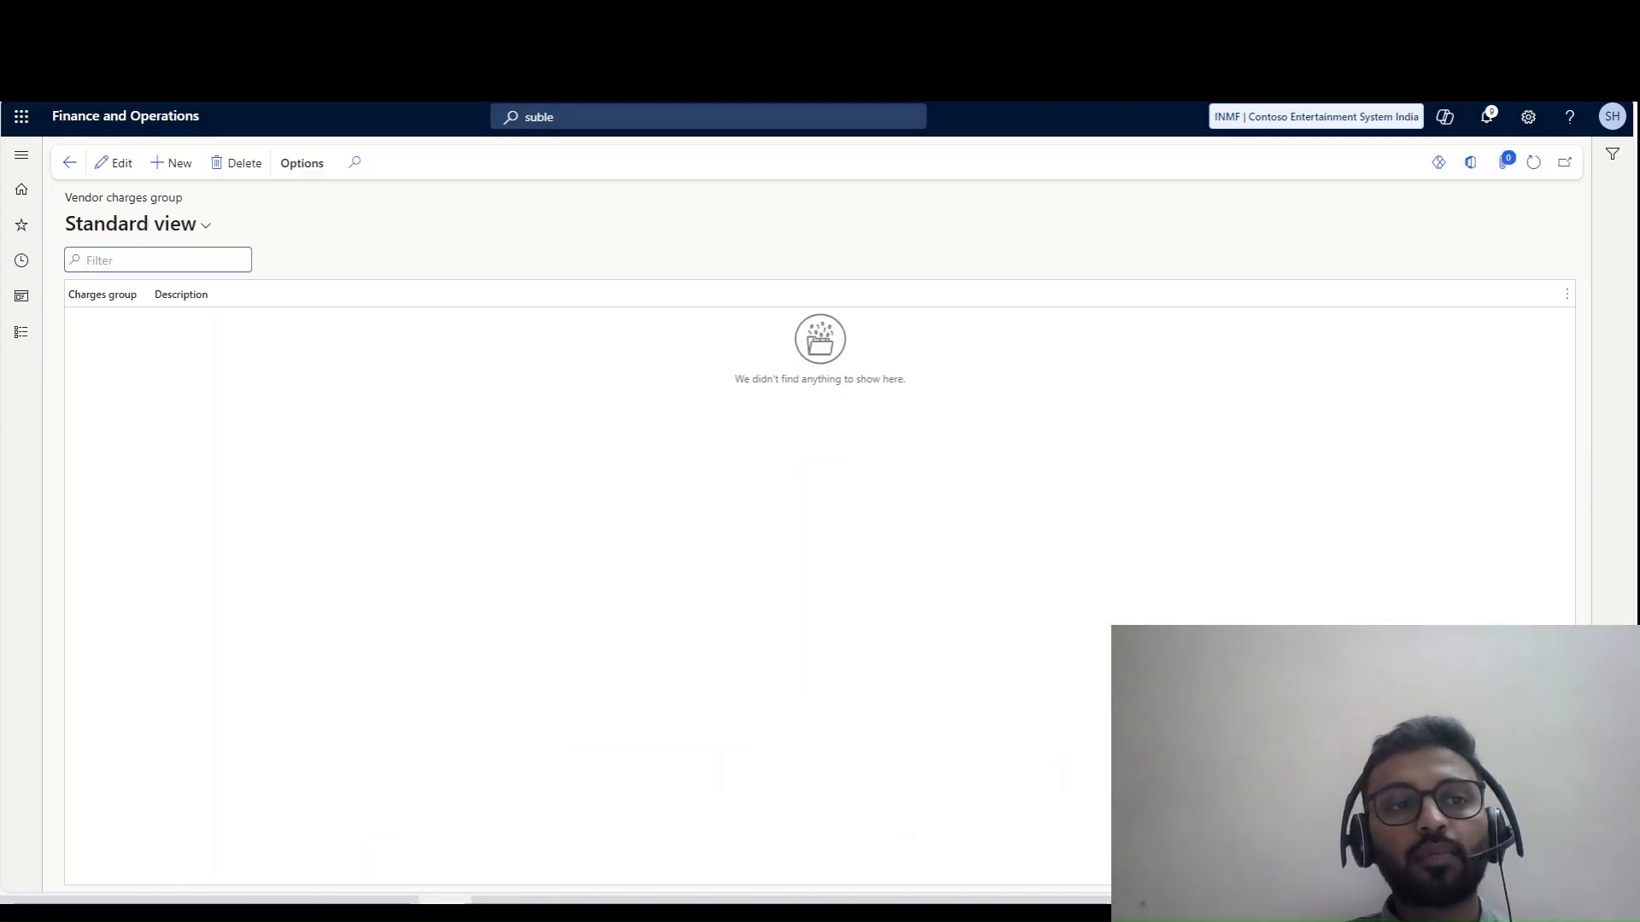
- Add a new vendor charges group with the code 01
{"action": "key", "text": "alt+n"}
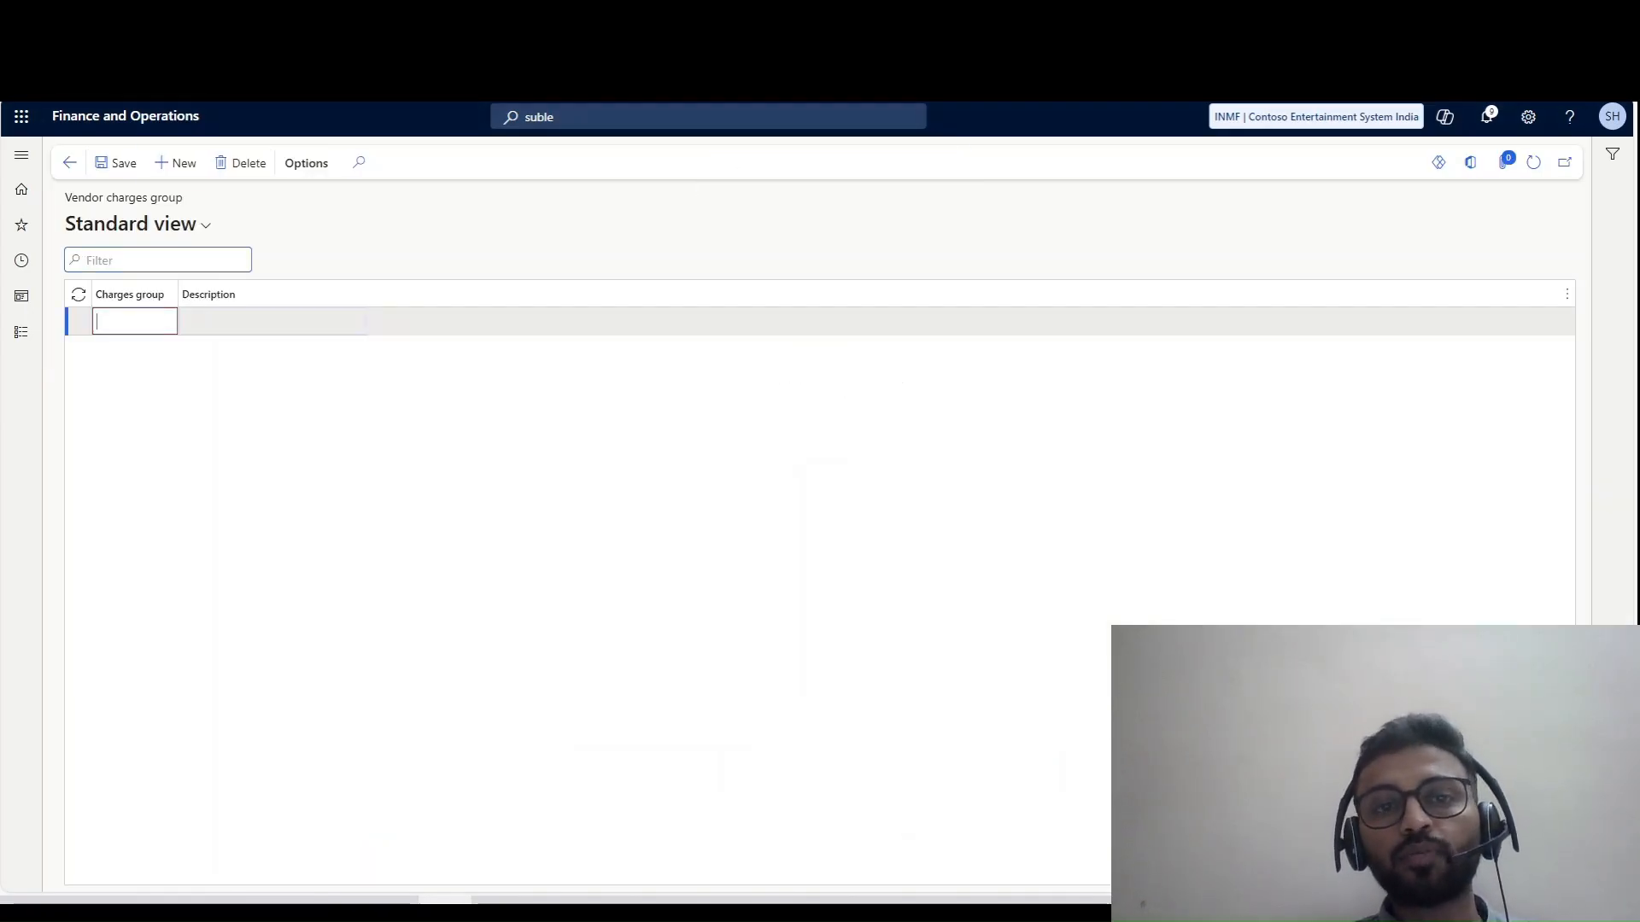
{"action": "type", "text": "01"}
{"action": "key", "text": "Tab"}
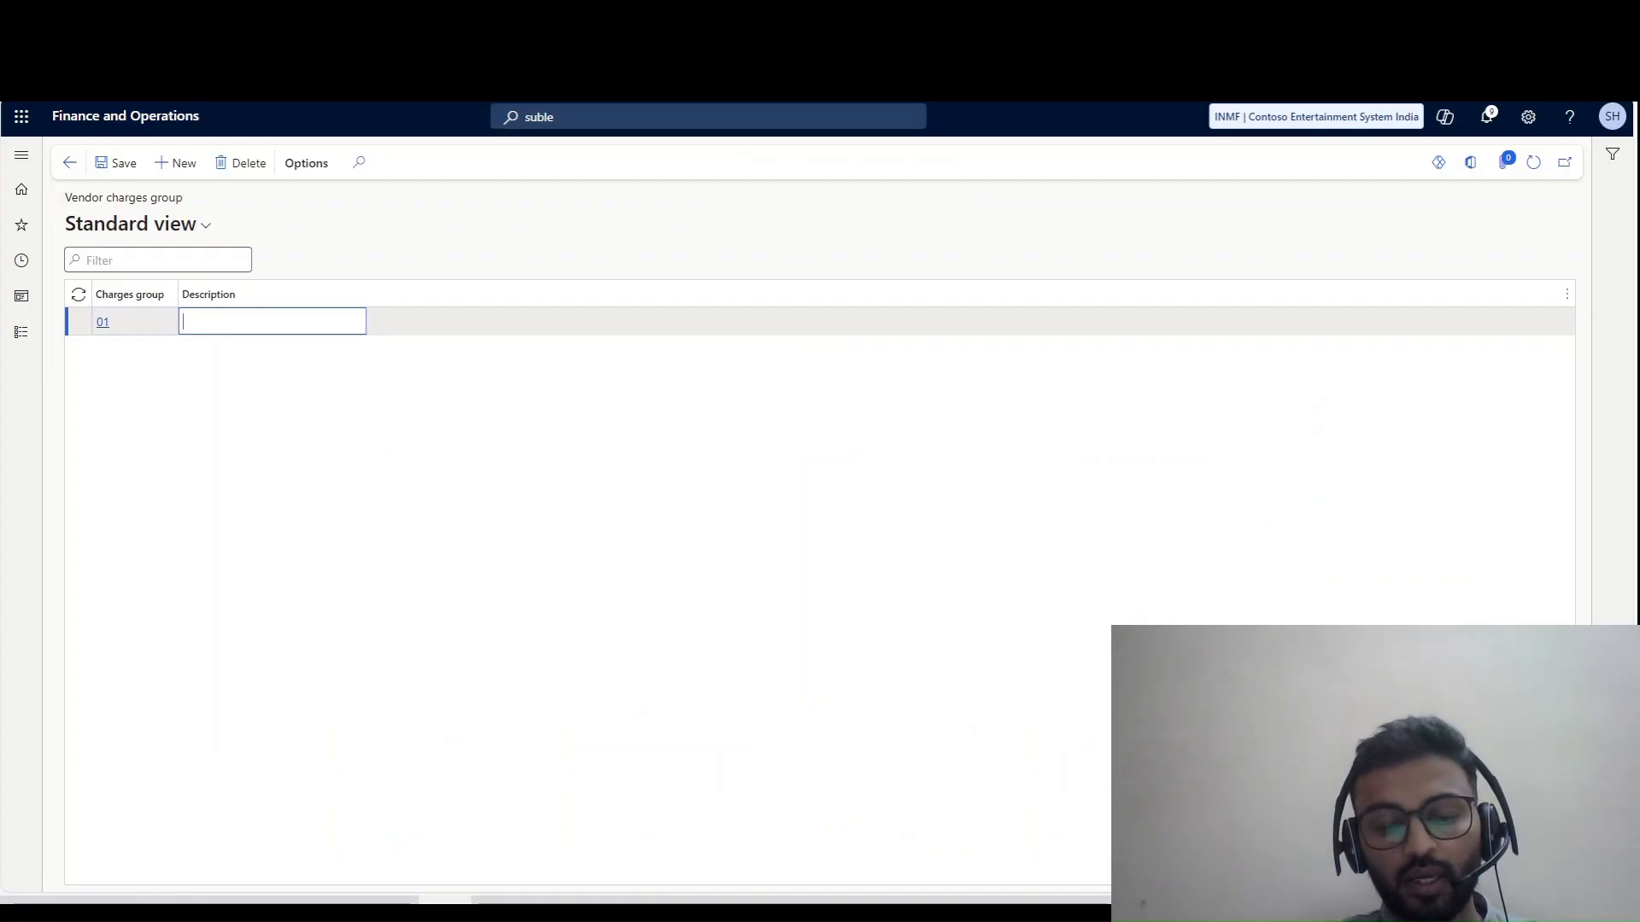
{"action": "type", "text": "Frieg"}
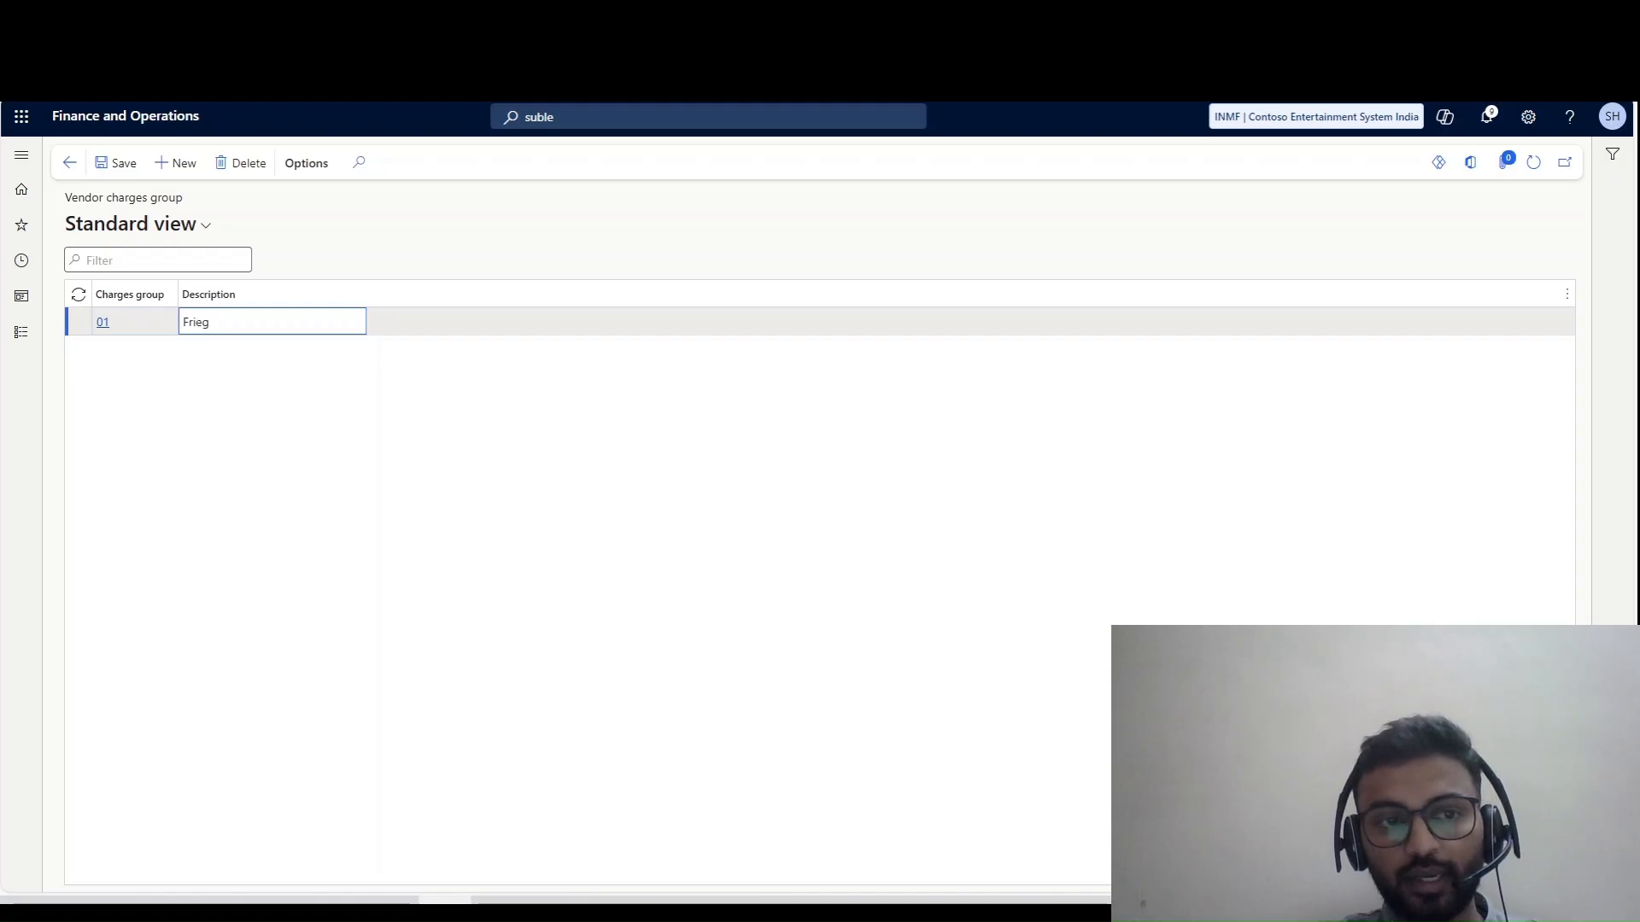
{"action": "type", "text": "h"}
{"action": "key", "text": "alt+Tab"}
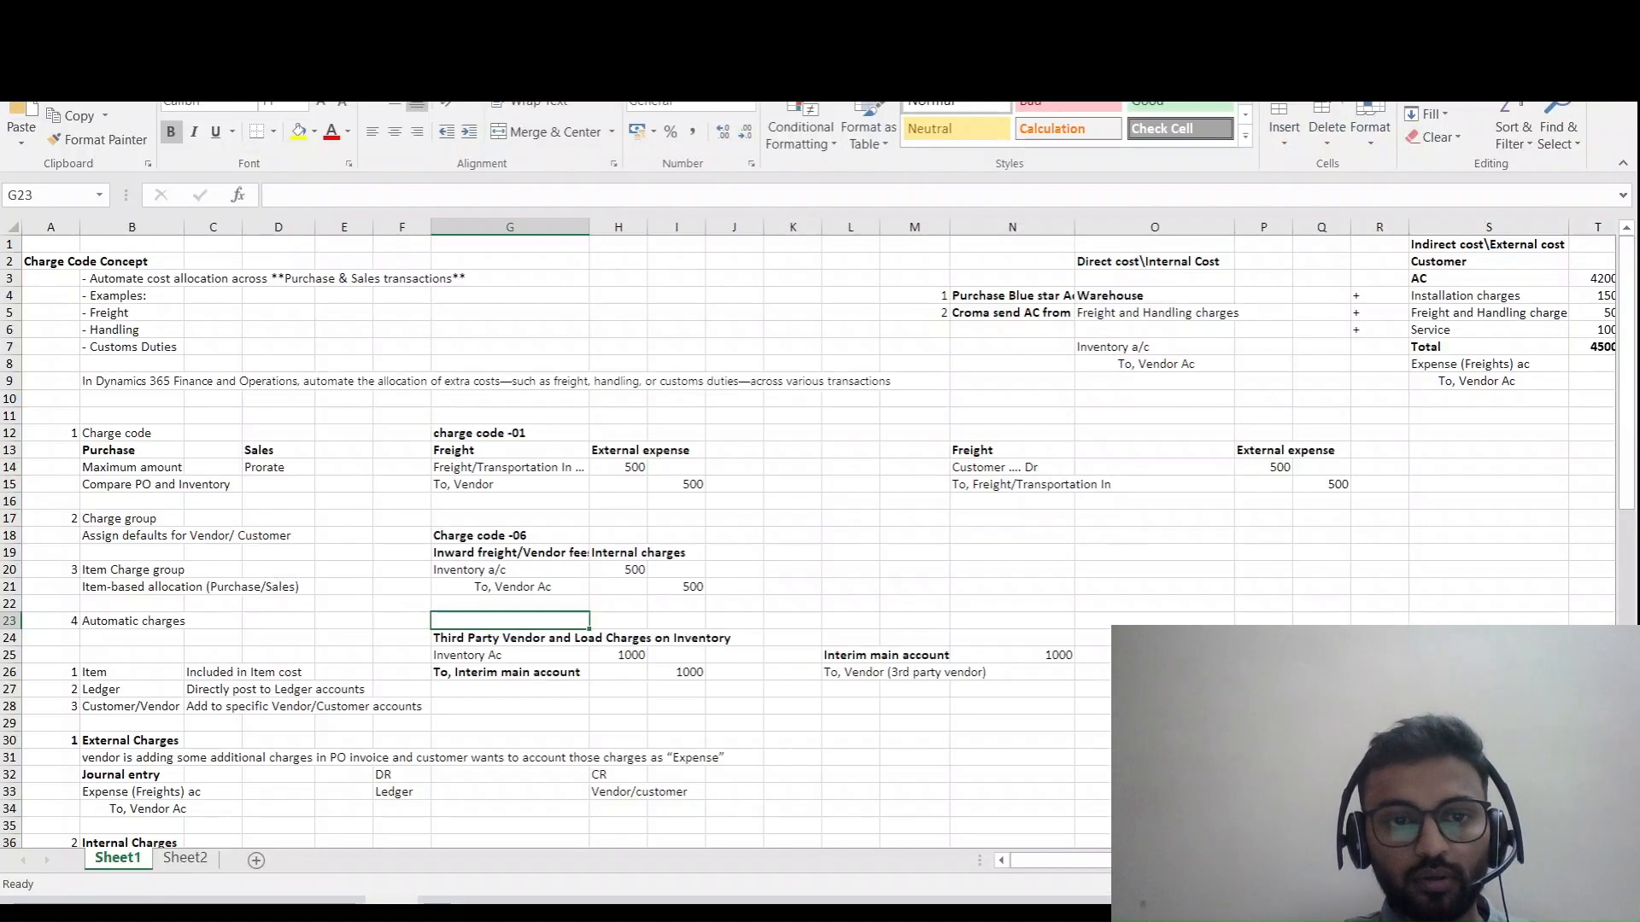
{"action": "key", "text": "alt+Tab"}
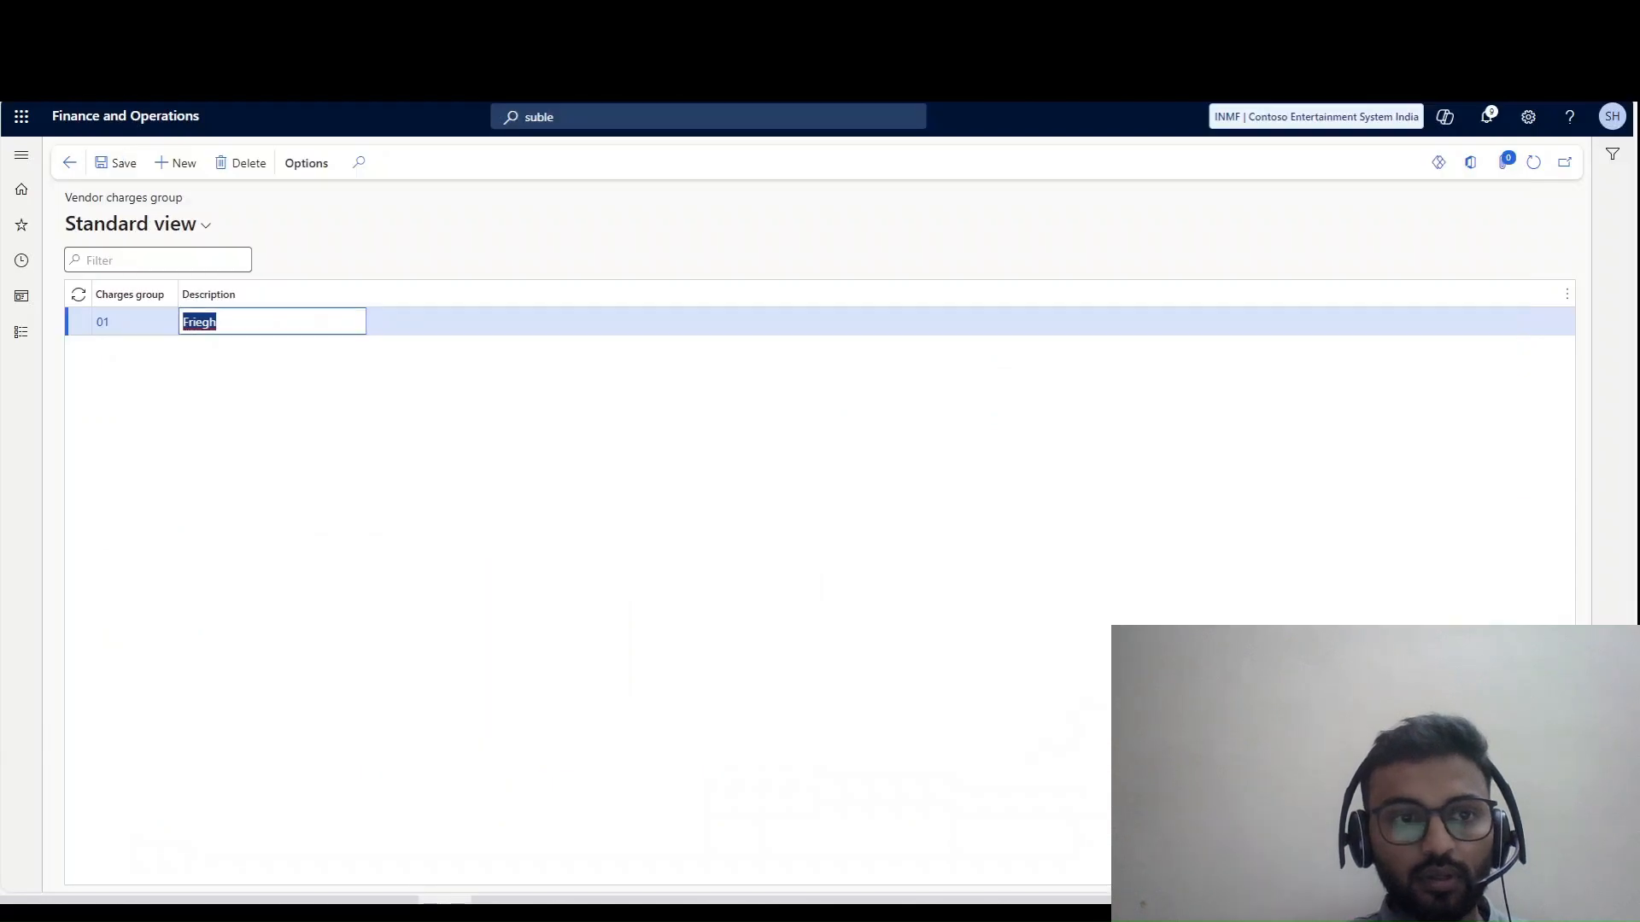
- Set the description of charges group 01 to "Freight charges" and save the record
{"action": "type", "text": "F"}
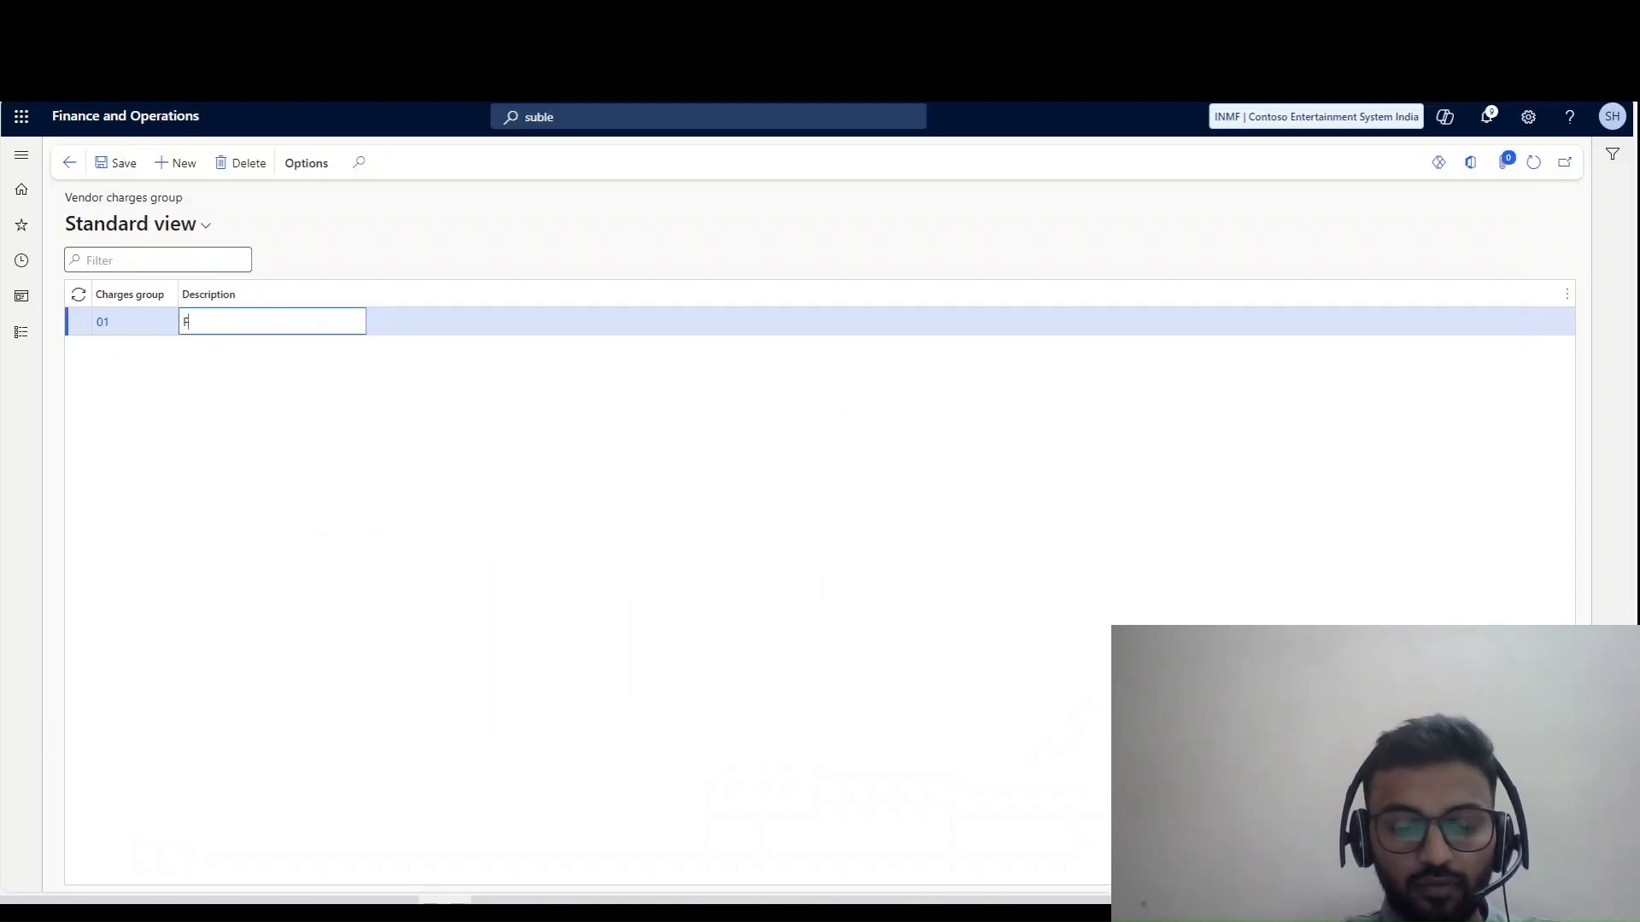
{"action": "type", "text": "reig"}
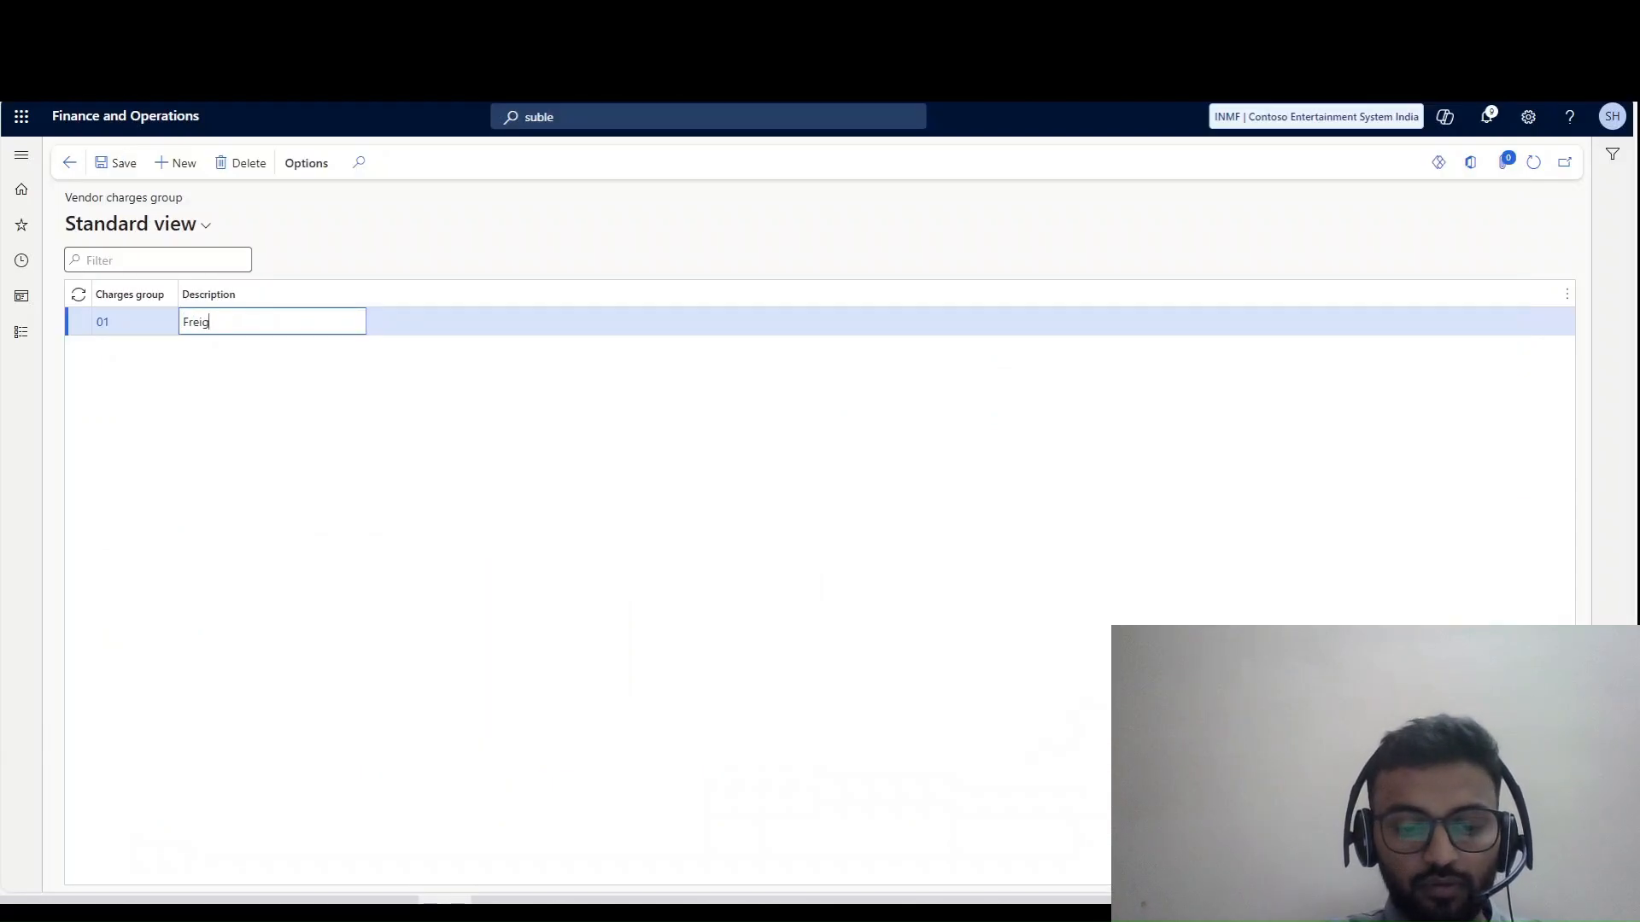
{"action": "type", "text": "ht charges"}
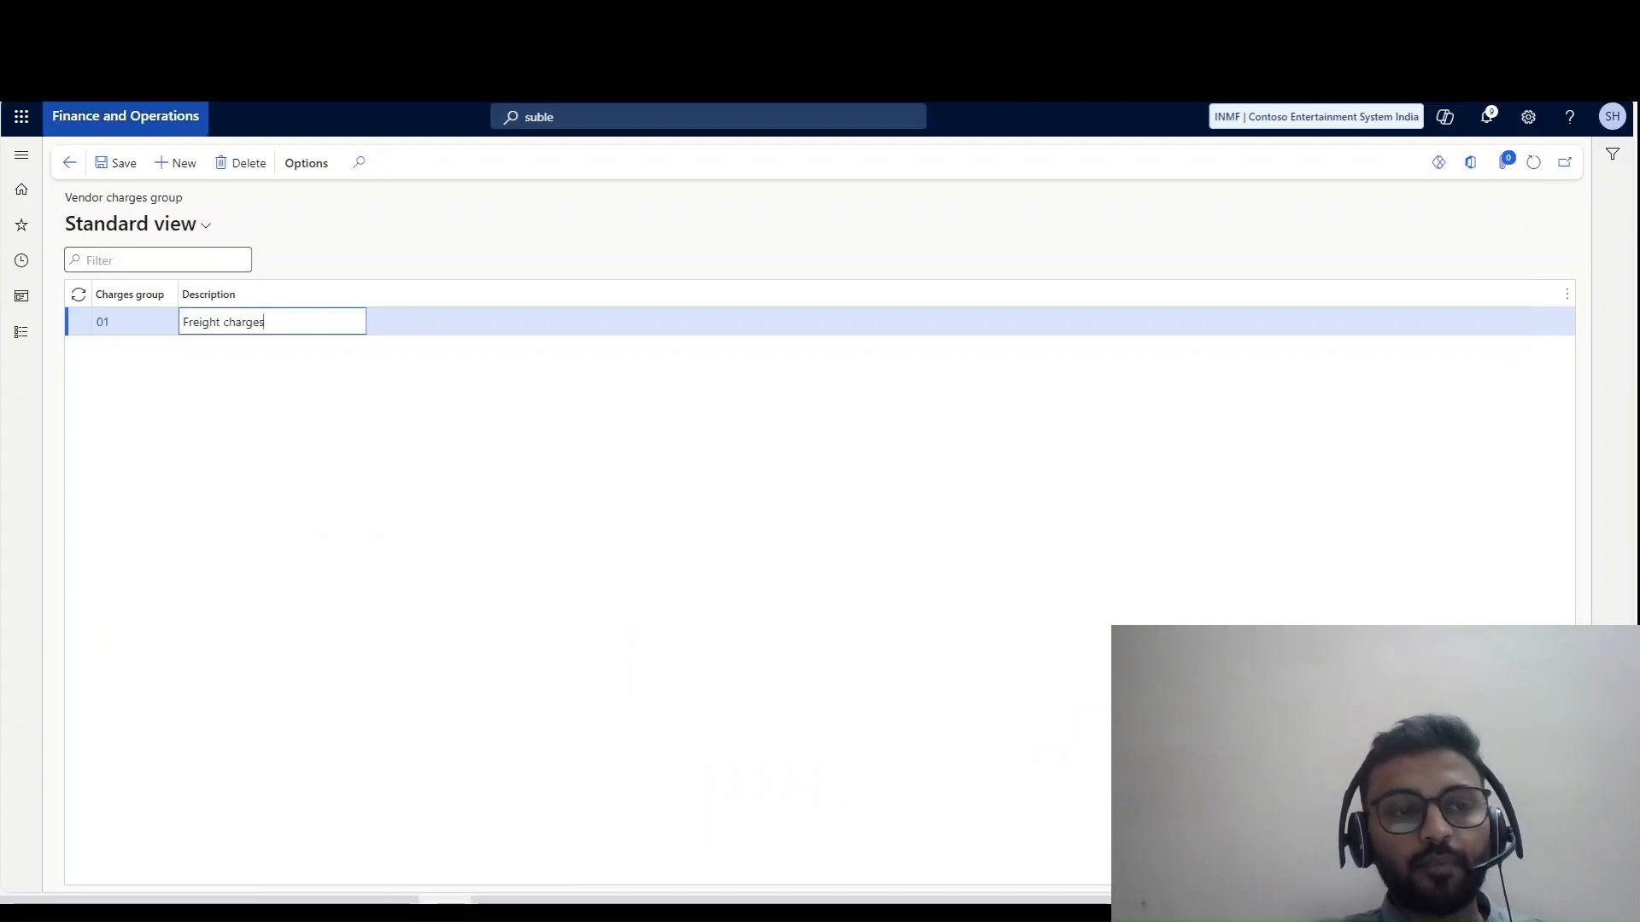
{"action": "key", "text": "ctrl+s"}
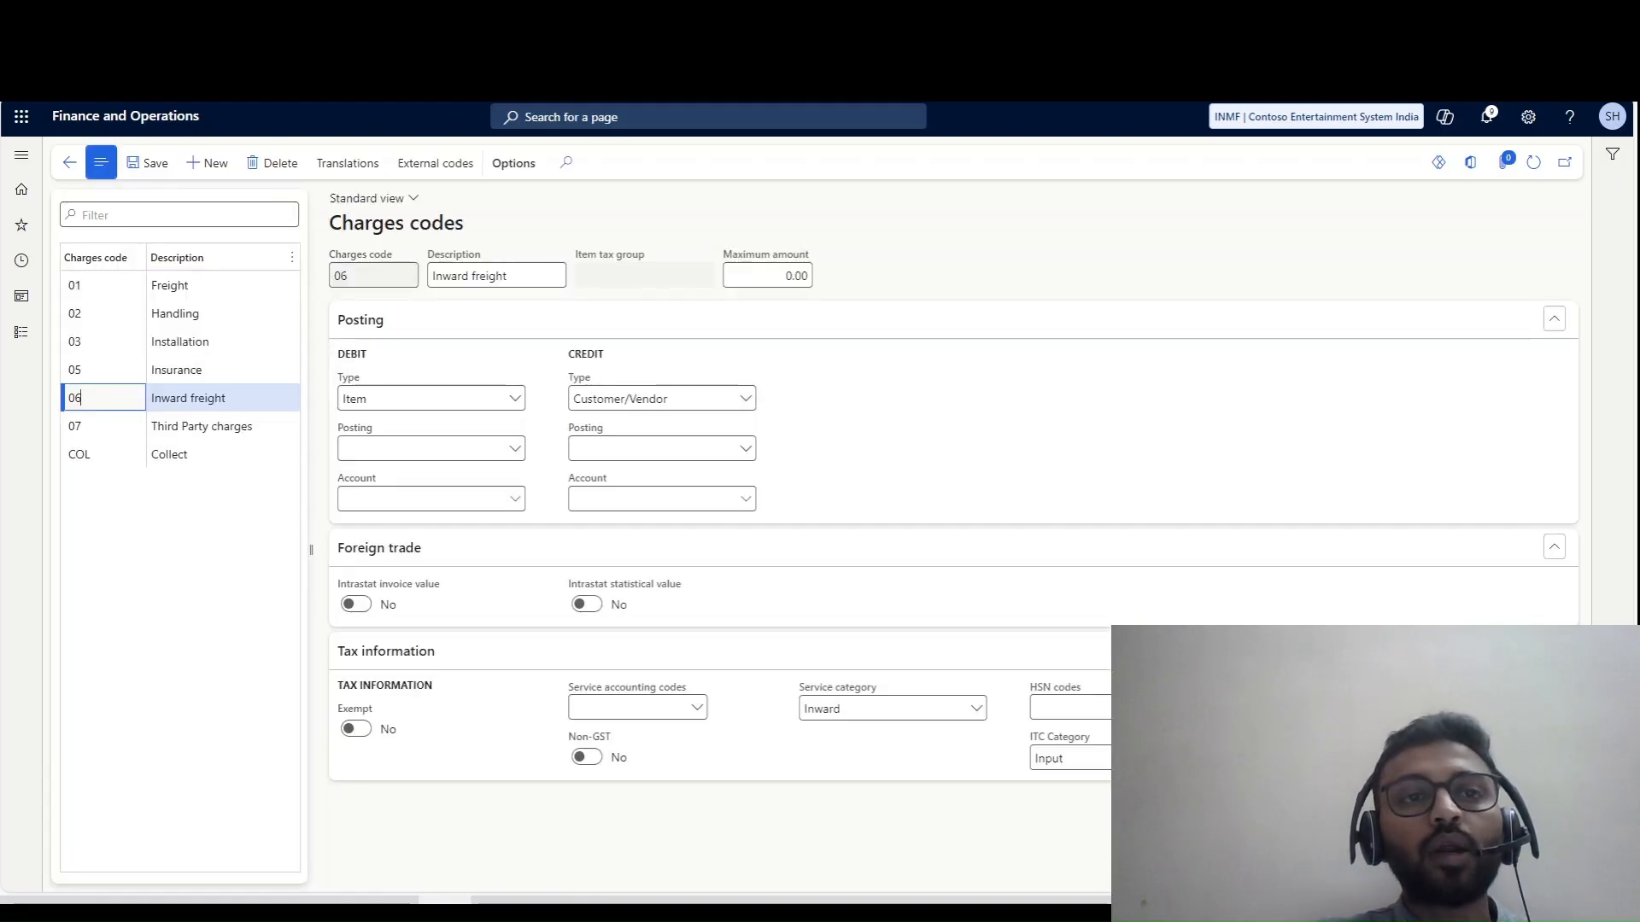
- Open the vendor record of Blue Younder India Airlines Ltd. from the Accounts payable list of all vendors
{"action": "left_click", "coordinate": [21, 332]}
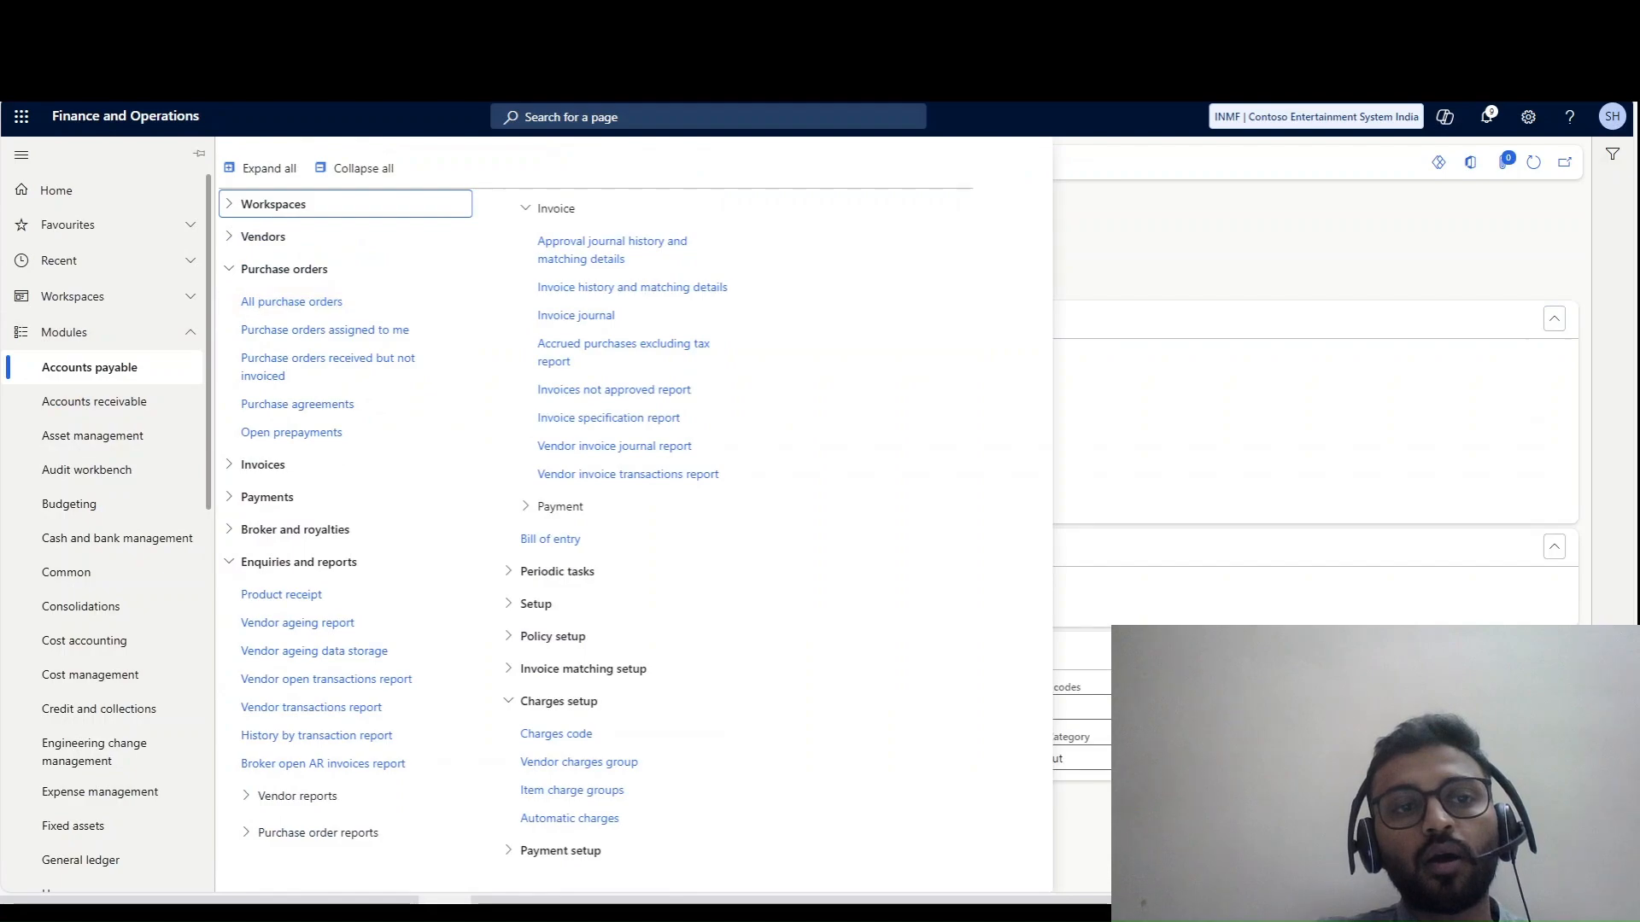
{"action": "left_click", "coordinate": [263, 236]}
{"action": "left_click", "coordinate": [265, 267]}
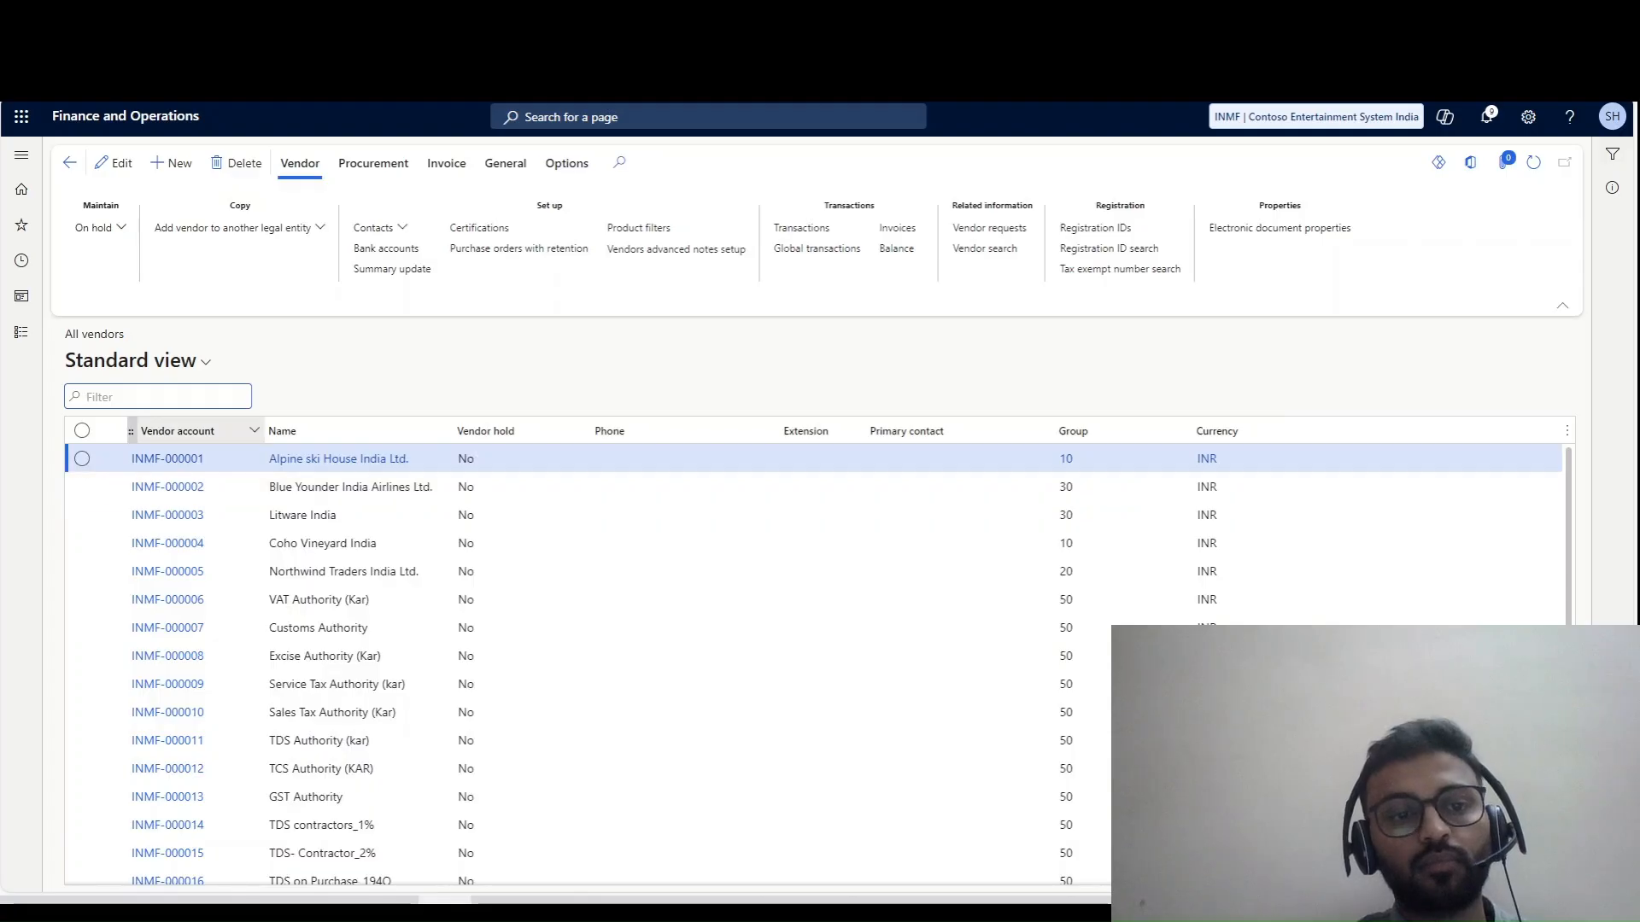
{"action": "double_click", "coordinate": [183, 486]}
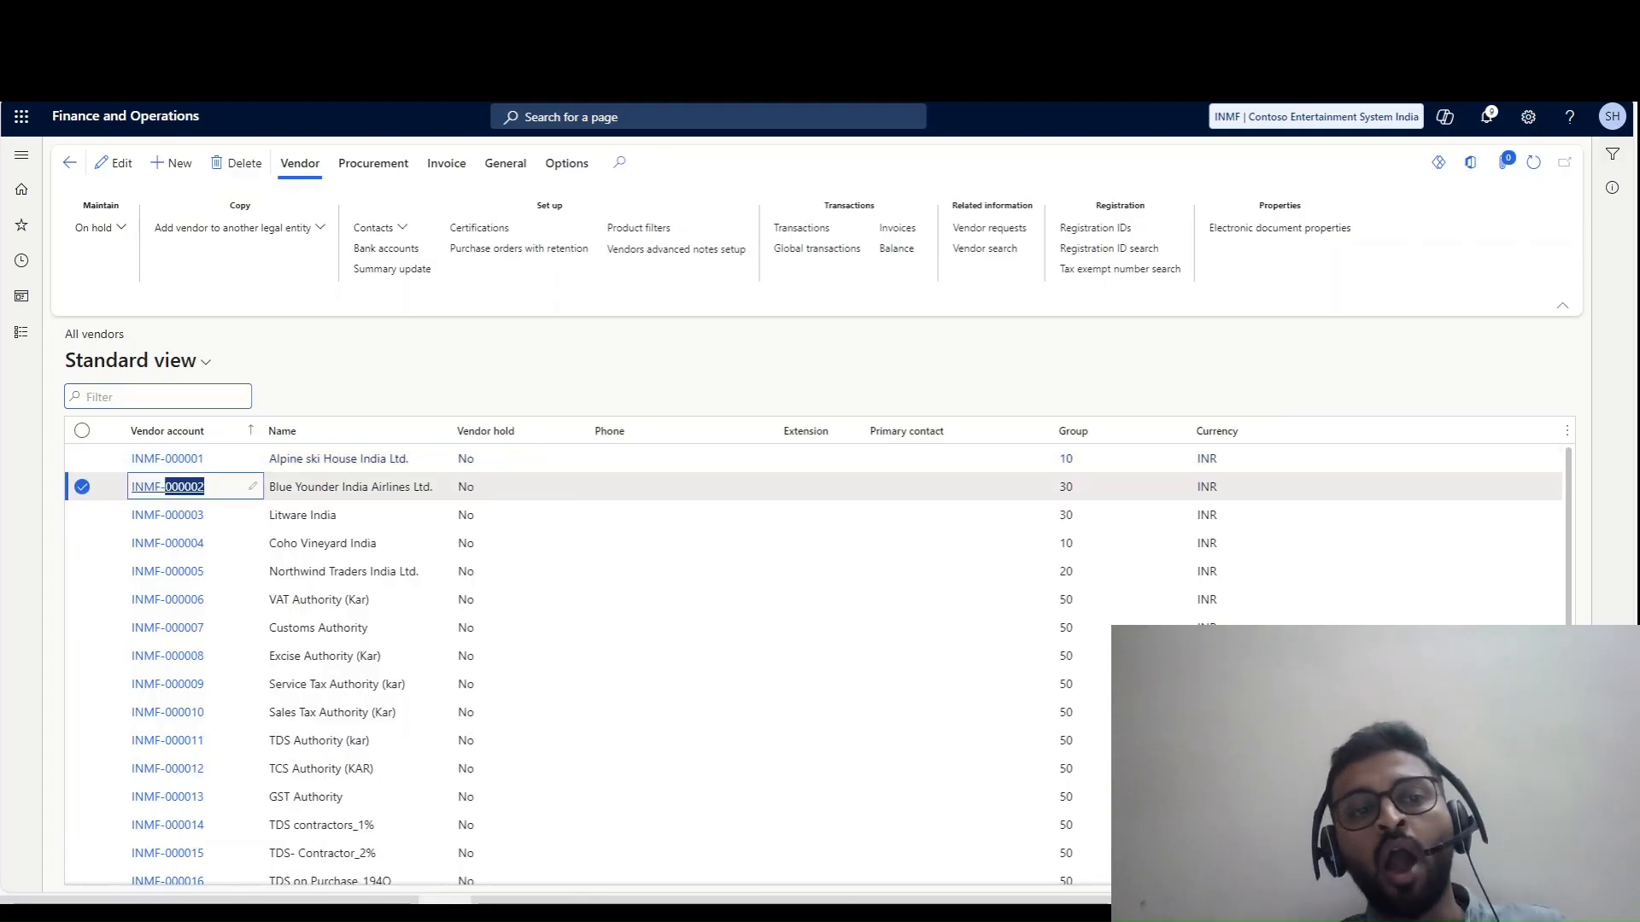
{"action": "left_click", "coordinate": [195, 431]}
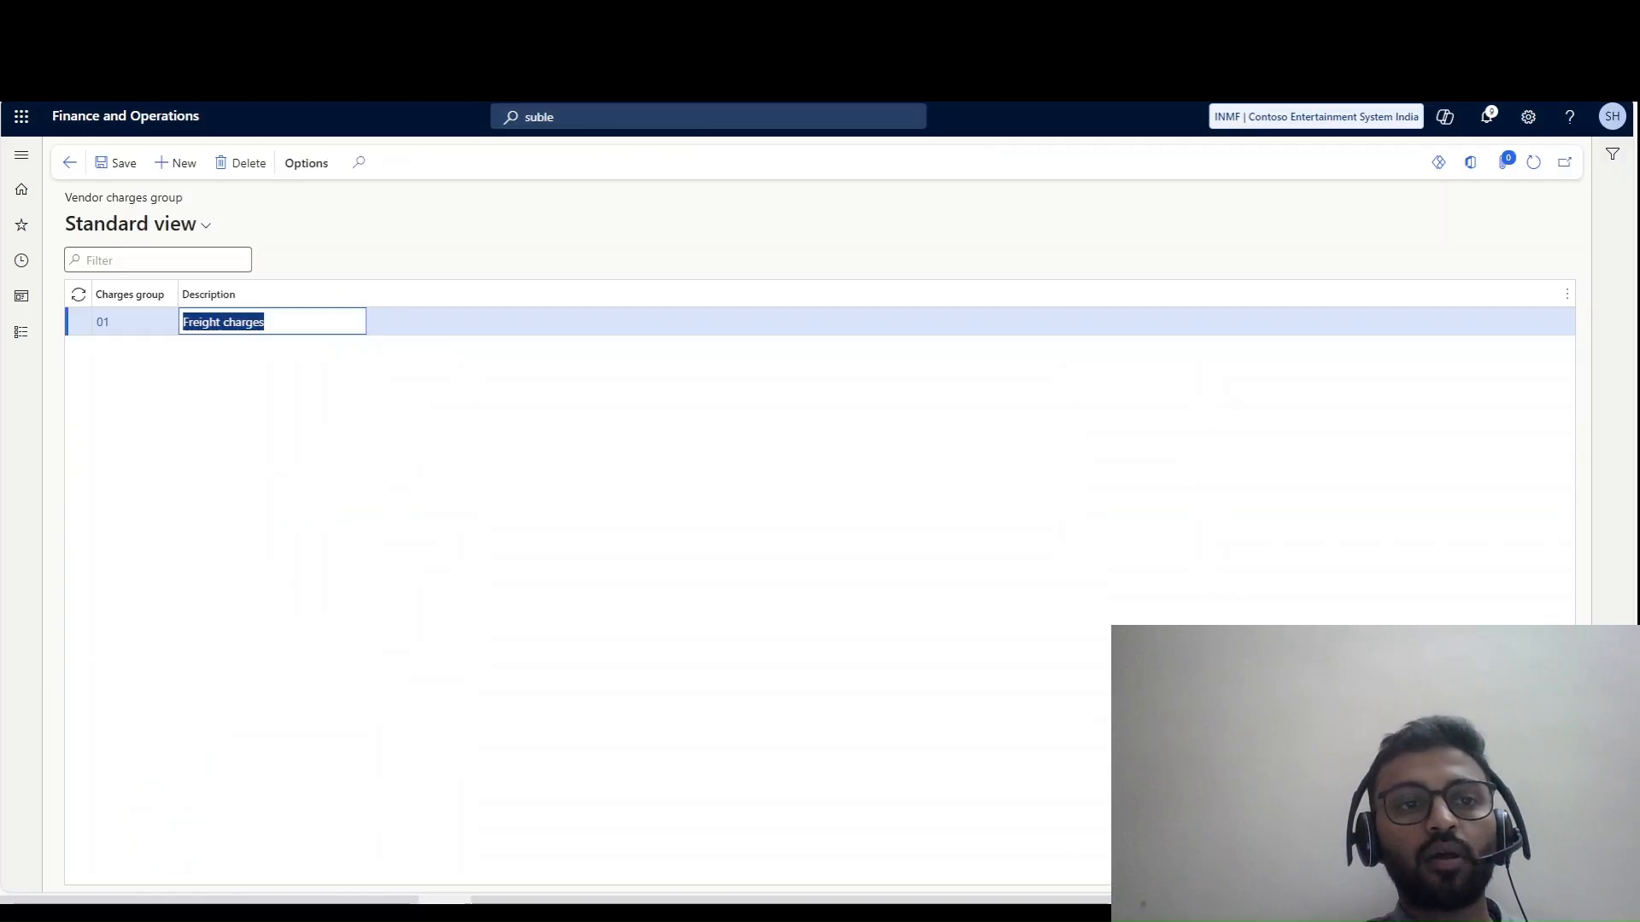
{"action": "key", "text": "ctrl+Tab"}
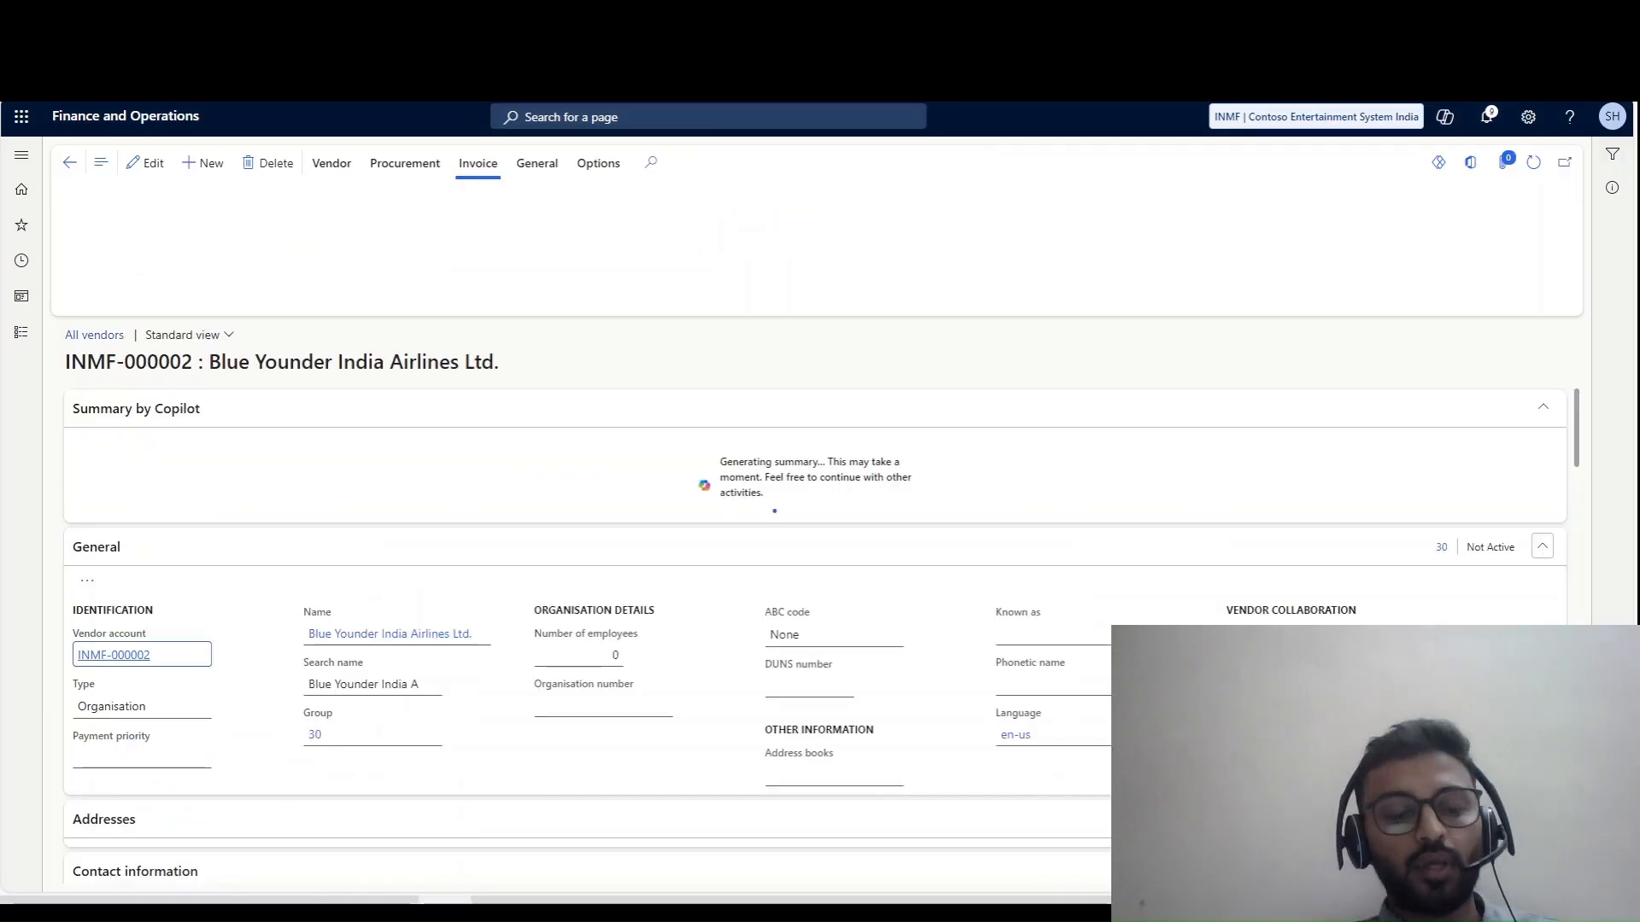
- Search the vendor record page for the text "vendor char"
{"action": "key", "text": "ctrl+f"}
{"action": "type", "text": "end"}
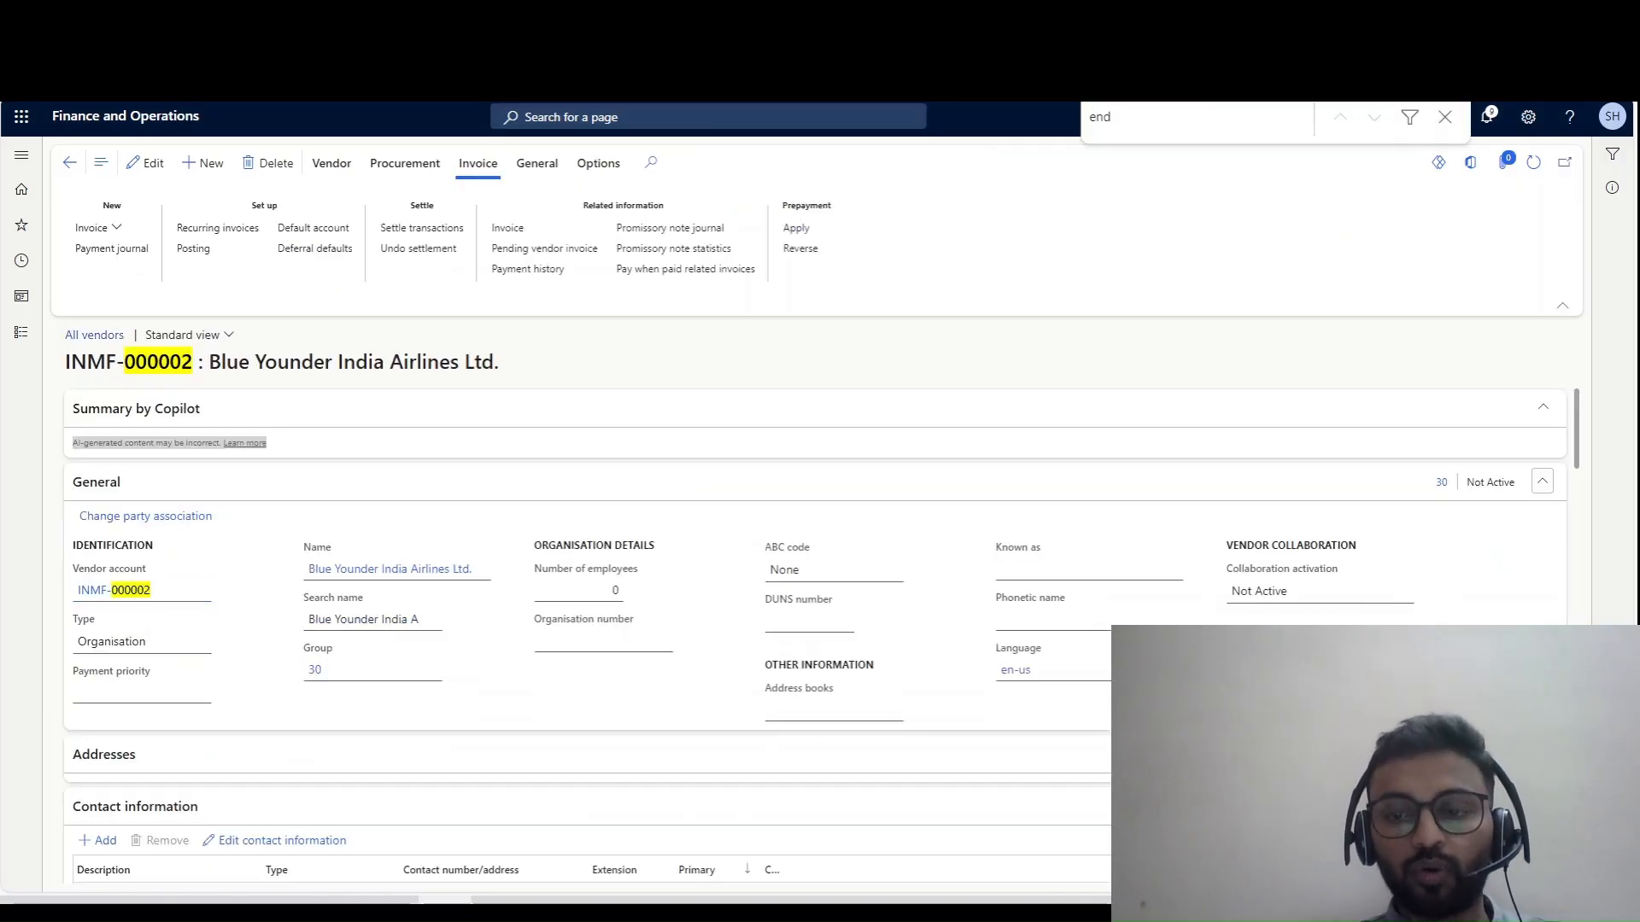
{"action": "key", "text": "BackSpace"}
{"action": "key", "text": "BackSpace"}
{"action": "key", "text": "BackSpace"}
{"action": "type", "text": "vendor vh"}
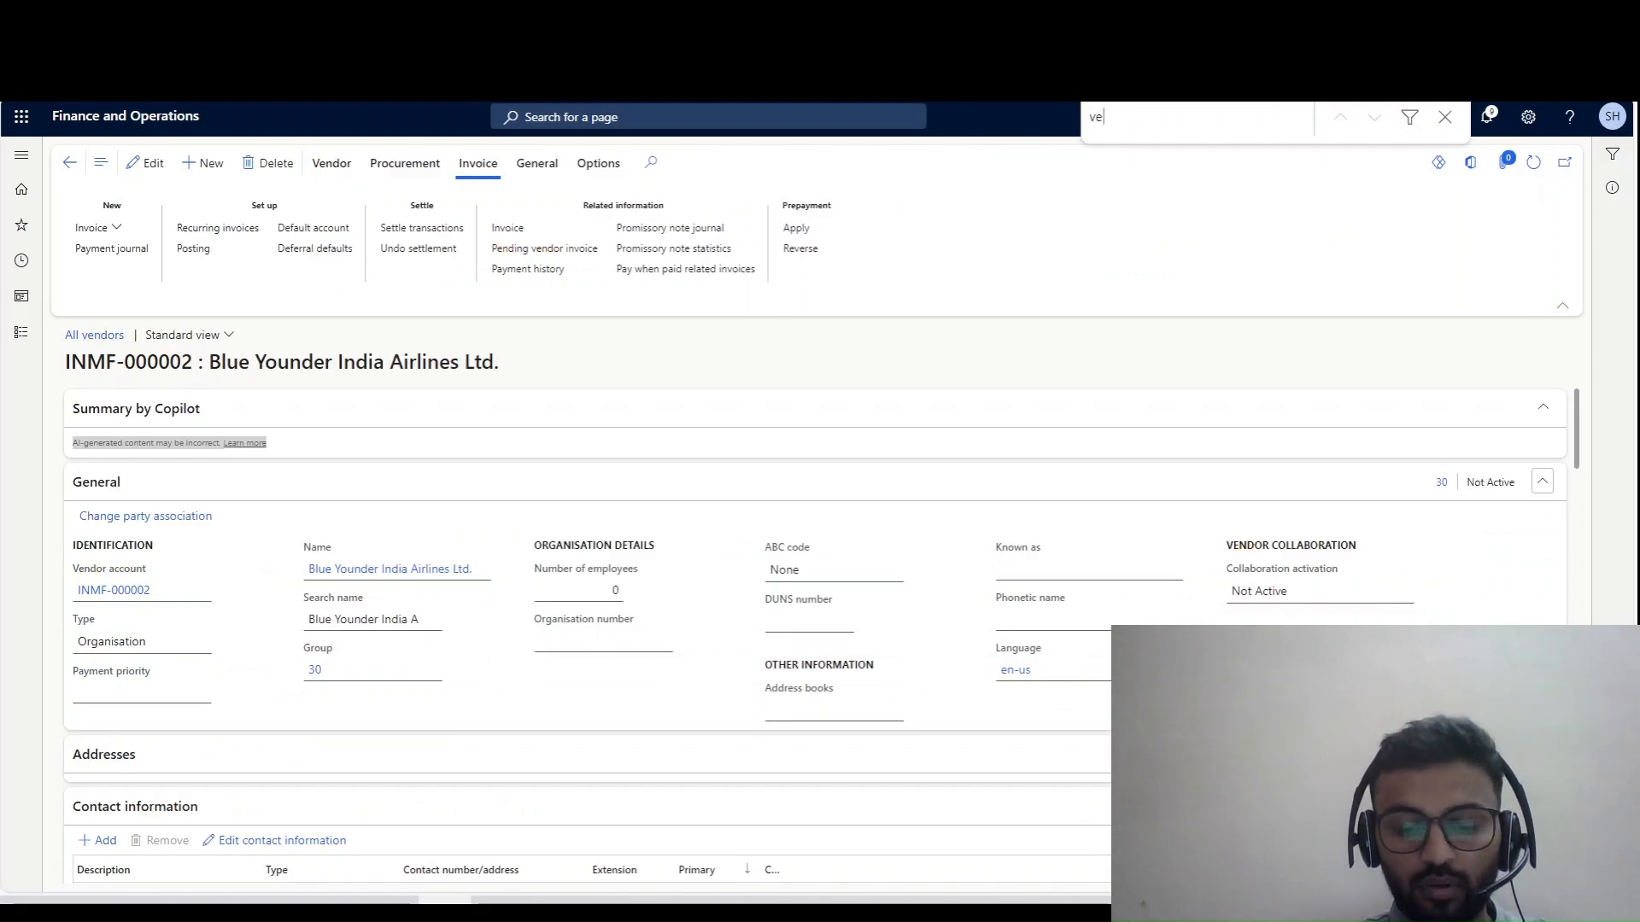
{"action": "key", "text": "BackSpace"}
{"action": "key", "text": "BackSpace"}
{"action": "type", "text": "char"}
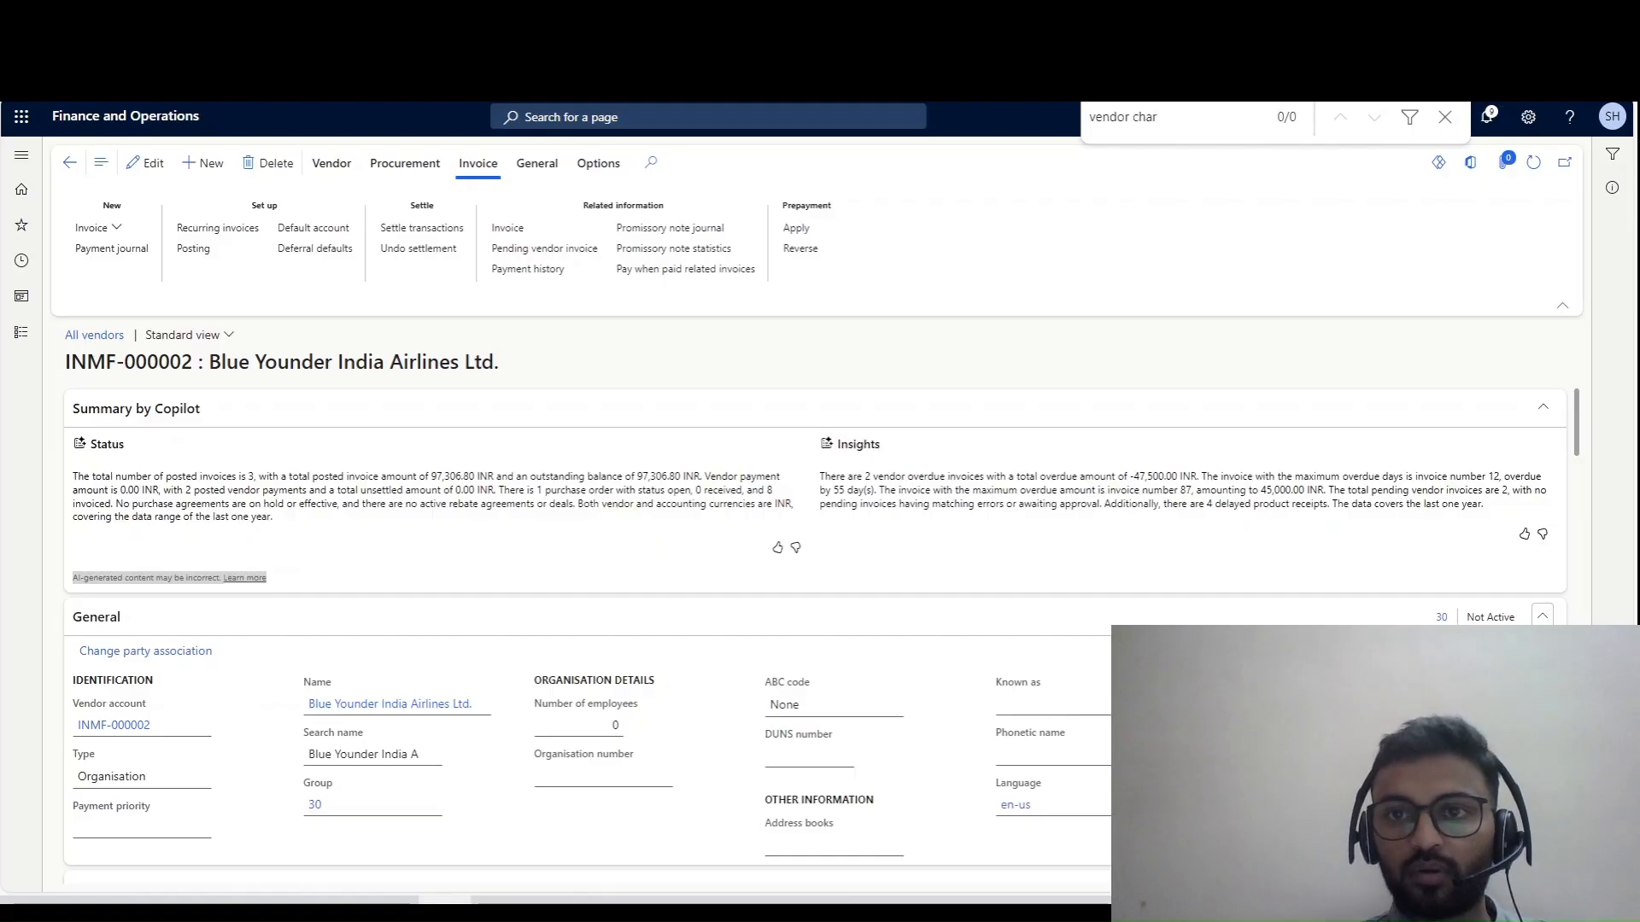
- Shorten the page search to "char" to locate the Charges group field under Purchase order defaults
{"action": "key", "text": "Left"}
{"action": "key", "text": "Left"}
{"action": "key", "text": "Left"}
{"action": "key", "text": "Left"}
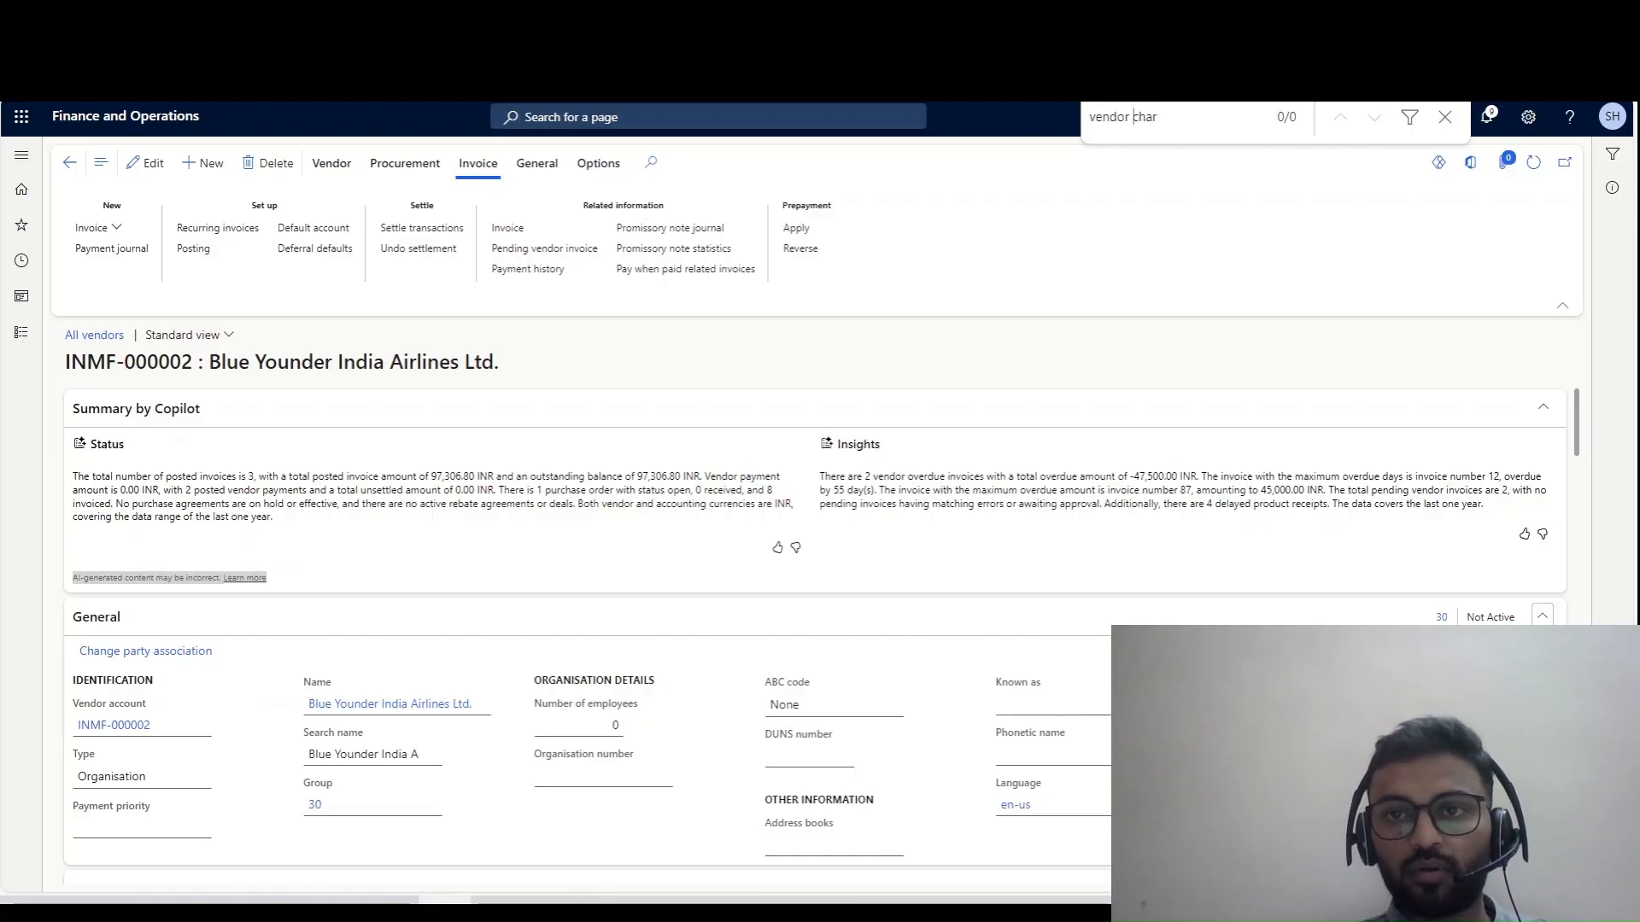
{"action": "key", "text": "shift+Home"}
{"action": "key", "text": "BackSpace"}
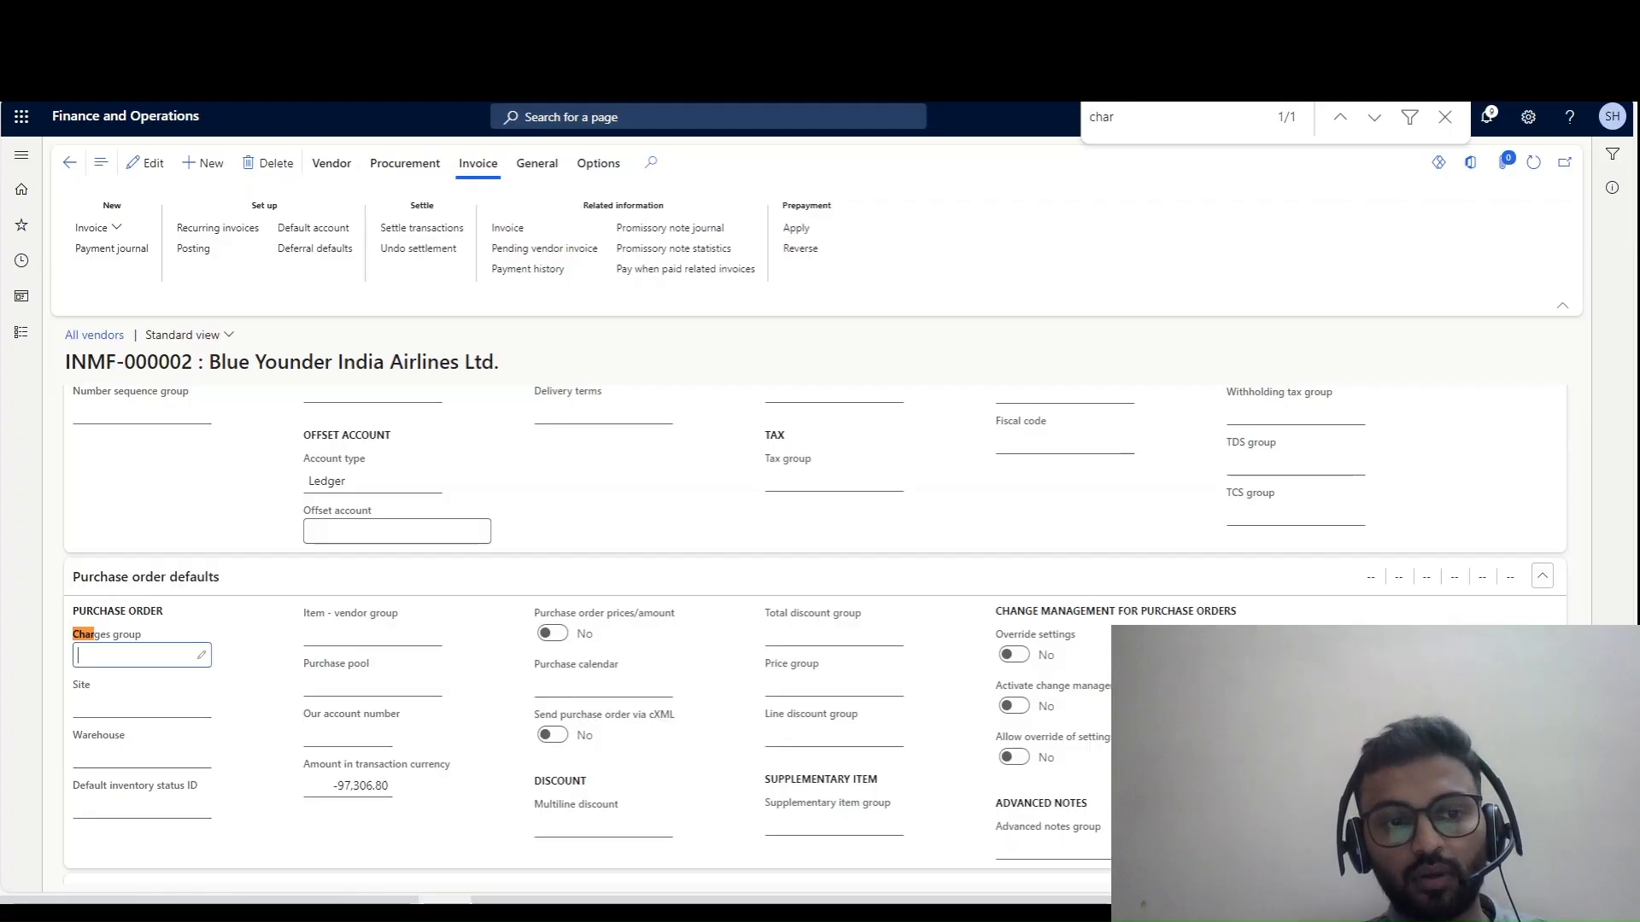
- Set the vendor's purchase order Charges group to 01 (Freight charges) and save the record
{"action": "left_click", "coordinate": [203, 656]}
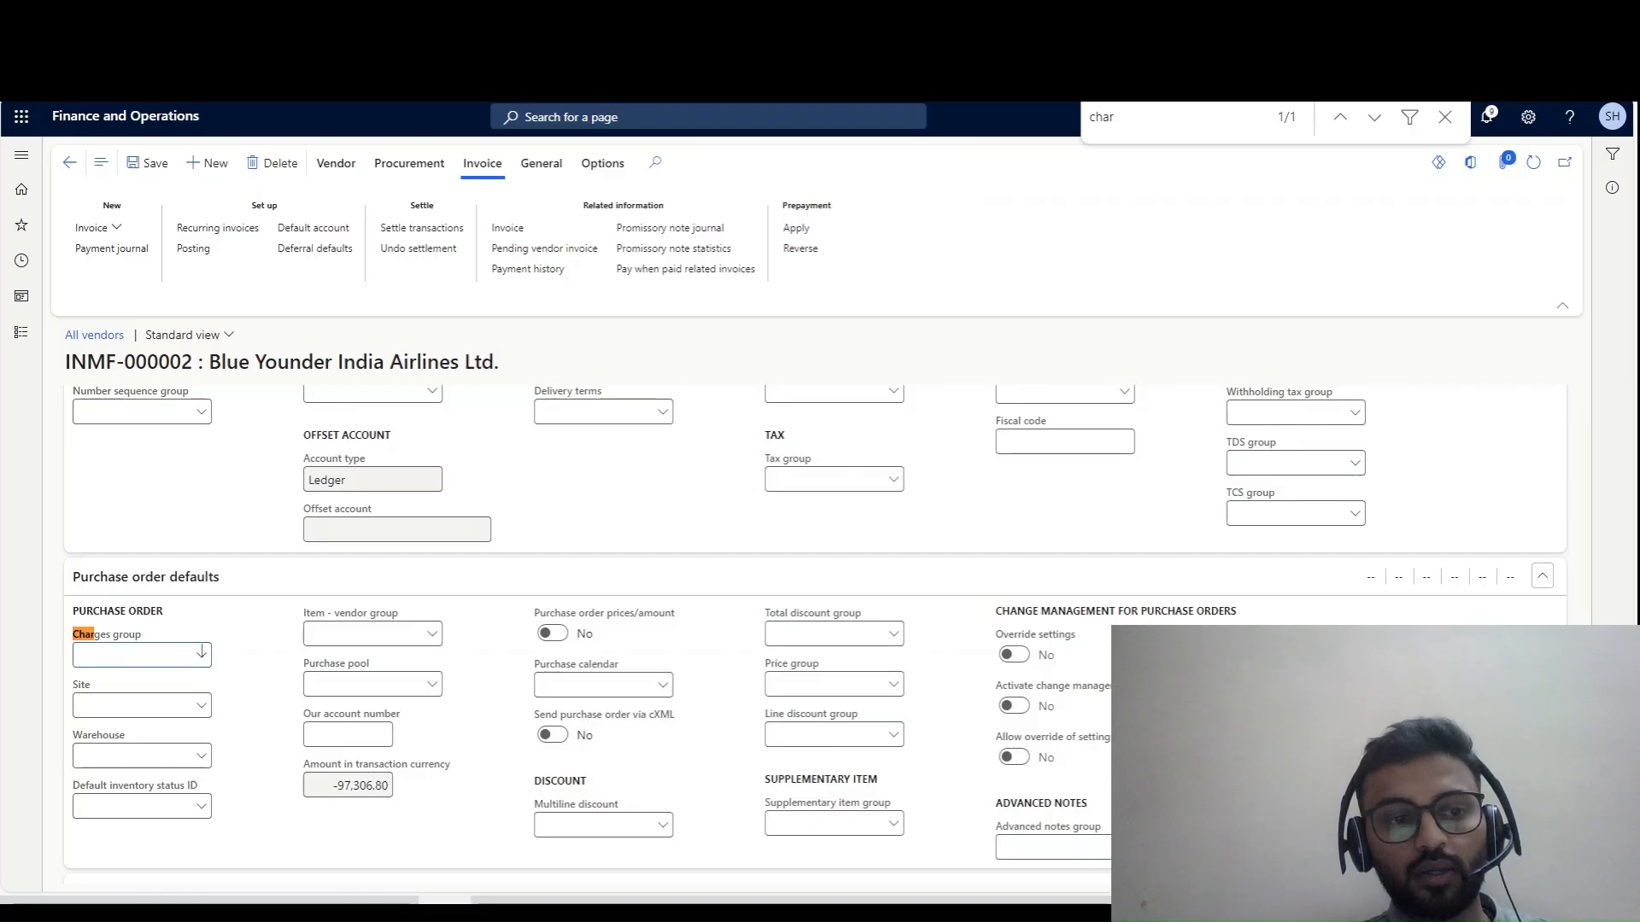
{"action": "left_click", "coordinate": [202, 655]}
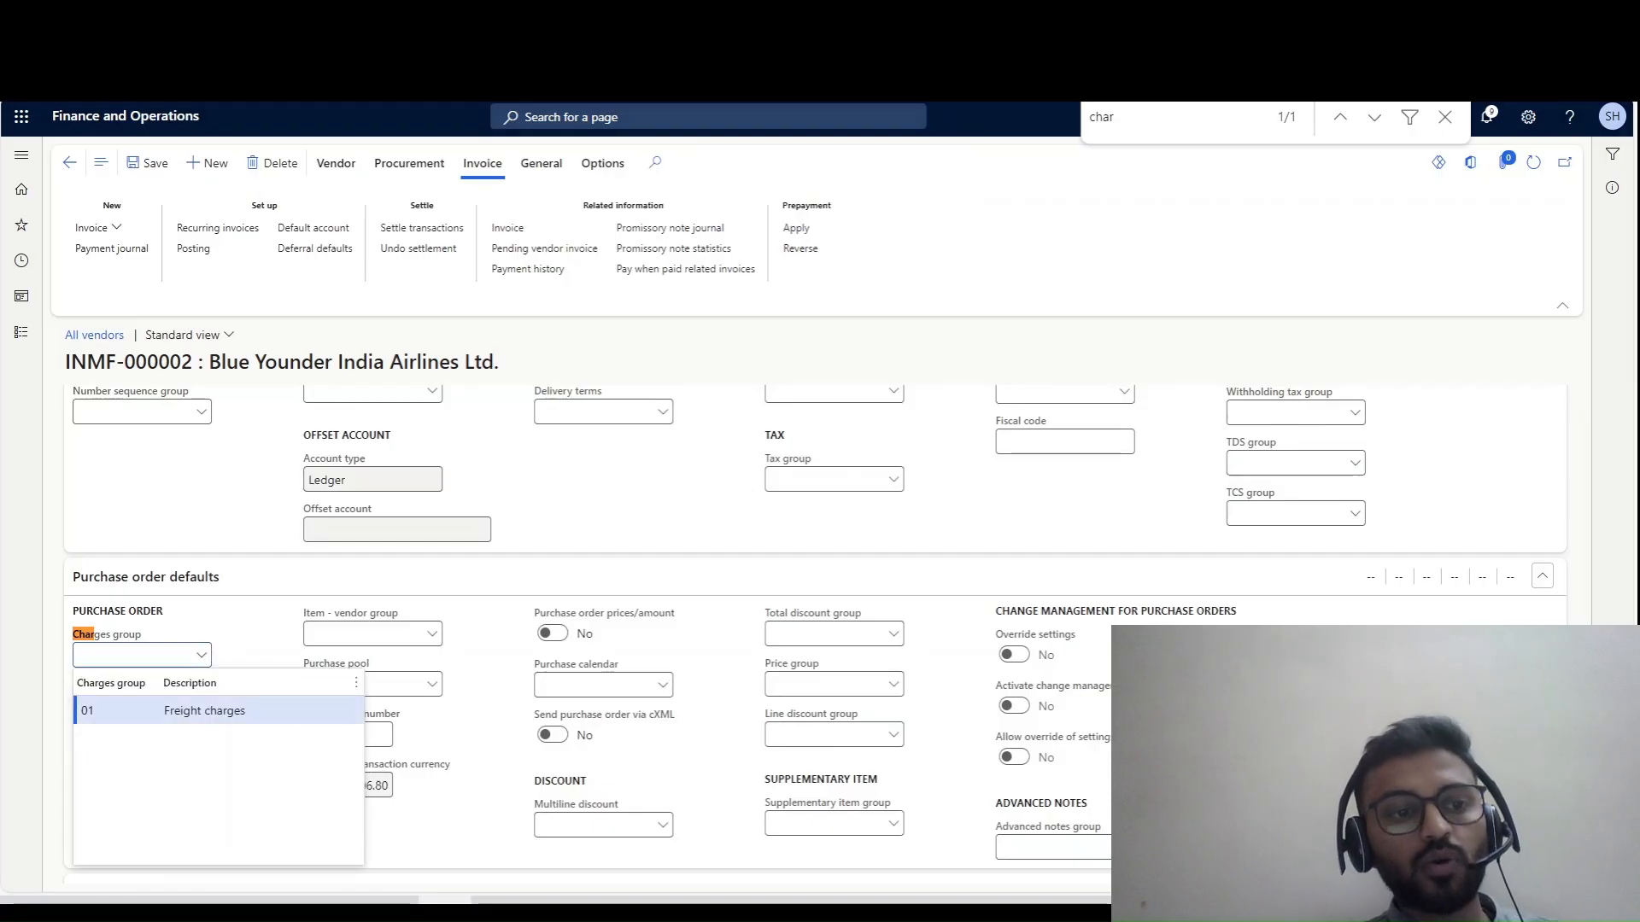
{"action": "left_click", "coordinate": [205, 710]}
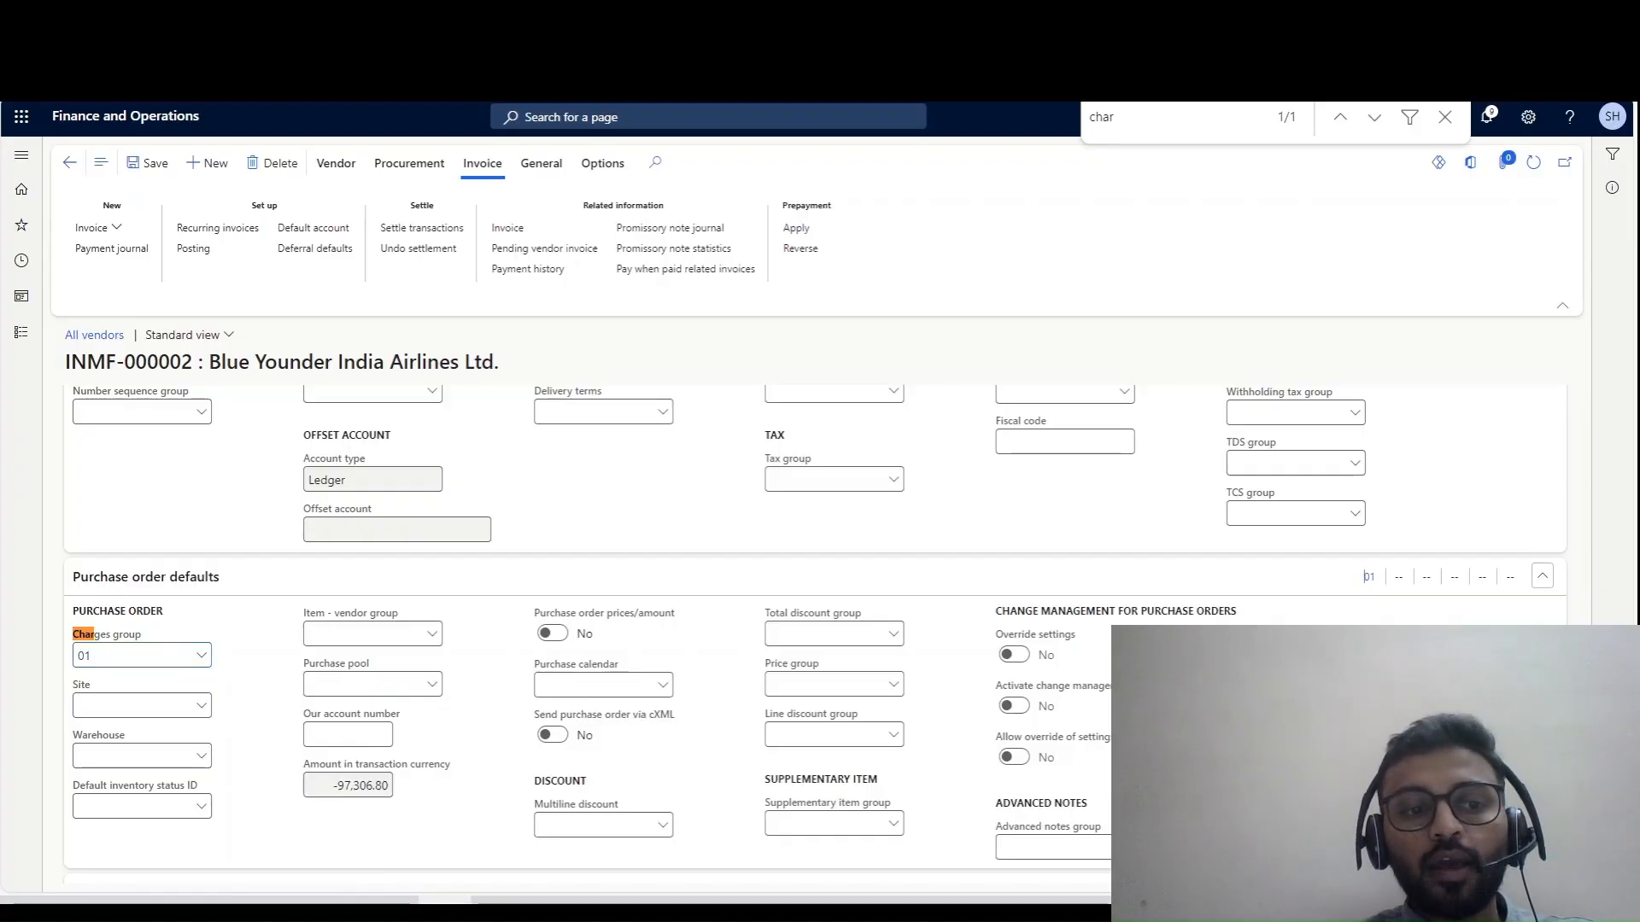
{"action": "mouse_move", "coordinate": [141, 634]}
{"action": "left_mouse_down"}
{"action": "mouse_move", "coordinate": [68, 635]}
{"action": "mouse_move", "coordinate": [144, 636]}
{"action": "left_mouse_up"}
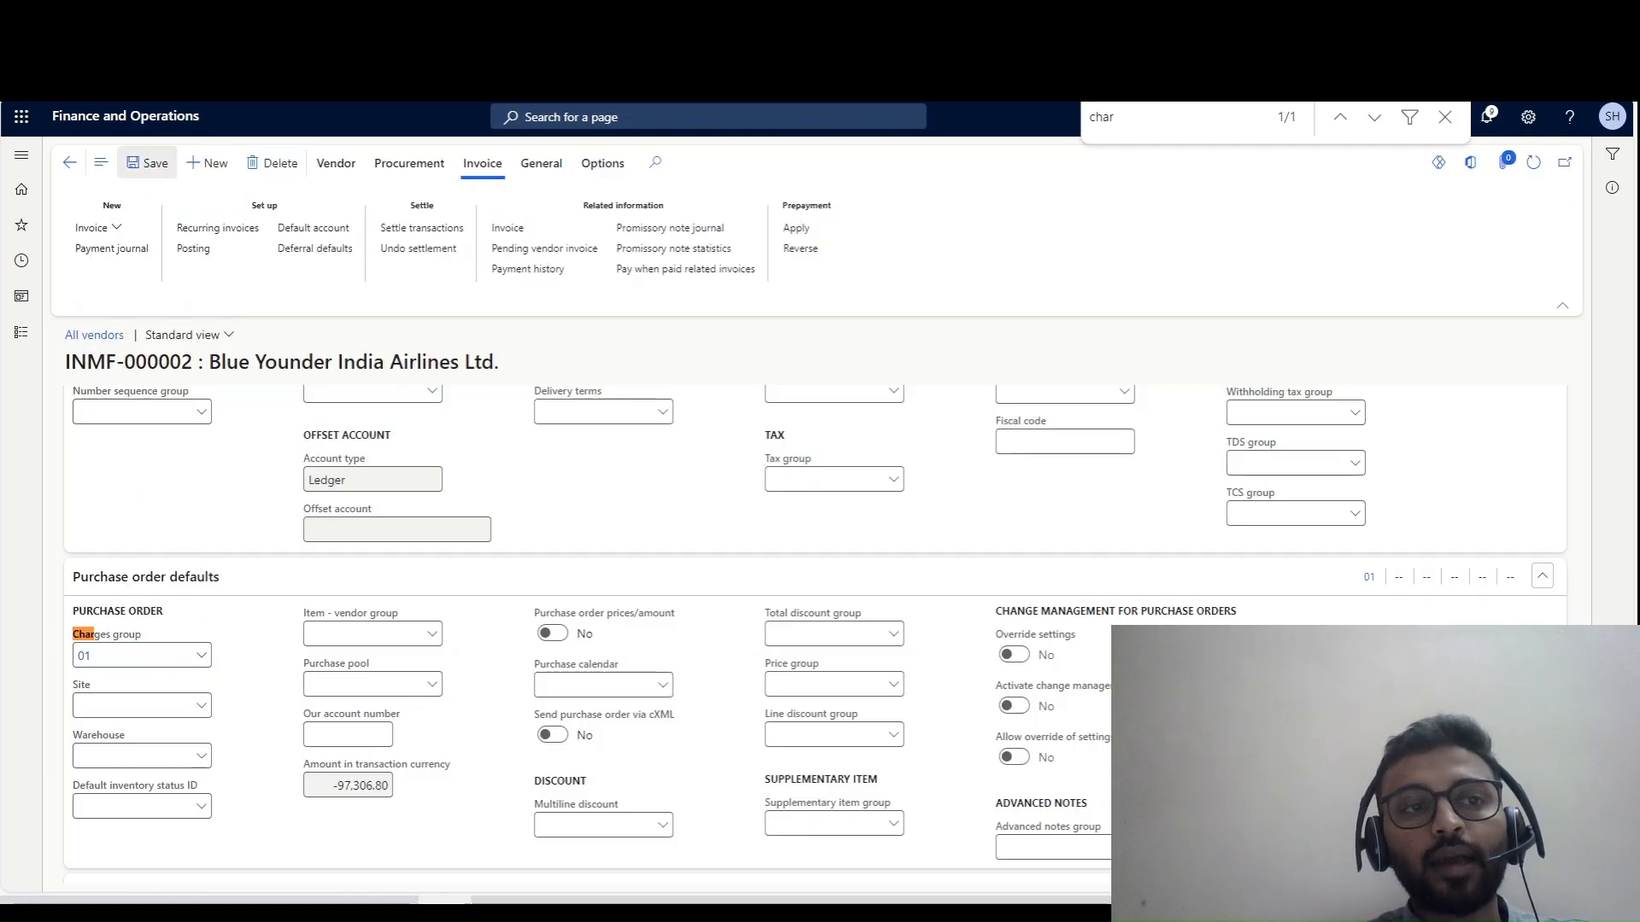
{"action": "left_click", "coordinate": [147, 163]}
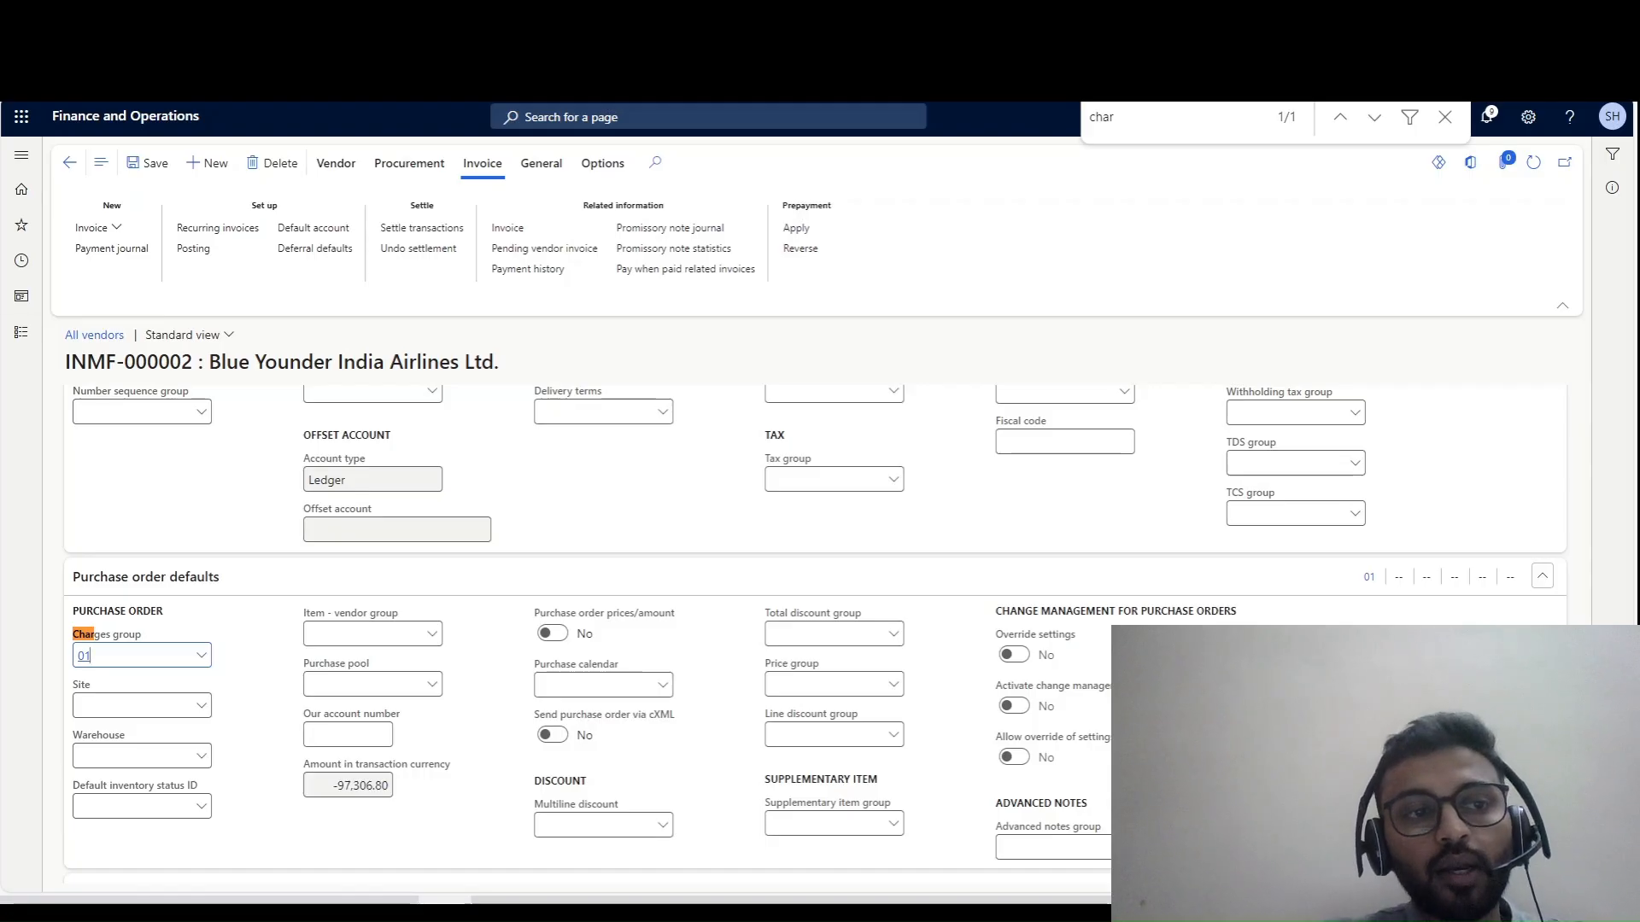
- Open the Item charge groups page from the Accounts payable charges setup and add a new group with the code 01
{"action": "left_click", "coordinate": [21, 331]}
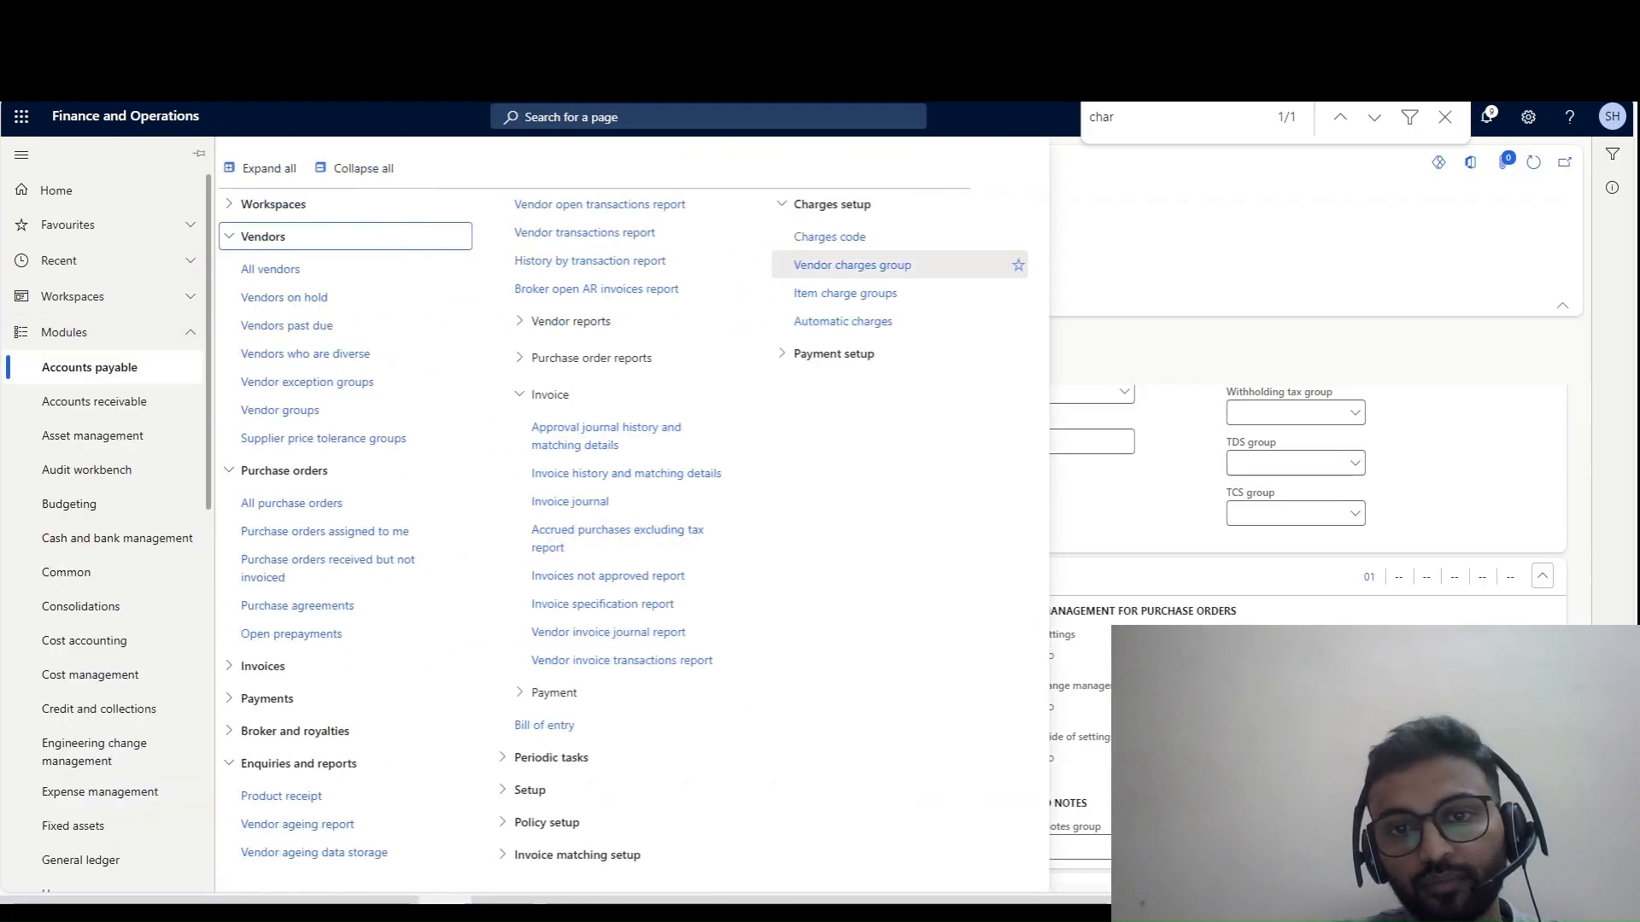
{"action": "left_click", "coordinate": [846, 293]}
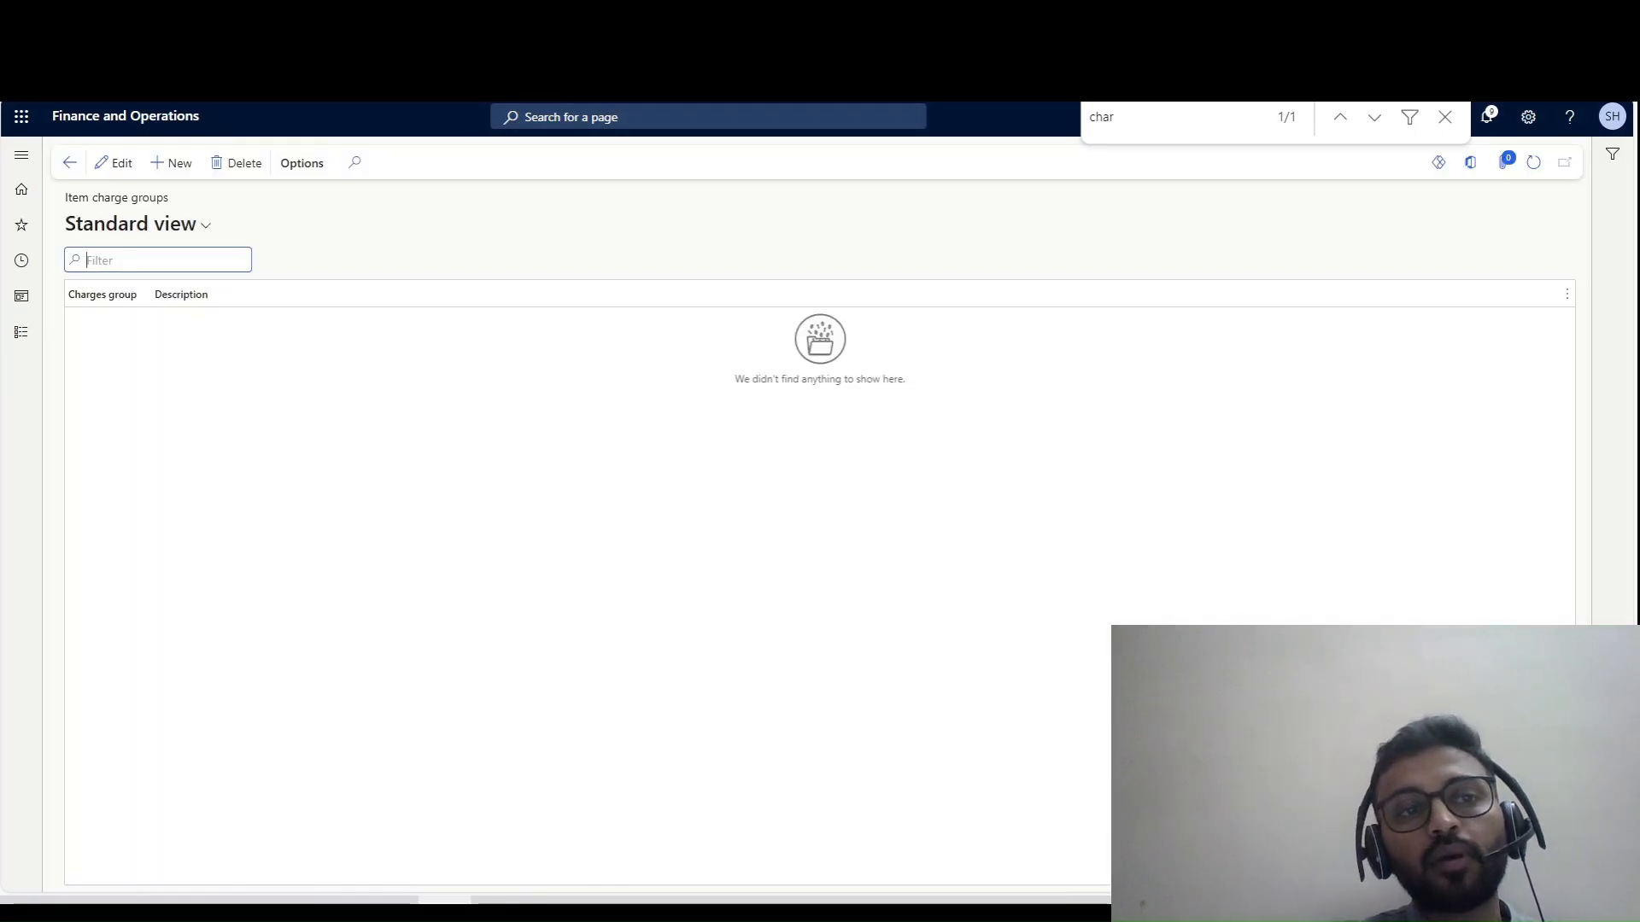
{"action": "key", "text": "alt+n"}
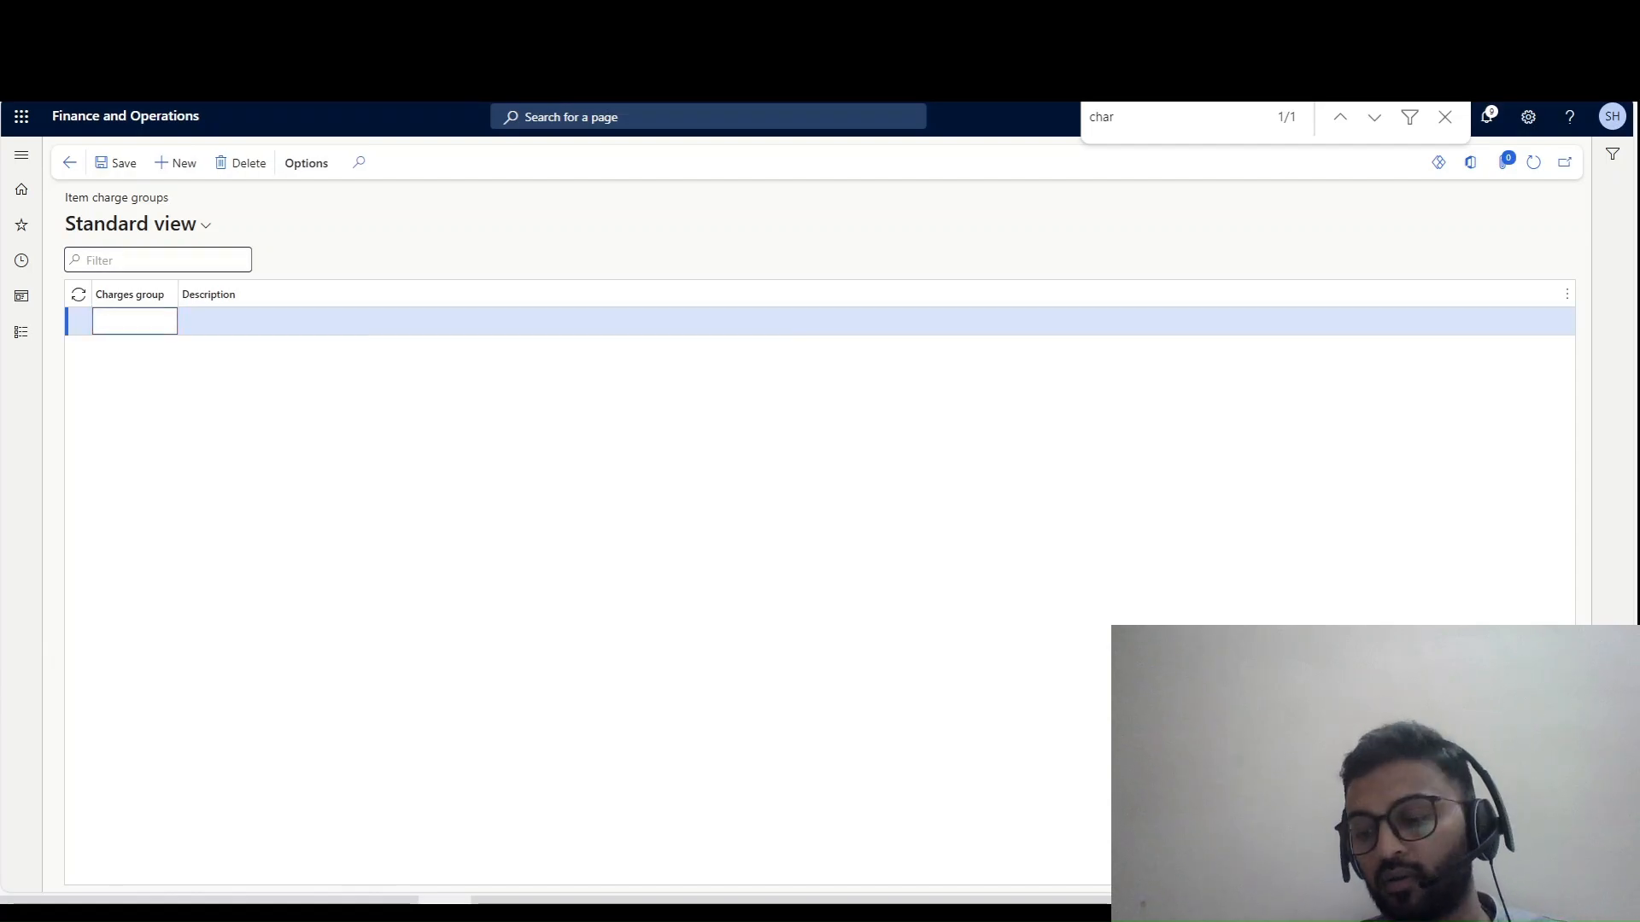
{"action": "type", "text": "01"}
{"action": "key", "text": "Tab"}
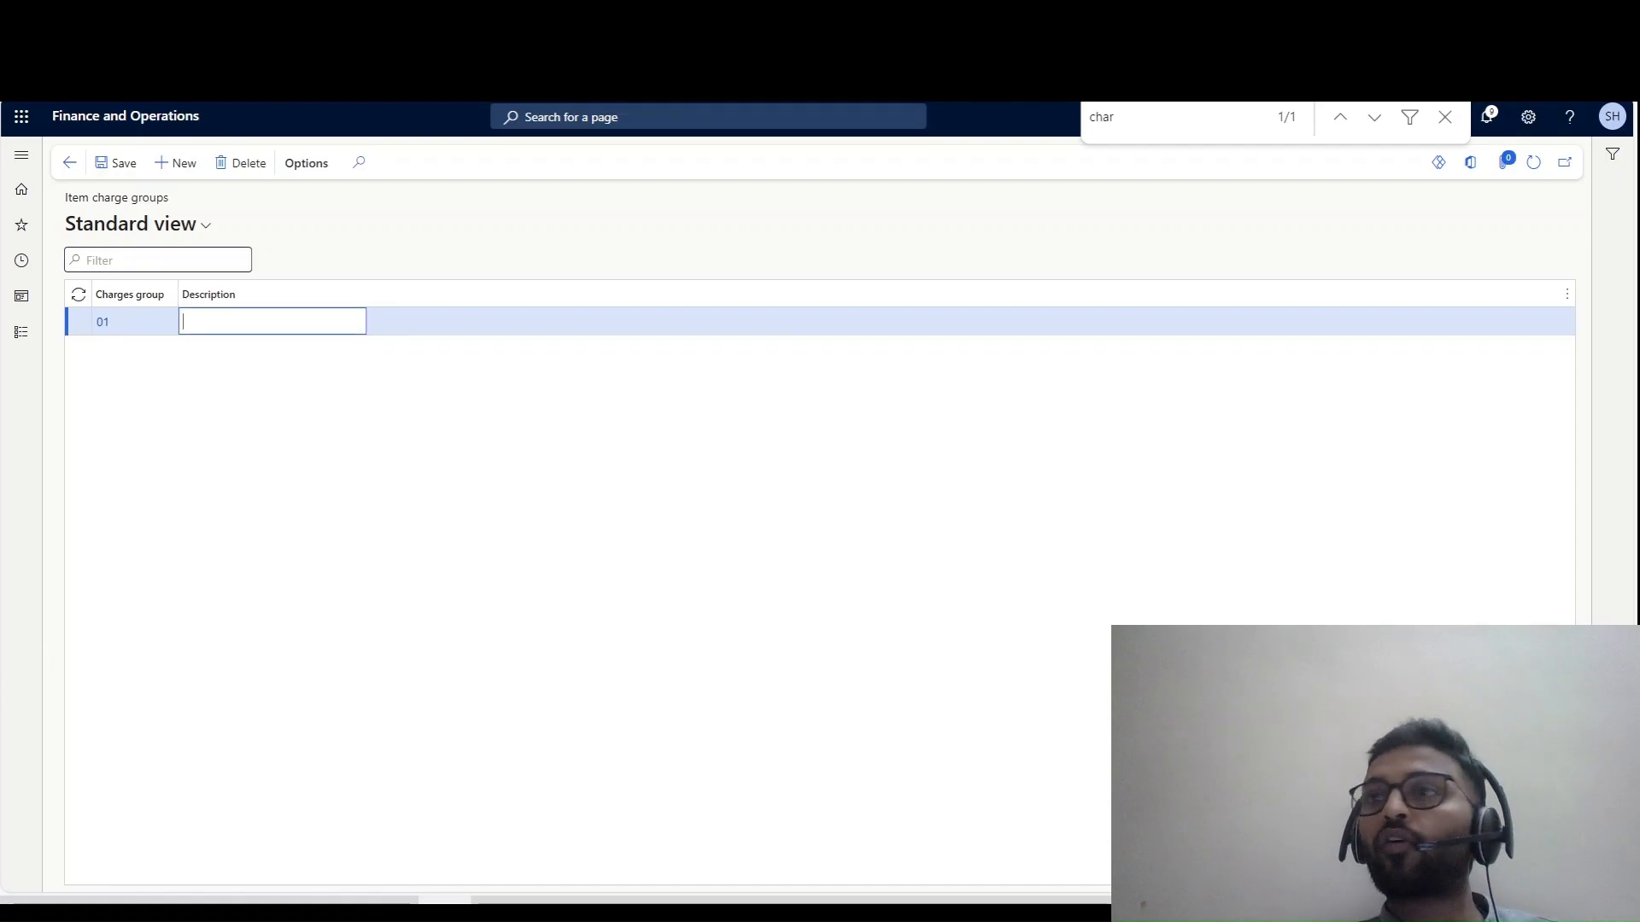
- Set the description of item charges group 01 to "Installation charges" and save it
{"action": "left_click", "coordinate": [158, 259]}
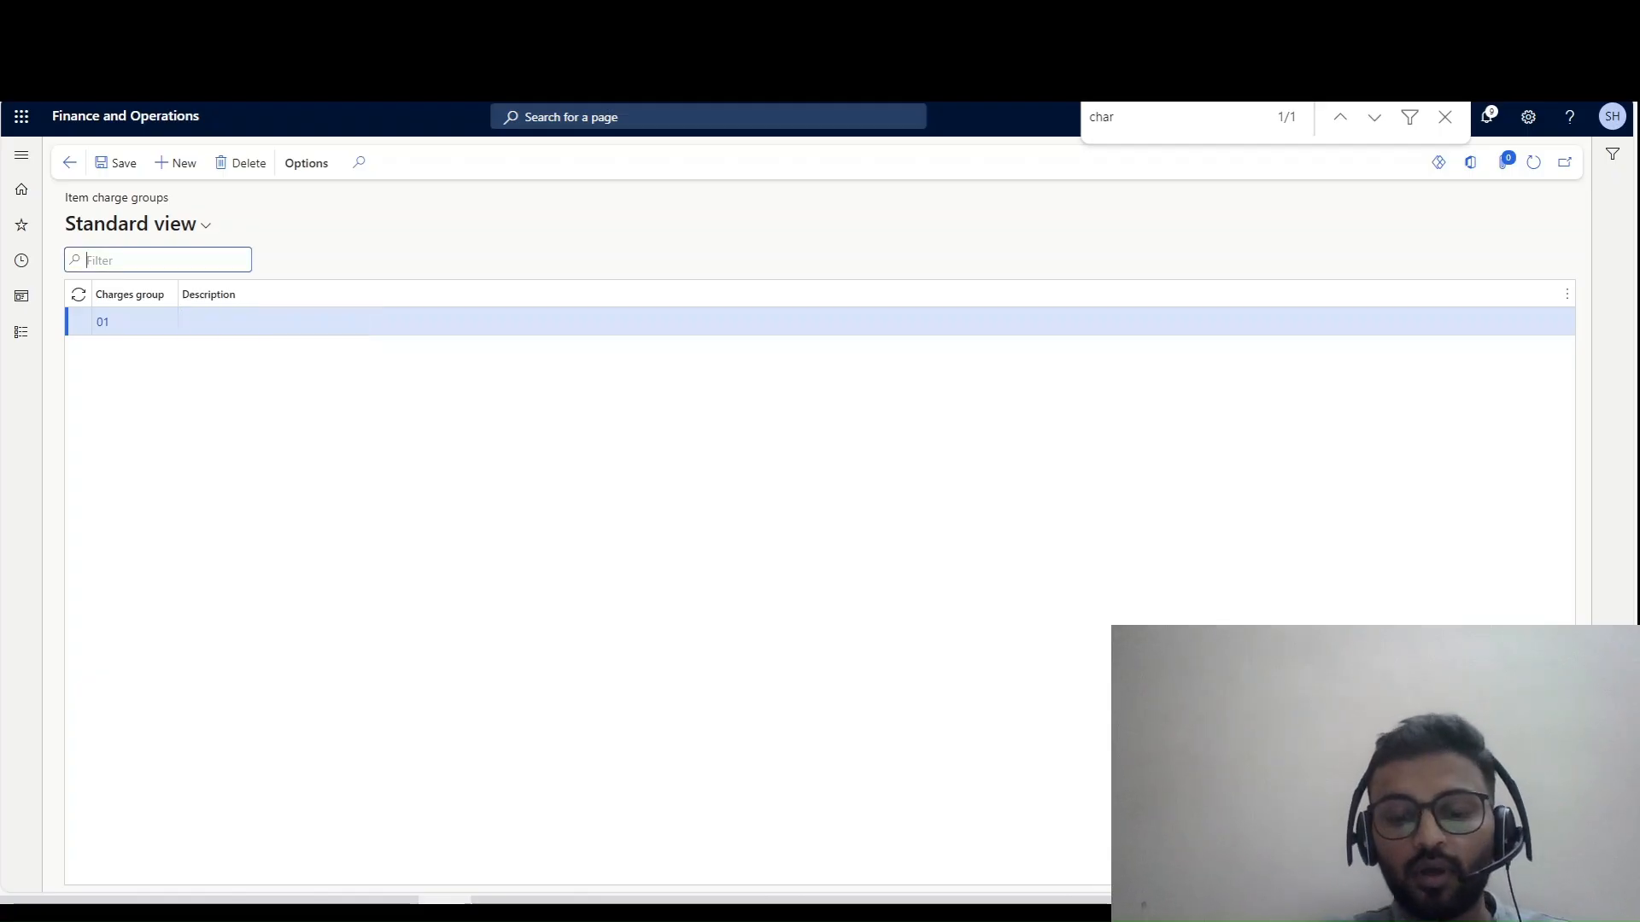
{"action": "left_click", "coordinate": [272, 322]}
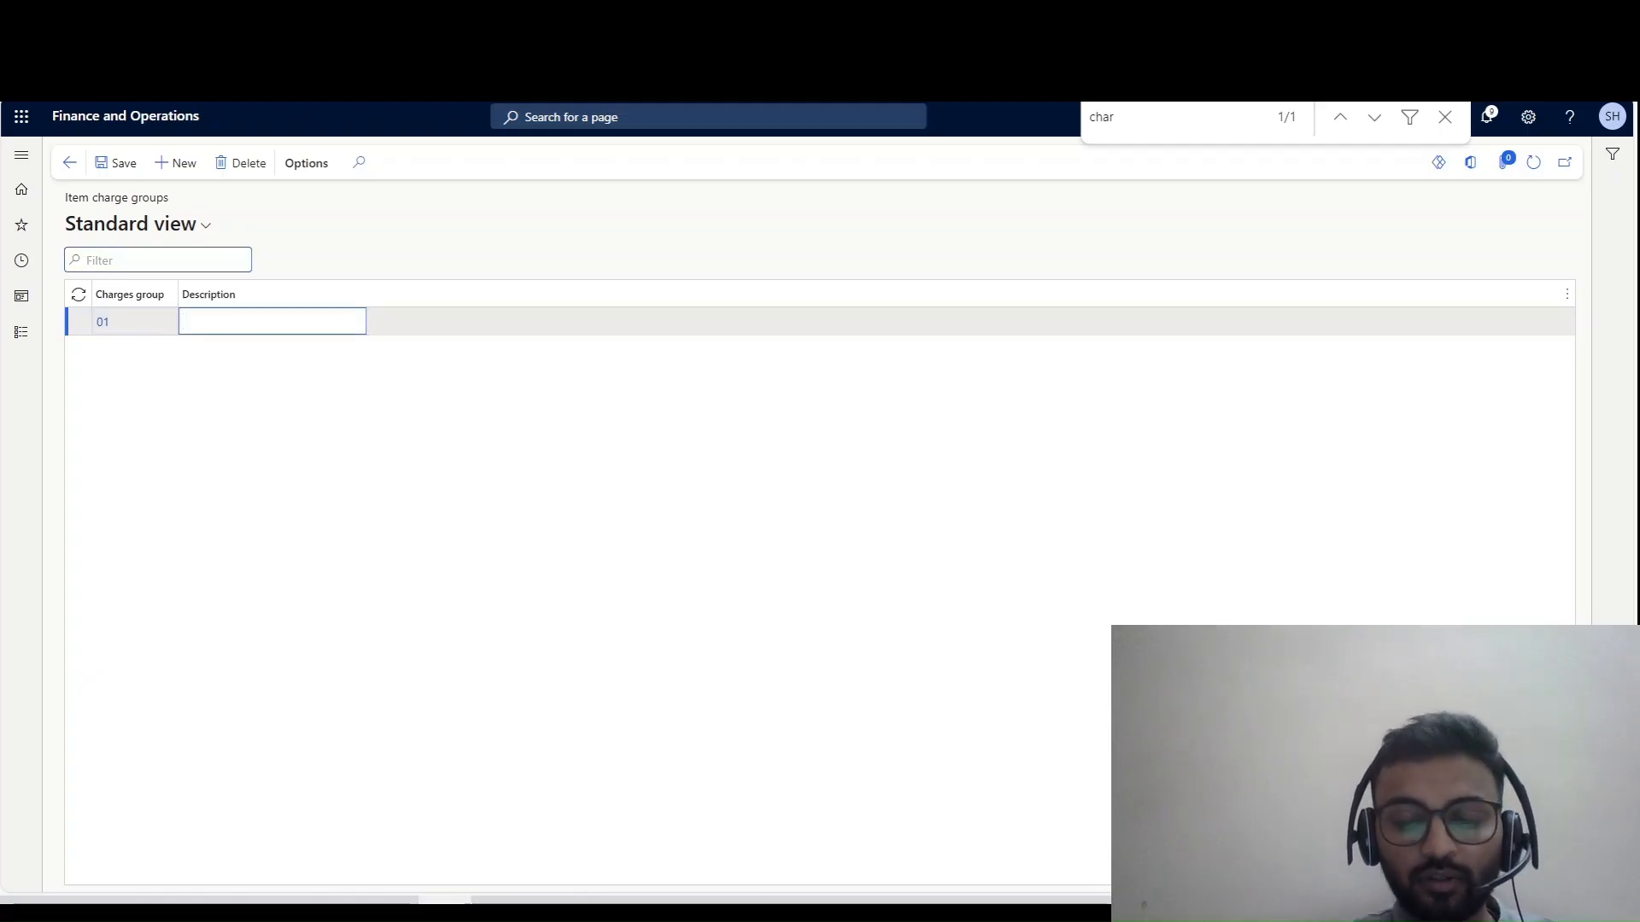
{"action": "type", "text": "Inst"}
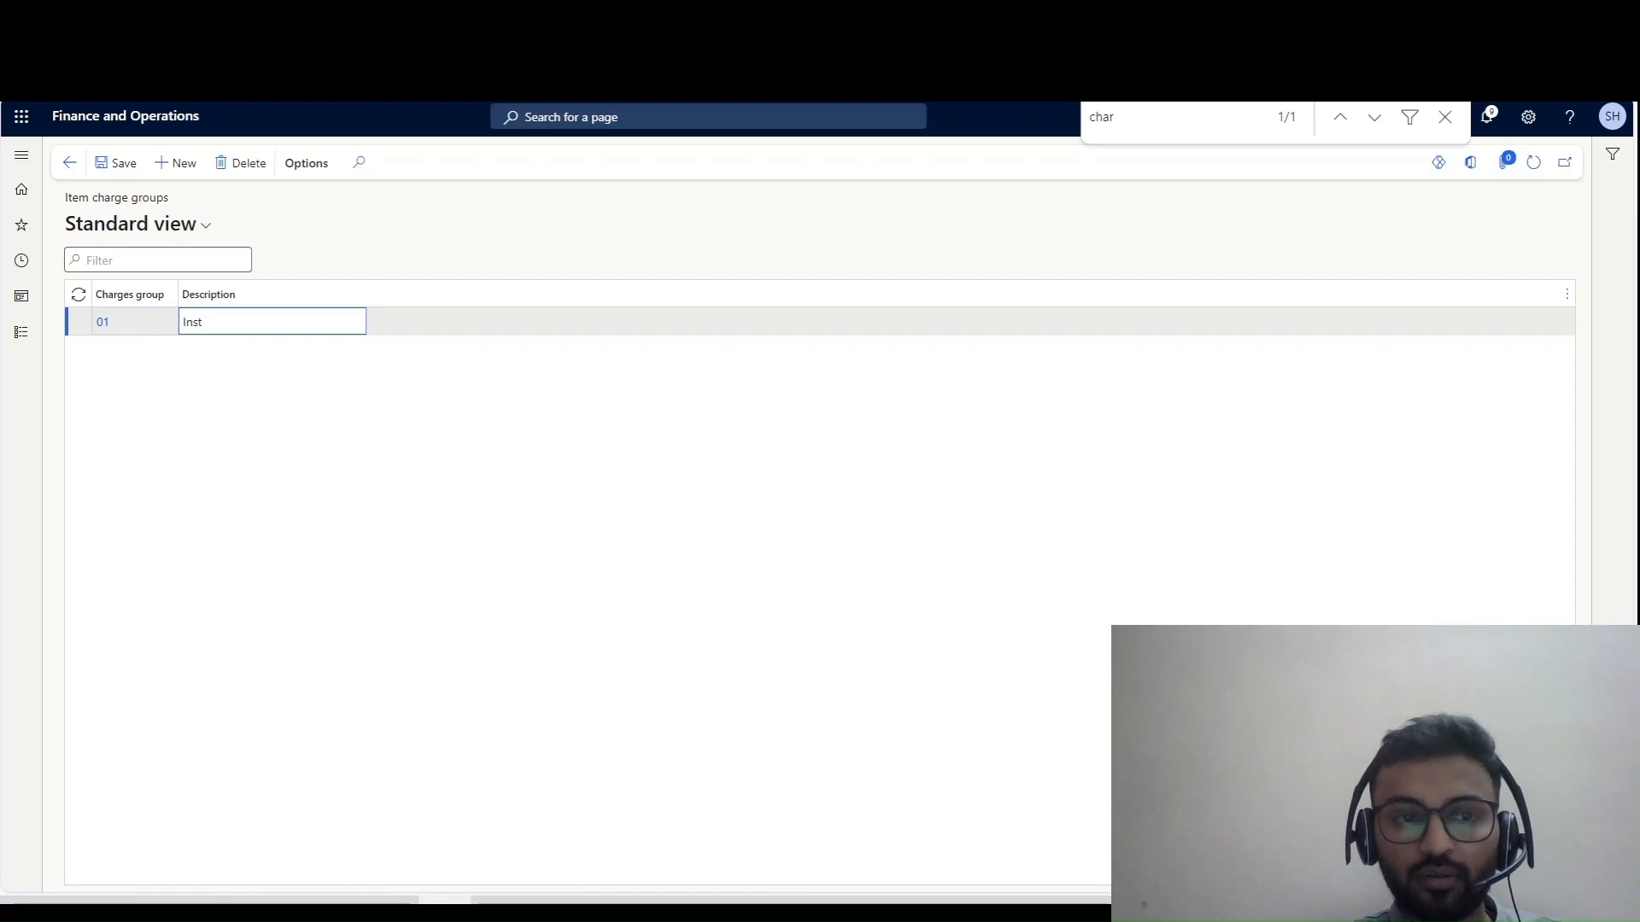
{"action": "type", "text": "allatio"}
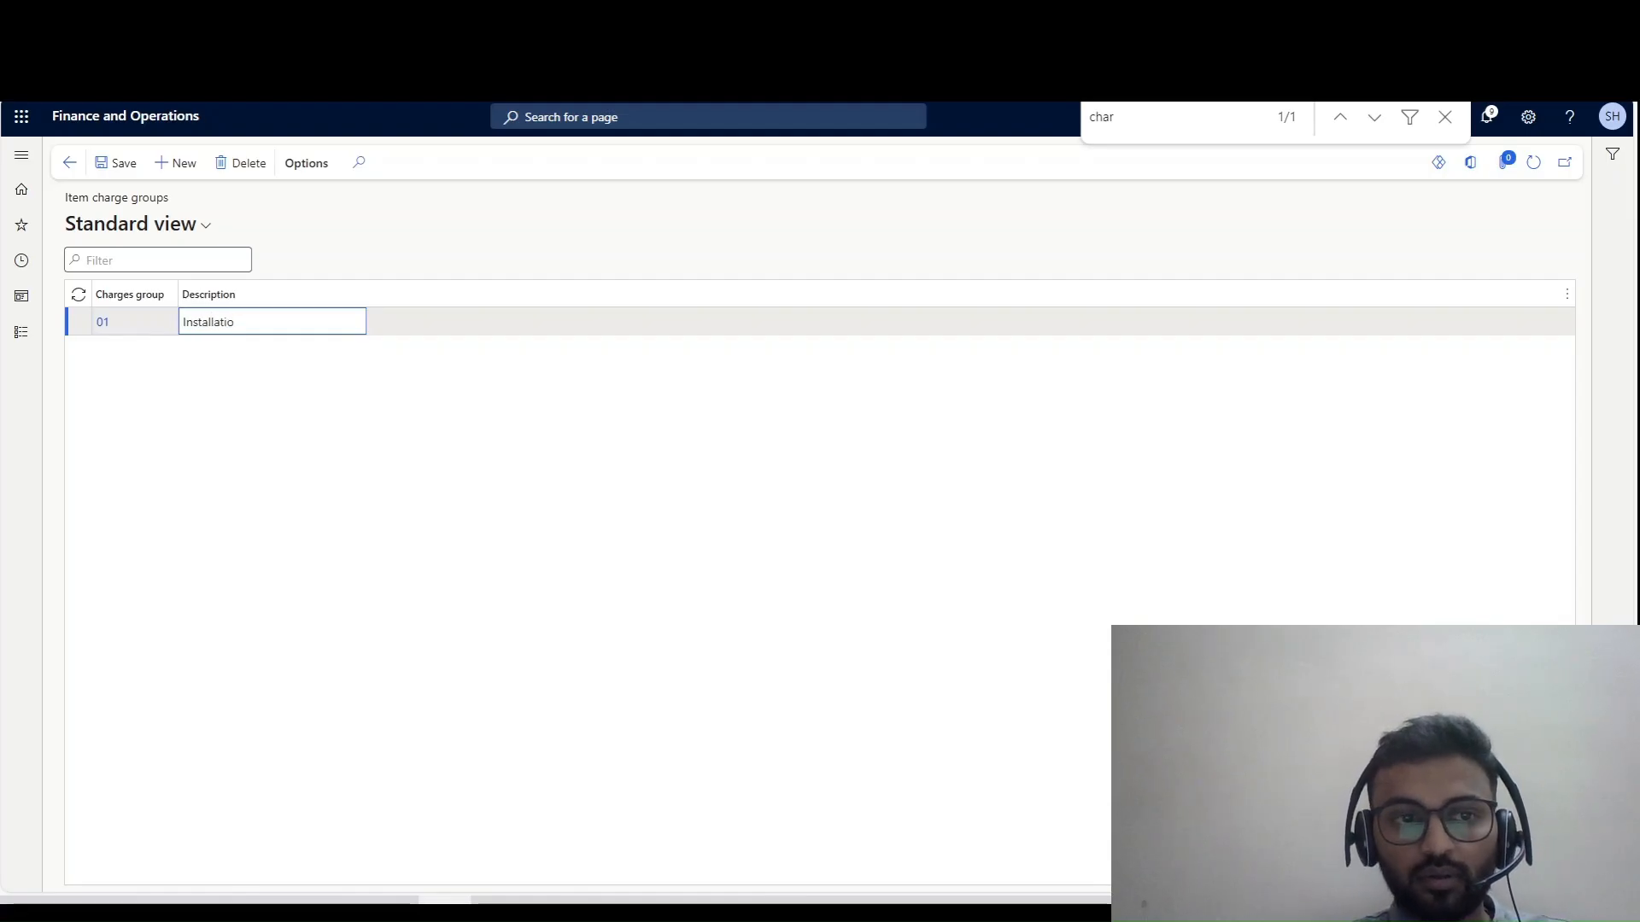
{"action": "type", "text": "n charges"}
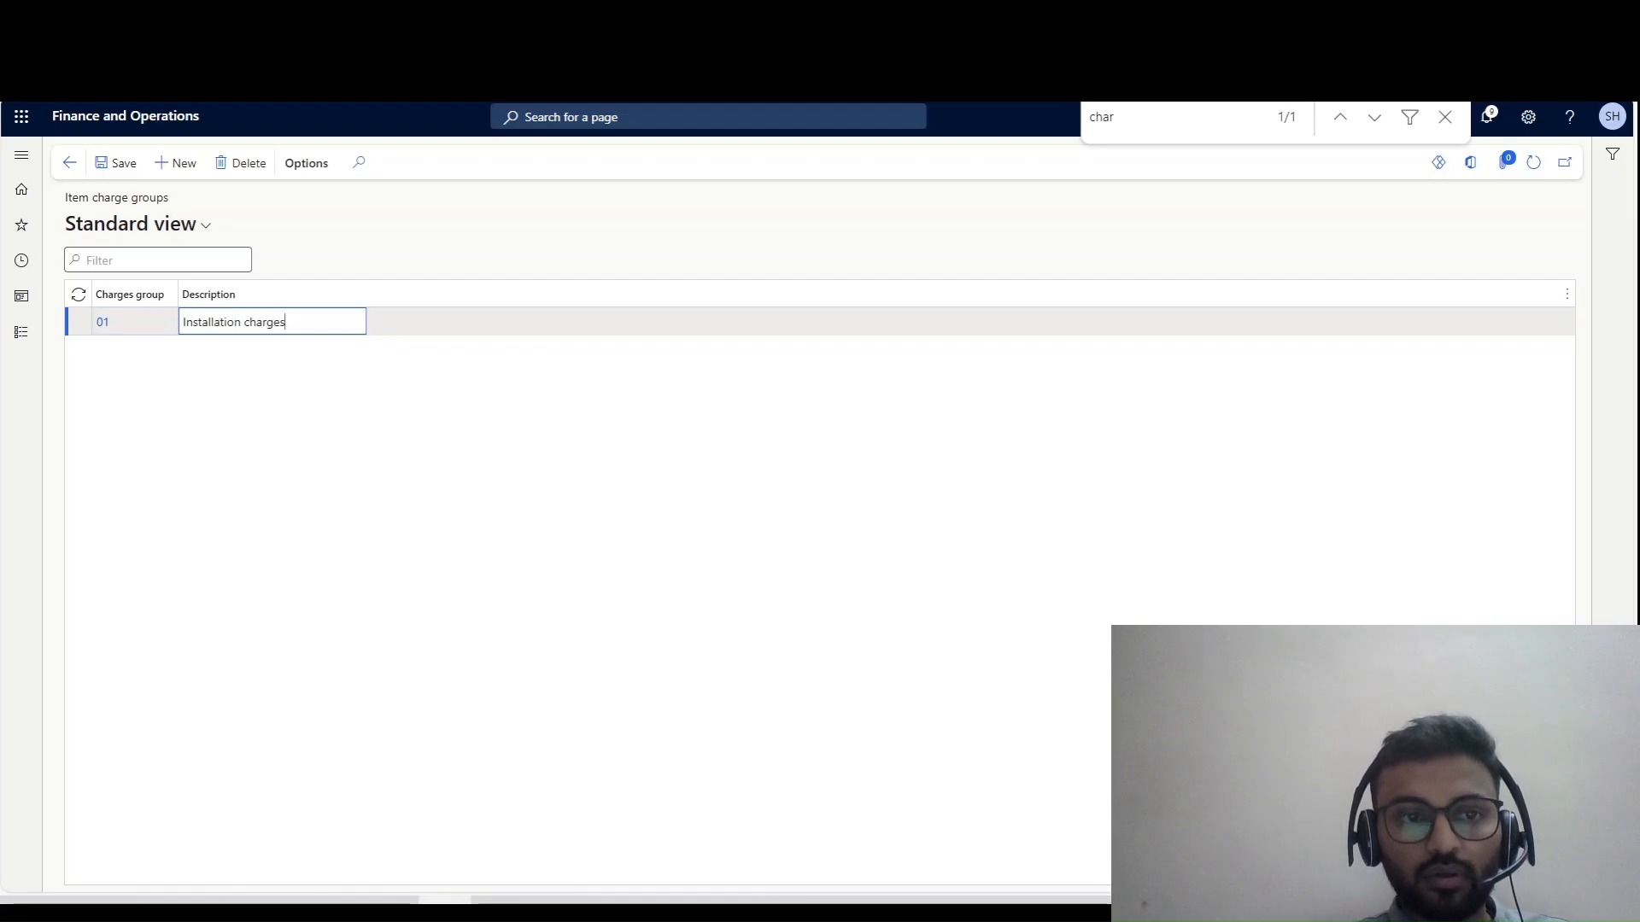
{"action": "key", "text": "ctrl+s"}
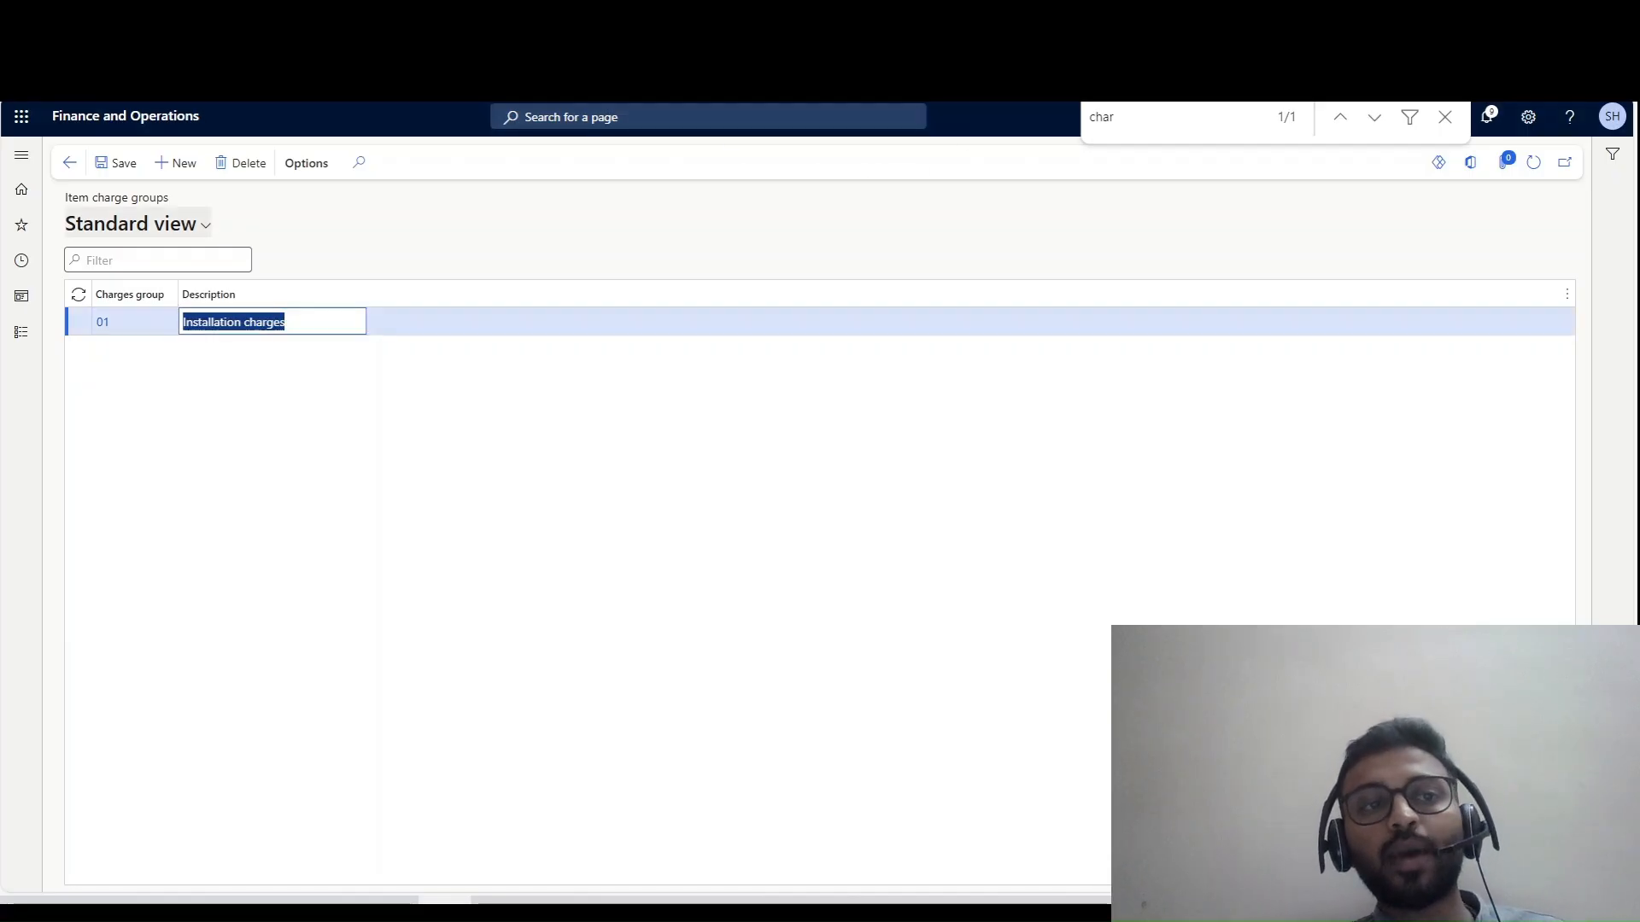
- Open item 1201, WWI Tablet X200, from the Released products list in Product information management
{"action": "left_click", "coordinate": [21, 333]}
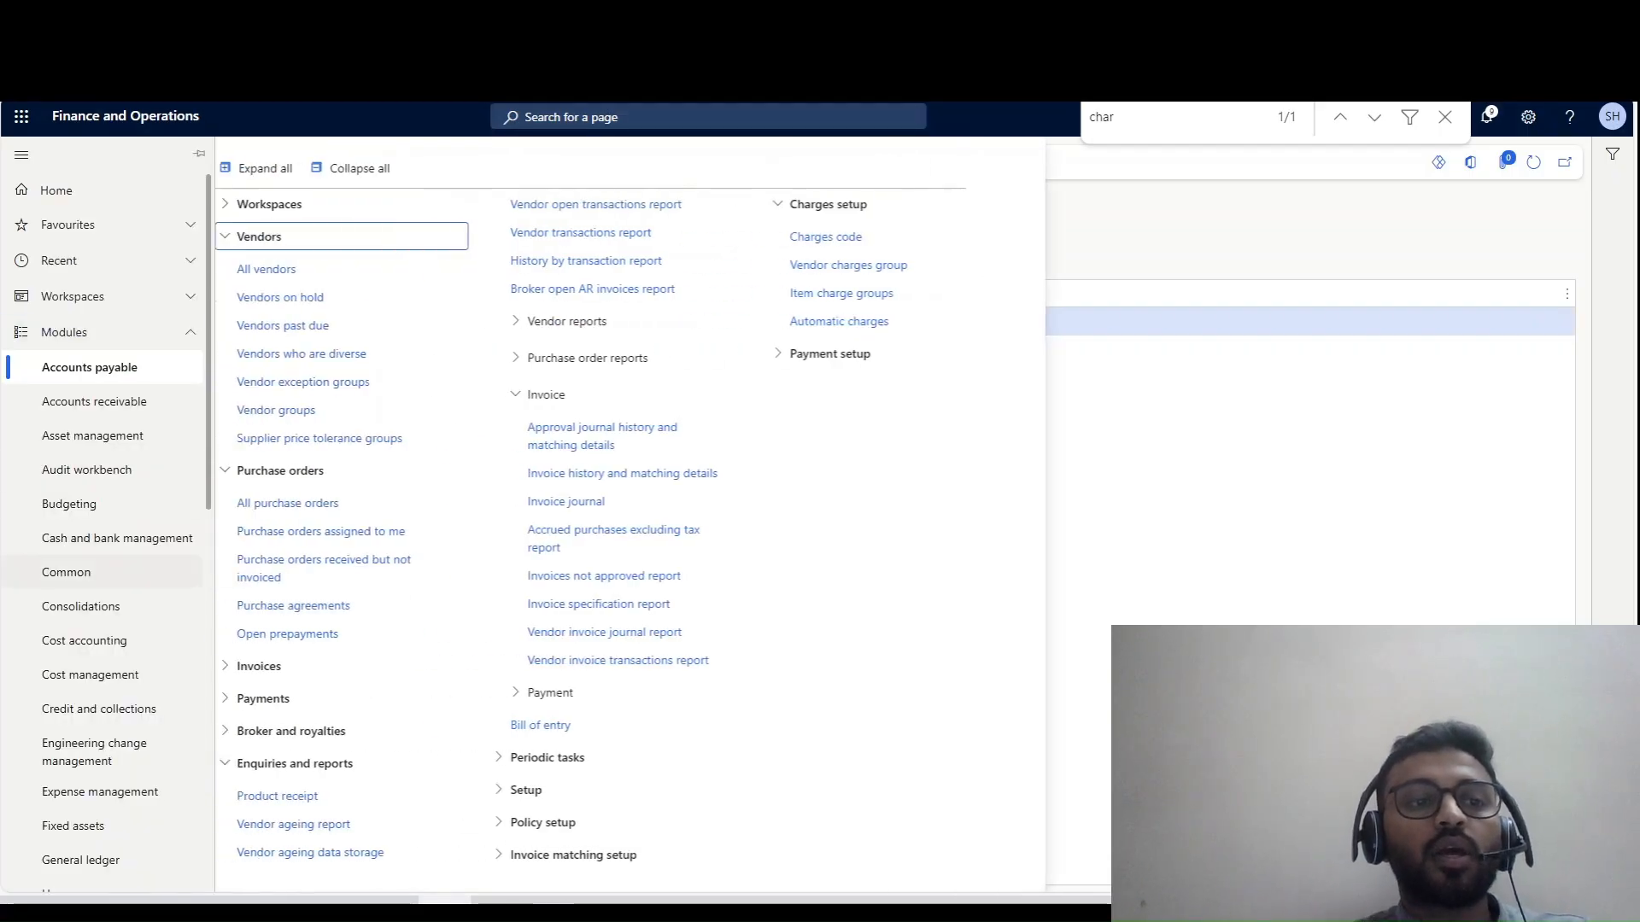
{"action": "scroll", "coordinate": [99, 598], "scroll_direction": "down", "scroll_amount": 4}
{"action": "scroll", "coordinate": [100, 685], "scroll_direction": "up", "scroll_amount": 2}
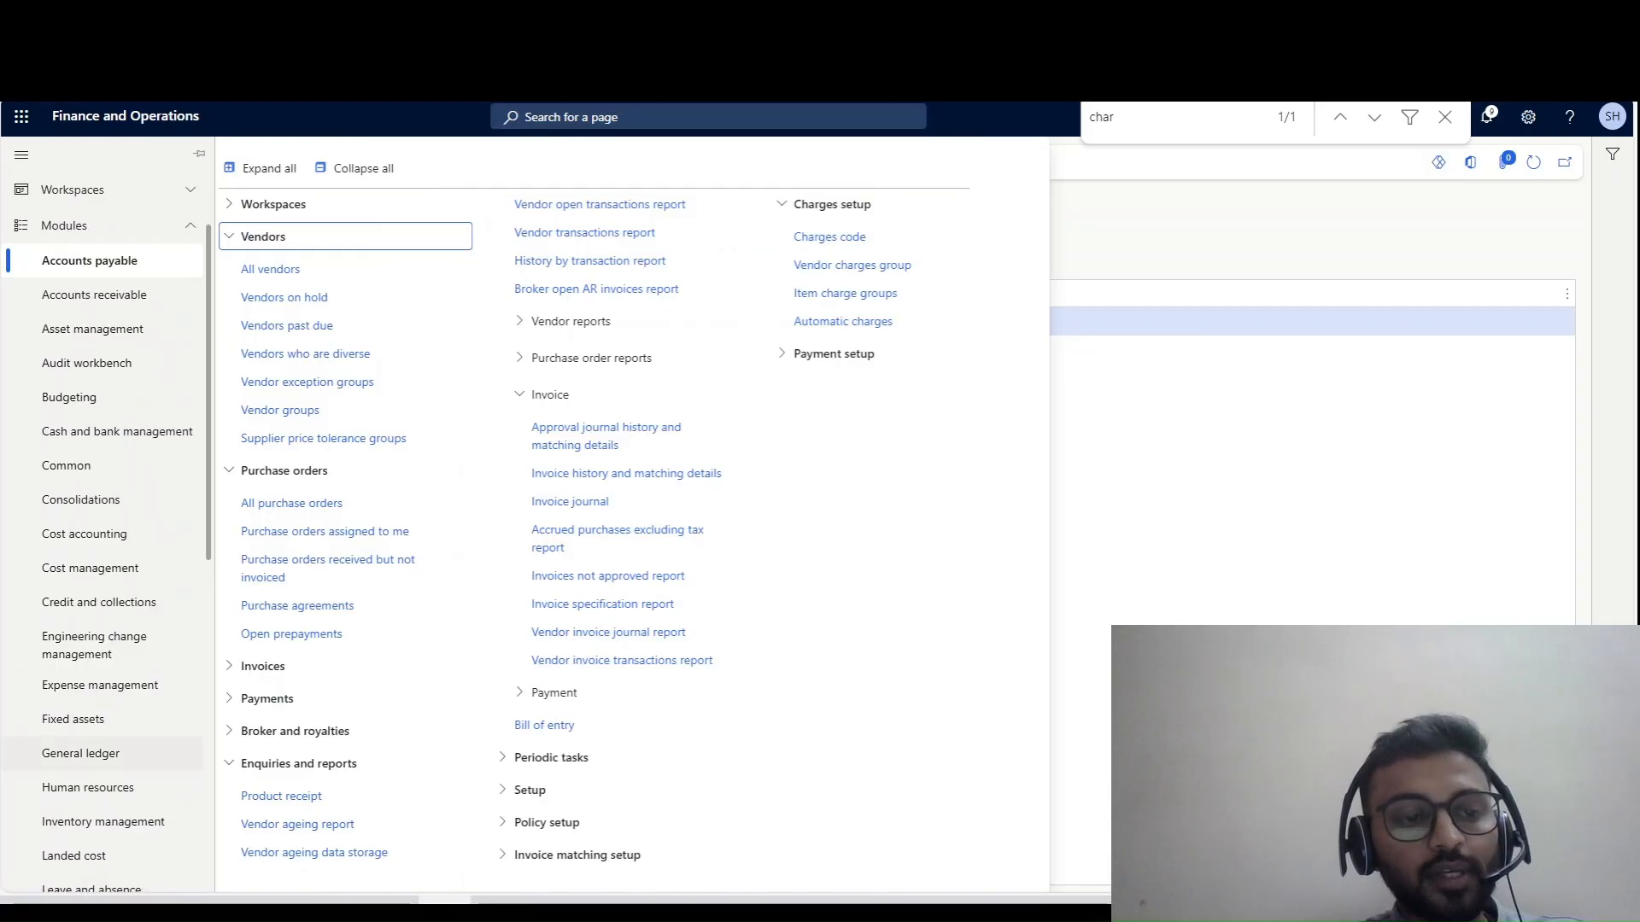
{"action": "scroll", "coordinate": [91, 608], "scroll_direction": "down", "scroll_amount": 3}
{"action": "left_click", "coordinate": [92, 608]}
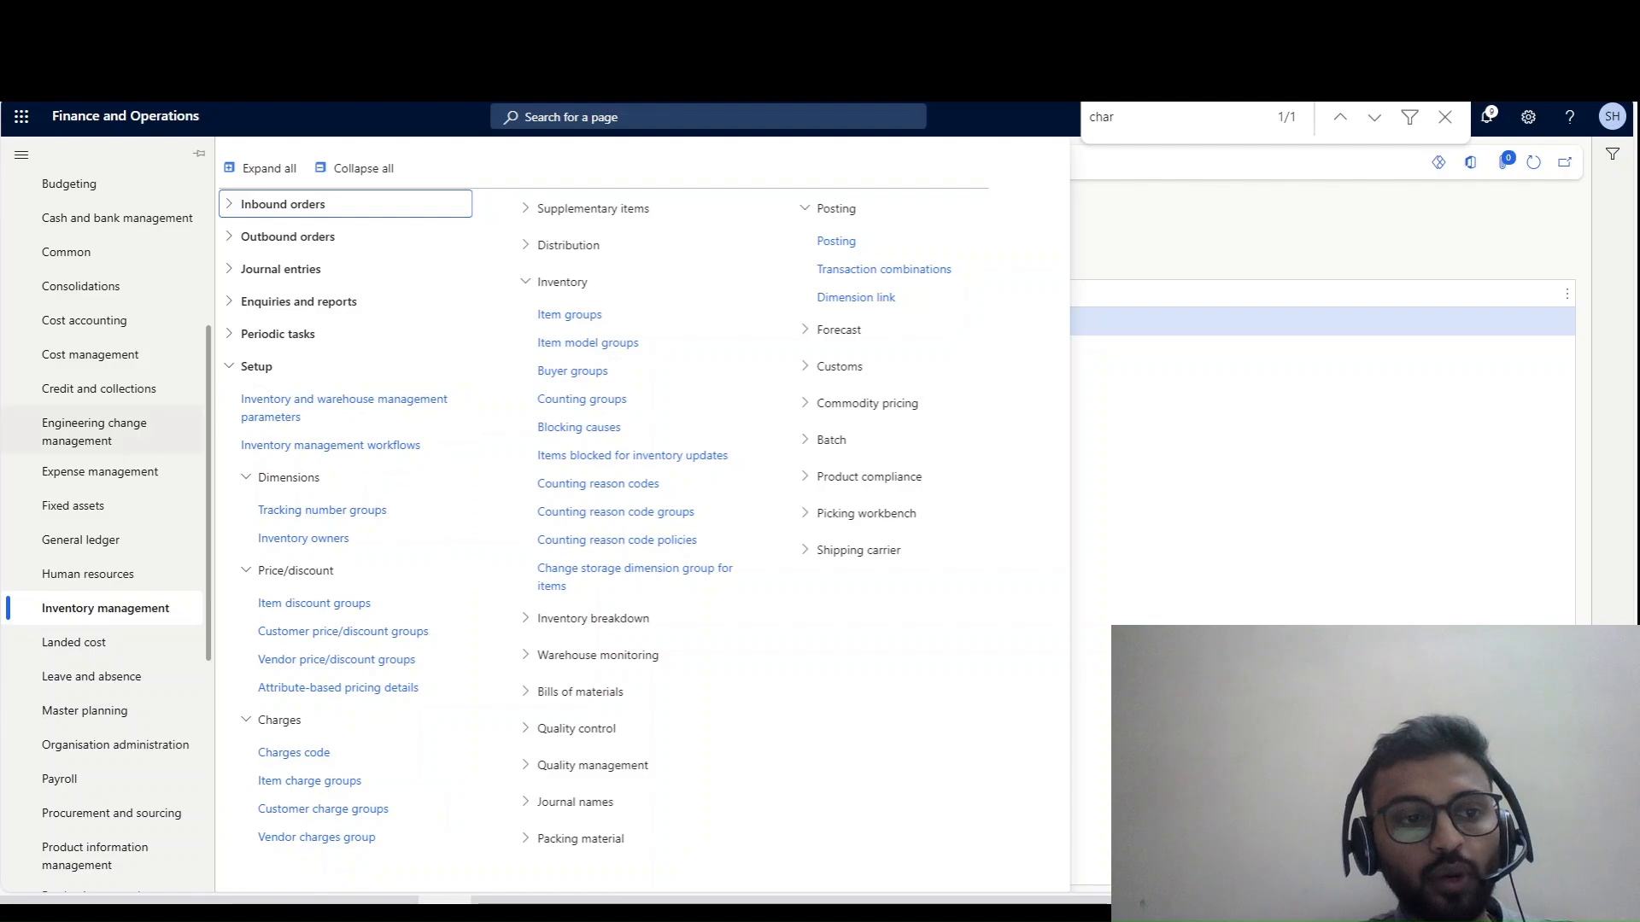
{"action": "scroll", "coordinate": [126, 598], "scroll_direction": "down", "scroll_amount": 1}
{"action": "left_click", "coordinate": [126, 740]}
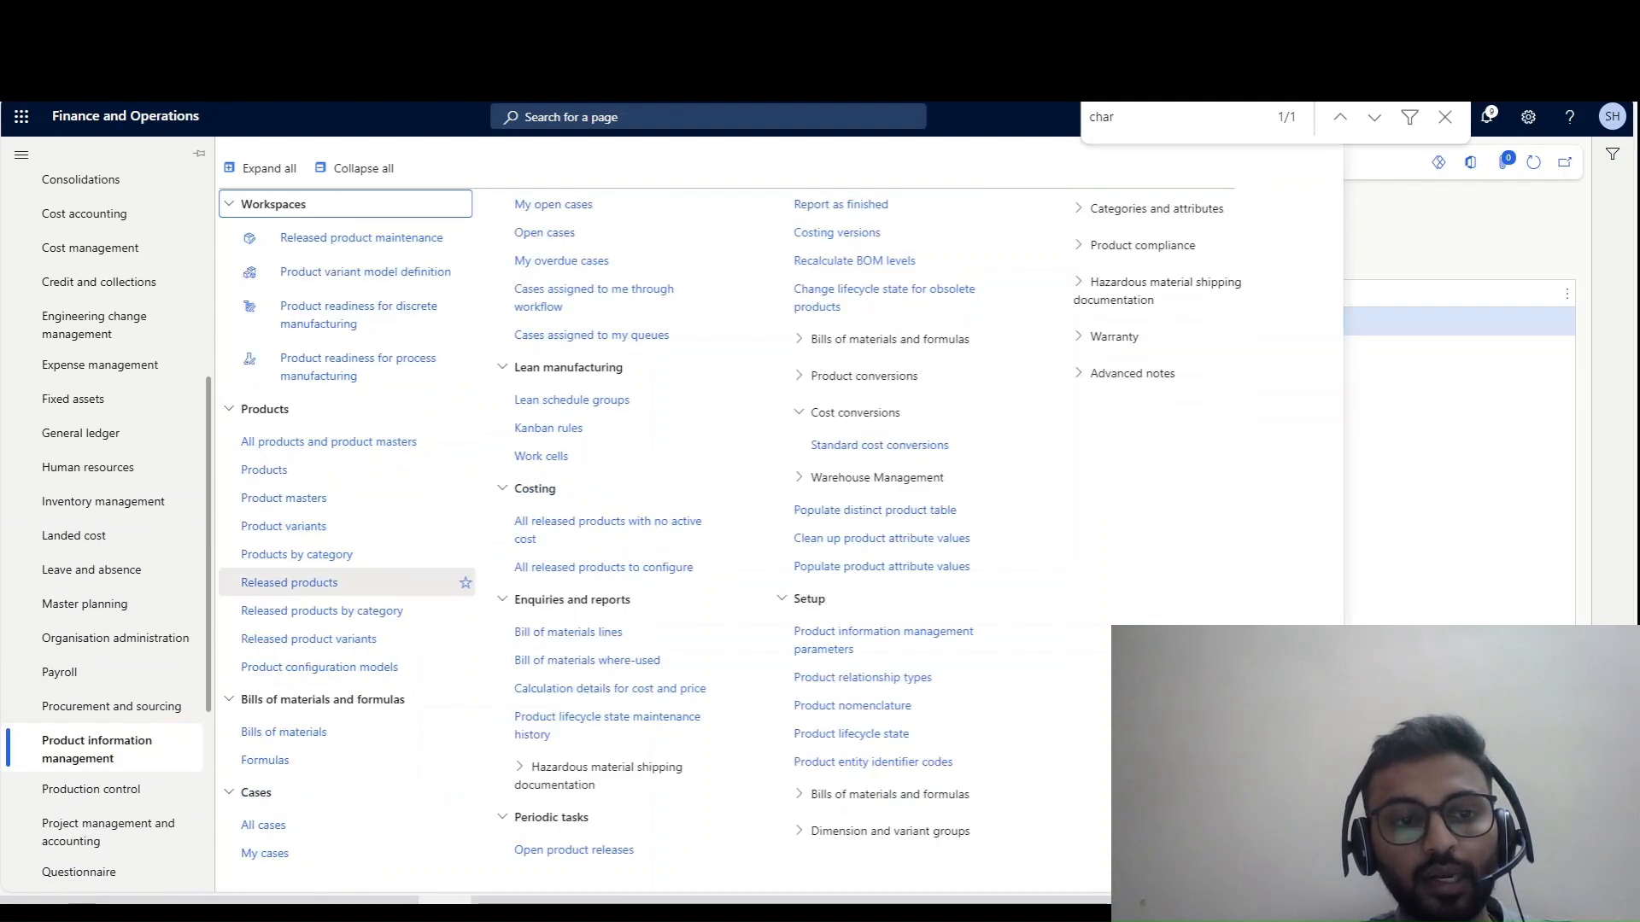
{"action": "left_click", "coordinate": [289, 583]}
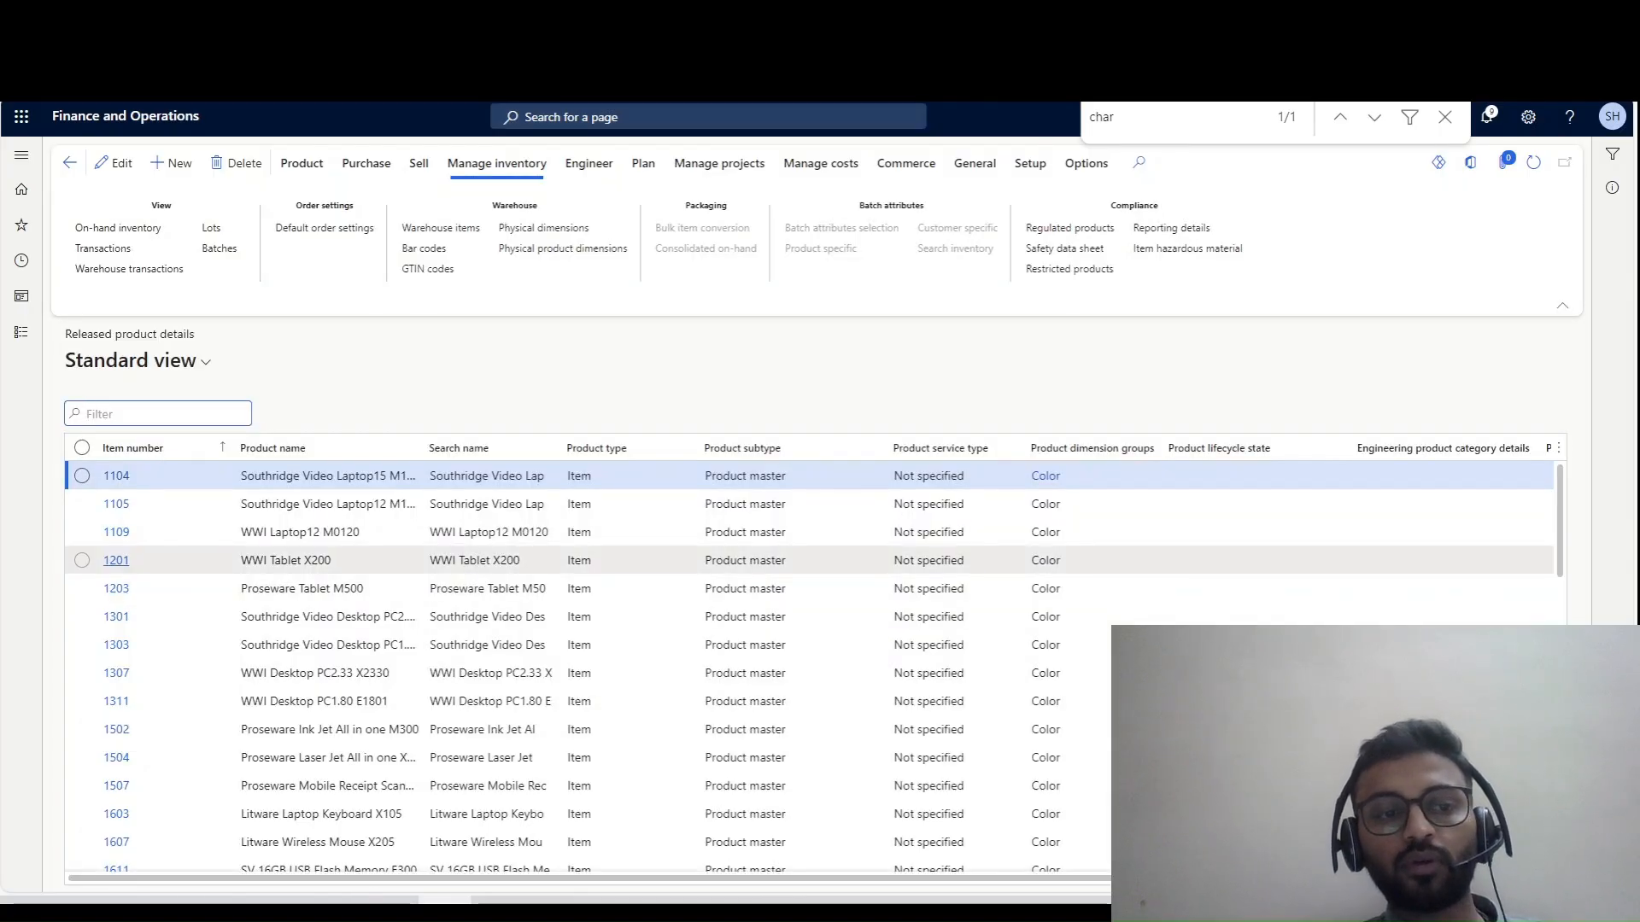
{"action": "left_click", "coordinate": [105, 560]}
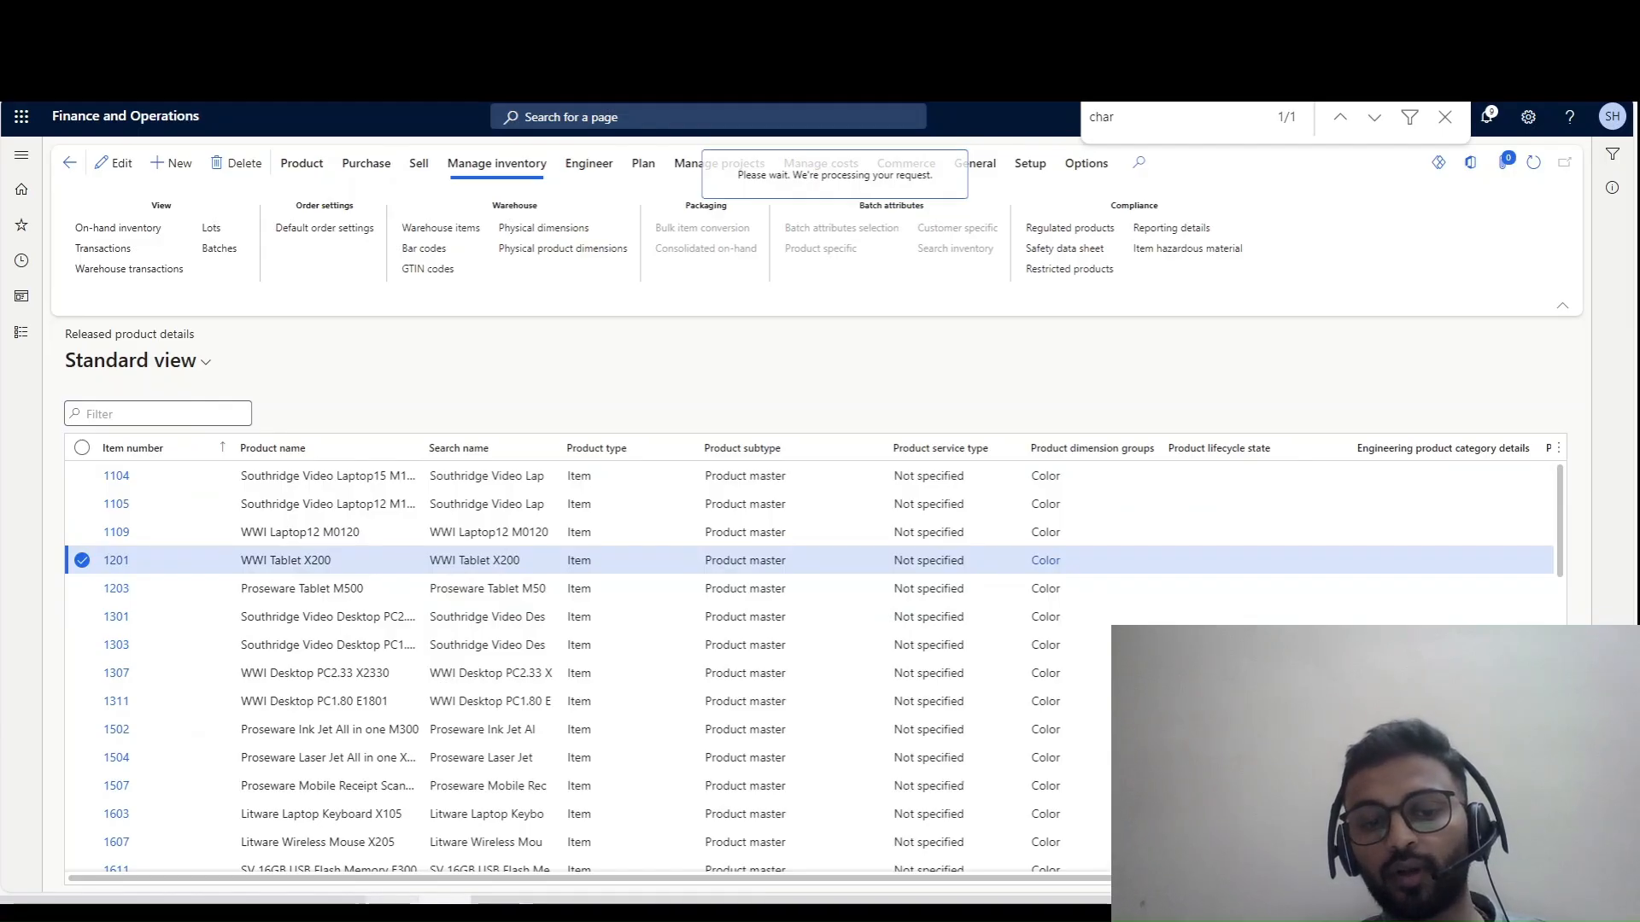
- Switch to the Excel worksheet and enter item number 1201 in cell F73, in the Find auto charges row
{"action": "key", "text": "alt+Tab"}
{"action": "scroll", "coordinate": [818, 541], "scroll_direction": "down", "scroll_amount": 1}
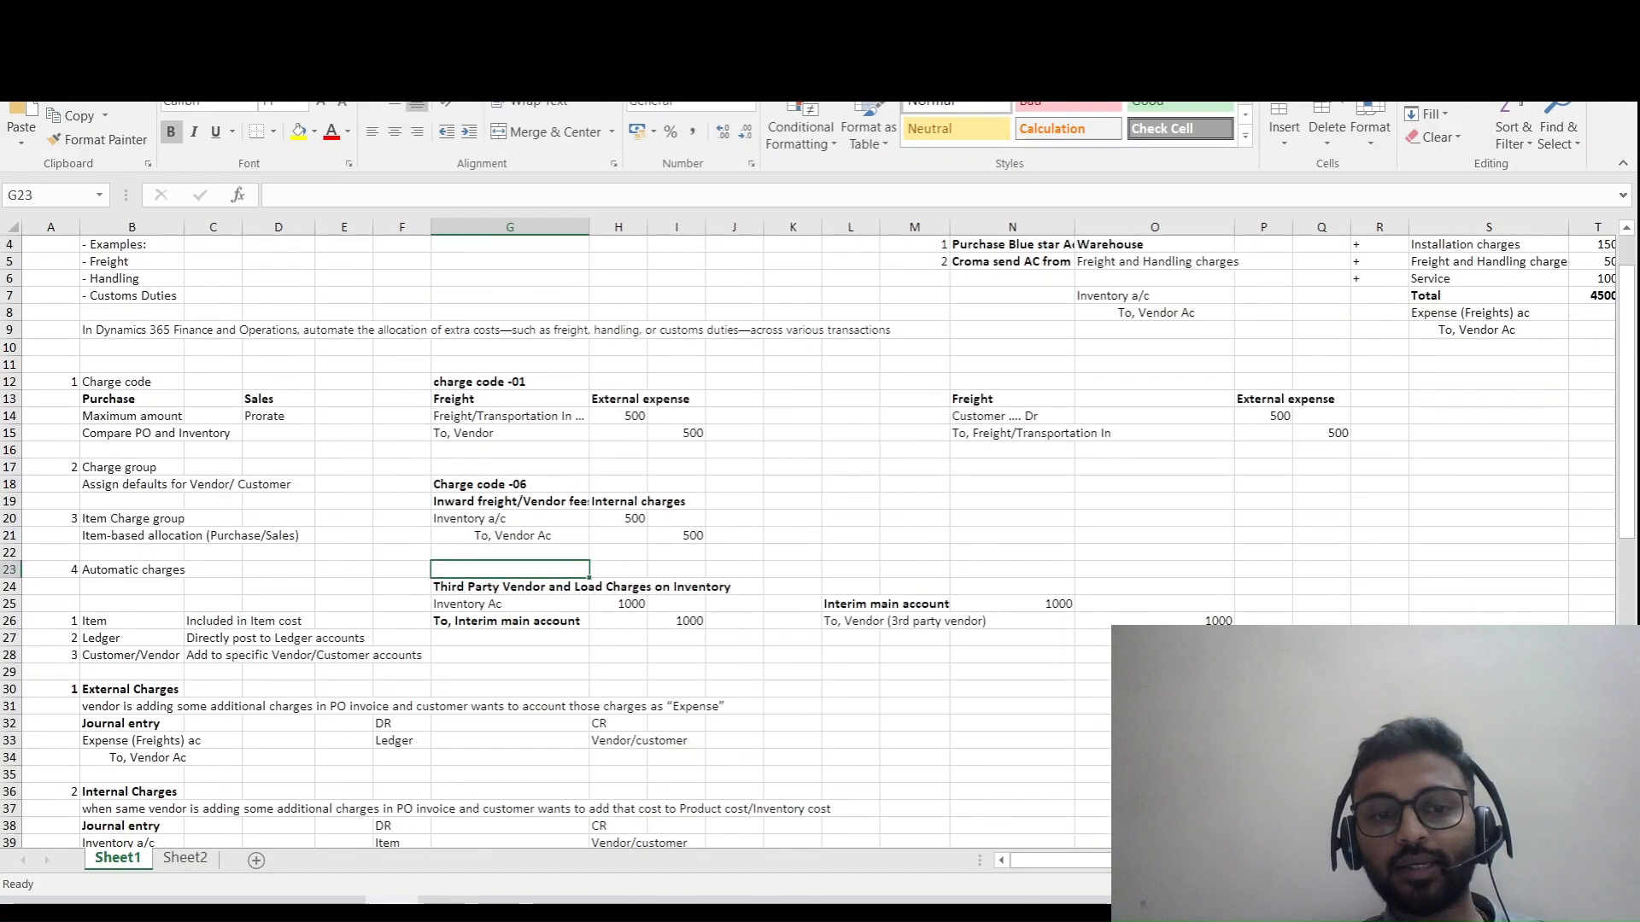
{"action": "scroll", "coordinate": [819, 541], "scroll_direction": "down", "scroll_amount": 15}
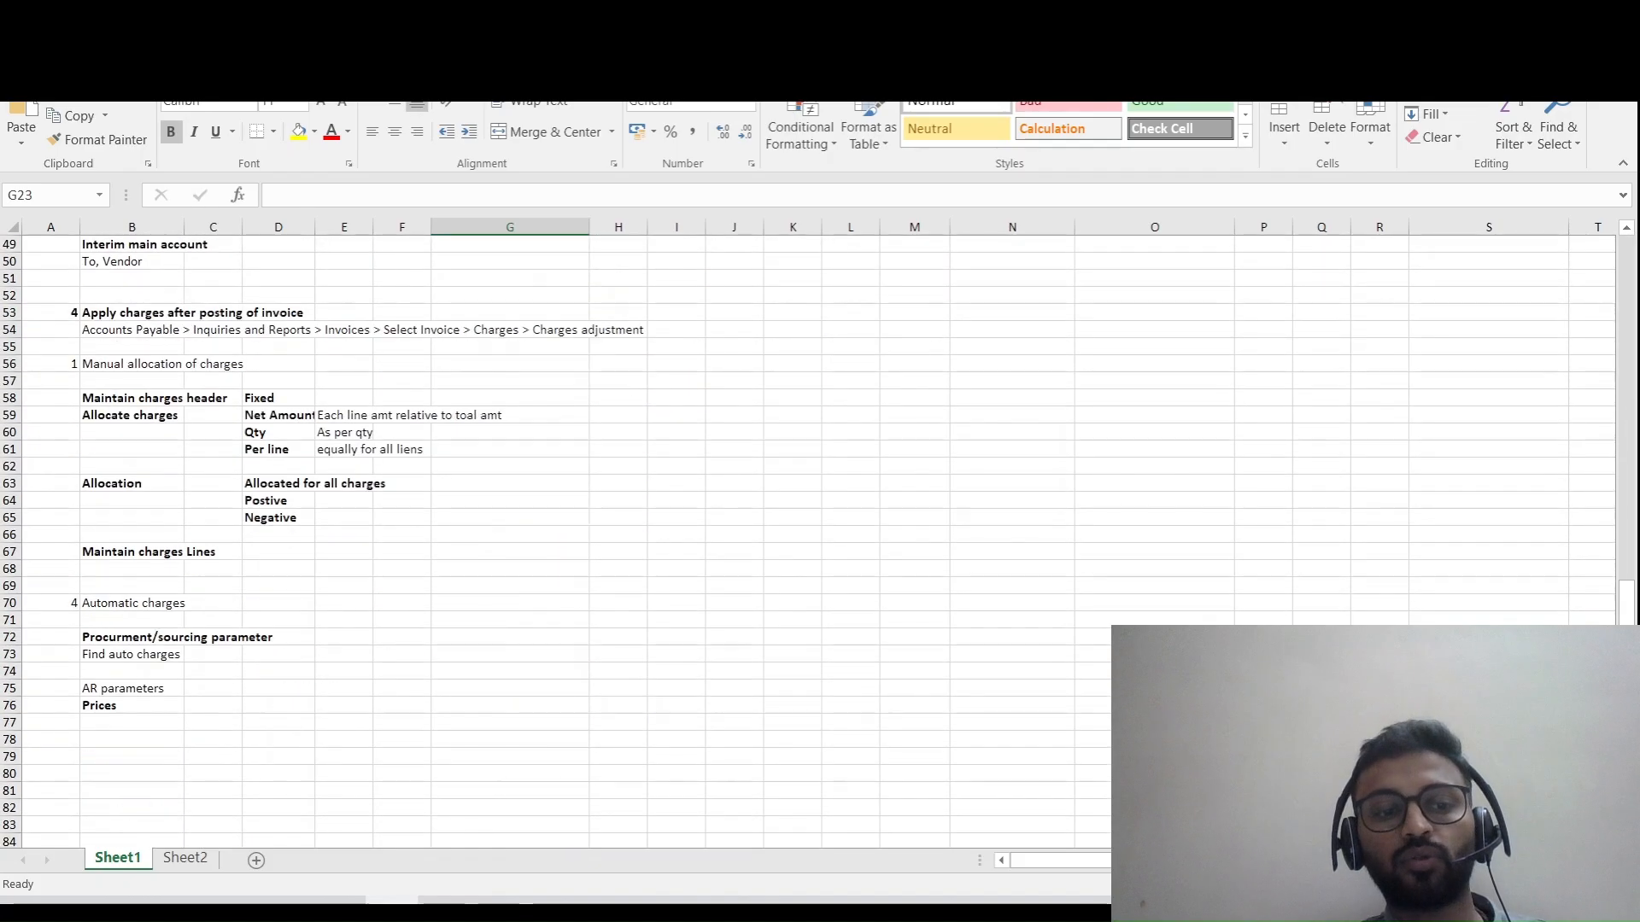
{"action": "scroll", "coordinate": [819, 541], "scroll_direction": "down", "scroll_amount": 1}
{"action": "left_click", "coordinate": [344, 603]}
{"action": "left_click", "coordinate": [510, 603]}
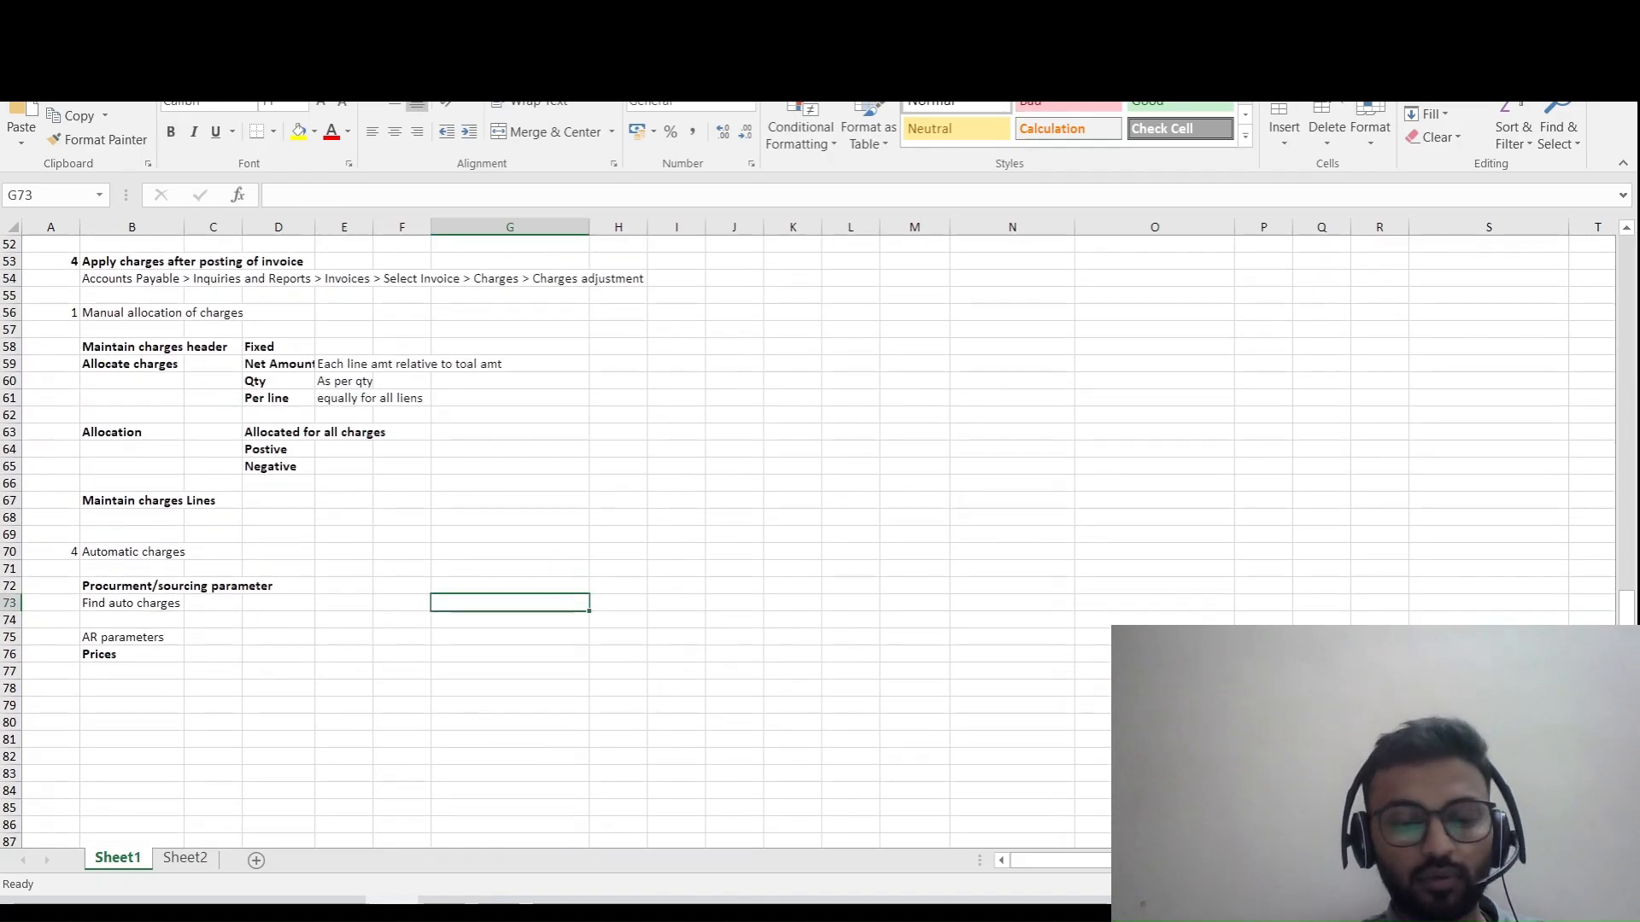
{"action": "key", "text": "Left"}
{"action": "type", "text": "1201"}
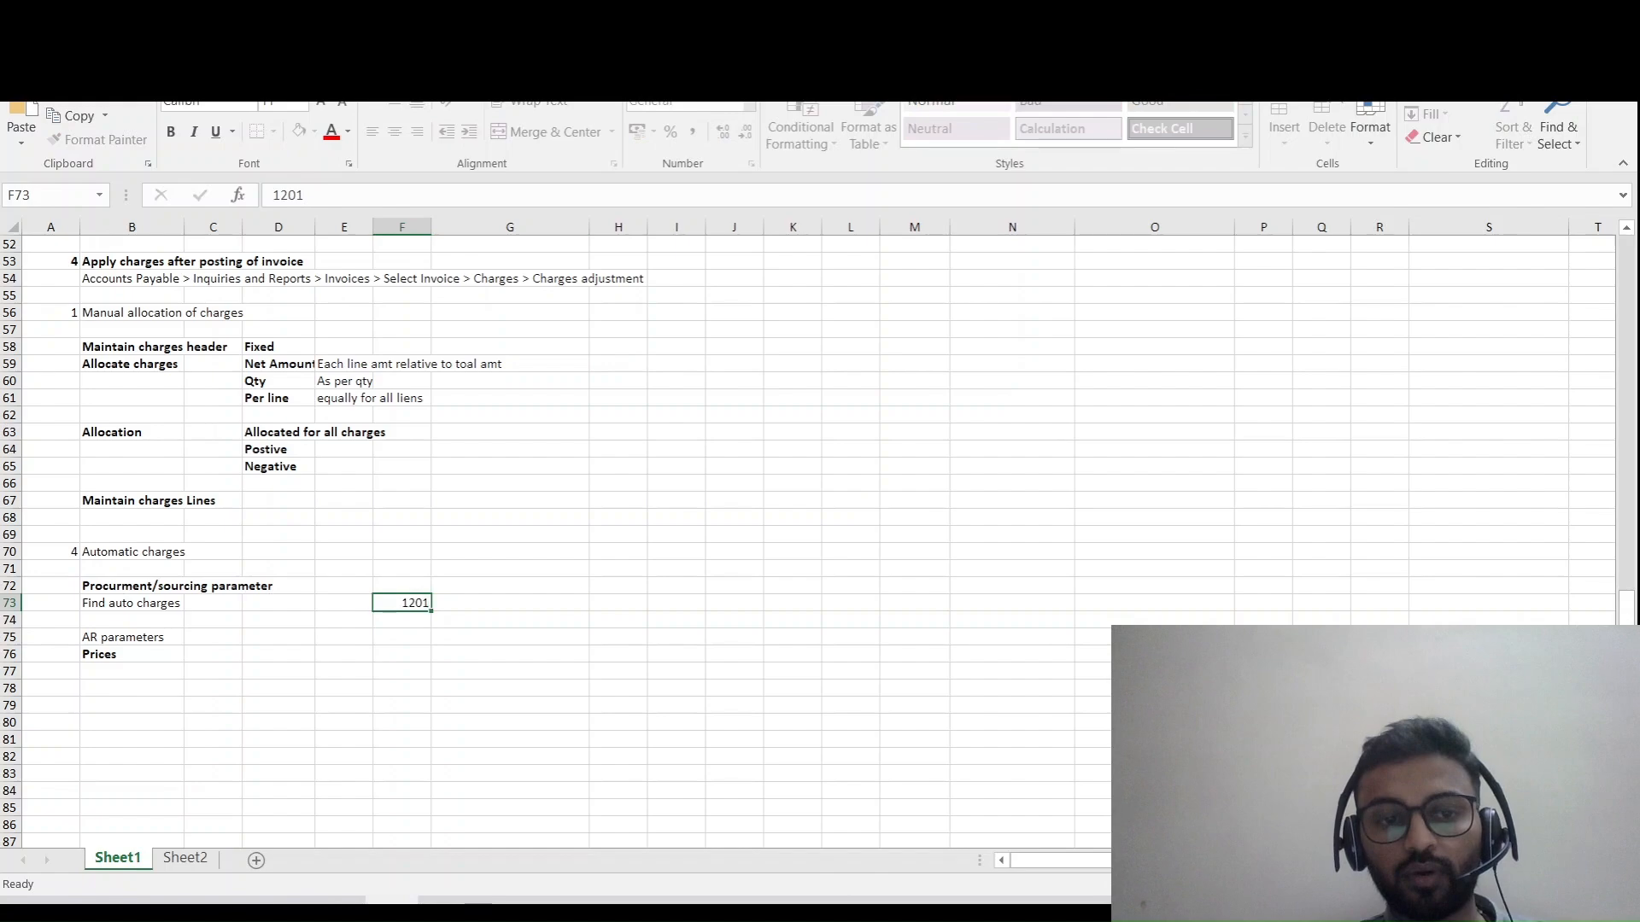
{"action": "key", "text": "Right"}
- Add the heading "Item" in cell F72 above the item number
{"action": "key", "text": "Left"}
{"action": "key", "text": "Up"}
{"action": "type", "text": "I"}
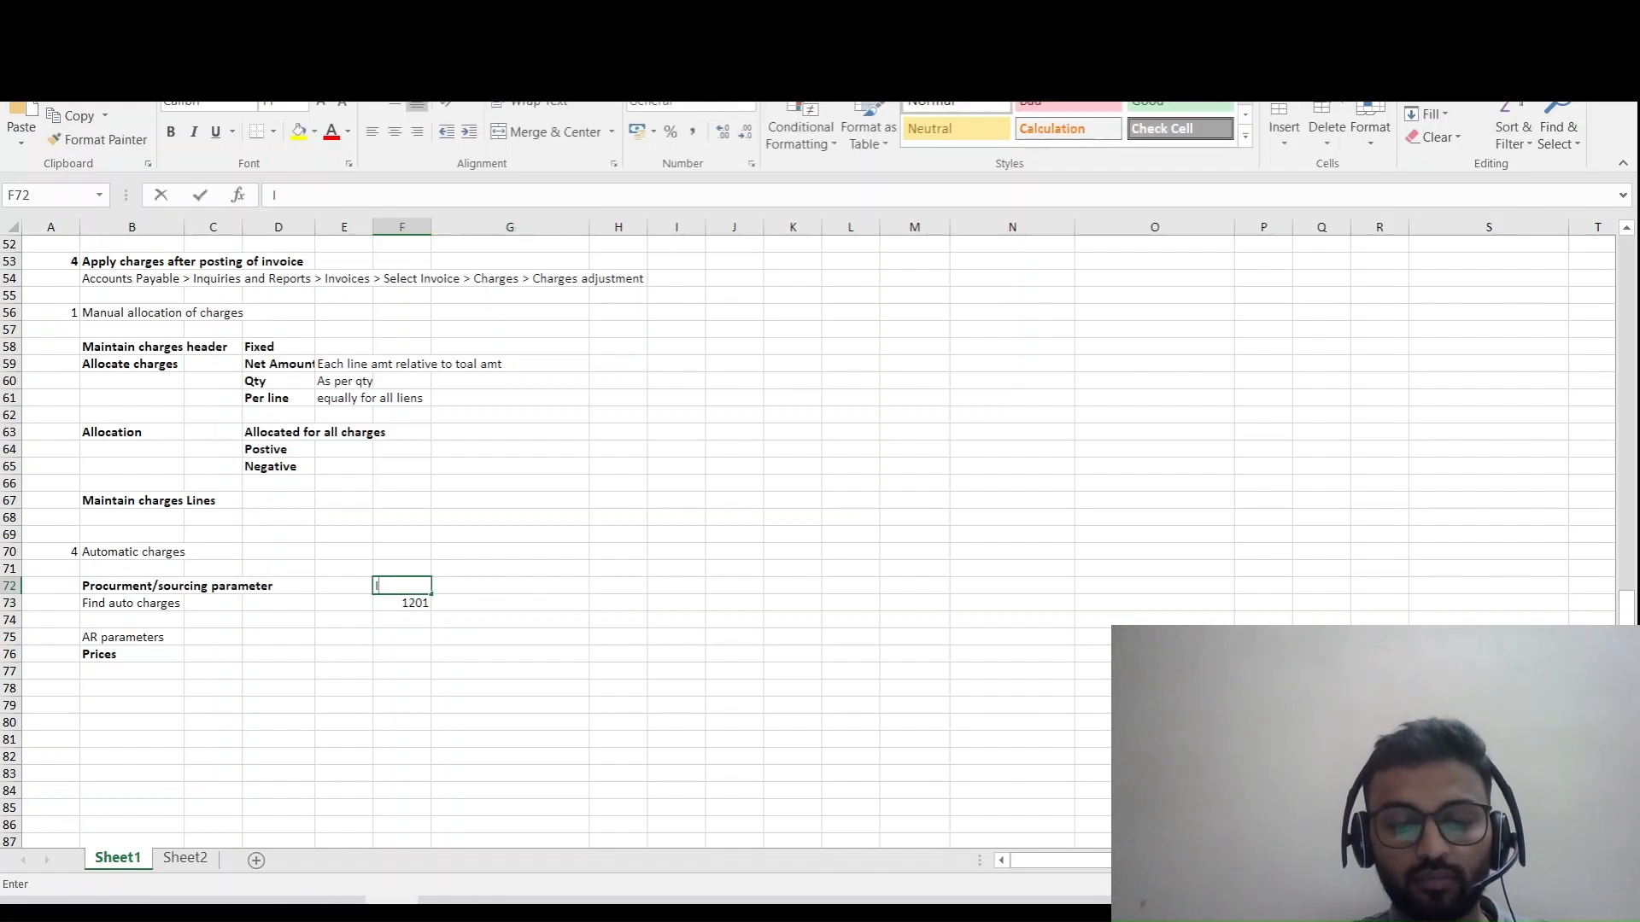
{"action": "type", "text": "tem"}
{"action": "key", "text": "Return"}
- Add the heading "Vendor" in cell H72 and enter the vendor's account number below it in cell H73
{"action": "key", "text": "Left"}
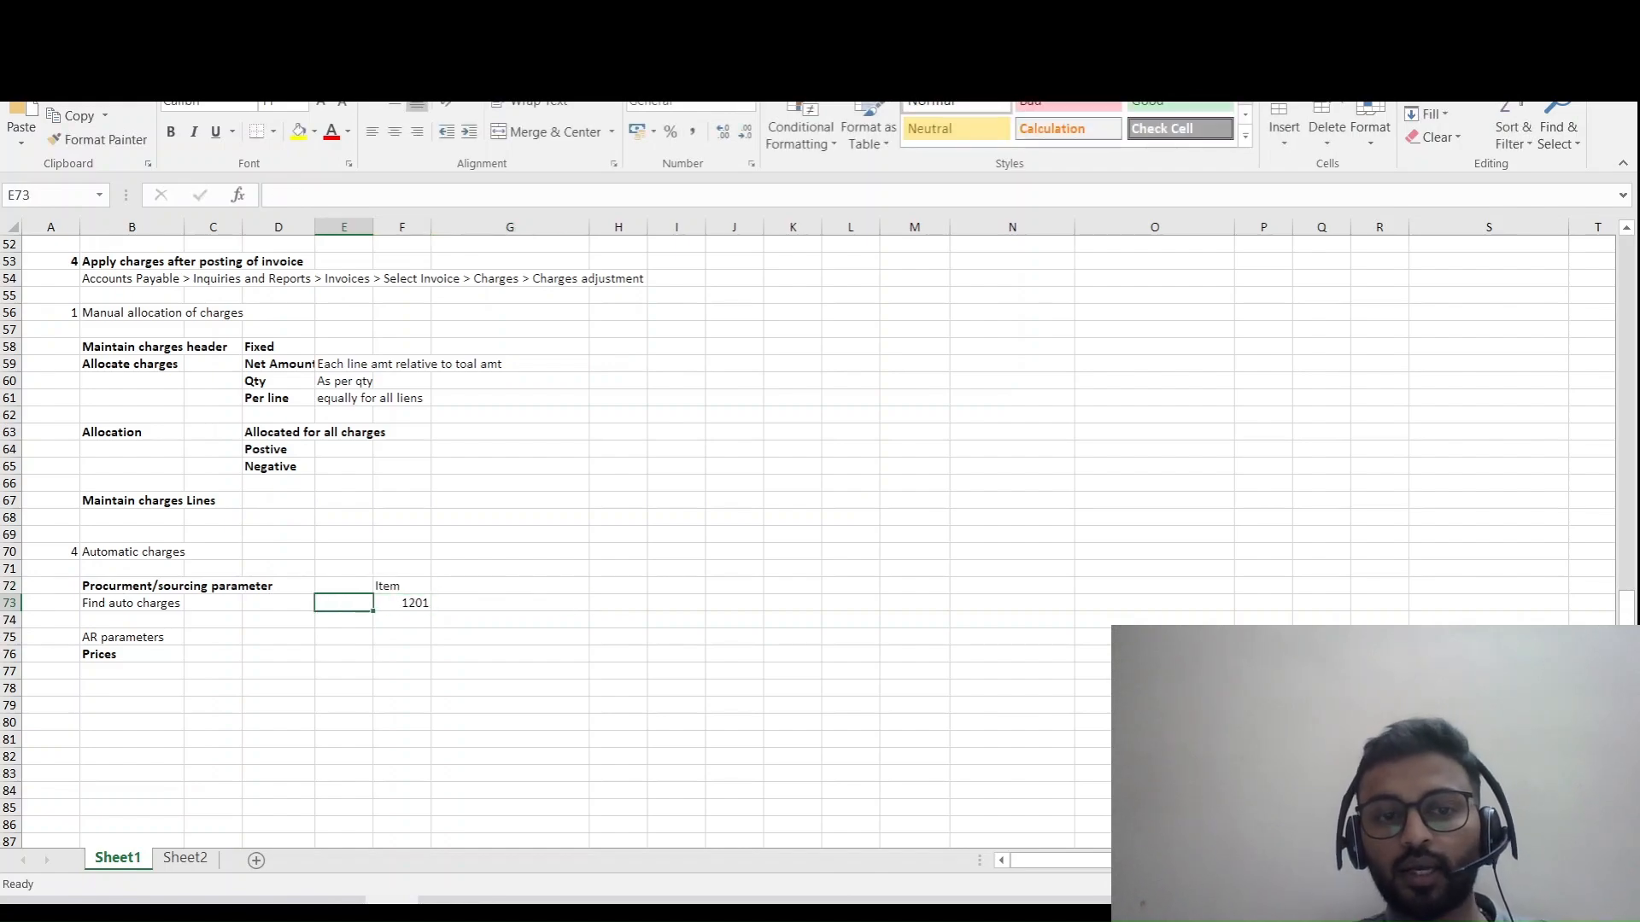
{"action": "key", "text": "Up"}
{"action": "key", "text": "Right"}
{"action": "key", "text": "Right"}
{"action": "key", "text": "Right"}
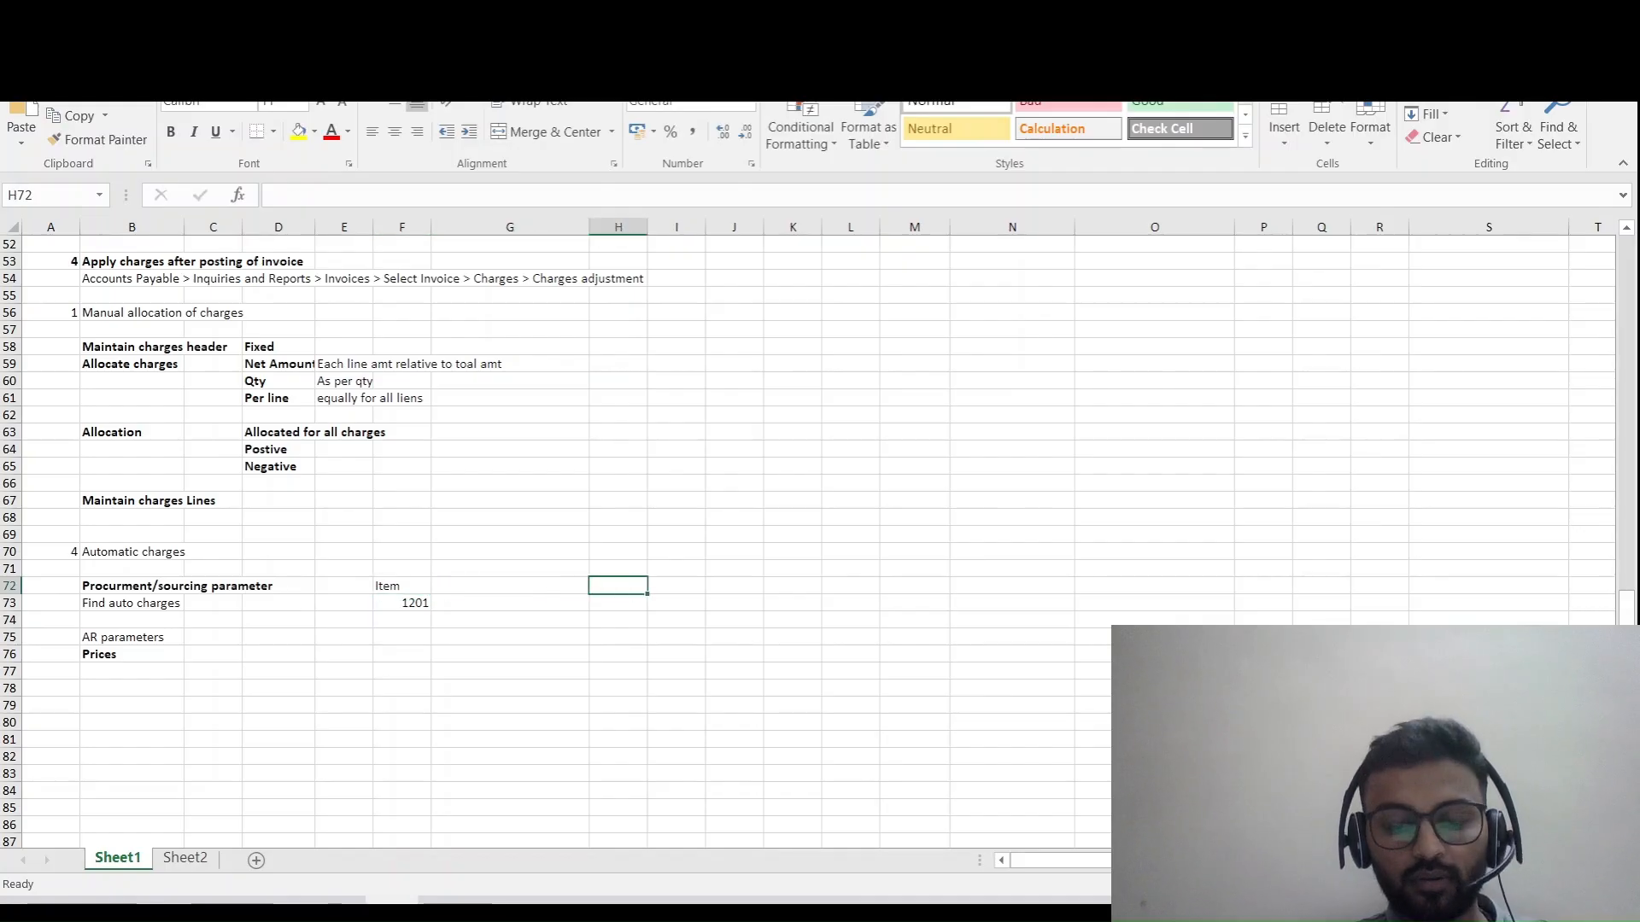
{"action": "type", "text": "Vendor"}
{"action": "key", "text": "Return"}
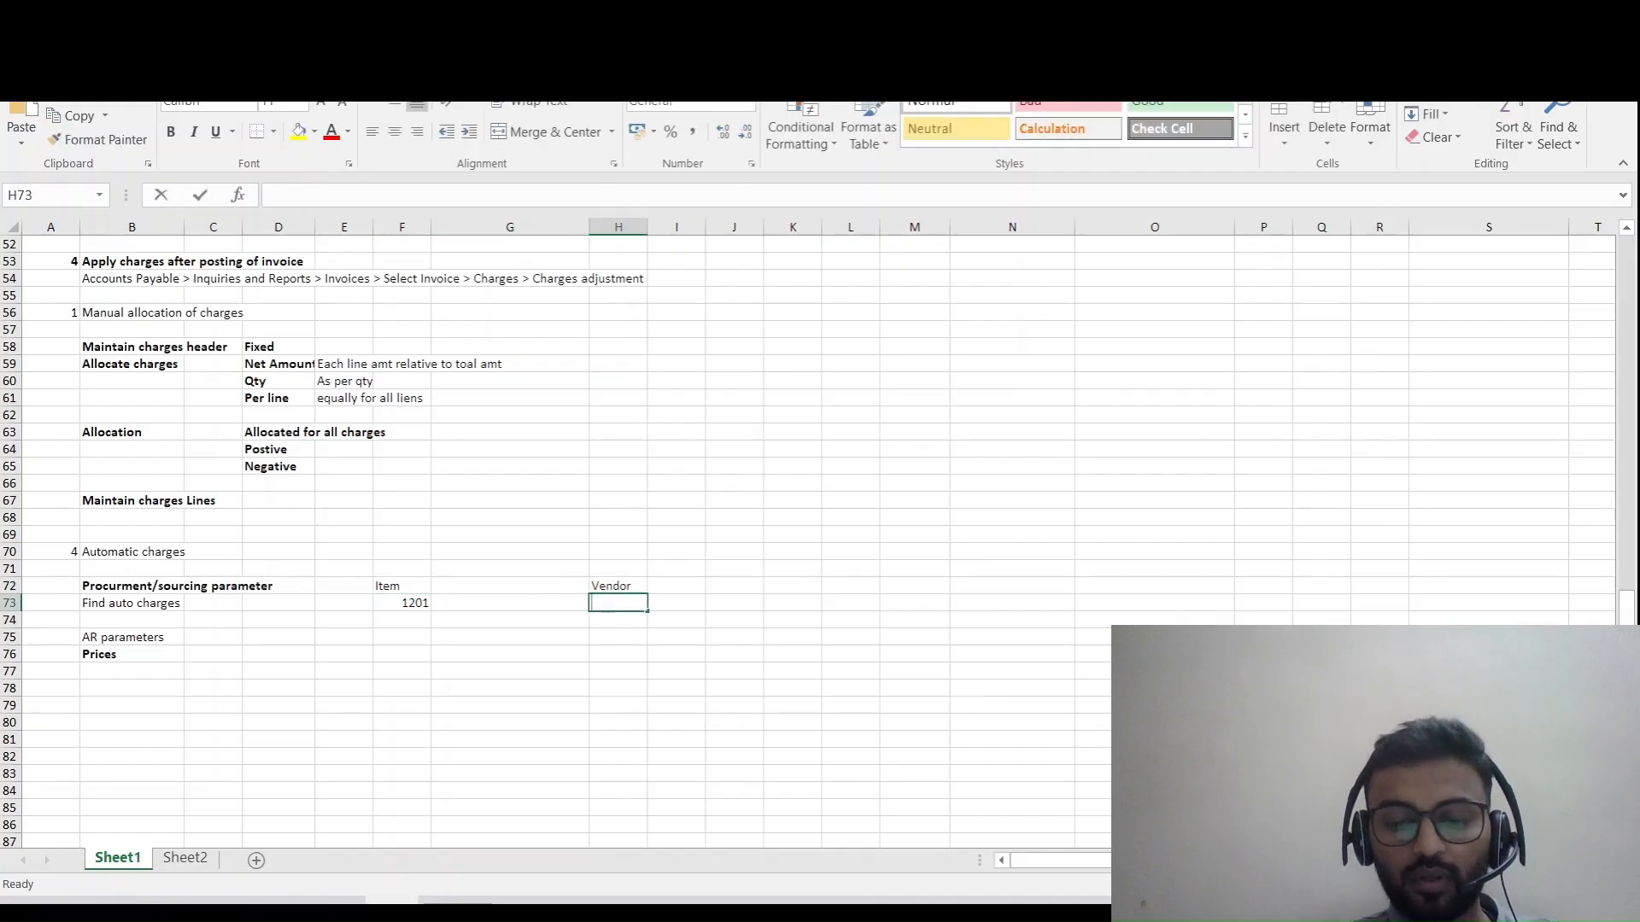
{"action": "type", "text": "INMF-00"}
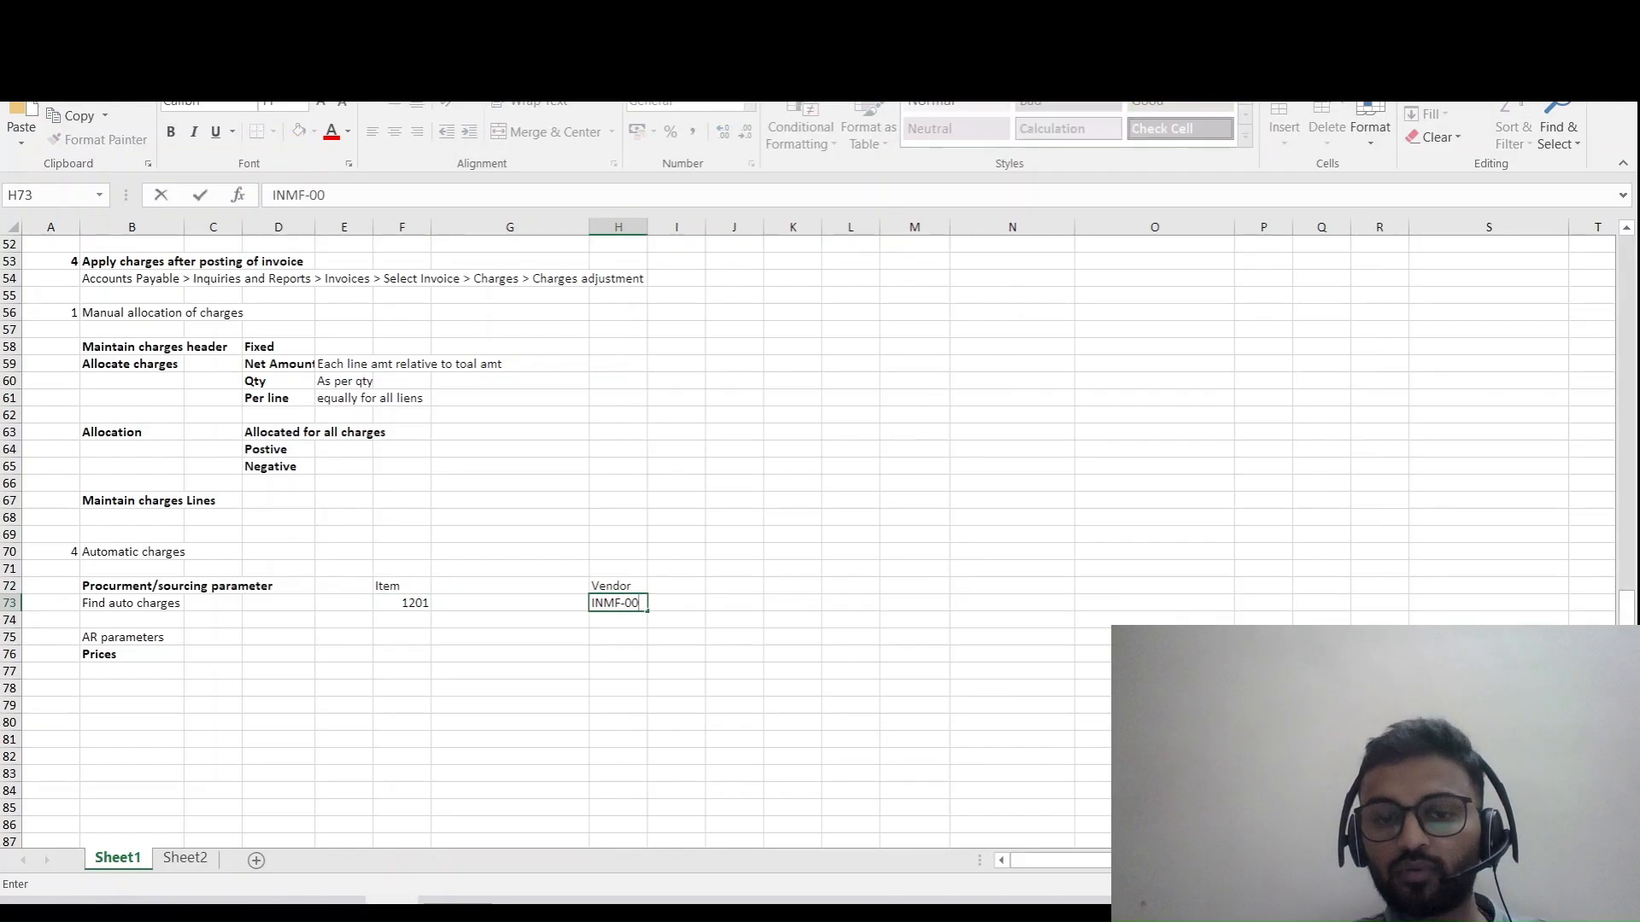
{"action": "type", "text": "0002"}
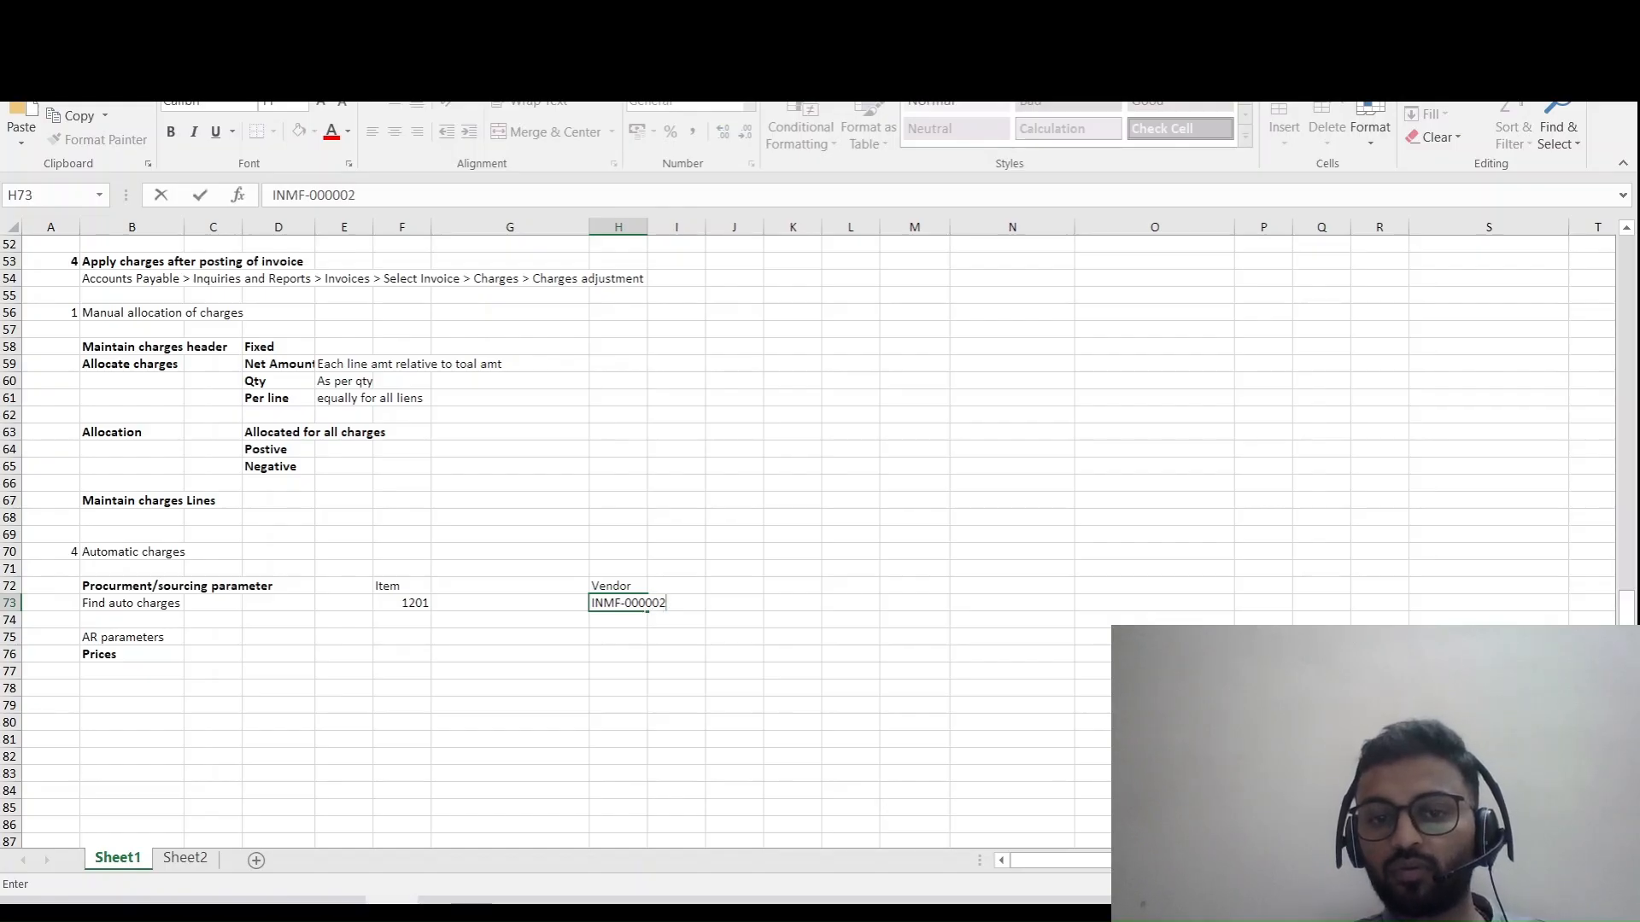
{"action": "key", "text": "Return"}
- Switch to Finance and Operations, expand all sections of item 1201, and set the Purchase charges group to 01
{"action": "key", "text": "alt+Tab"}
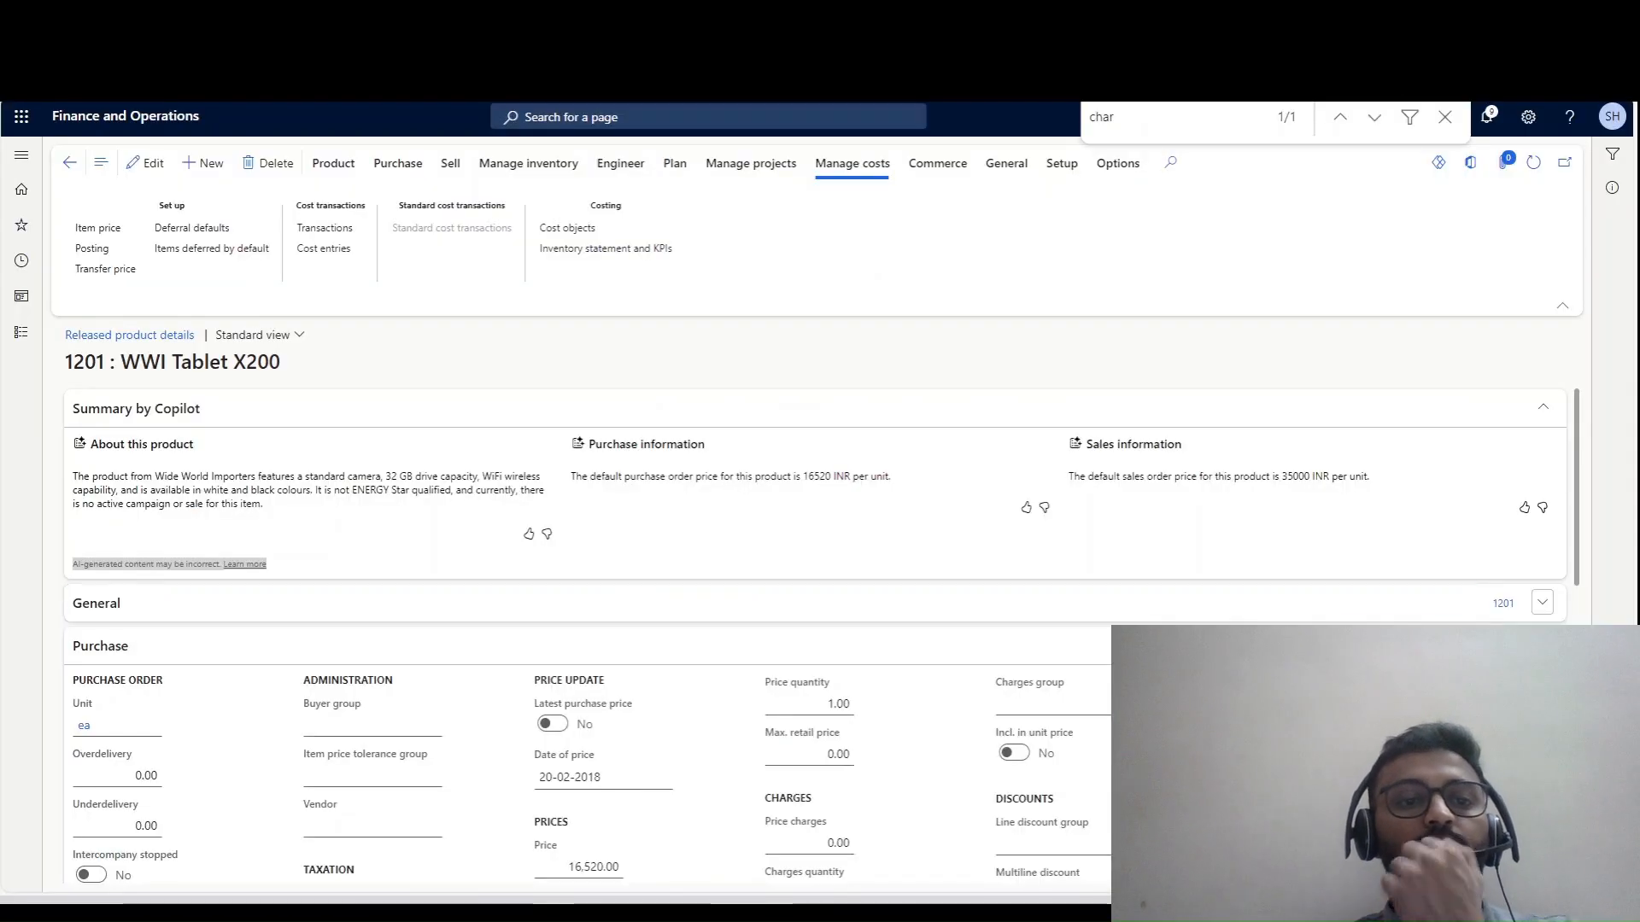
{"action": "scroll", "coordinate": [811, 632], "scroll_direction": "down", "scroll_amount": 4}
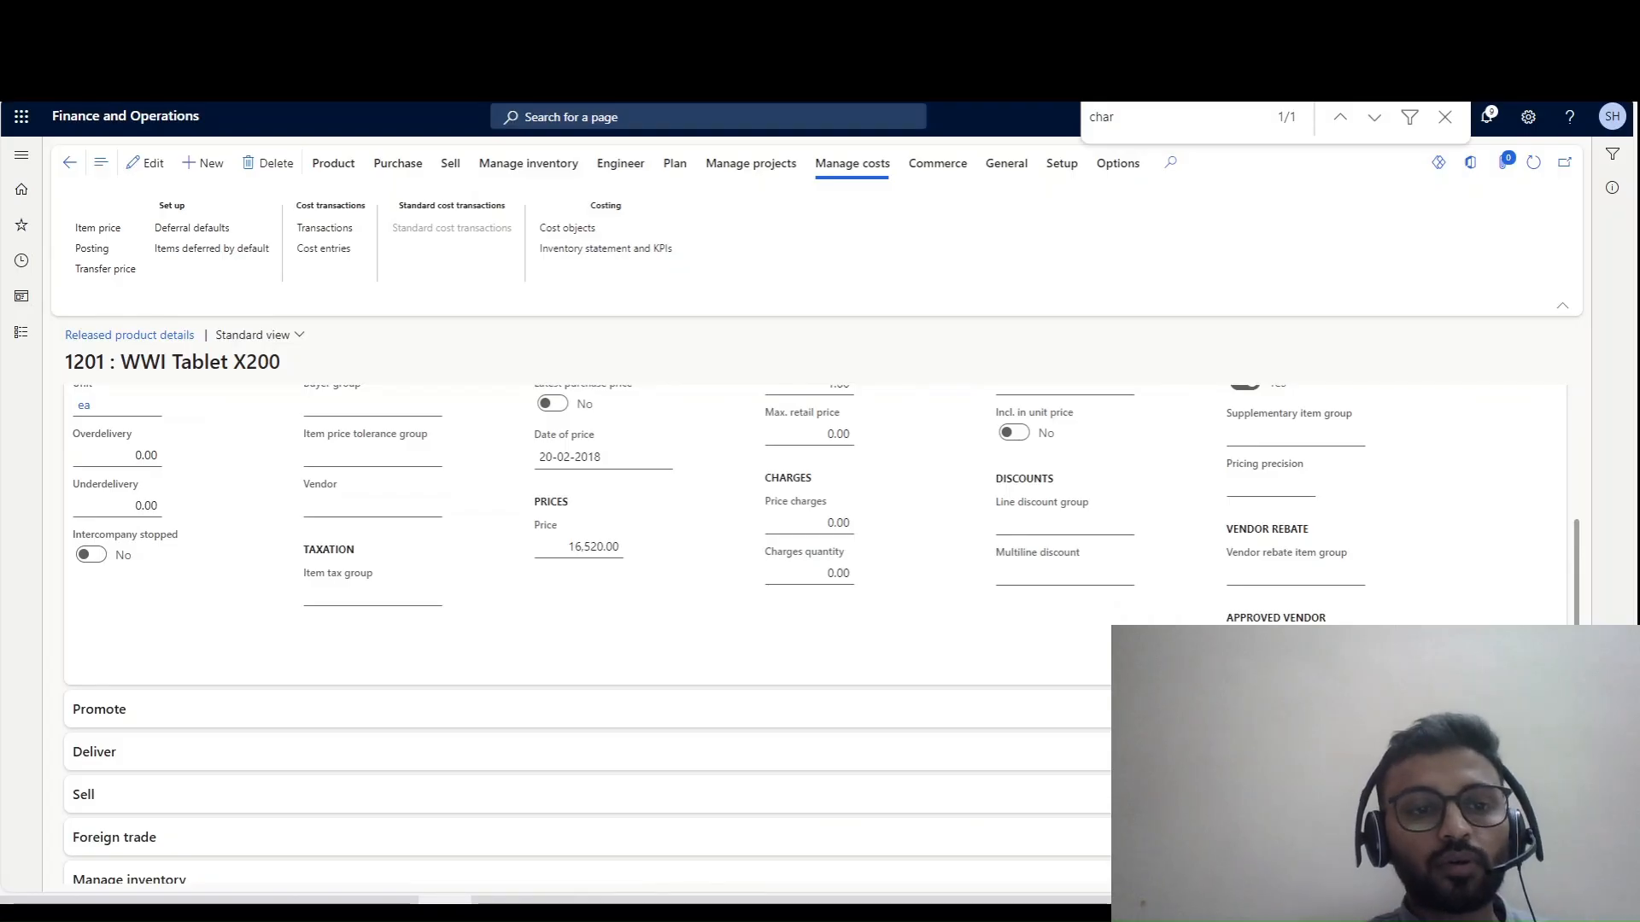
{"action": "right_click", "coordinate": [352, 719]}
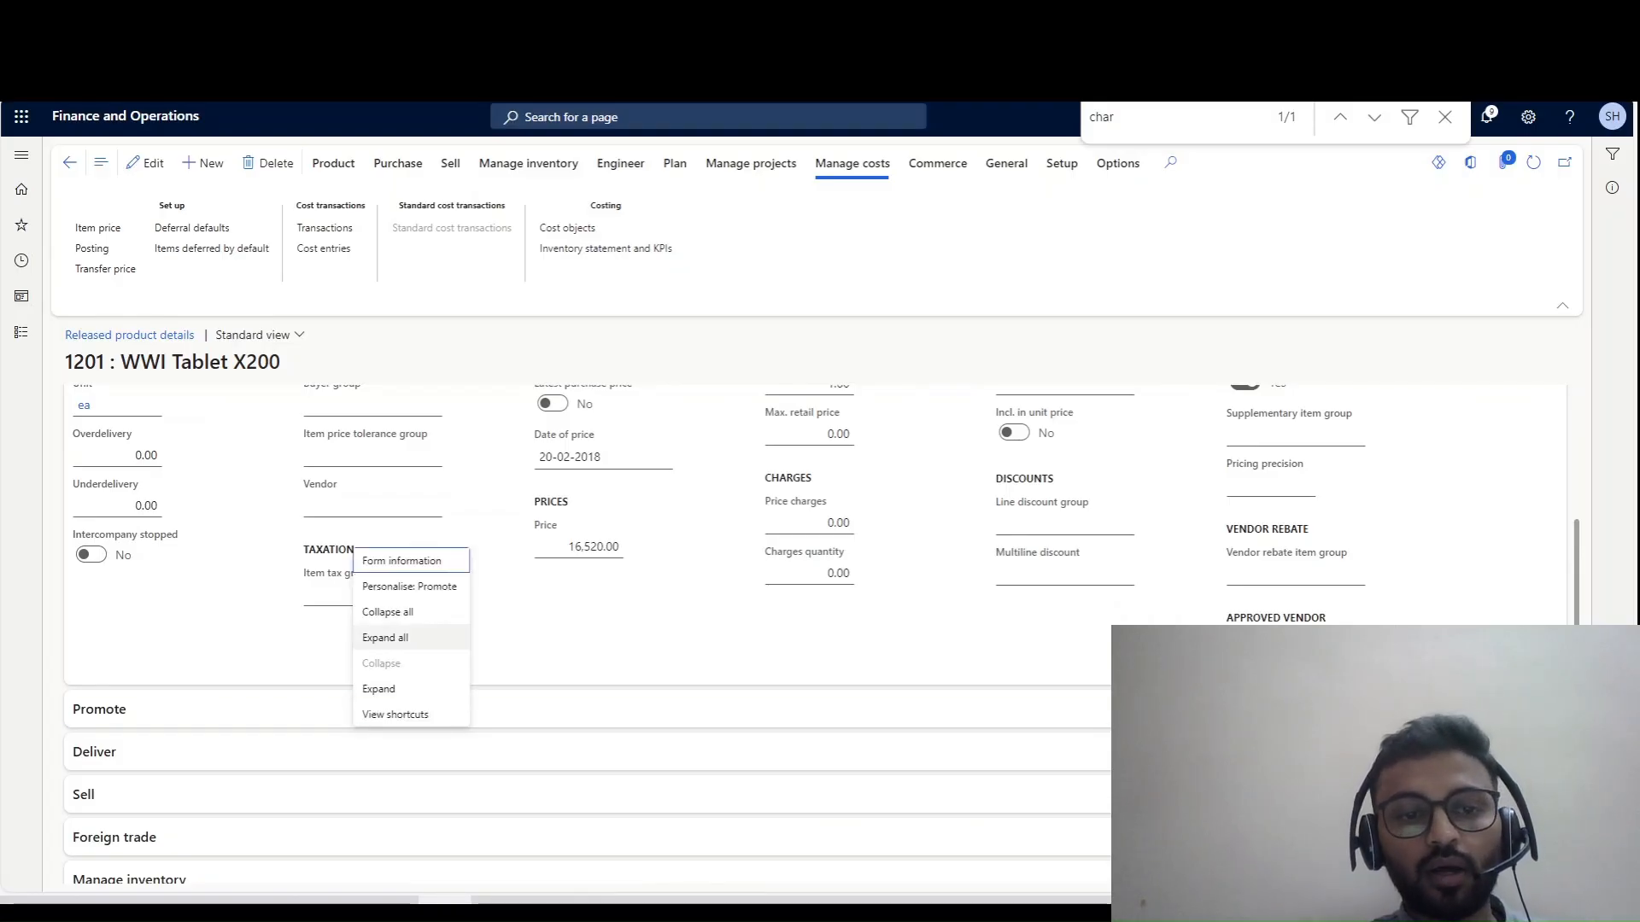
{"action": "left_click", "coordinate": [384, 637]}
{"action": "key", "text": "Escape"}
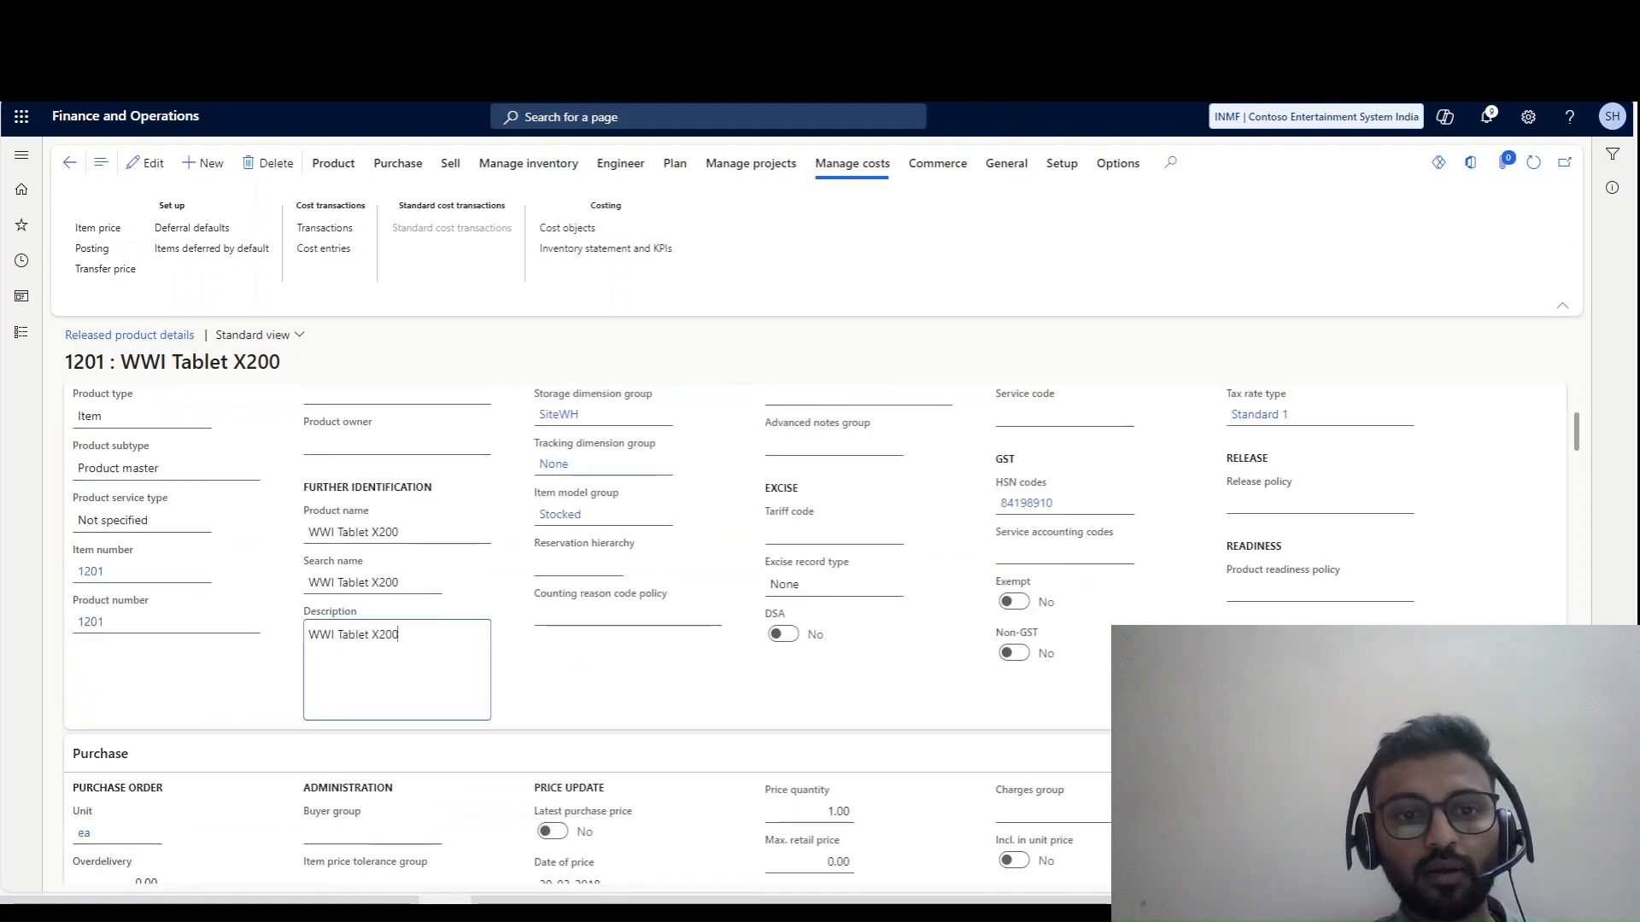
{"action": "key", "text": "Escape"}
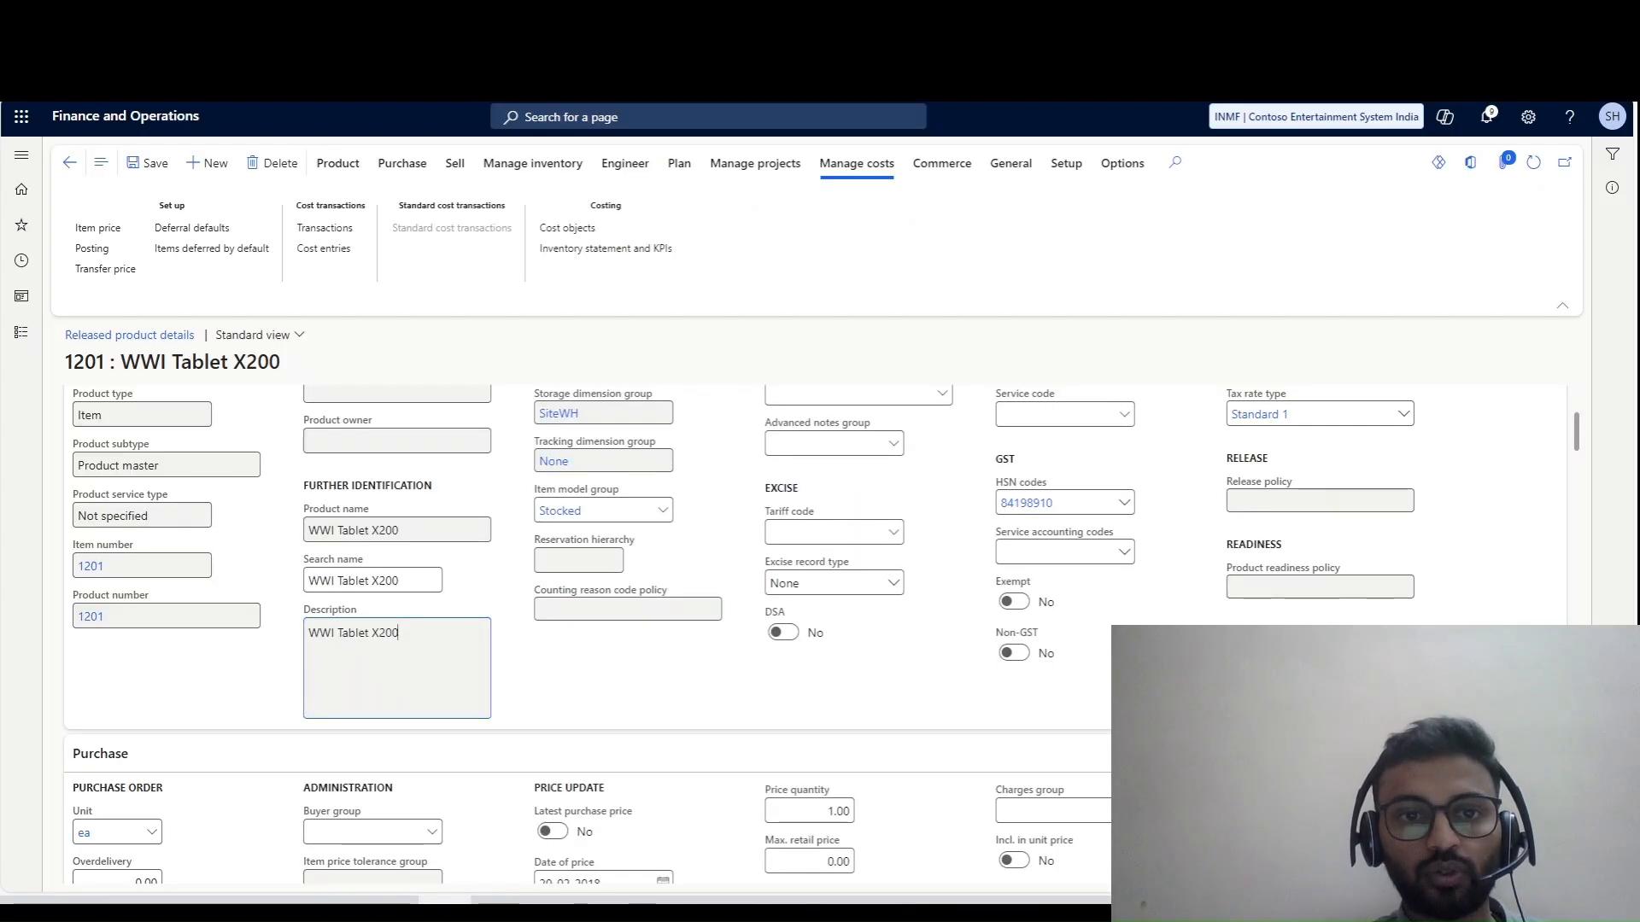
{"action": "key", "text": "ctrl+f"}
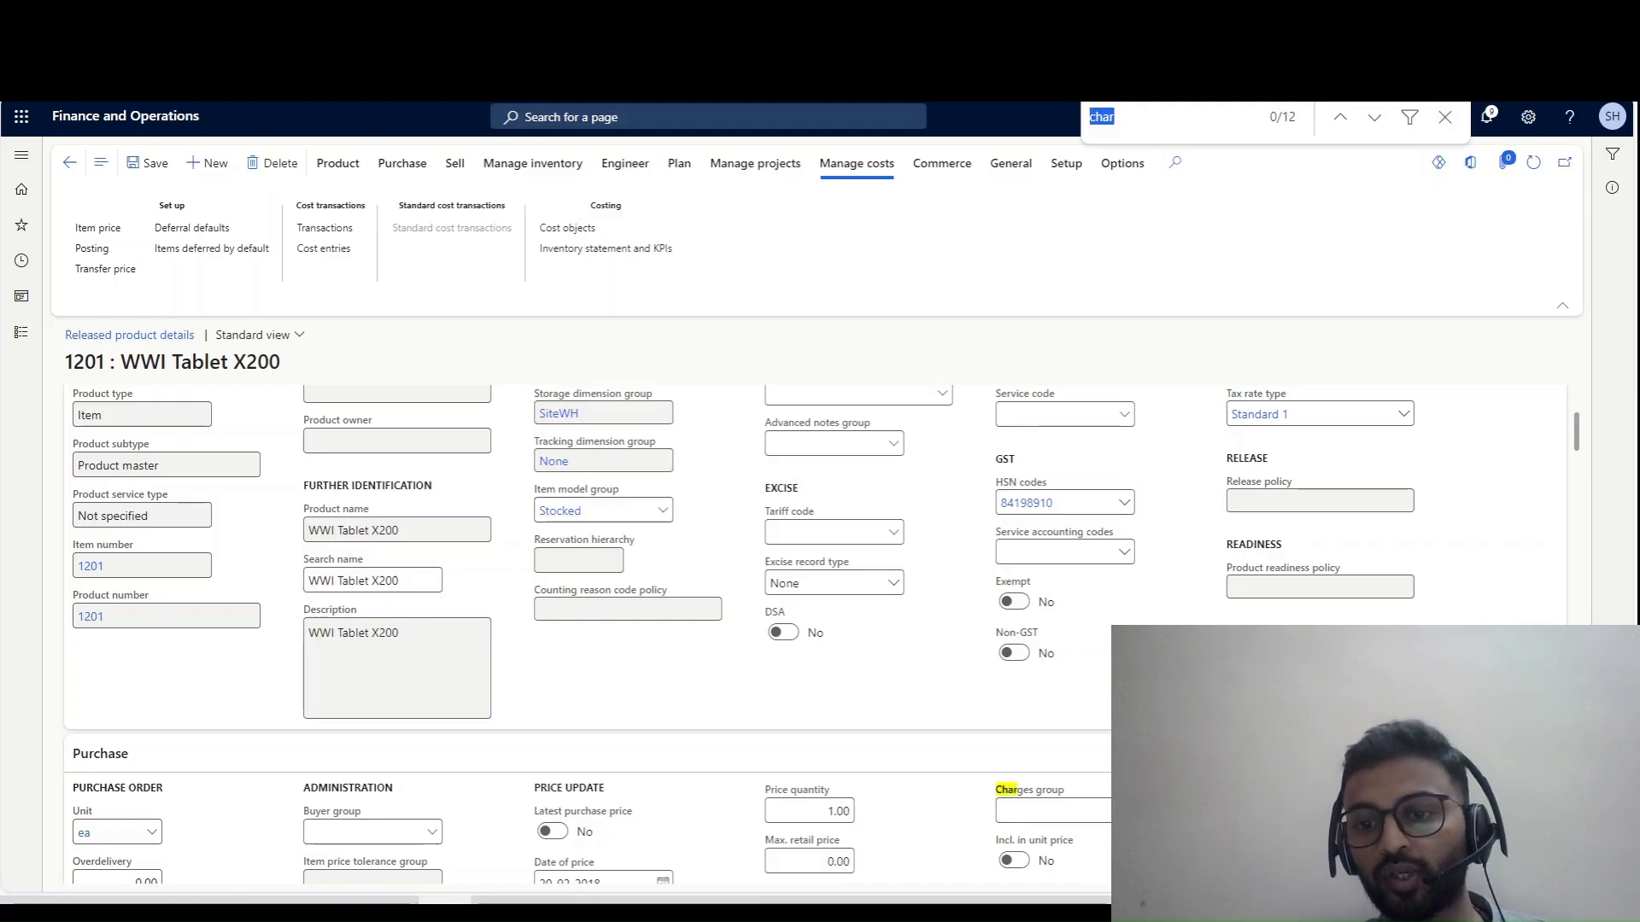
{"action": "left_click", "coordinate": [1052, 810]}
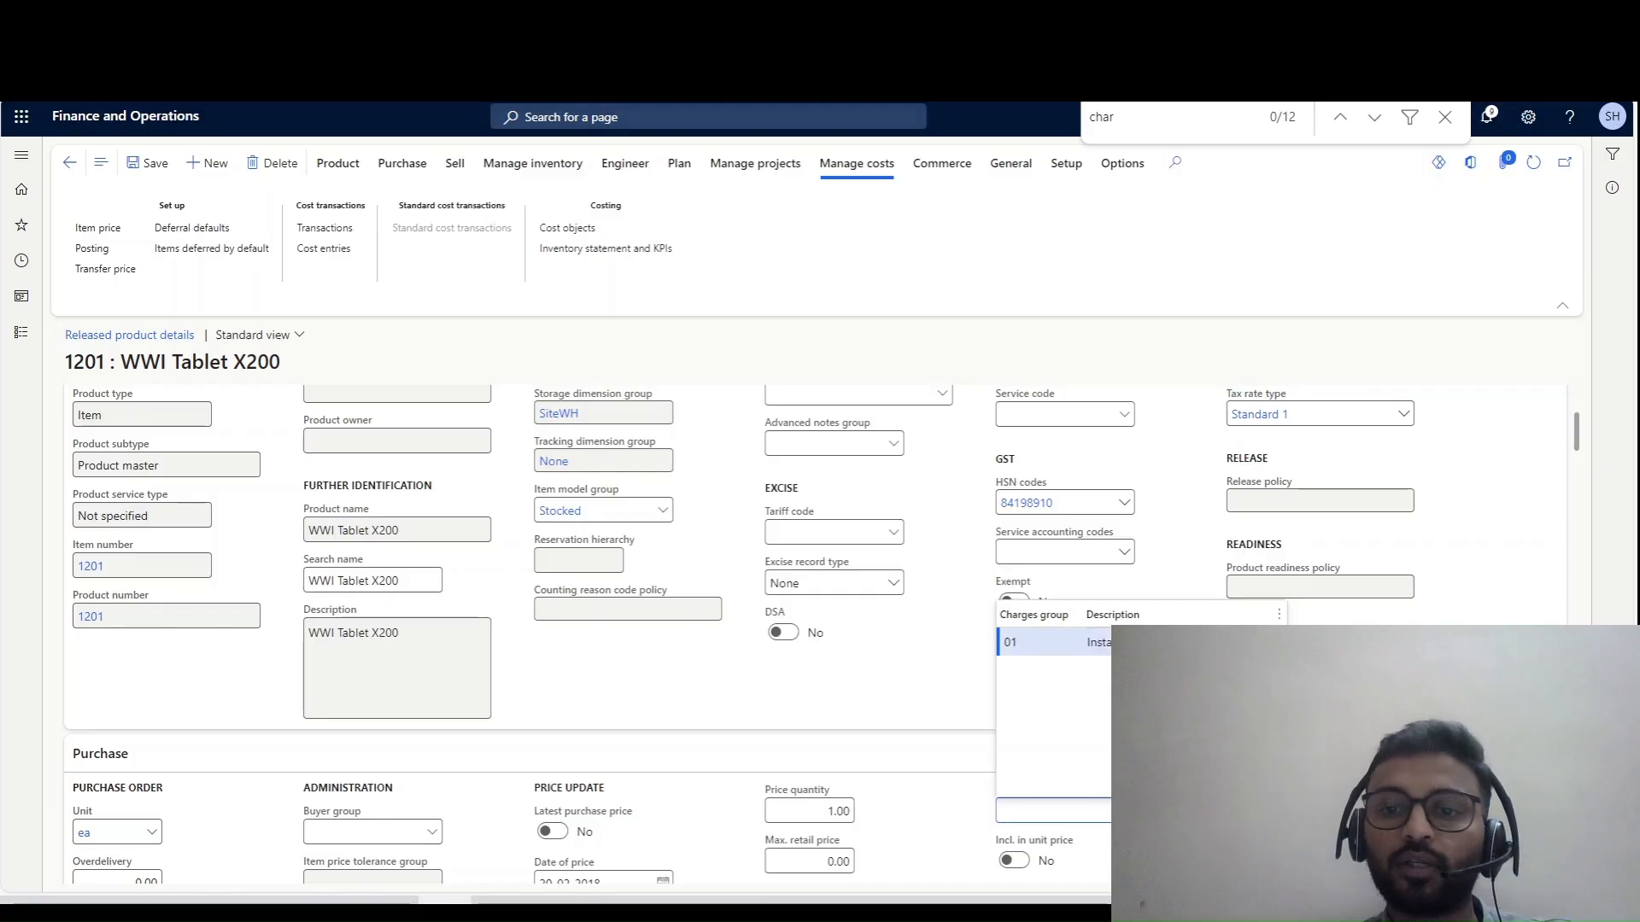
{"action": "left_click", "coordinate": [1012, 642]}
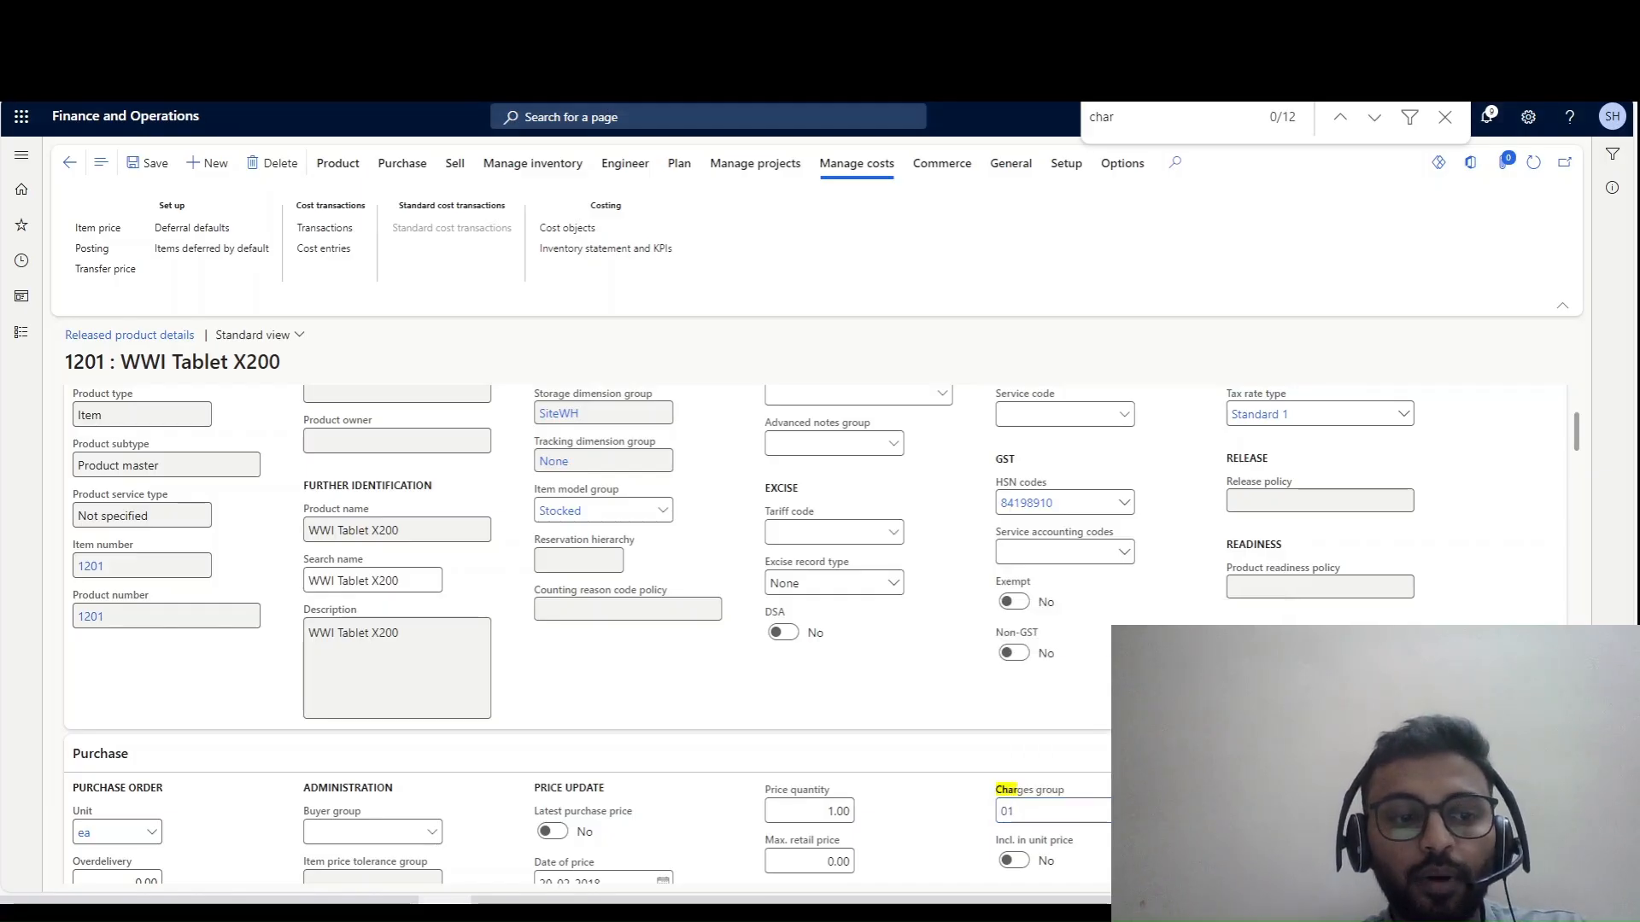
- Set the charges group in the Sell section of item 1201 to 01, Installation charges
{"action": "scroll", "coordinate": [815, 633], "scroll_direction": "up", "scroll_amount": 1}
{"action": "scroll", "coordinate": [816, 633], "scroll_direction": "down", "scroll_amount": 10}
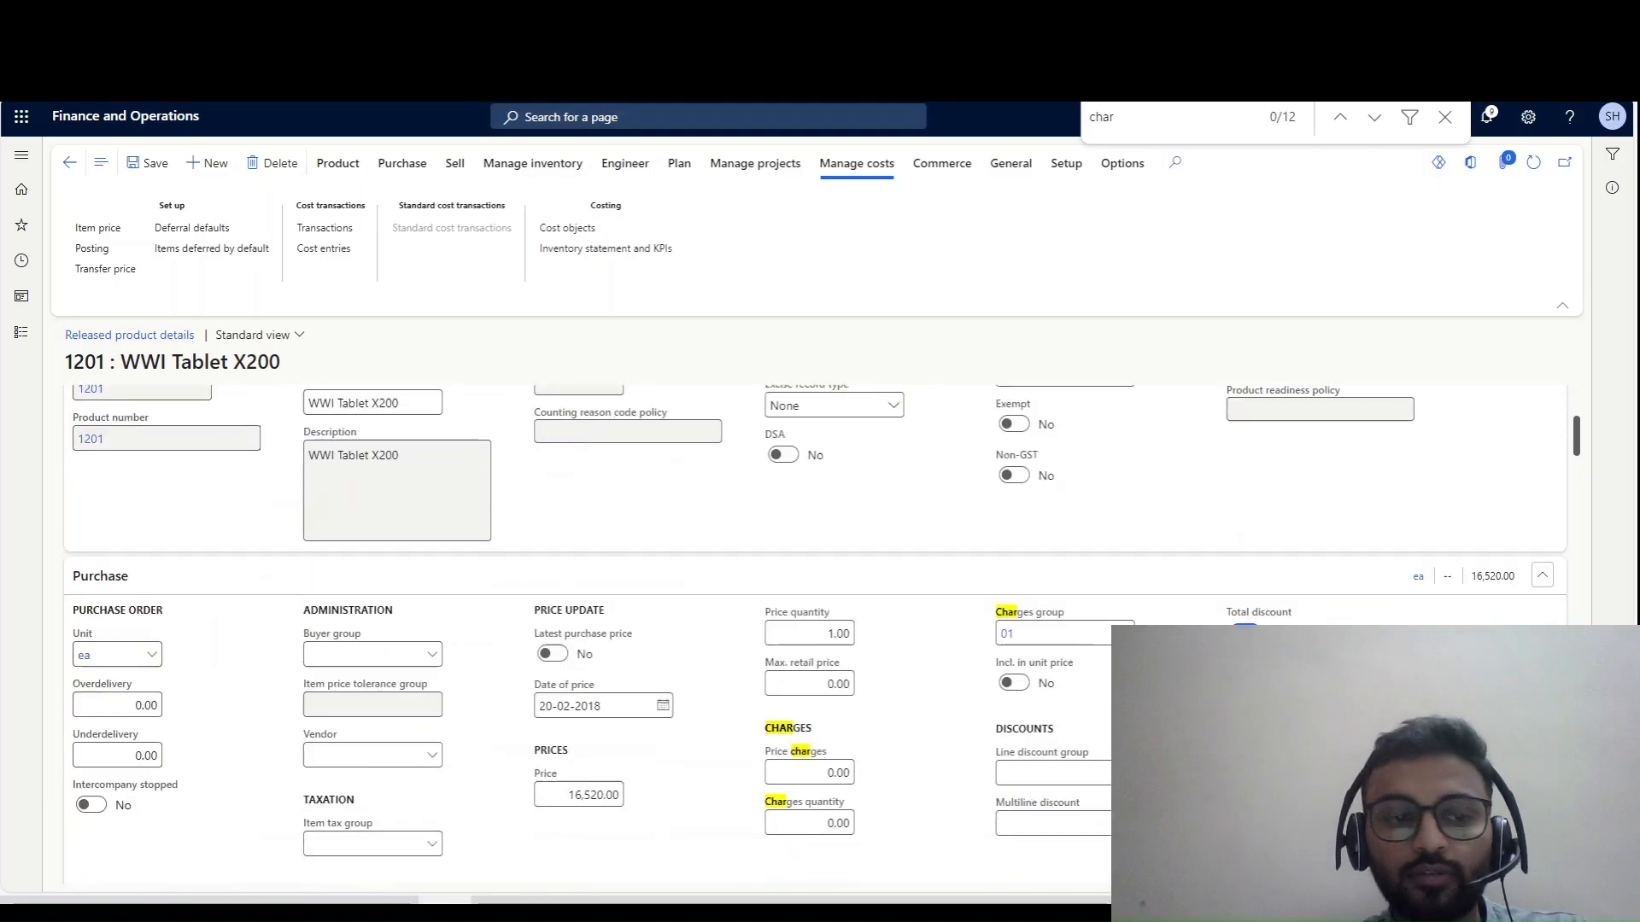
{"action": "scroll", "coordinate": [816, 634], "scroll_direction": "down", "scroll_amount": 1}
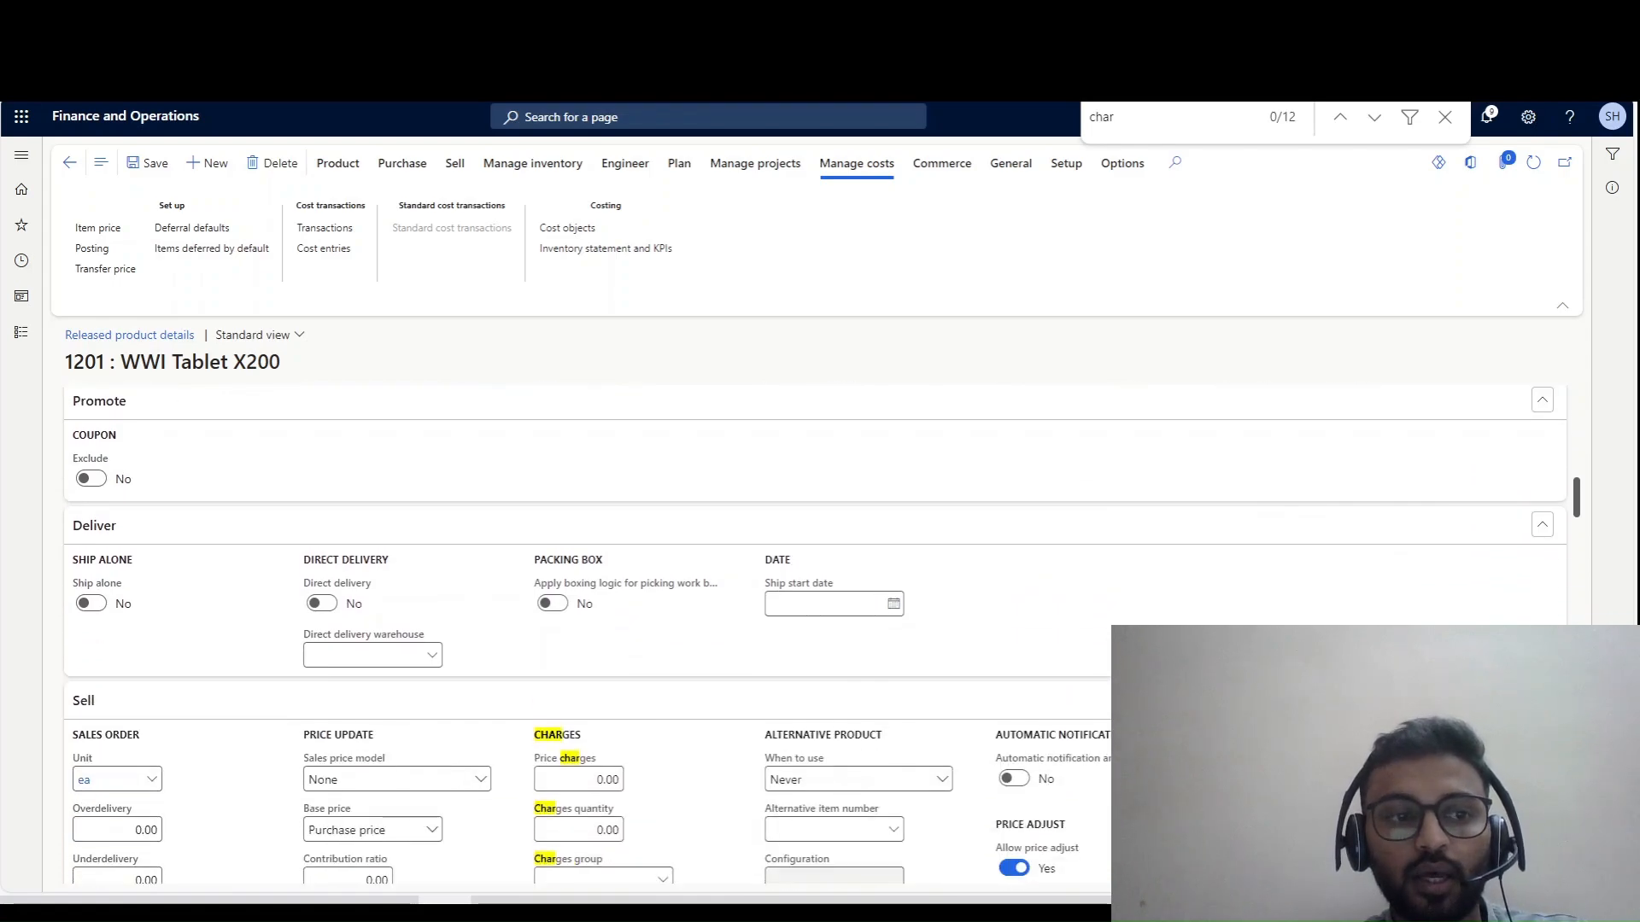
{"action": "scroll", "coordinate": [816, 634], "scroll_direction": "down", "scroll_amount": 1}
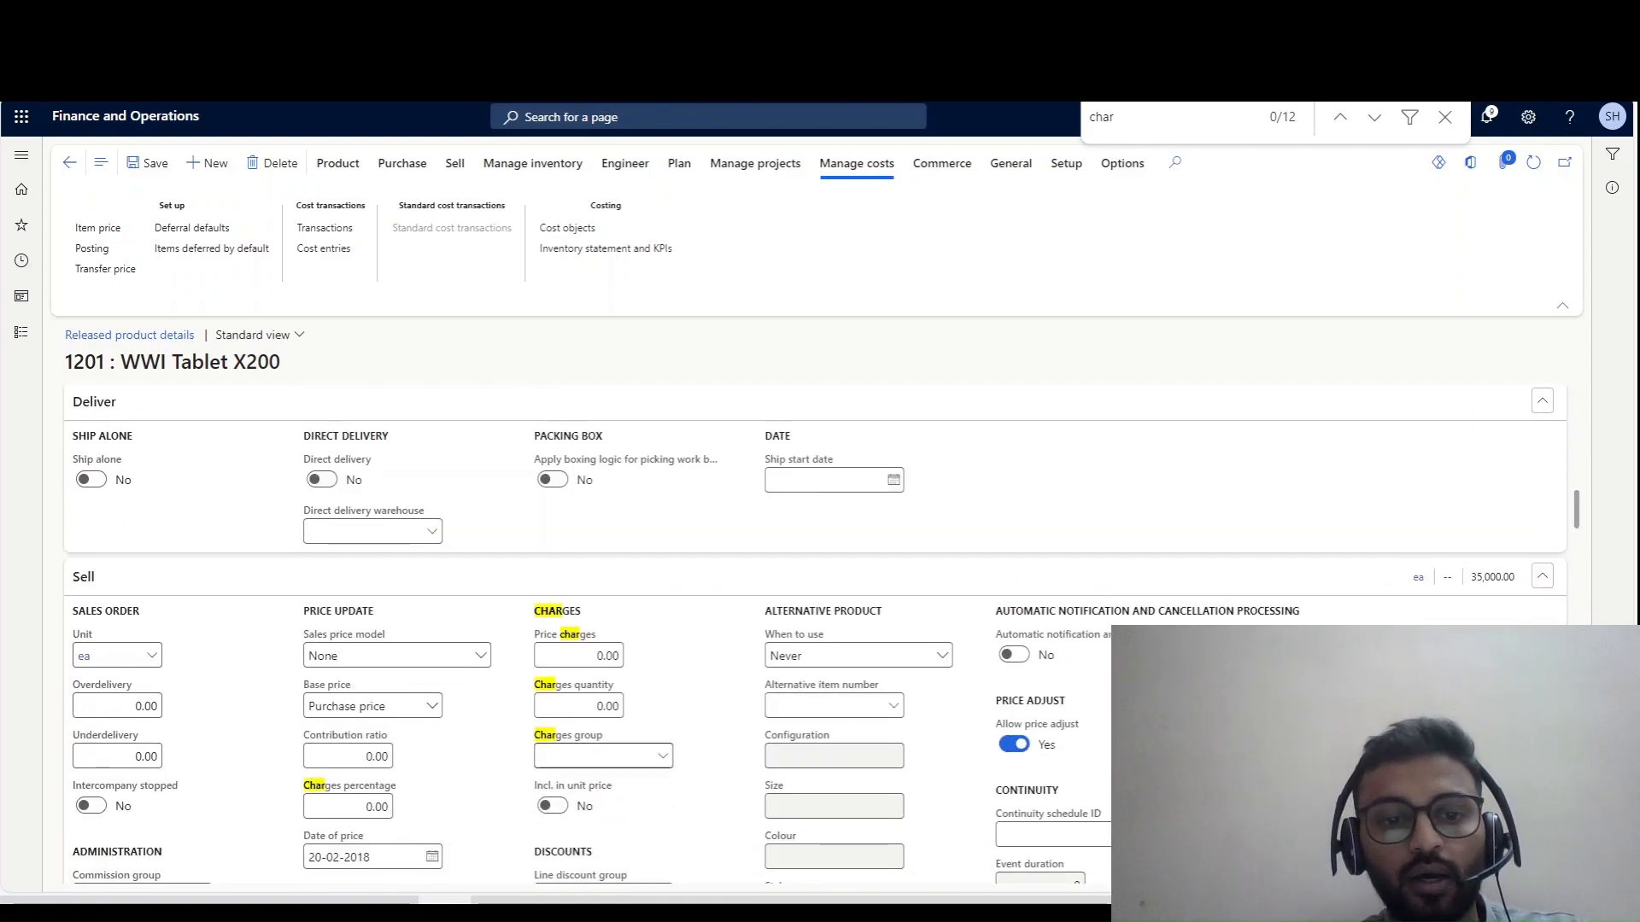
{"action": "scroll", "coordinate": [683, 634], "scroll_direction": "down", "scroll_amount": 2}
{"action": "left_click", "coordinate": [662, 542]}
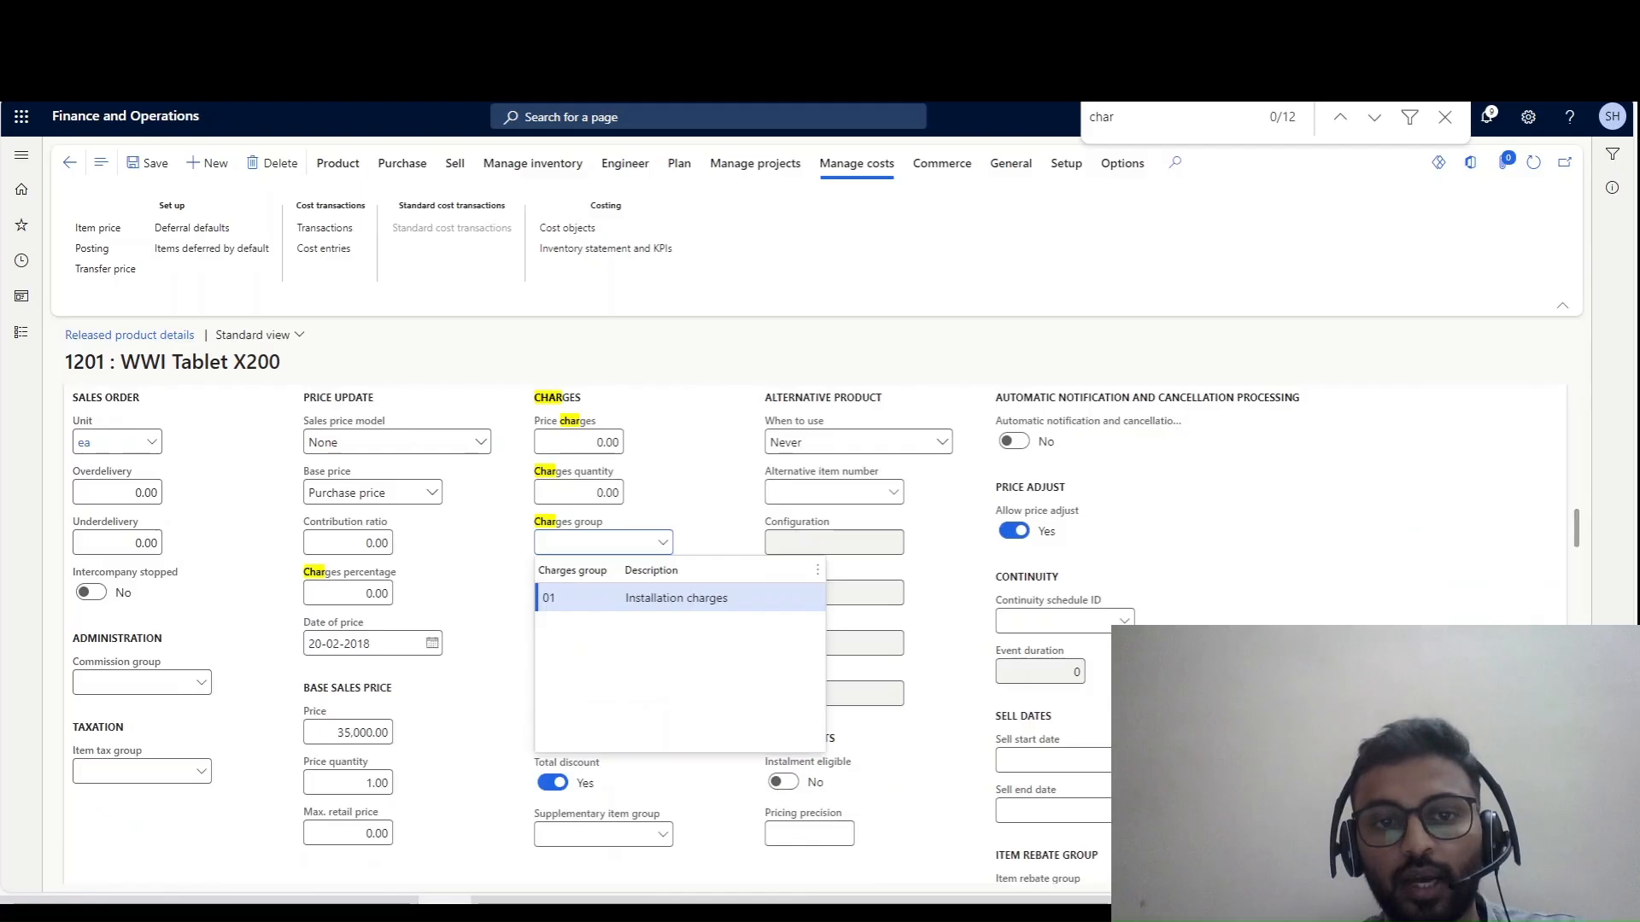
{"action": "left_click", "coordinate": [549, 598]}
{"action": "scroll", "coordinate": [603, 598], "scroll_direction": "down", "scroll_amount": 1}
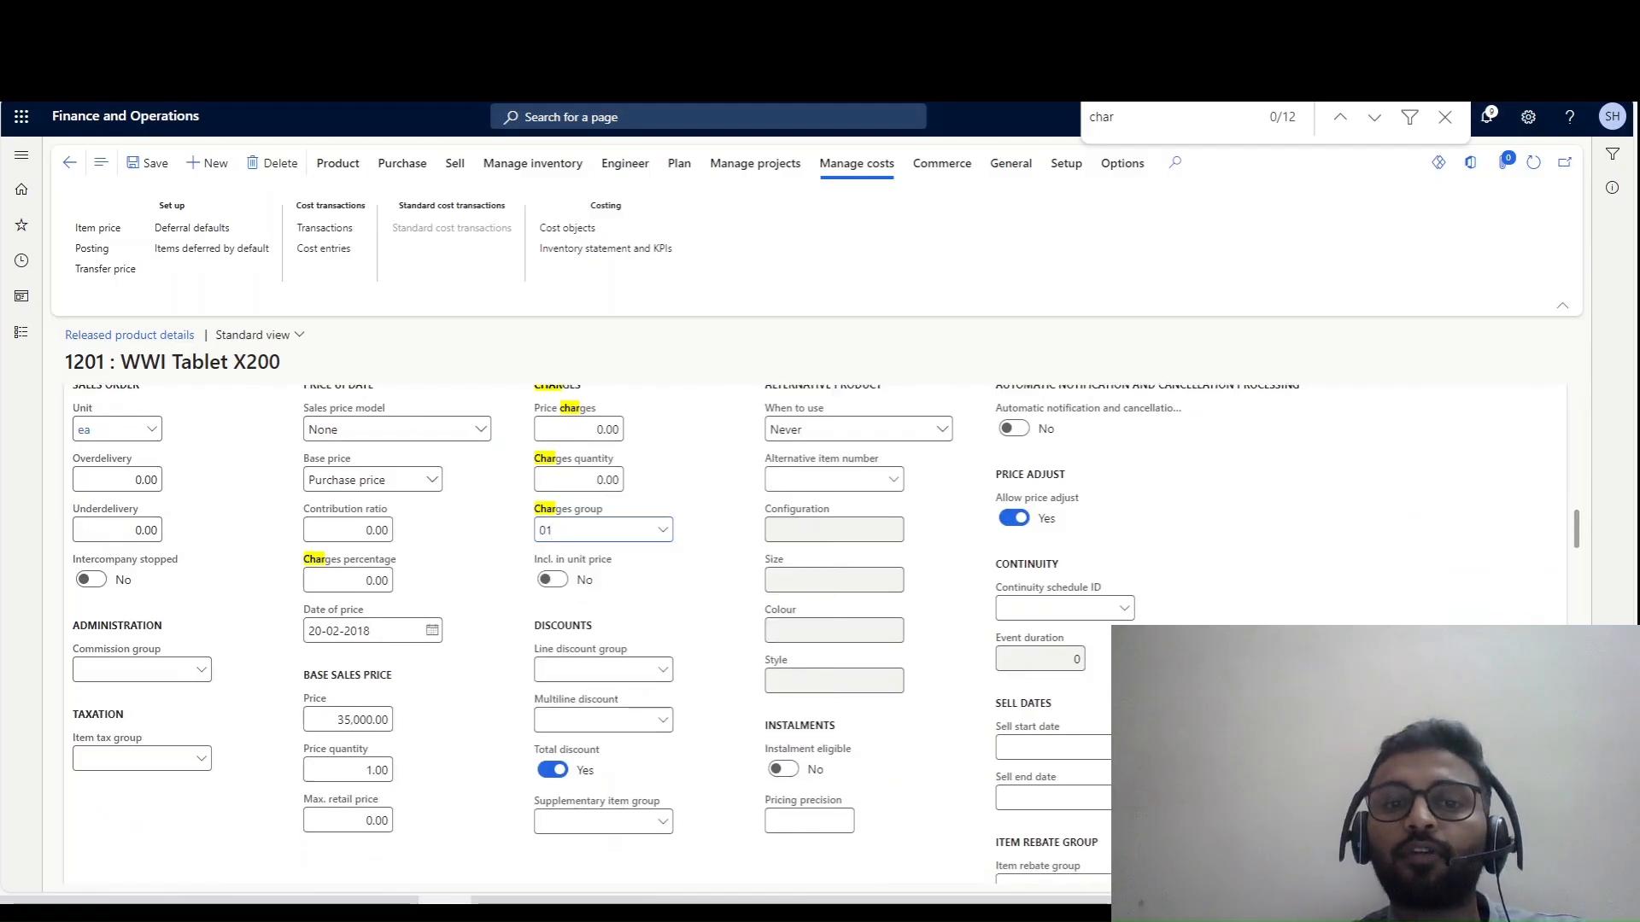
- Recheck the Purchase section of item 1201 and save the released product record
{"action": "scroll", "coordinate": [816, 634], "scroll_direction": "up", "scroll_amount": 13}
{"action": "scroll", "coordinate": [815, 633], "scroll_direction": "down", "scroll_amount": 7}
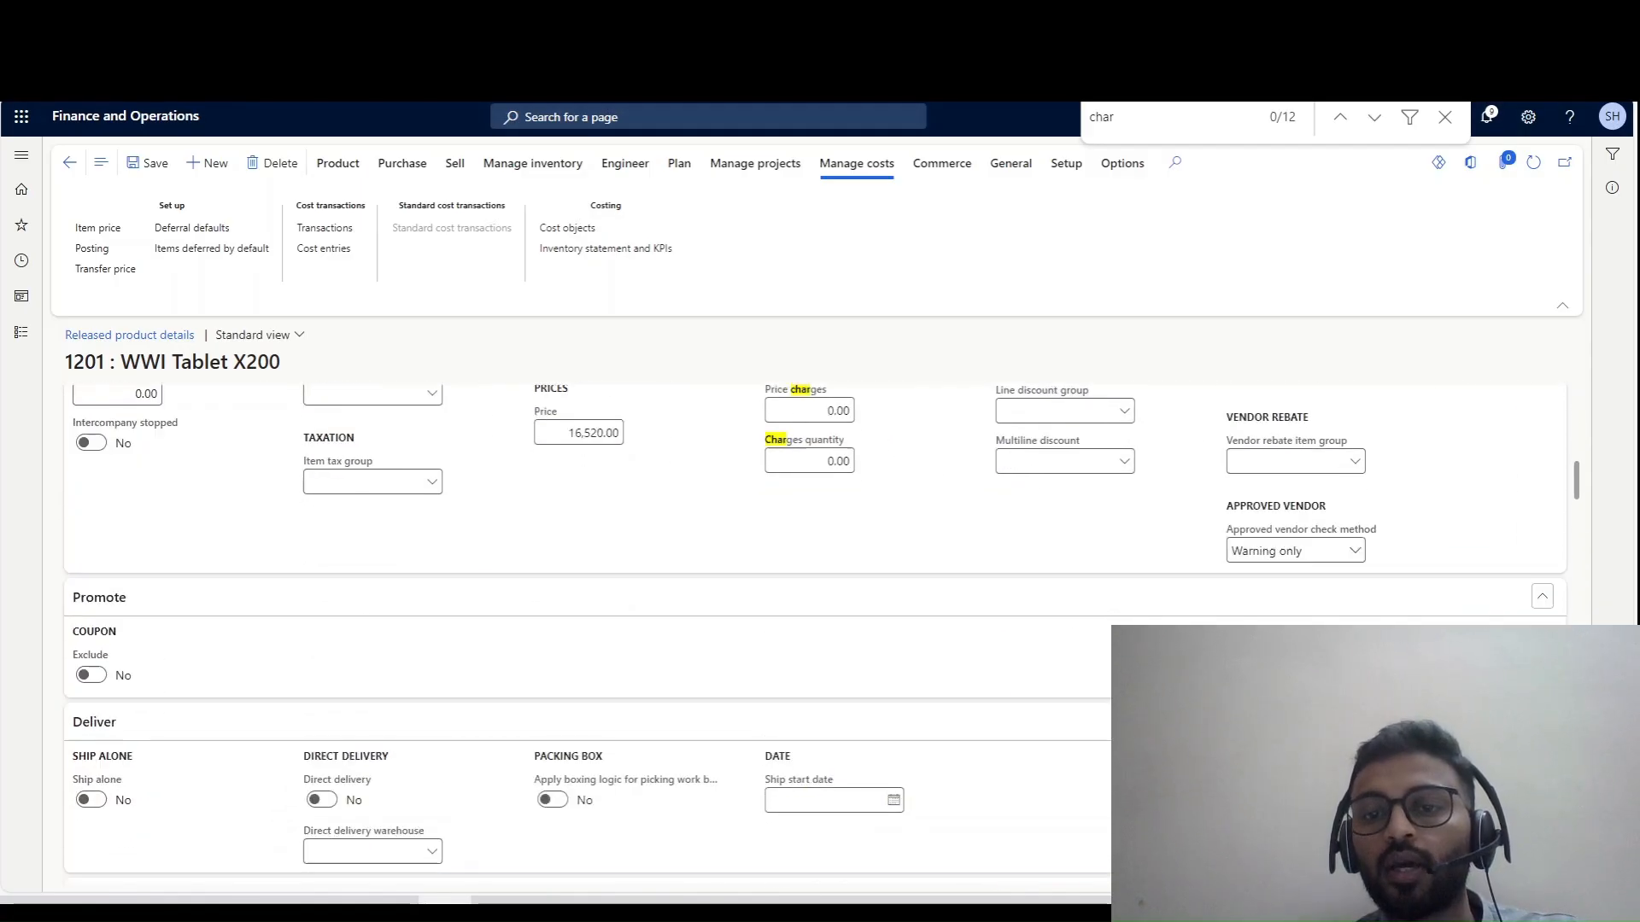
{"action": "scroll", "coordinate": [816, 633], "scroll_direction": "up", "scroll_amount": 5}
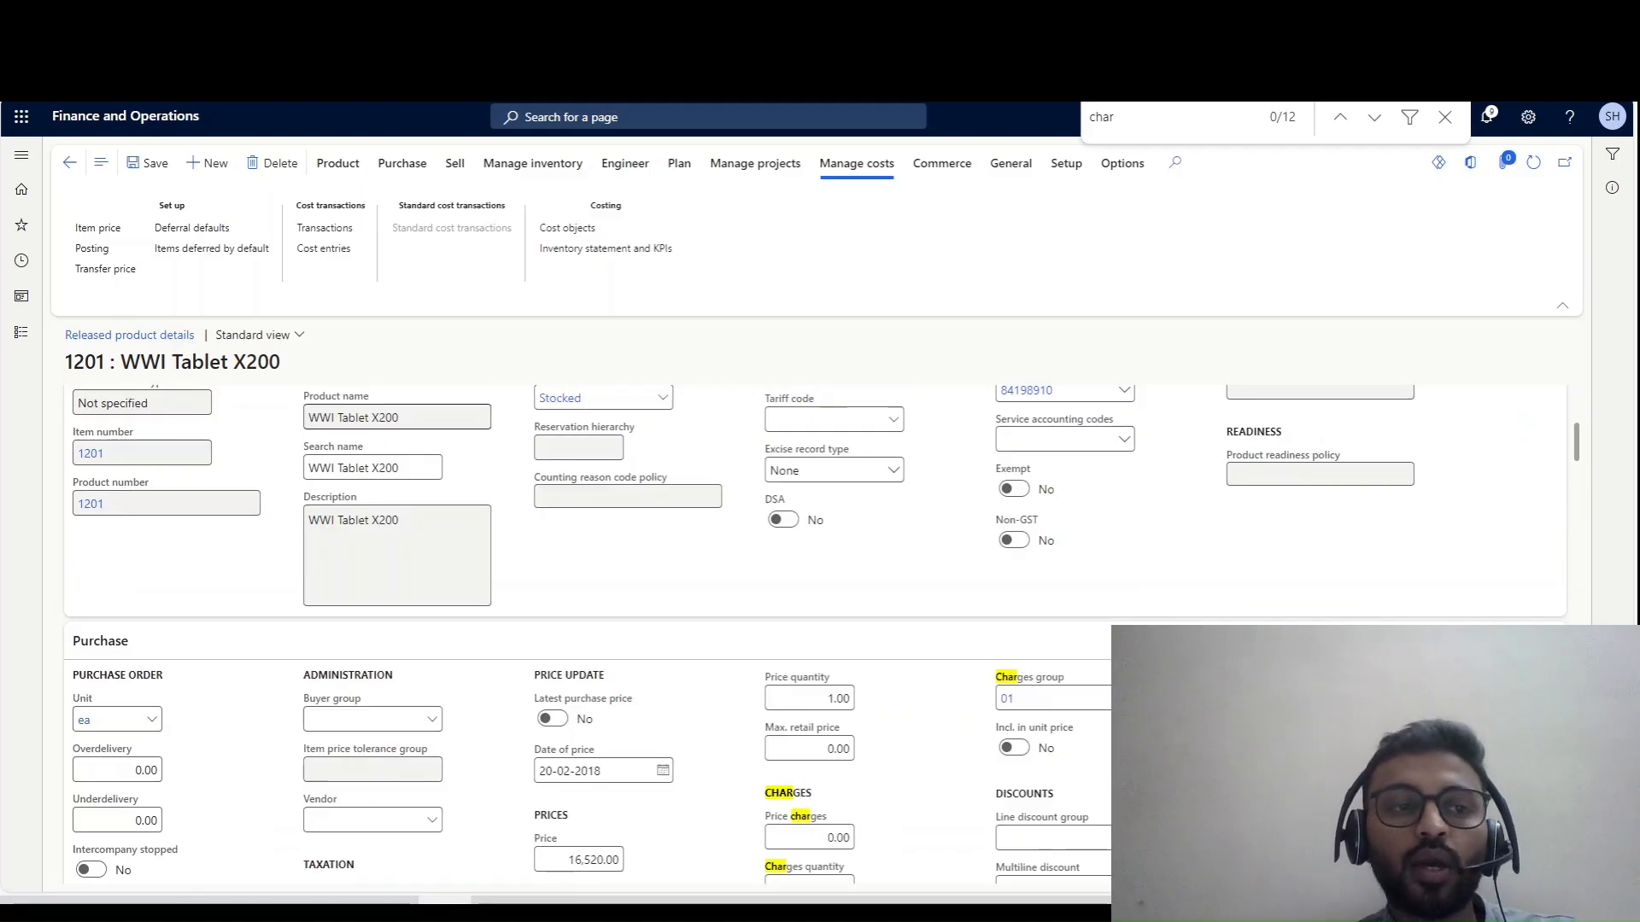
{"action": "left_click_drag", "start_coordinate": [105, 362], "coordinate": [64, 362]}
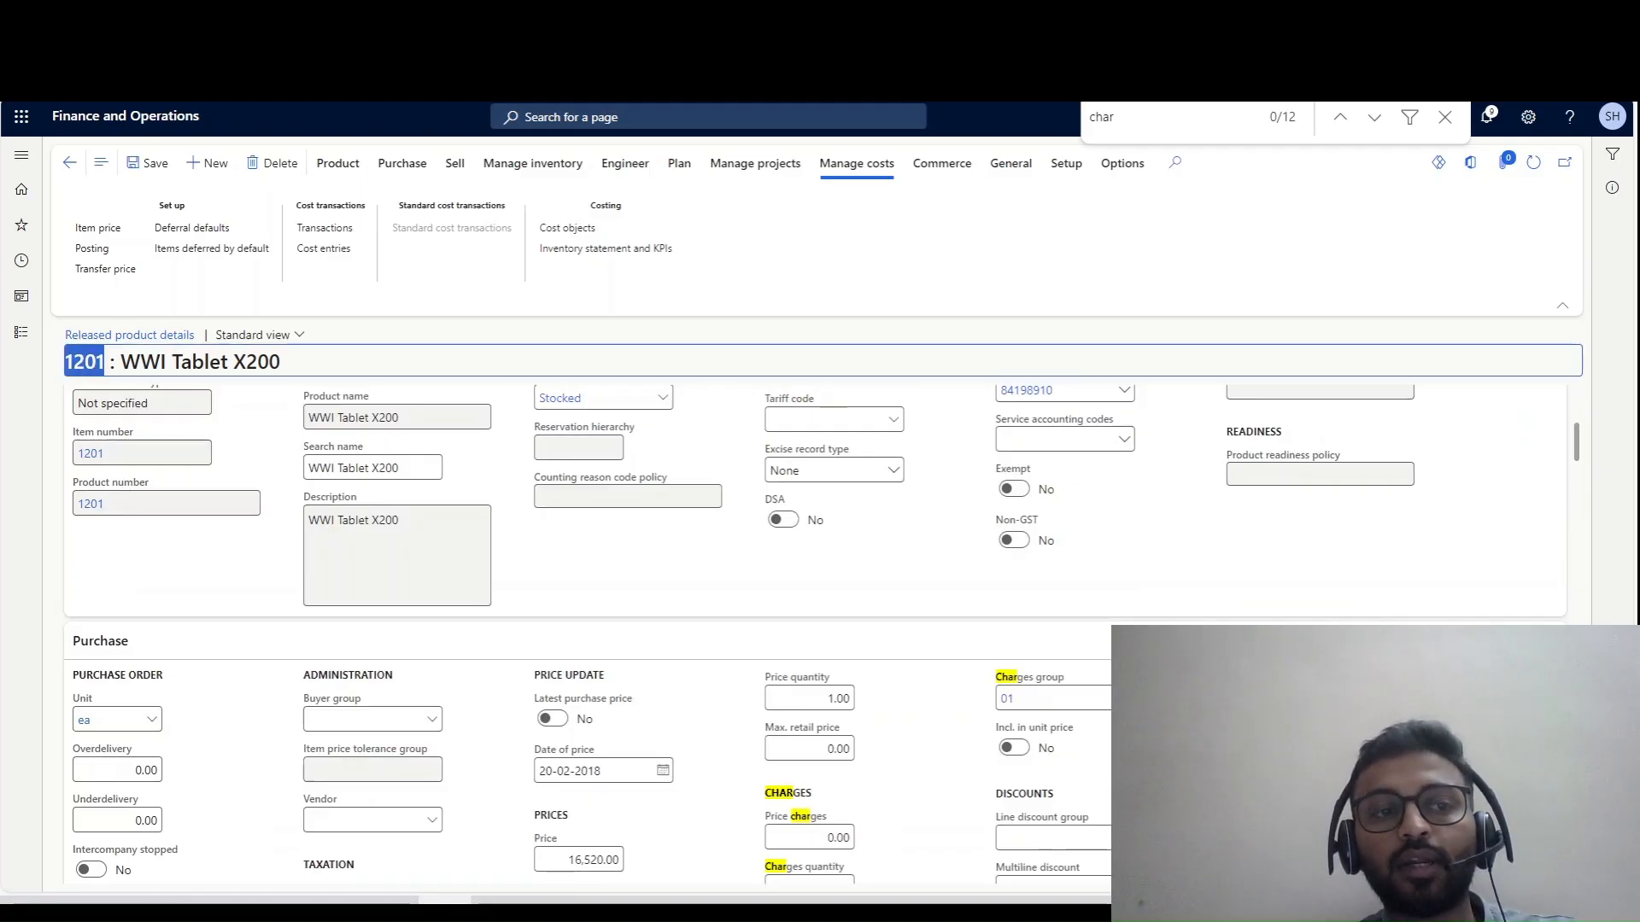
{"action": "left_click", "coordinate": [148, 163]}
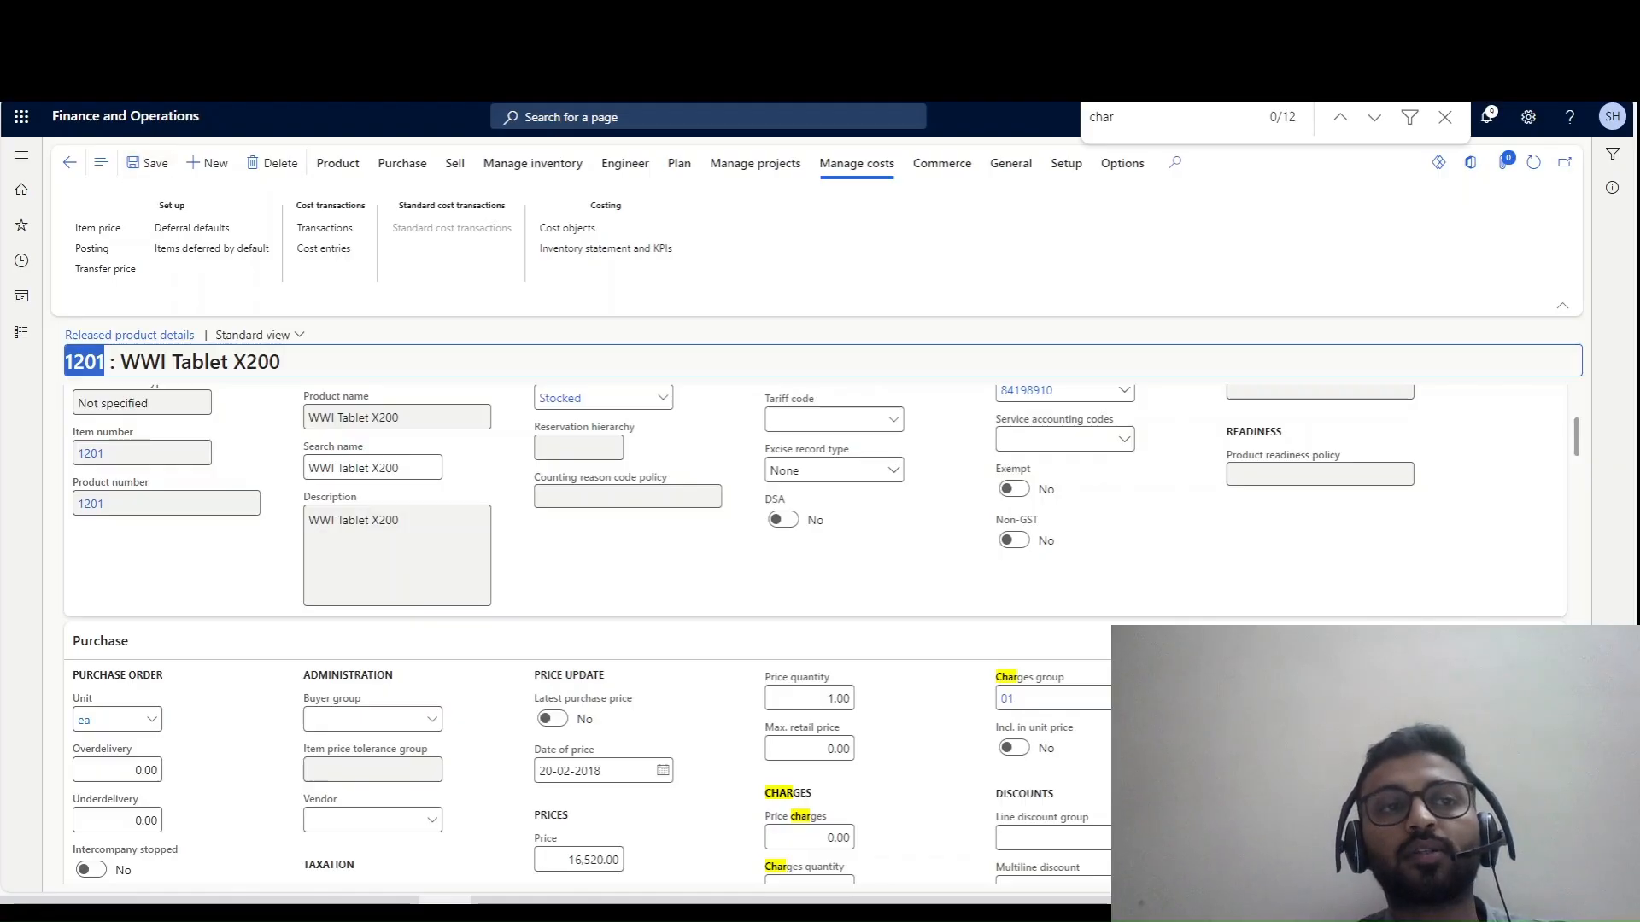
- Open the Invoice journal from the Accounts payable invoice enquiries and reports, using the other Finance and Operations page
{"action": "key", "text": "ctrl+Tab"}
{"action": "left_click", "coordinate": [22, 332]}
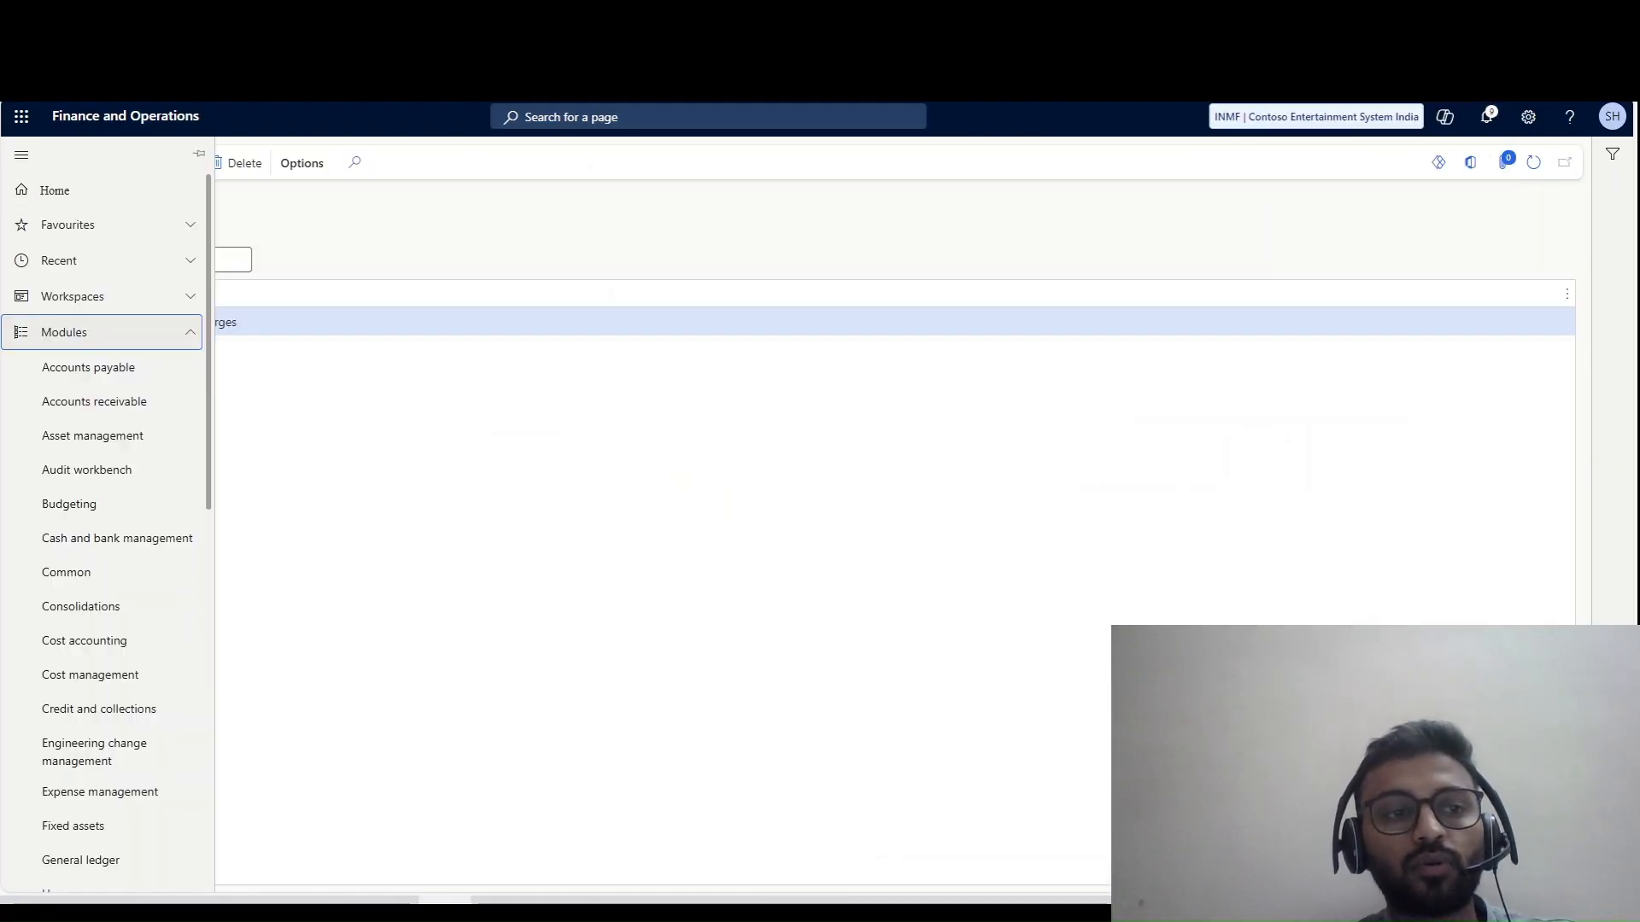
{"action": "left_click", "coordinate": [88, 367]}
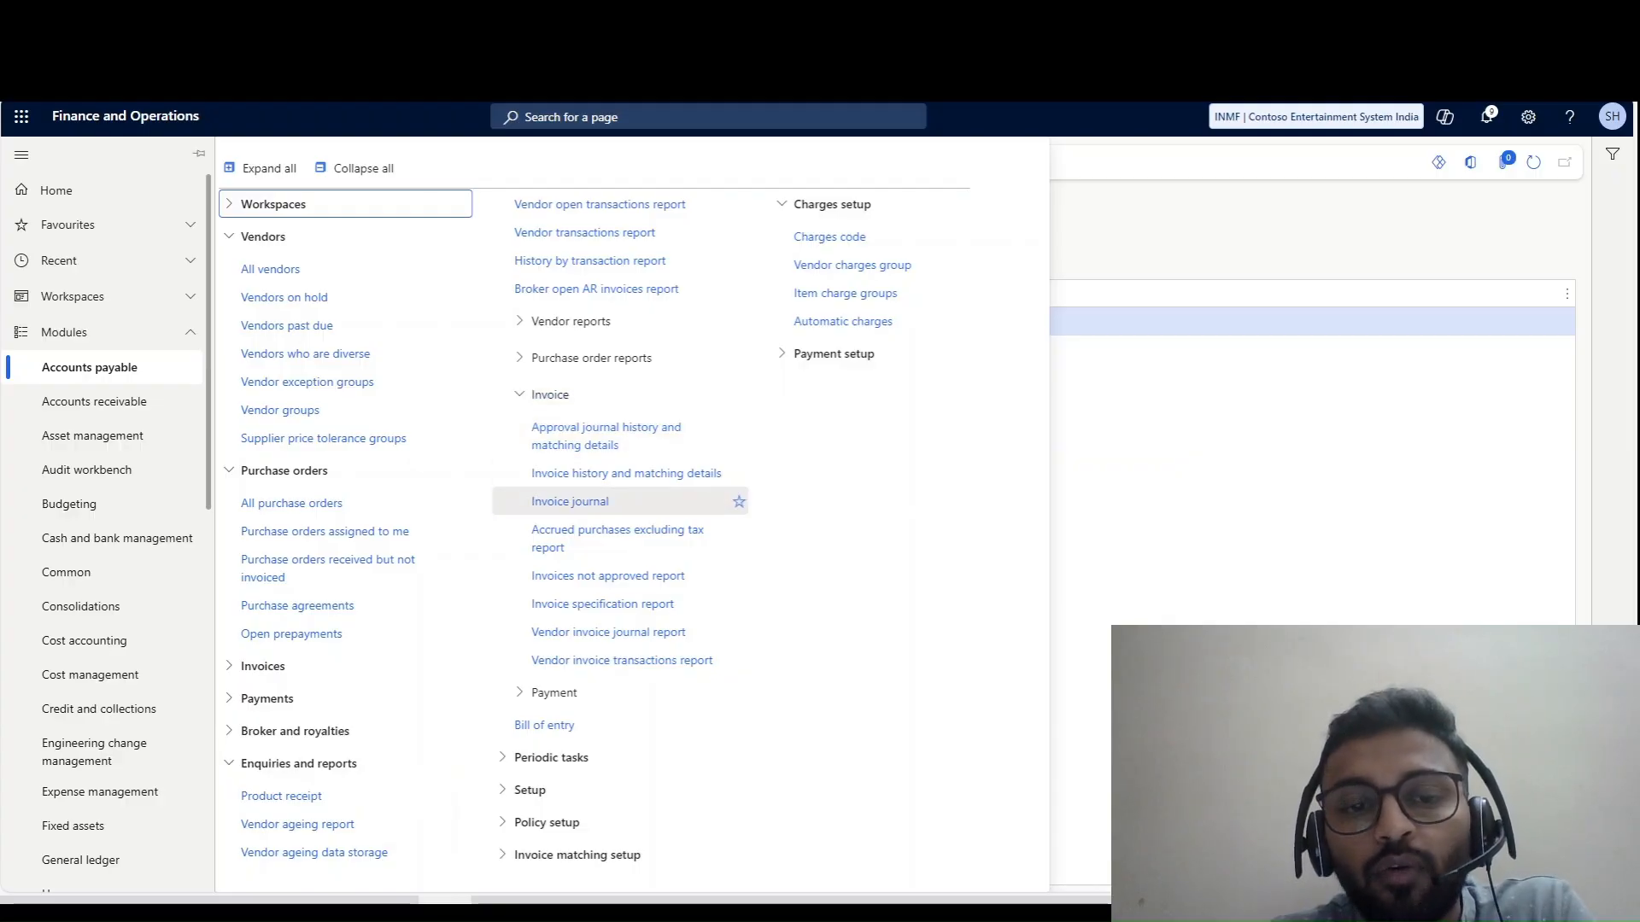
{"action": "left_click", "coordinate": [570, 502]}
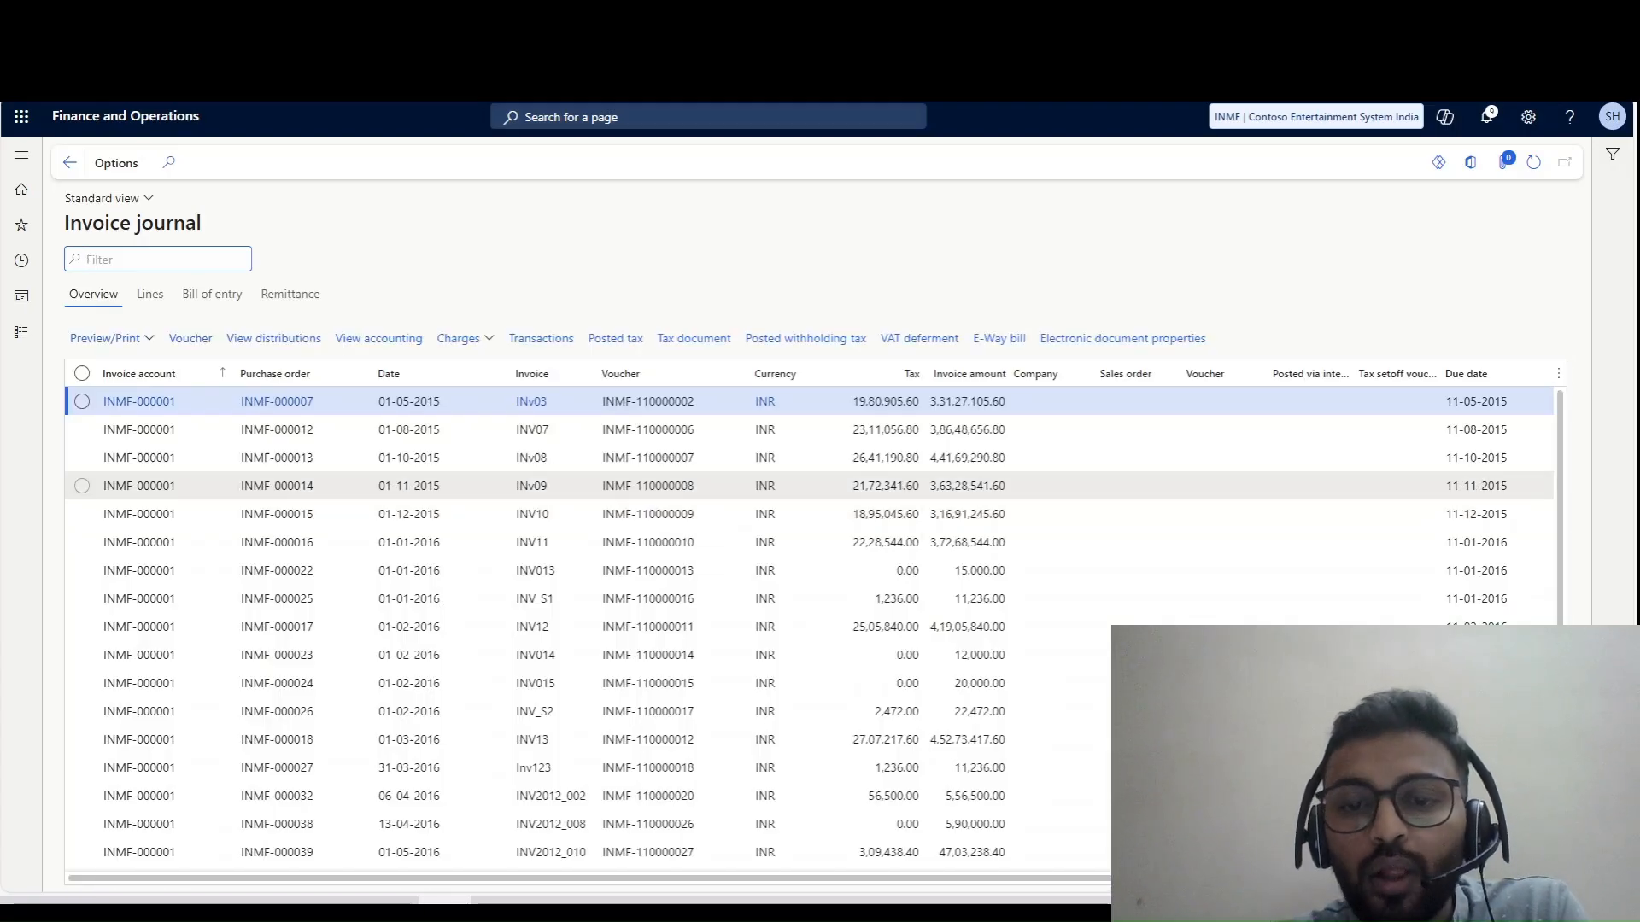
{"action": "mouse_move", "coordinate": [649, 879]}
{"action": "left_mouse_down"}
{"action": "mouse_move", "coordinate": [877, 879]}
{"action": "mouse_move", "coordinate": [651, 879]}
{"action": "left_mouse_up"}
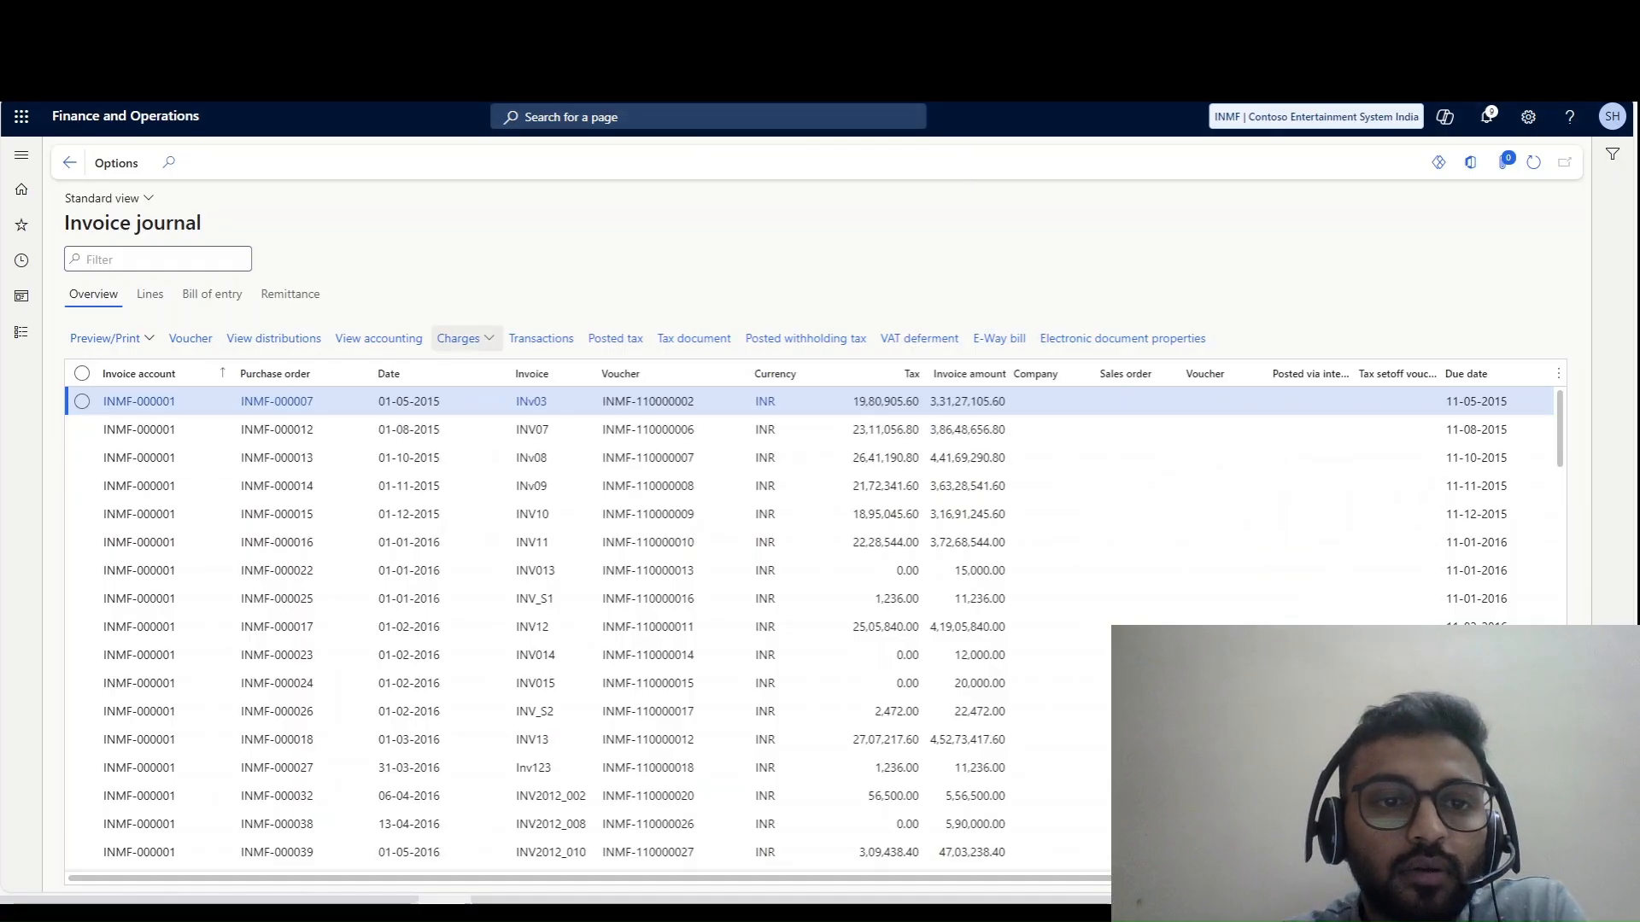
- View the charges of the first listed invoice, INv03, and return to the Invoice journal
{"action": "left_click", "coordinate": [465, 339]}
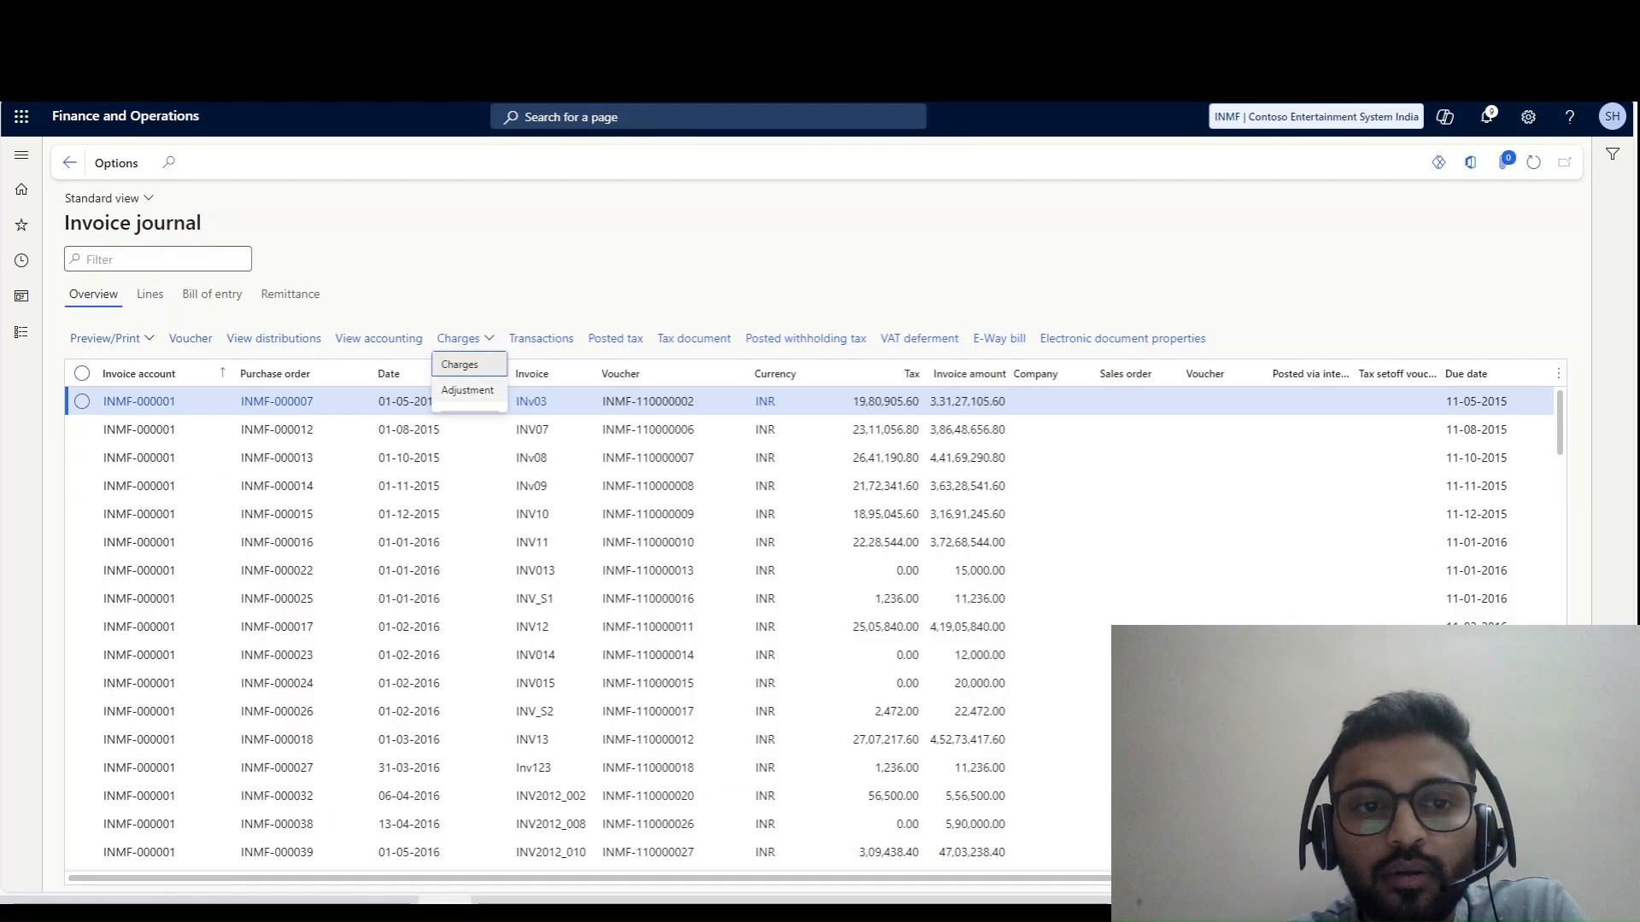
{"action": "left_click", "coordinate": [462, 364]}
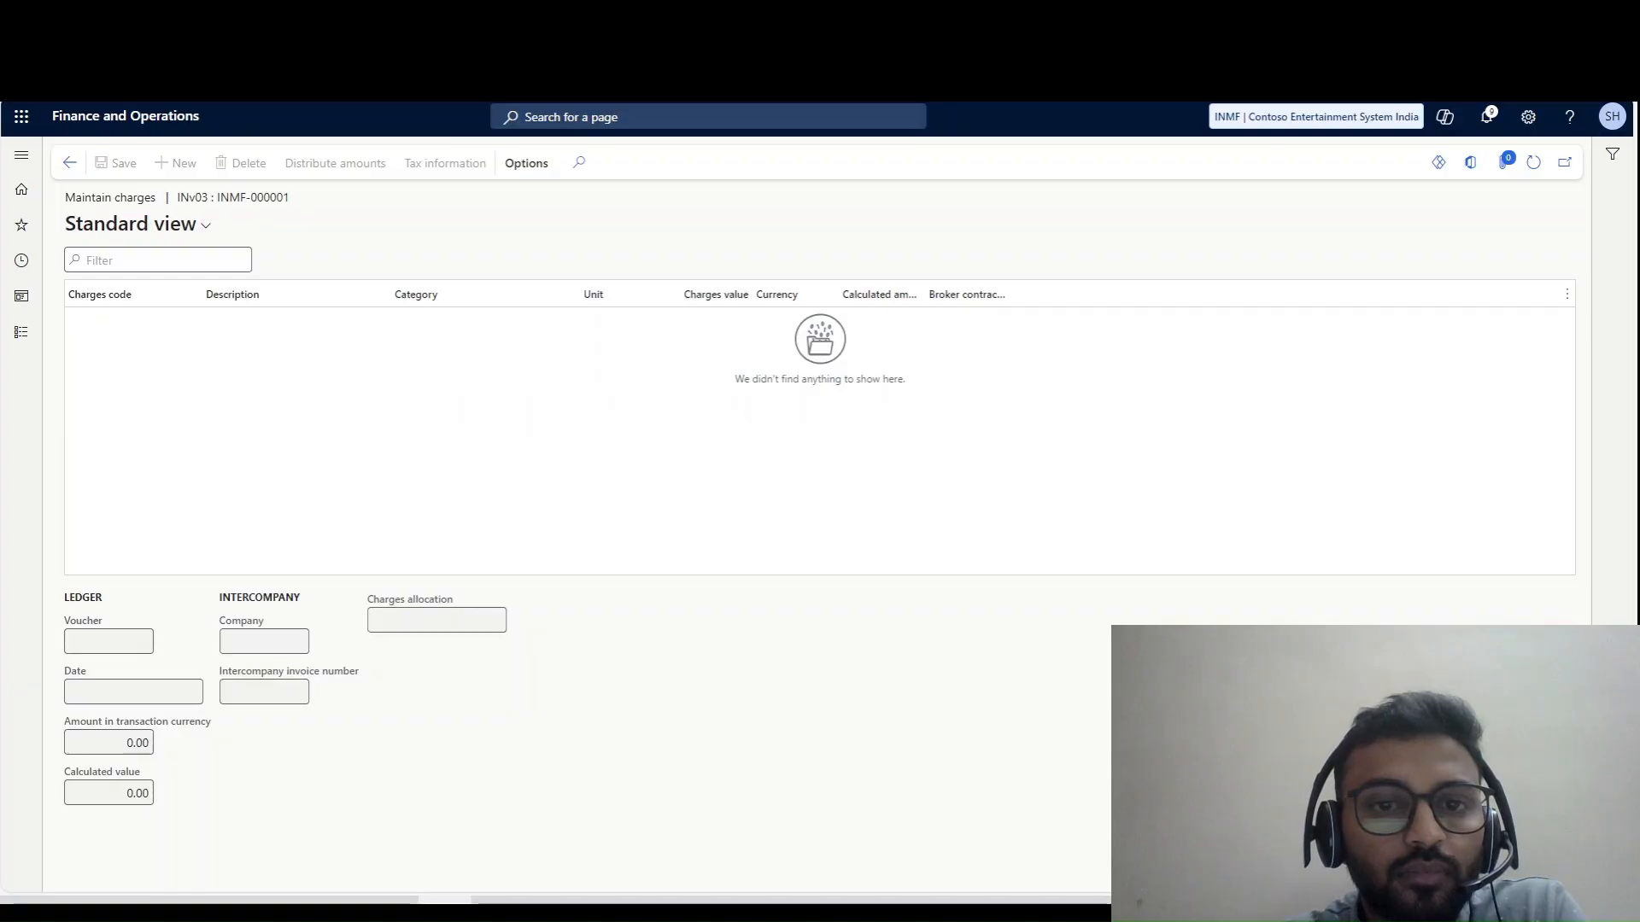
{"action": "left_click", "coordinate": [70, 162]}
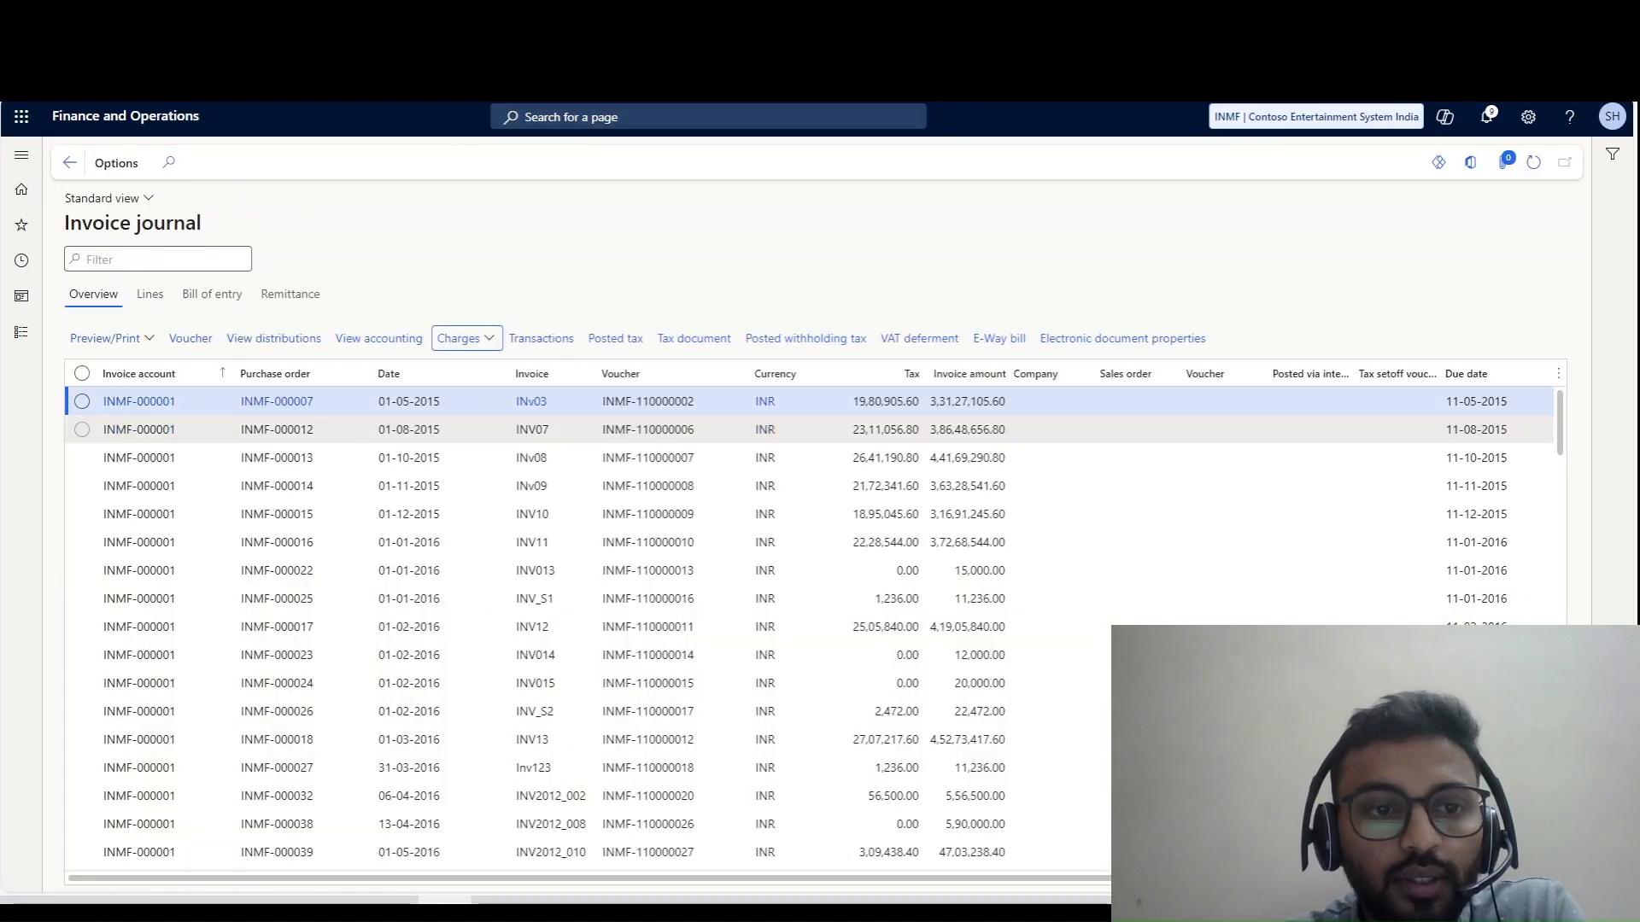
- Sort the invoices by date from newest to oldest and view the header charges of the newest one, Inv001
{"action": "left_click", "coordinate": [418, 373]}
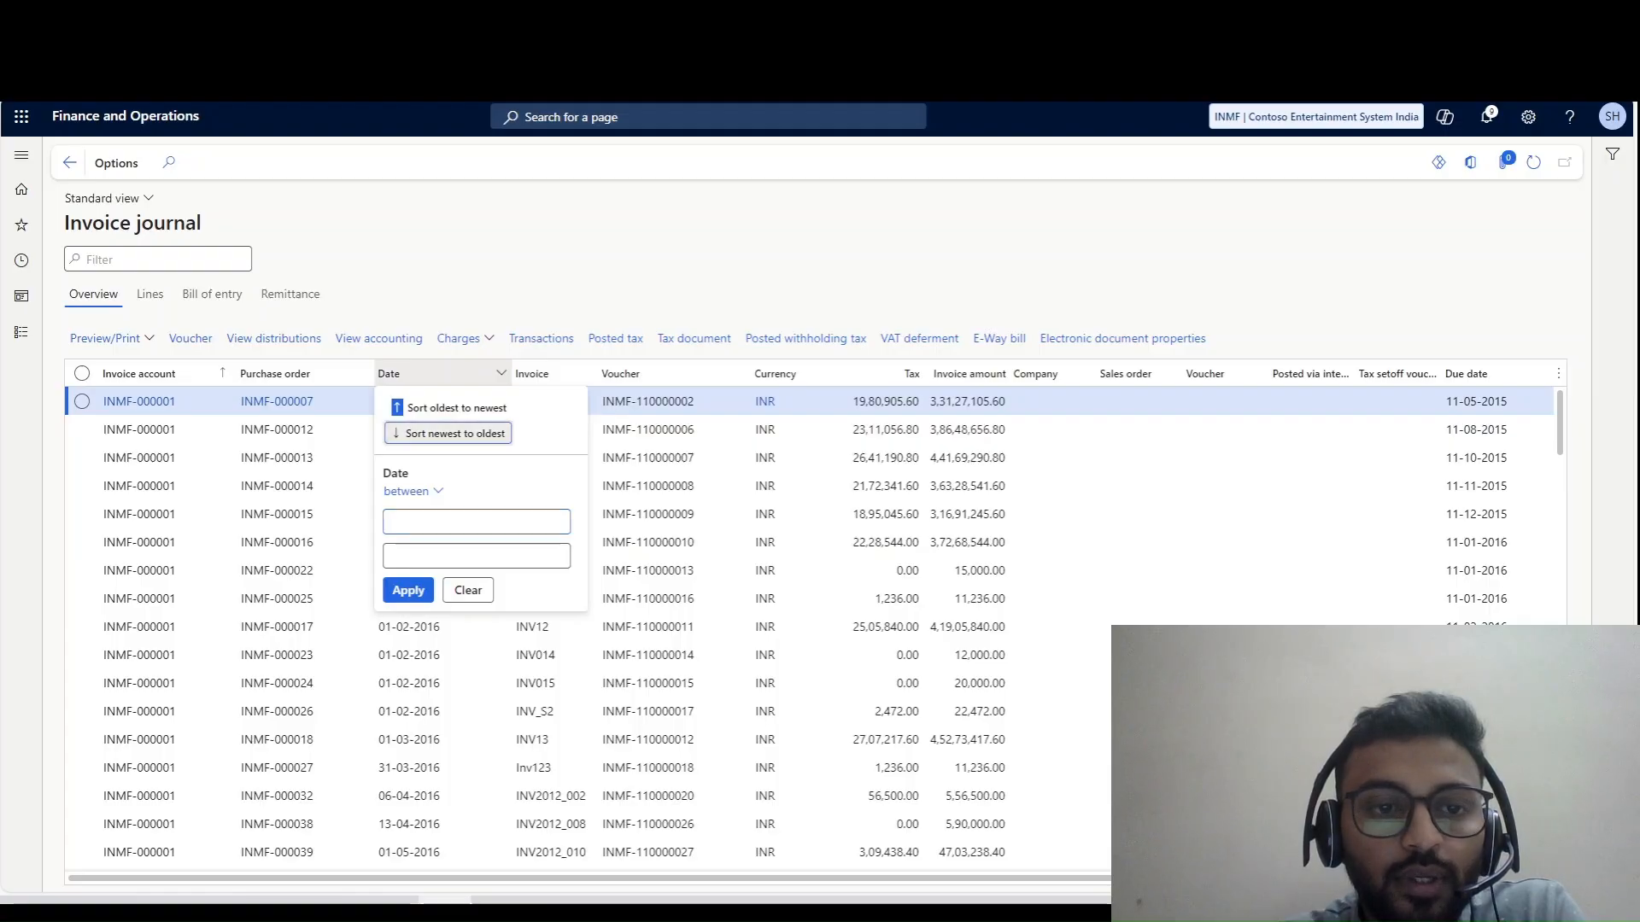
{"action": "left_click", "coordinate": [449, 433]}
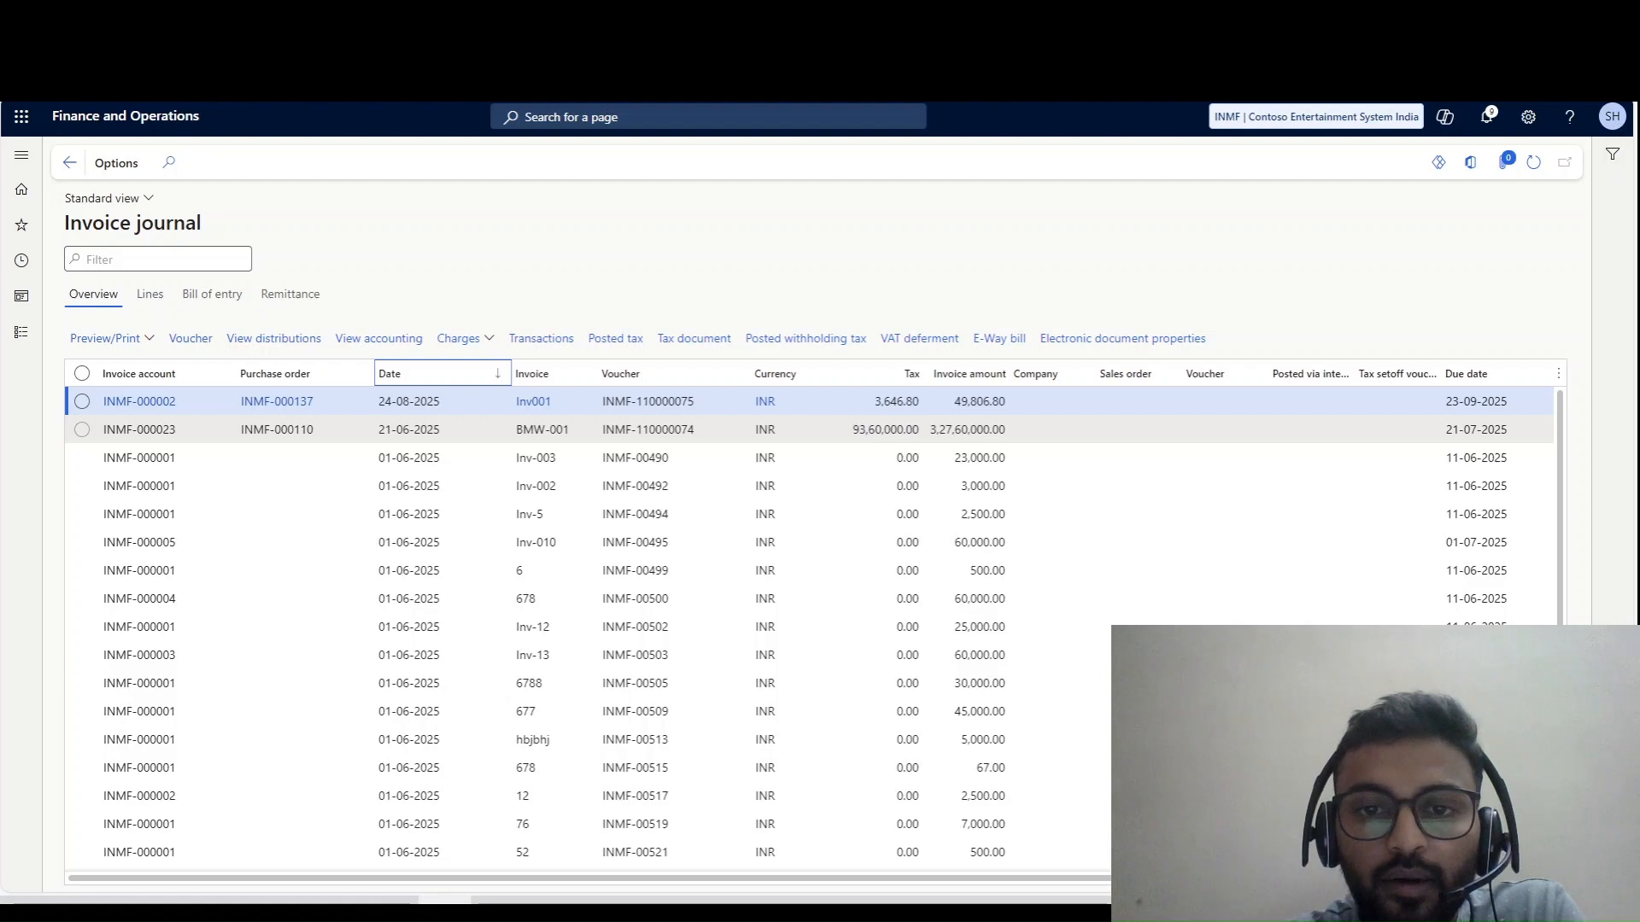
{"action": "left_click", "coordinate": [882, 401]}
{"action": "left_click", "coordinate": [465, 339]}
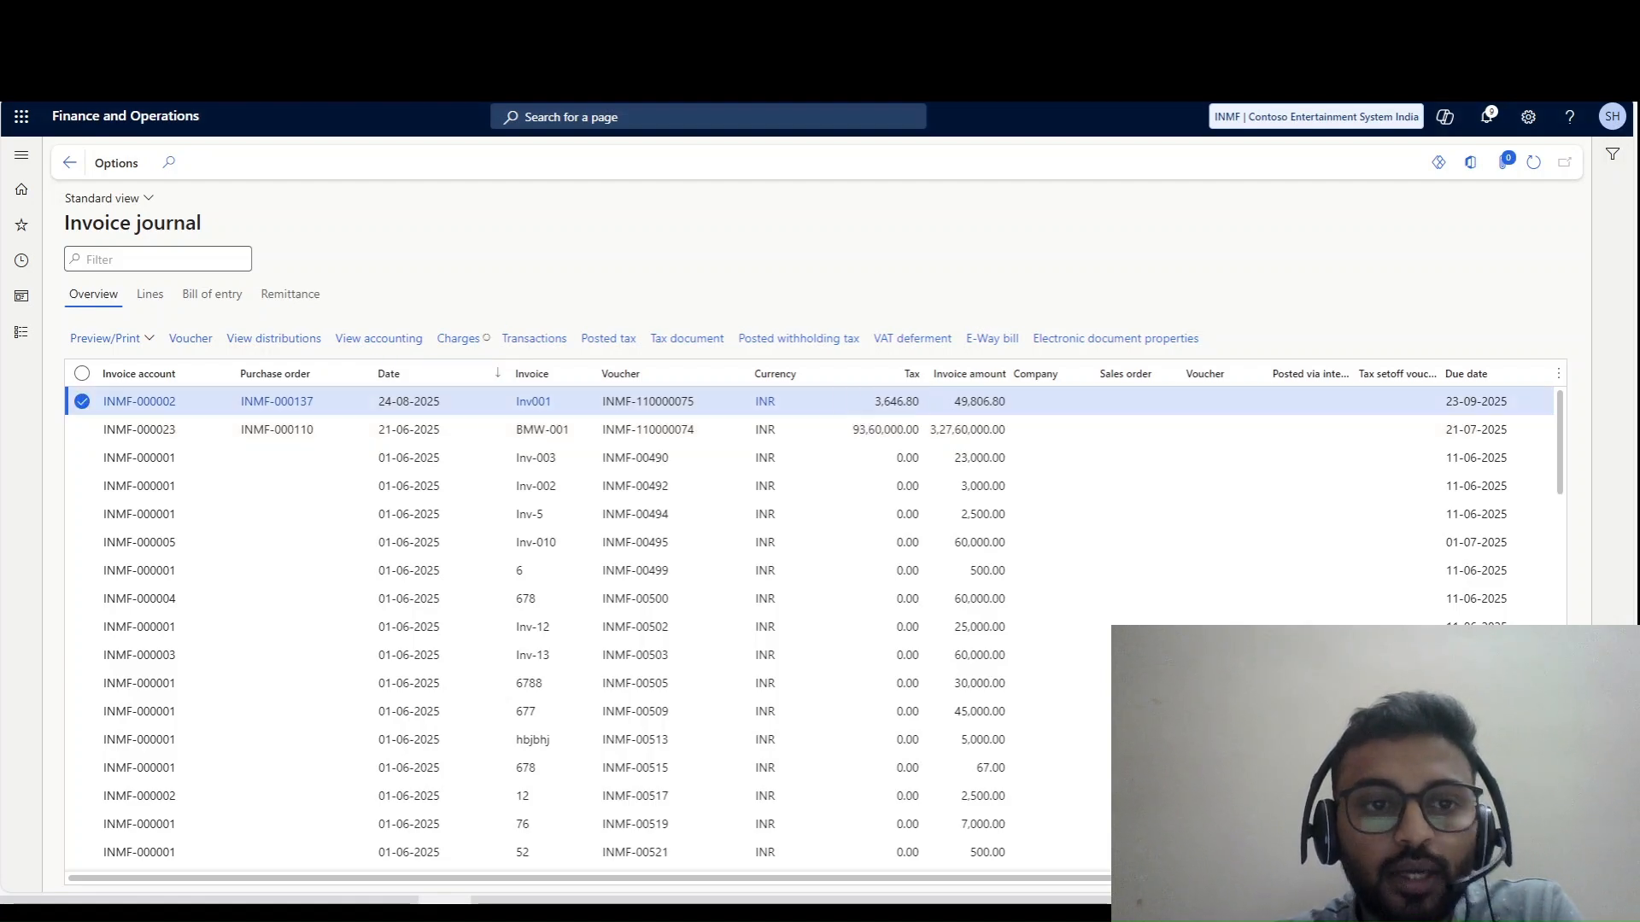
{"action": "left_click", "coordinate": [459, 364]}
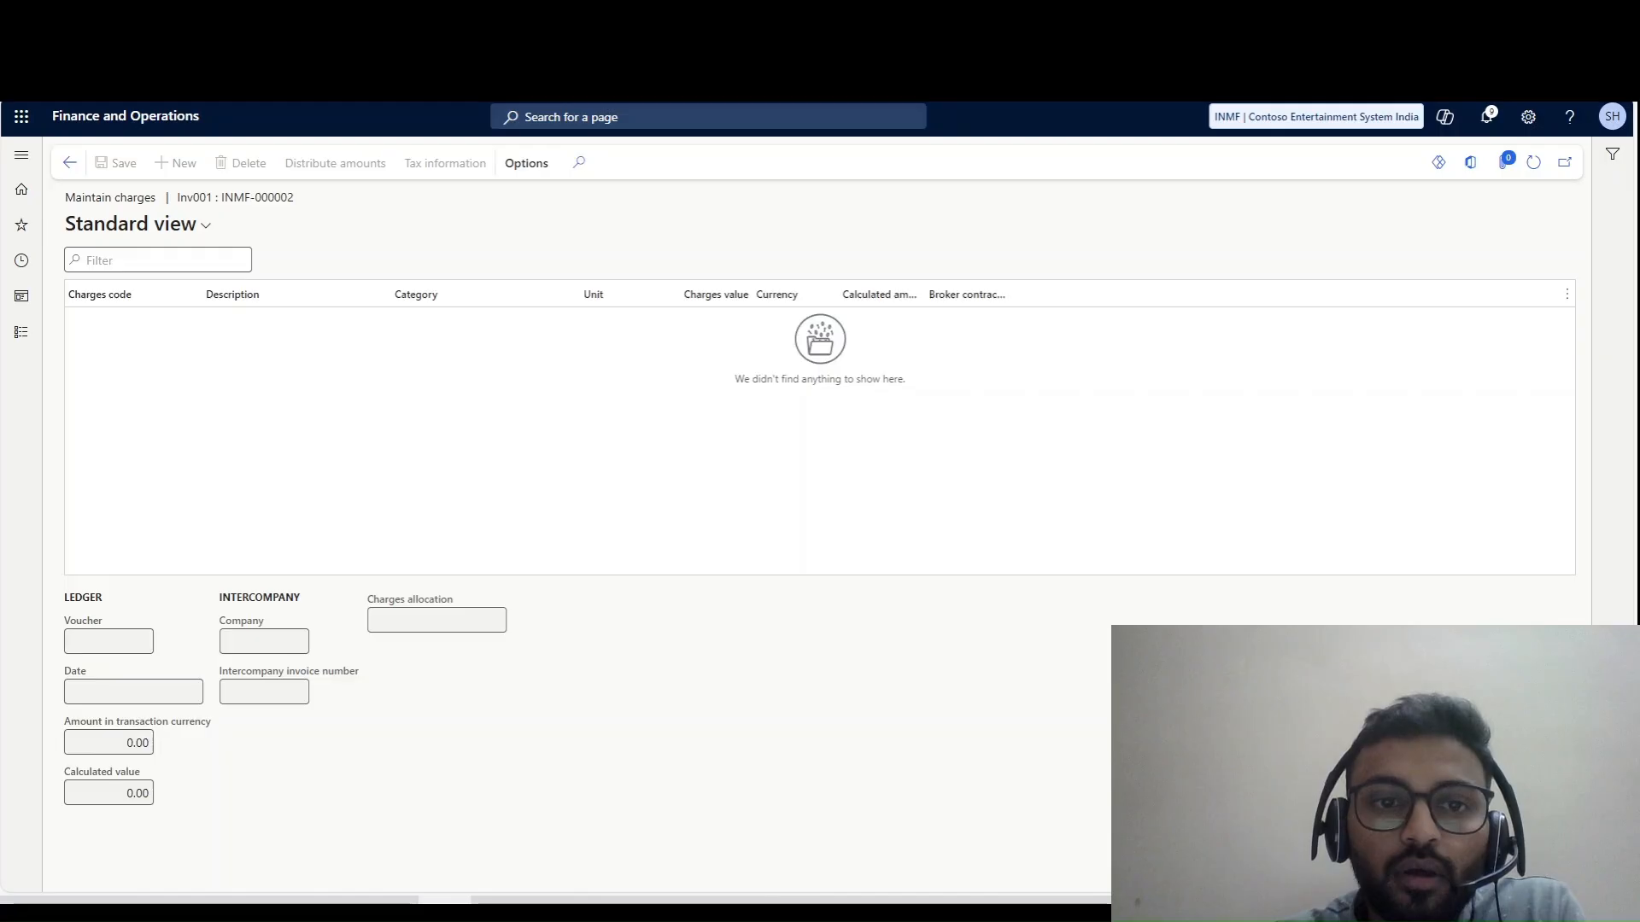
{"action": "key", "text": "Escape"}
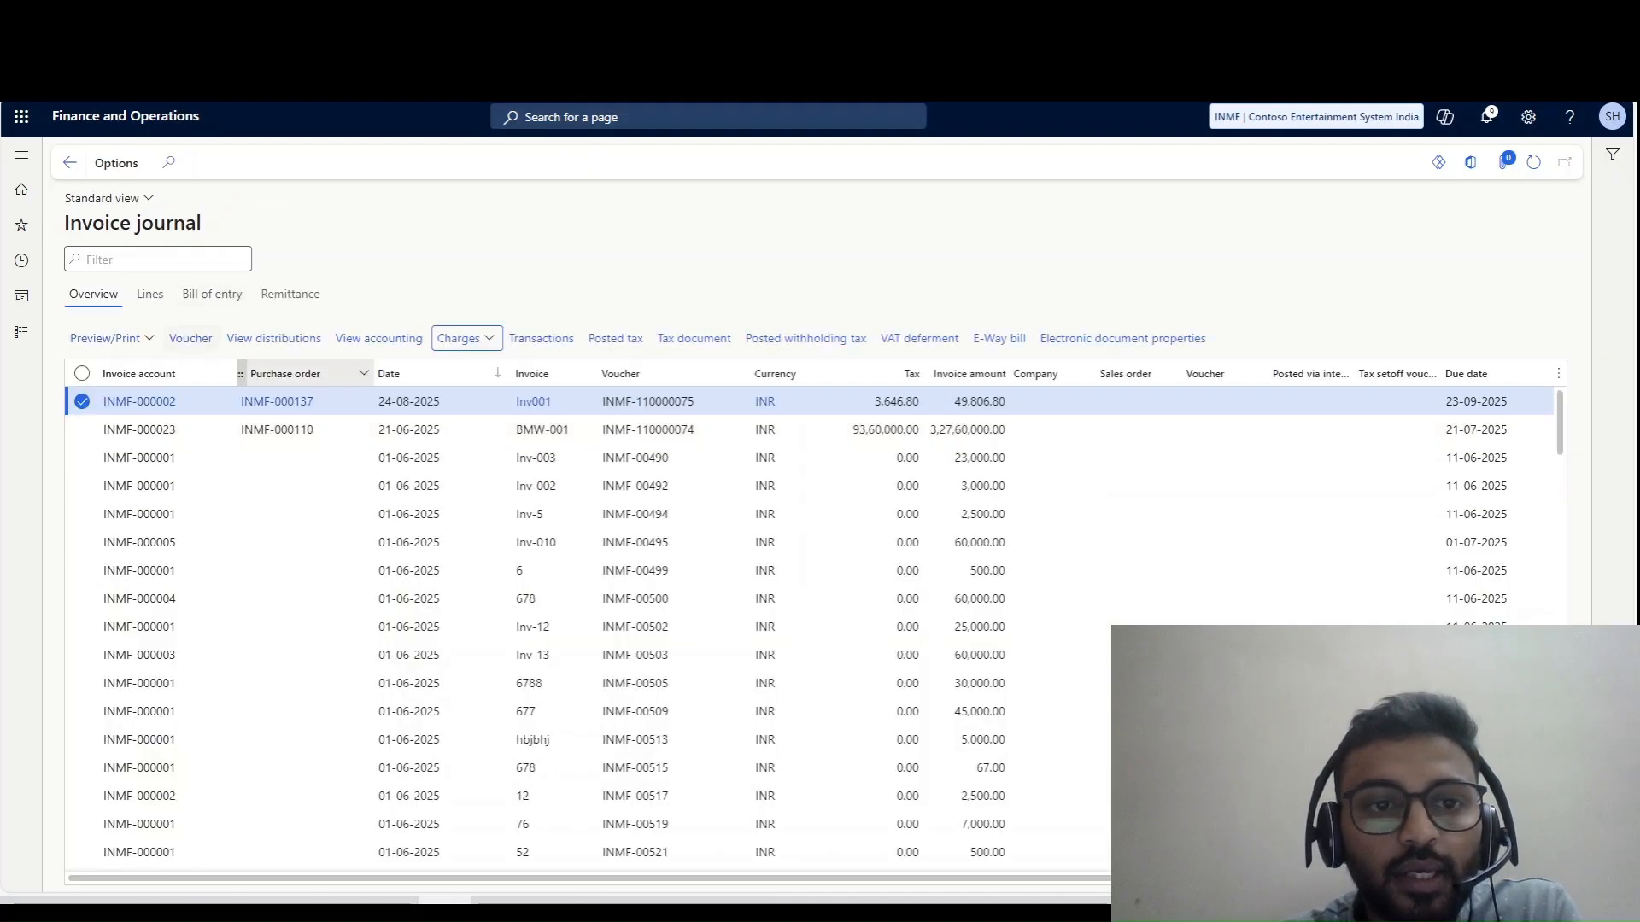
- Review the line charges of item 1104 on invoice Inv001, and look over its lines for items 1105 and 1109
{"action": "left_click", "coordinate": [149, 295]}
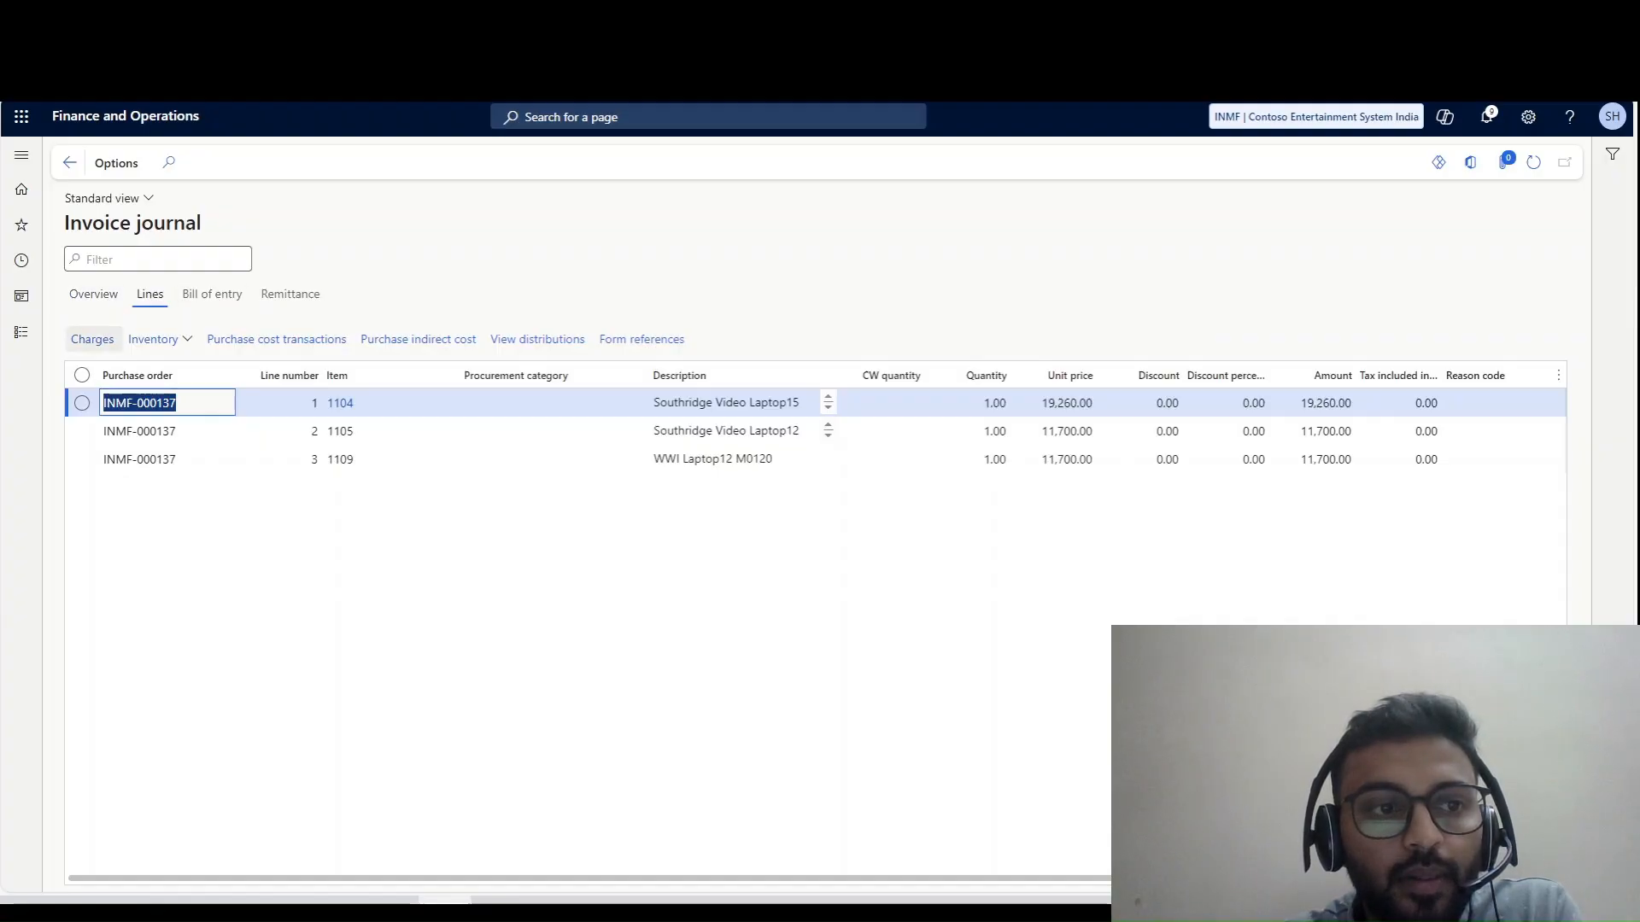
{"action": "left_click", "coordinate": [92, 340]}
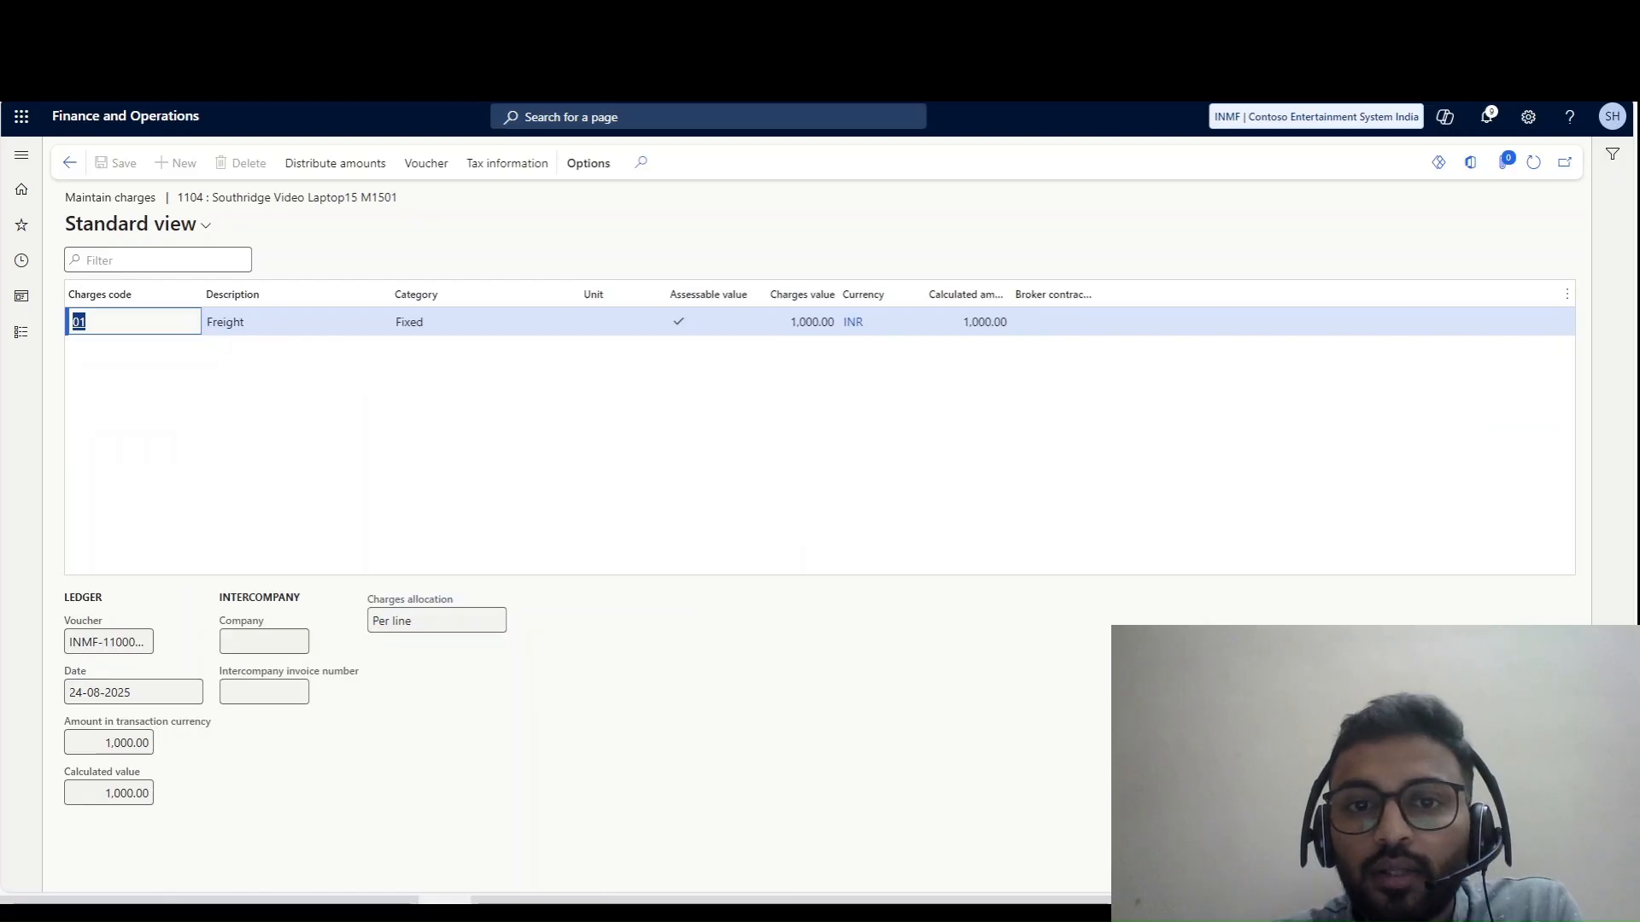
{"action": "left_click", "coordinate": [795, 322]}
{"action": "left_click", "coordinate": [70, 162]}
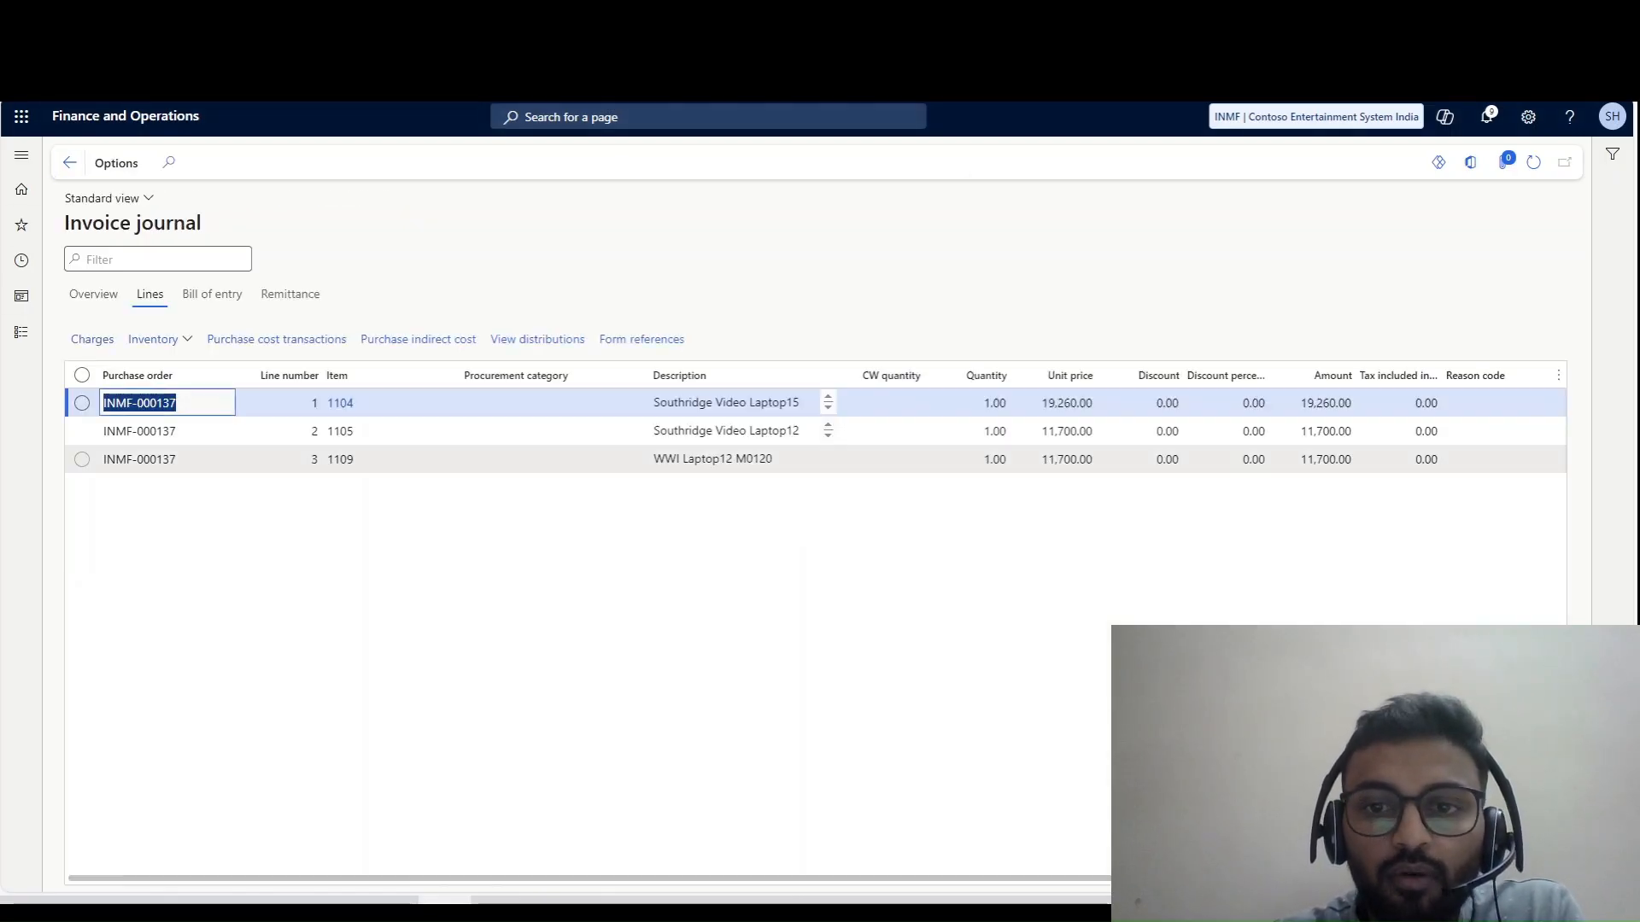
{"action": "left_click", "coordinate": [1047, 431]}
{"action": "left_click", "coordinate": [1069, 461]}
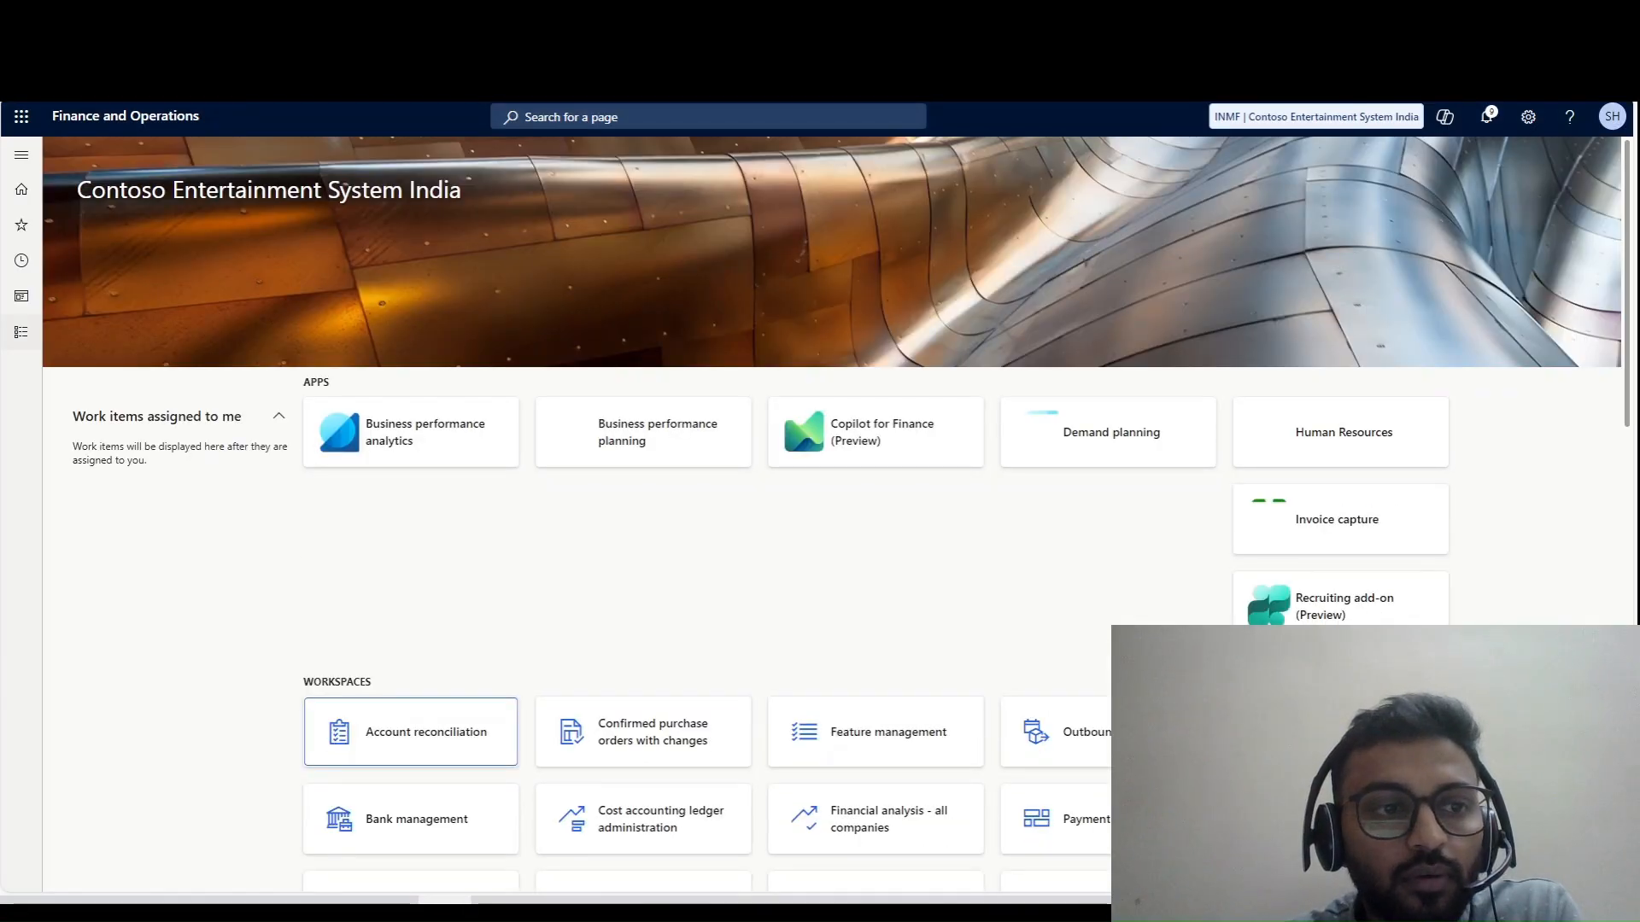
- Reopen the Invoice journal from the Accounts payable invoice enquiries and sort it by date from newest to oldest
{"action": "left_click", "coordinate": [21, 332]}
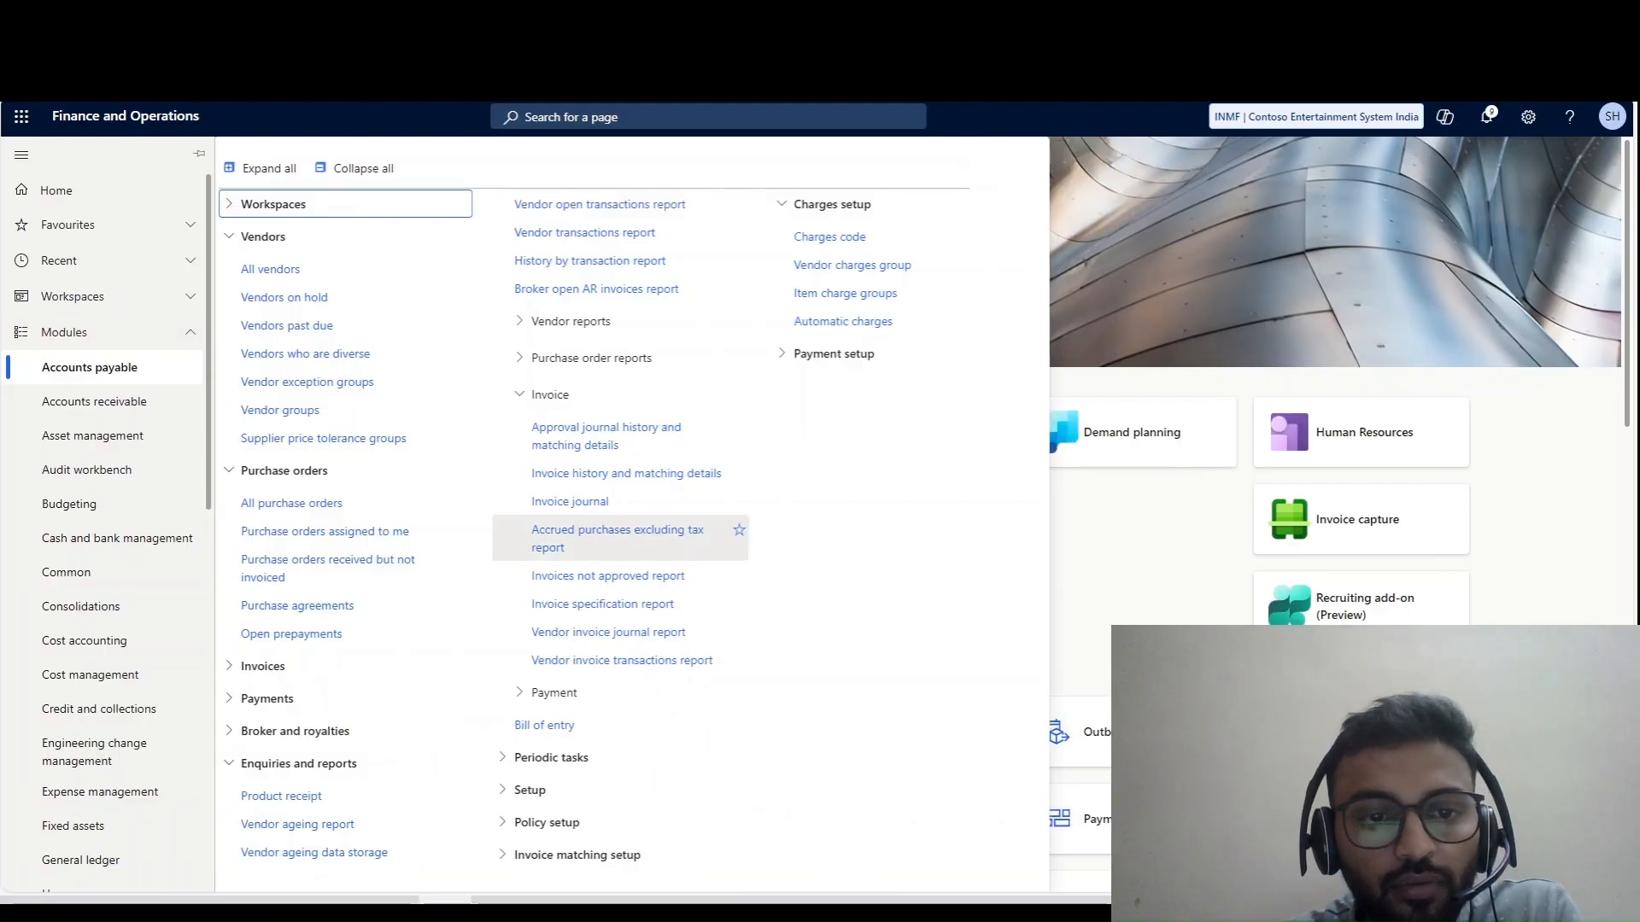
{"action": "left_click", "coordinate": [596, 502]}
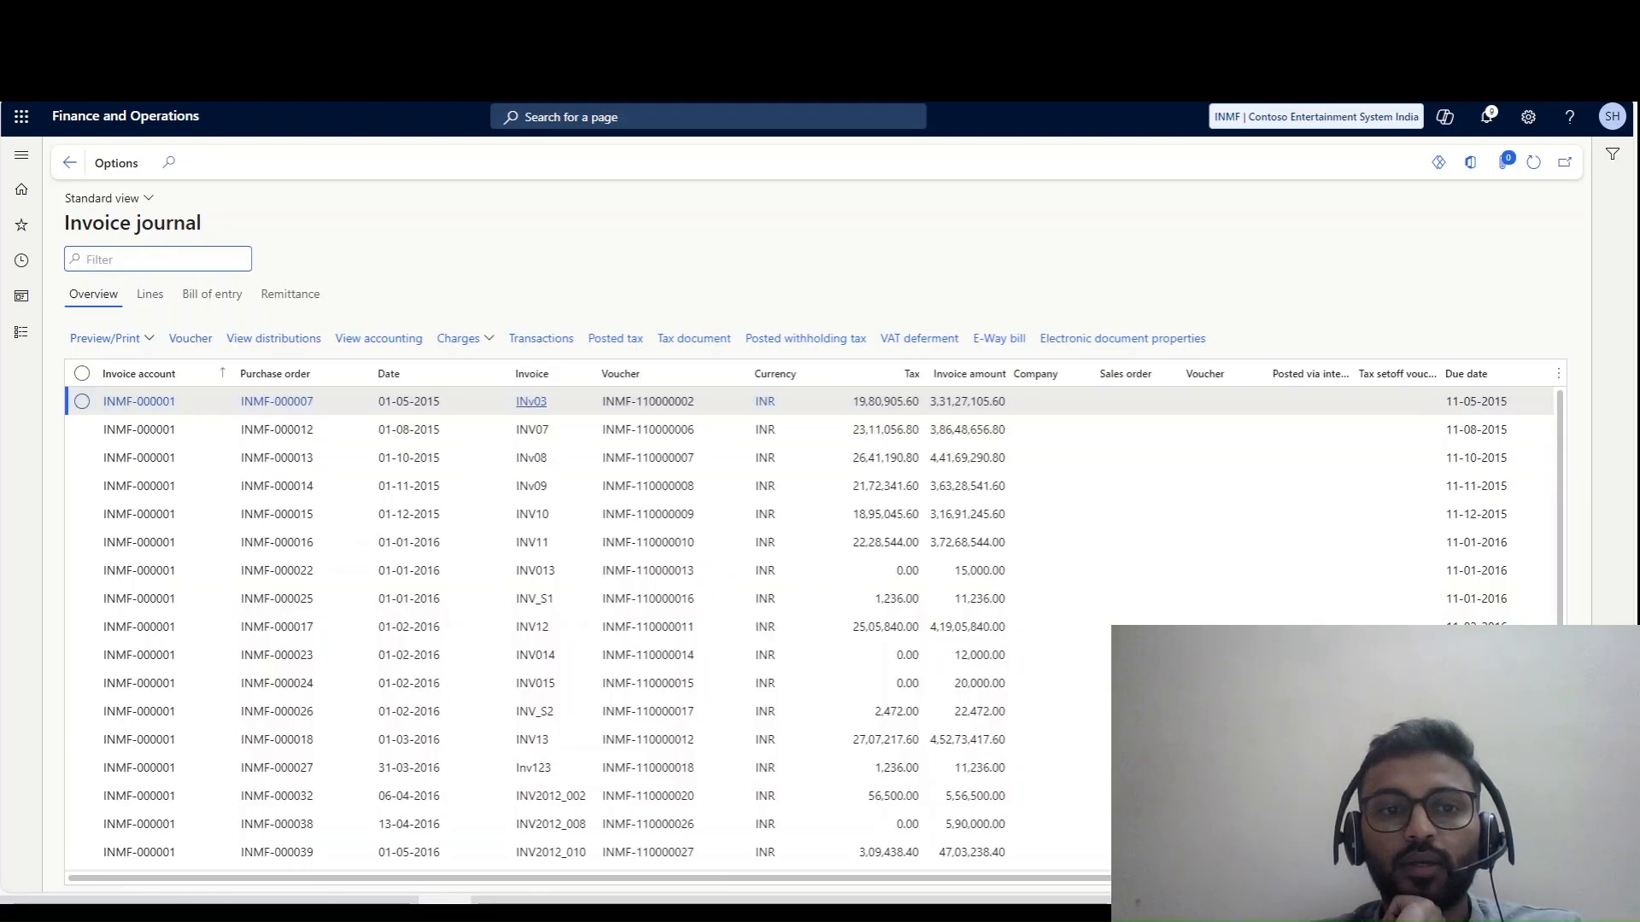
{"action": "left_click", "coordinate": [401, 373]}
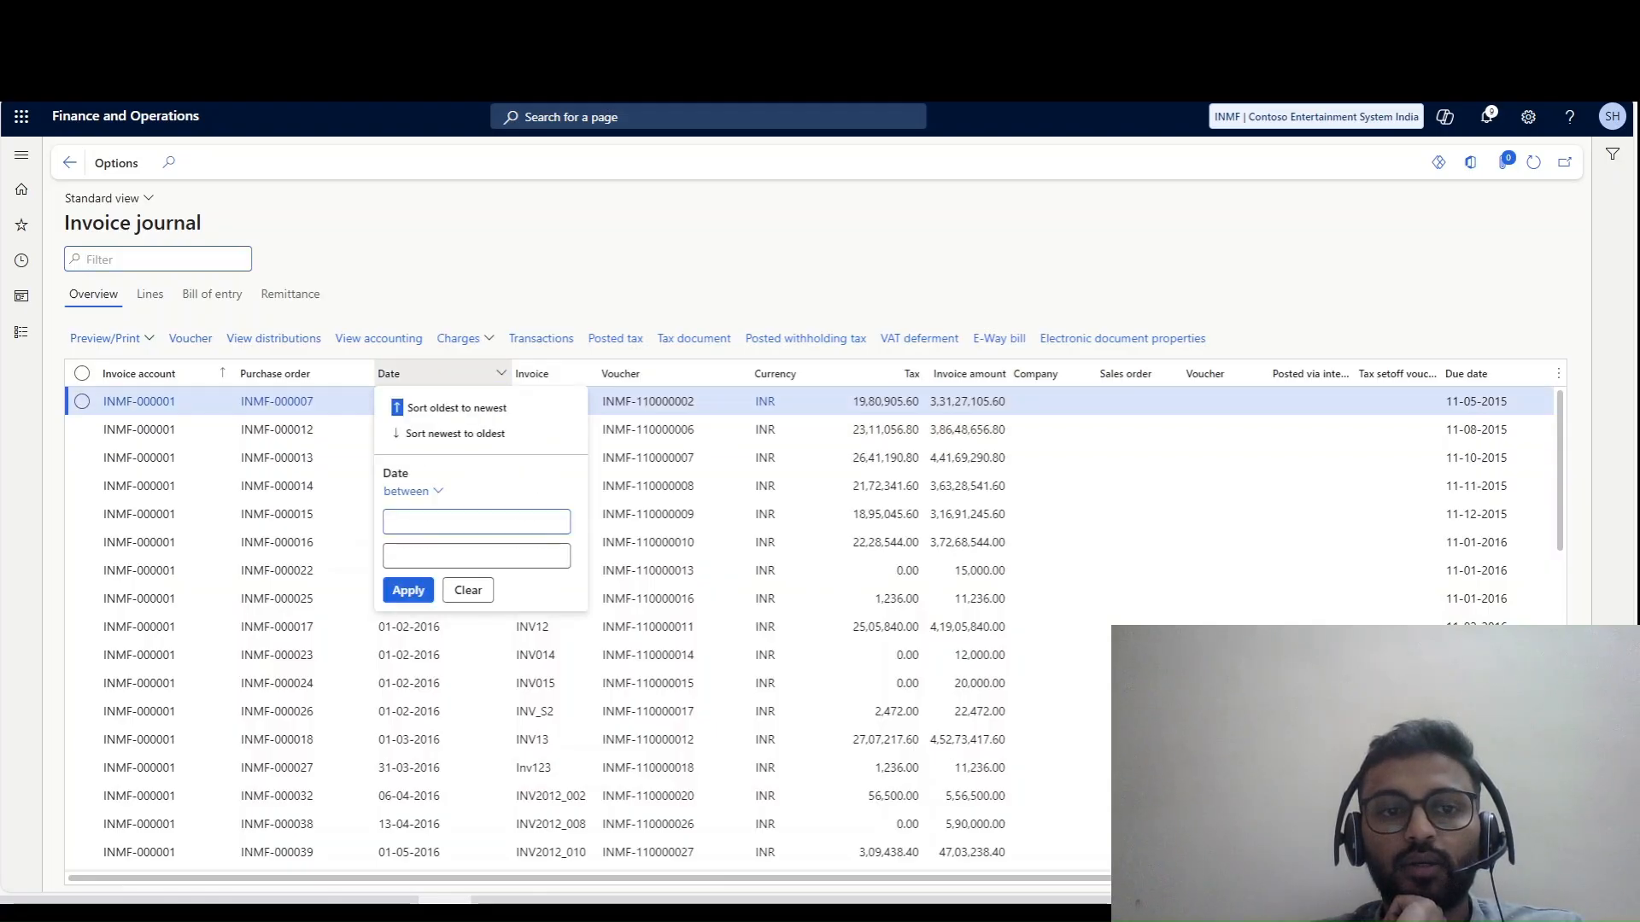
{"action": "left_click", "coordinate": [449, 433]}
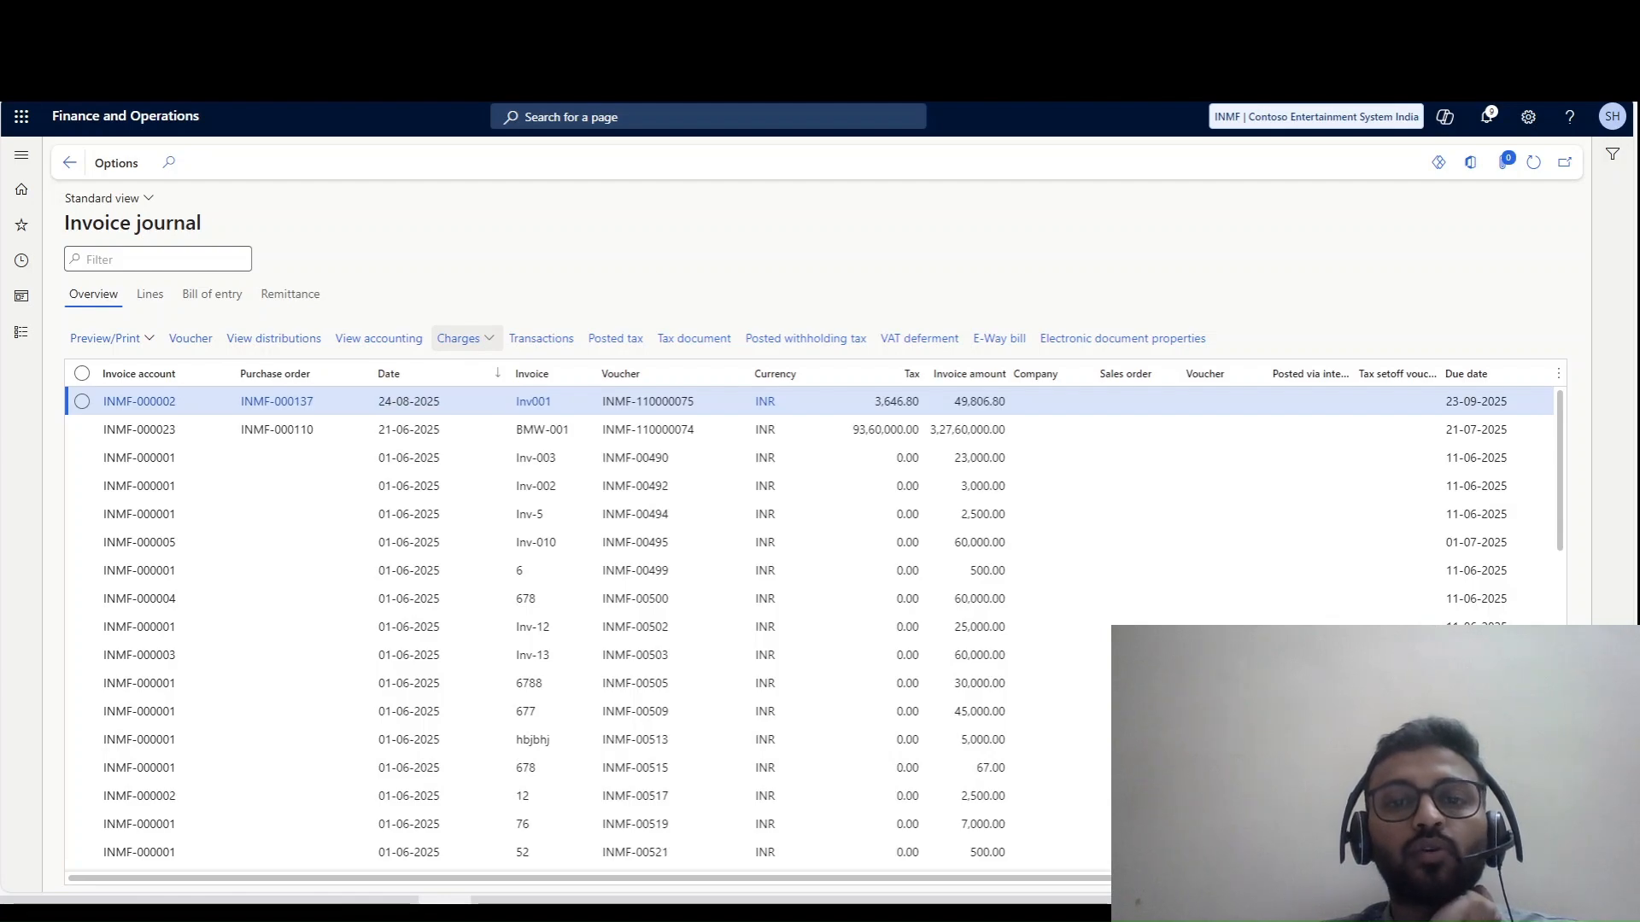
- Start a charges adjustment for invoice Inv001 and select charges code 07, Third Party charges
{"action": "left_click", "coordinate": [458, 338]}
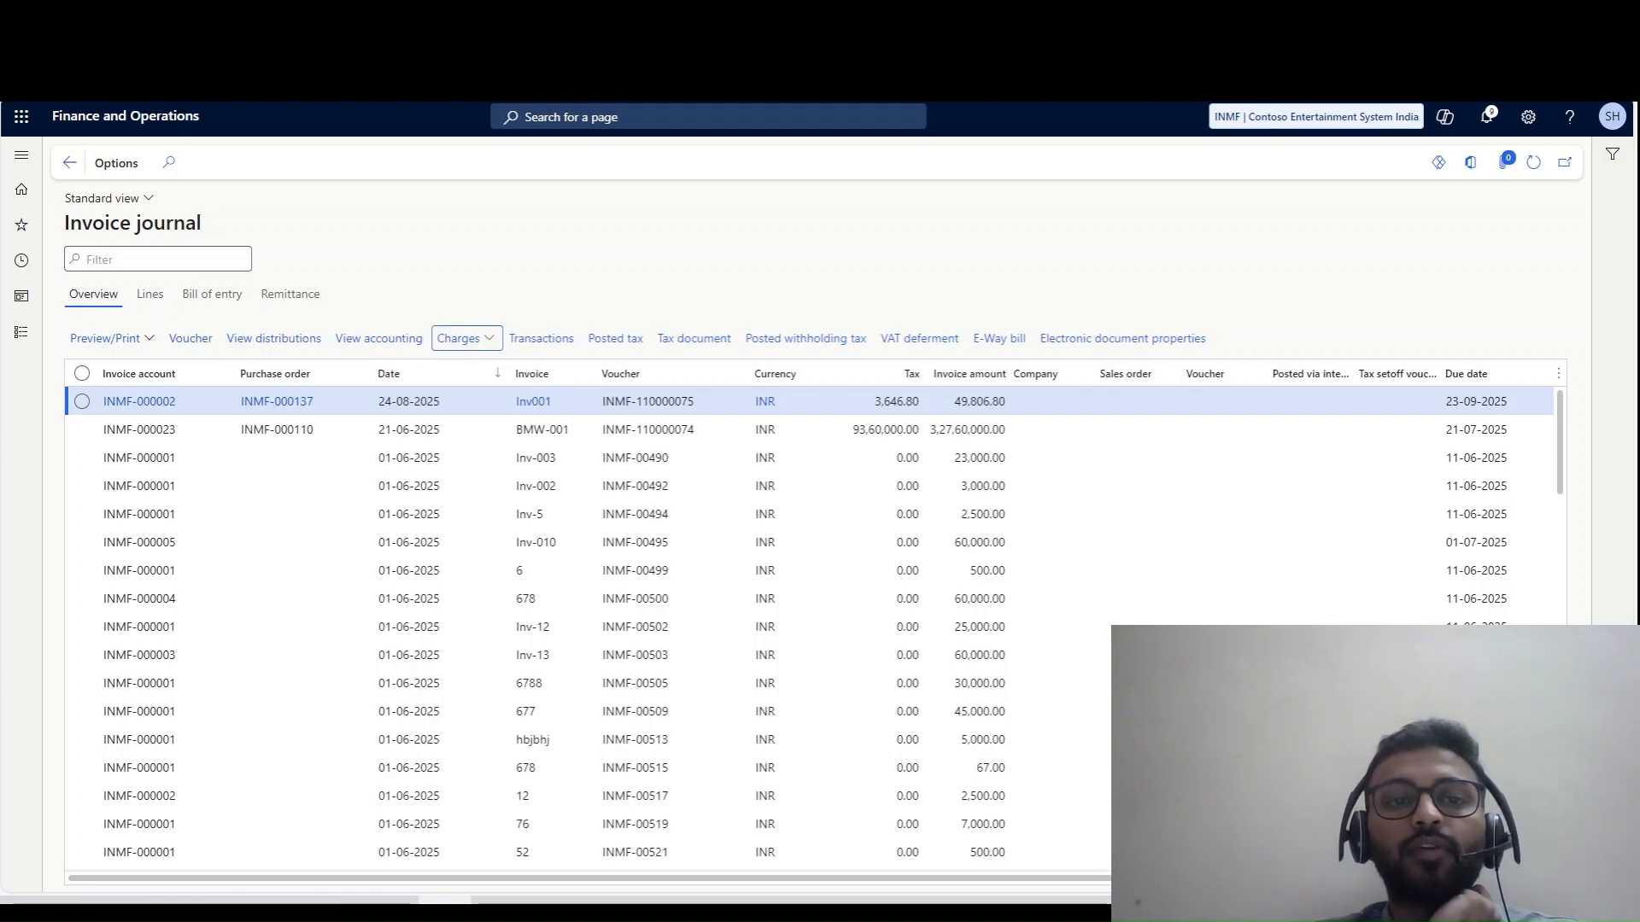
{"action": "left_click", "coordinate": [462, 338]}
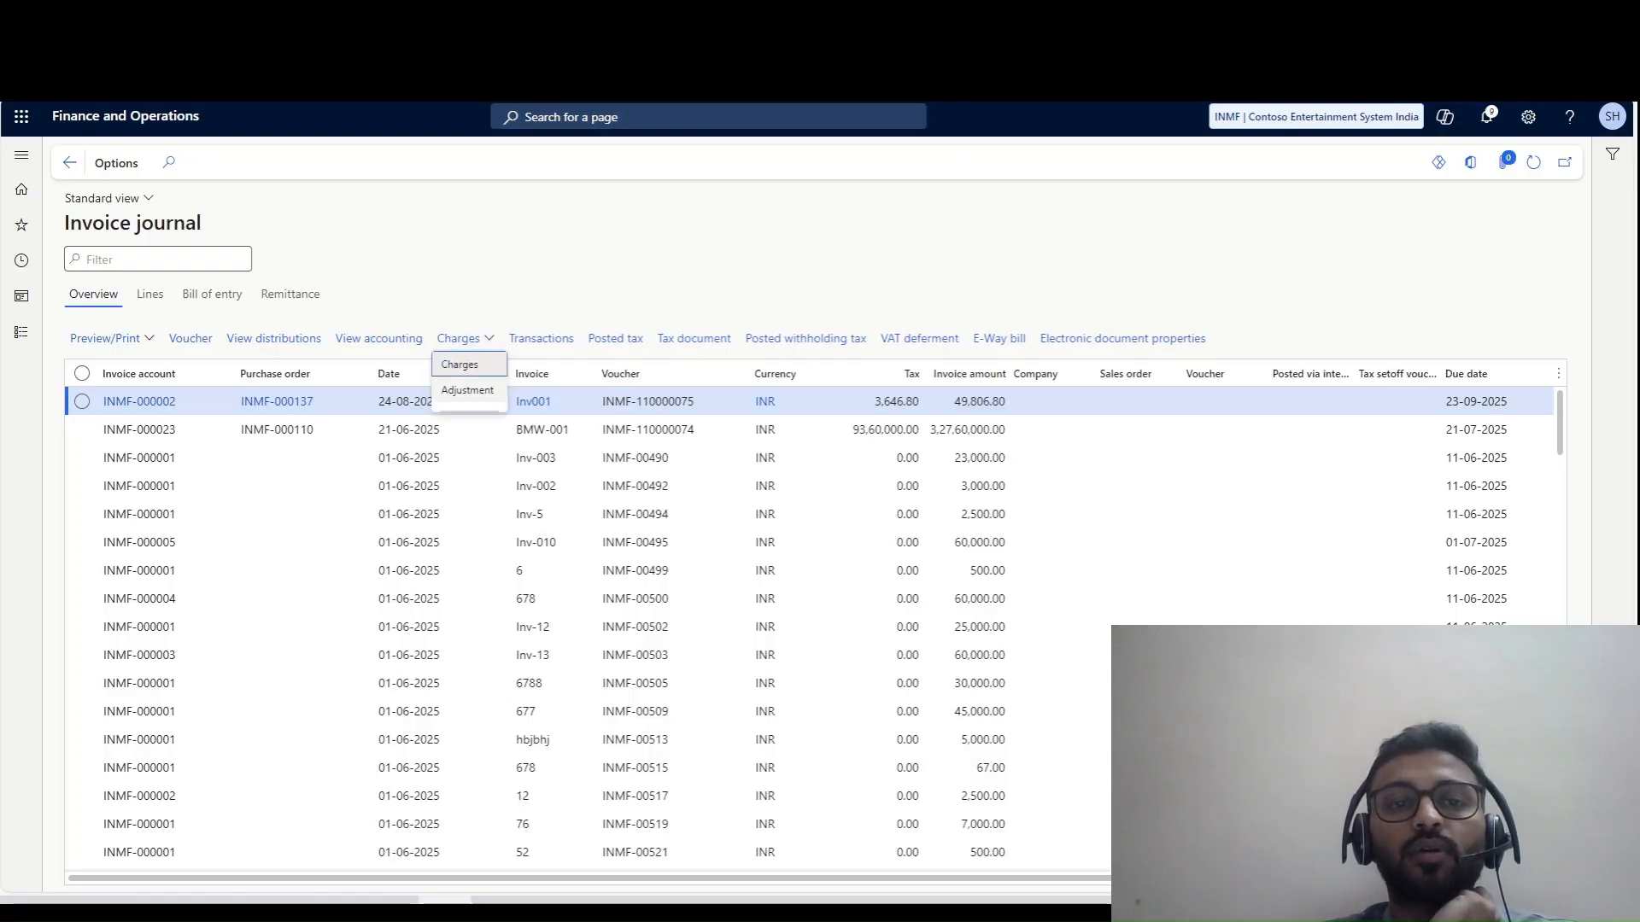
{"action": "left_click", "coordinate": [460, 365]}
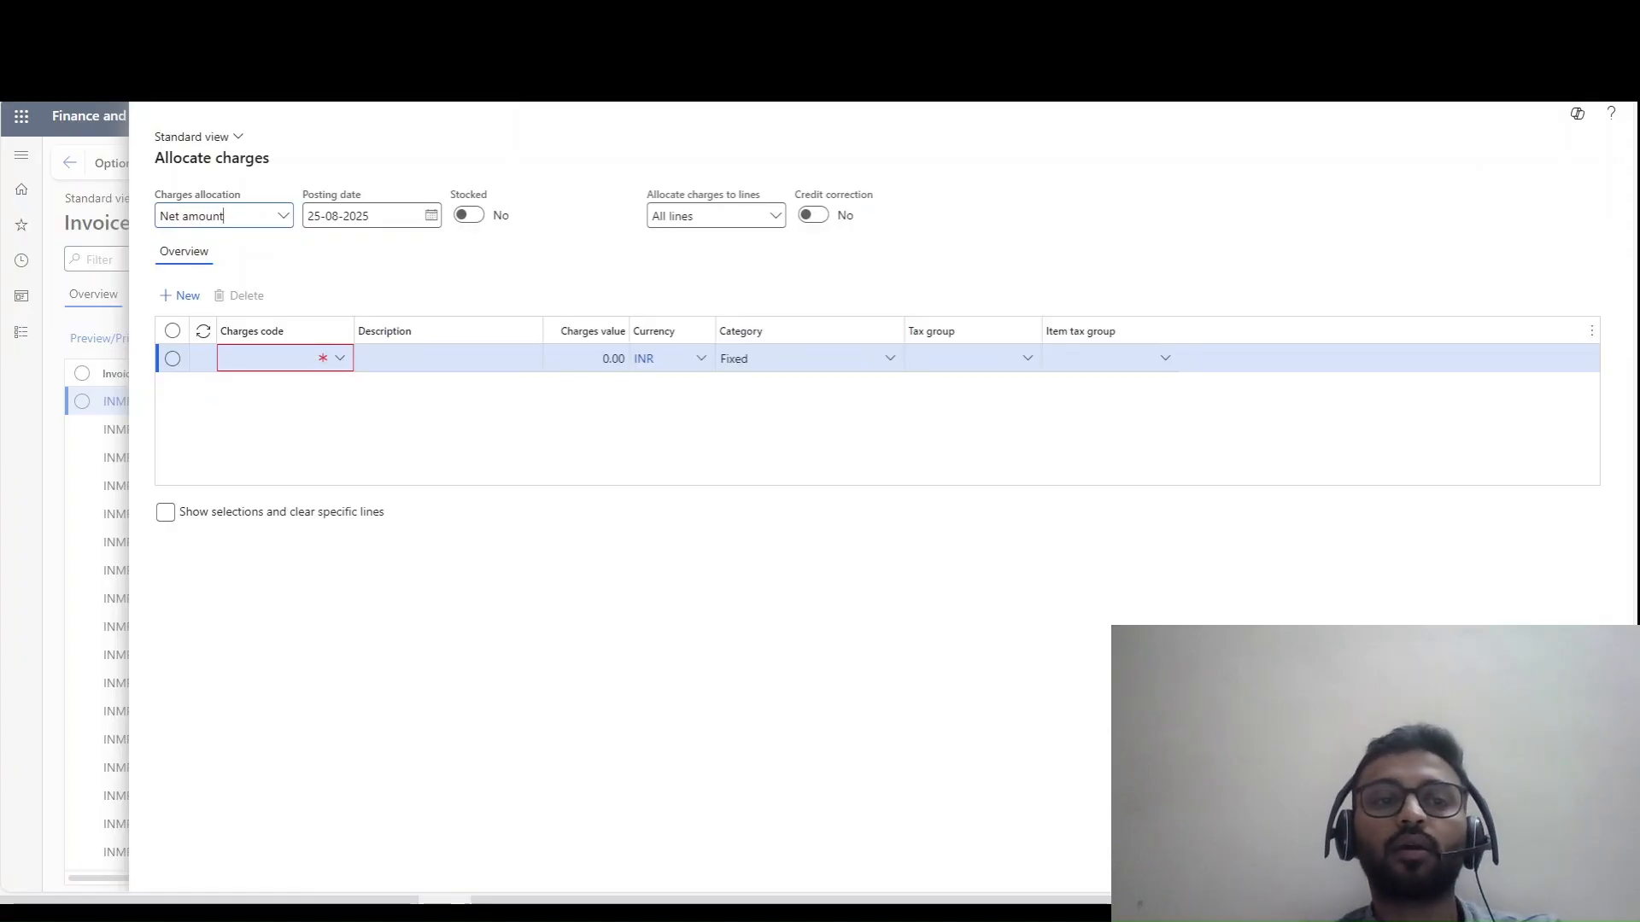
{"action": "left_click", "coordinate": [340, 358]}
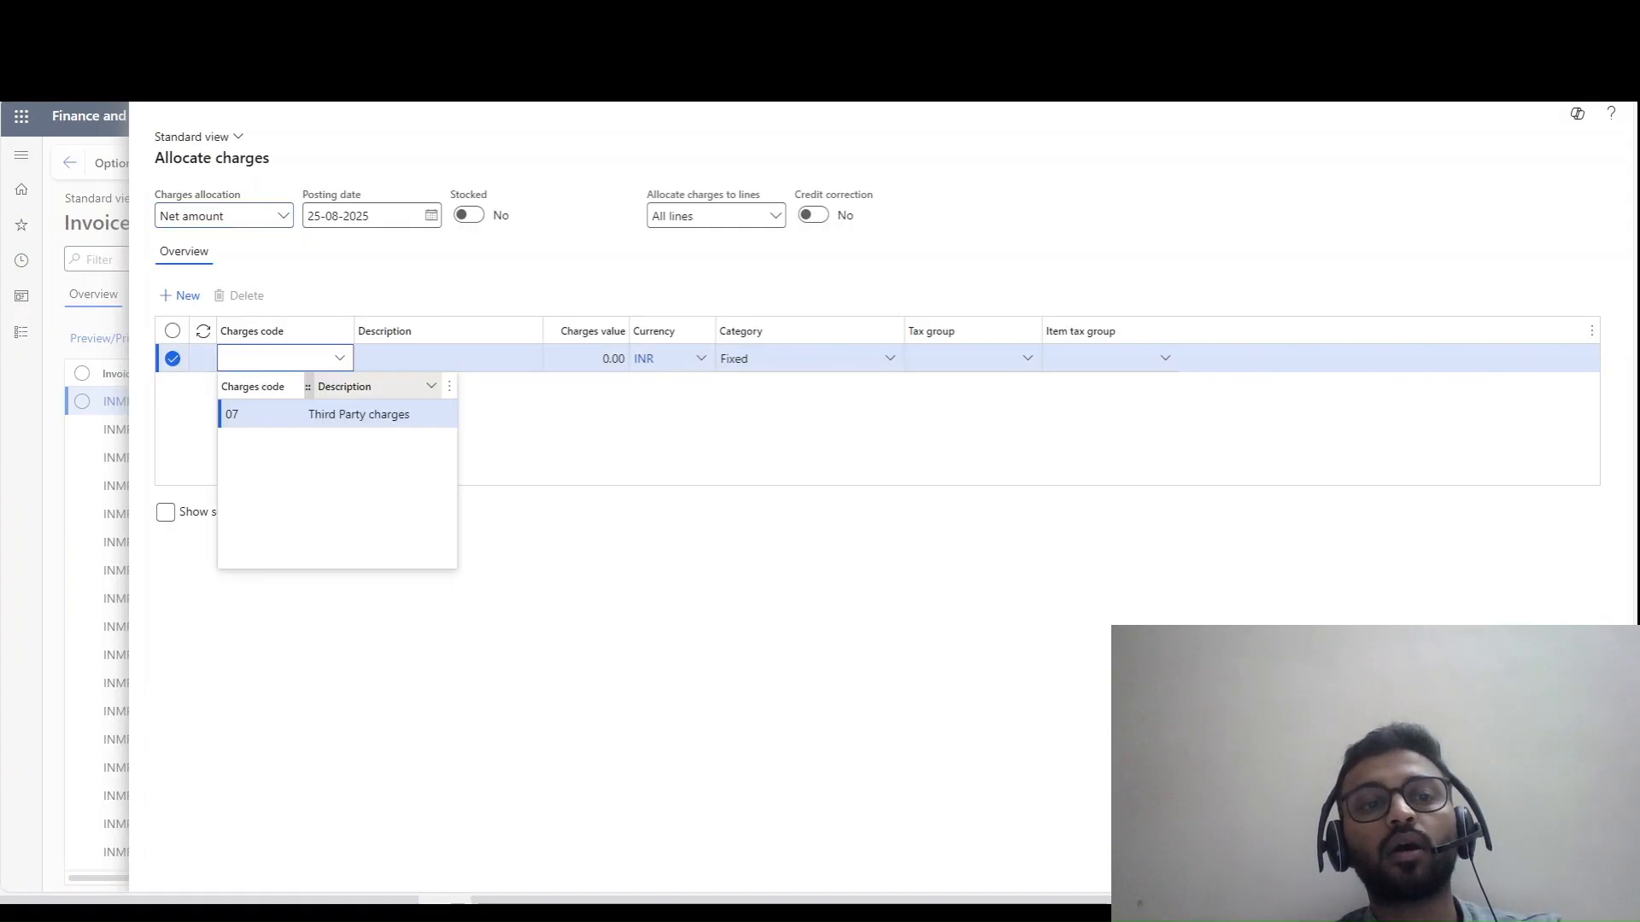
{"action": "key", "text": "Return"}
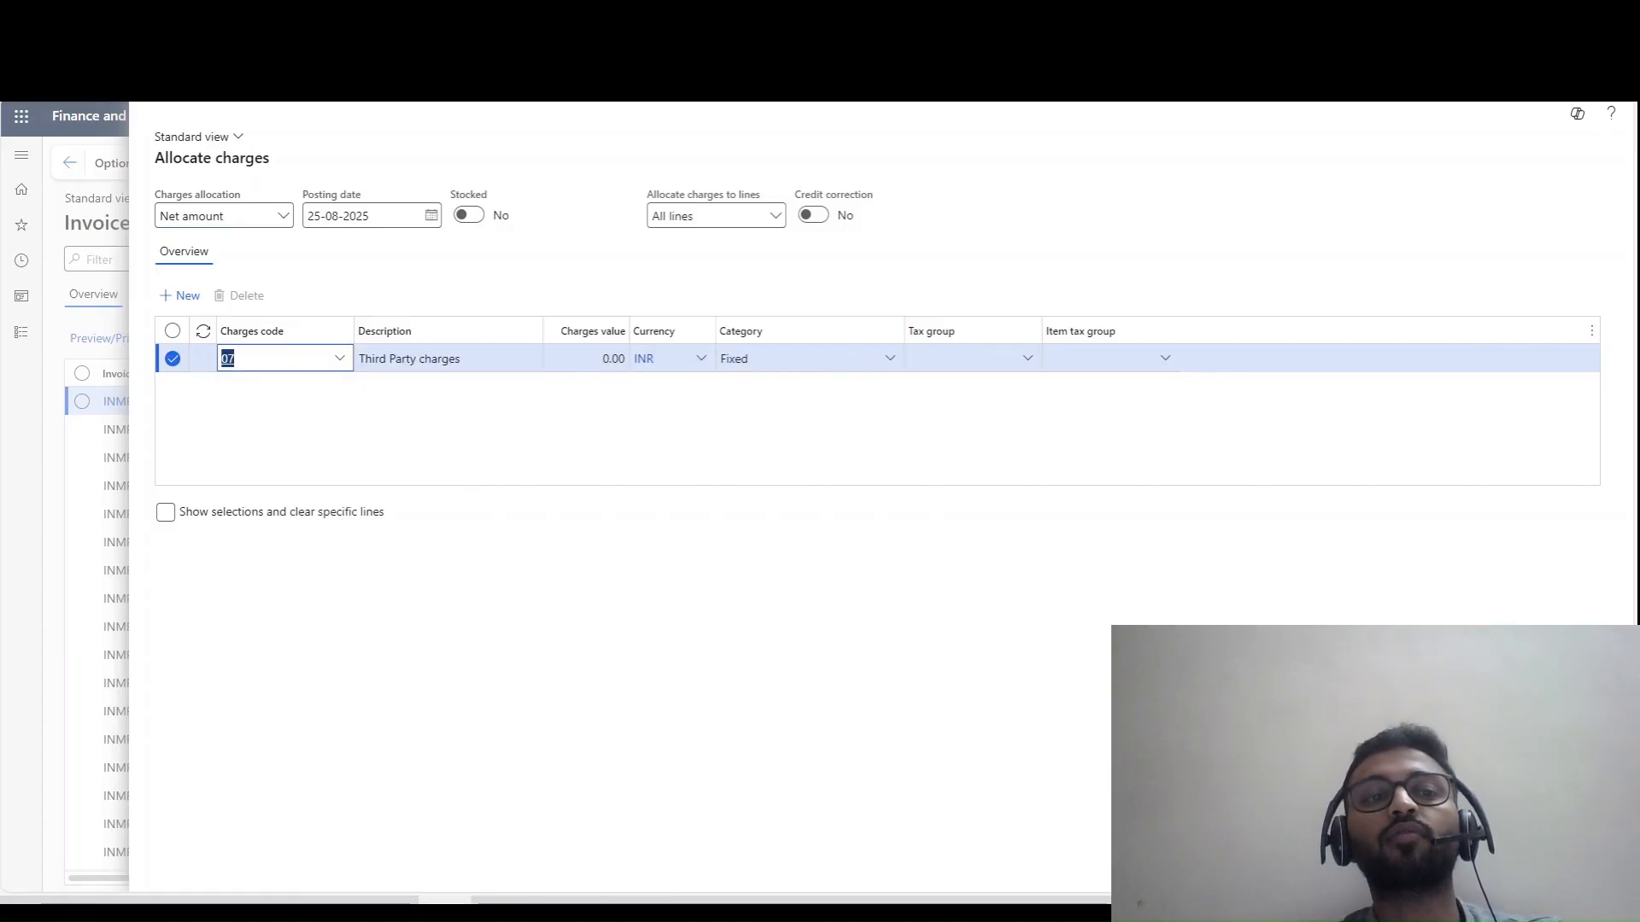
{"action": "key", "text": "Tab"}
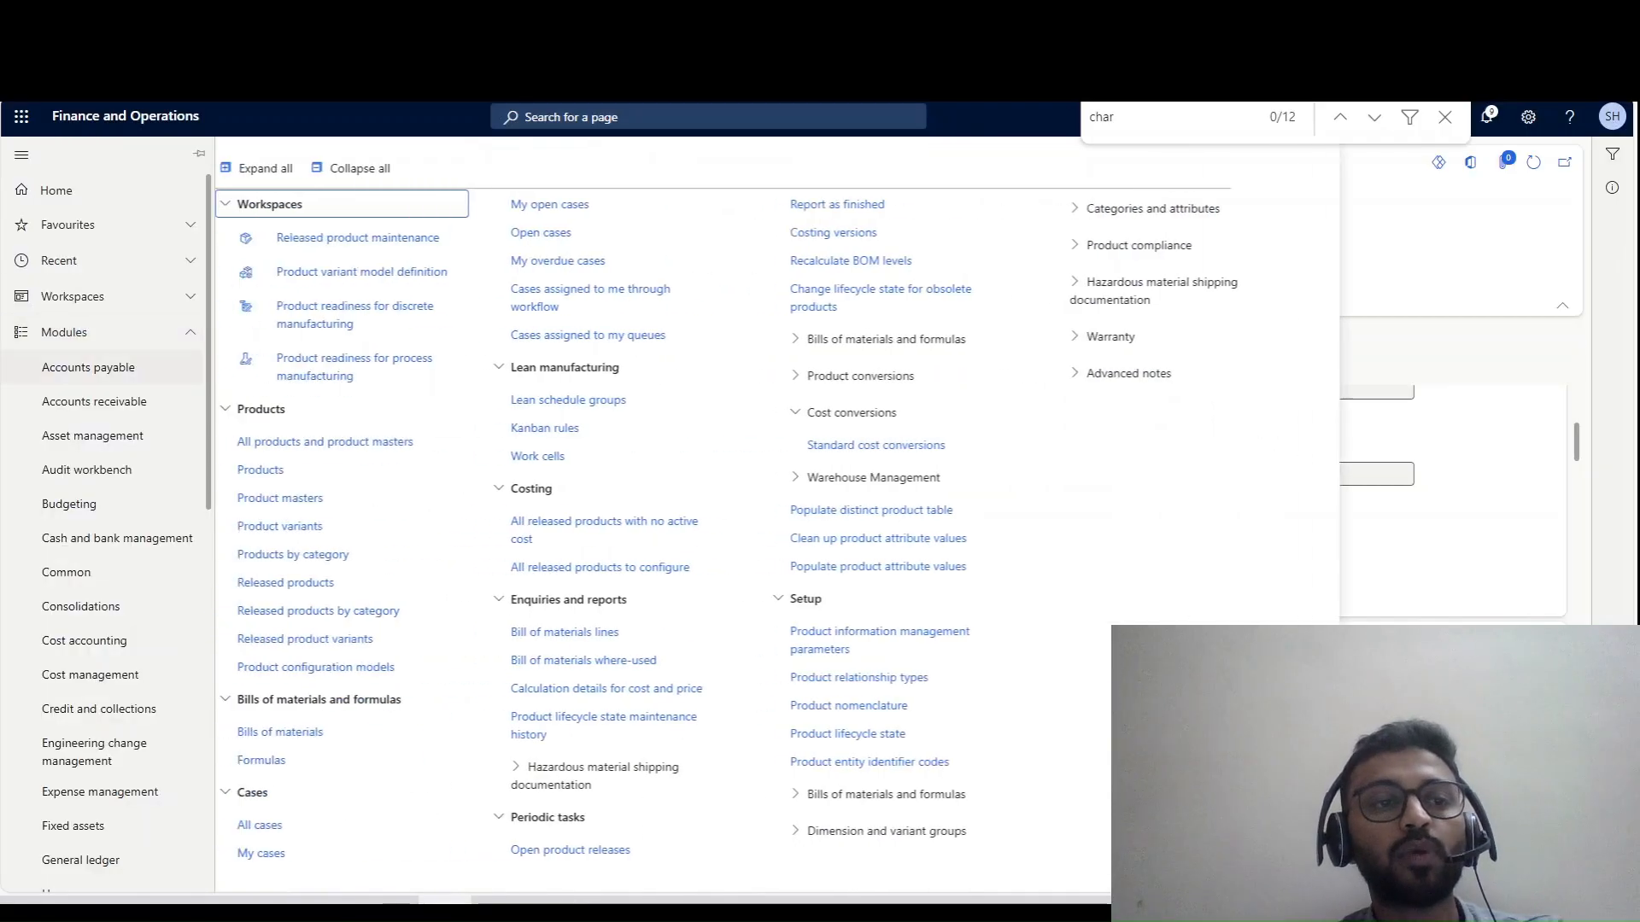
- Open the Accounts payable Charges codes on the other Finance and Operations page and view the setup of code 07, Third Party charges
{"action": "left_click", "coordinate": [88, 367]}
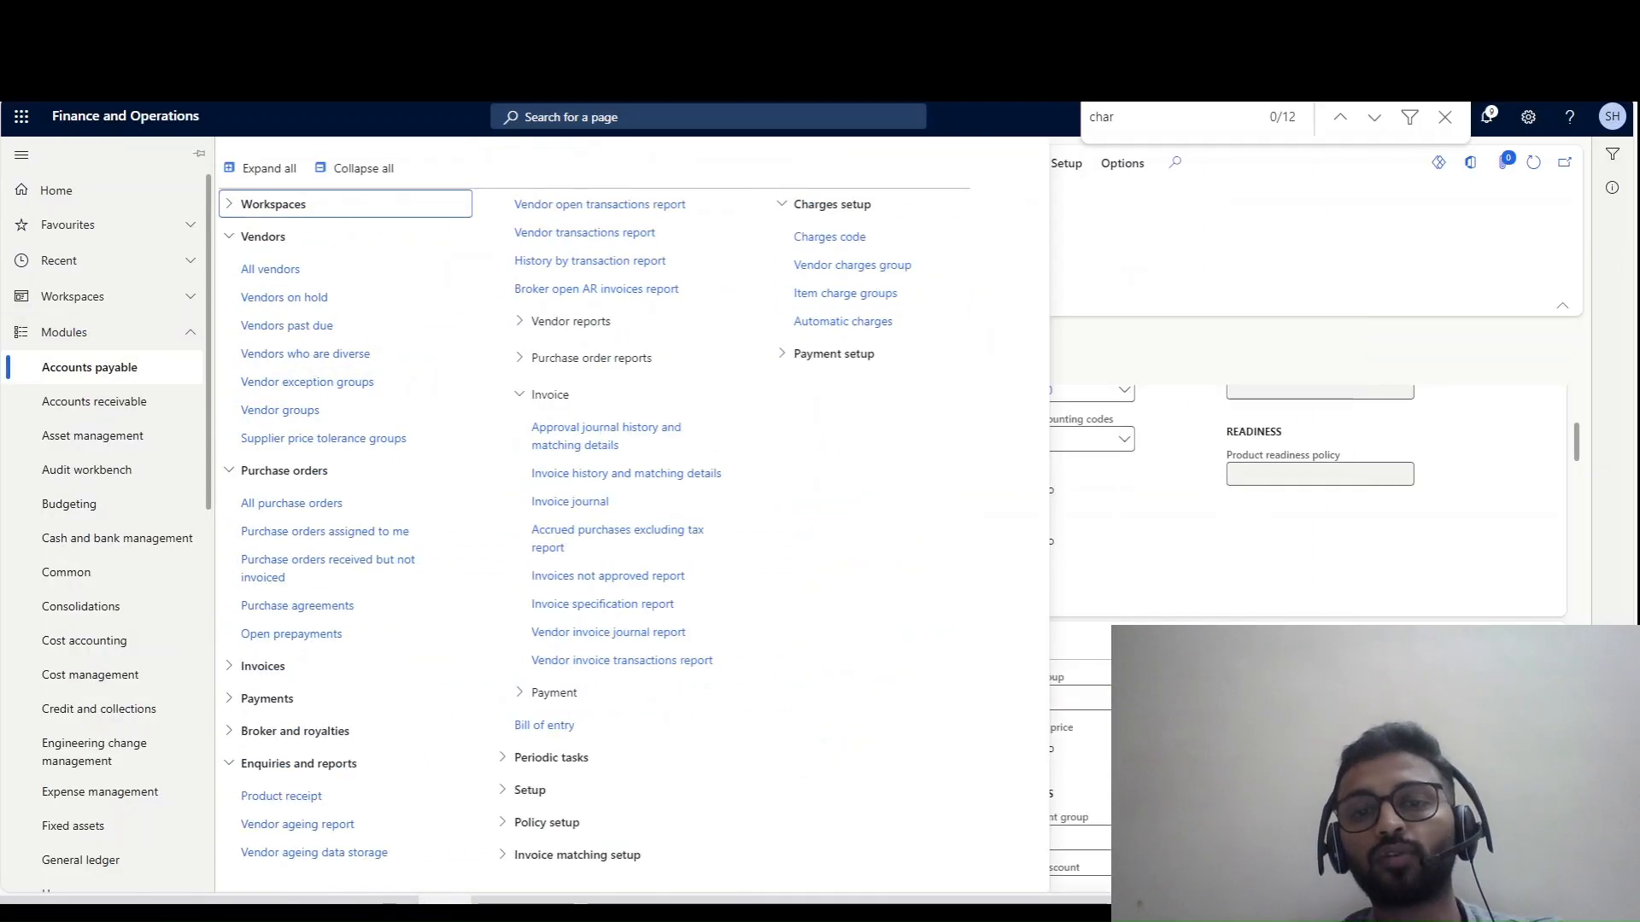
{"action": "left_click", "coordinate": [829, 237]}
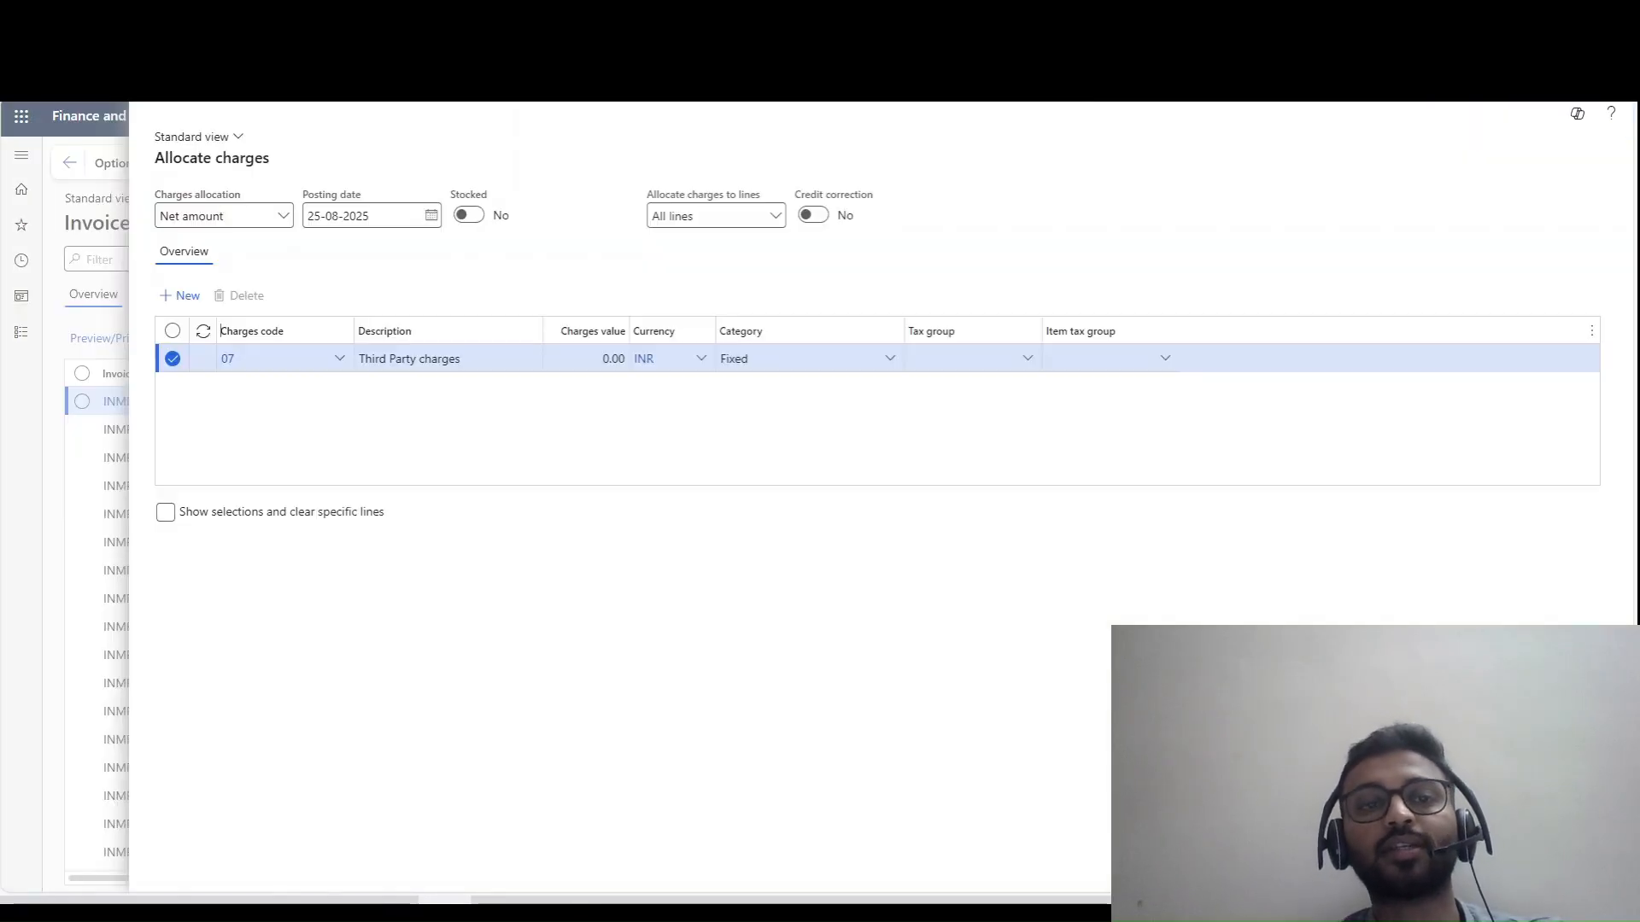
{"action": "key", "text": "ctrl+Tab"}
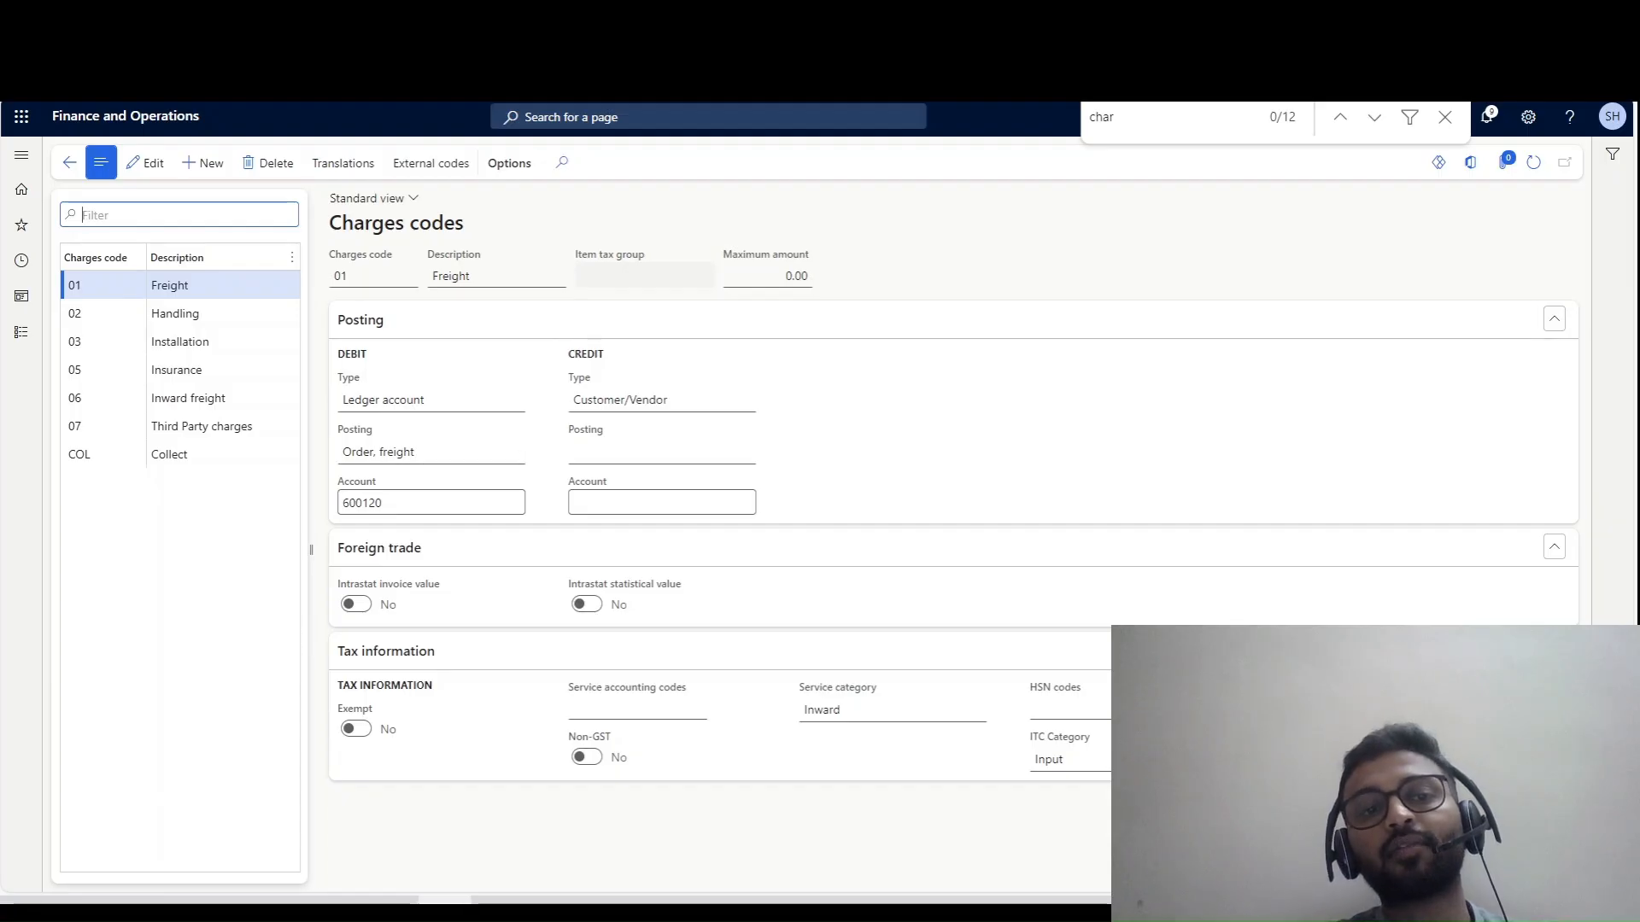
{"action": "left_click", "coordinate": [185, 426]}
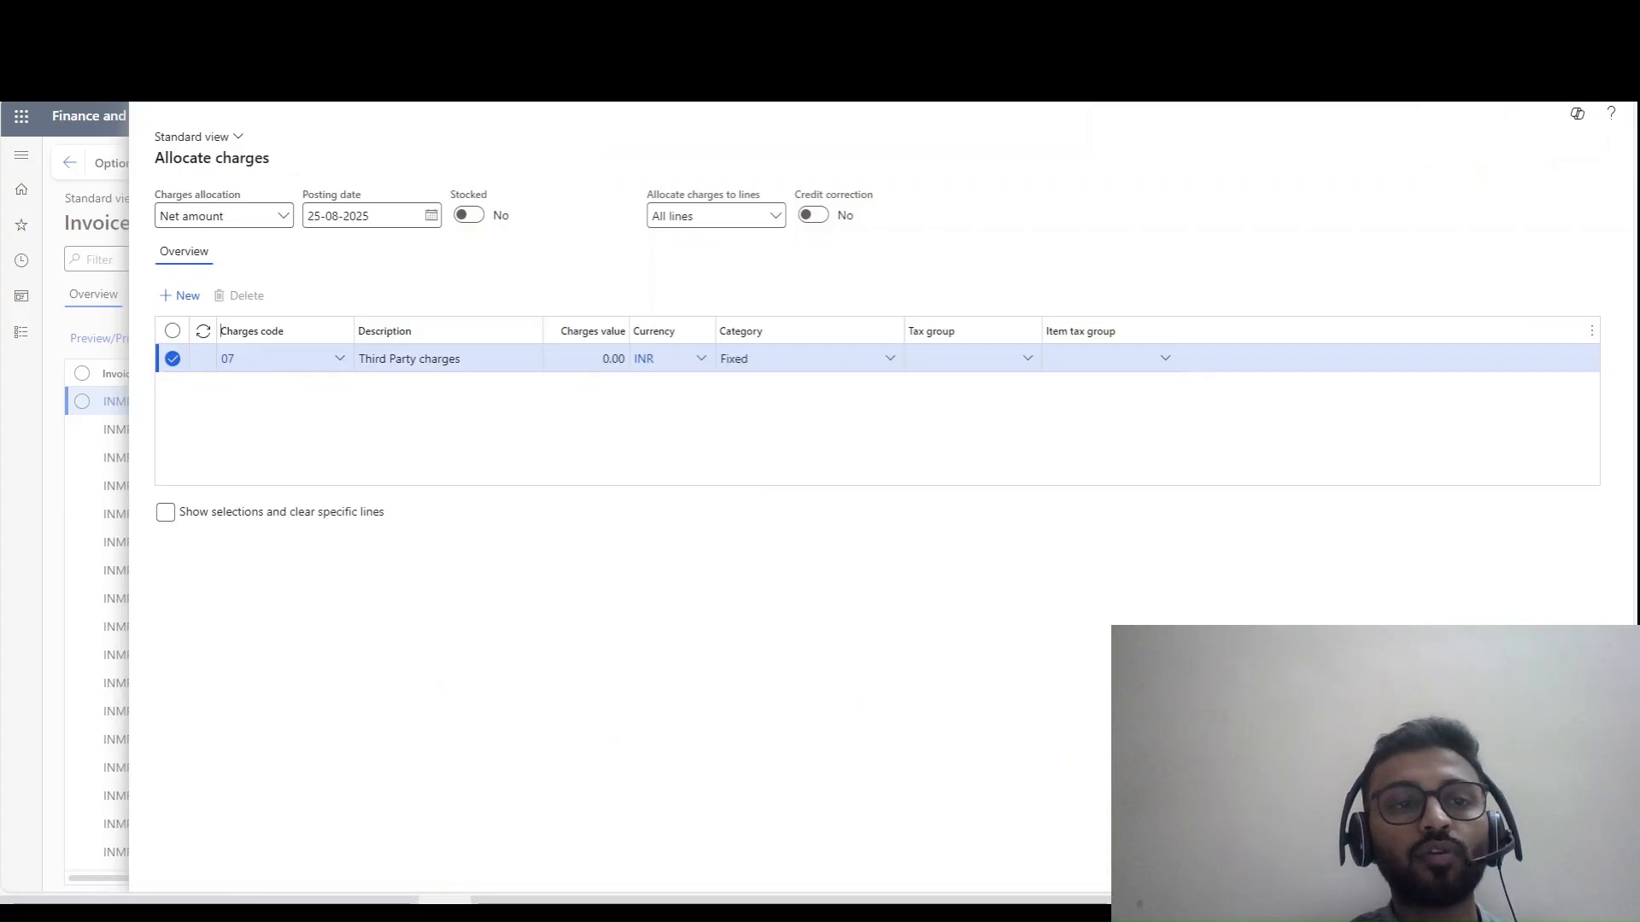
- Back in the charge allocation, recheck the available charges codes and set the charges value for code 07 to 200
{"action": "left_click", "coordinate": [340, 358]}
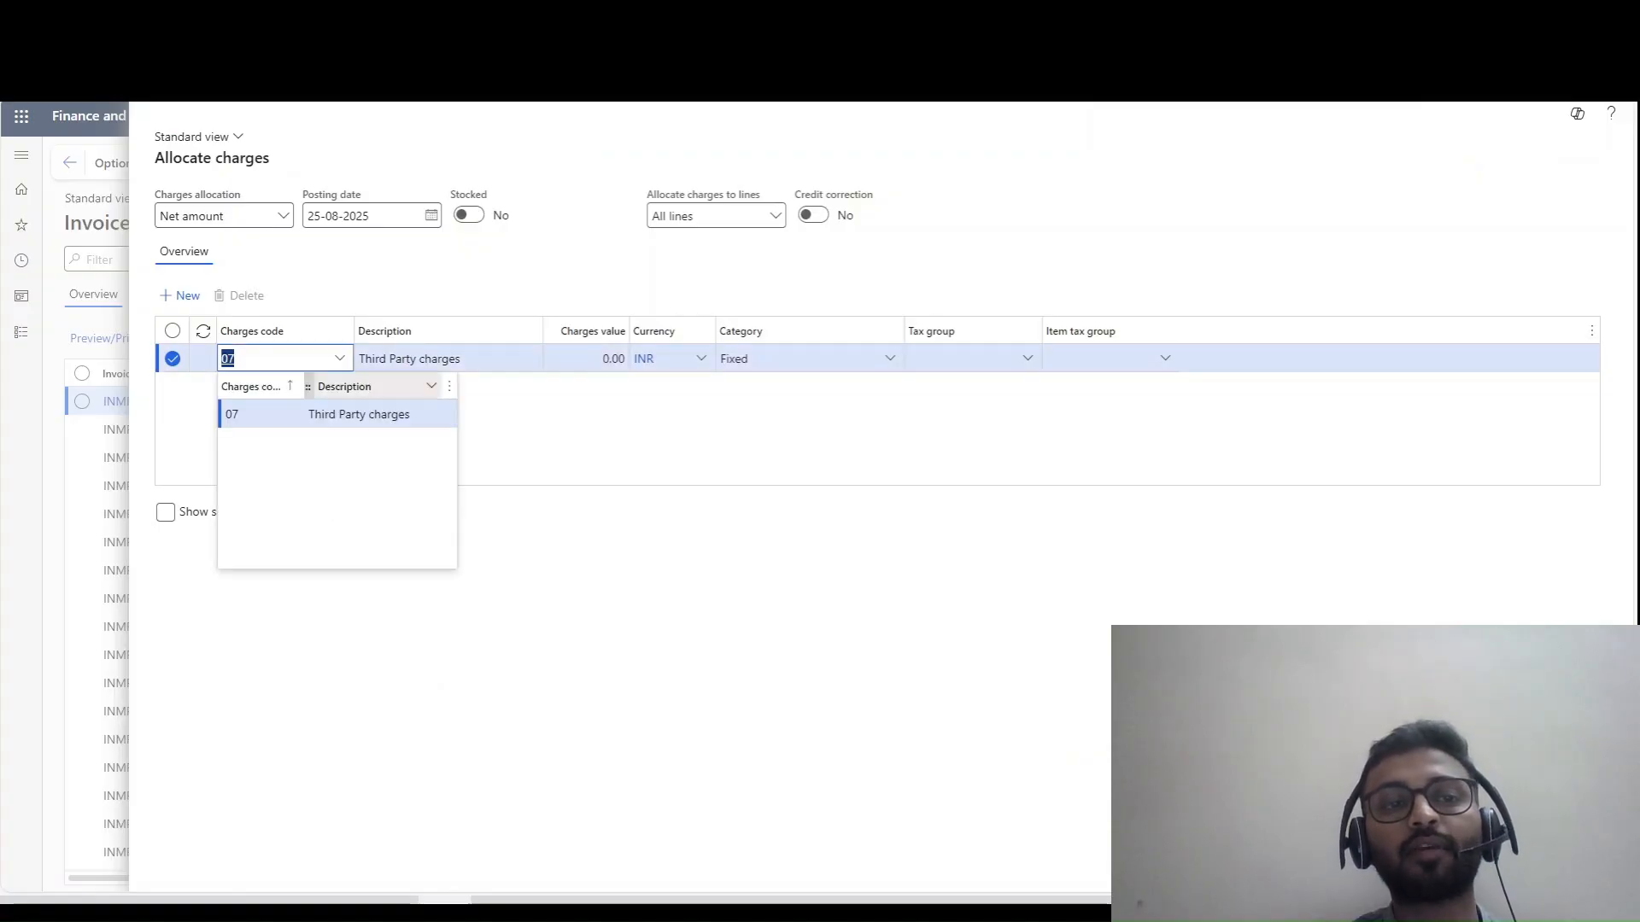
{"action": "key", "text": "Escape"}
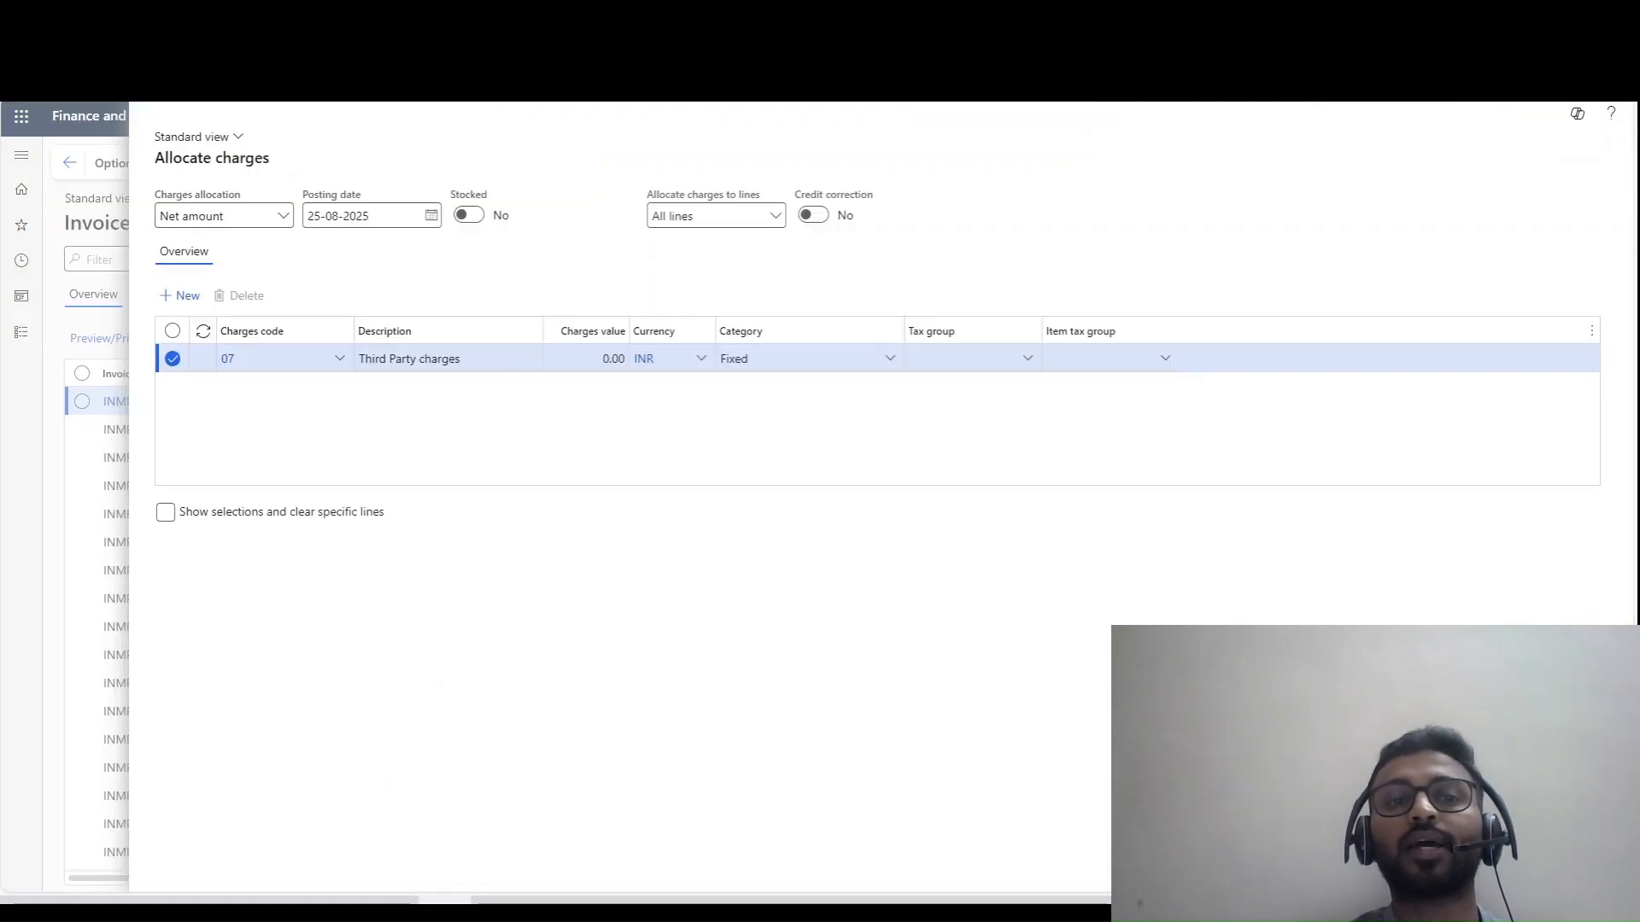
{"action": "left_click", "coordinate": [265, 359]}
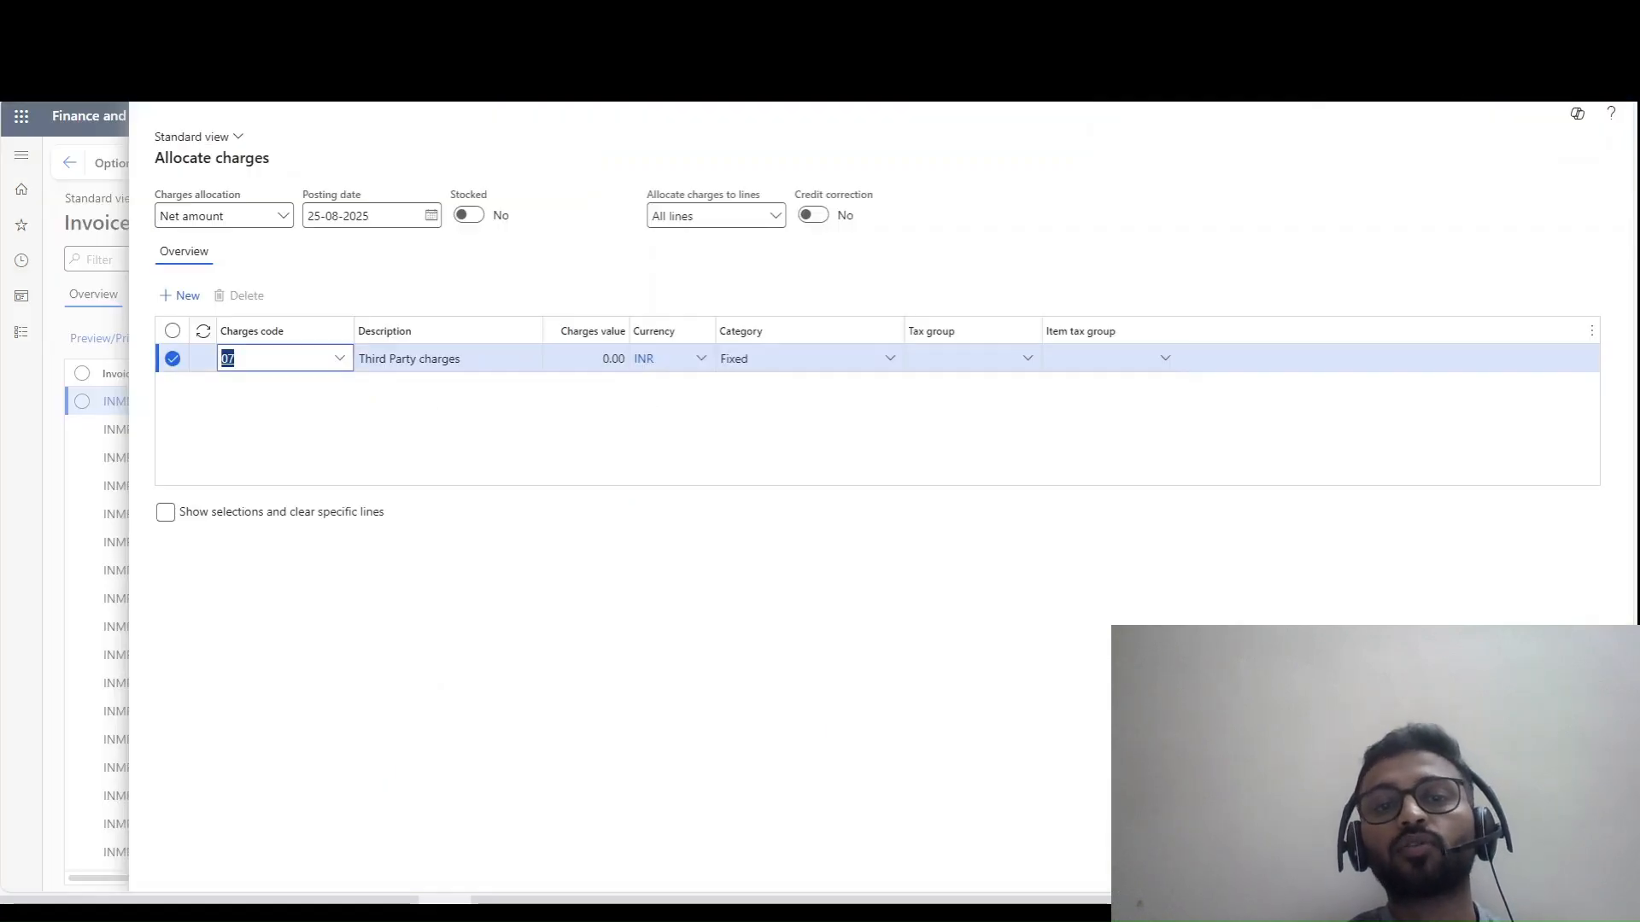
{"action": "left_click", "coordinate": [587, 359]}
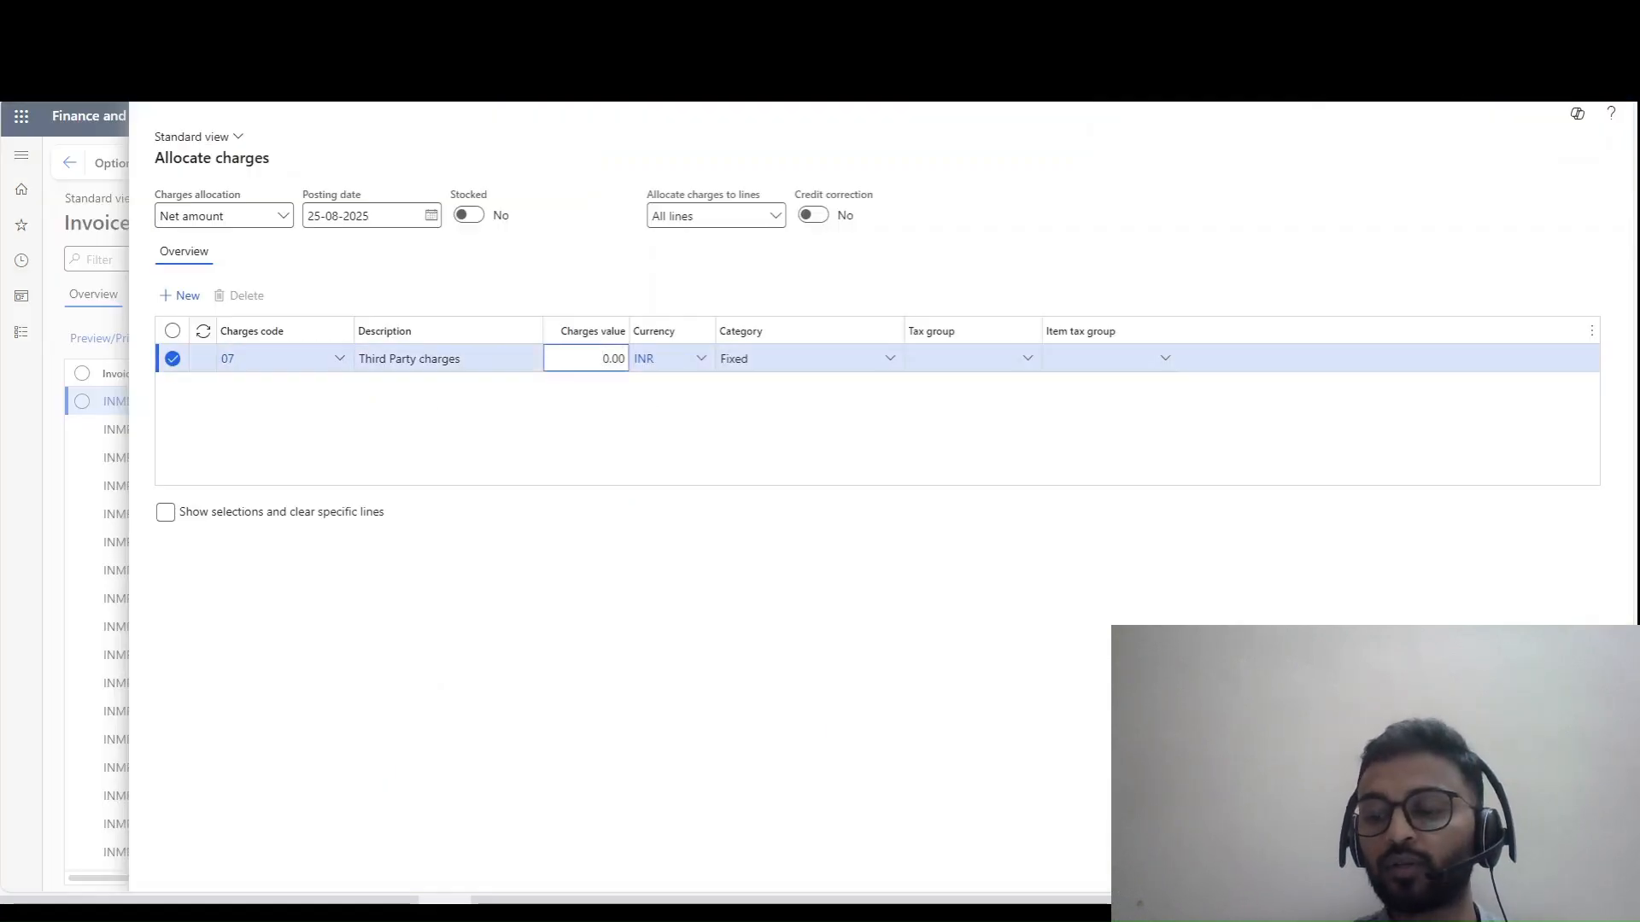
{"action": "type", "text": "20"}
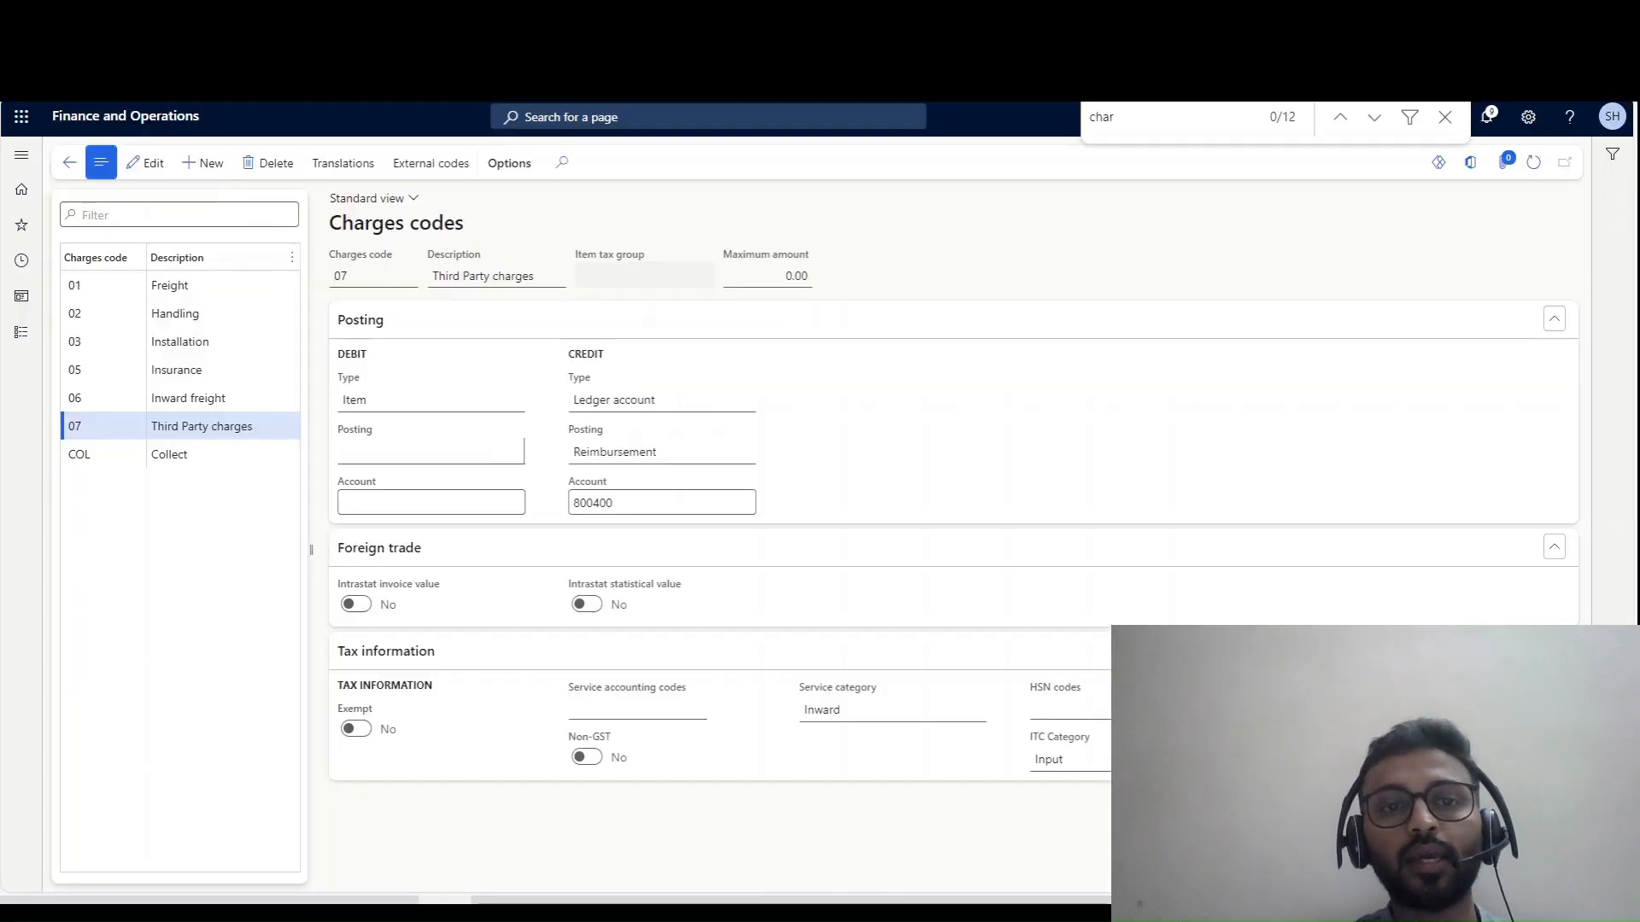
- On the Charges codes page, set the debit type of code 07 to Customer/Vendor and save it
{"action": "double_click", "coordinate": [500, 399]}
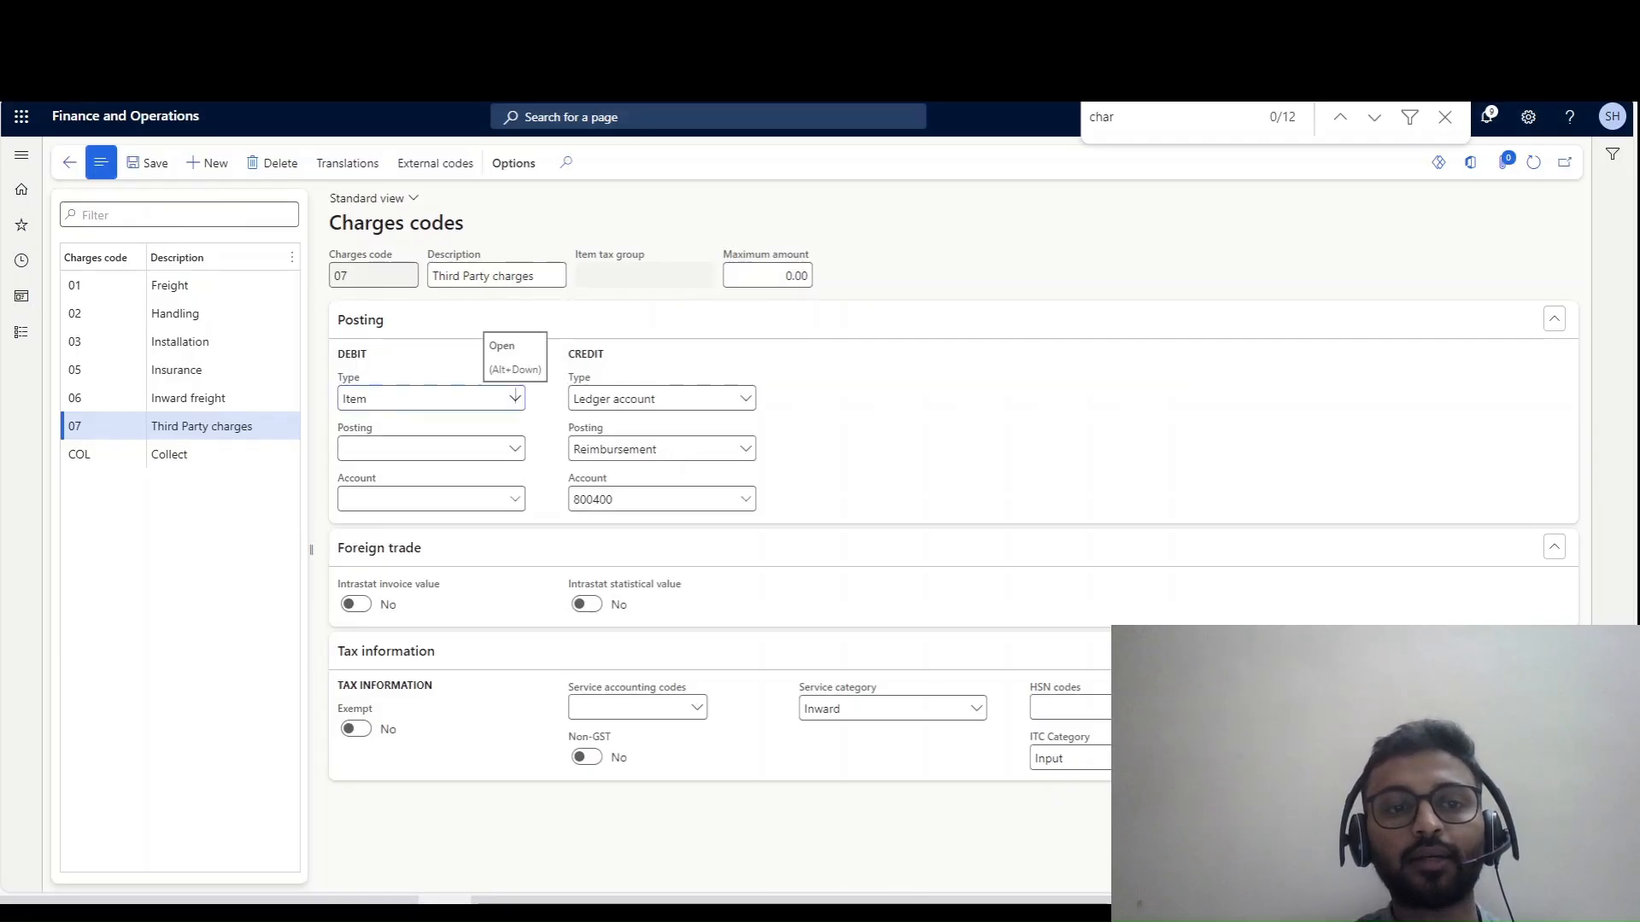
{"action": "left_click", "coordinate": [515, 399]}
{"action": "left_click", "coordinate": [452, 482]}
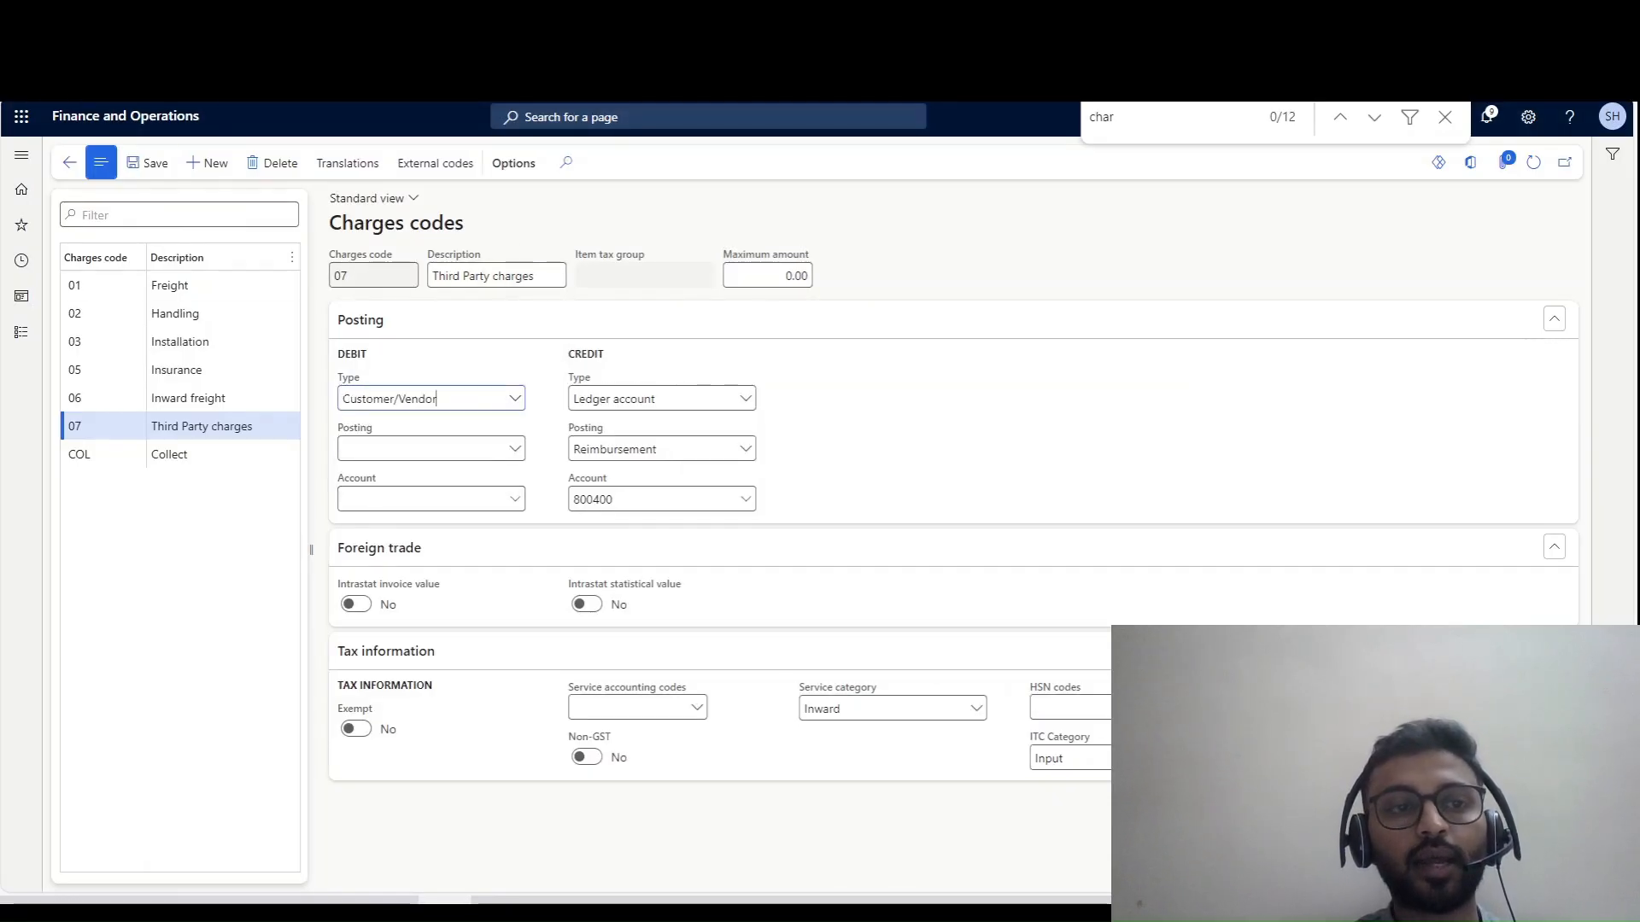
{"action": "left_click", "coordinate": [148, 162]}
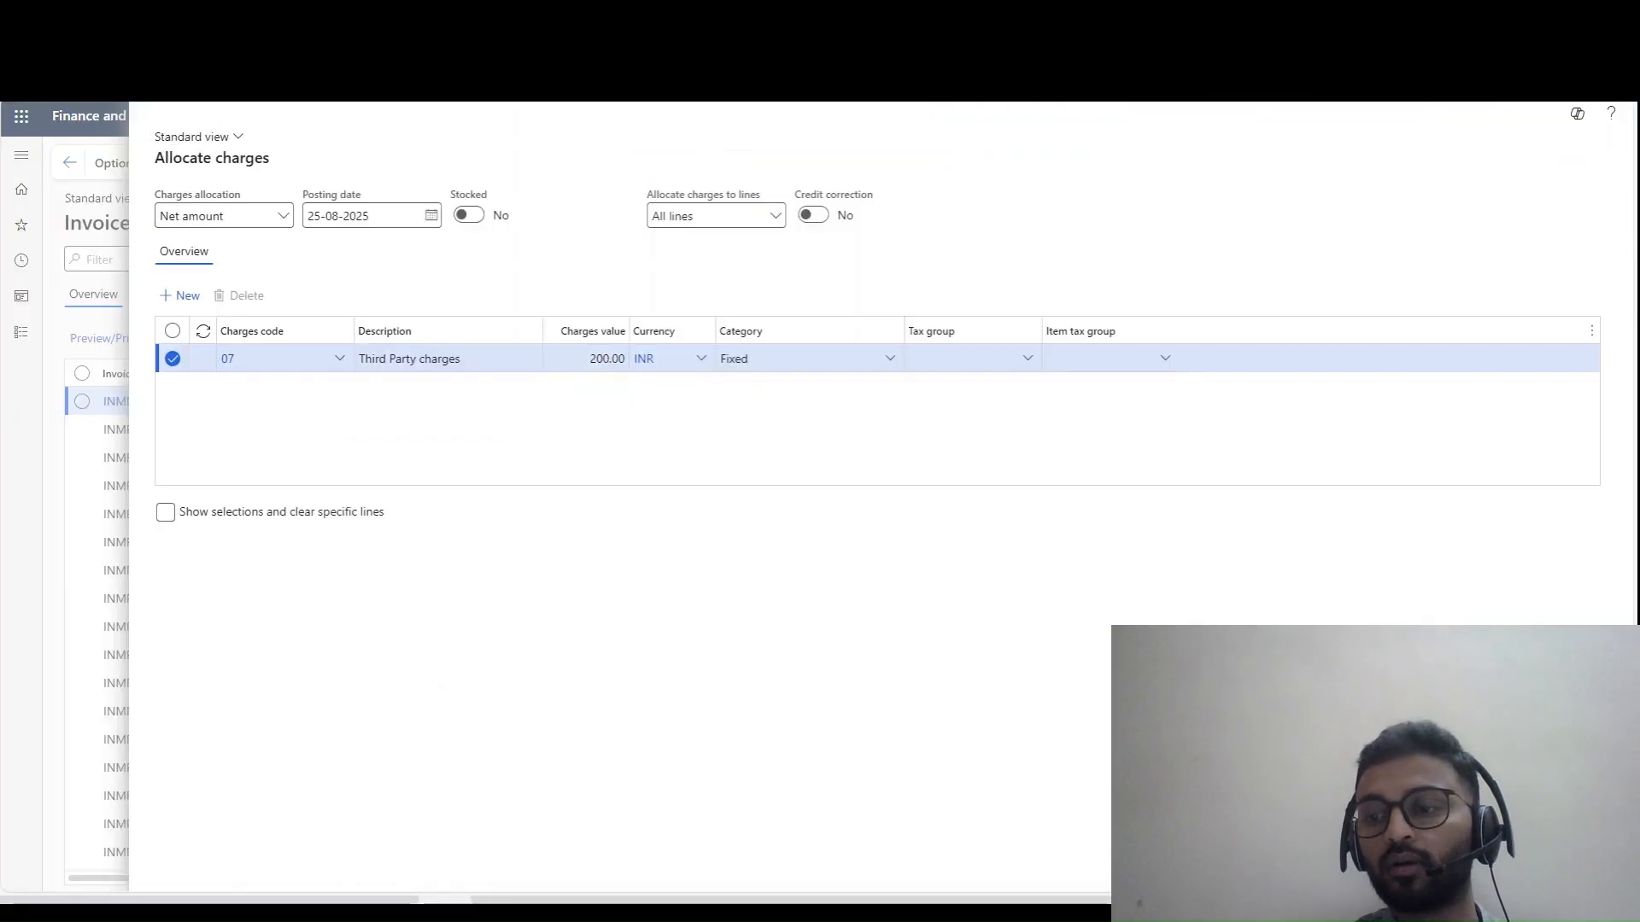
- Discard the current charge allocation, reopen the charges adjustment for invoice Inv001, and check which charges codes can be selected
{"action": "key", "text": "Escape"}
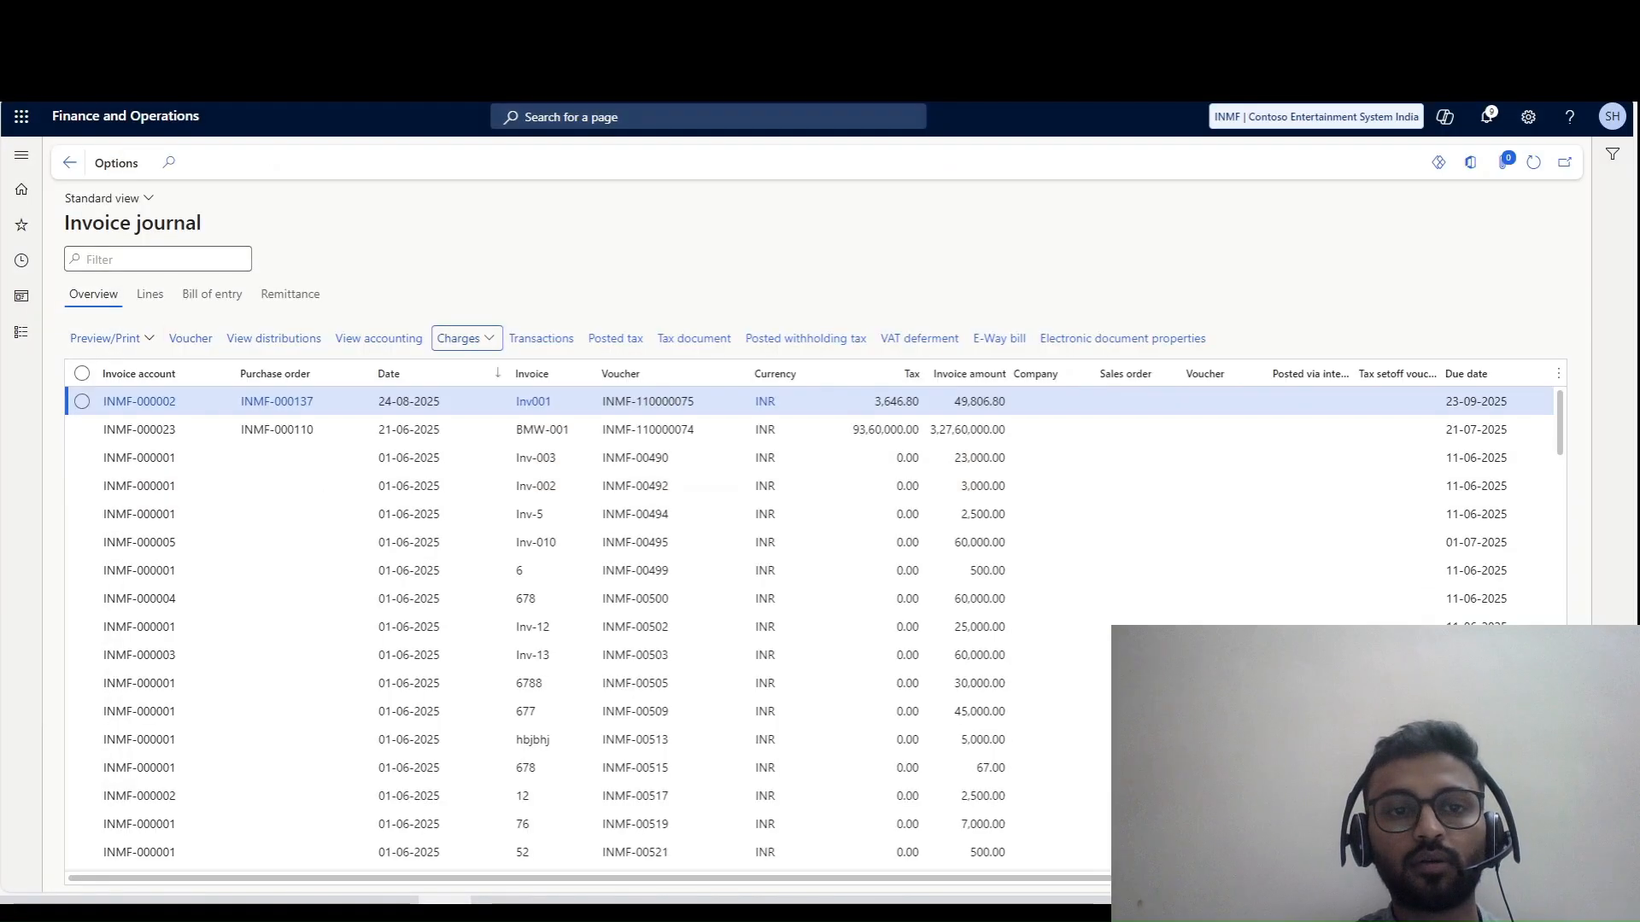
{"action": "key", "text": "Return"}
{"action": "left_click", "coordinate": [467, 390]}
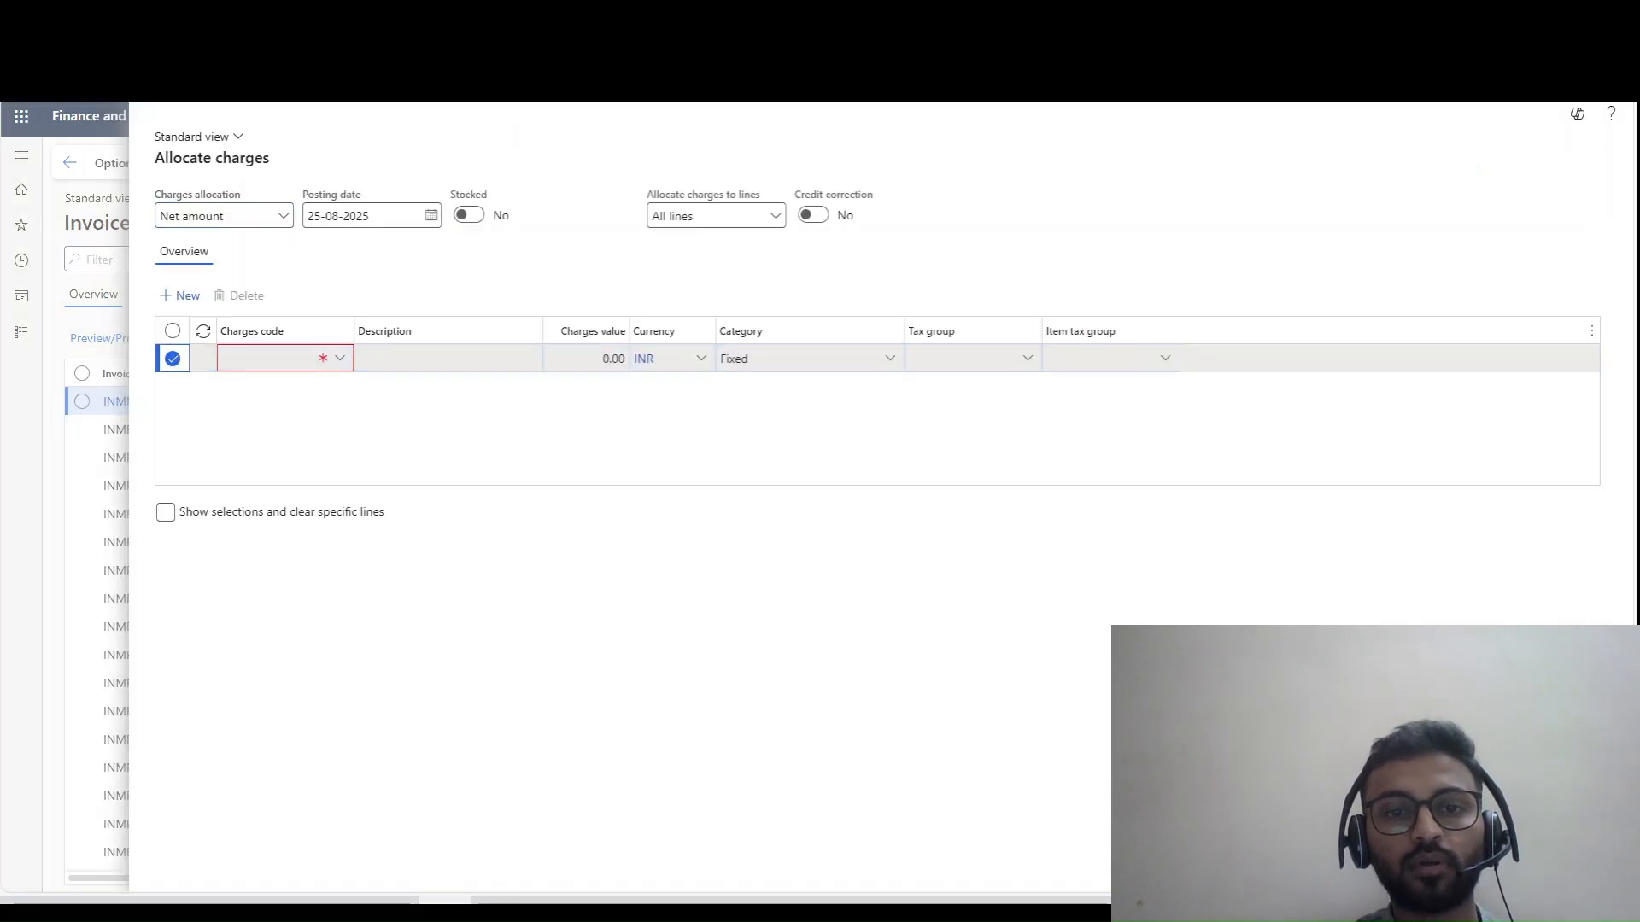
{"action": "left_click", "coordinate": [340, 359]}
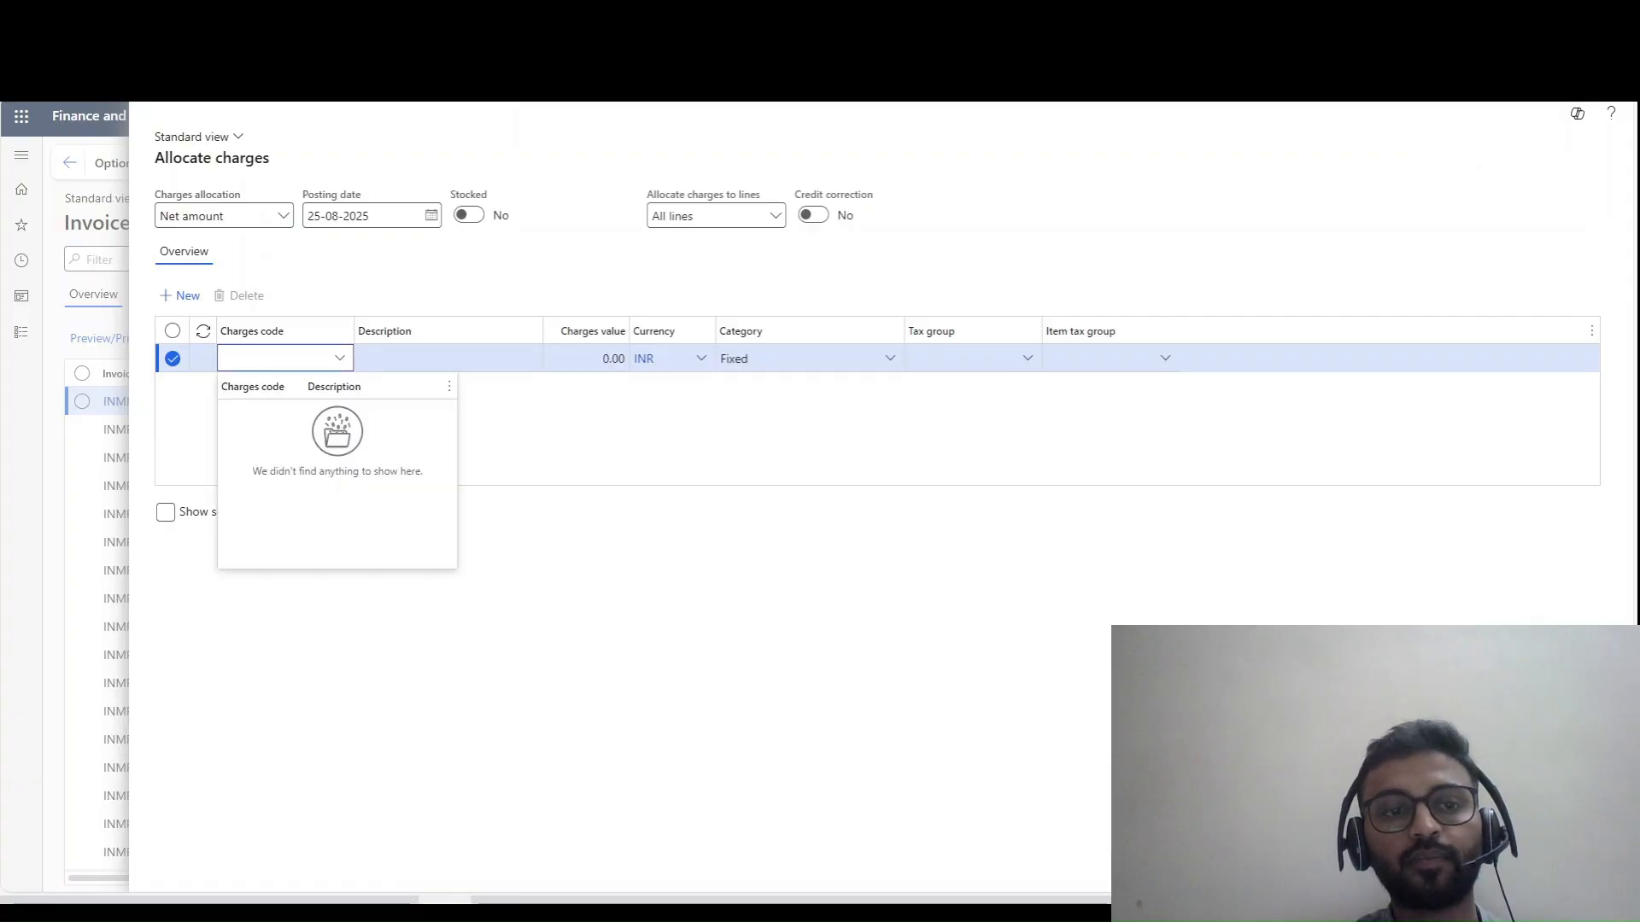
{"action": "left_click", "coordinate": [340, 358]}
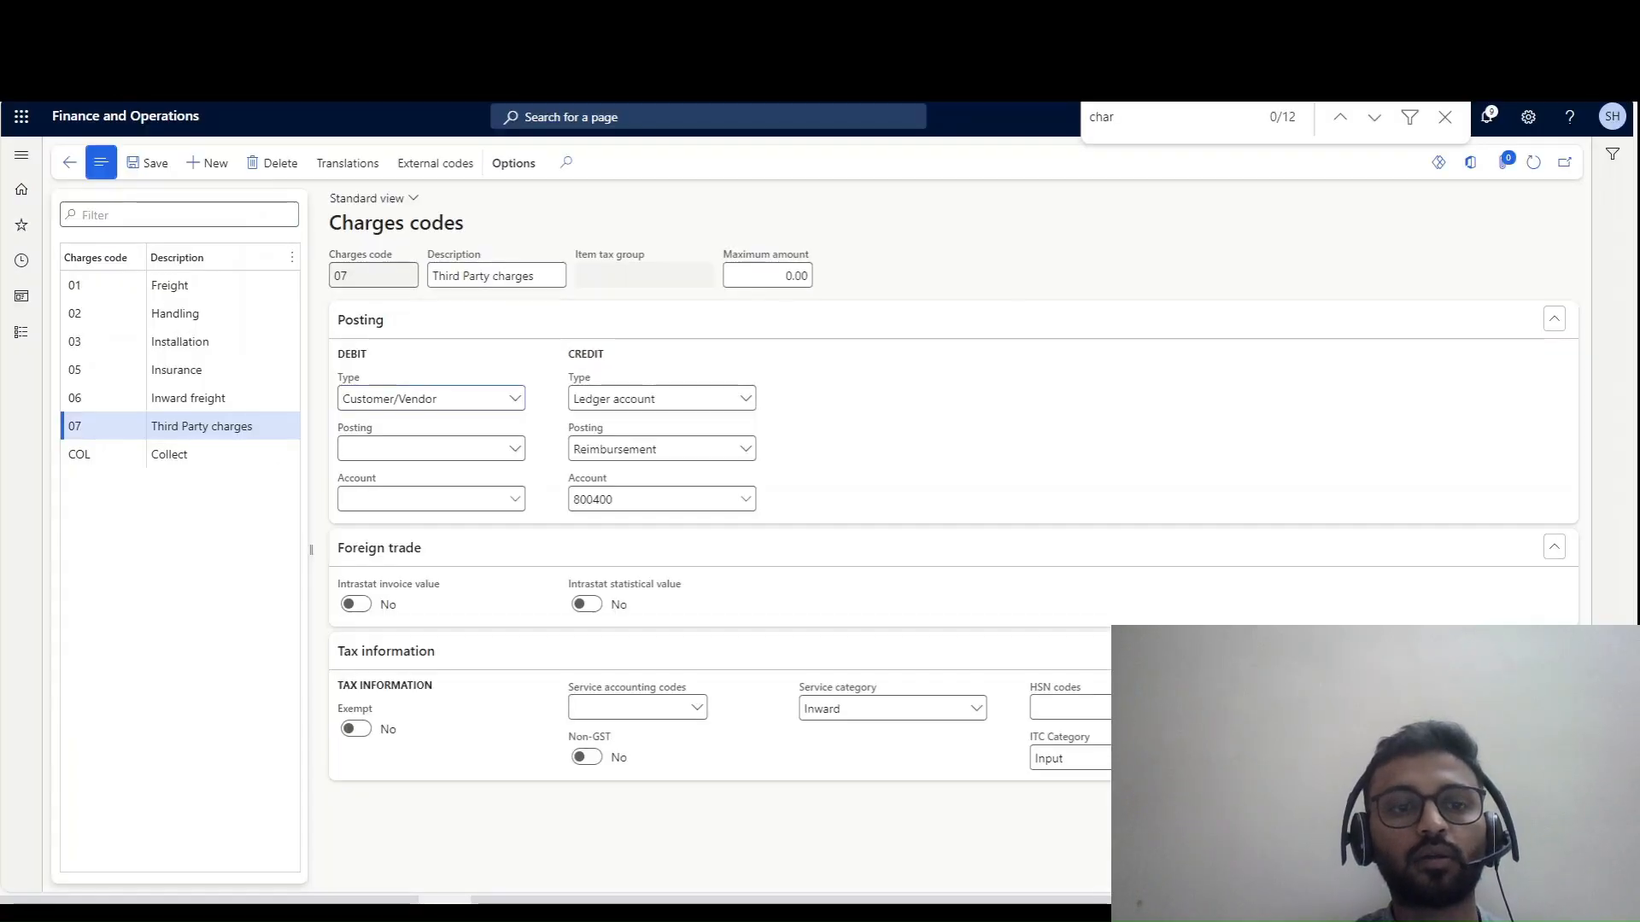
- Restore the debit type of charges code 07 to Item and save the charges code
{"action": "key", "text": "alt+Down"}
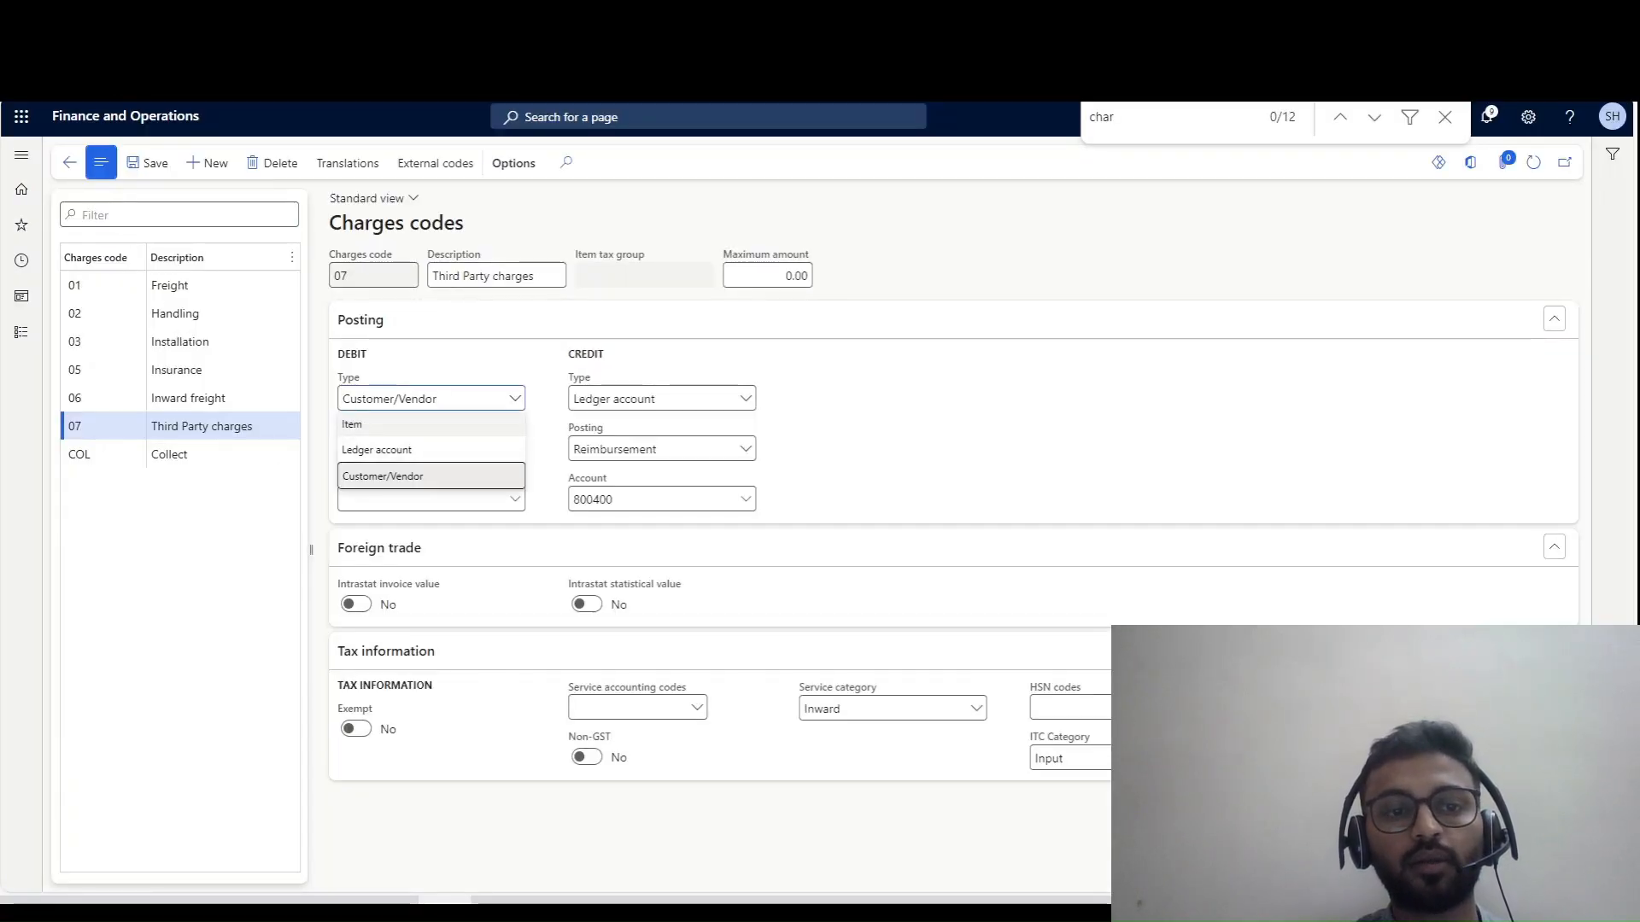
{"action": "left_click", "coordinate": [384, 424]}
{"action": "left_click", "coordinate": [148, 163]}
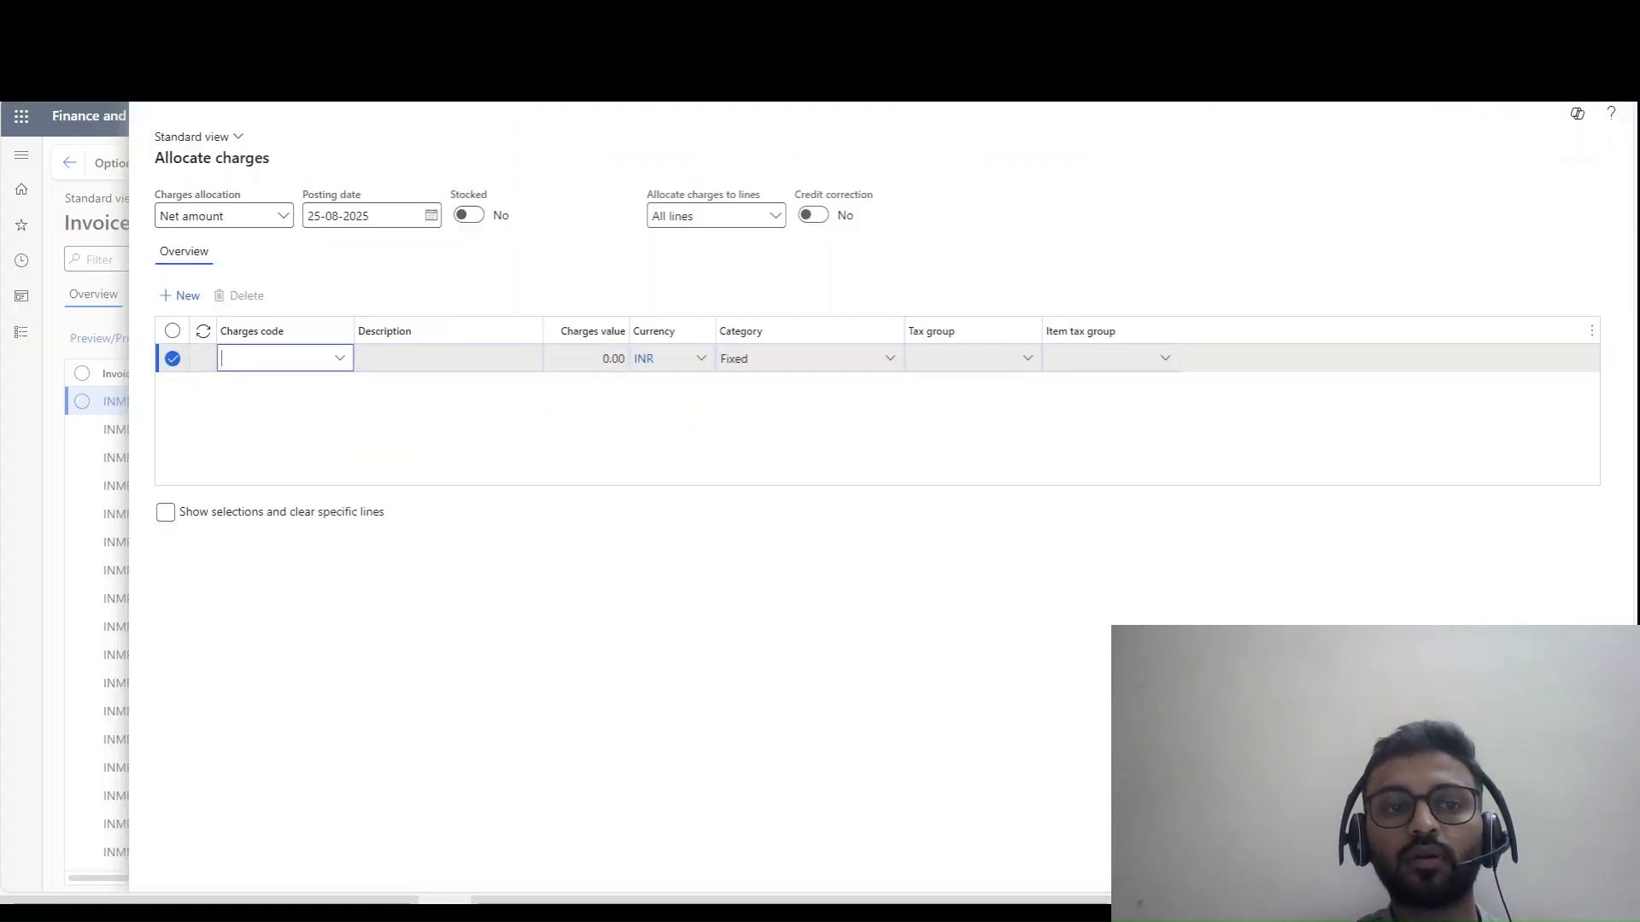
- In the charge allocation for Inv001, select charges code 07 and set its charges value to 100, keeping the Fixed category
{"action": "left_click", "coordinate": [340, 359]}
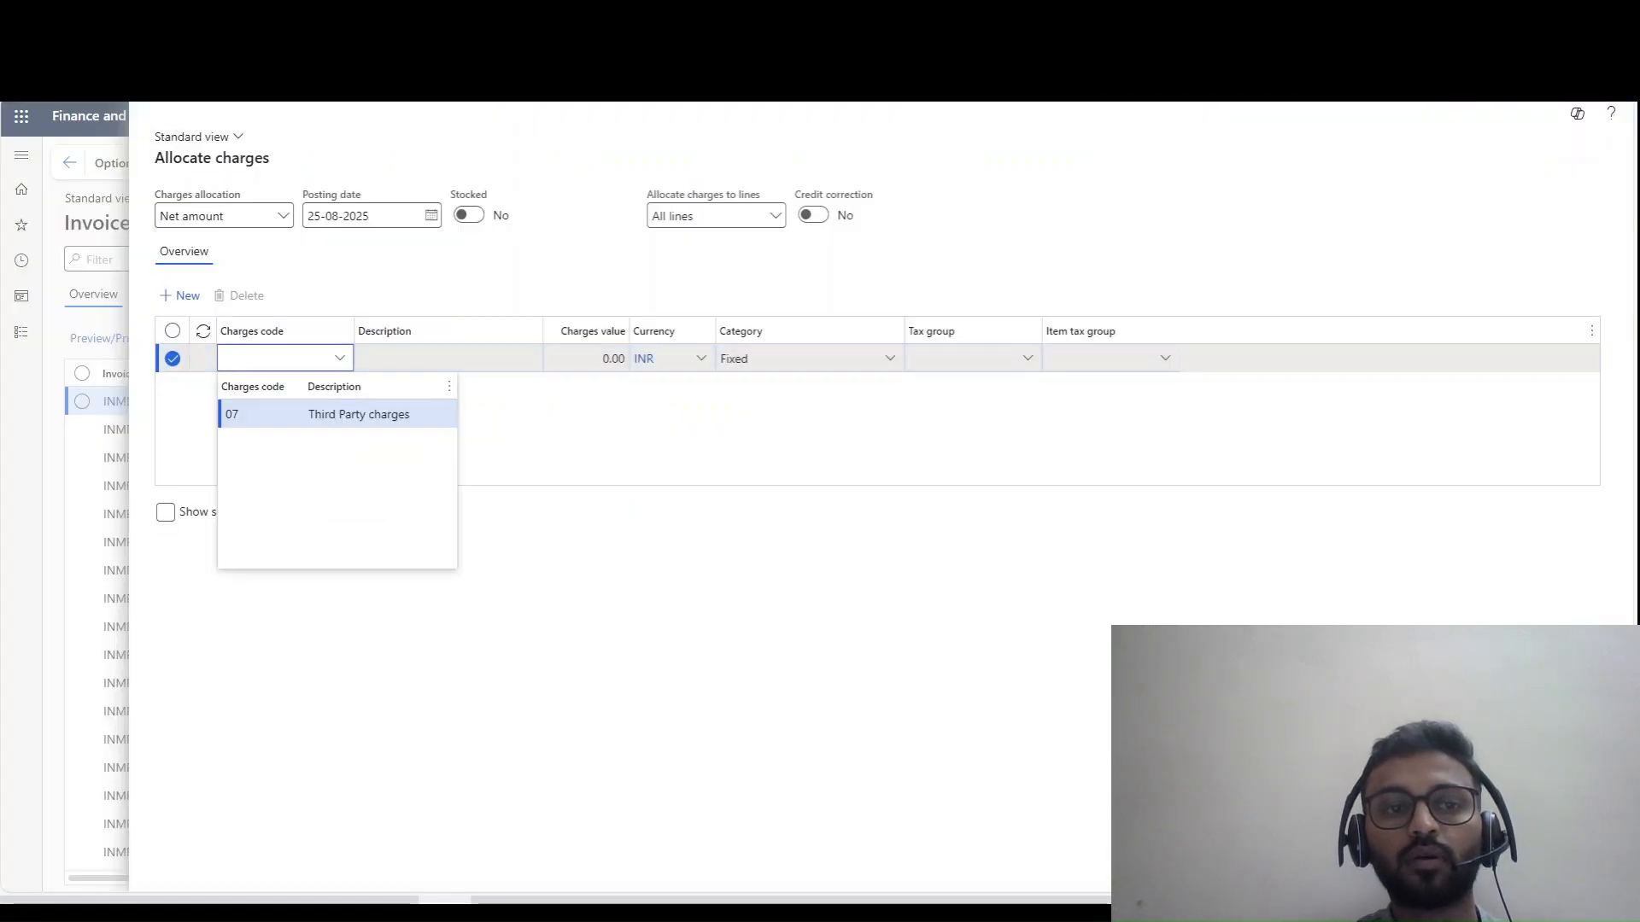
{"action": "left_click", "coordinate": [235, 415]}
{"action": "left_click", "coordinate": [591, 359]}
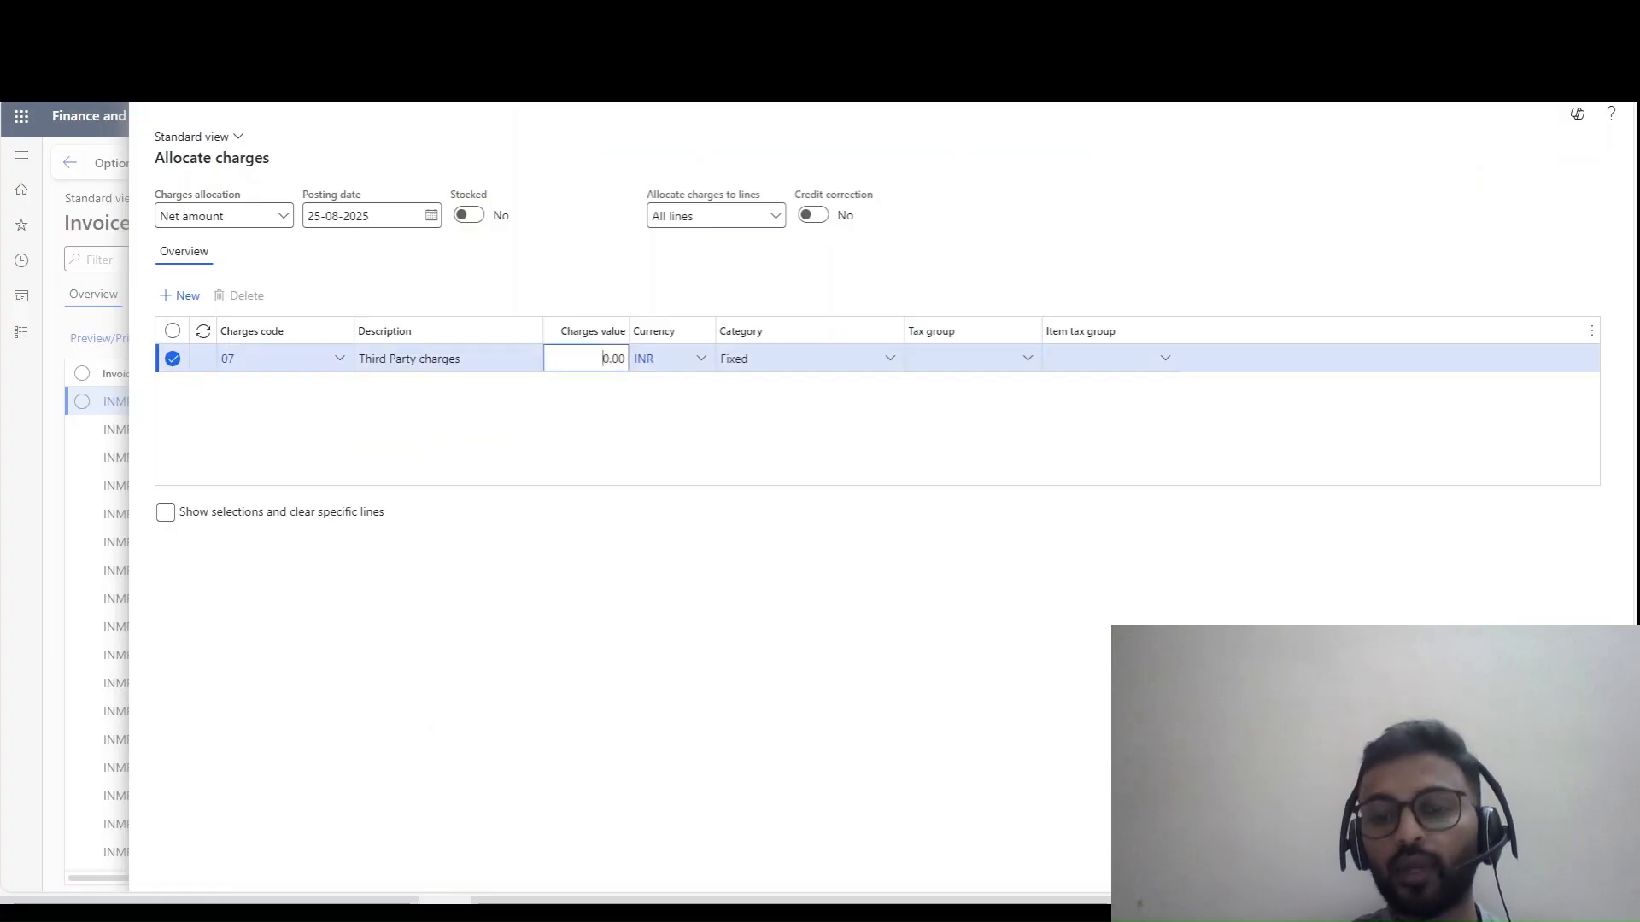
{"action": "type", "text": "10"}
{"action": "key", "text": "Tab"}
{"action": "key", "text": "Tab"}
{"action": "key", "text": "Tab"}
{"action": "key", "text": "Tab"}
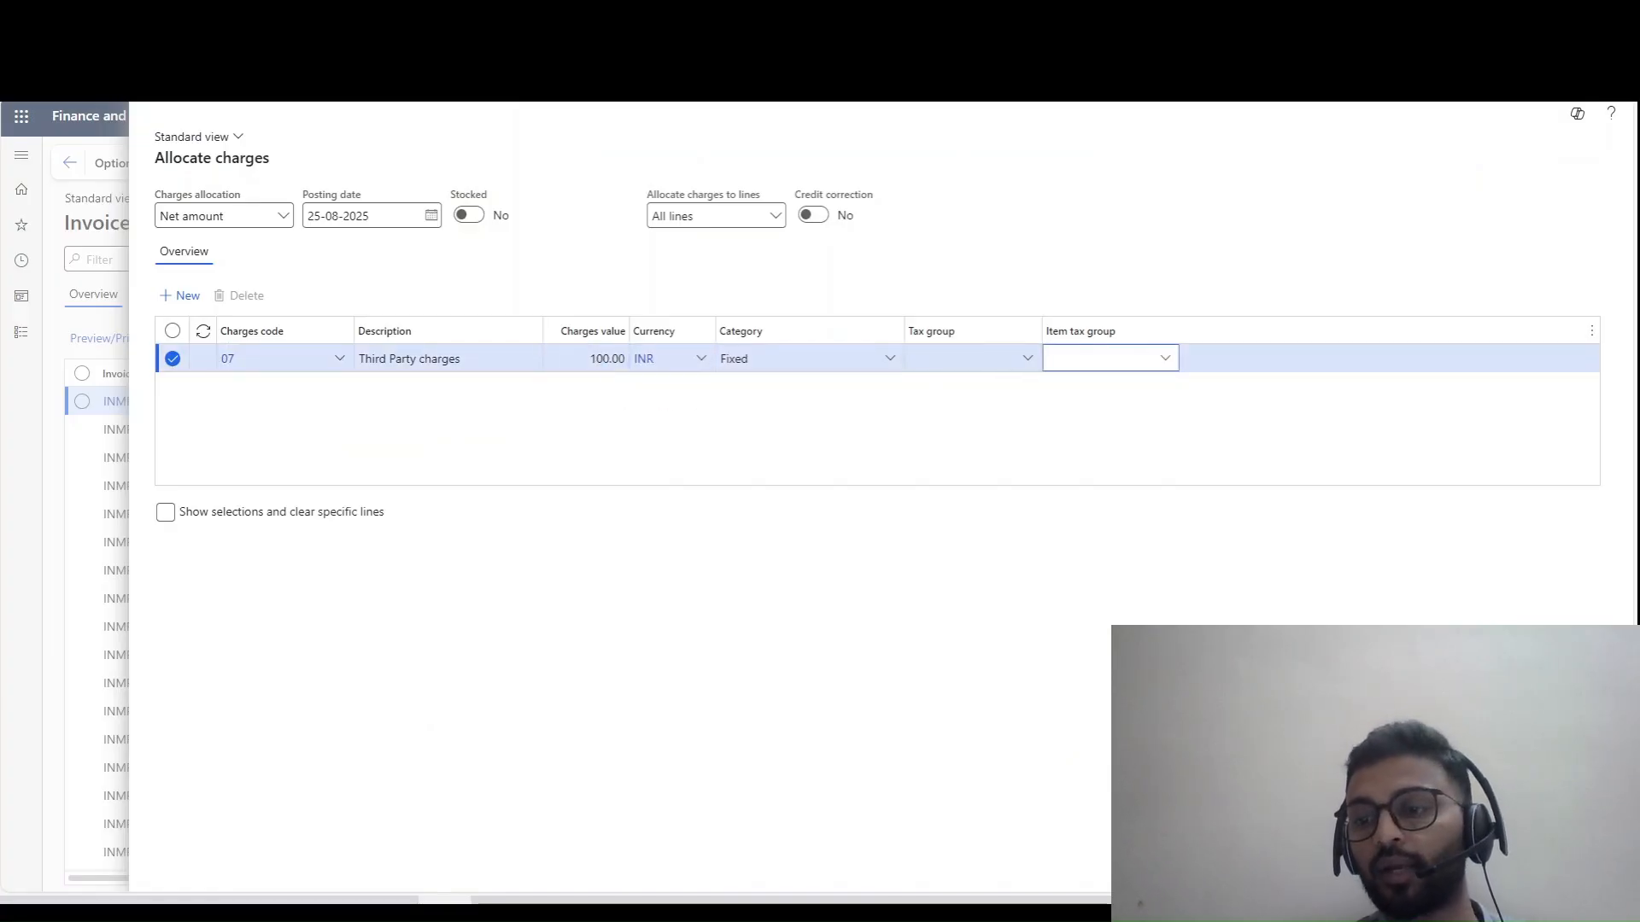
- Submit the charge allocation for Inv001 and open the main account details of the credit account 800400 on charges code 07
{"action": "key", "text": "Tab"}
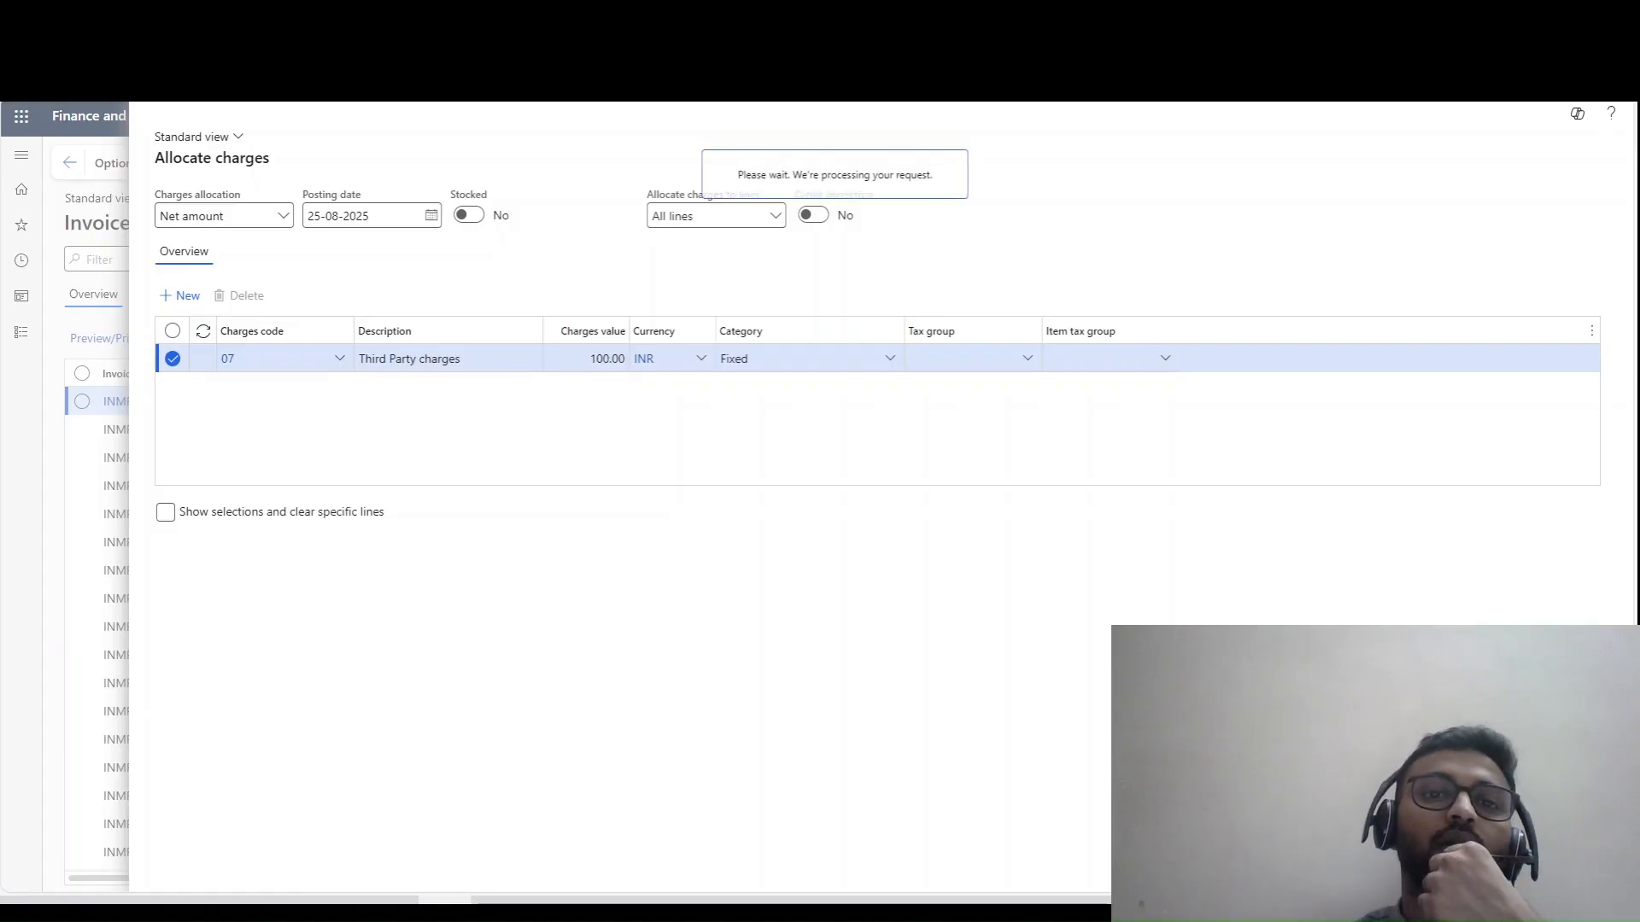
{"action": "left_click", "coordinate": [287, 15]}
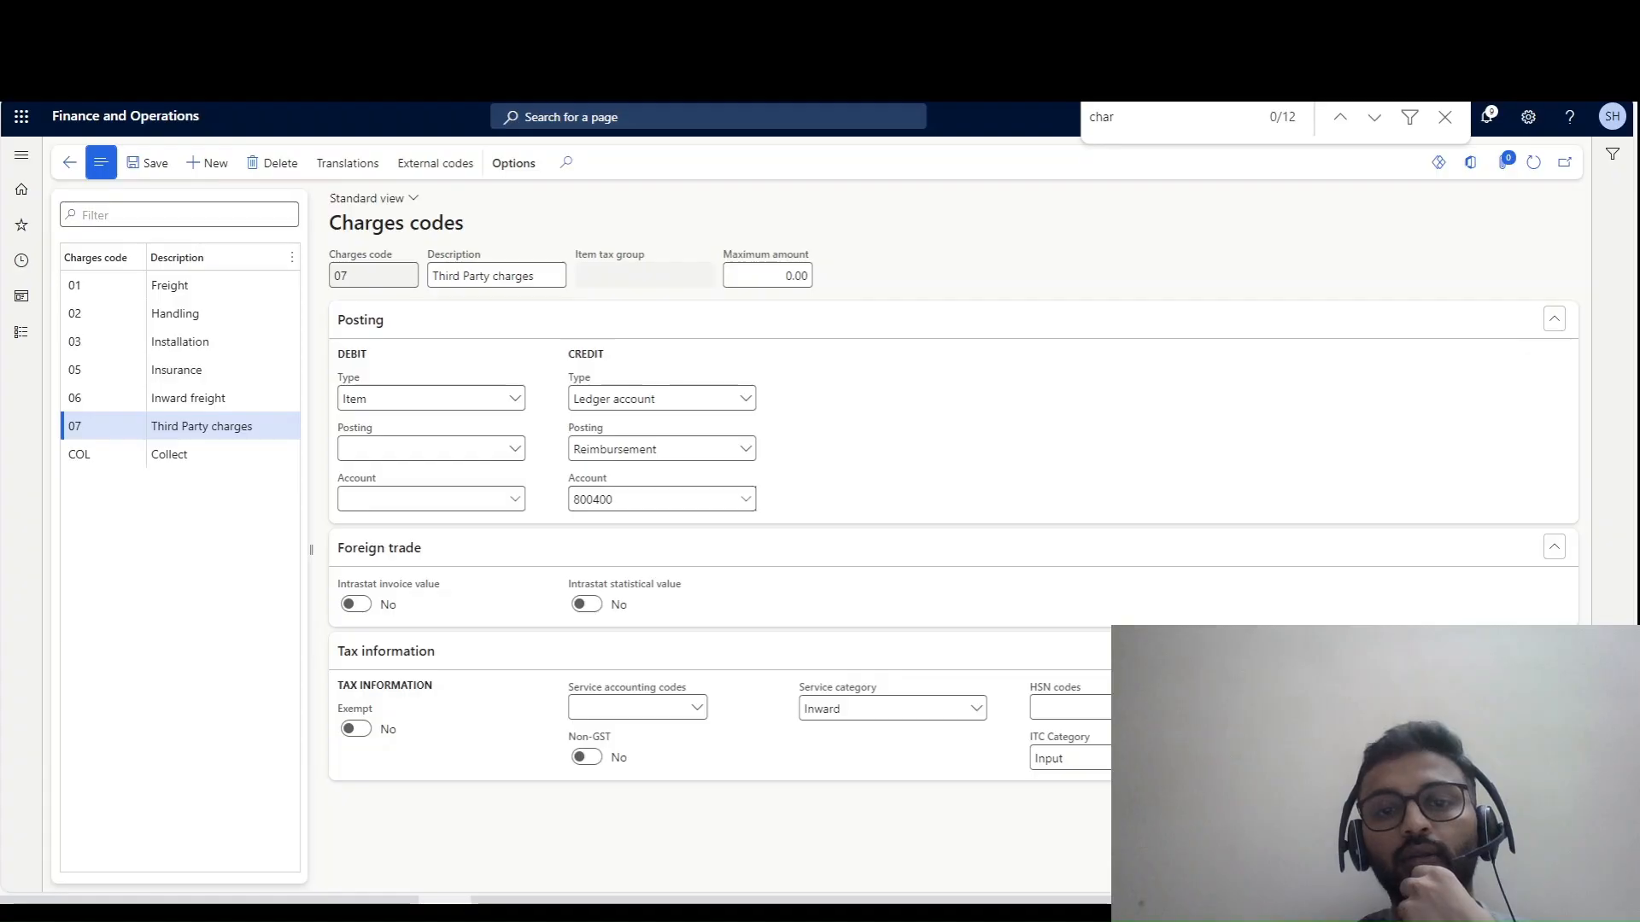
{"action": "left_click", "coordinate": [746, 500]}
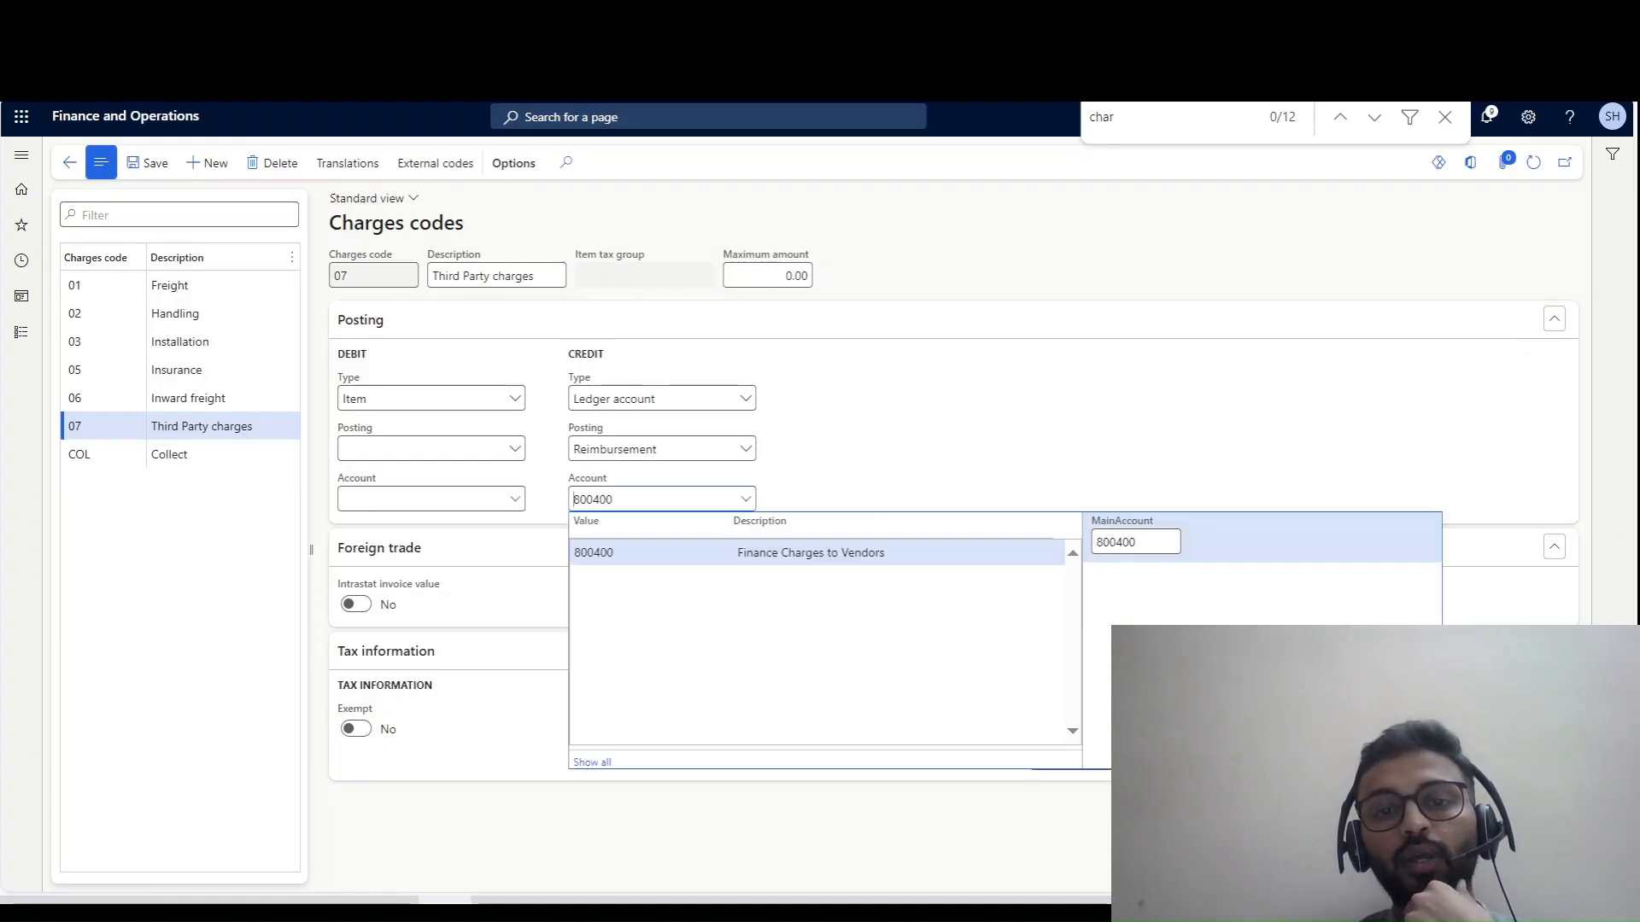
{"action": "left_click_drag", "start_coordinate": [889, 554], "coordinate": [610, 560]}
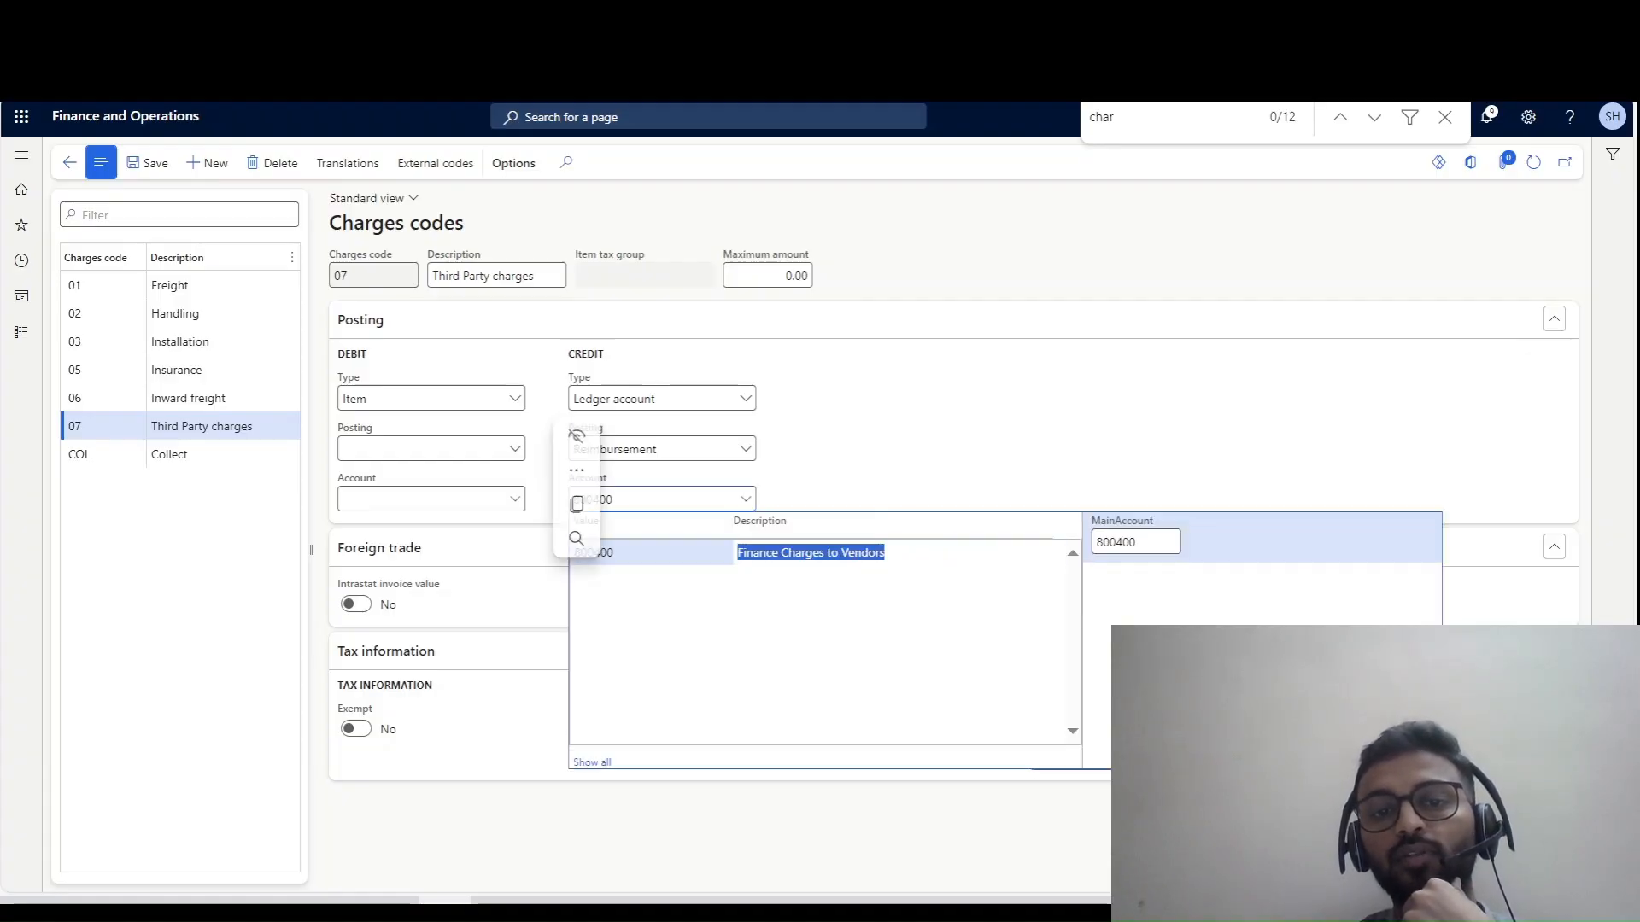
{"action": "left_click", "coordinate": [820, 446]}
{"action": "right_click", "coordinate": [746, 496]}
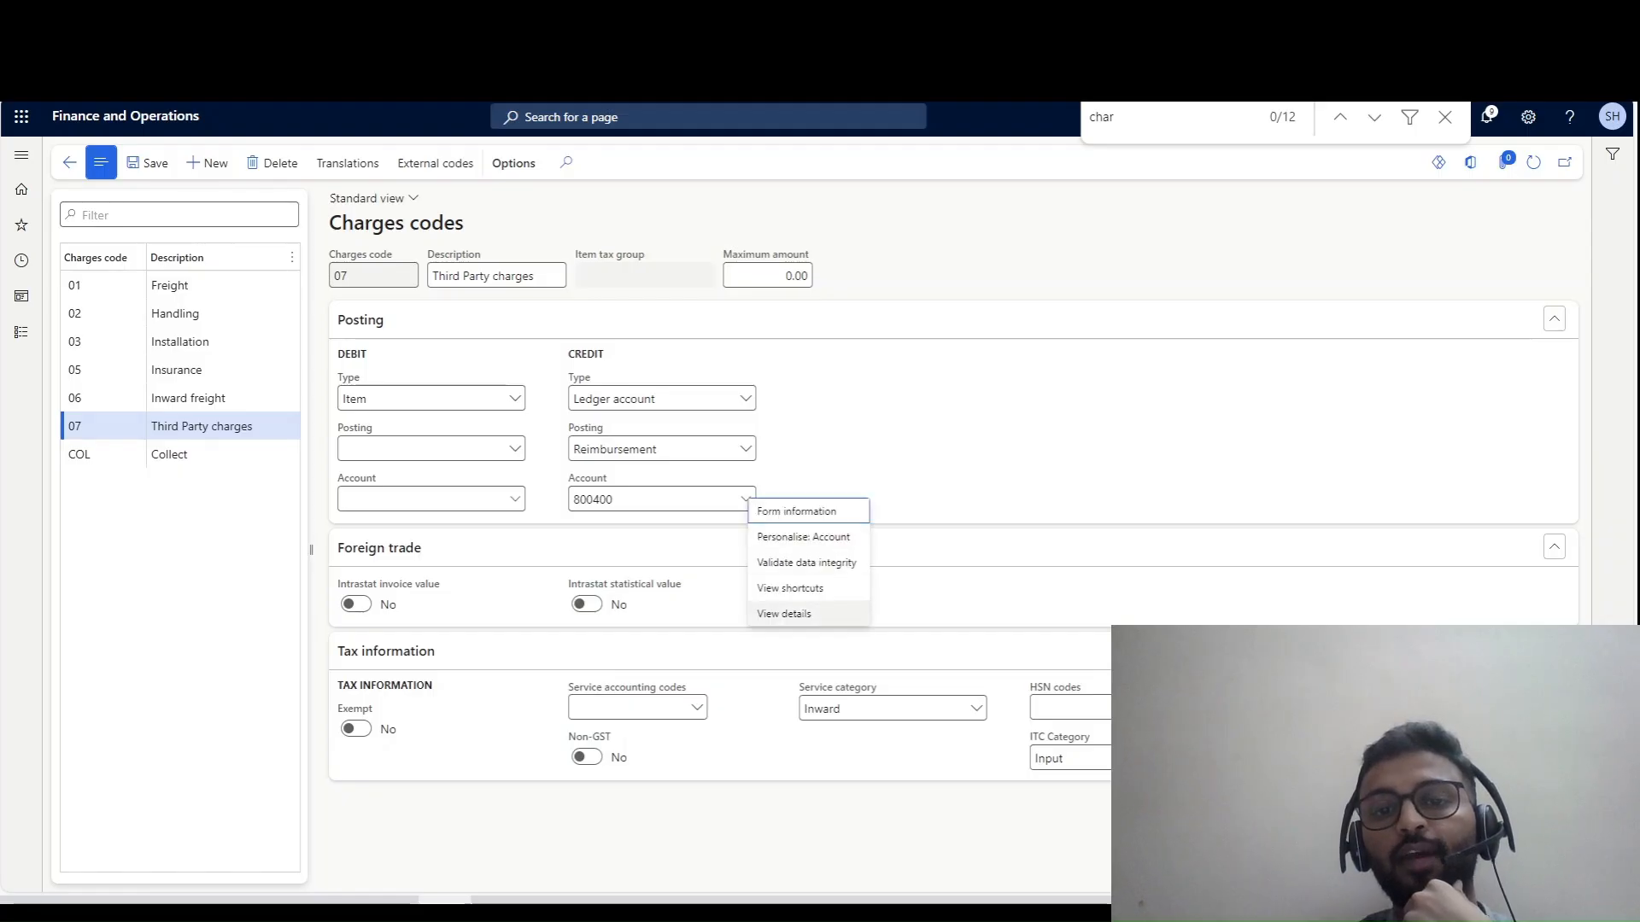
{"action": "left_click", "coordinate": [786, 614]}
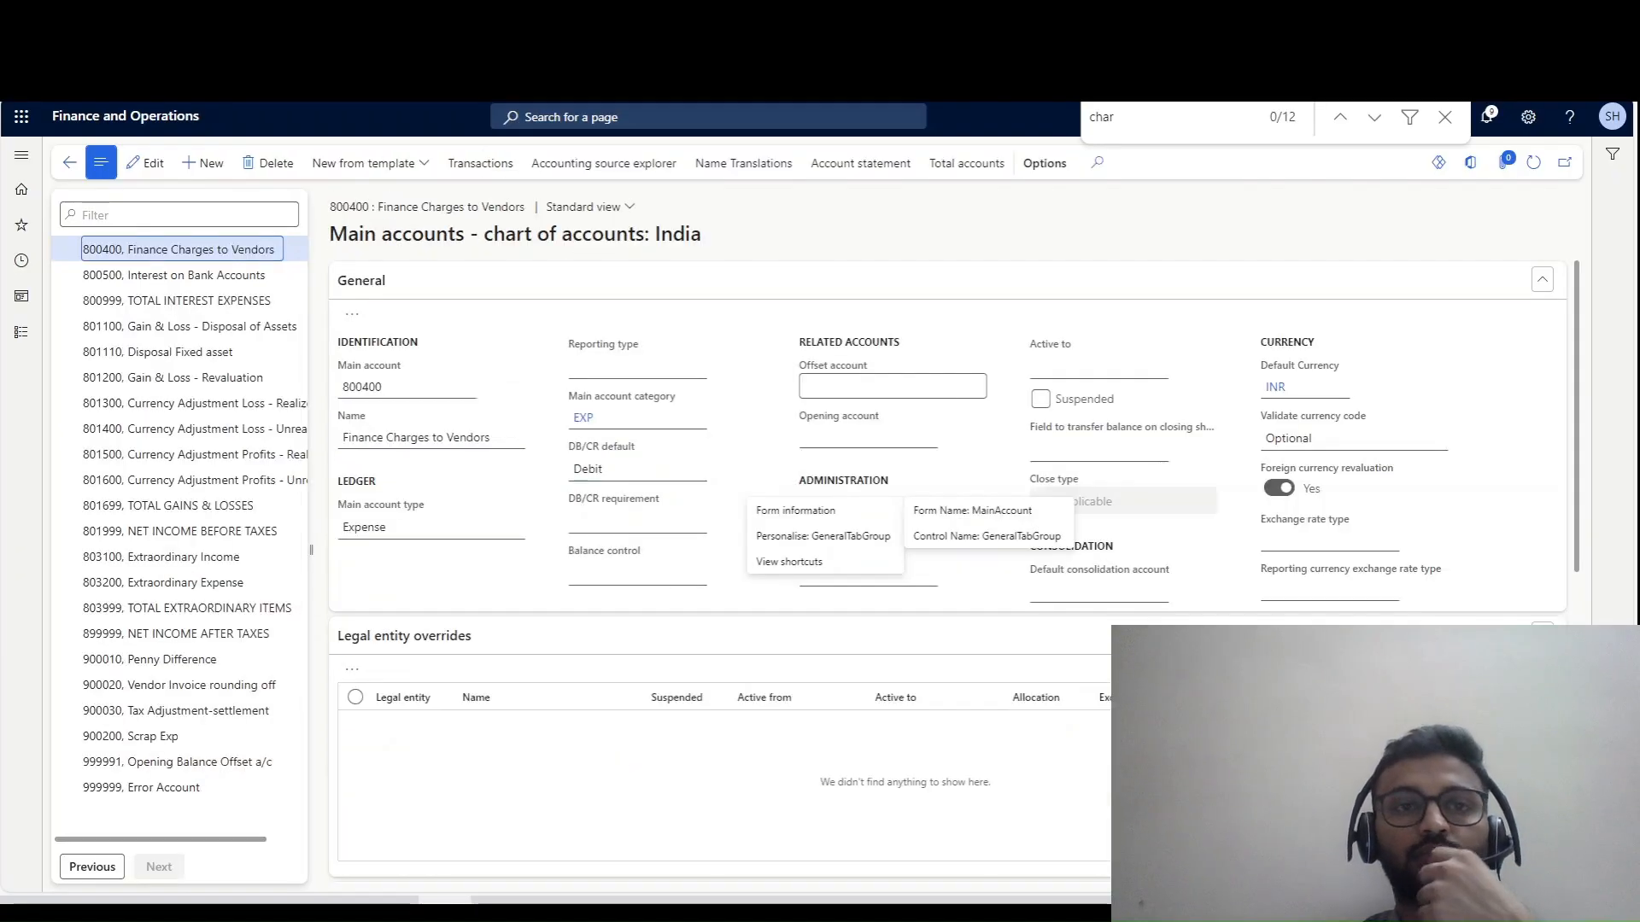
- Open the transactions of main account 800400 and display the voucher of the 25-08-2025 posting
{"action": "left_click", "coordinate": [480, 163]}
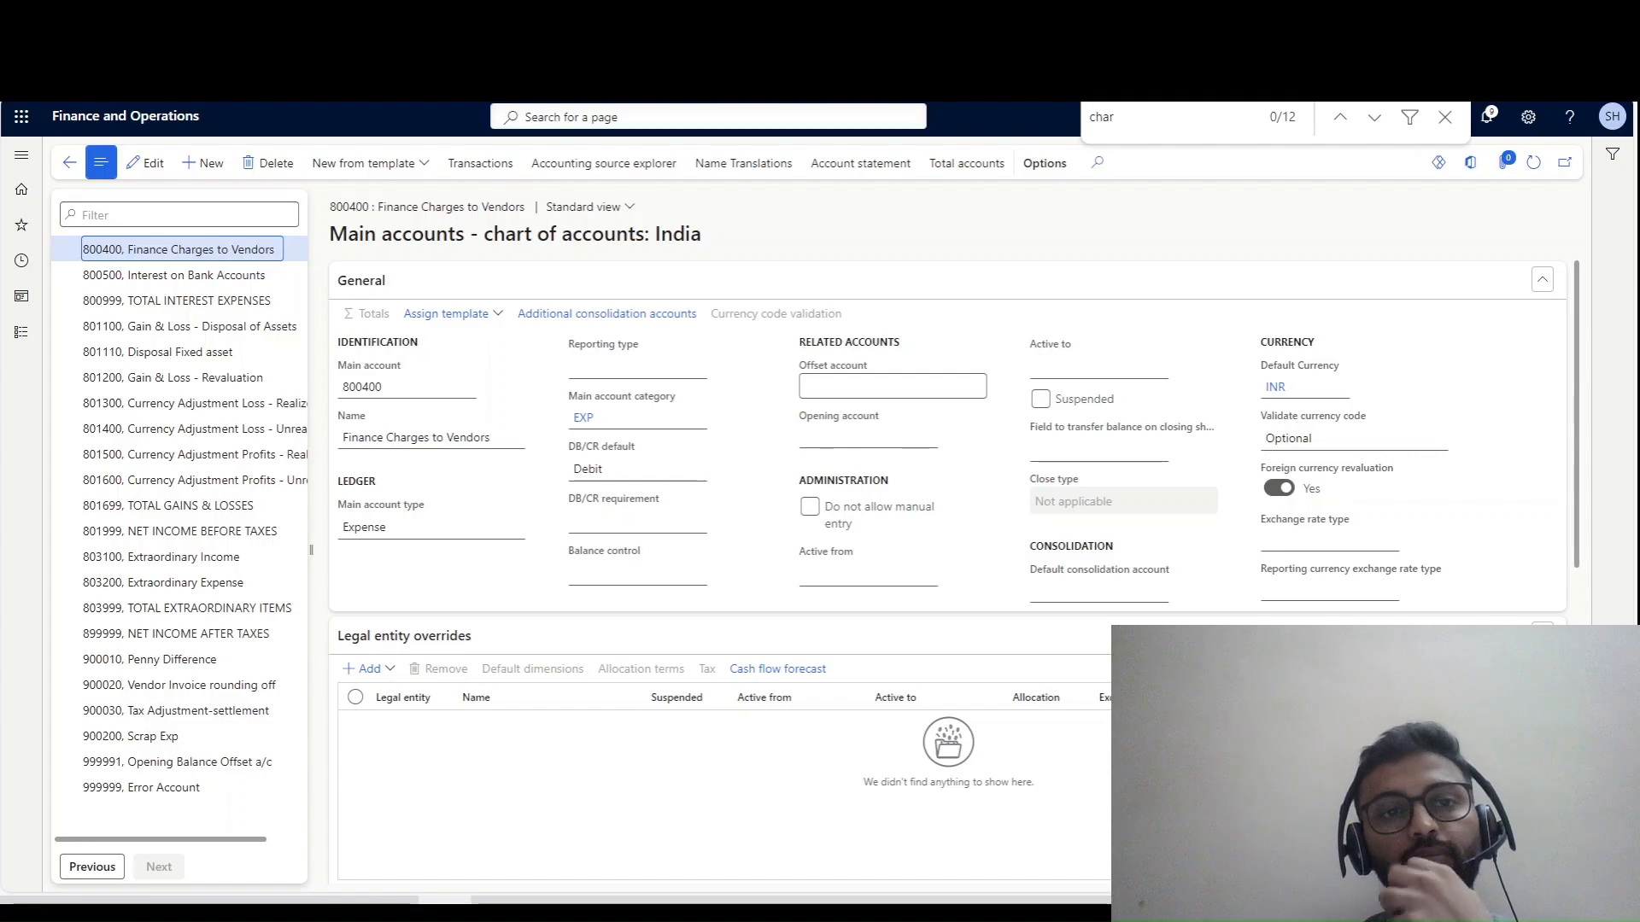
{"action": "left_click", "coordinate": [480, 163]}
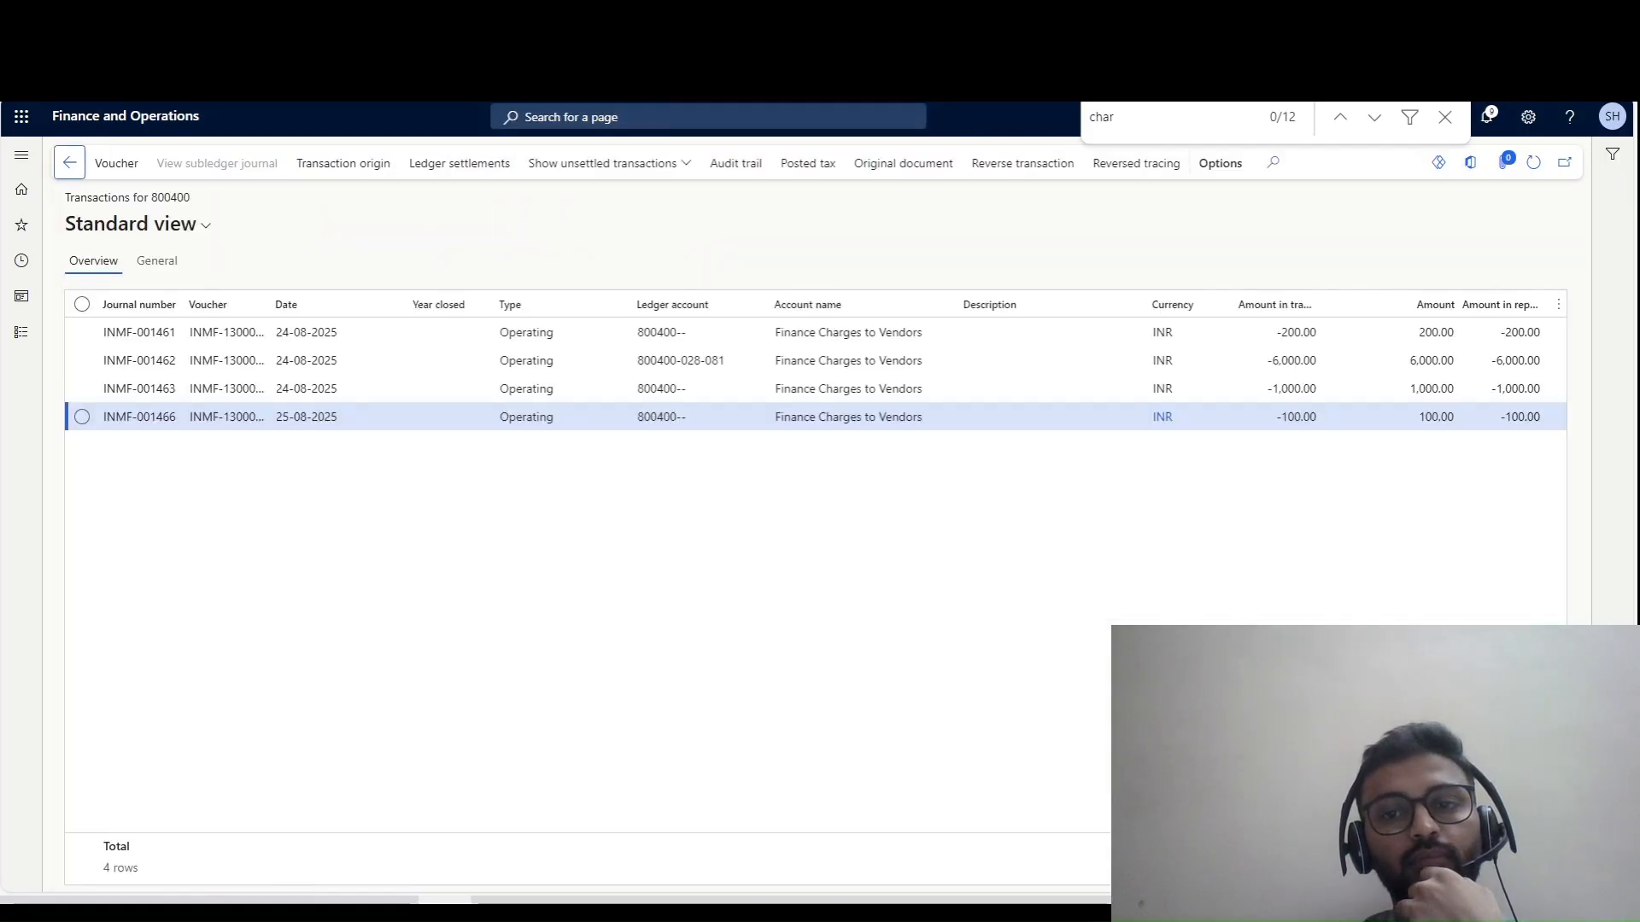
{"action": "left_click", "coordinate": [1296, 417]}
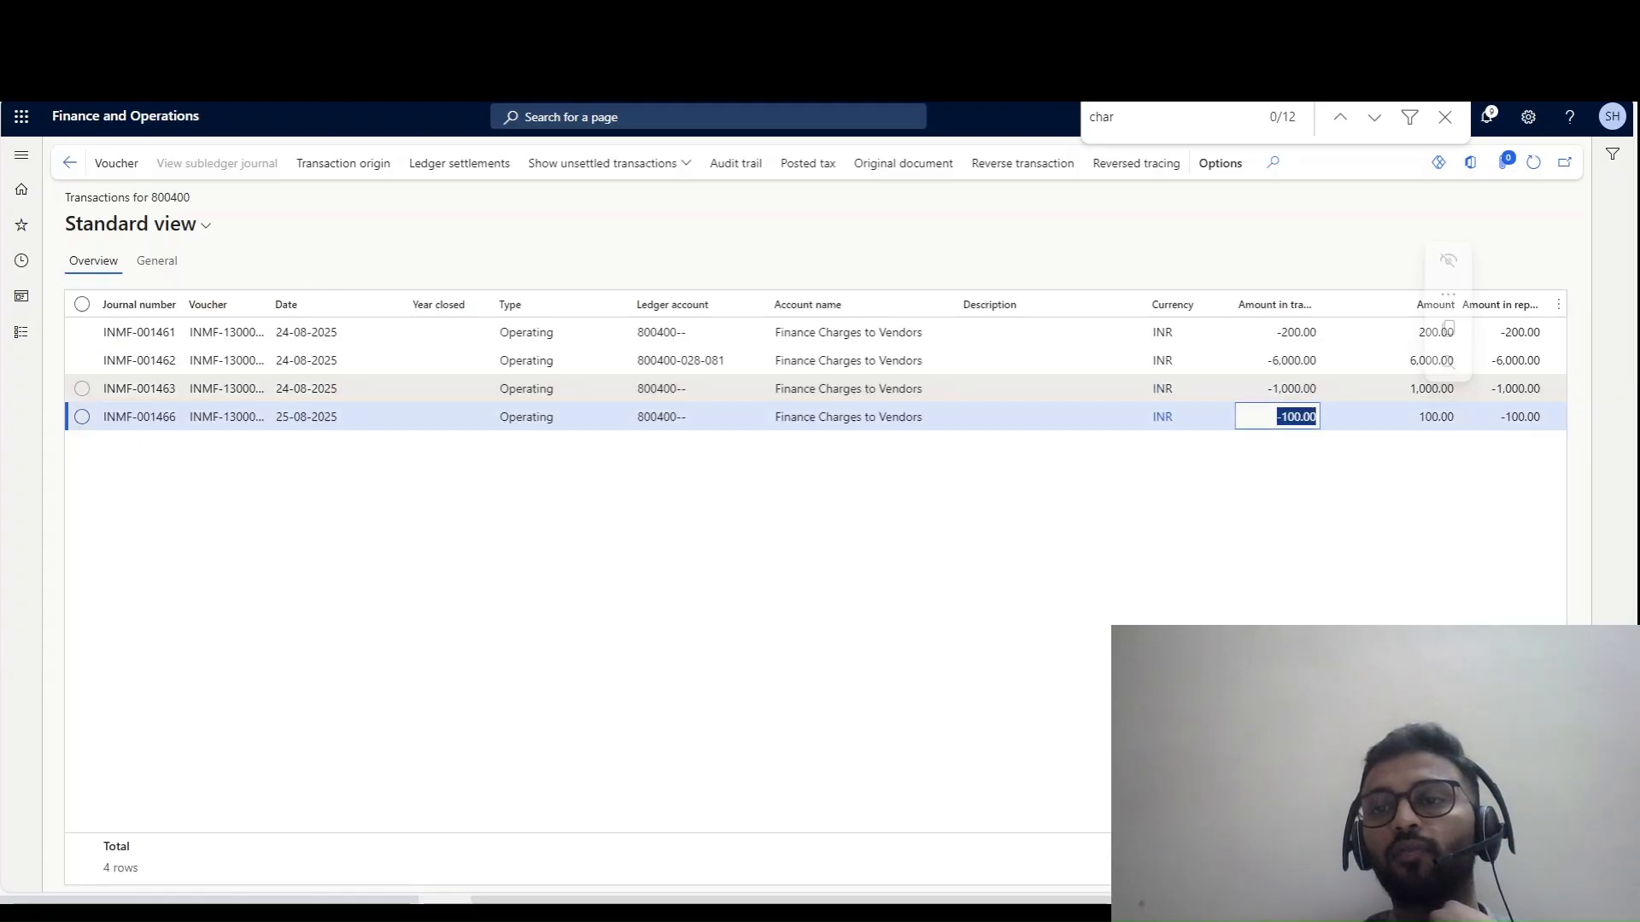
{"action": "left_click", "coordinate": [82, 417]}
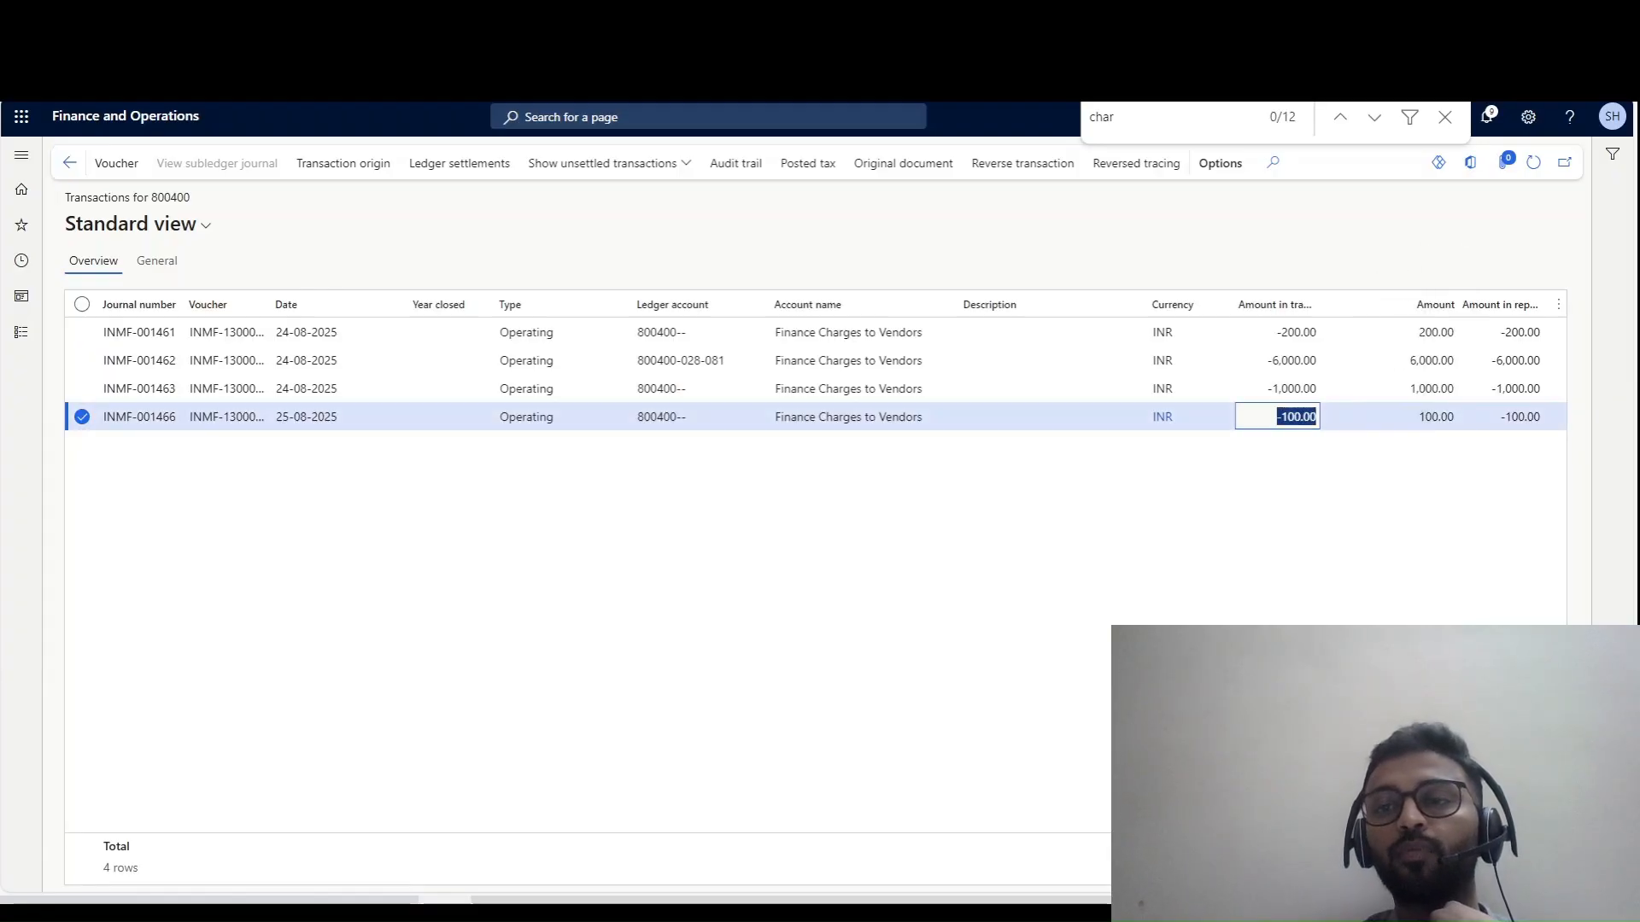
{"action": "left_click", "coordinate": [1186, 417]}
{"action": "left_click", "coordinate": [1272, 417]}
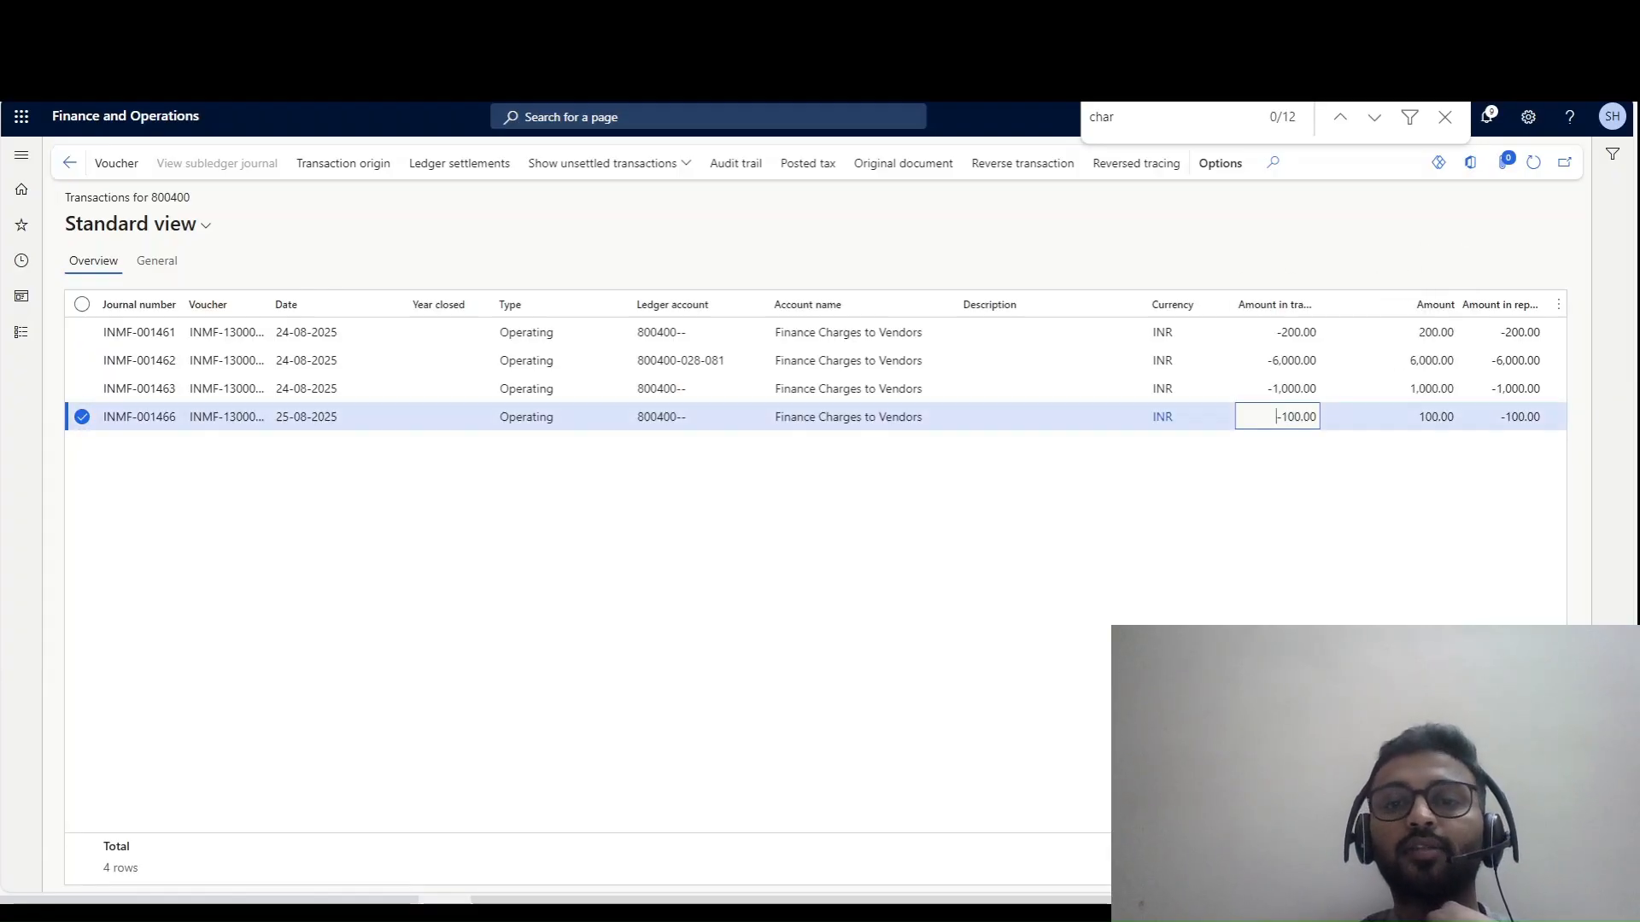
{"action": "left_click", "coordinate": [861, 417]}
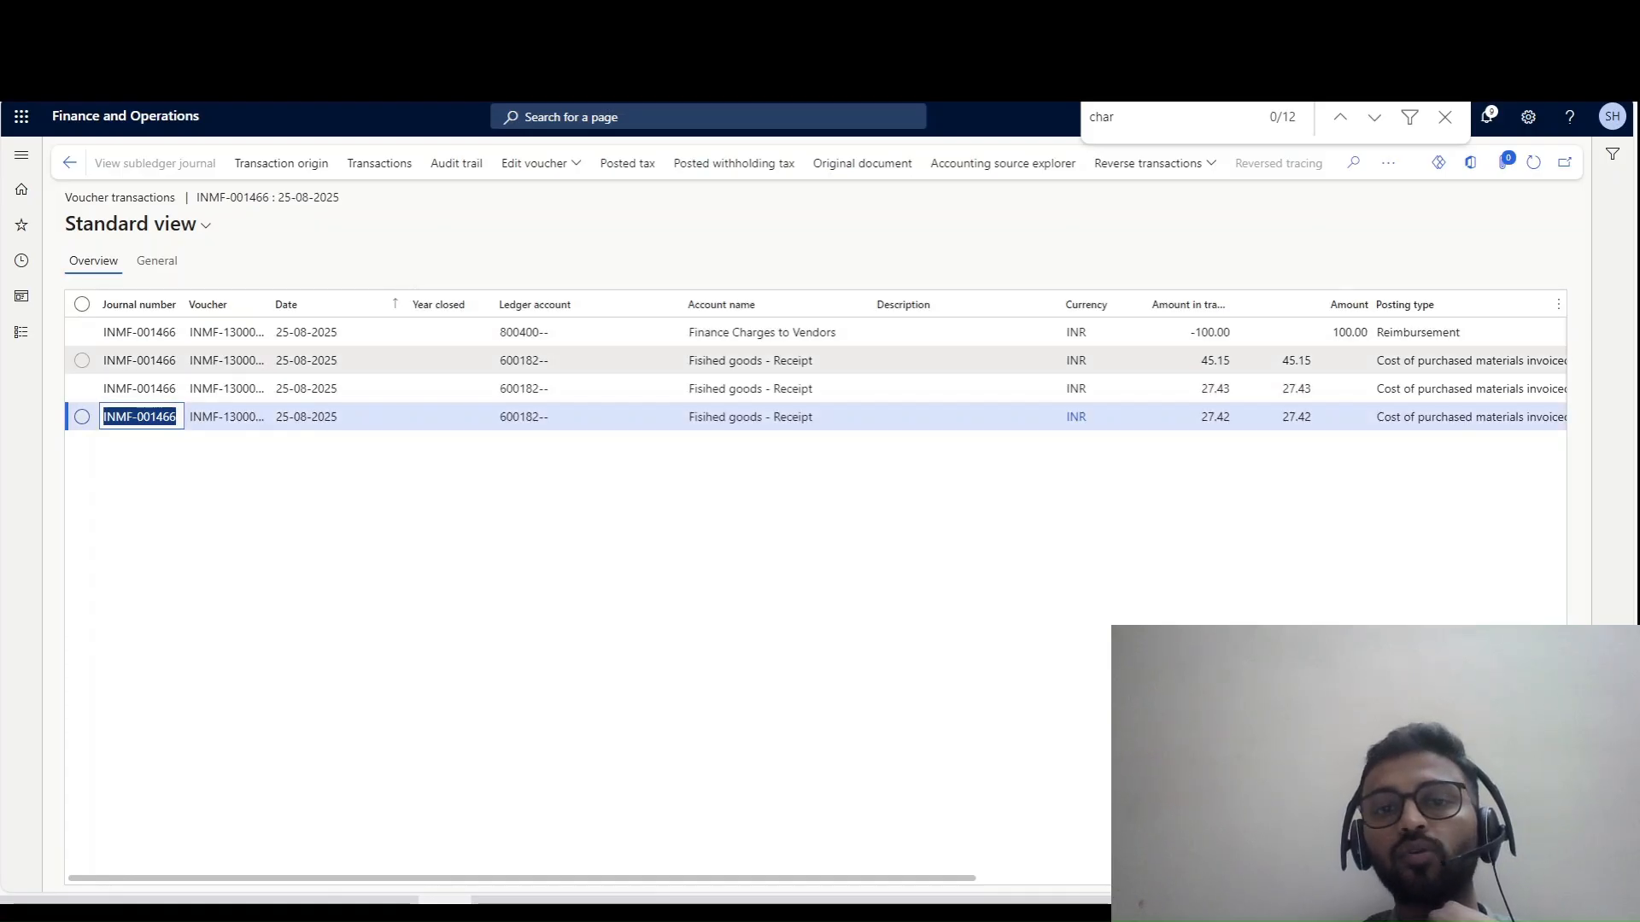
- Examine how the voucher distributes the charge amount across the finished goods receipt lines and their posting type
{"action": "left_click_drag", "start_coordinate": [522, 878], "coordinate": [696, 879]}
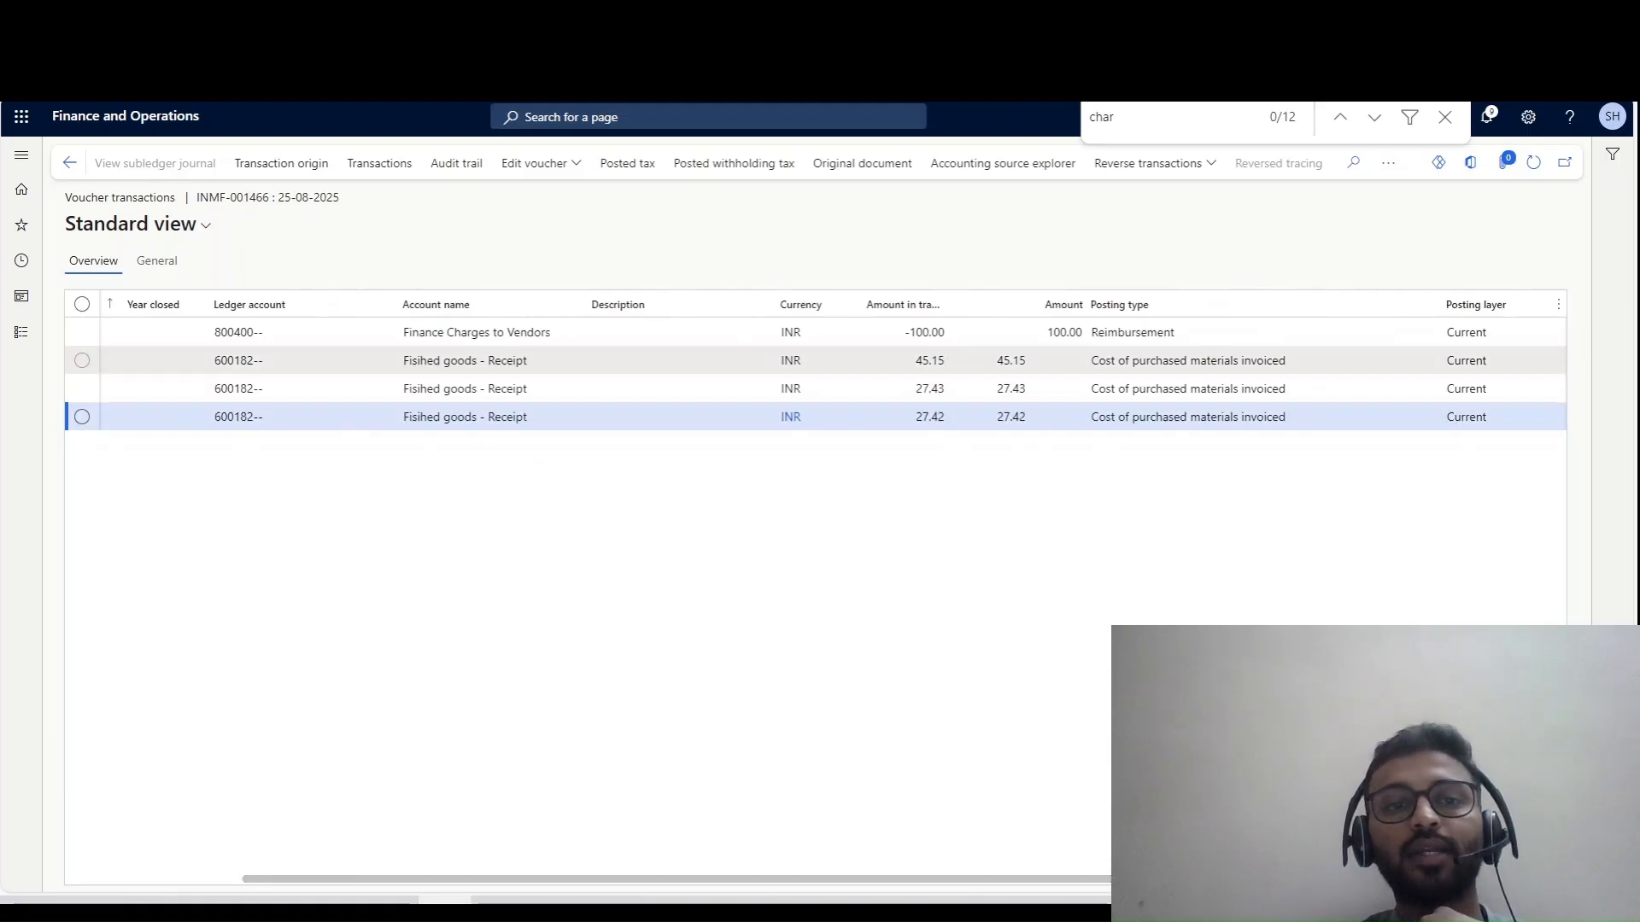
{"action": "left_click", "coordinate": [916, 361]}
{"action": "key", "text": "Down"}
{"action": "key", "text": "Down"}
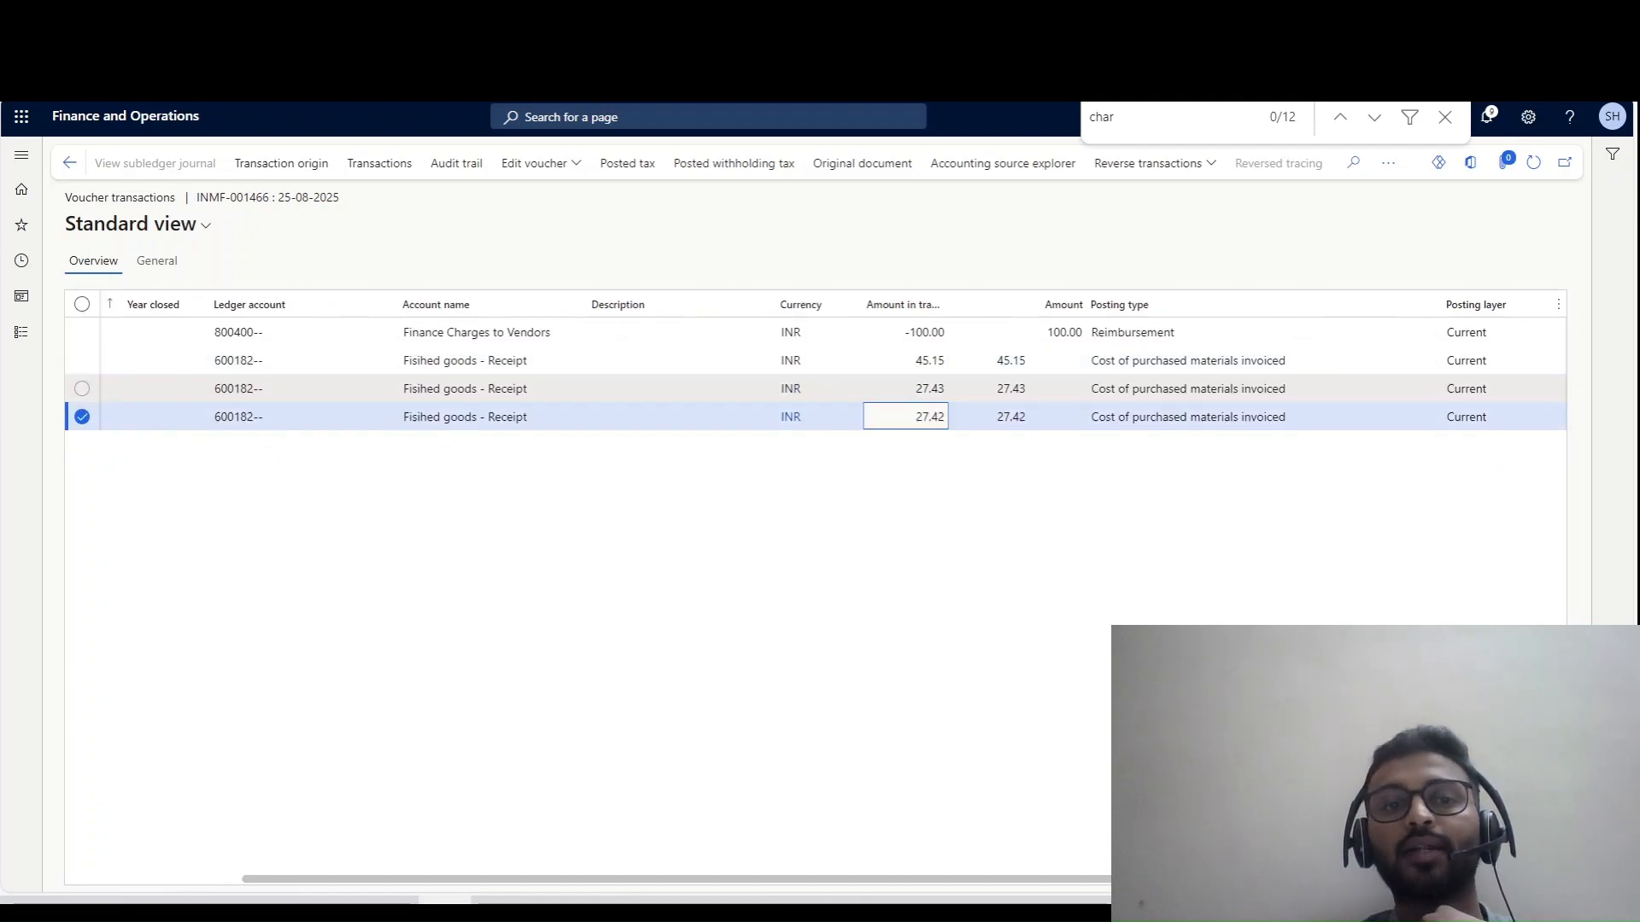
{"action": "key", "text": "Up"}
{"action": "key", "text": "Up"}
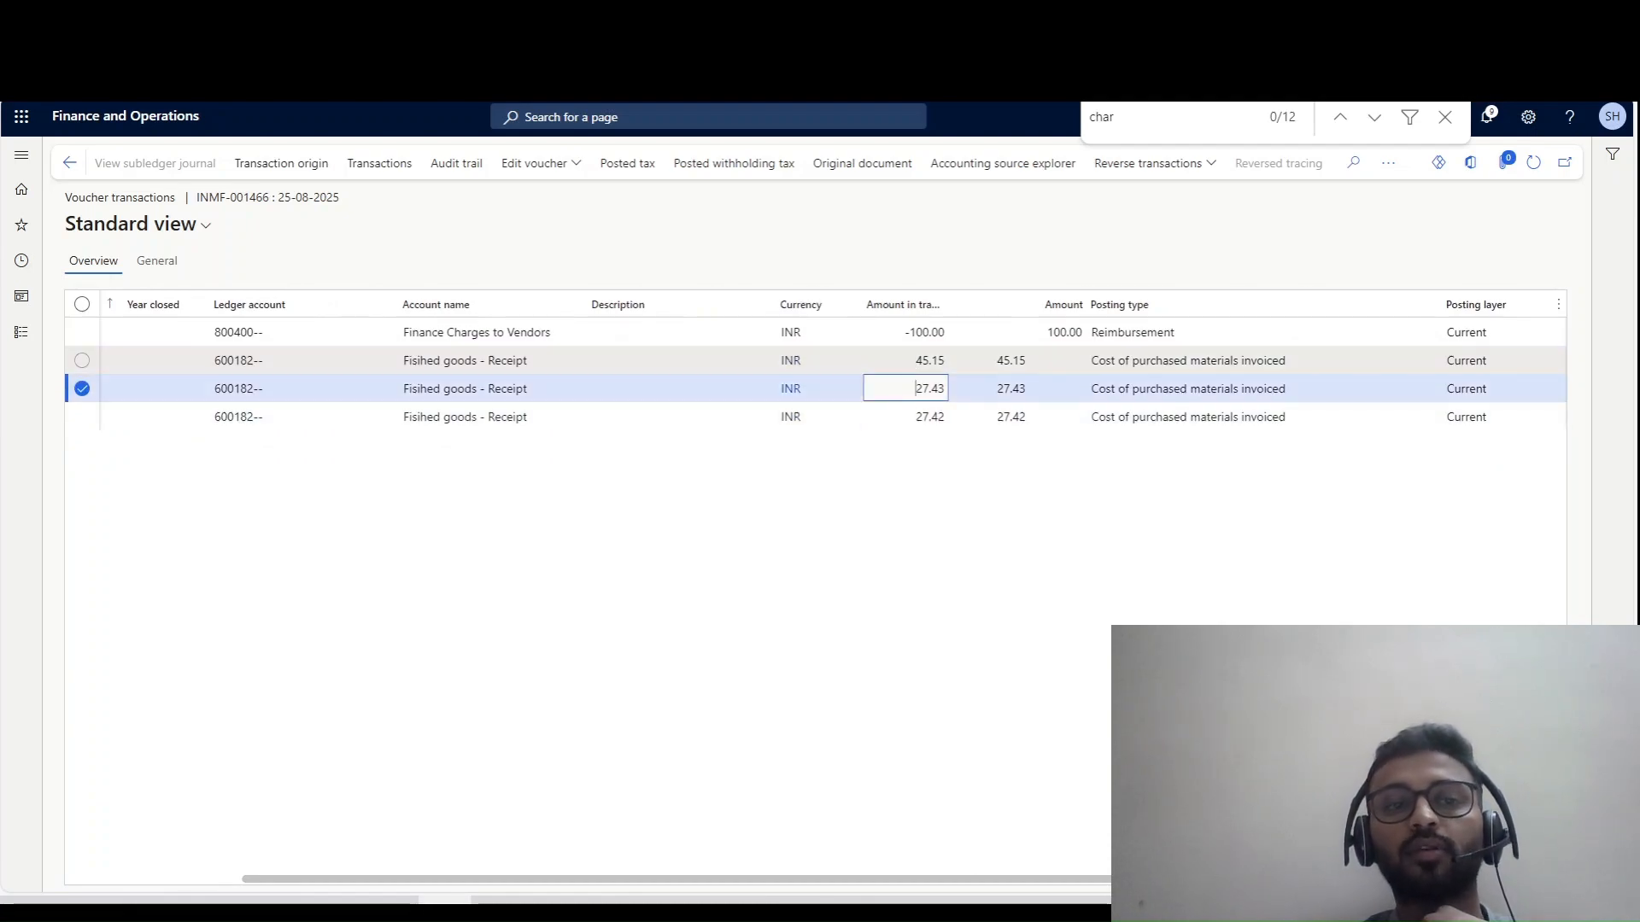
{"action": "left_click_drag", "start_coordinate": [657, 879], "coordinate": [484, 879]}
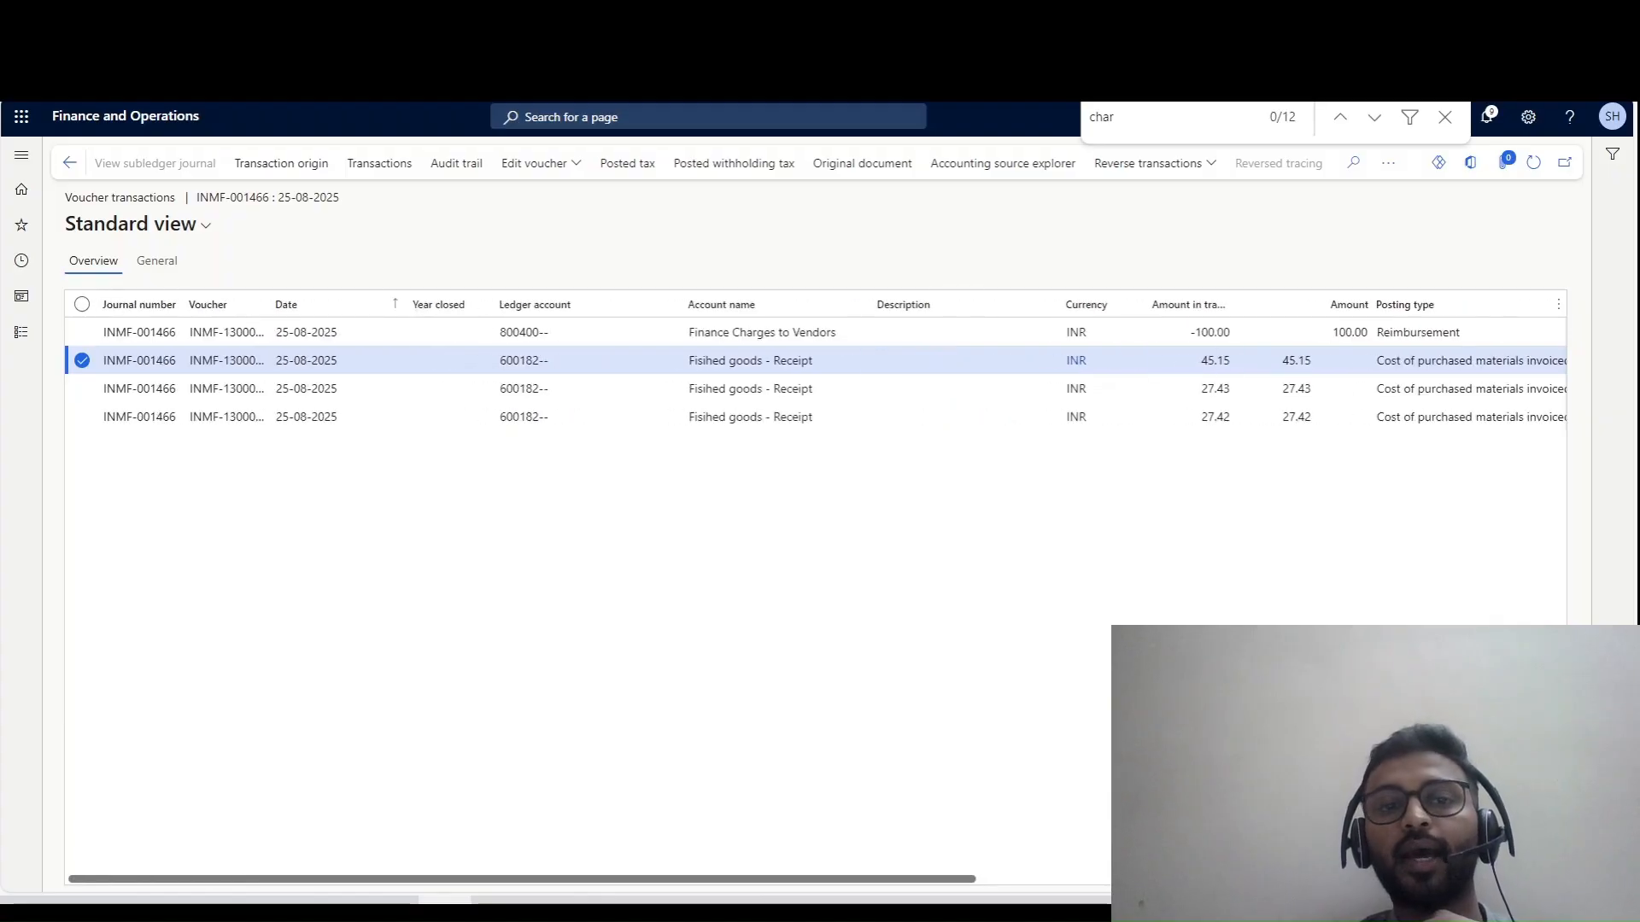
{"action": "left_click", "coordinate": [1194, 361]}
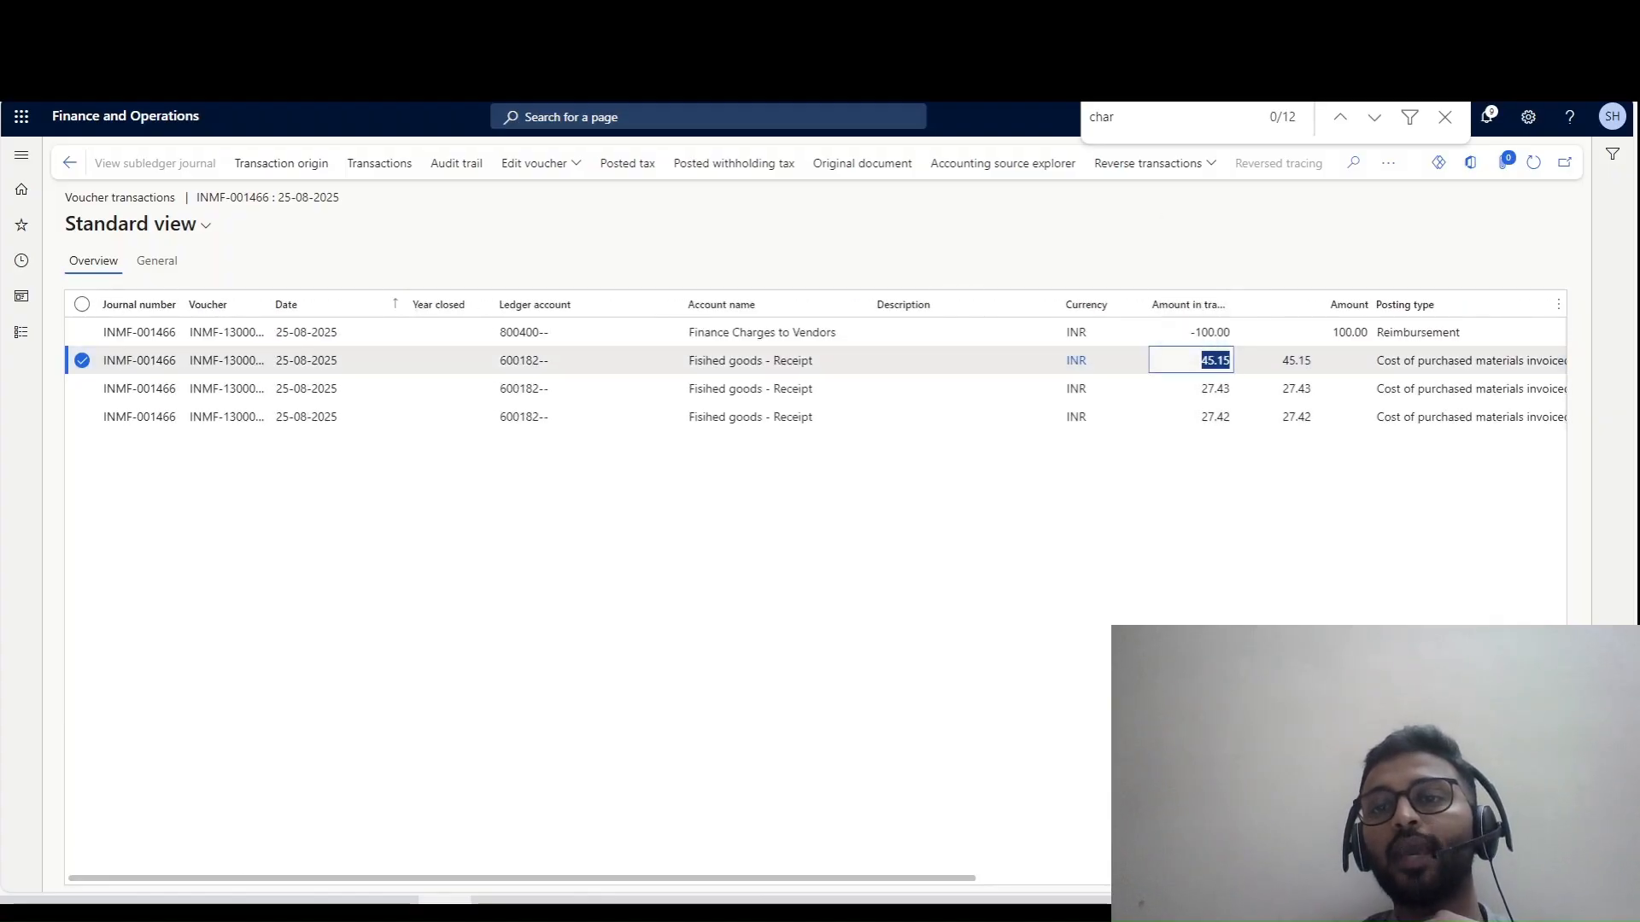
{"action": "key", "text": "Down"}
{"action": "key", "text": "Down"}
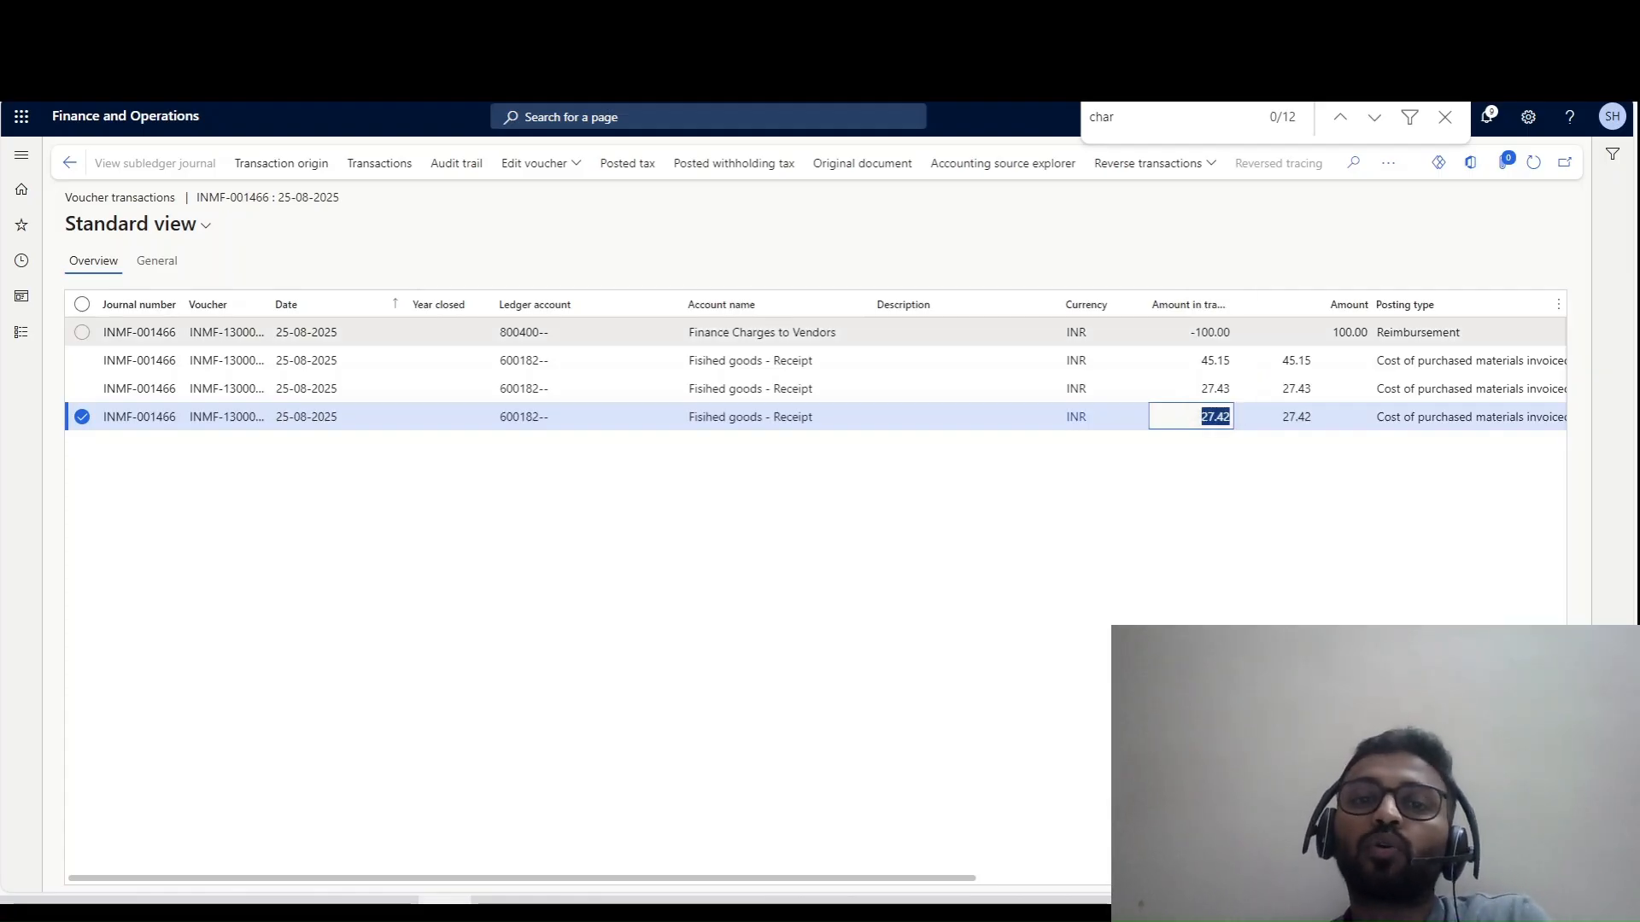
- Examine the account name, amount and posting type of the Finance Charges to Vendors line in the voucher
{"action": "left_click", "coordinate": [753, 333]}
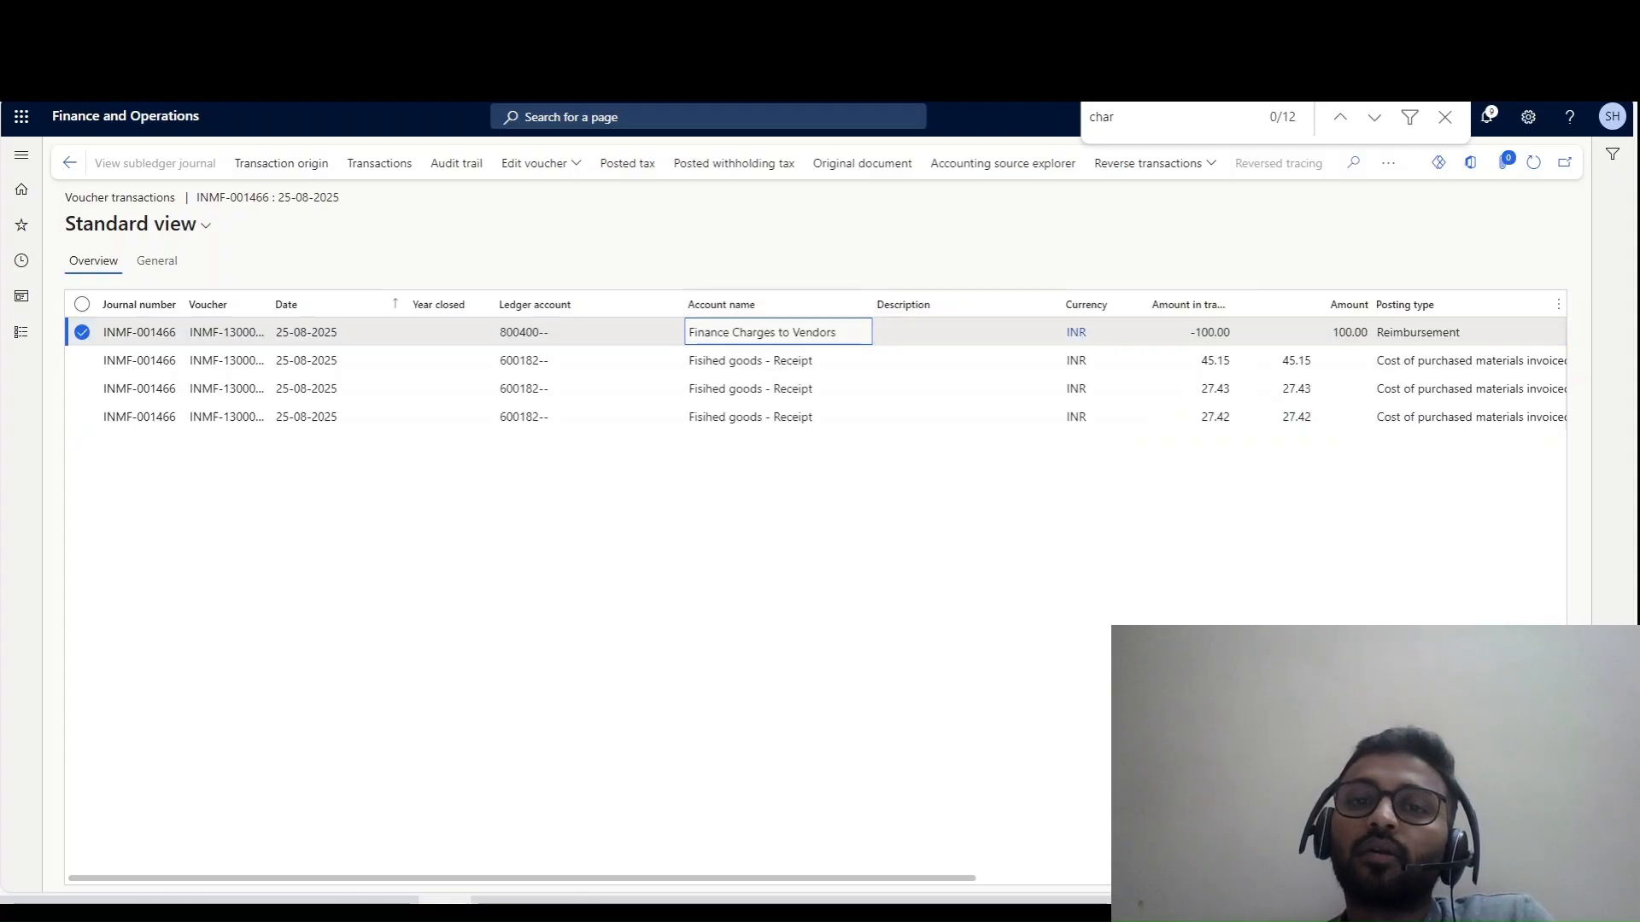
{"action": "left_click_drag", "start_coordinate": [838, 334], "coordinate": [683, 350]}
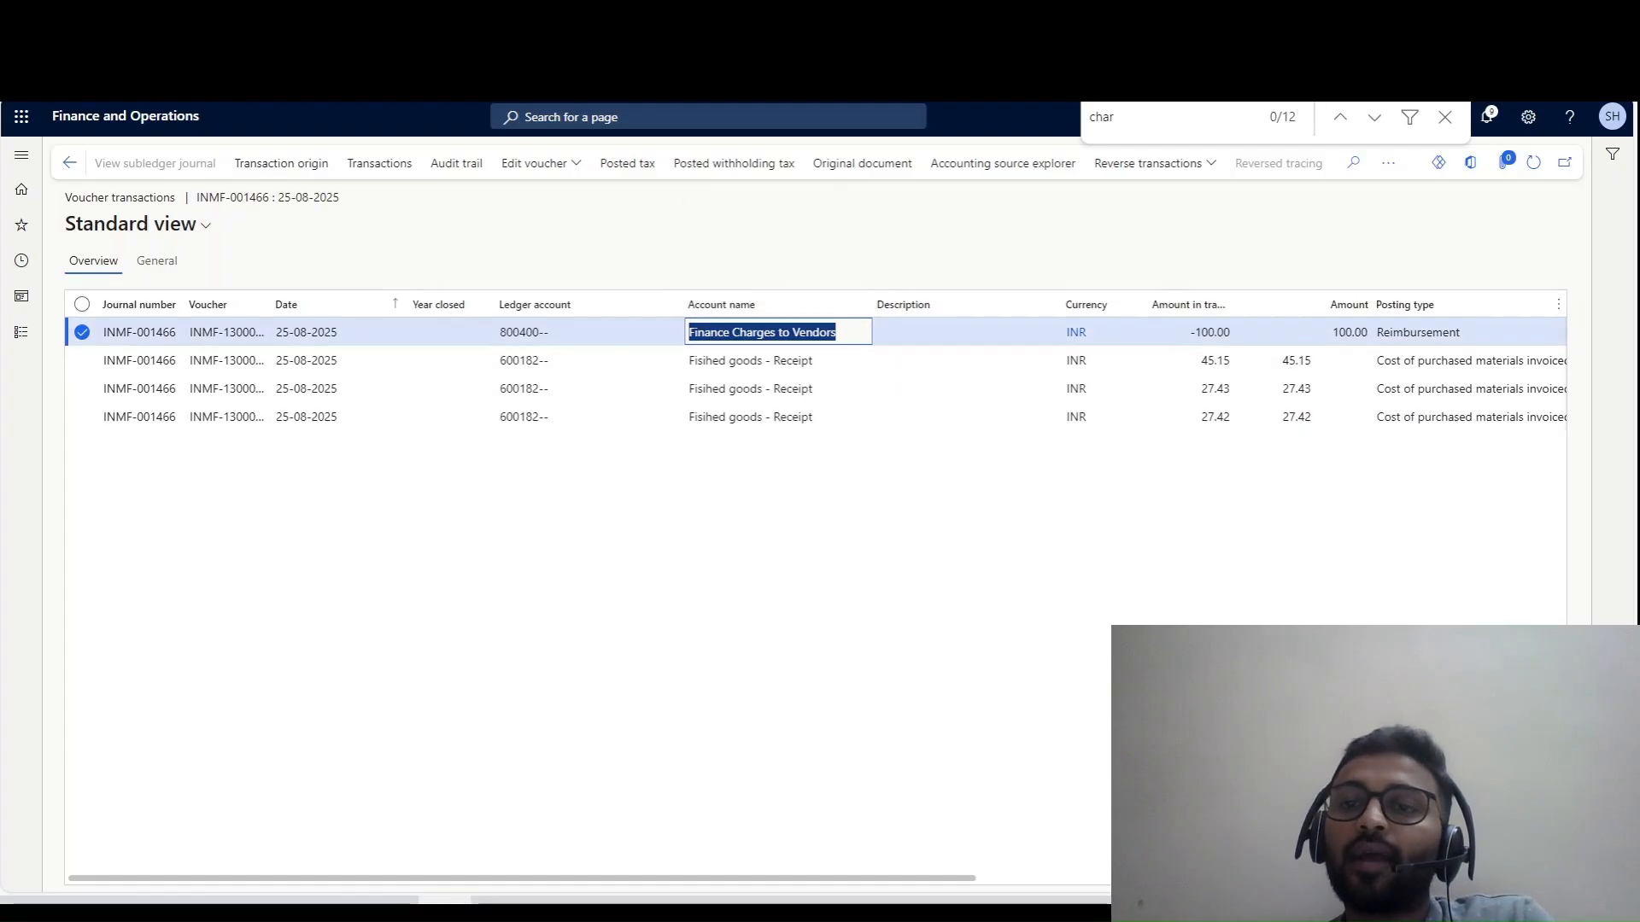
{"action": "left_click", "coordinate": [1191, 332]}
{"action": "left_click_drag", "start_coordinate": [1189, 332], "coordinate": [1367, 334]}
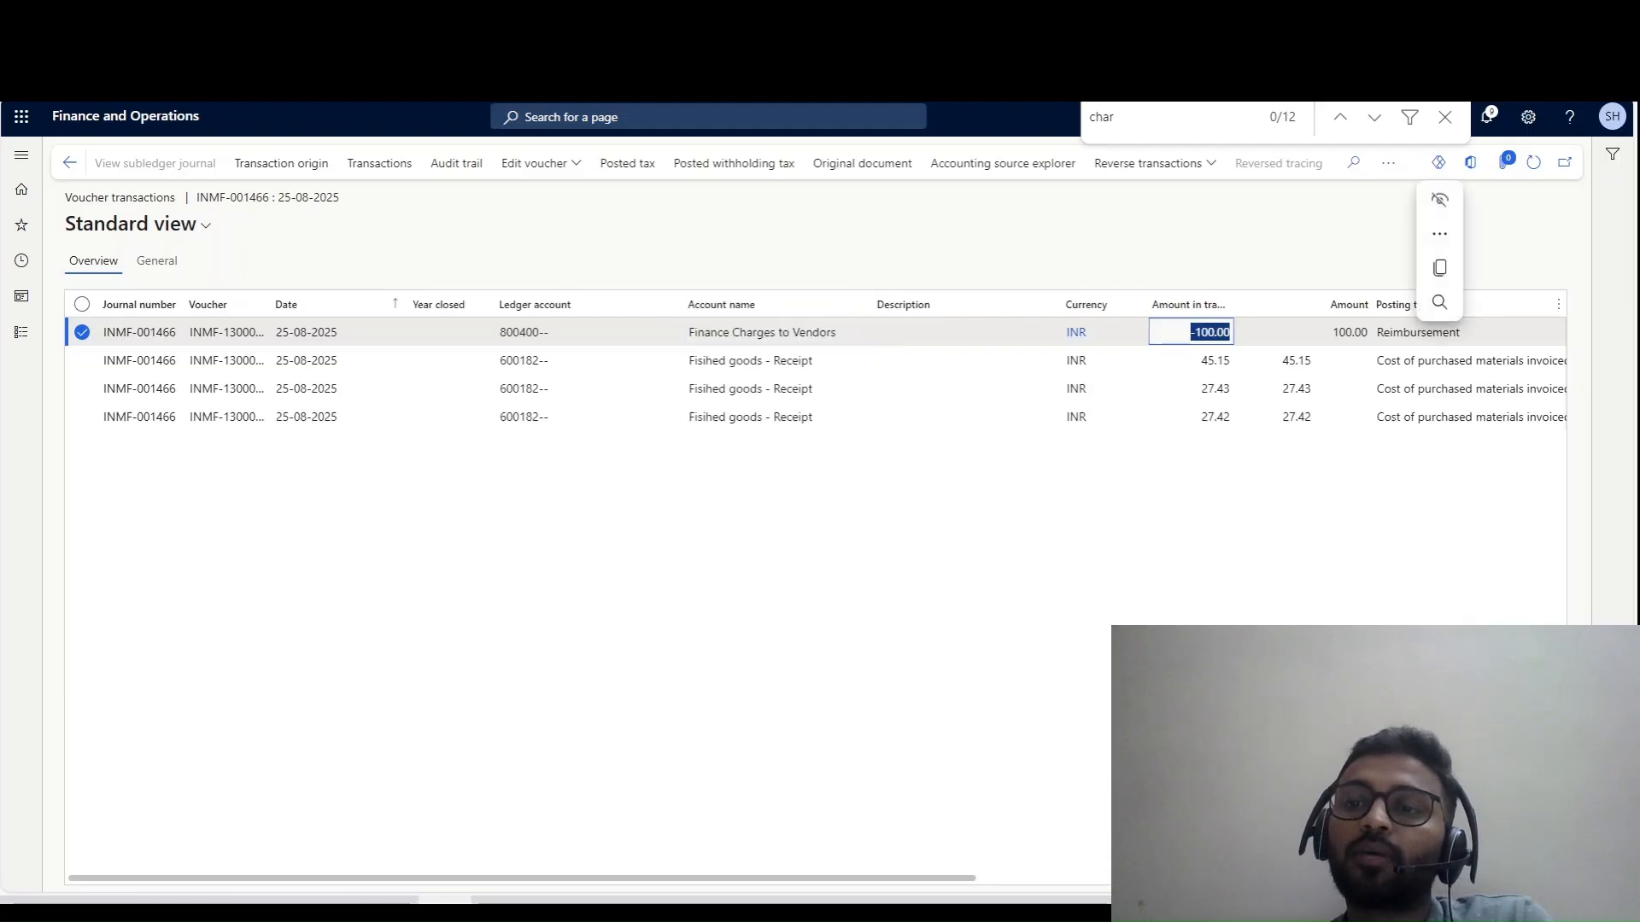
{"action": "left_click", "coordinate": [1462, 332]}
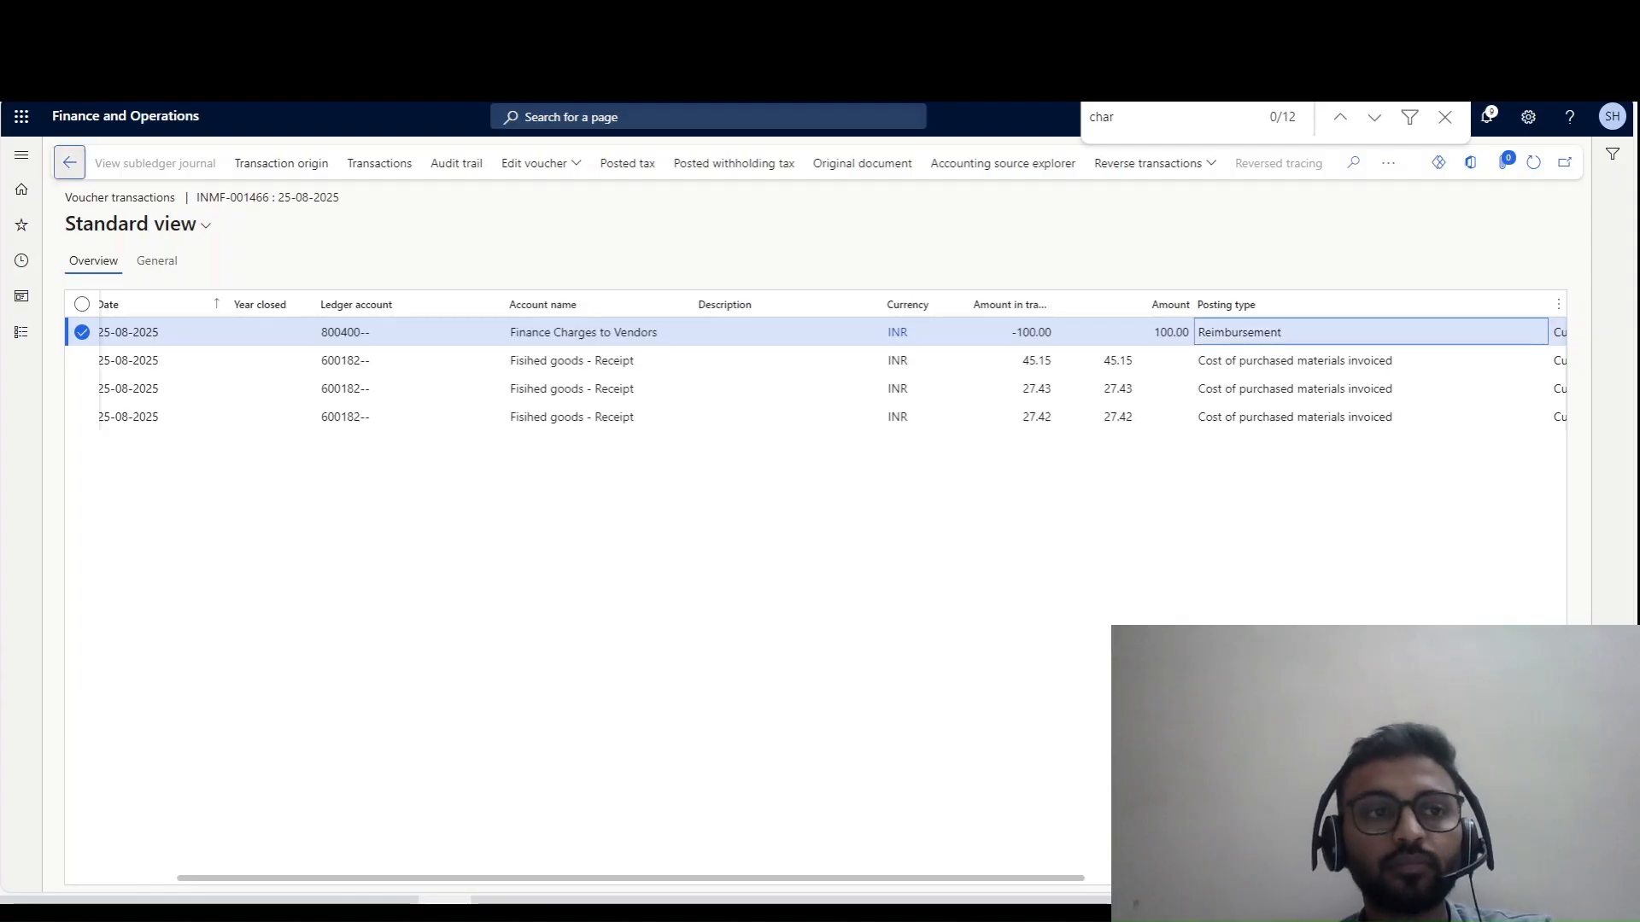
- Close the voucher transactions and the account transactions to return to the Main accounts page for 800400
{"action": "left_click", "coordinate": [70, 163]}
{"action": "mouse_move", "coordinate": [445, 902]}
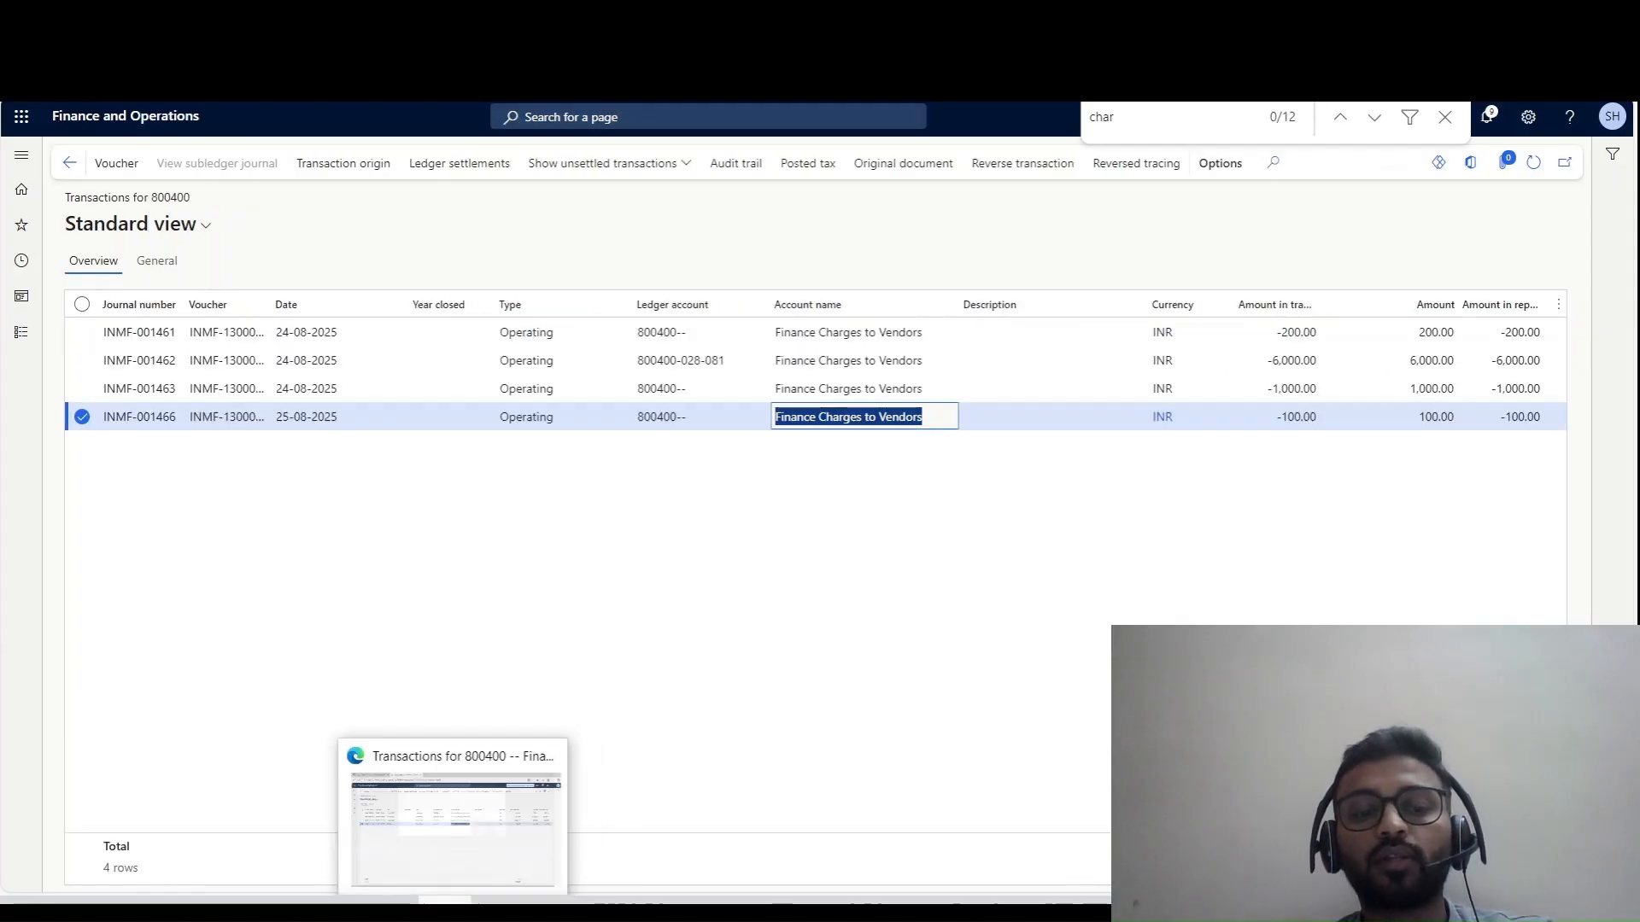
{"action": "left_click", "coordinate": [675, 529]}
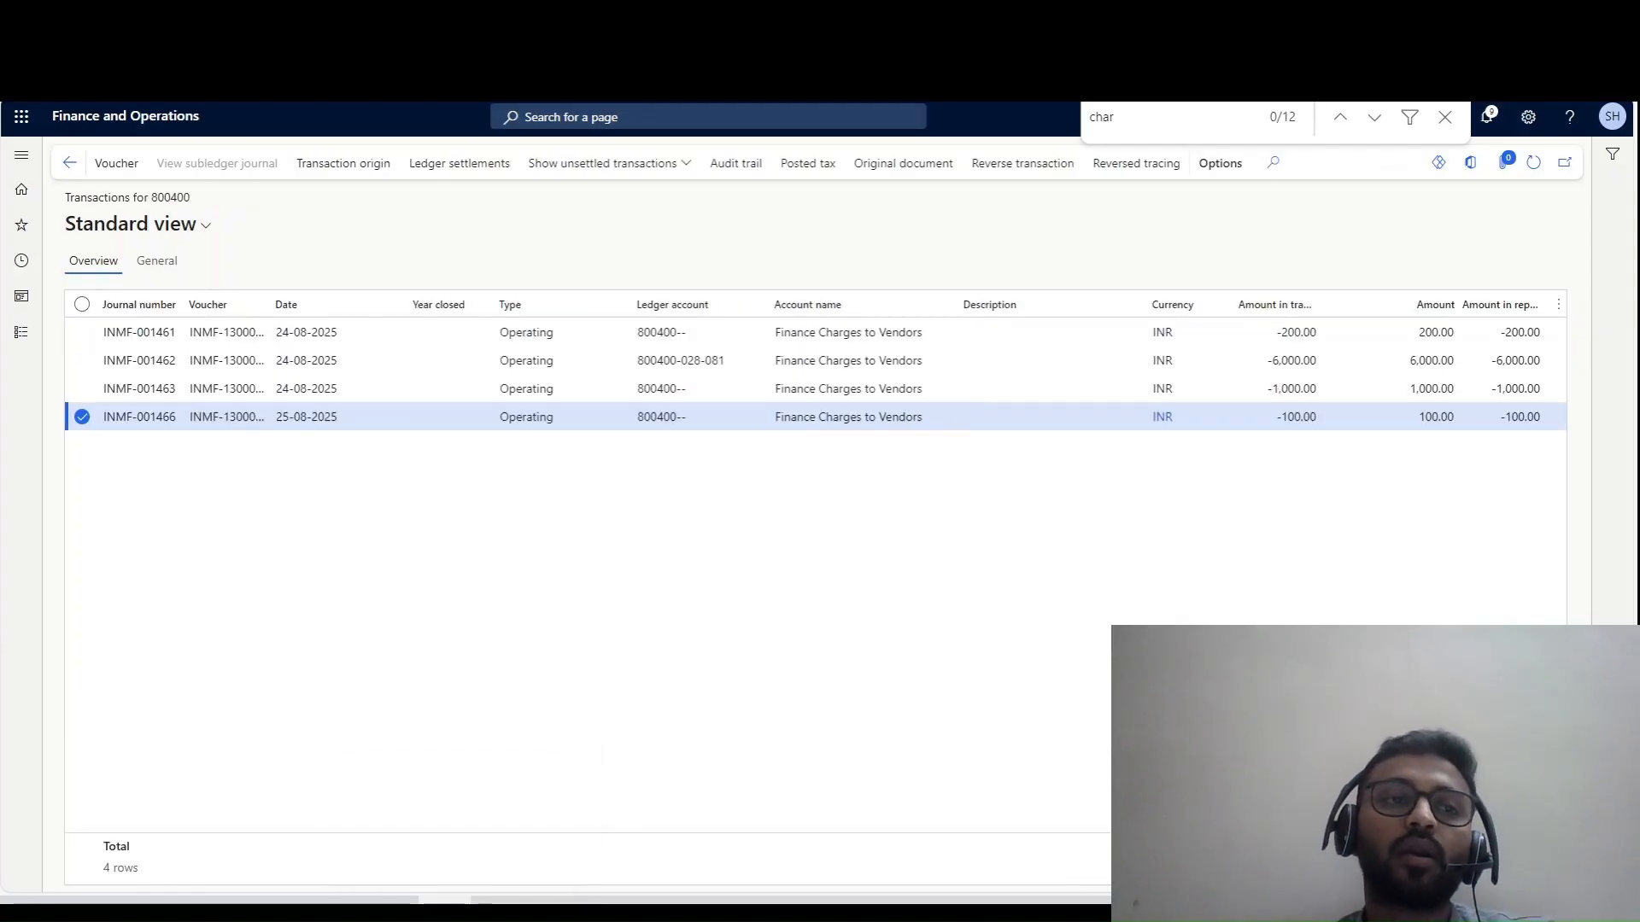
{"action": "left_click", "coordinate": [70, 162]}
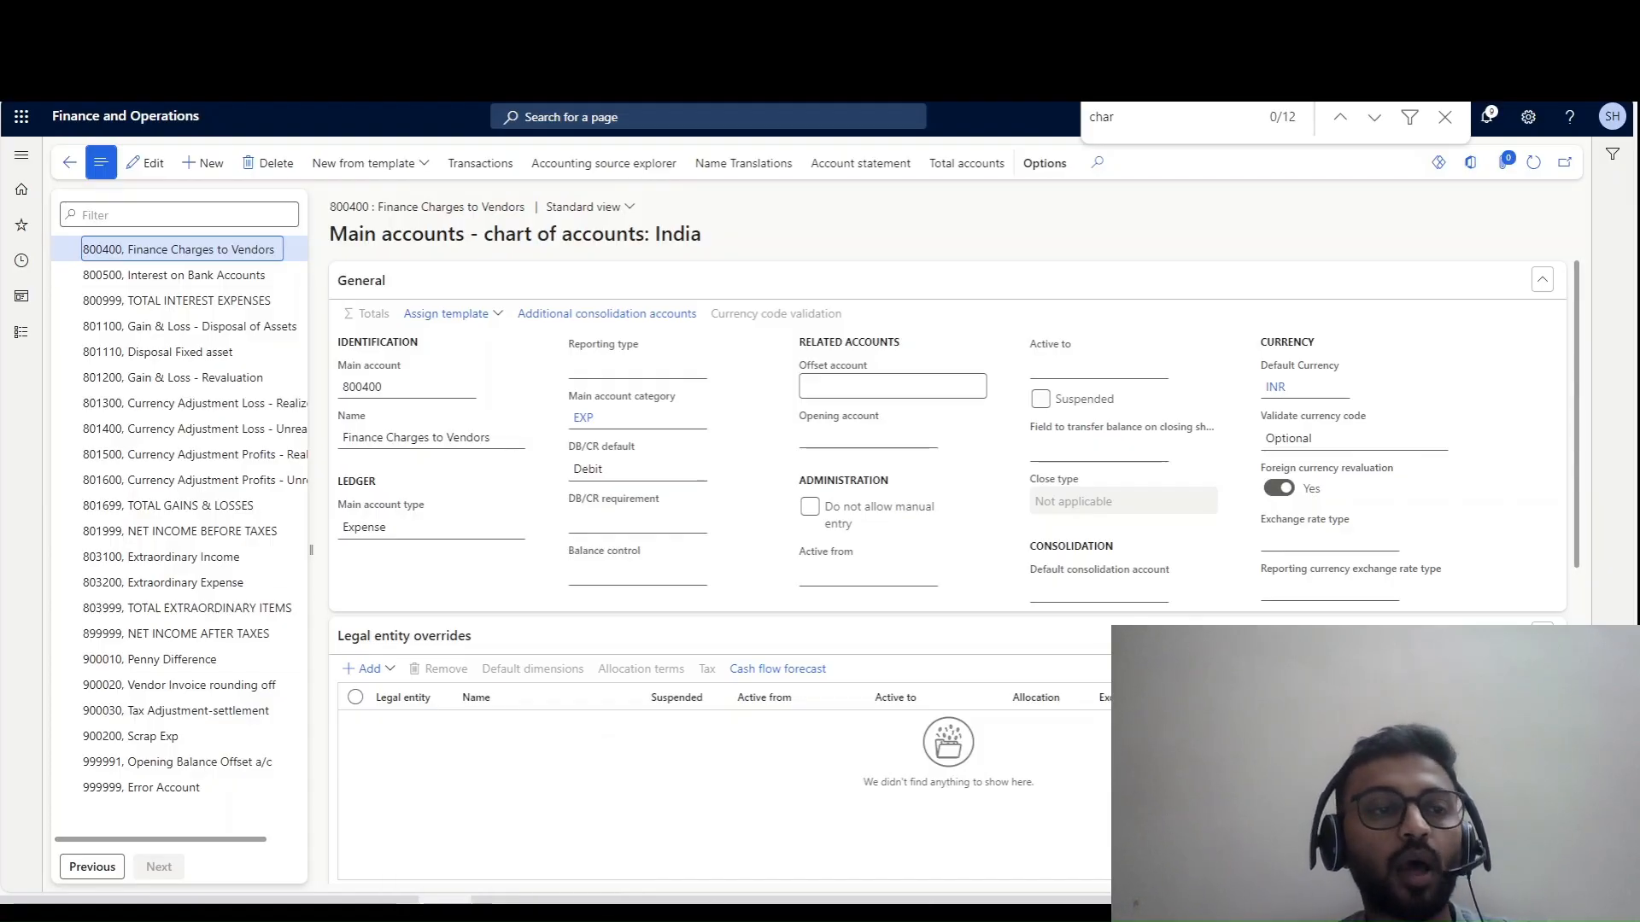
- Open the Accounts payable parameters page from the Accounts payable module's setup
{"action": "left_click", "coordinate": [21, 331]}
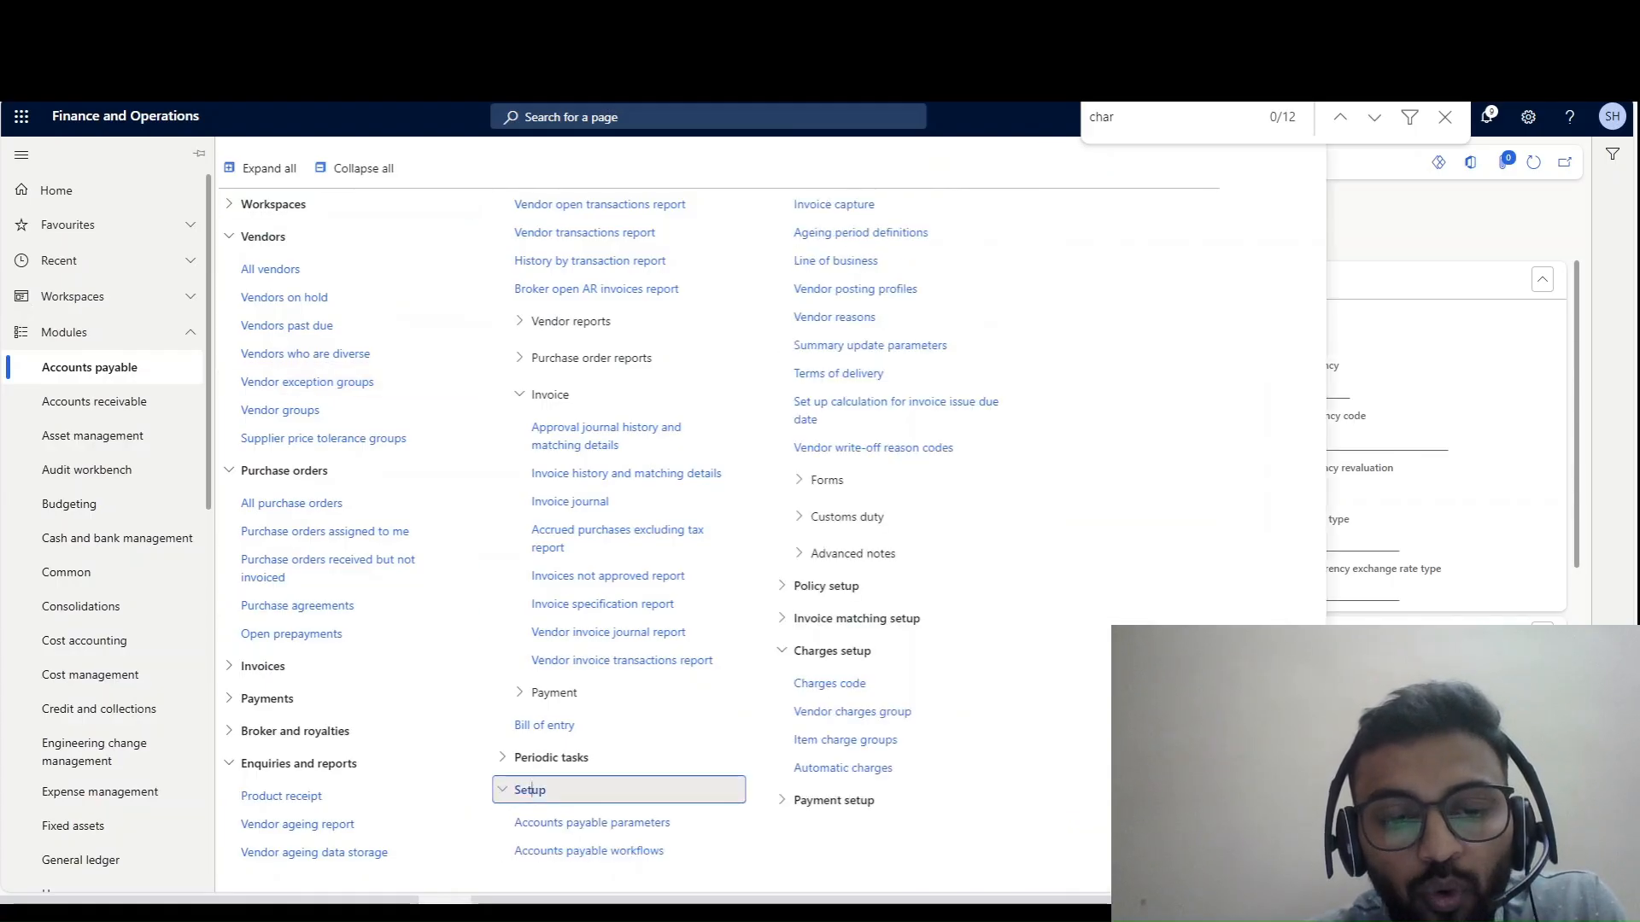
{"action": "left_click", "coordinate": [529, 790]}
{"action": "left_click", "coordinate": [598, 821]}
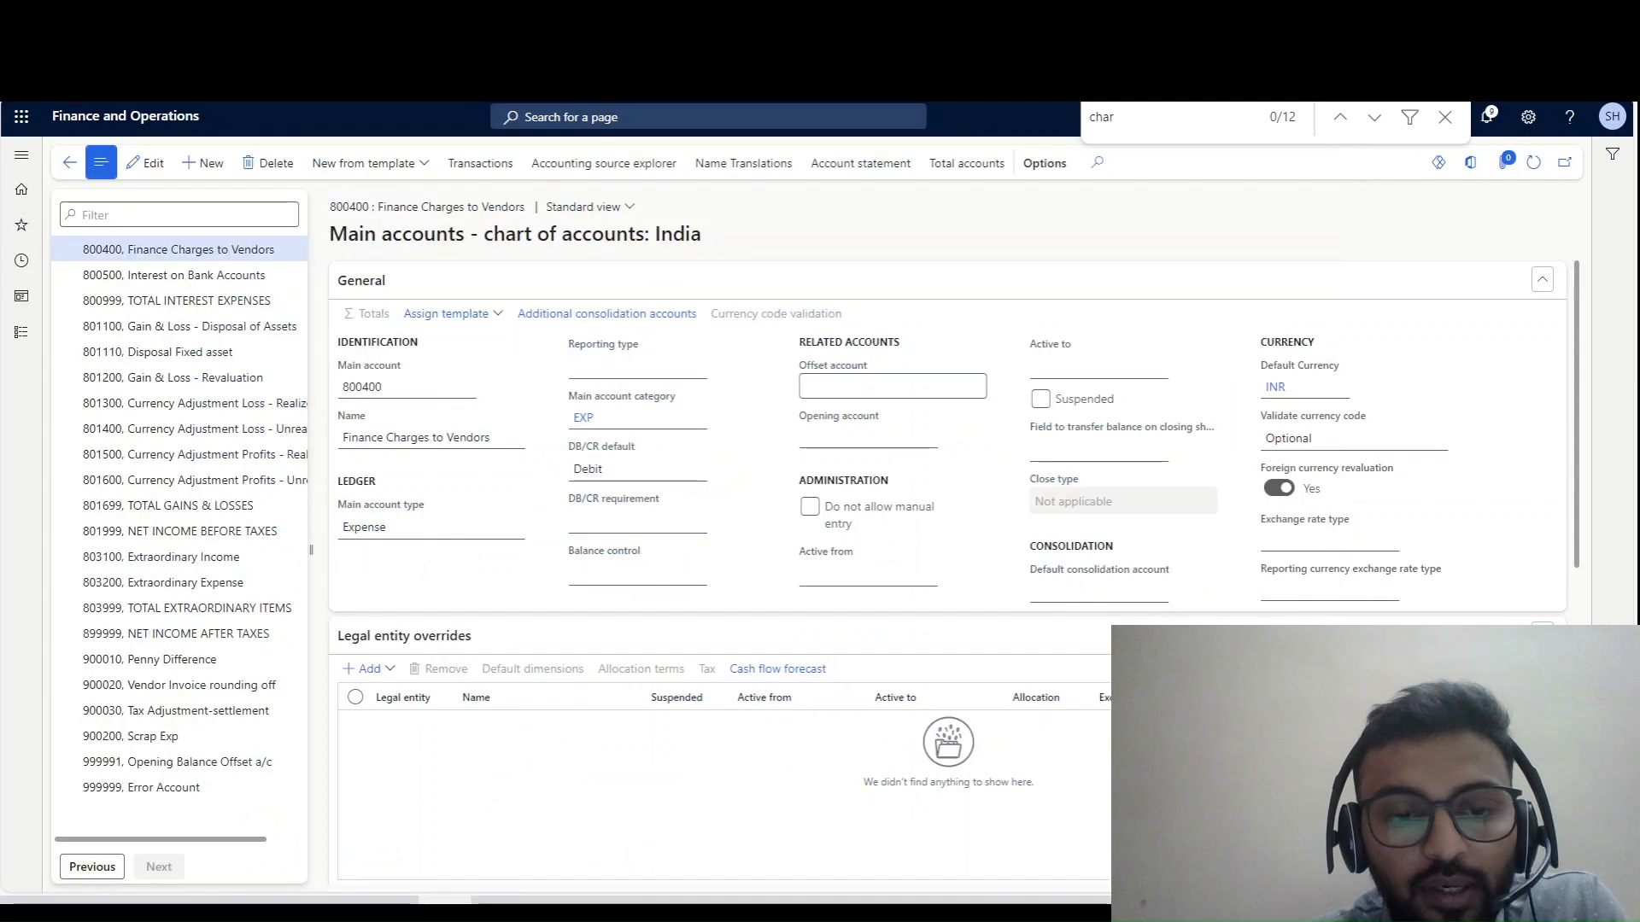
- Check the automatic charges notes in the Excel workbook and return to the Invoice section of the Accounts payable parameters
{"action": "left_click", "coordinate": [392, 901]}
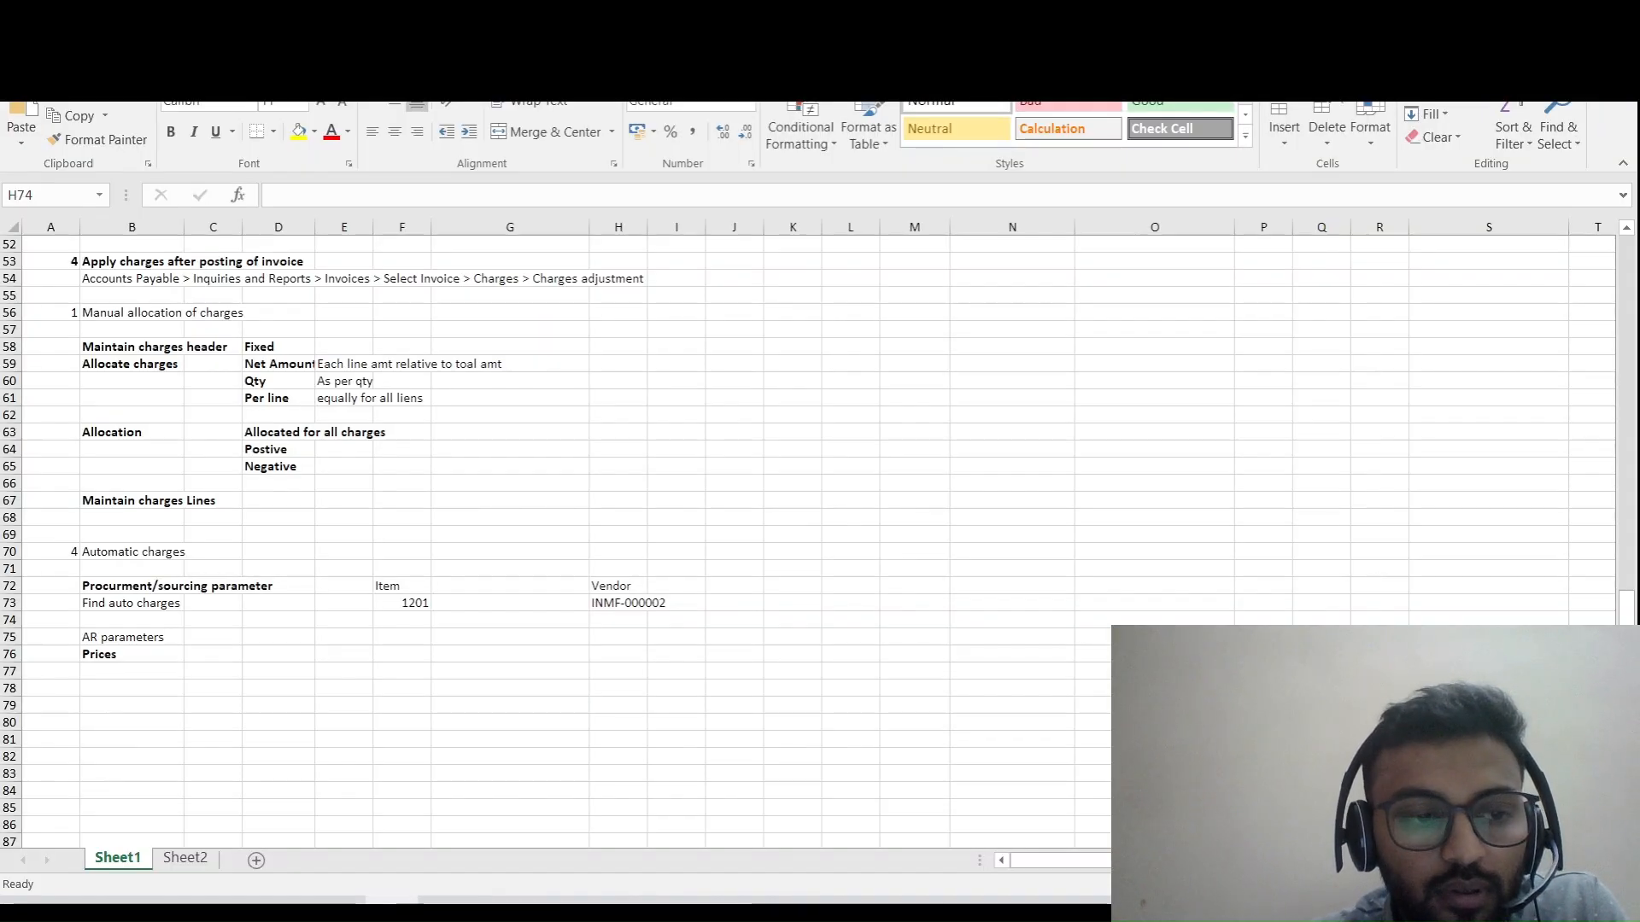
{"action": "scroll", "coordinate": [618, 564], "scroll_direction": "down", "scroll_amount": 1}
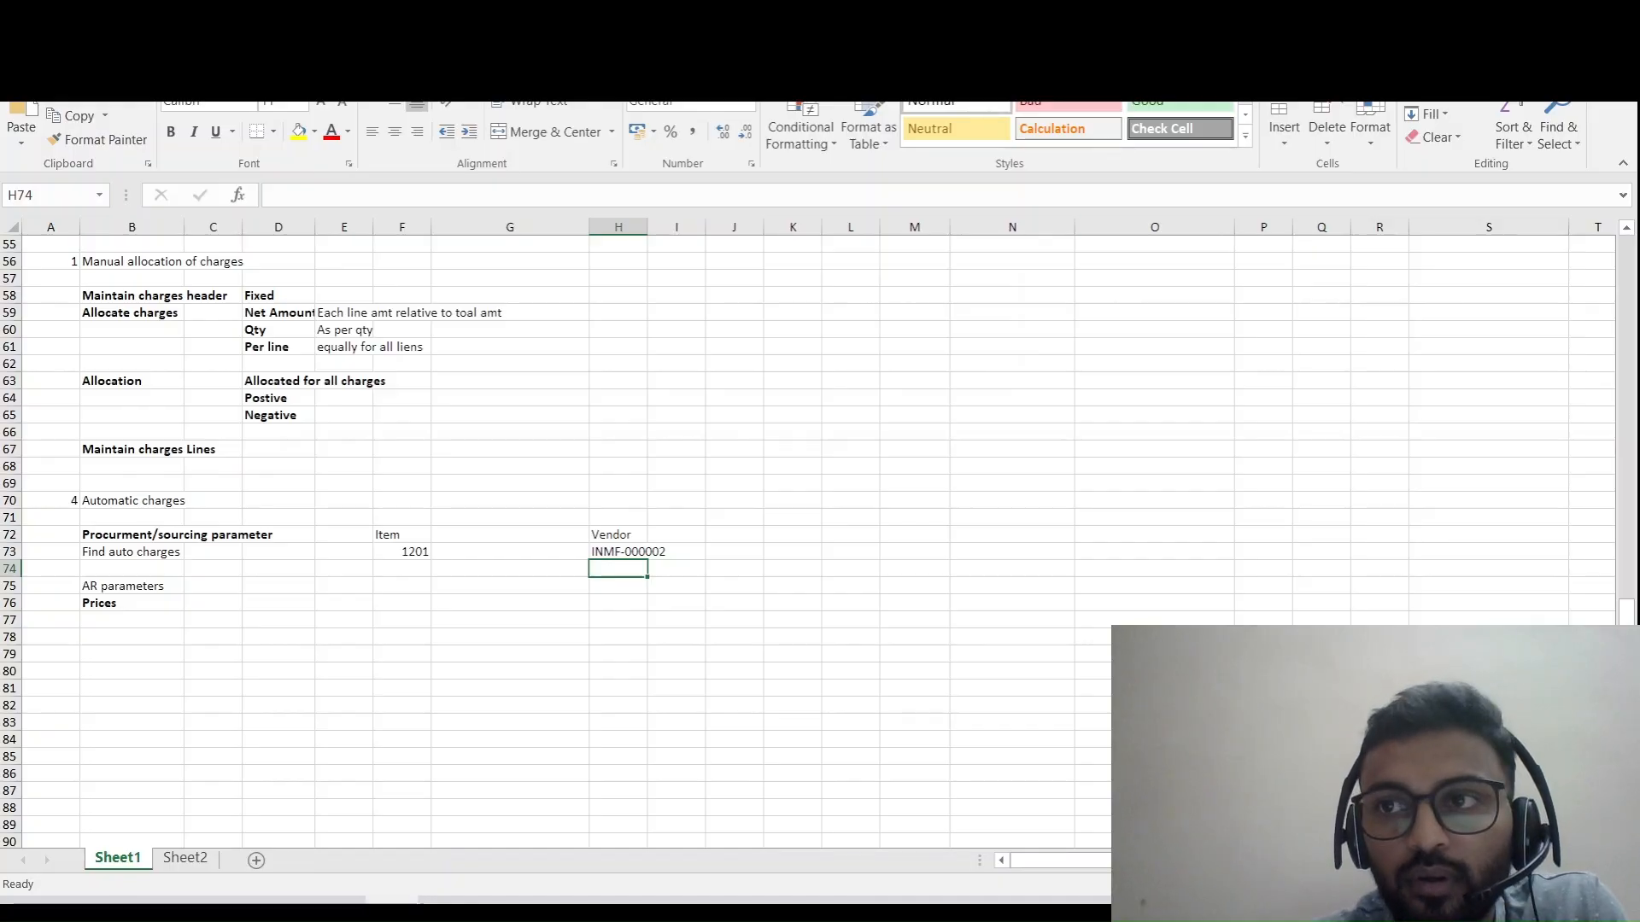
{"action": "key", "text": "alt+Tab"}
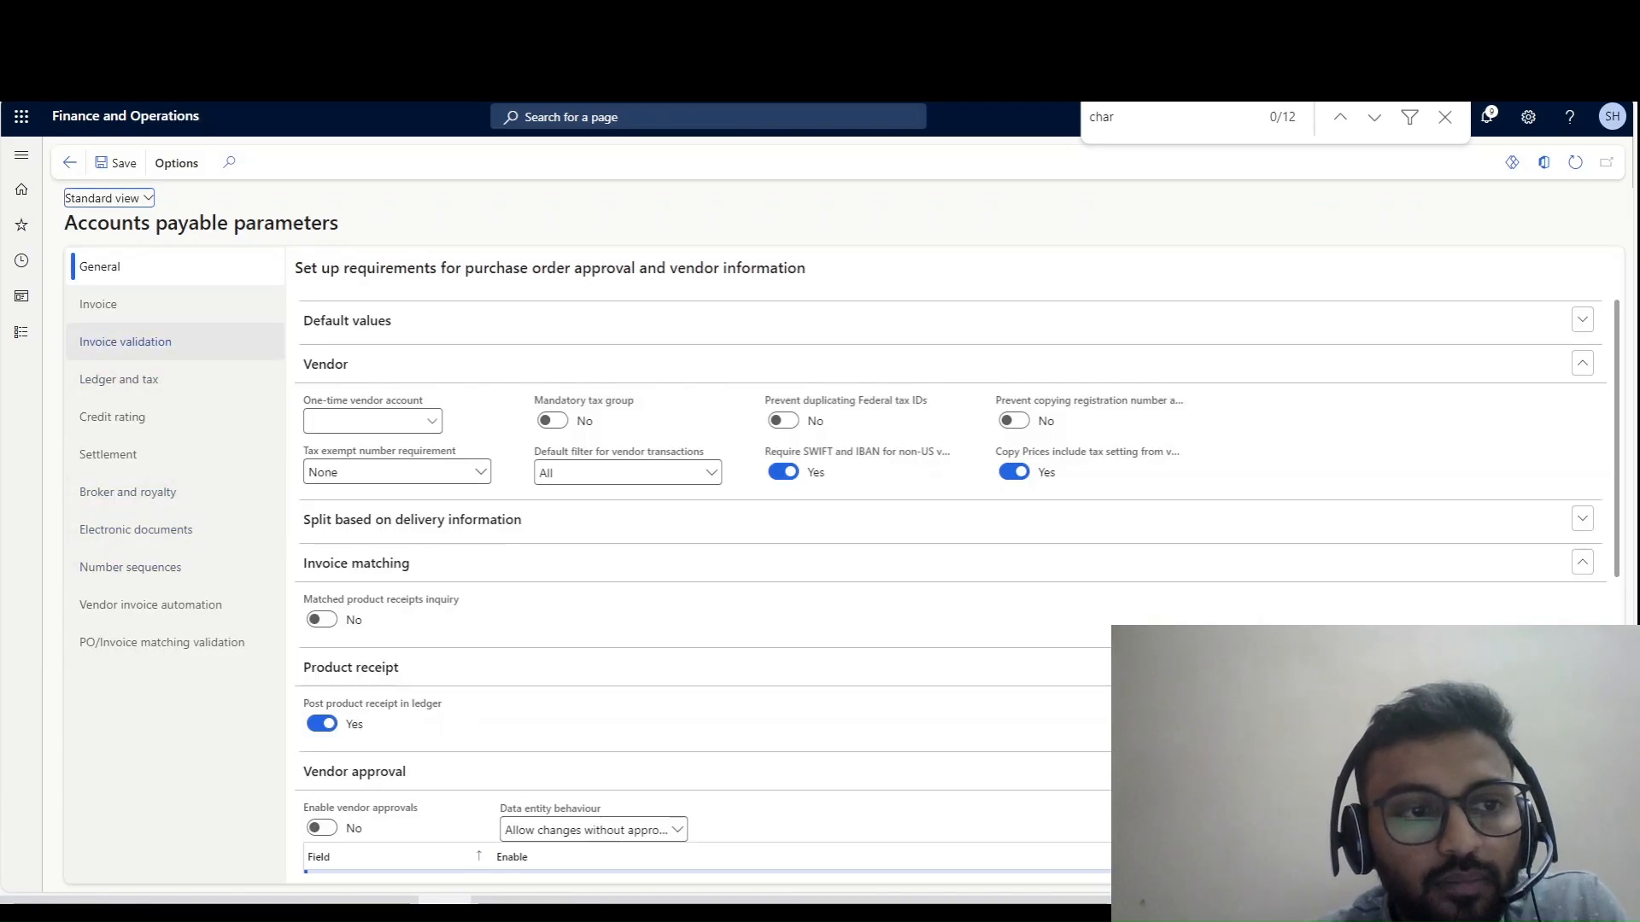
{"action": "left_click", "coordinate": [120, 305]}
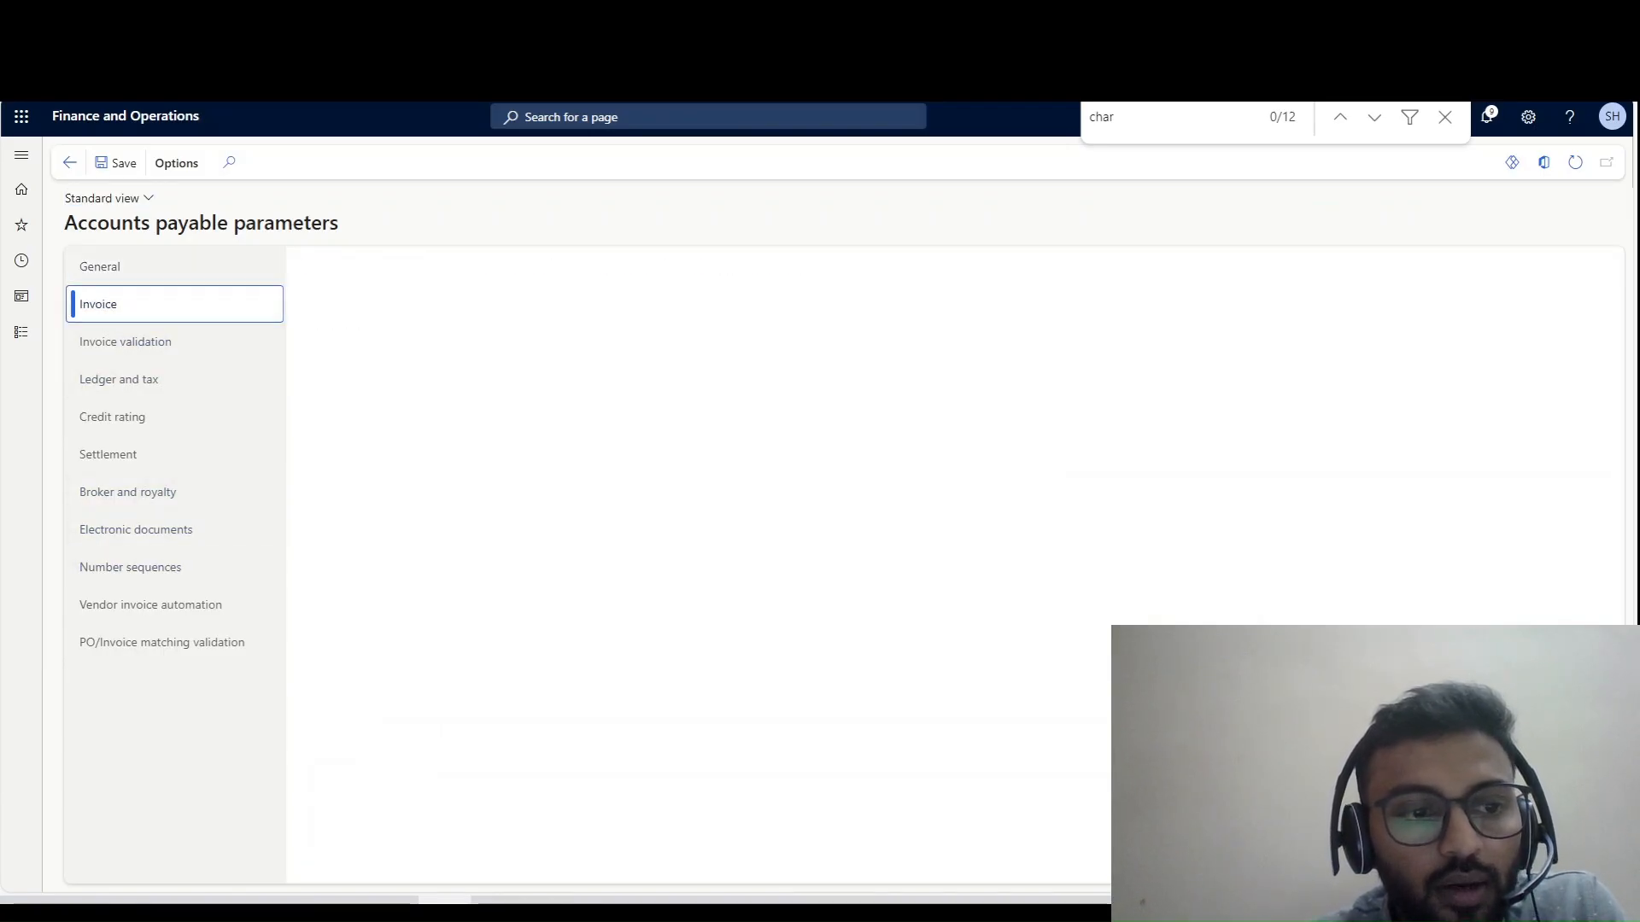
- Open the Procurement and sourcing parameters page from the Procurement and sourcing module's setup
{"action": "left_click", "coordinate": [22, 332]}
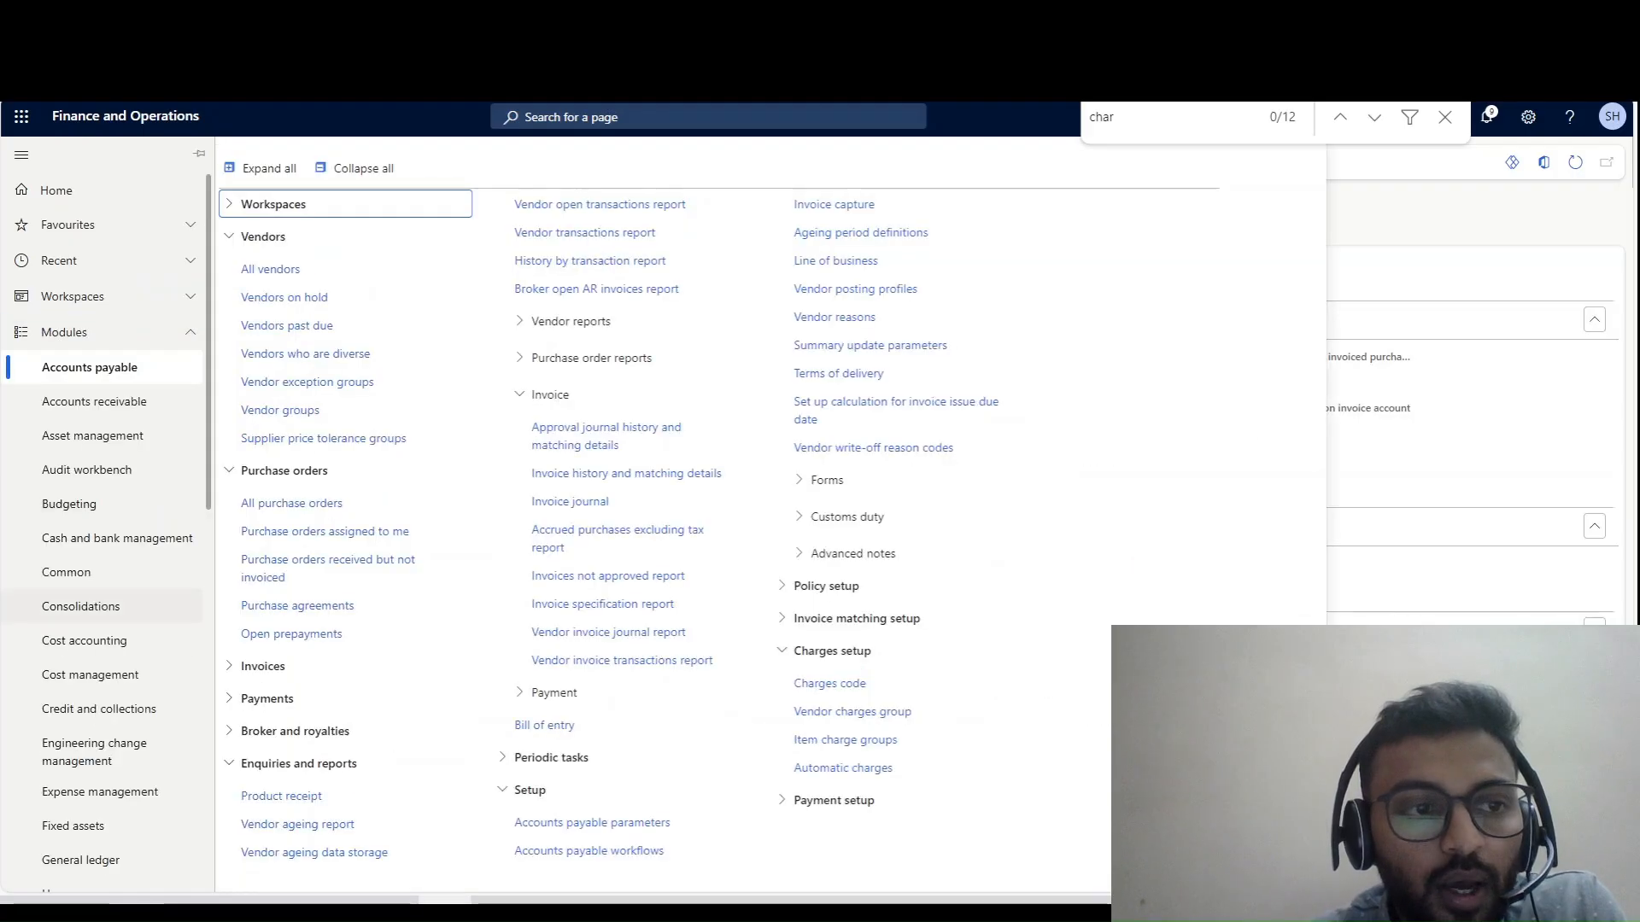
{"action": "scroll", "coordinate": [94, 582], "scroll_direction": "down", "scroll_amount": 1}
{"action": "scroll", "coordinate": [94, 581], "scroll_direction": "down", "scroll_amount": 5}
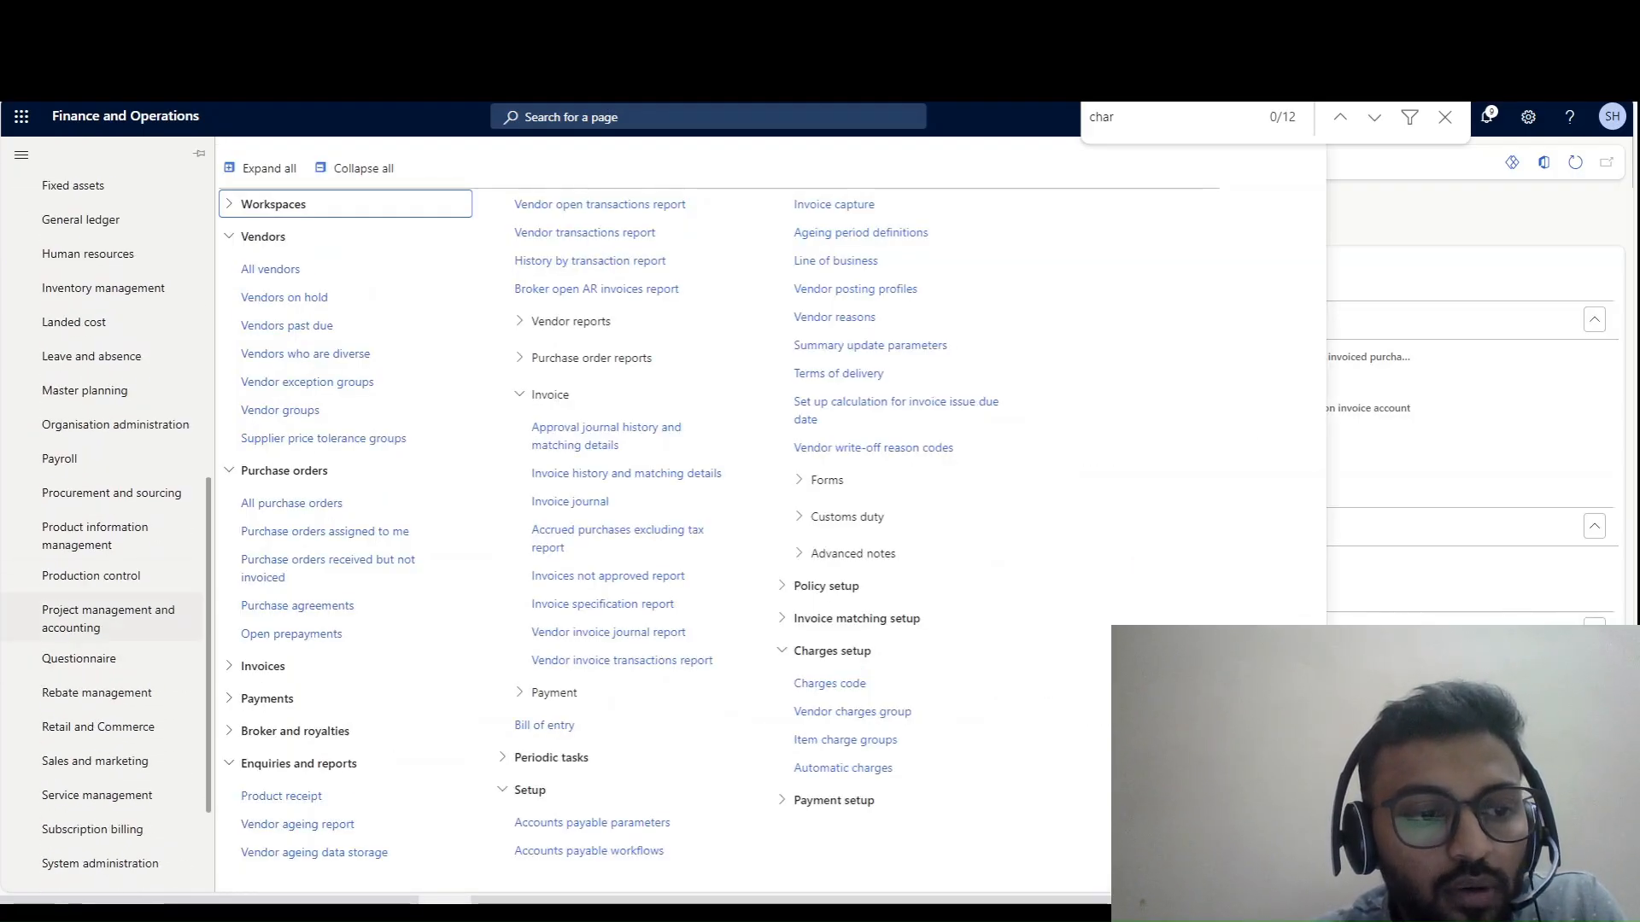
{"action": "left_click", "coordinate": [110, 493]}
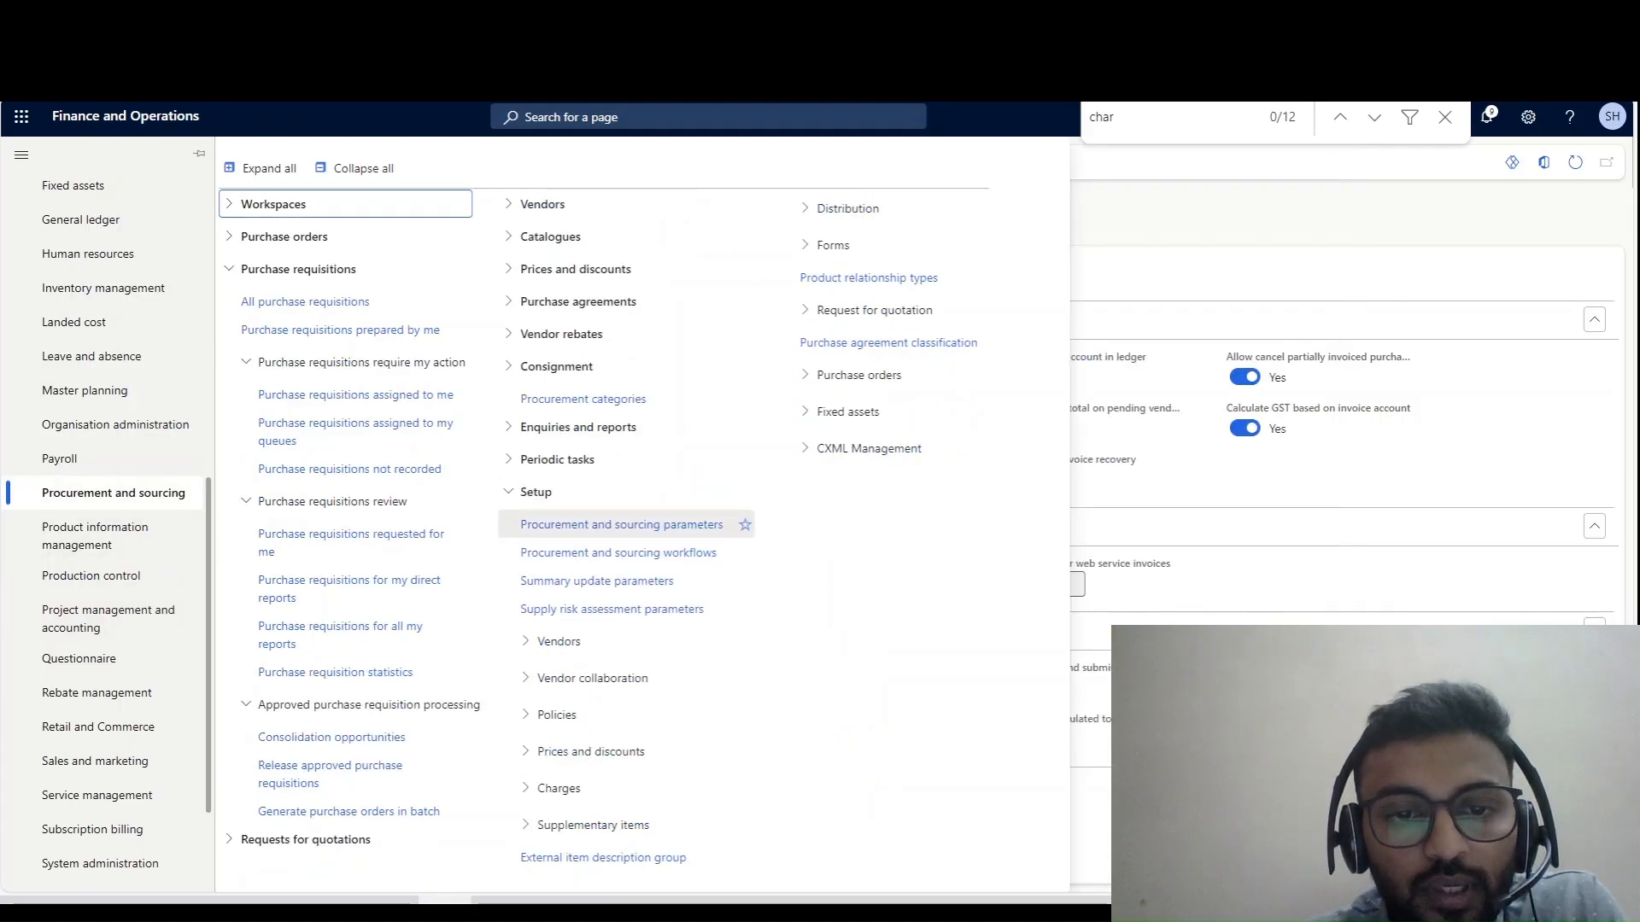
{"action": "left_click", "coordinate": [617, 524]}
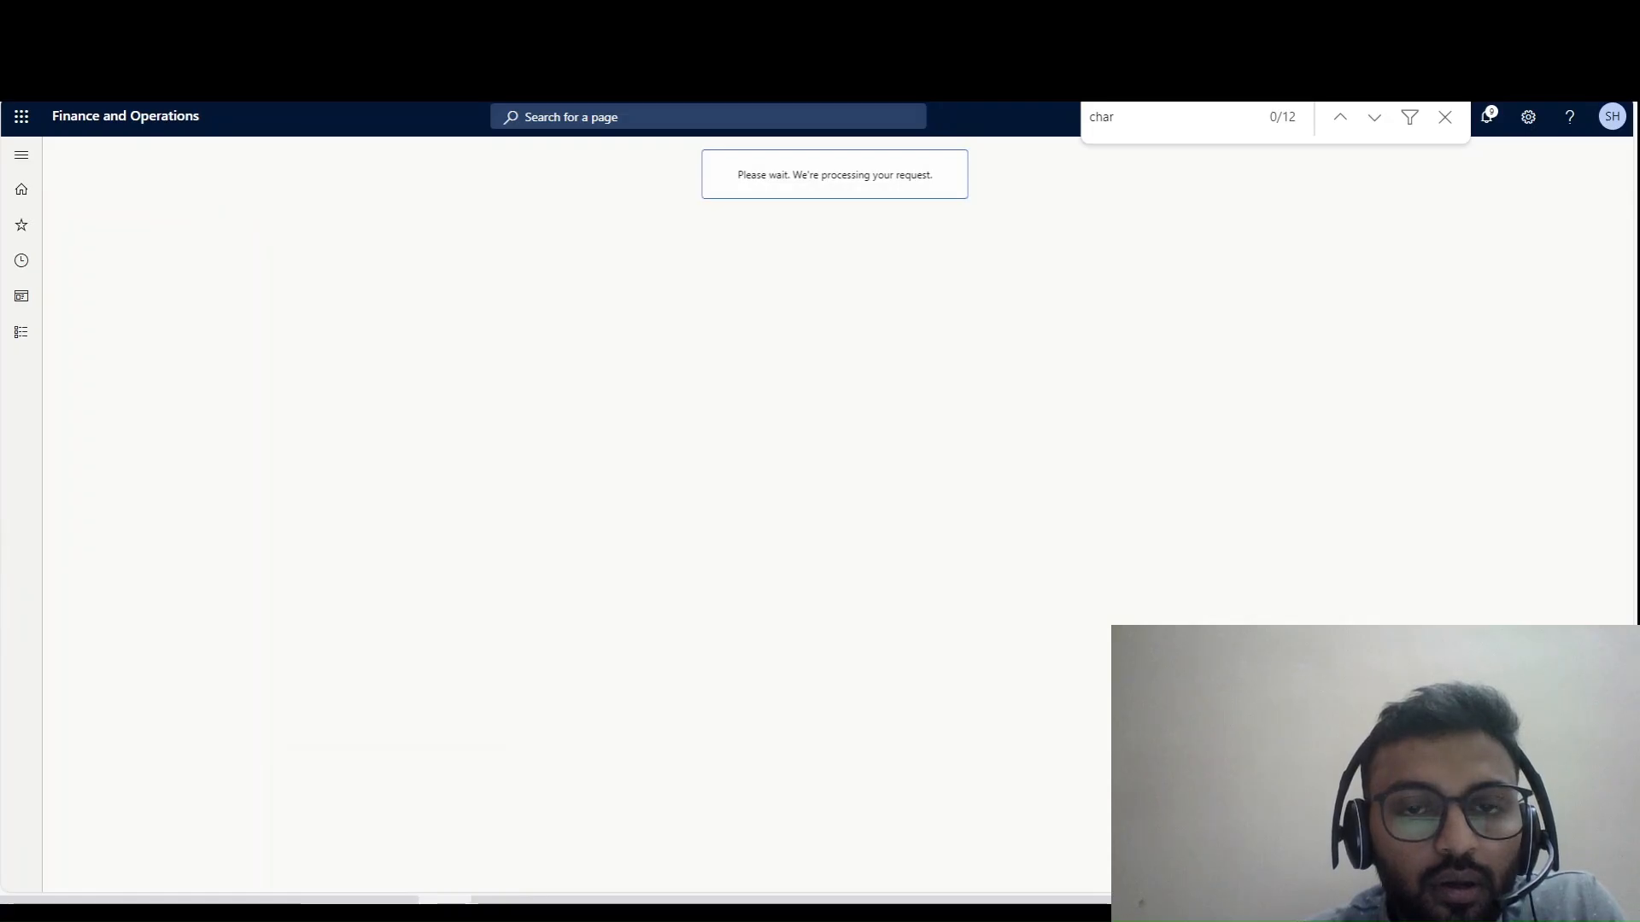
- Turn on finding auto charges for both header and line in the Prices section of the Procurement and sourcing parameters
{"action": "left_click", "coordinate": [95, 341]}
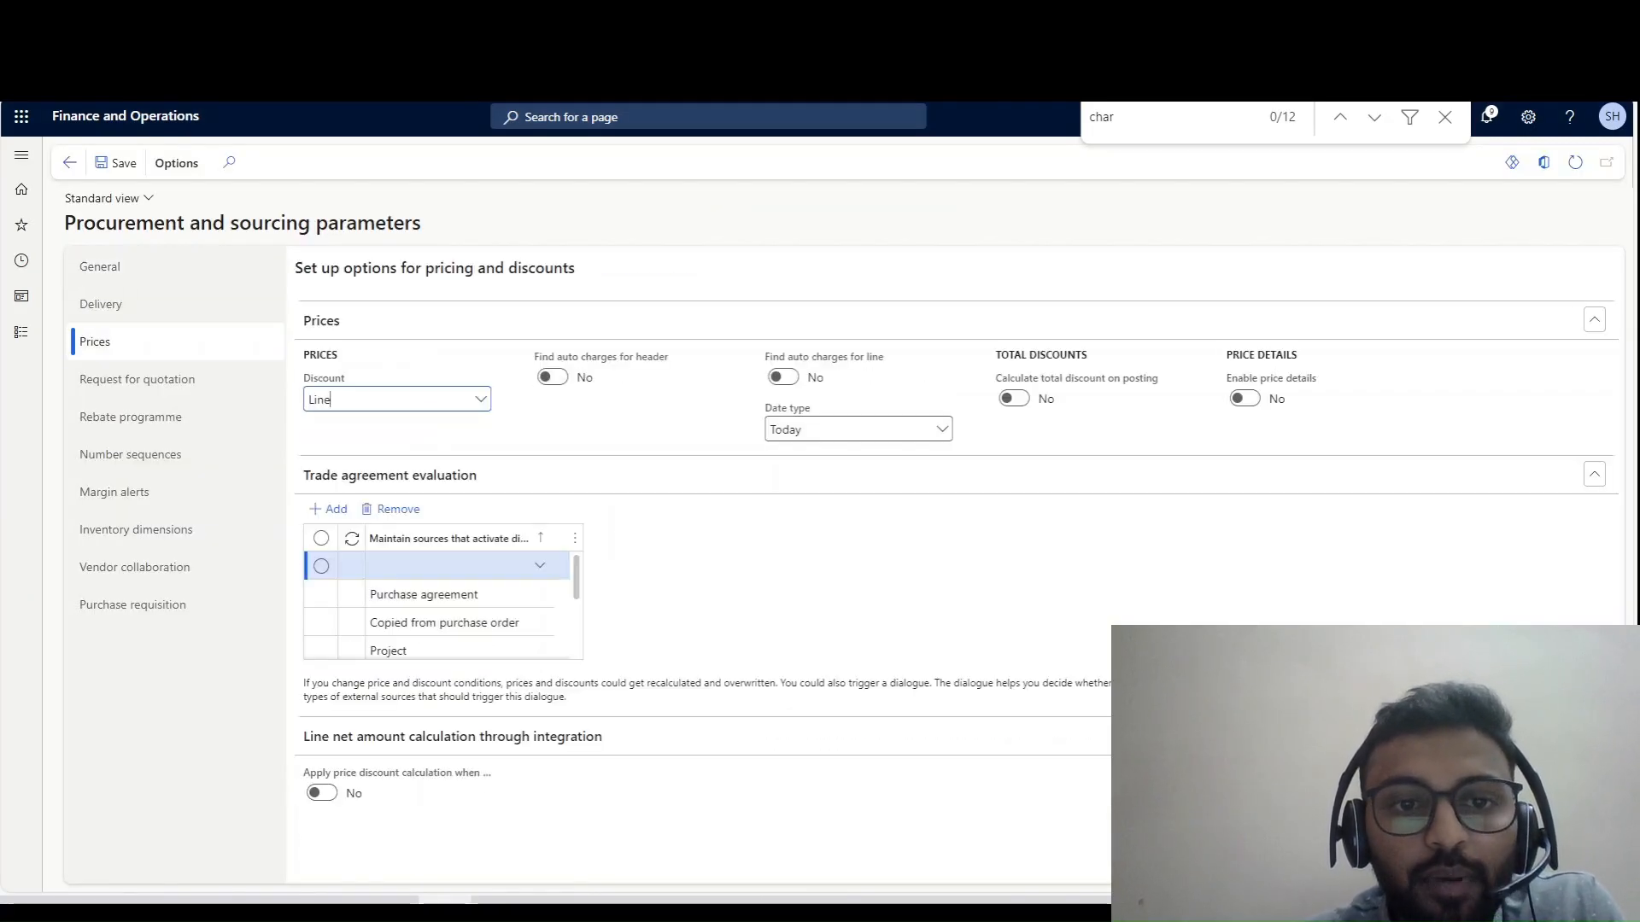
{"action": "left_click", "coordinate": [553, 377]}
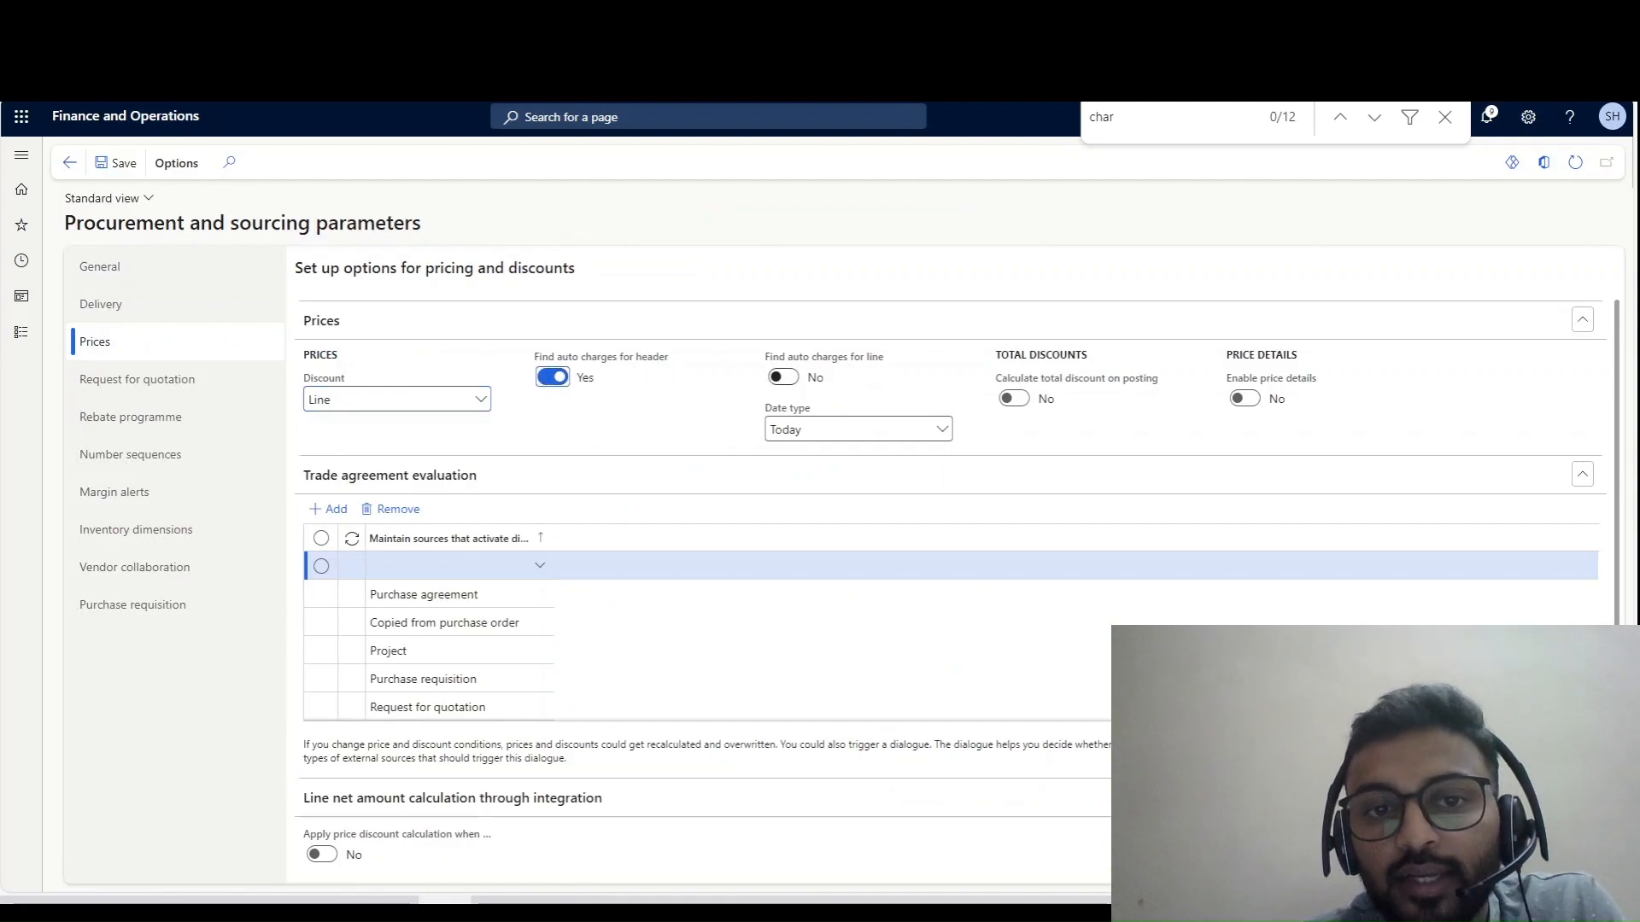
{"action": "left_click", "coordinate": [784, 377]}
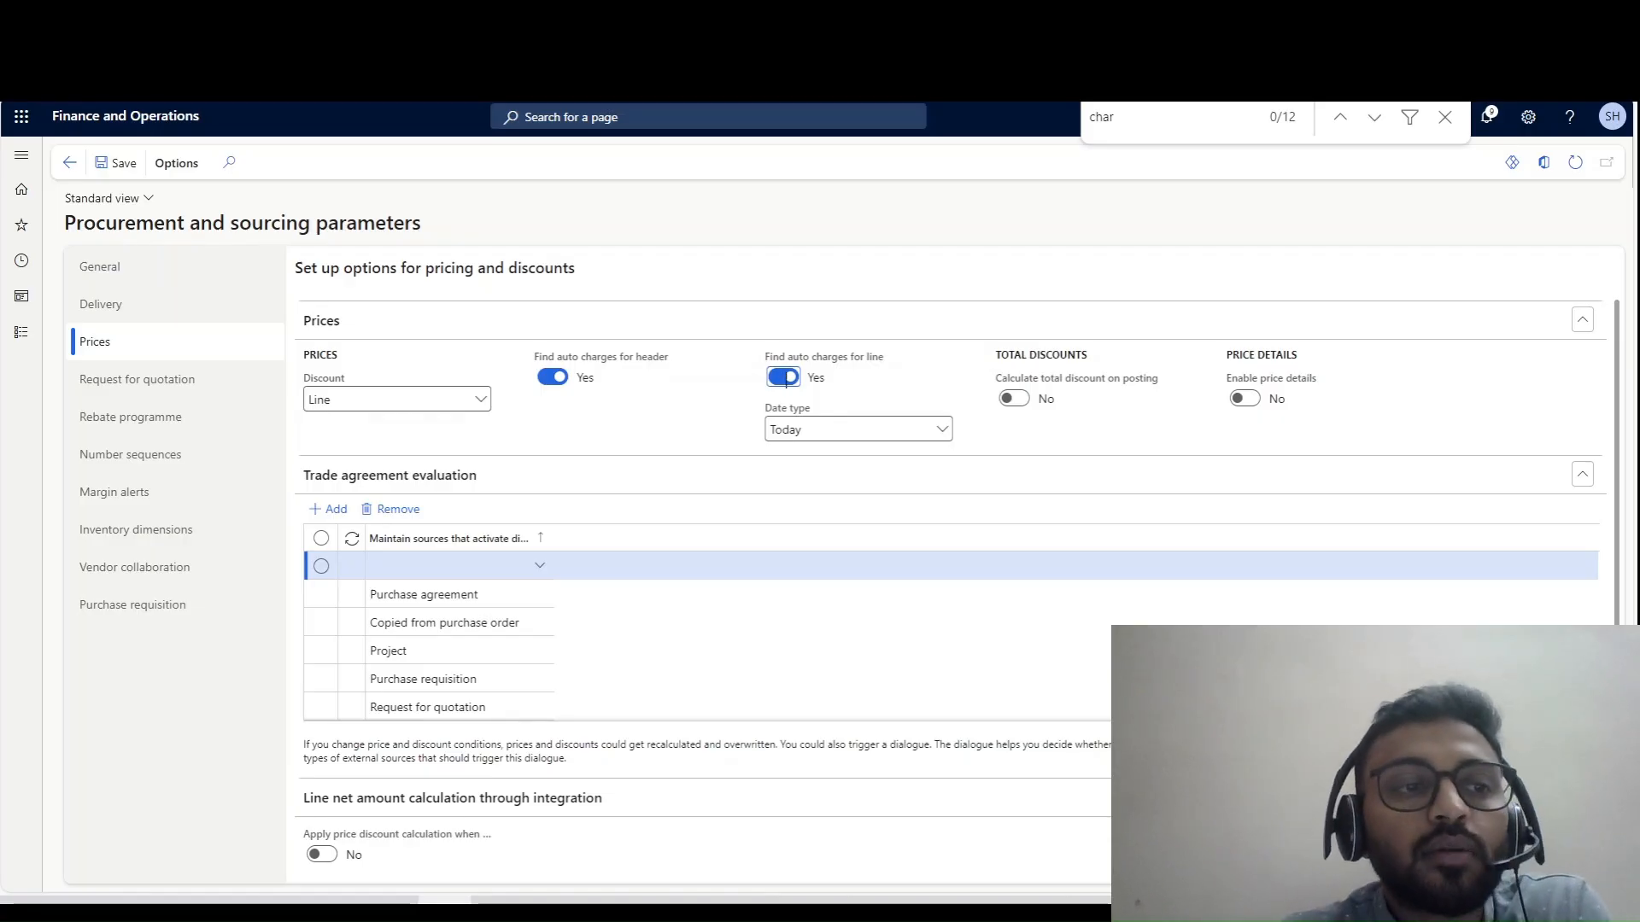
- Open the Accounts receivable parameters page from the Accounts receivable module's setup
{"action": "left_click", "coordinate": [21, 333]}
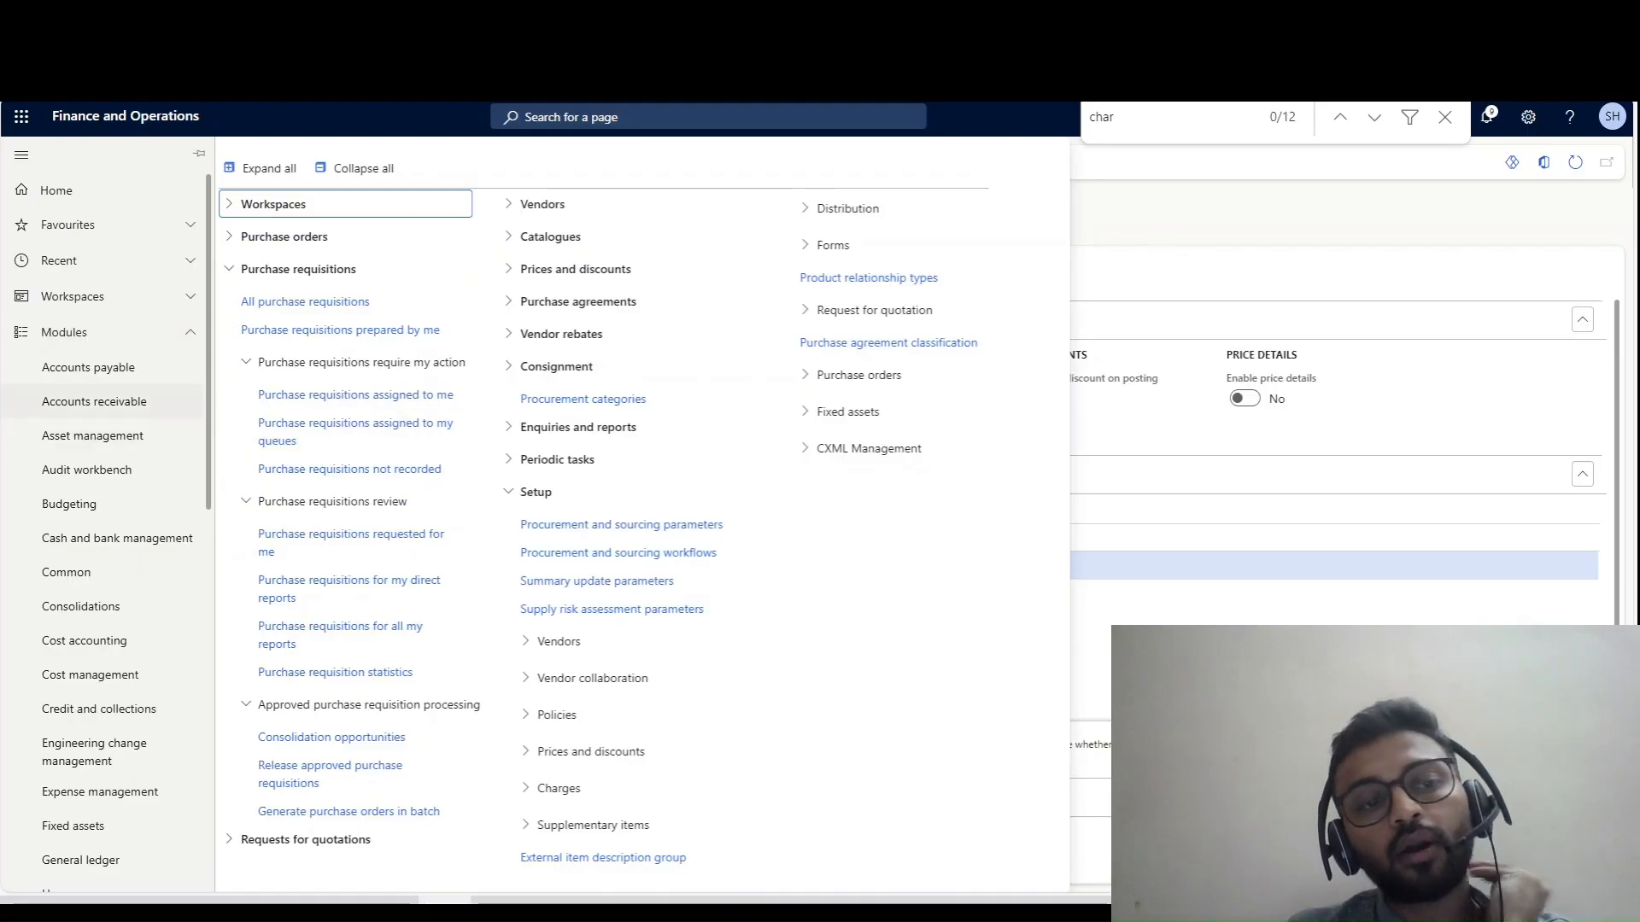
{"action": "left_click", "coordinate": [94, 401]}
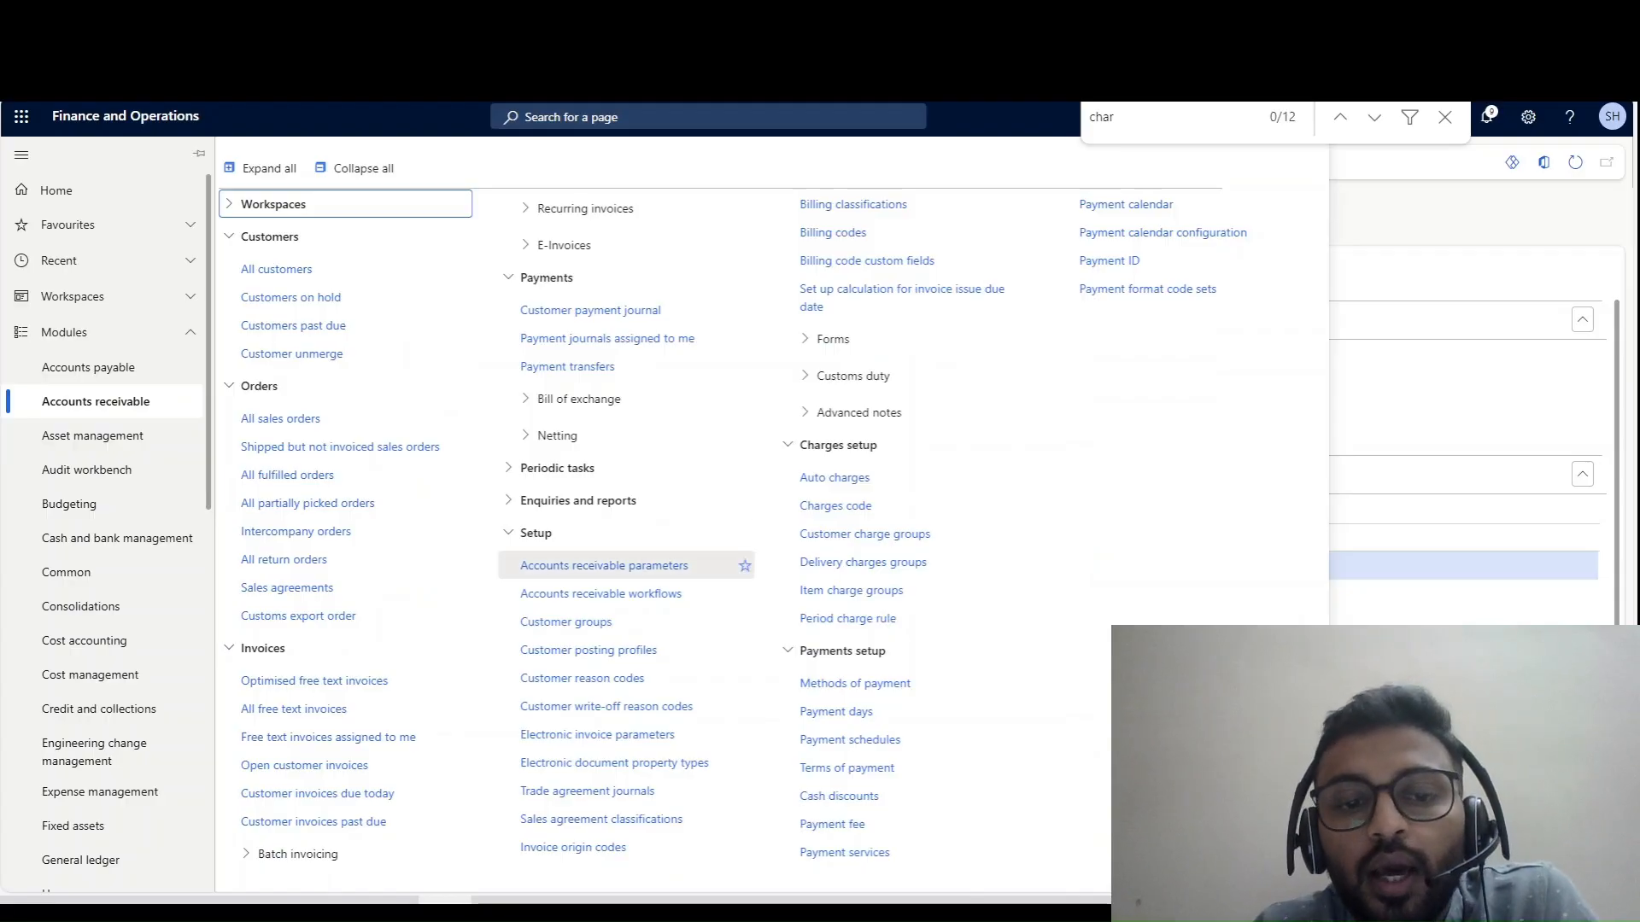
{"action": "left_click", "coordinate": [604, 566]}
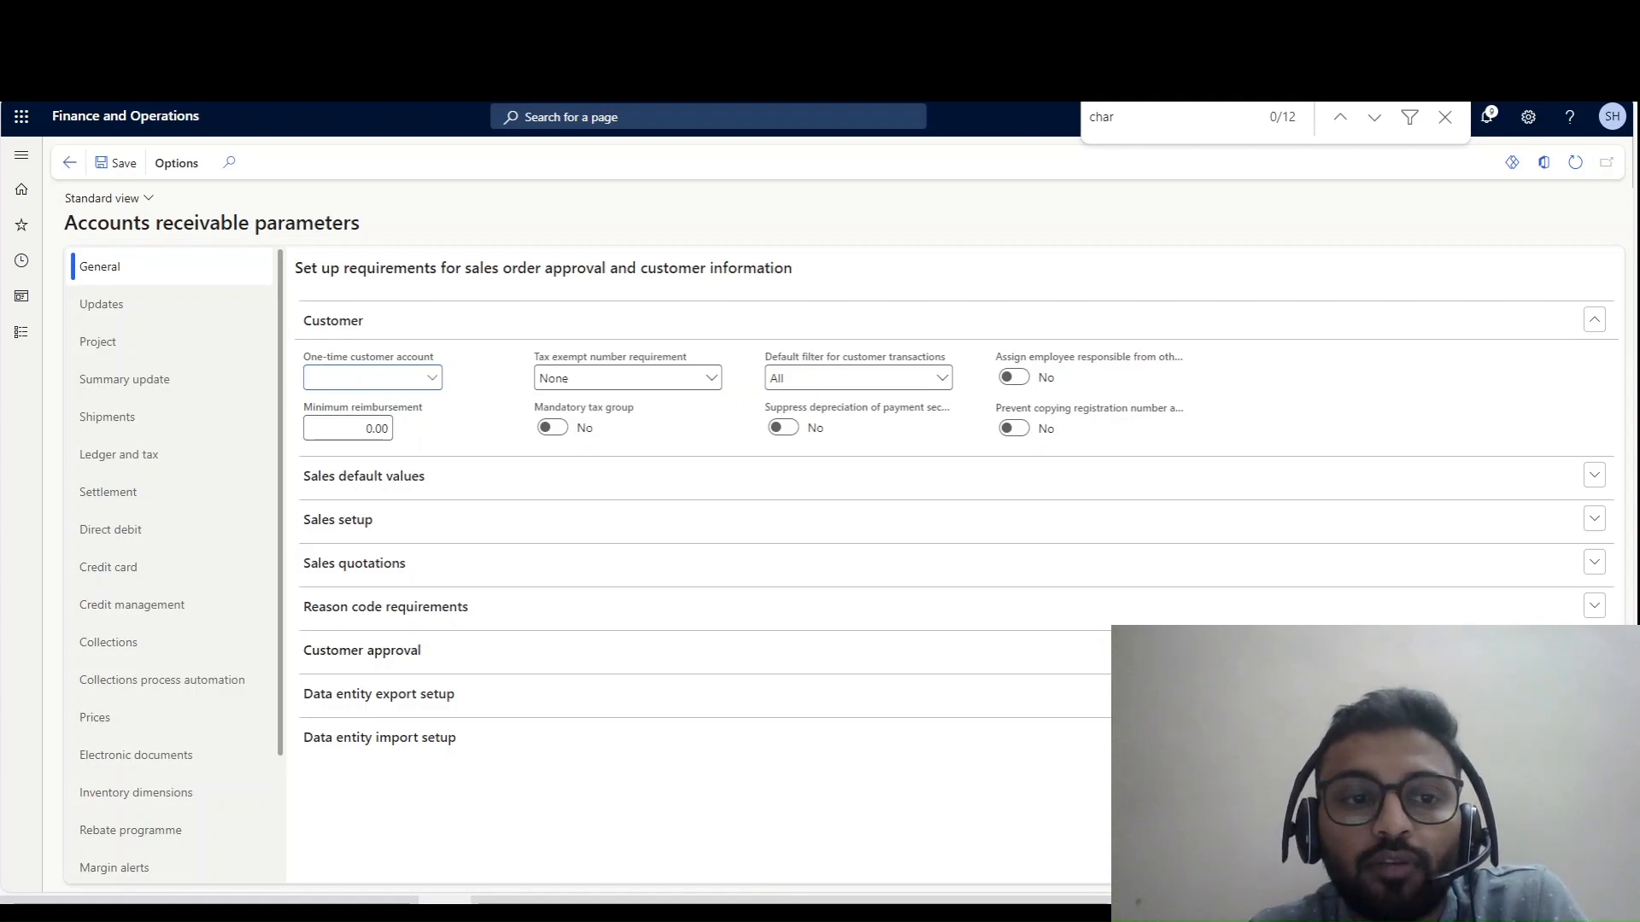
- Turn on finding auto charges for the header in the Prices section of the Accounts receivable parameters
{"action": "left_click", "coordinate": [95, 718]}
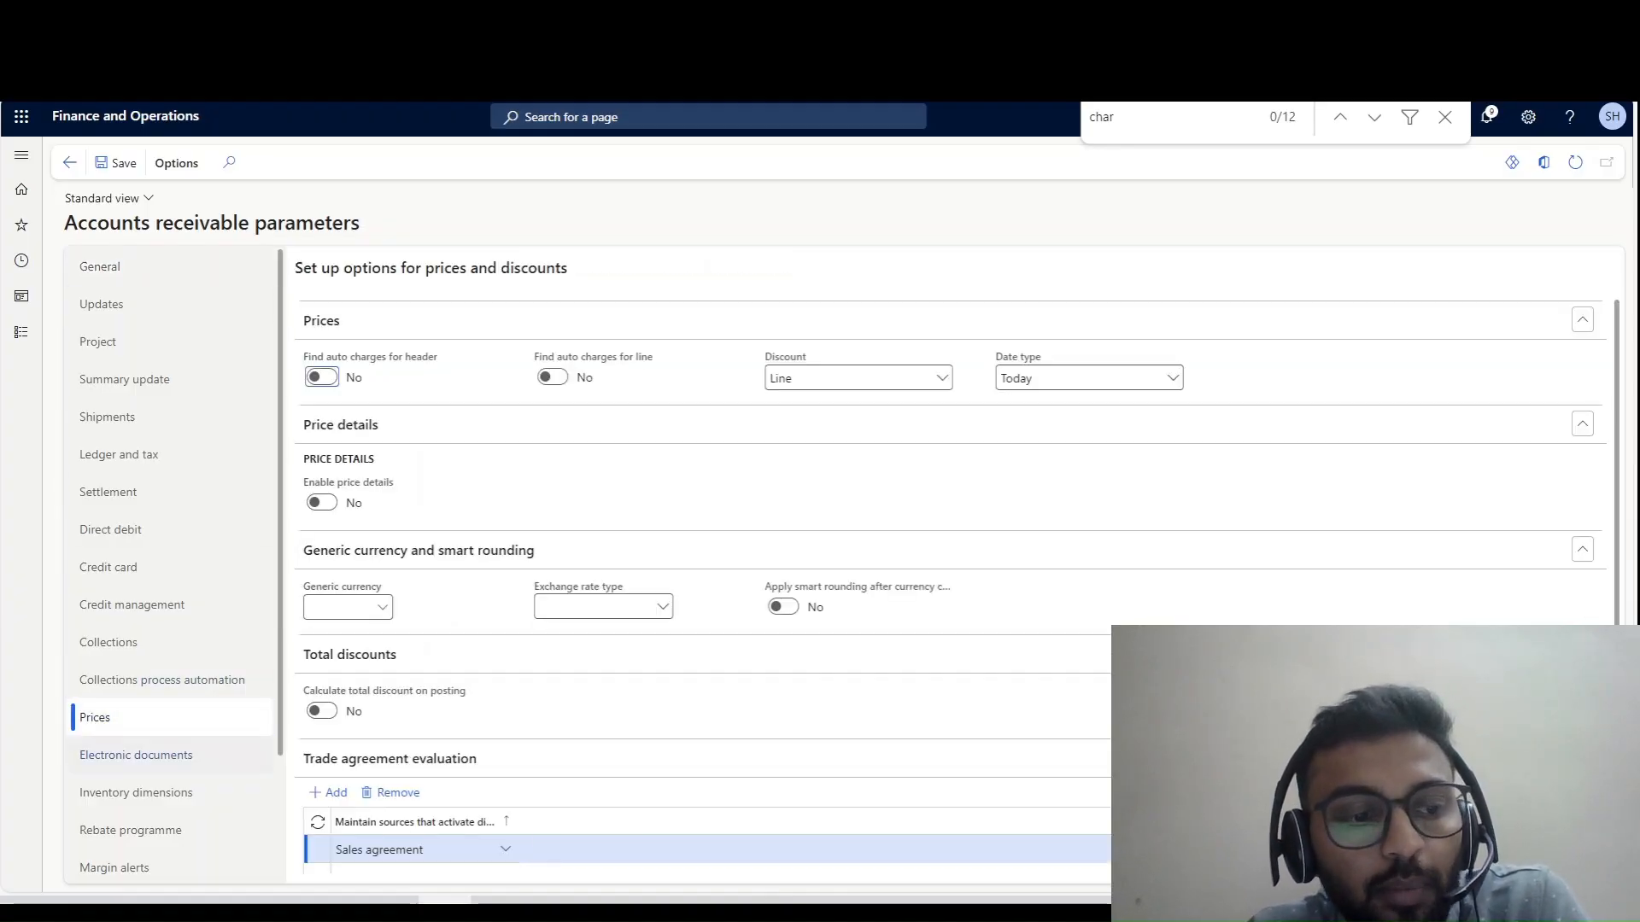
{"action": "left_click", "coordinate": [96, 717]}
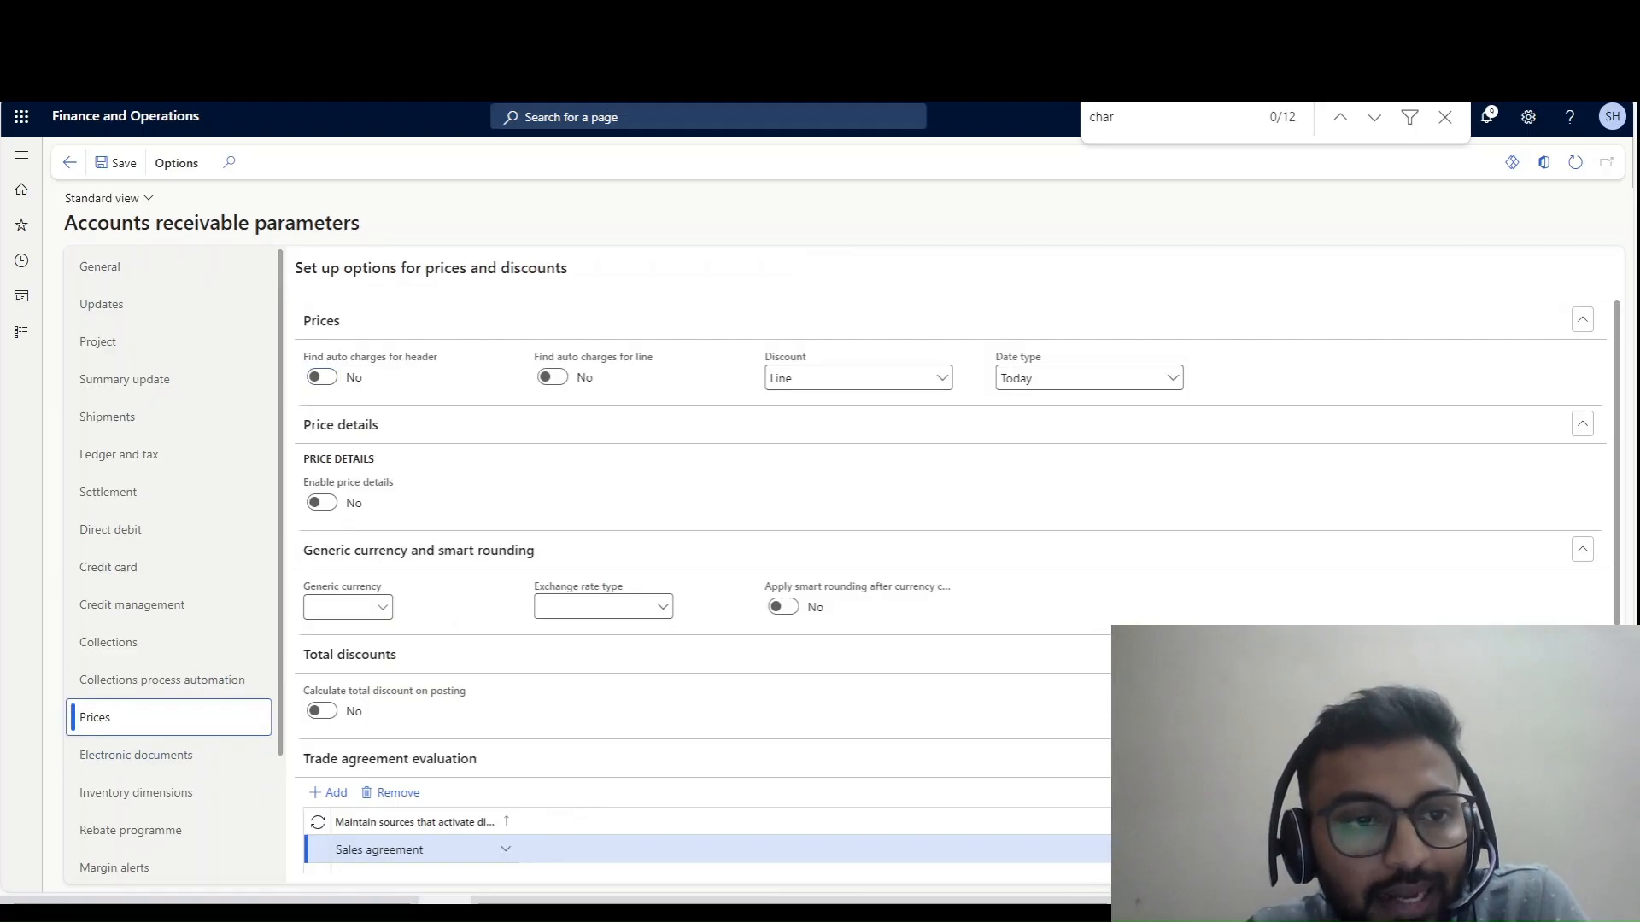
{"action": "left_click", "coordinate": [322, 378]}
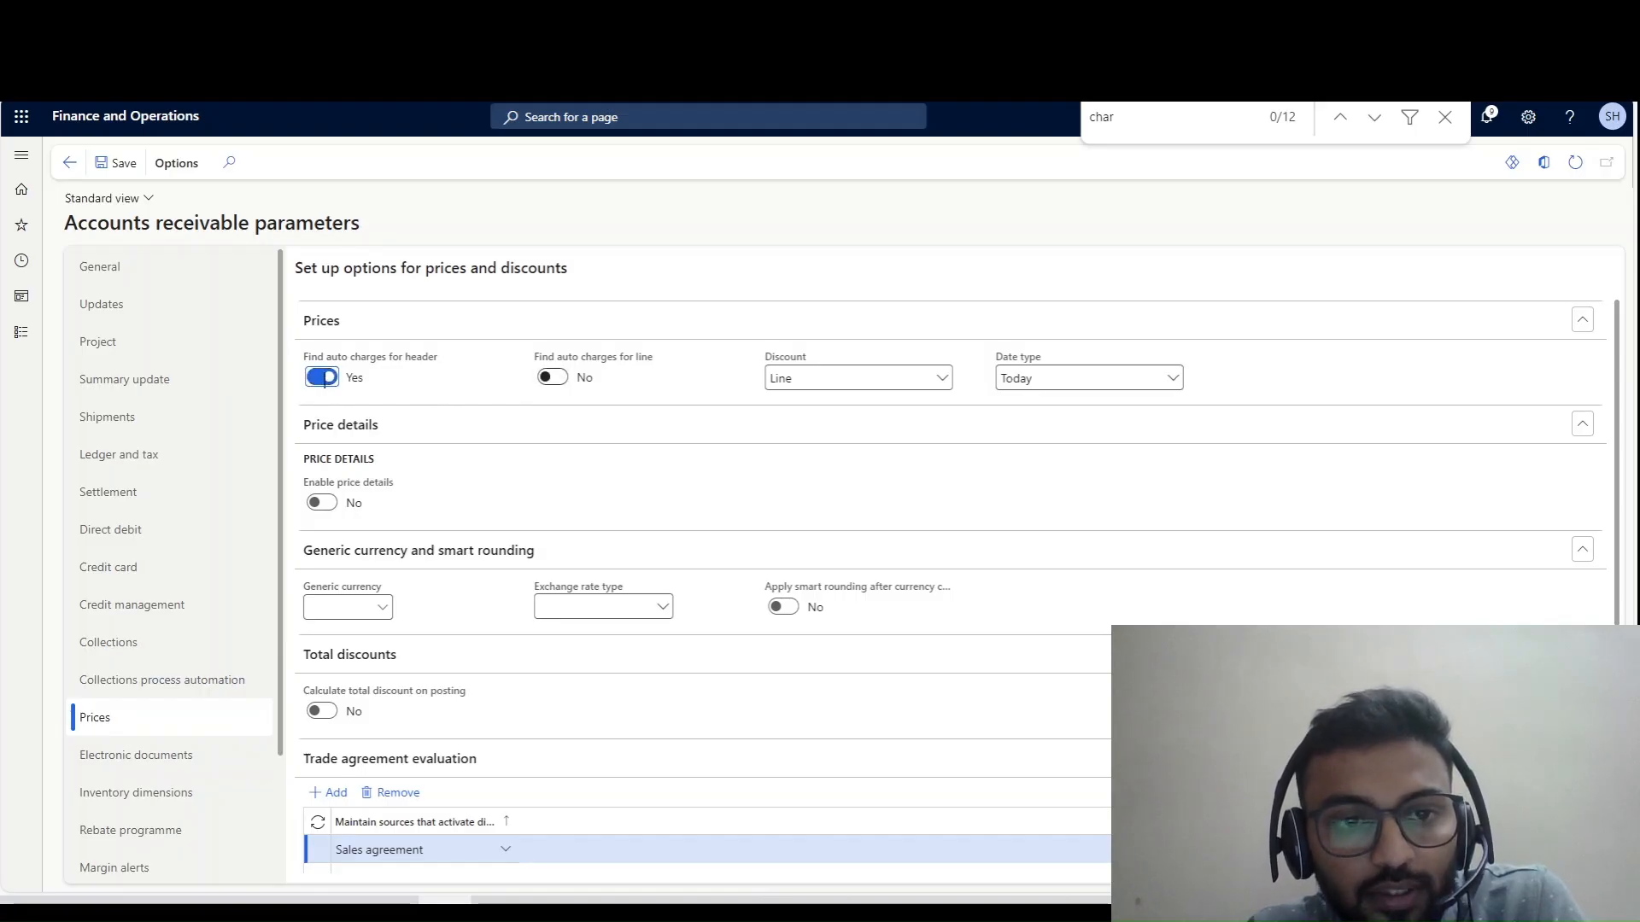
{"action": "key", "text": "Tab"}
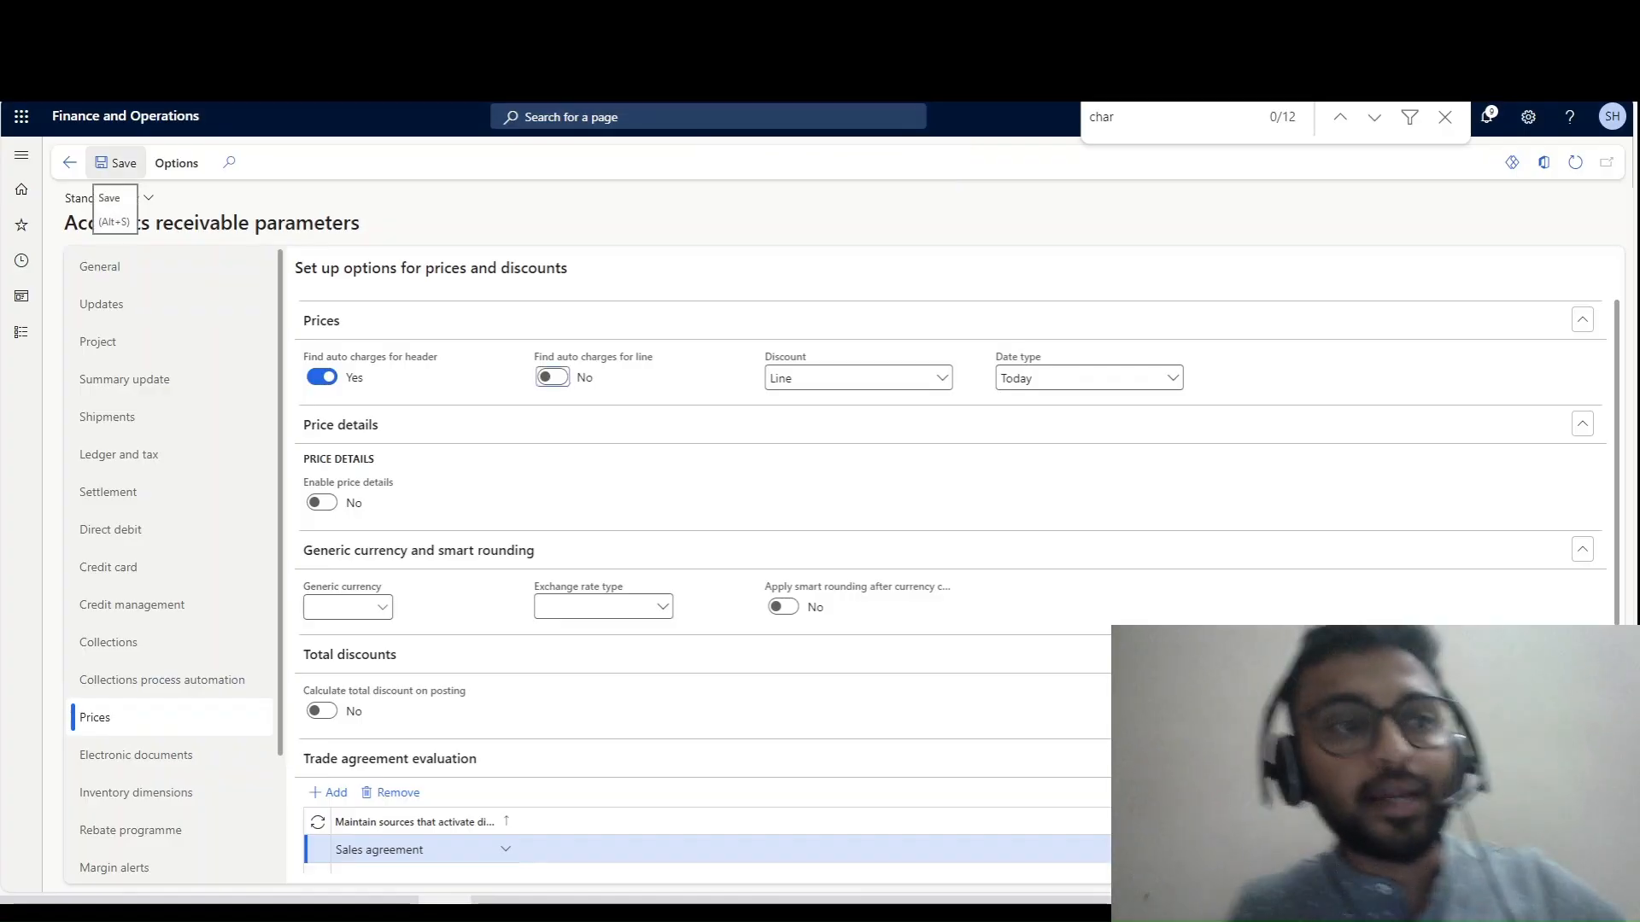
- Open the Automatic charges page from the Accounts payable charges setup and create a new header-level record
{"action": "left_click", "coordinate": [21, 331]}
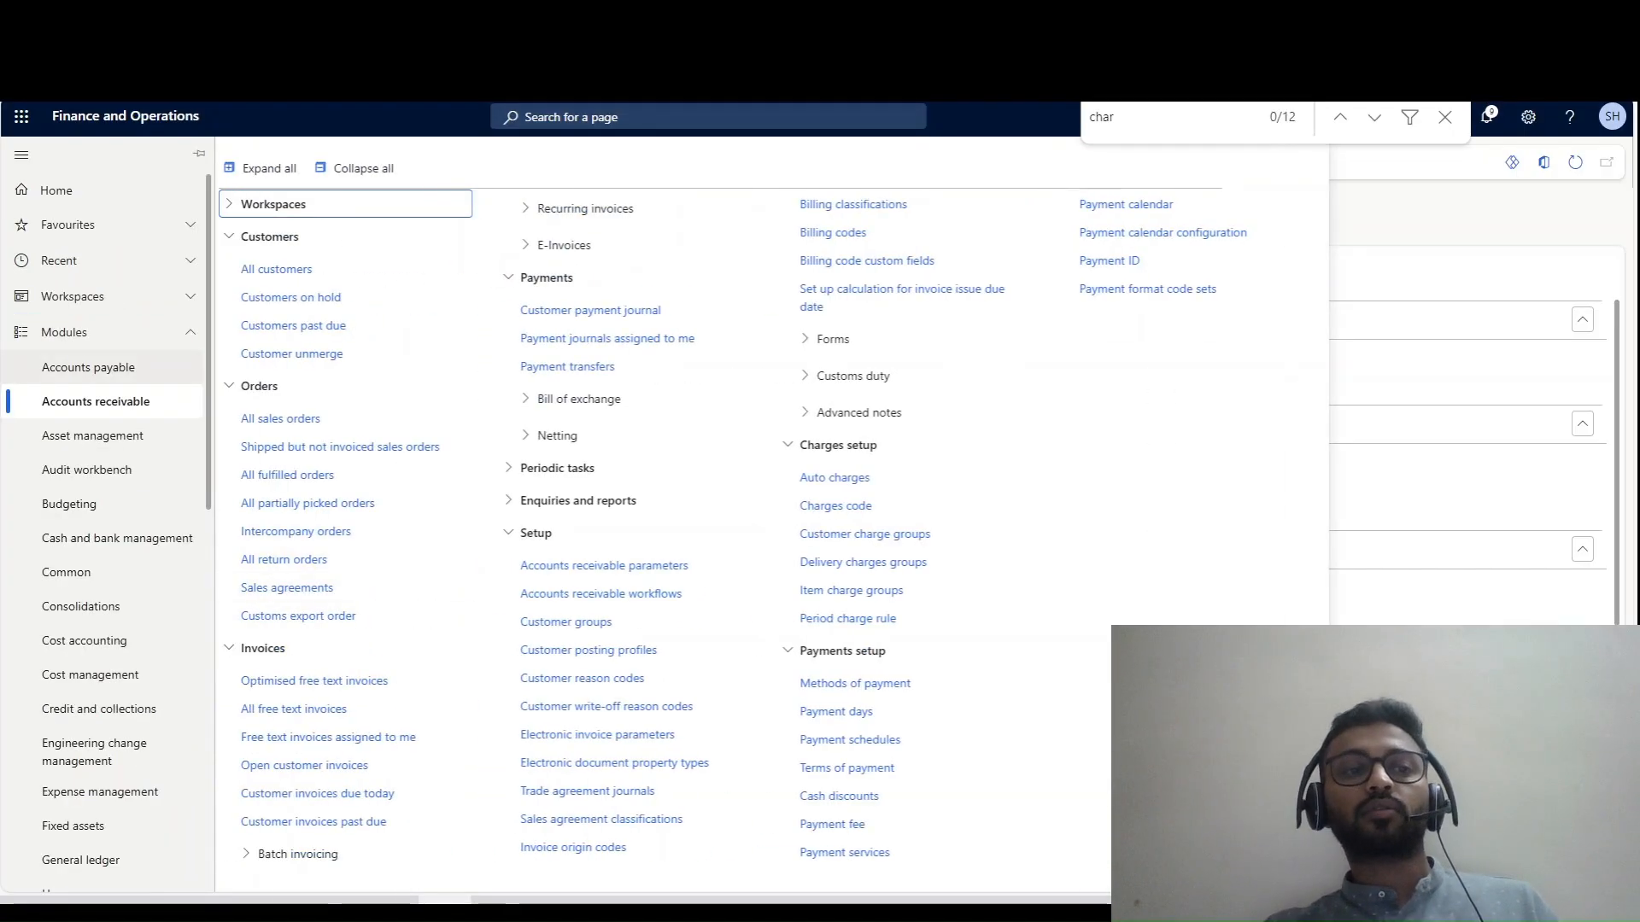
{"action": "left_click", "coordinate": [89, 367]}
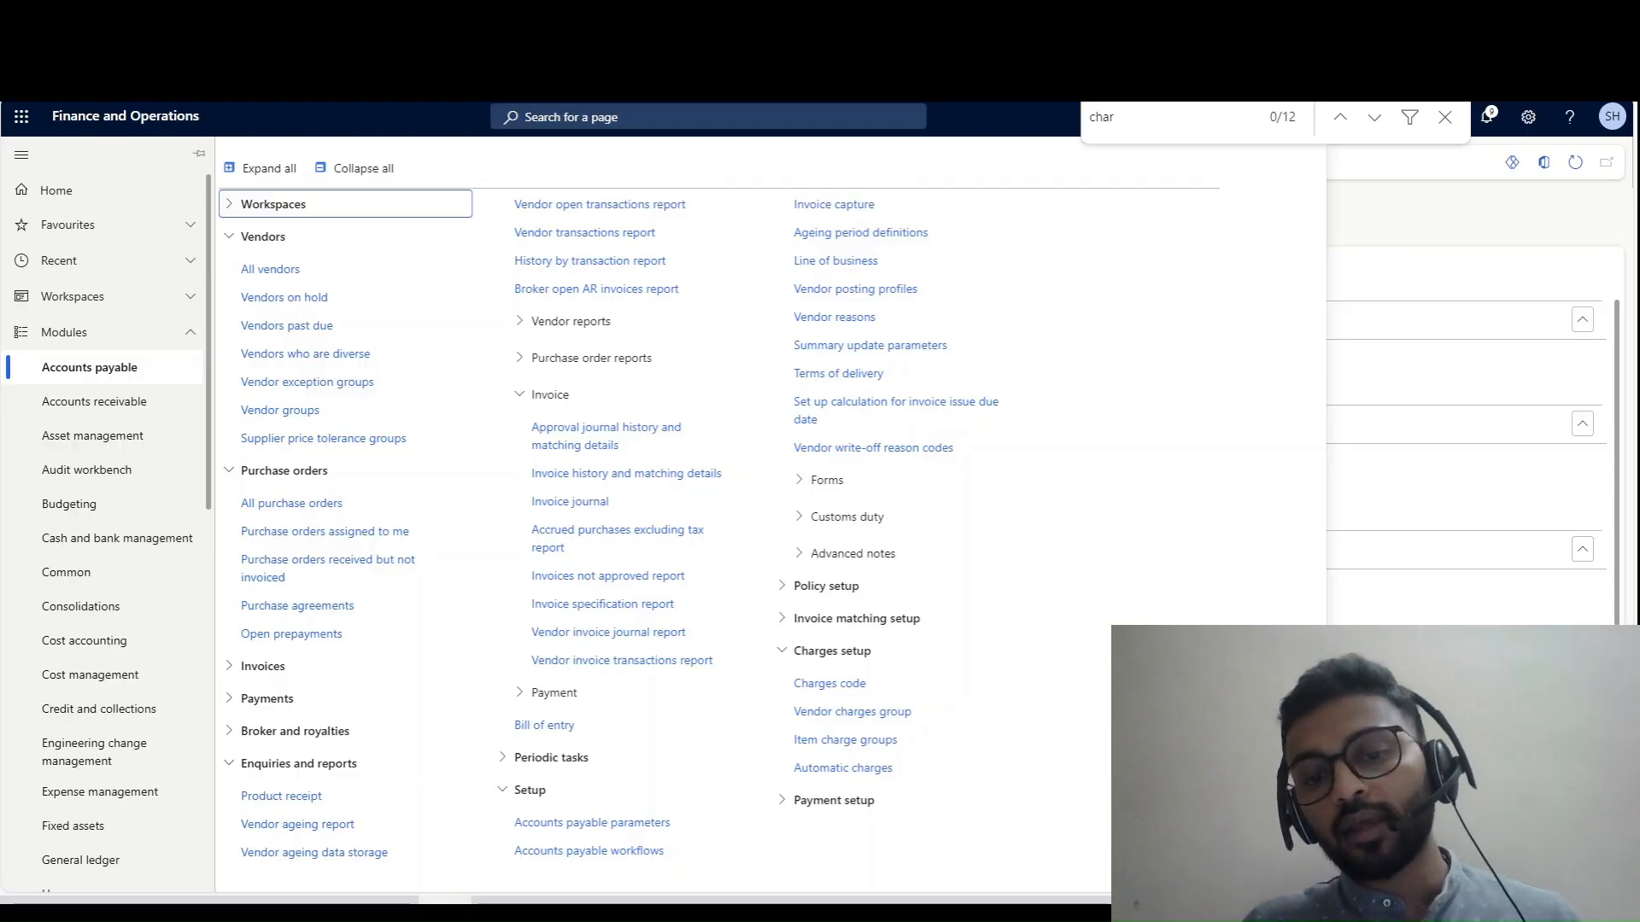
{"action": "left_click", "coordinate": [843, 768]}
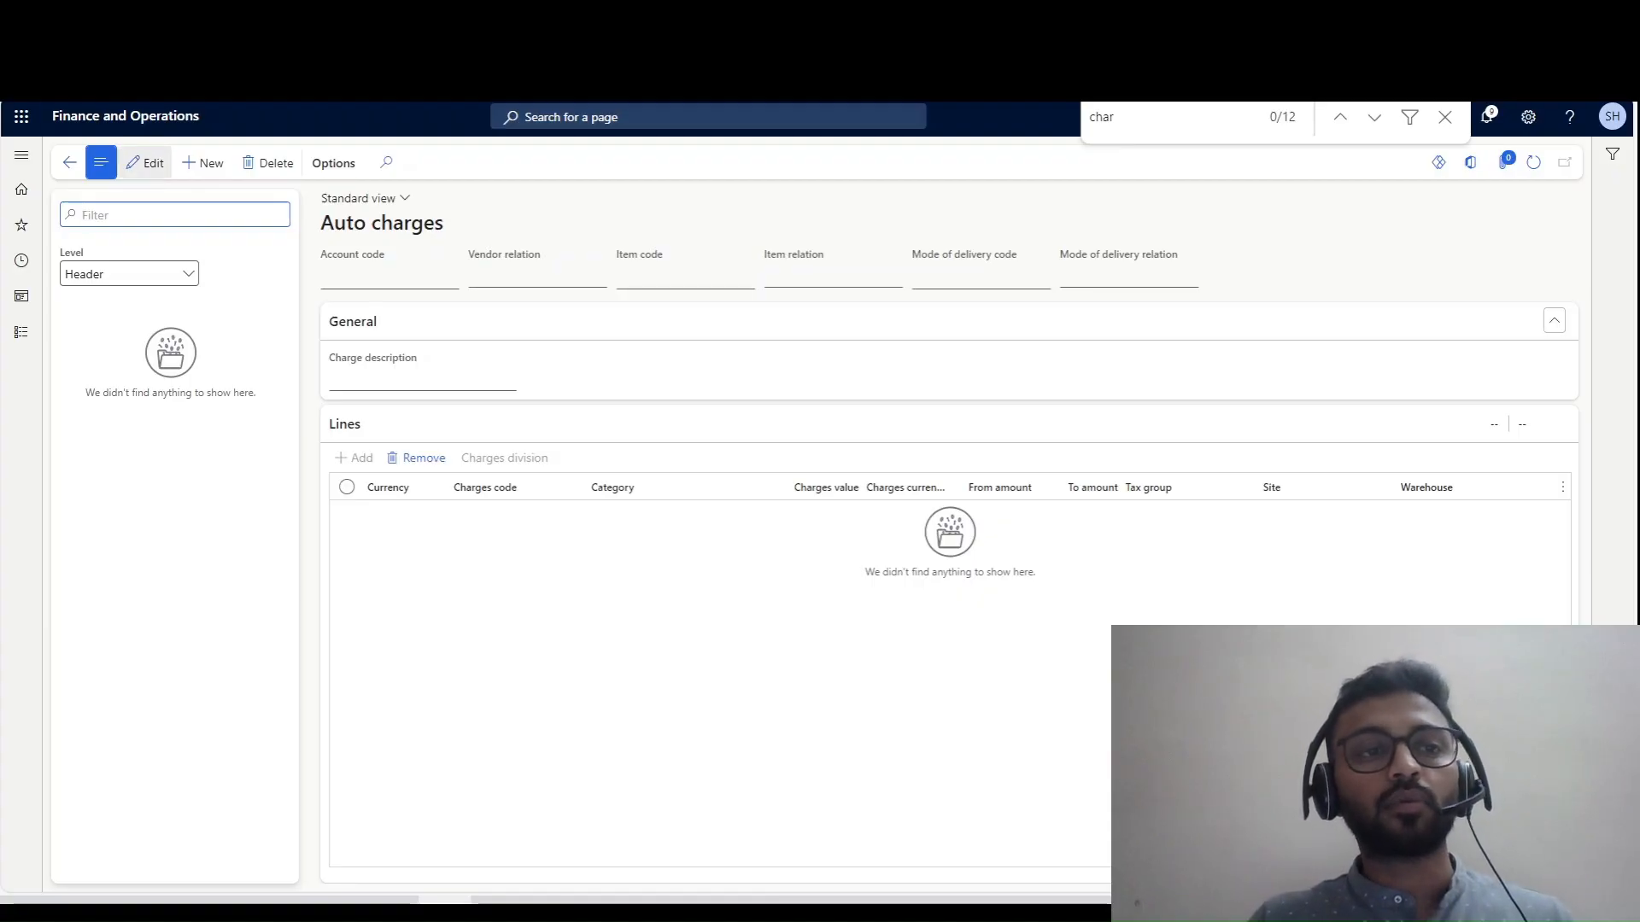
{"action": "left_click", "coordinate": [146, 162]}
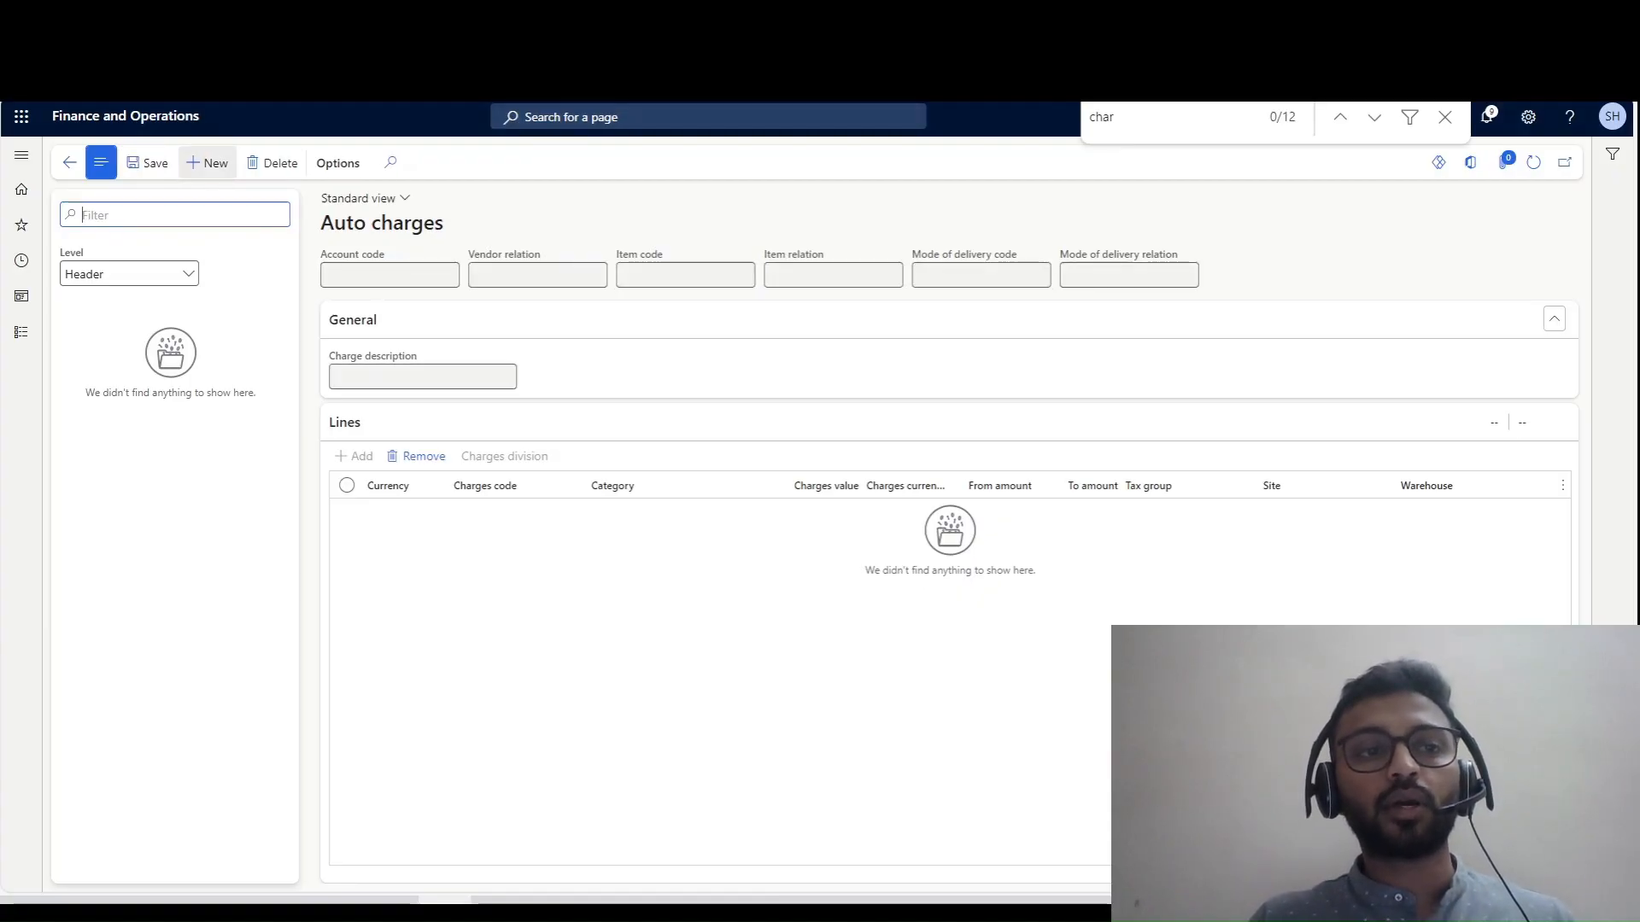
{"action": "left_click", "coordinate": [206, 163]}
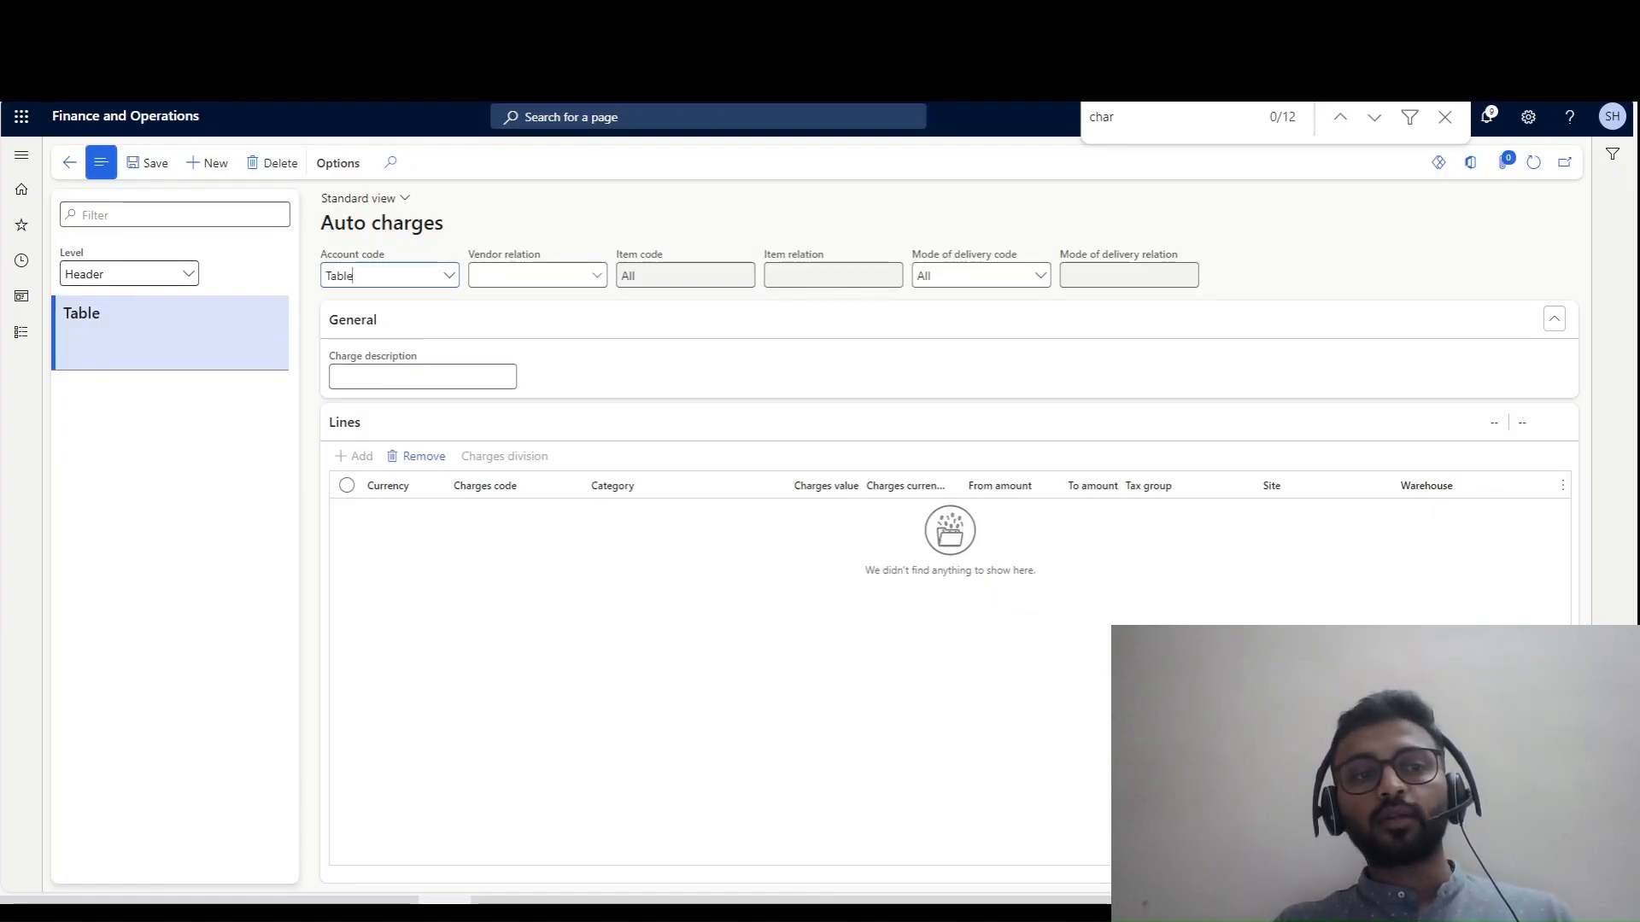
- View the auto charges at the Line level and return to the Header level
{"action": "left_click", "coordinate": [188, 275]}
{"action": "left_click", "coordinate": [126, 327]}
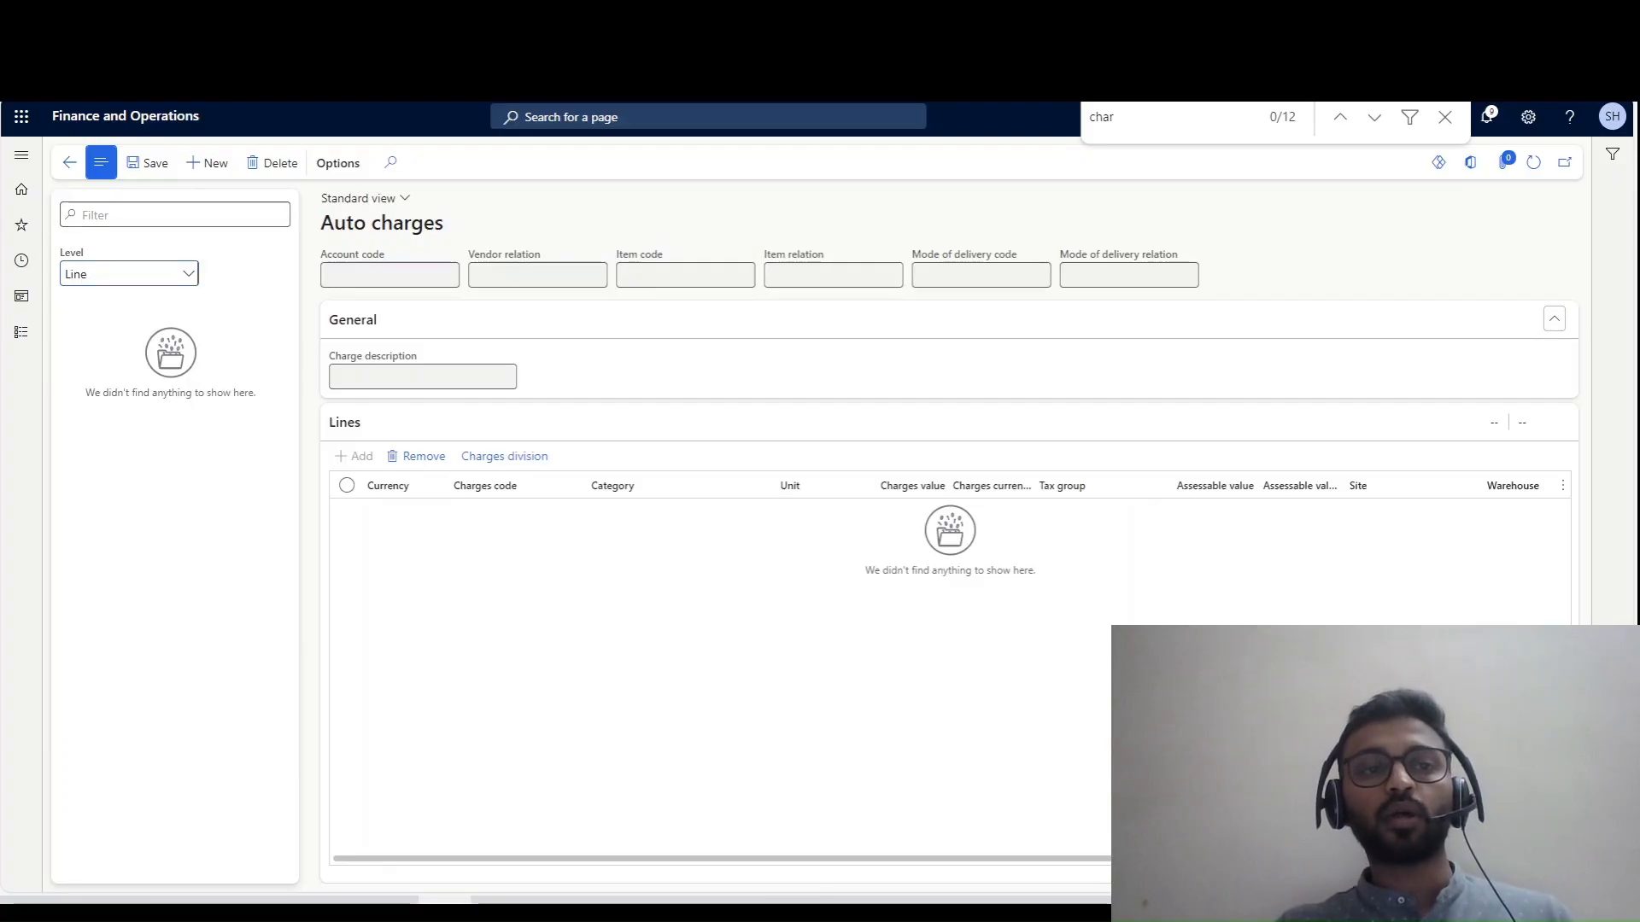
{"action": "left_click", "coordinate": [188, 275]}
{"action": "left_click", "coordinate": [94, 301]}
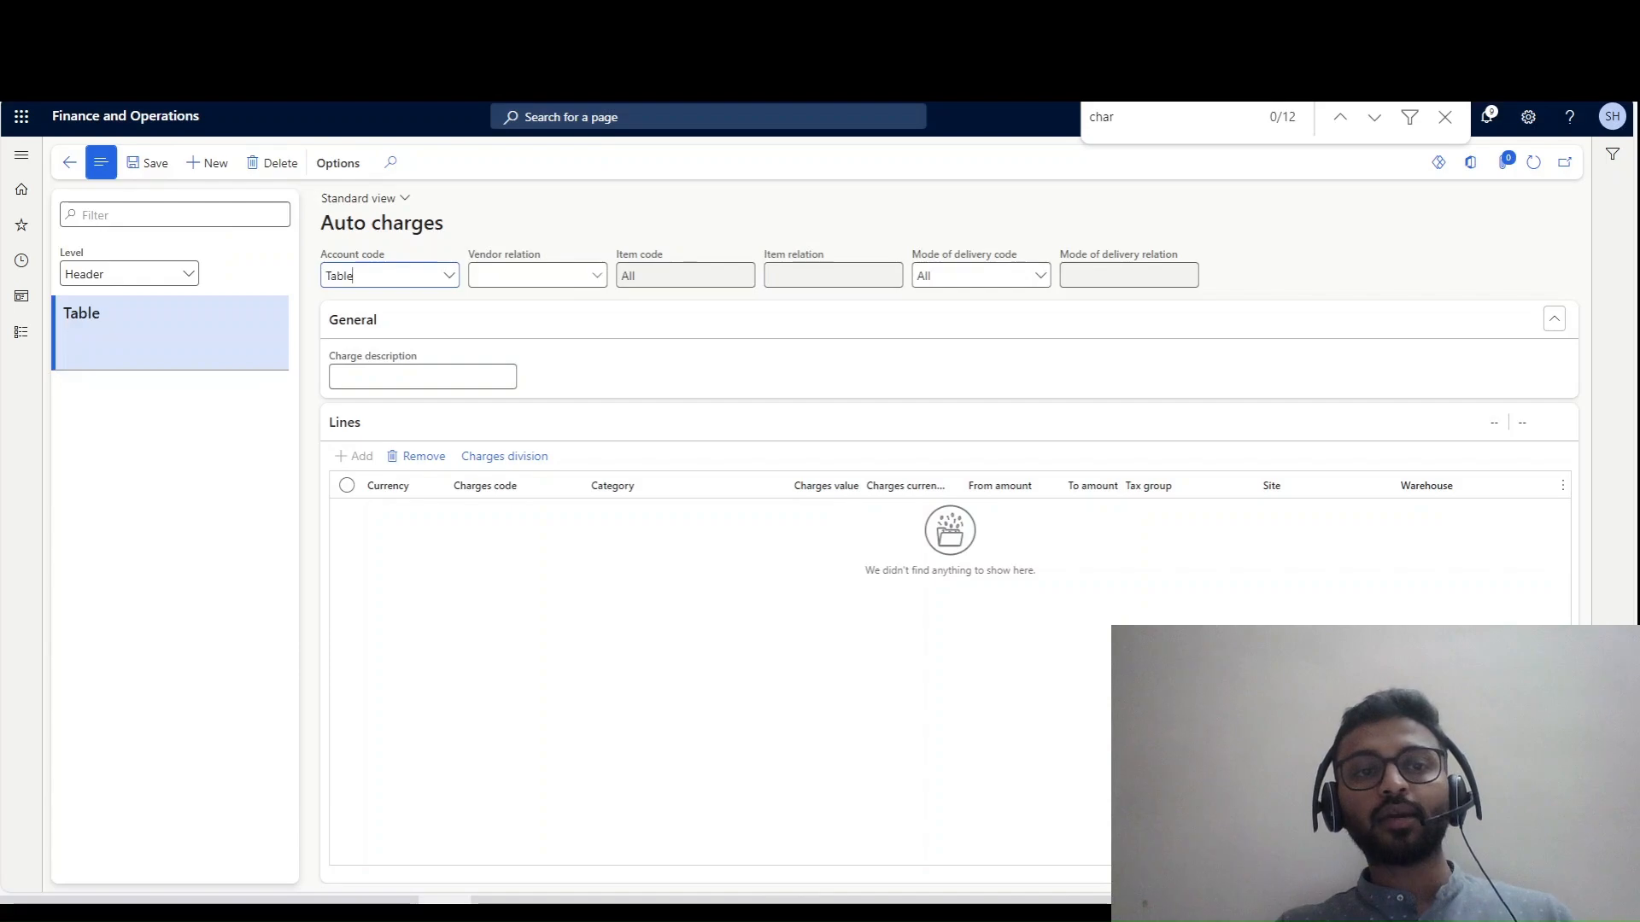
- Review the account code options and the vendor accounts offered as vendor relation for the Table account code
{"action": "left_click", "coordinate": [448, 275]}
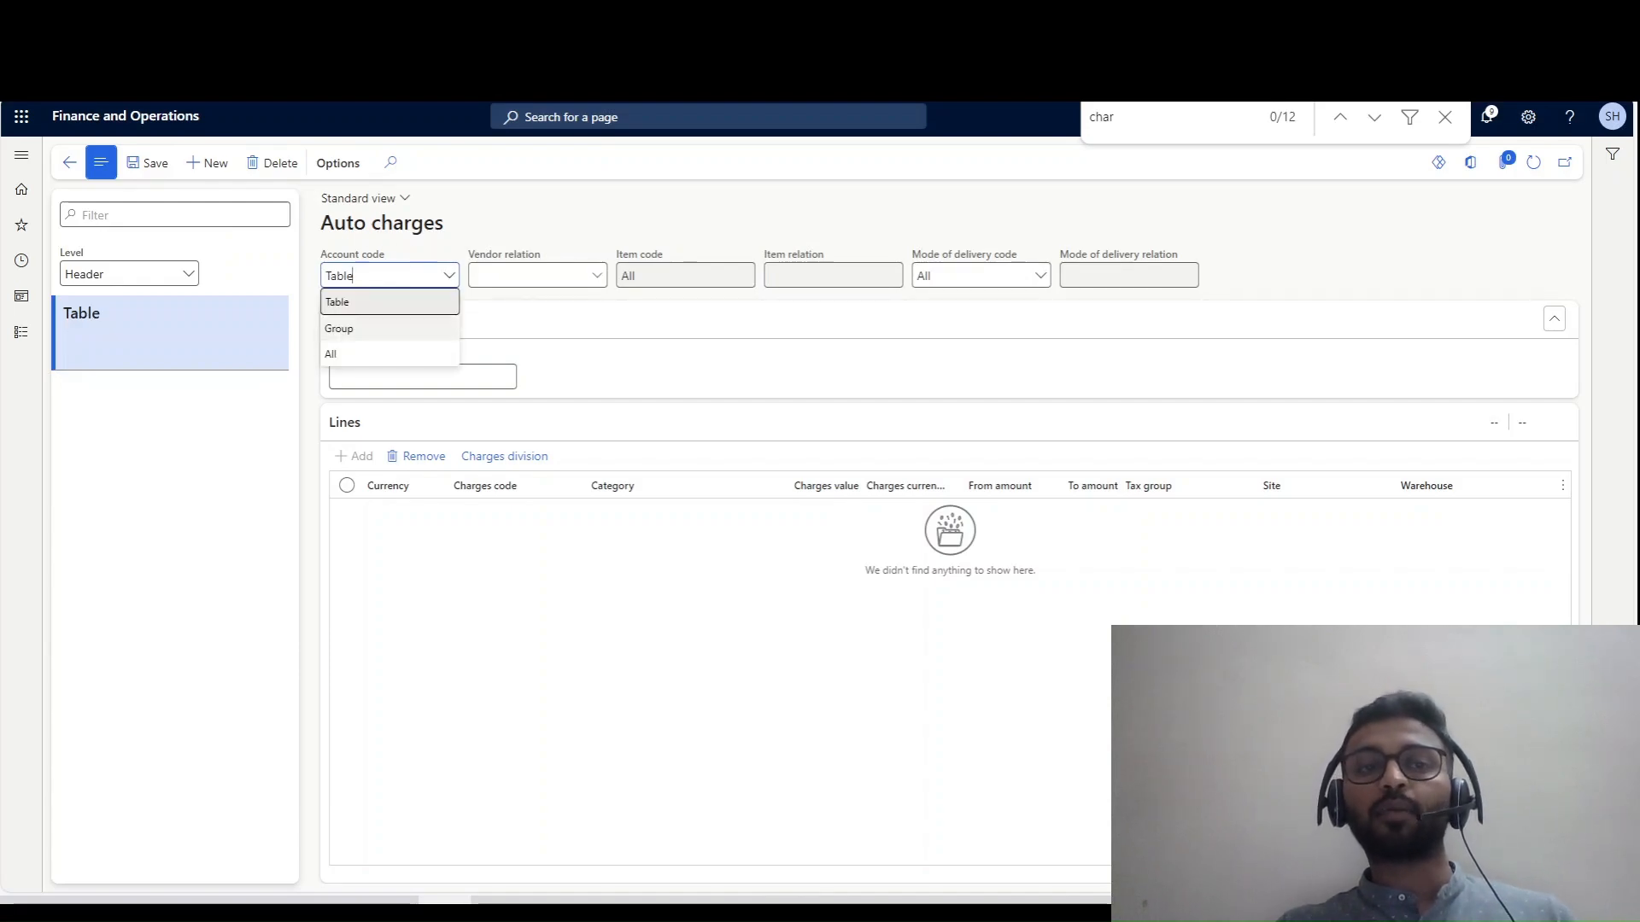
{"action": "left_click", "coordinate": [449, 276]}
{"action": "left_click", "coordinate": [513, 320]}
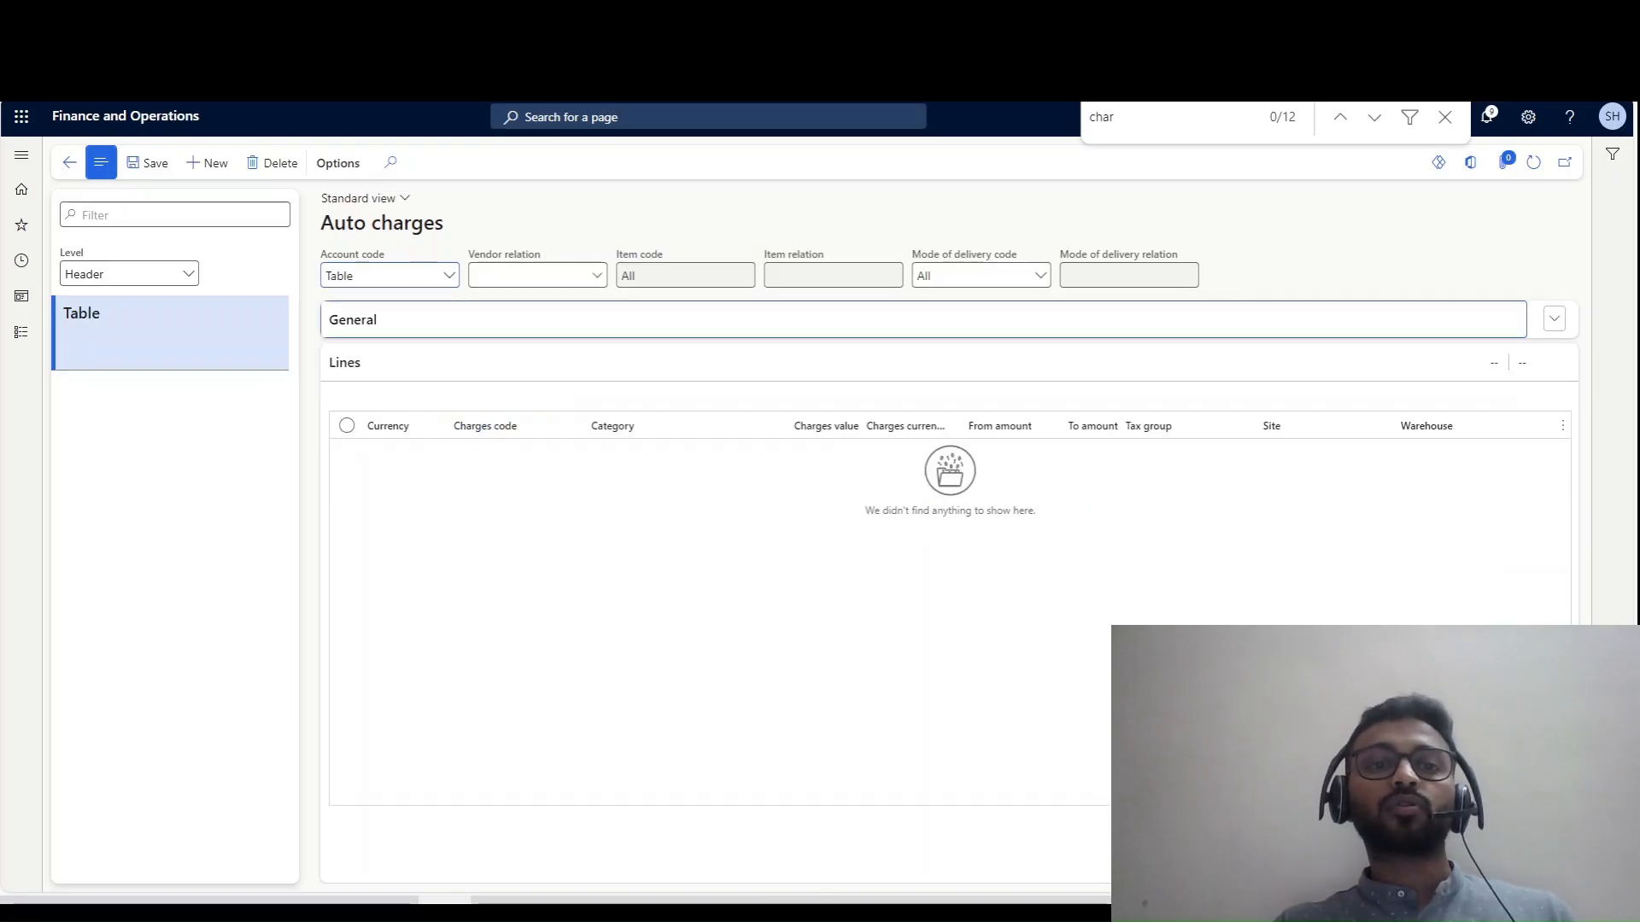
{"action": "left_click", "coordinate": [597, 276]}
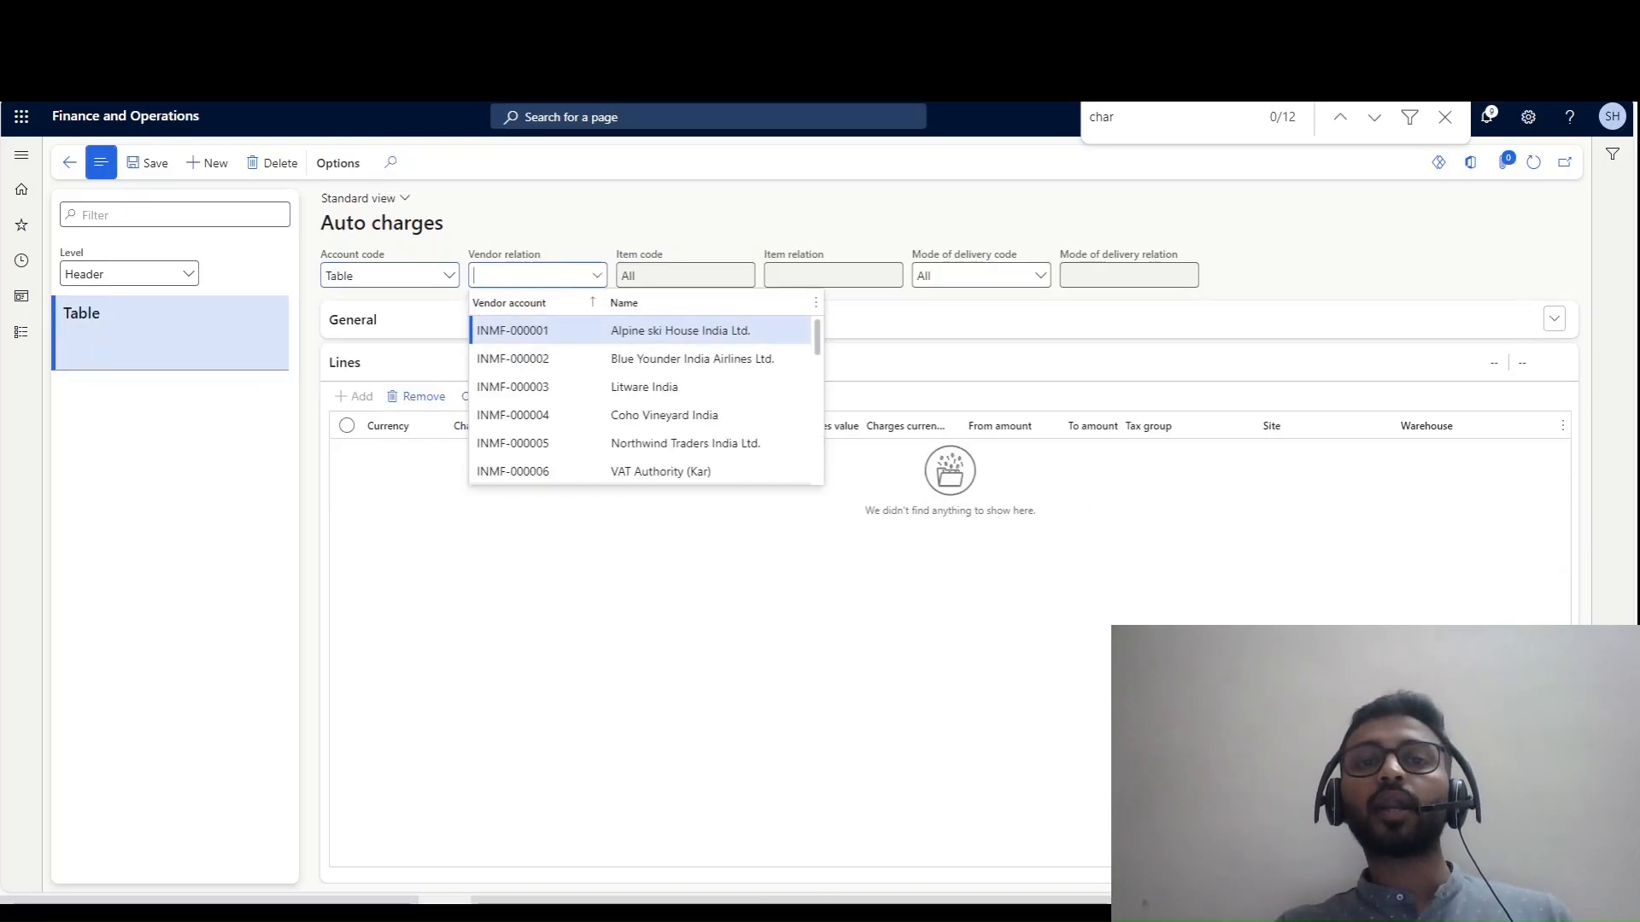
{"action": "left_click", "coordinate": [352, 319]}
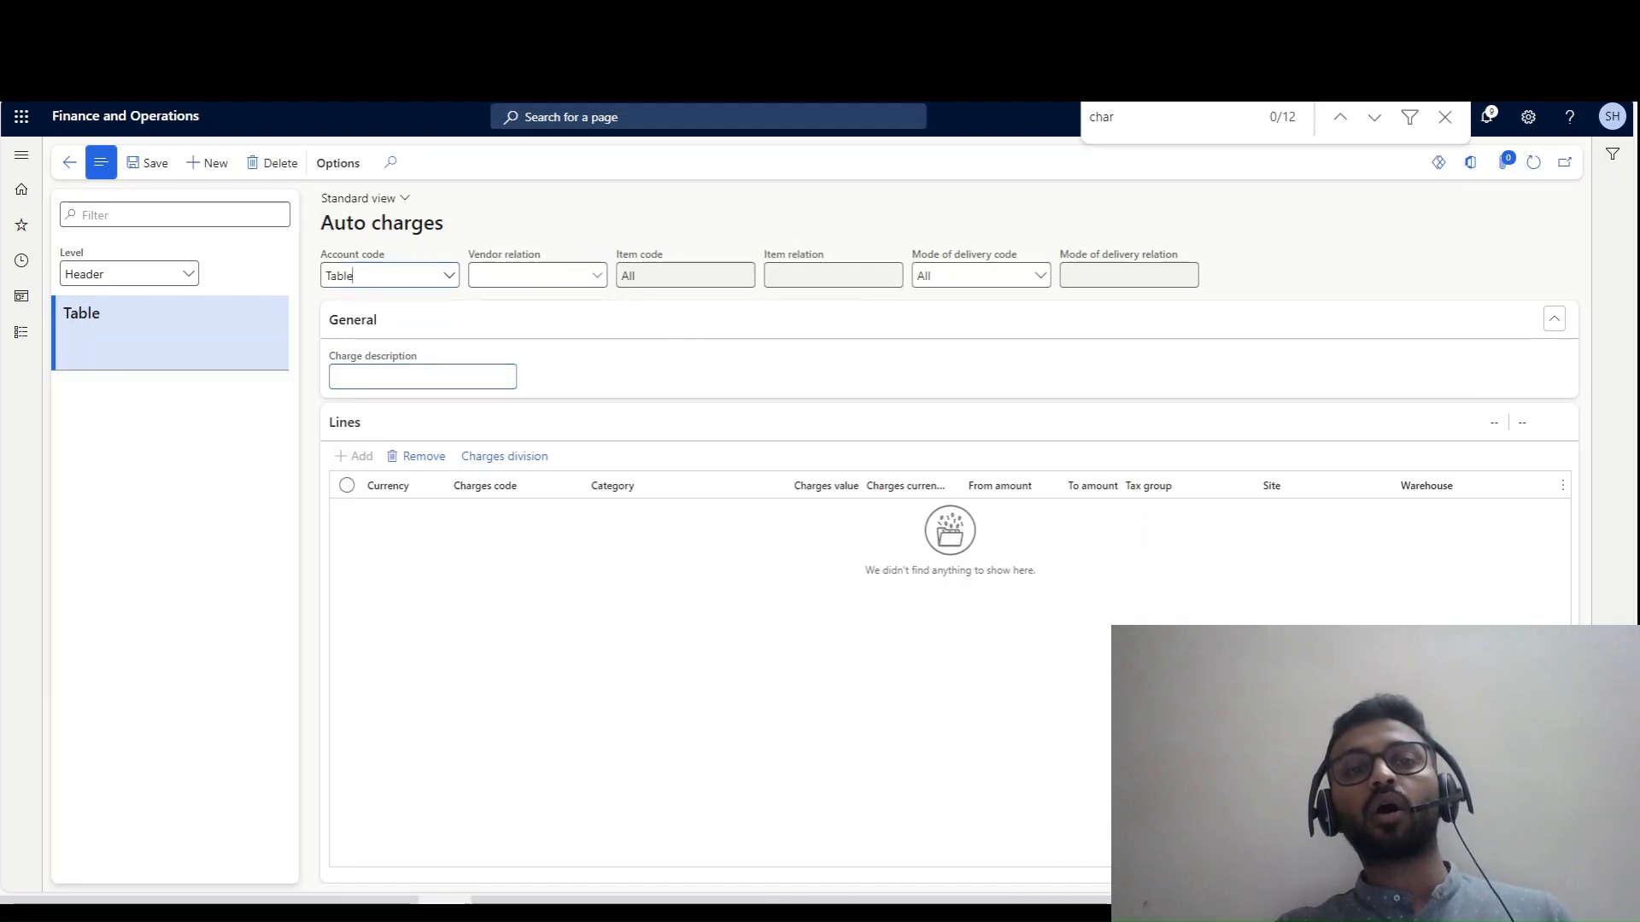
- Try the All account code on the new auto charge and set the account code to Group
{"action": "left_click", "coordinate": [447, 276]}
{"action": "left_click", "coordinate": [335, 353]}
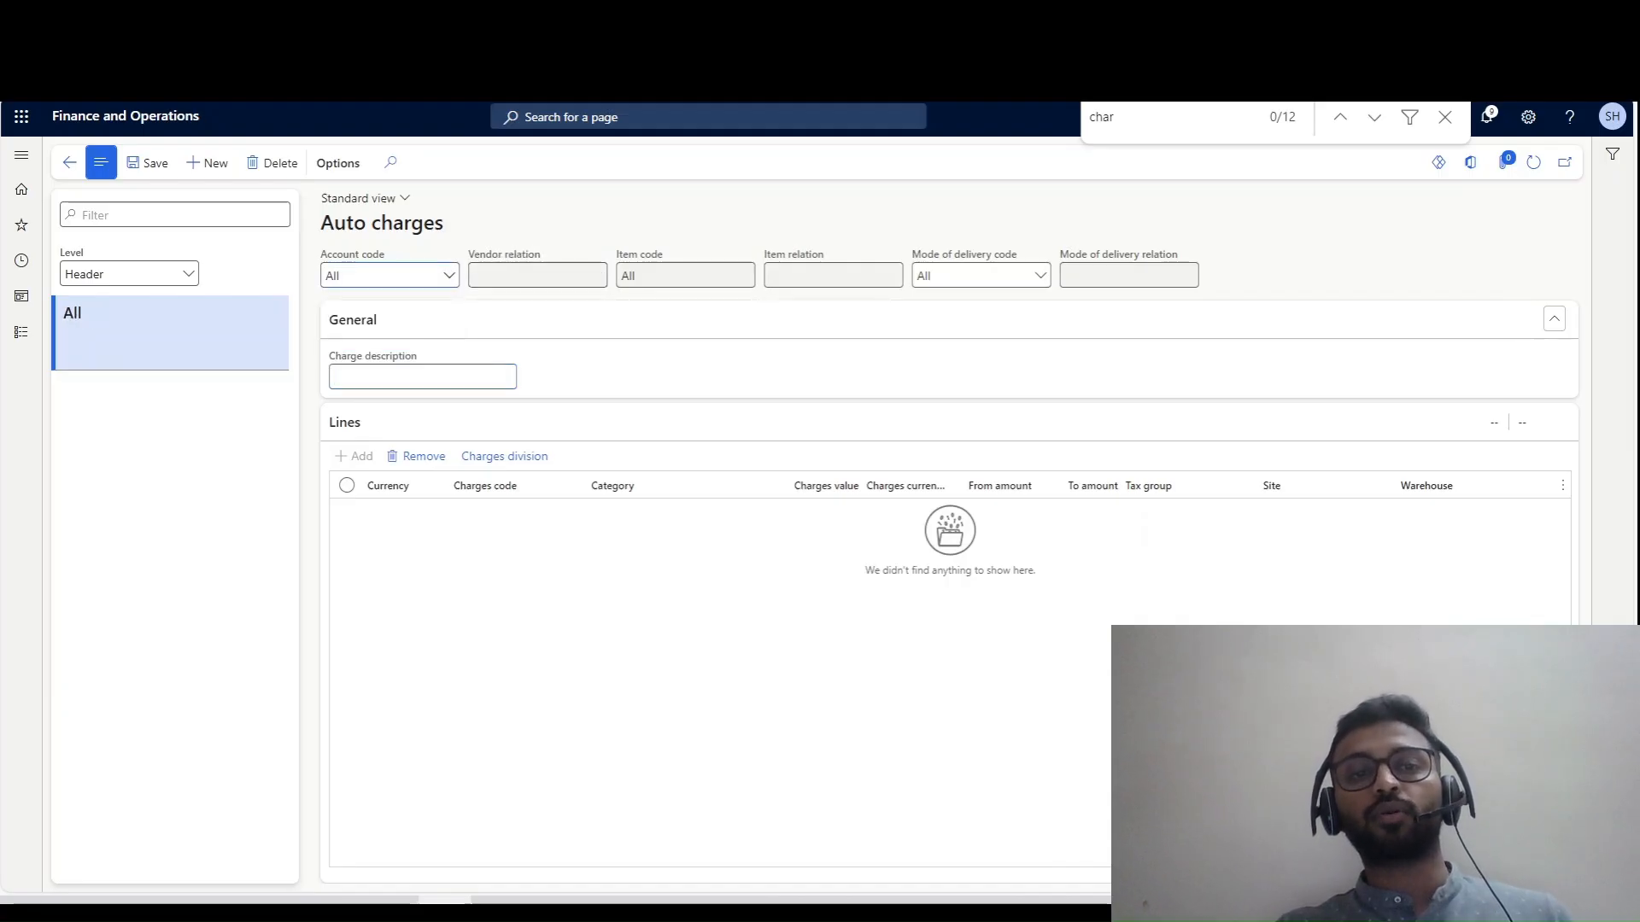
{"action": "left_click", "coordinate": [359, 276]}
{"action": "left_click", "coordinate": [343, 327]}
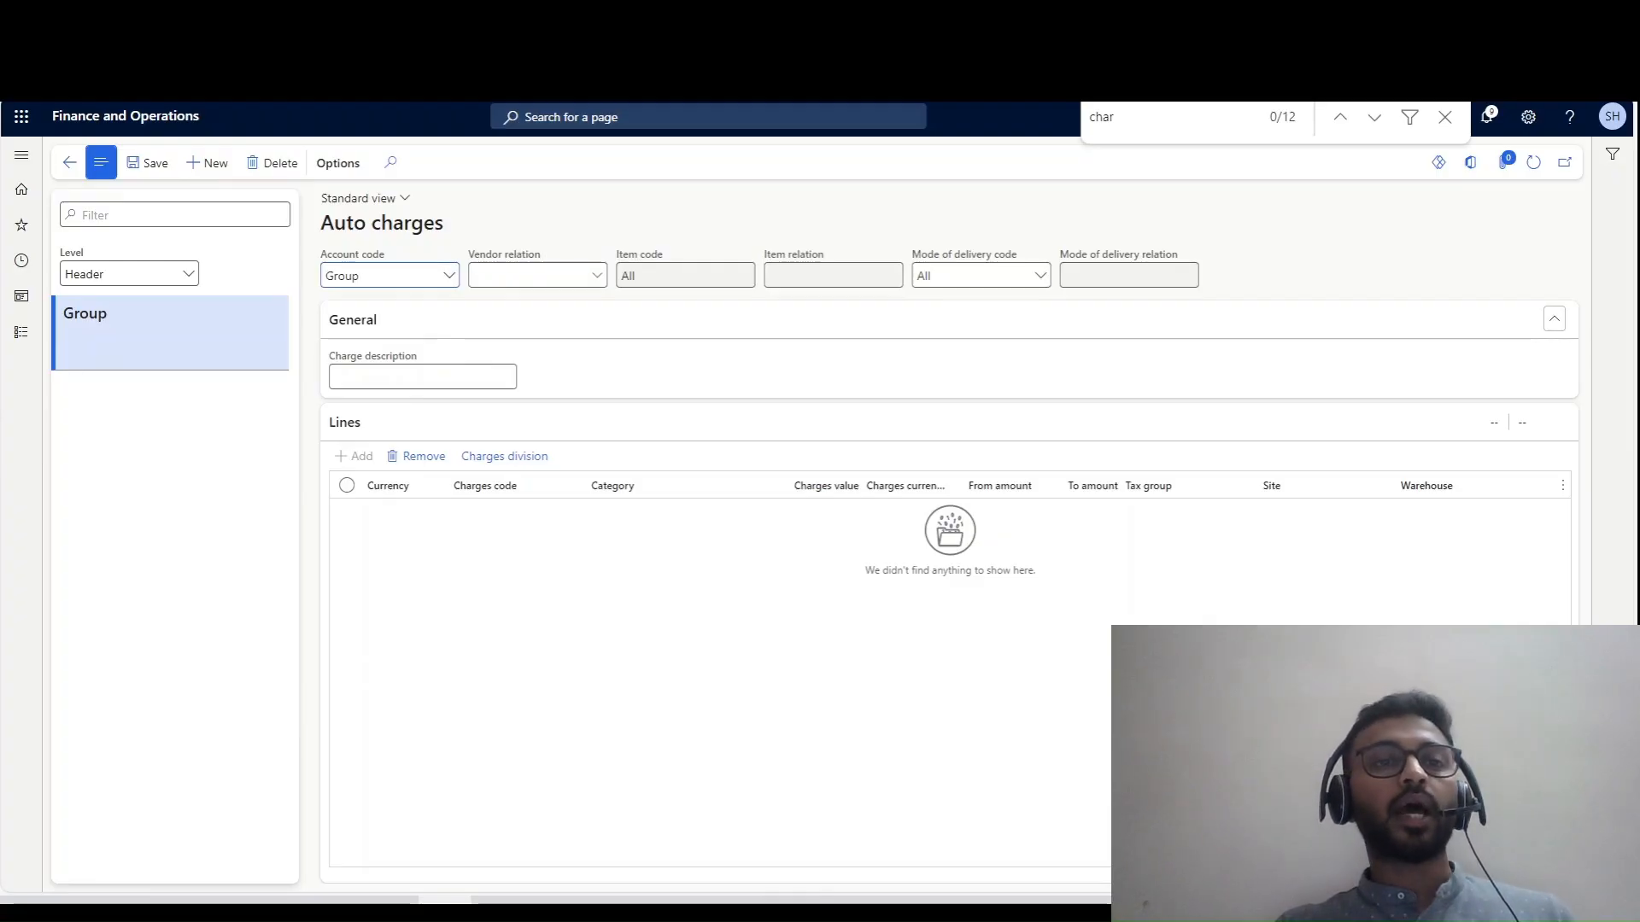
- Switch to the Invoice journal browser page and open the Vendor charges group page from the Accounts payable charges setup
{"action": "key", "text": "ctrl+Tab"}
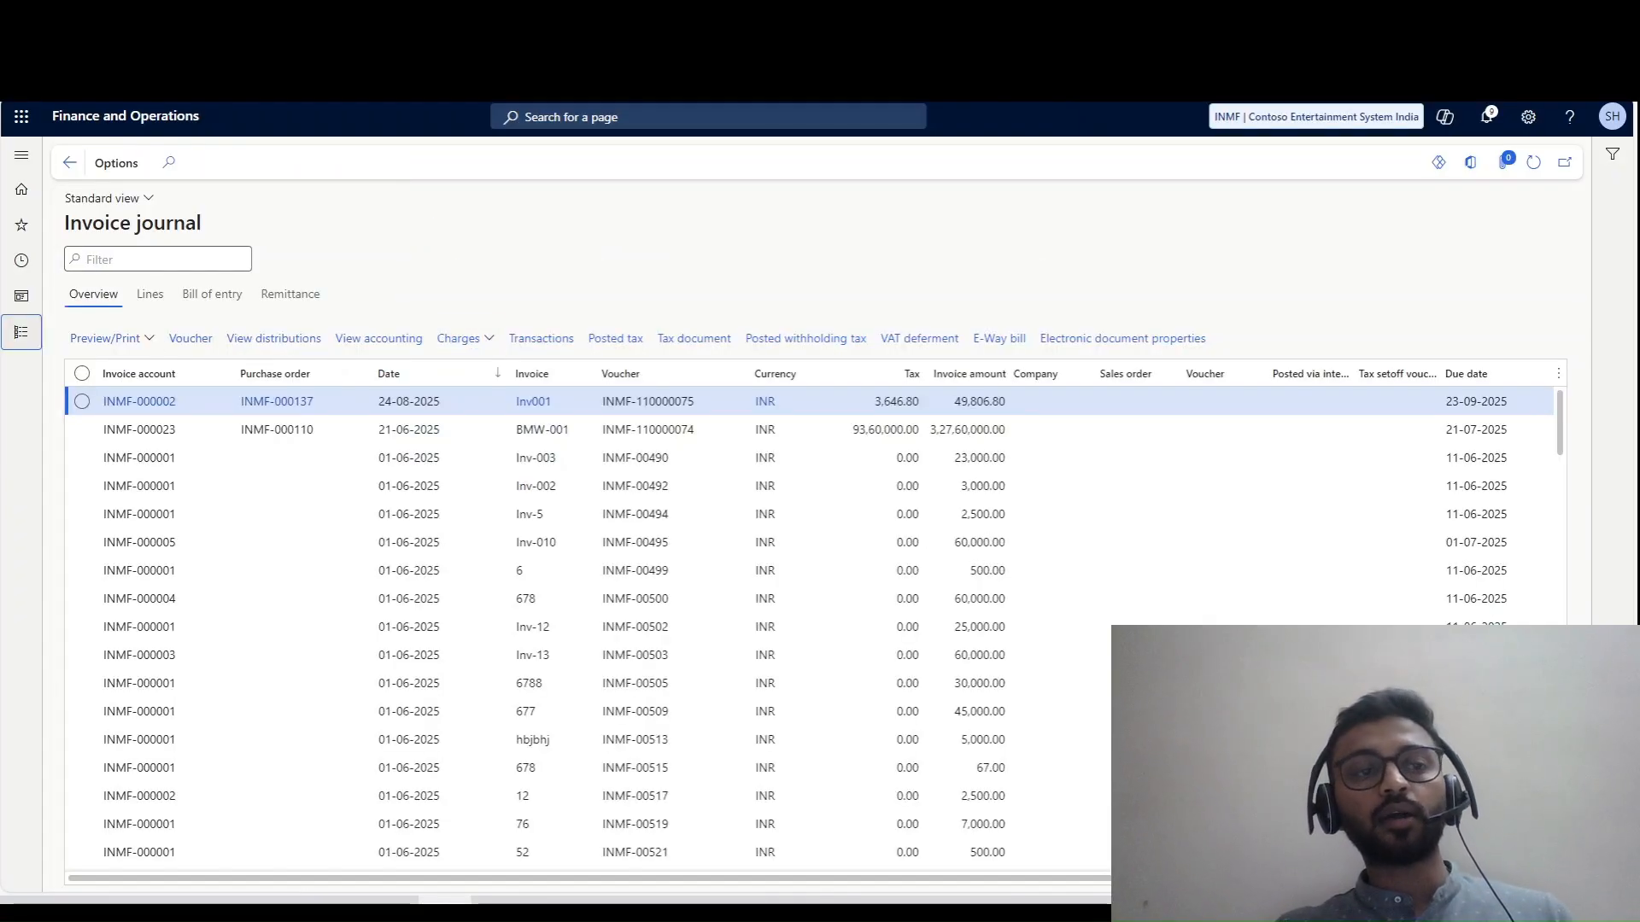
{"action": "left_click", "coordinate": [22, 331]}
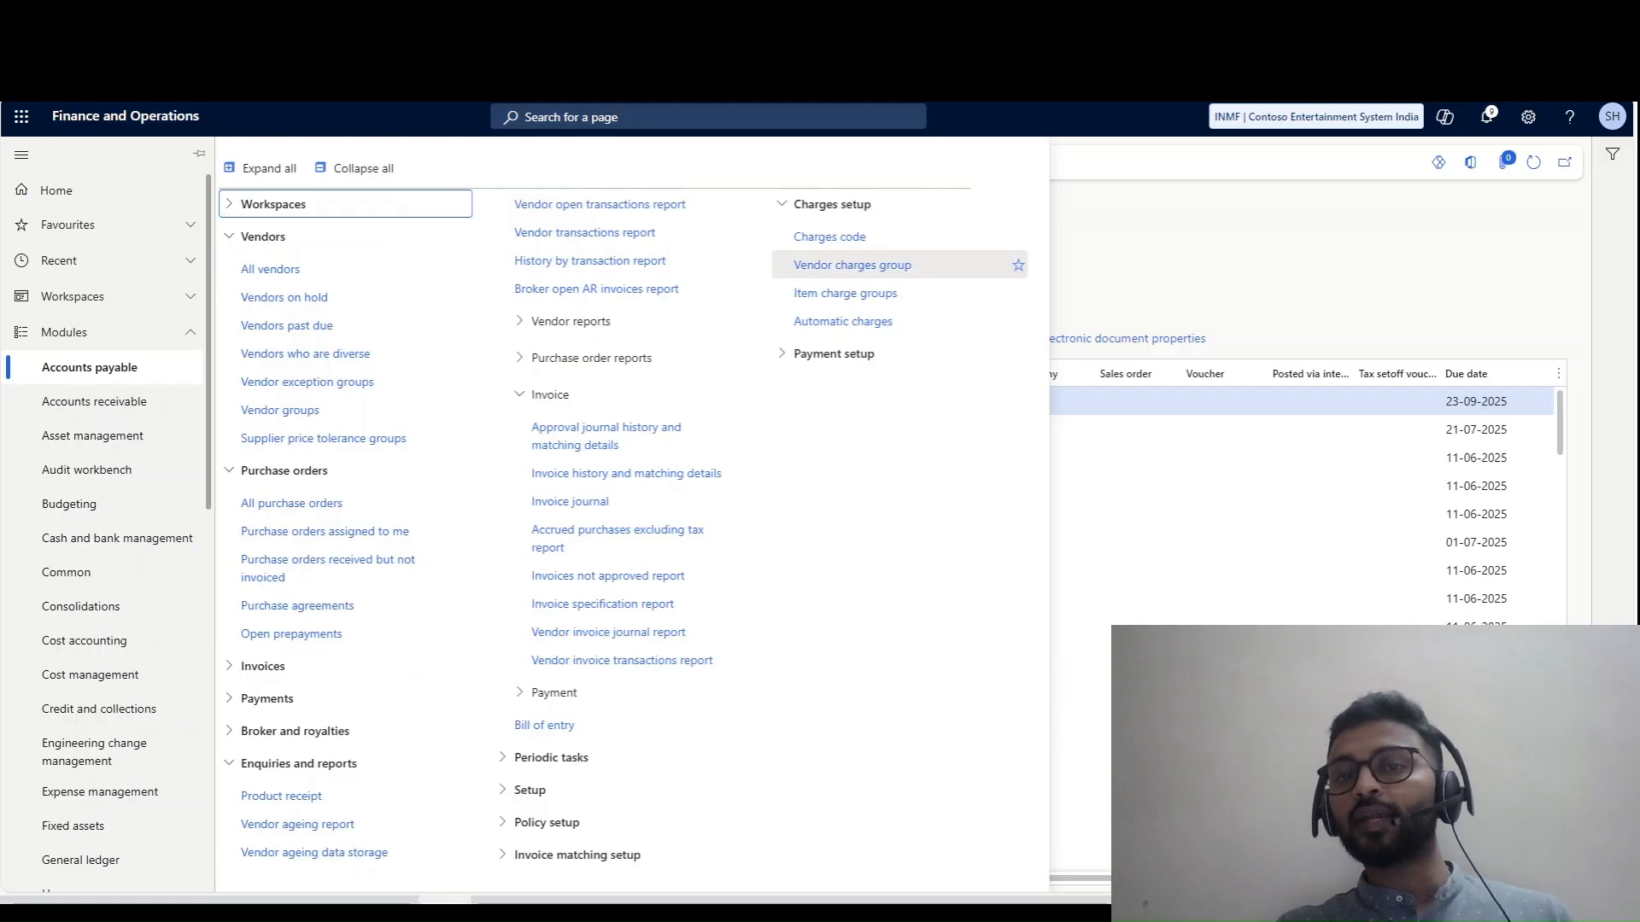
{"action": "left_click", "coordinate": [852, 265]}
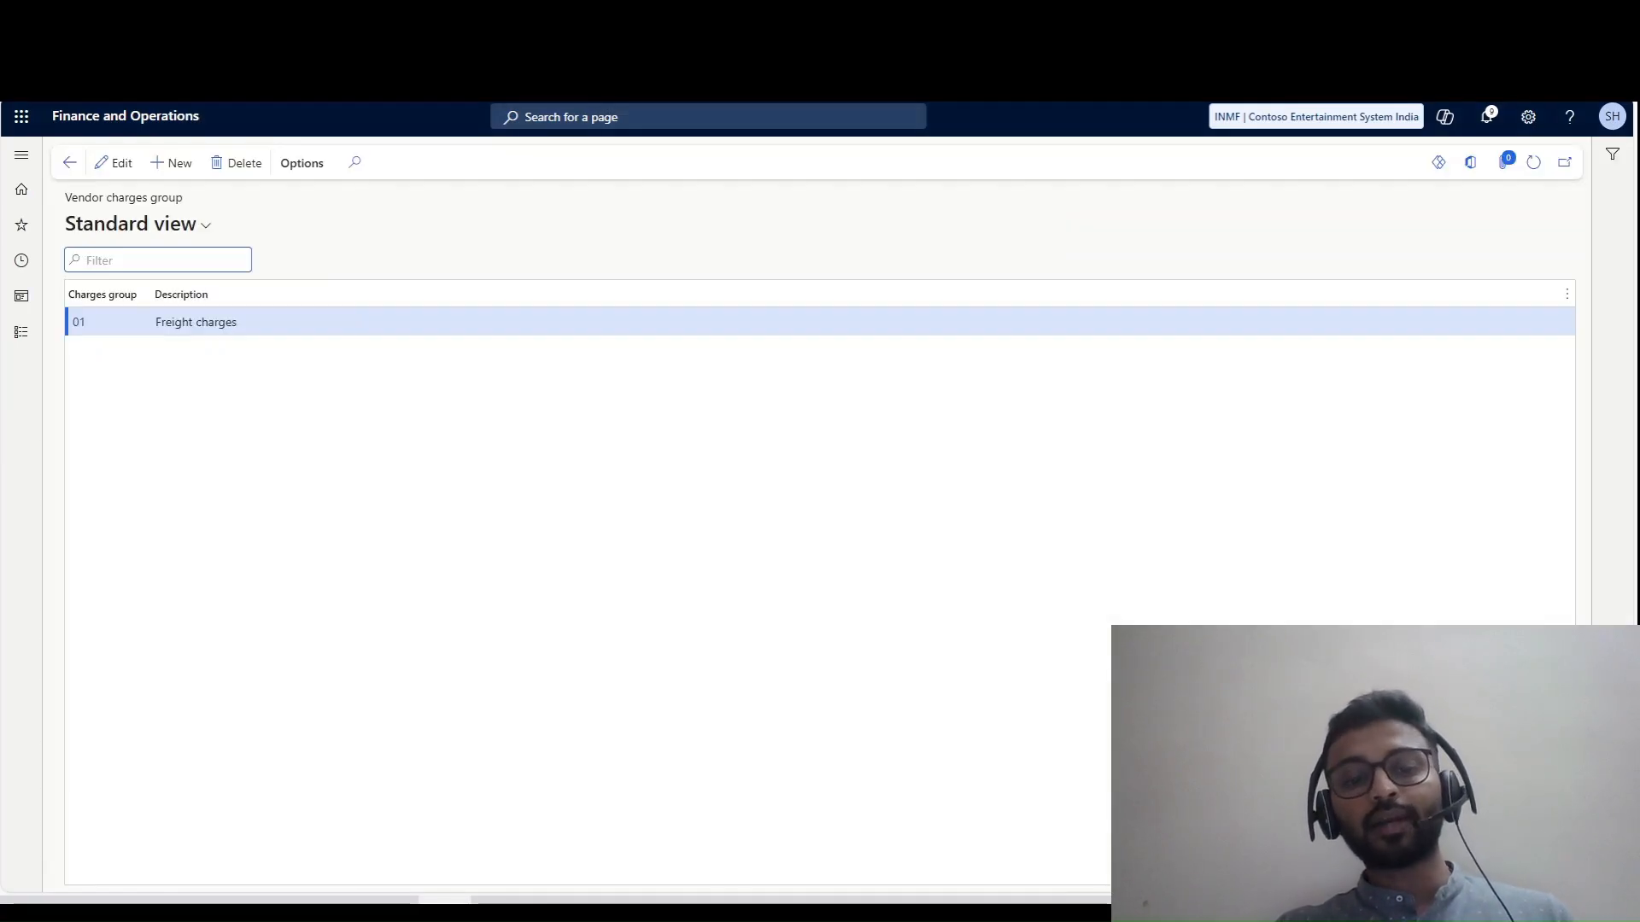
- Check the vendor in the Excel workbook's automatic charges notes and return to the Auto charges page
{"action": "mouse_move", "coordinate": [392, 902]}
{"action": "left_click", "coordinate": [393, 831]}
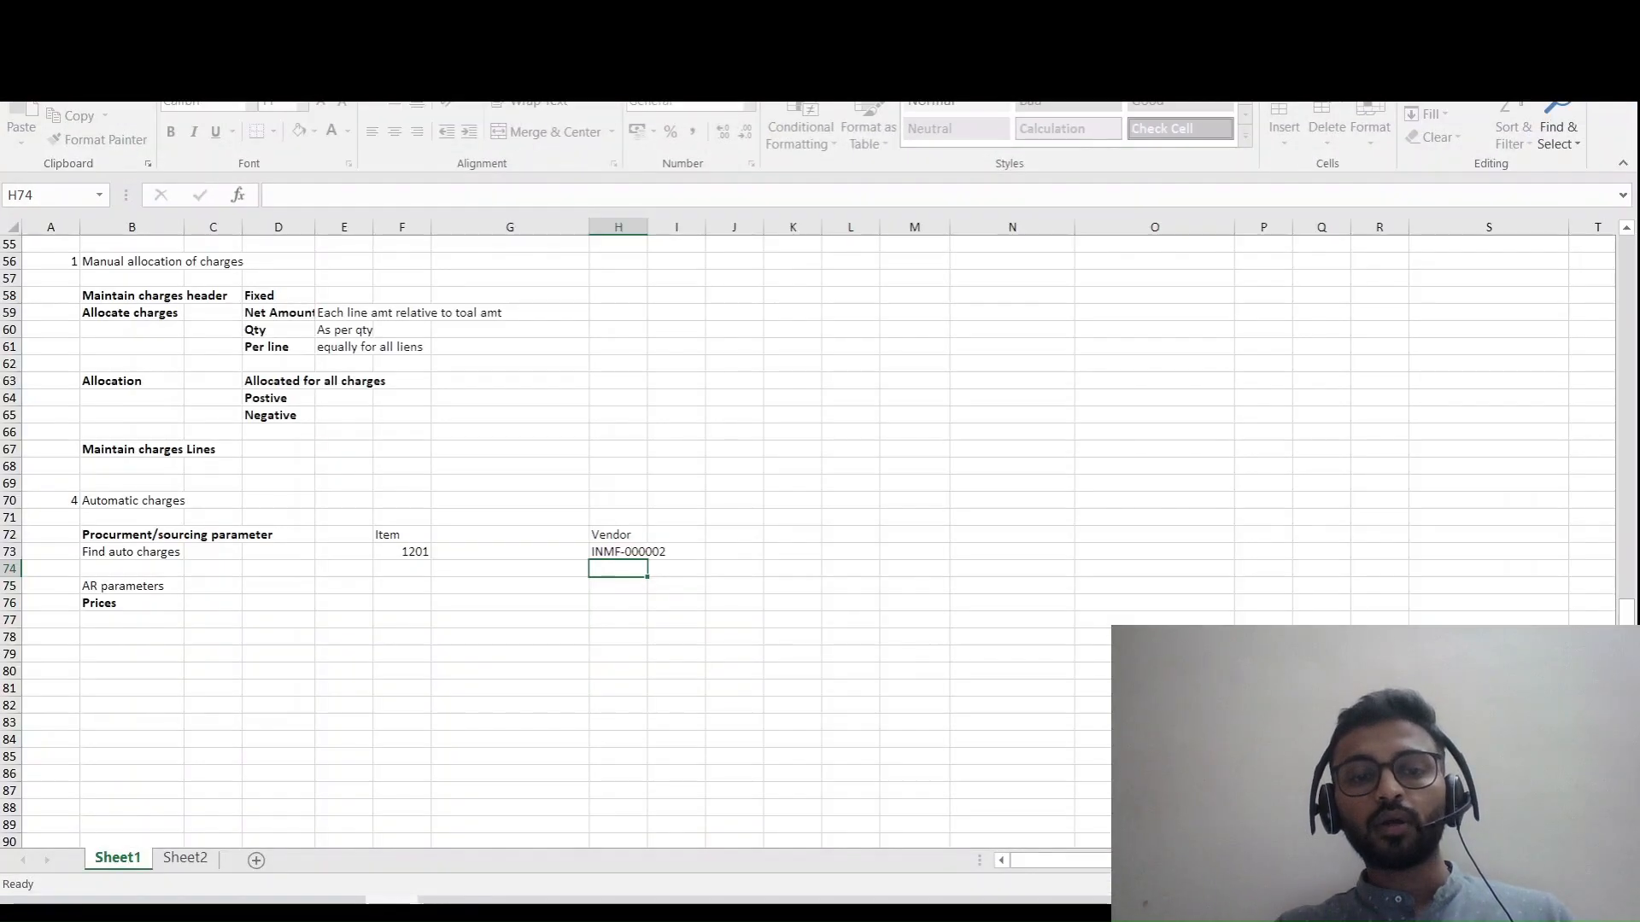
{"action": "left_click", "coordinate": [618, 551]}
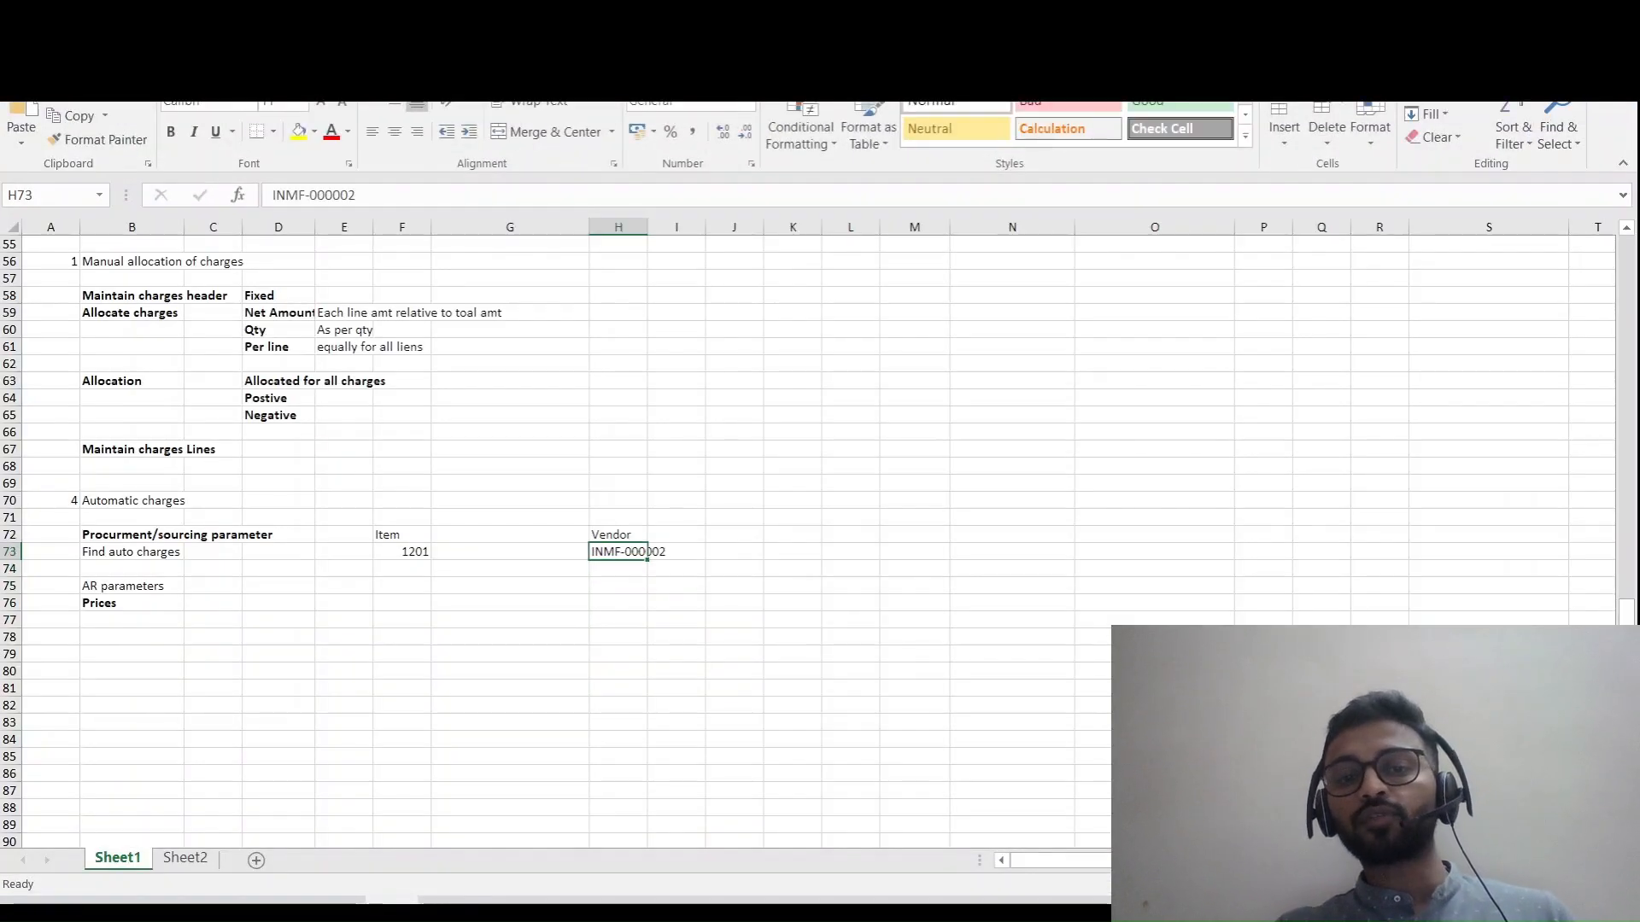
{"action": "left_click", "coordinate": [392, 901]}
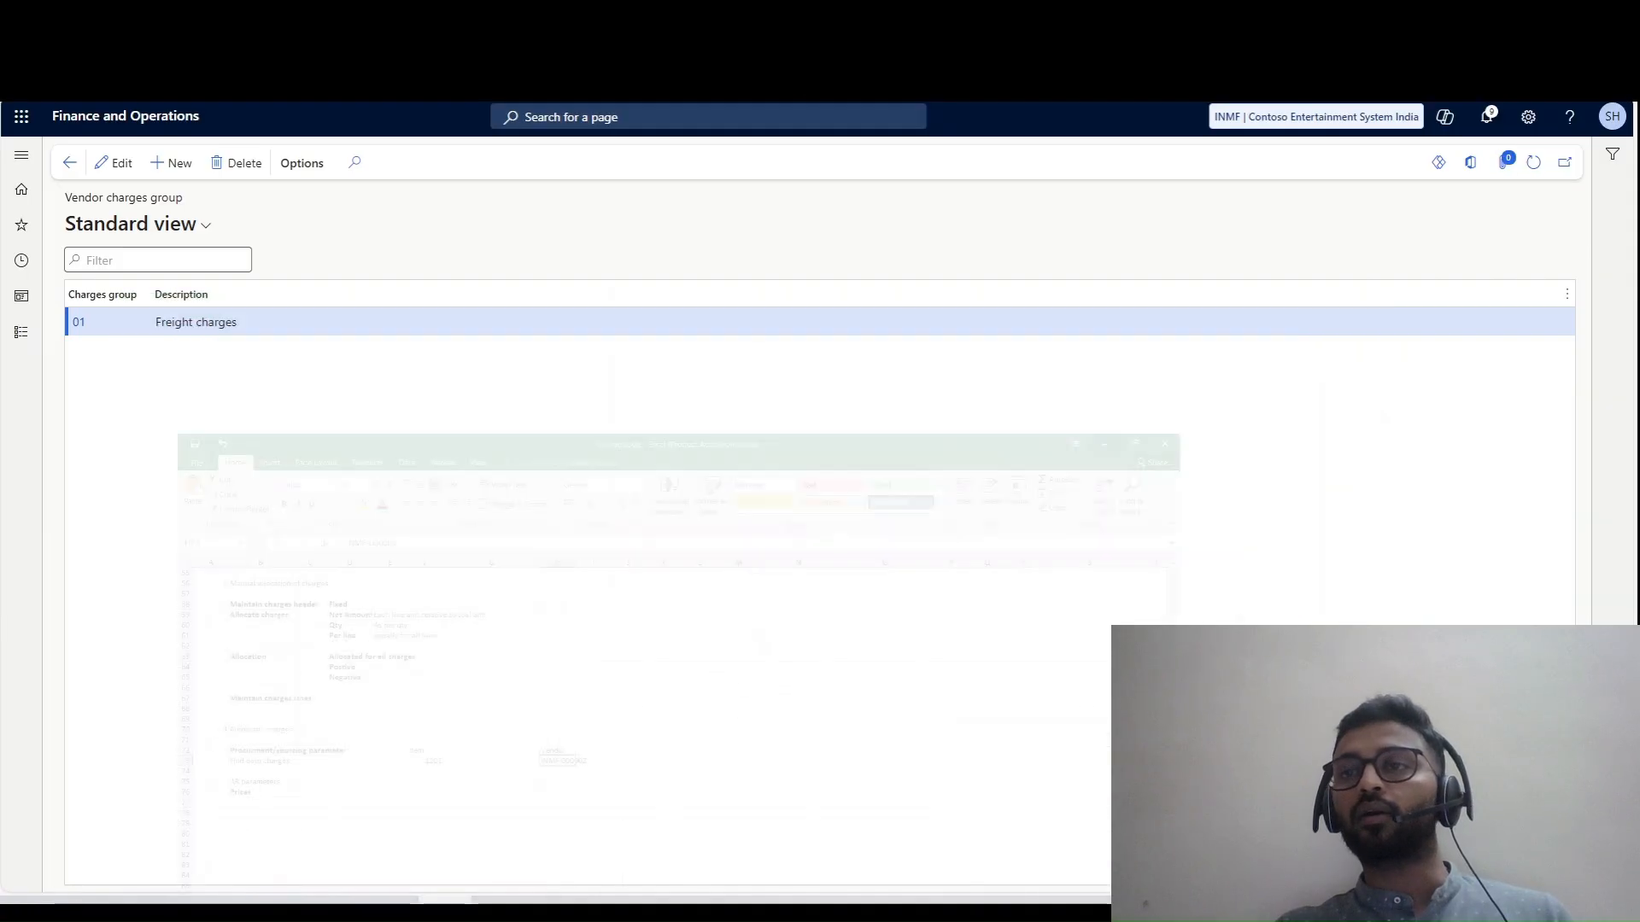
{"action": "key", "text": "ctrl+Tab"}
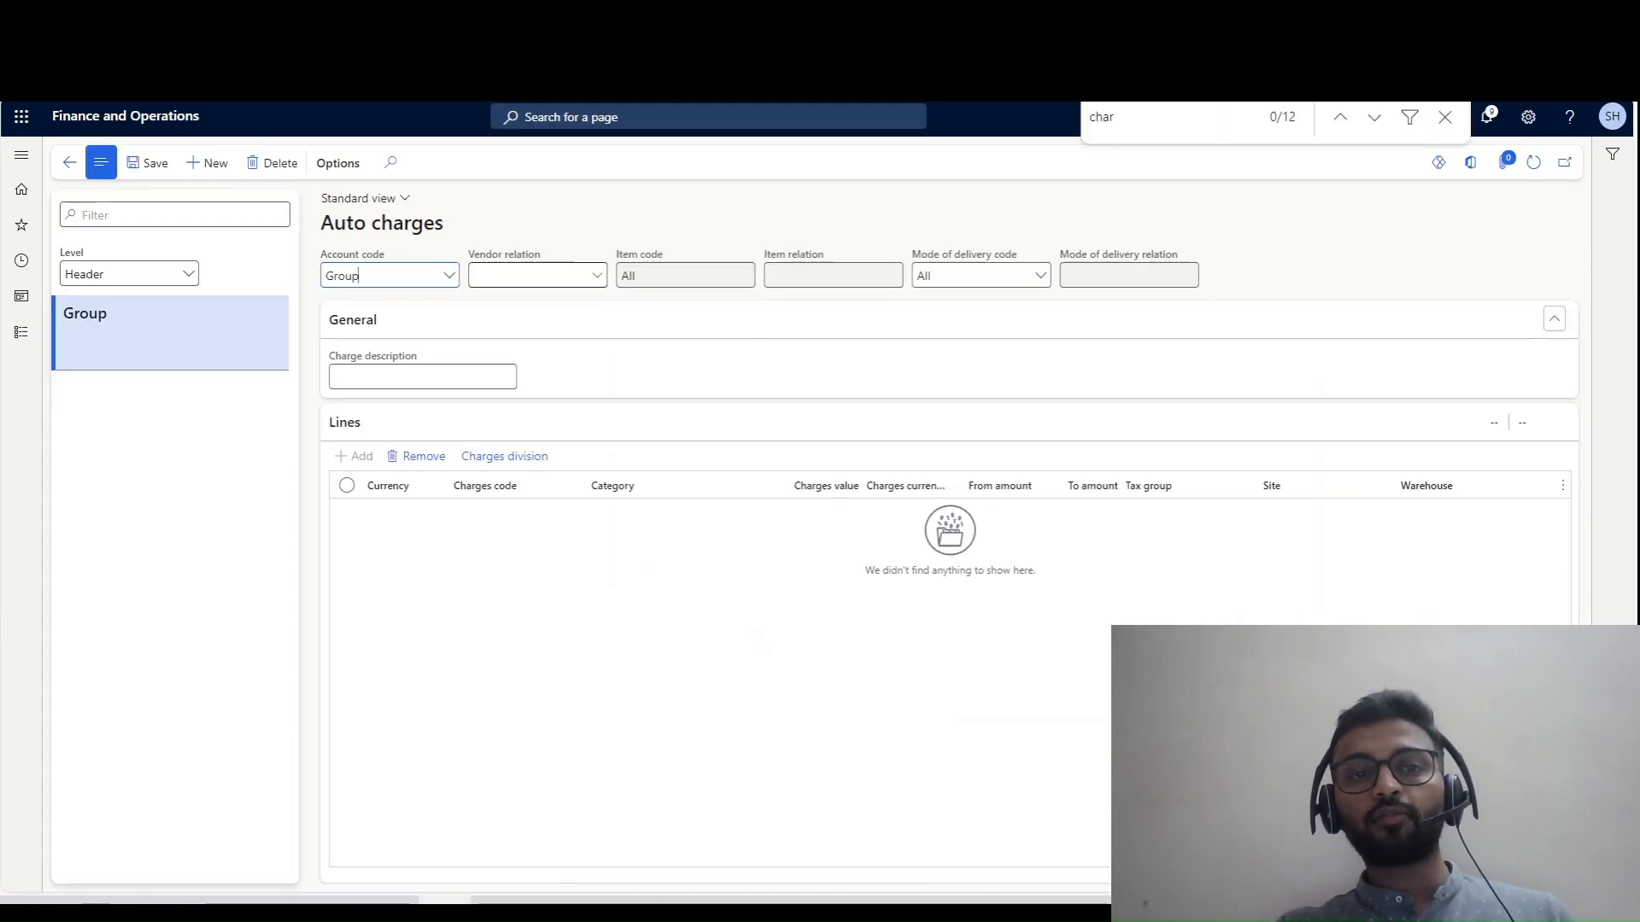
- Set the auto charge's vendor relation to charges group 01 and its charge description to "Installation charges"
{"action": "type", "text": "01"}
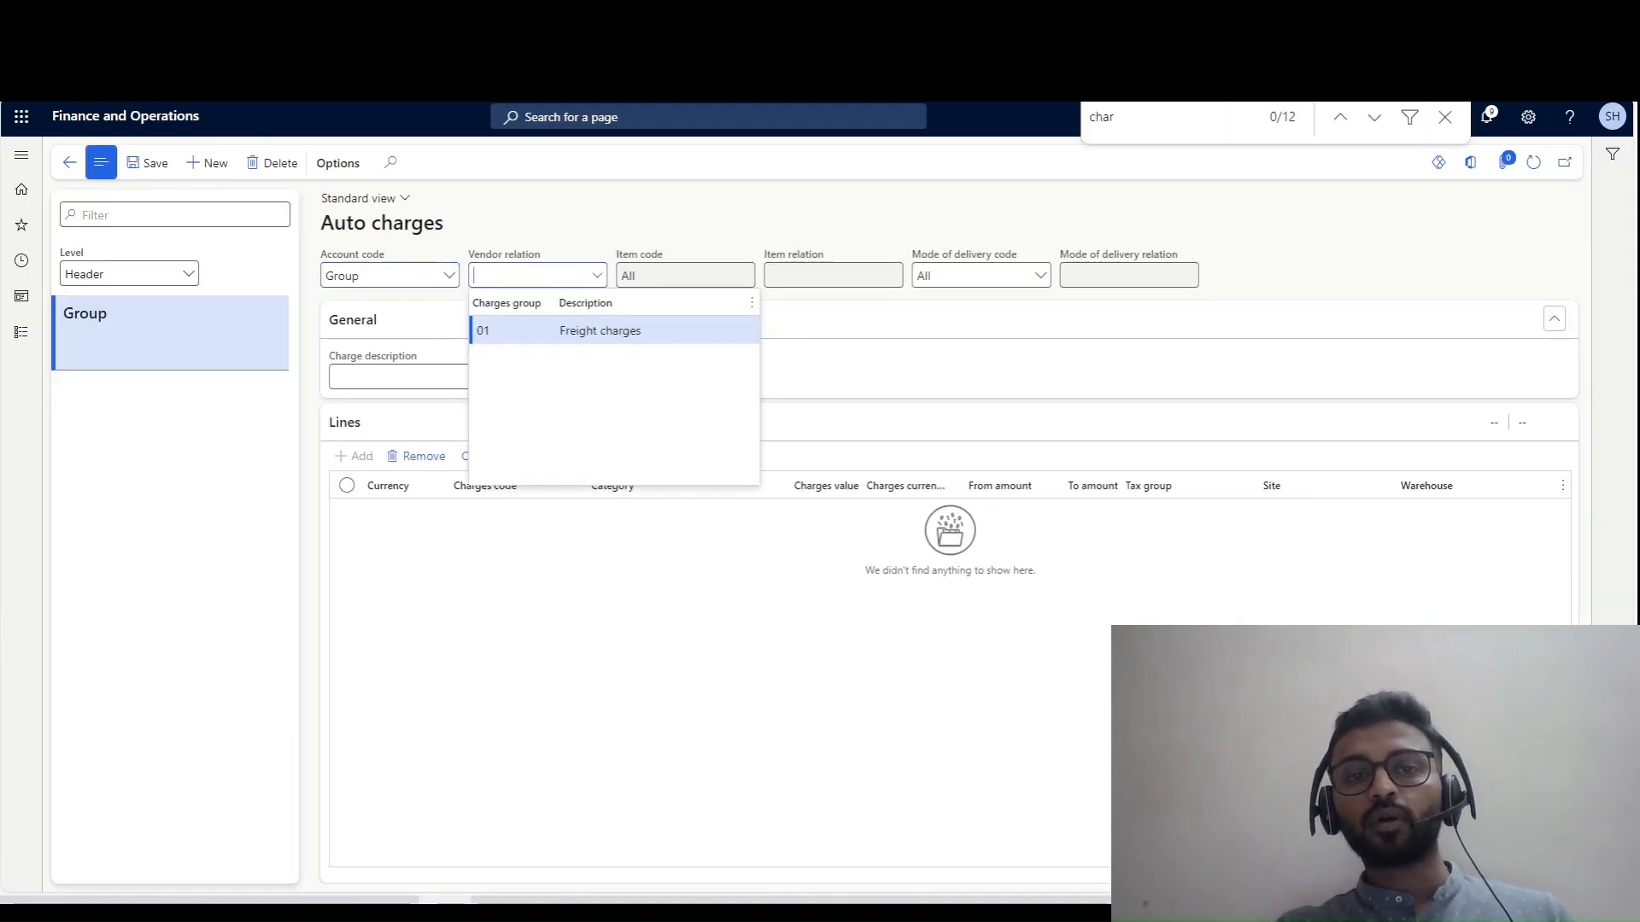
{"action": "key", "text": "Return"}
{"action": "left_click", "coordinate": [504, 320]}
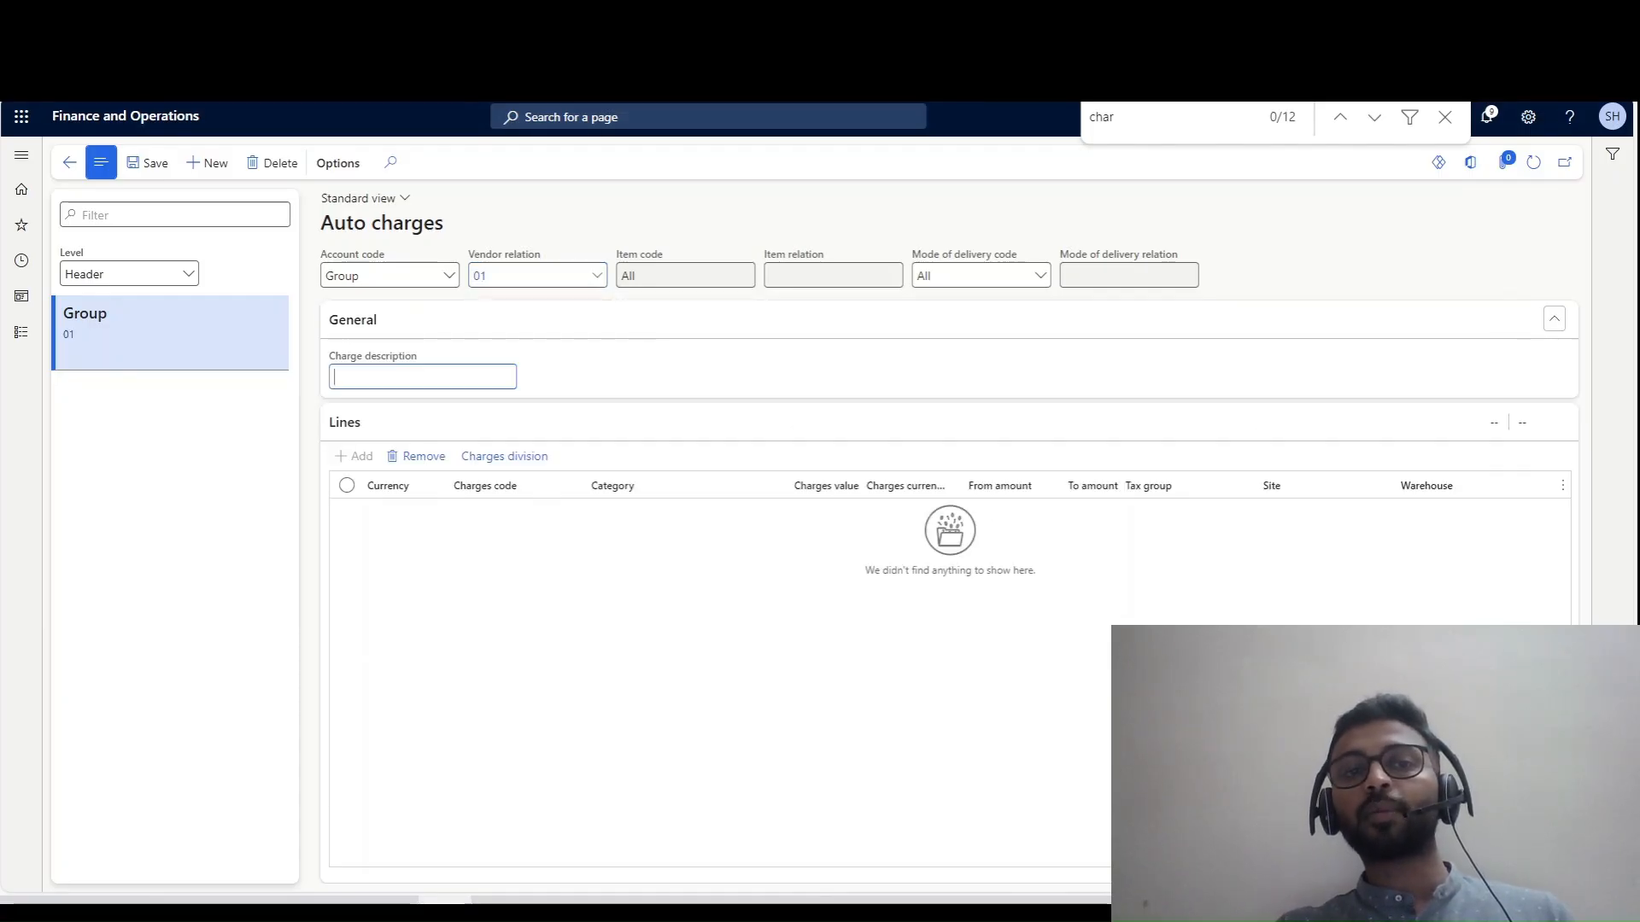
{"action": "key", "text": "alt+Tab"}
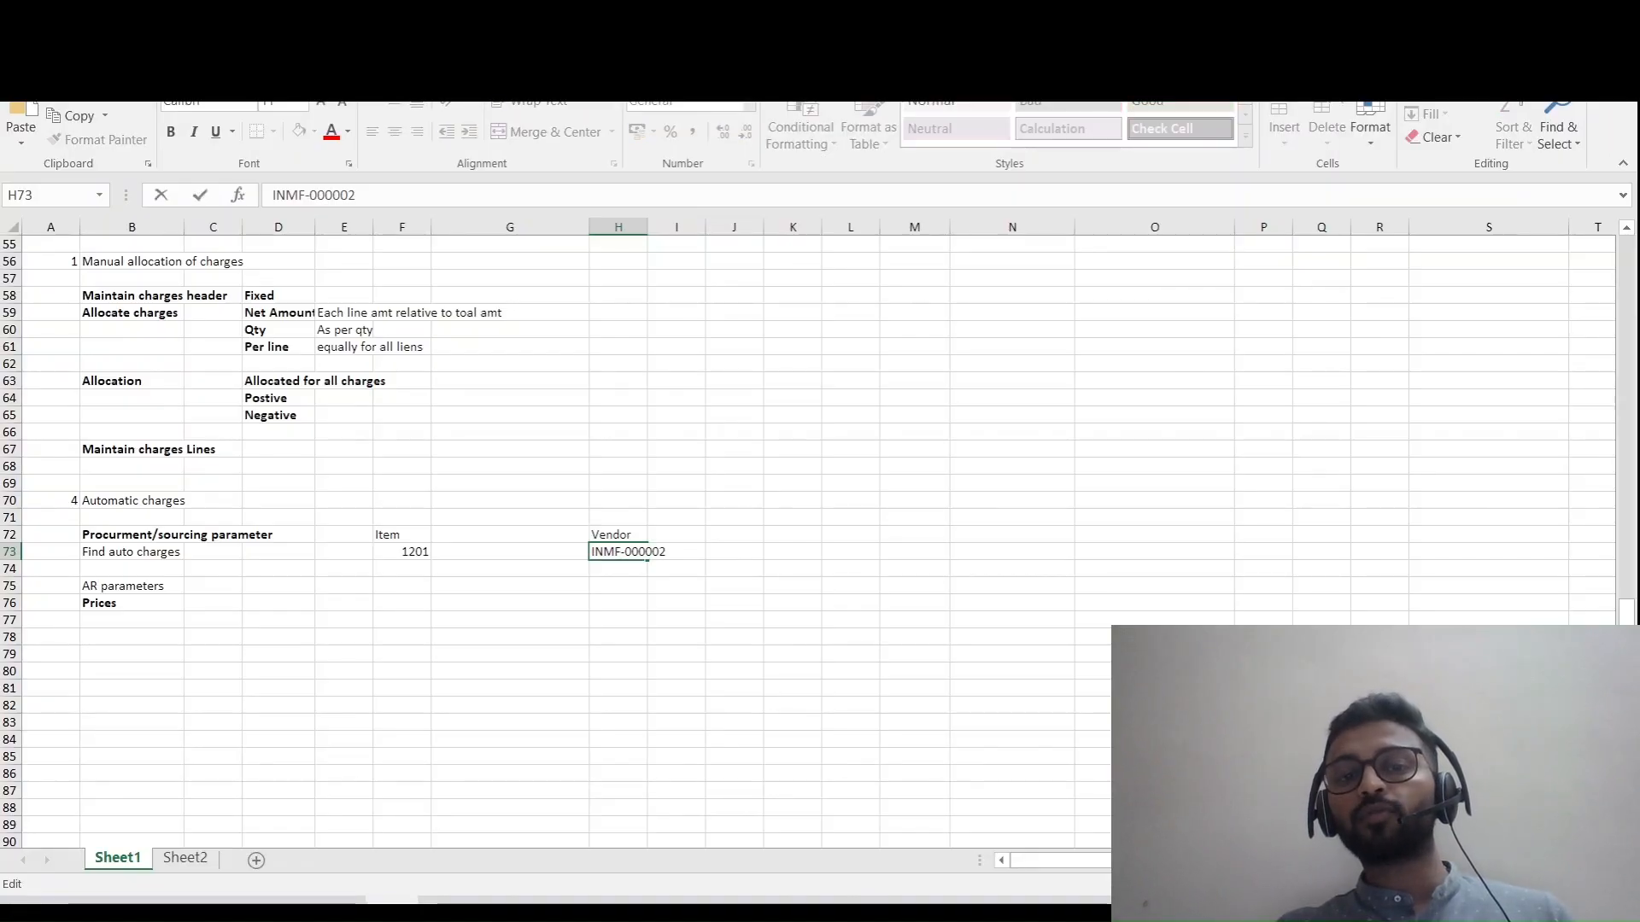
{"action": "key", "text": "alt+Tab"}
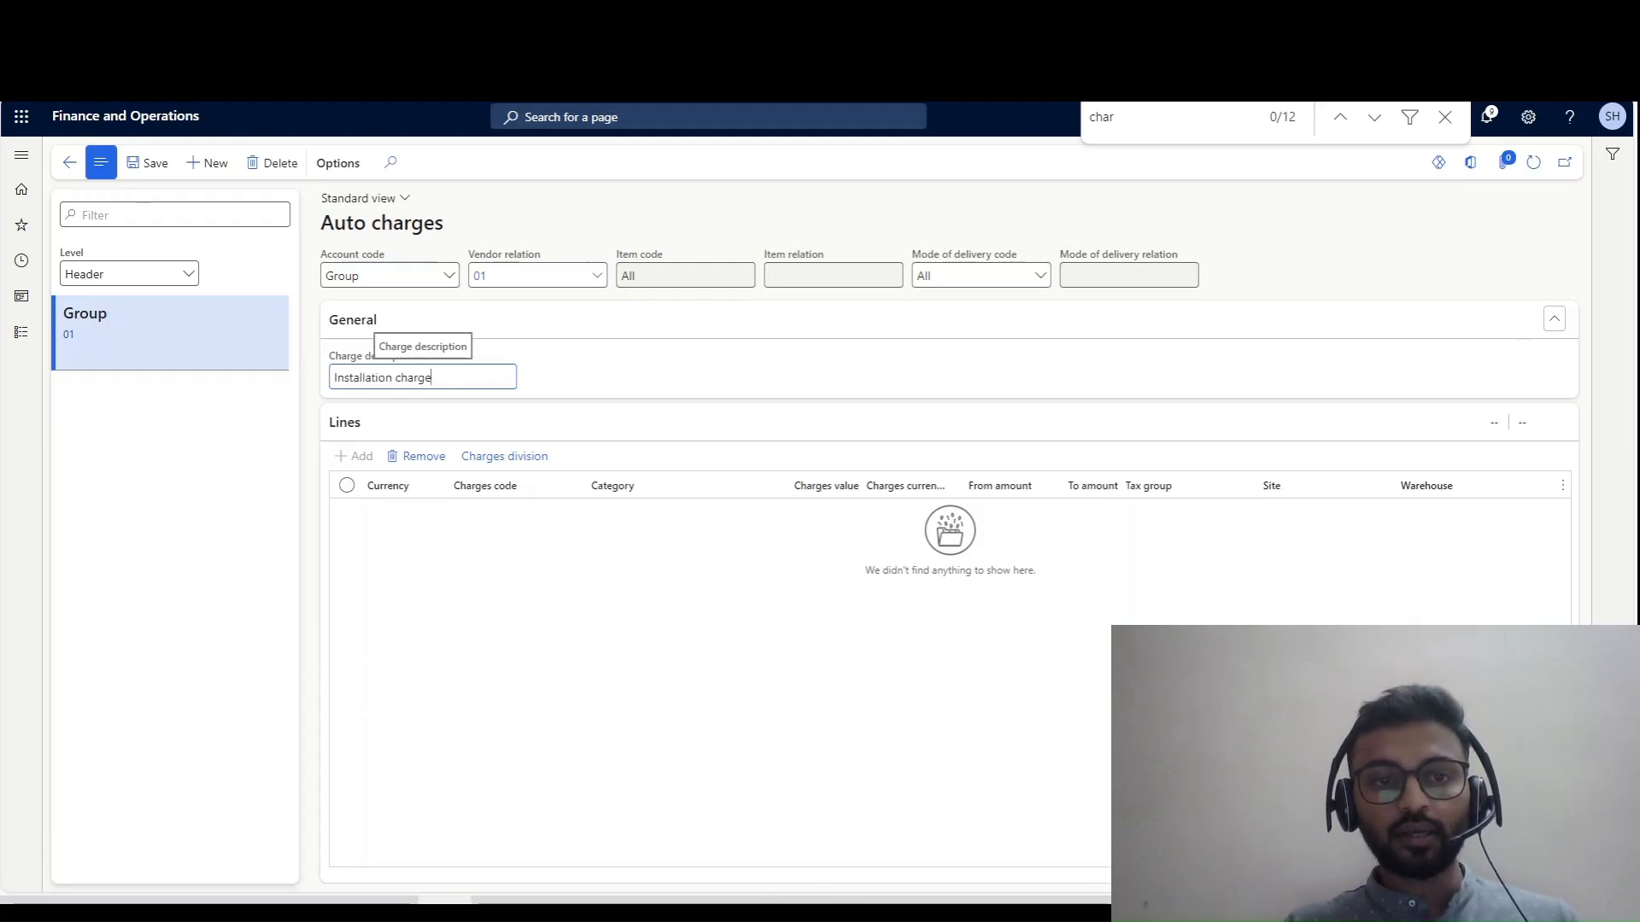
{"action": "type", "text": "s"}
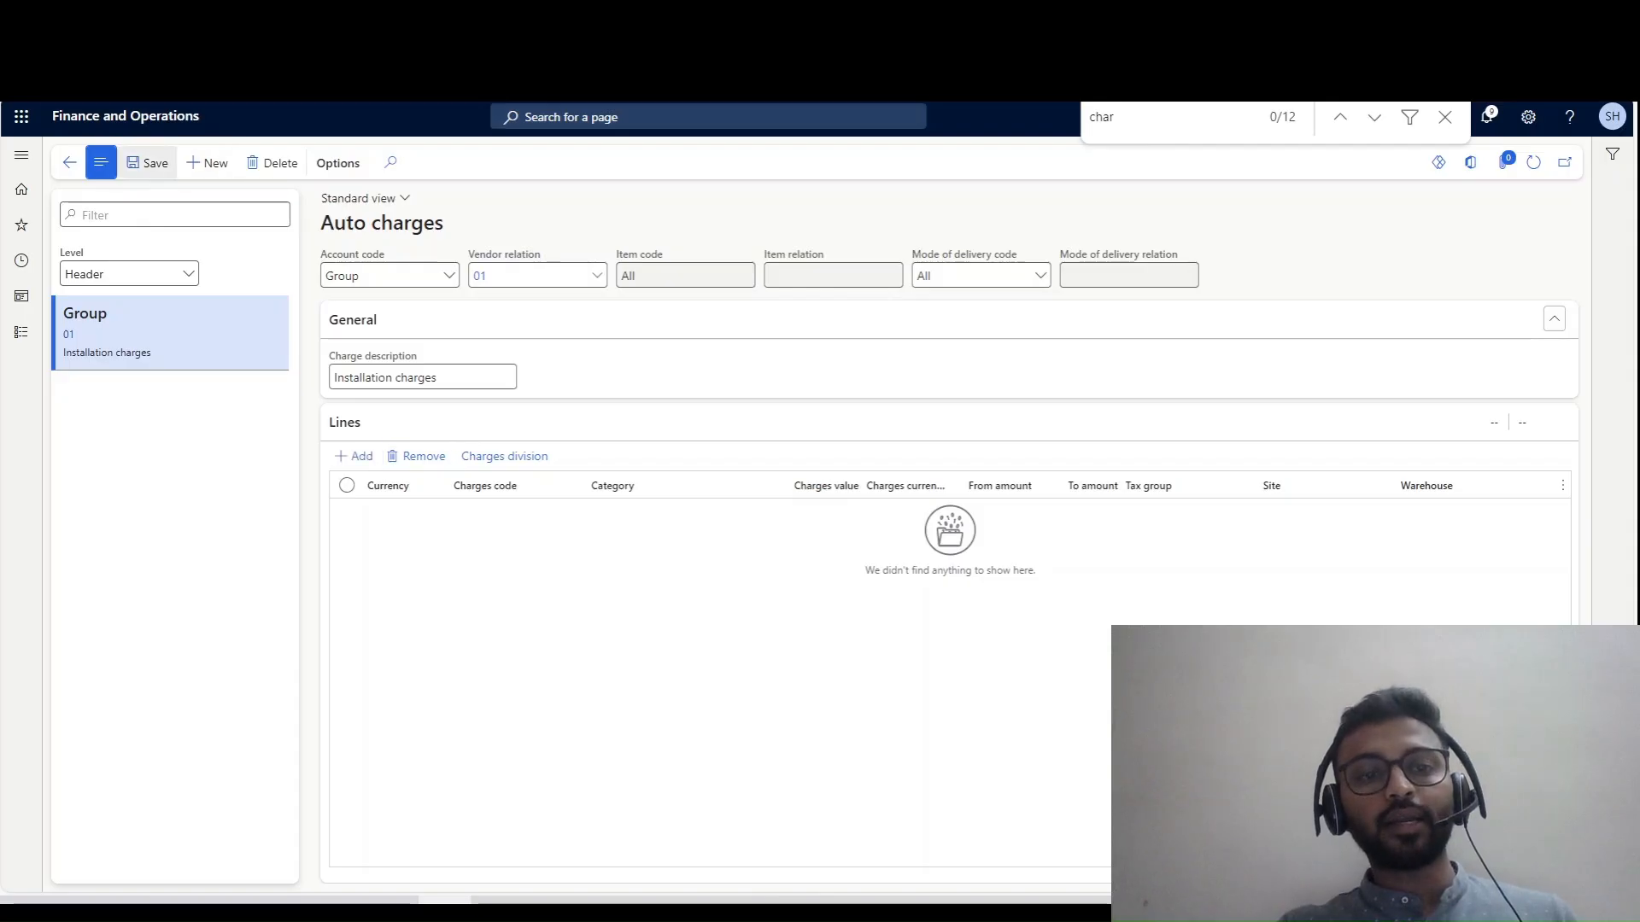
- Add a charge line in INR with charges code 01 and the Fixed category to the group's auto charge
{"action": "left_click", "coordinate": [354, 456]}
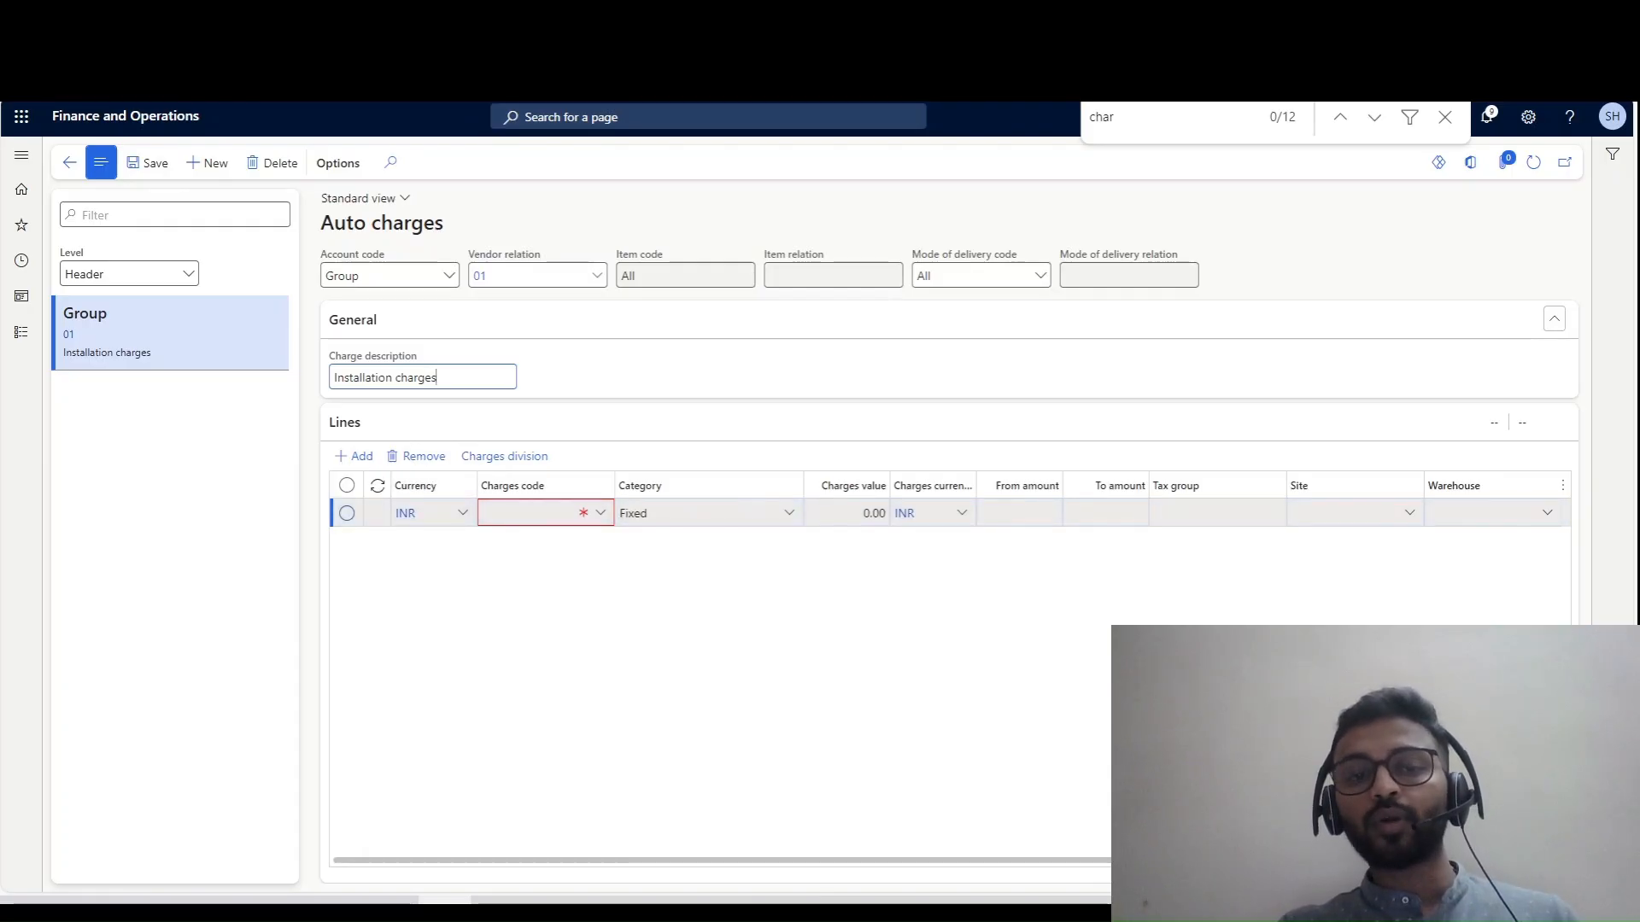
{"action": "key", "text": "Tab"}
{"action": "key", "text": "Tab"}
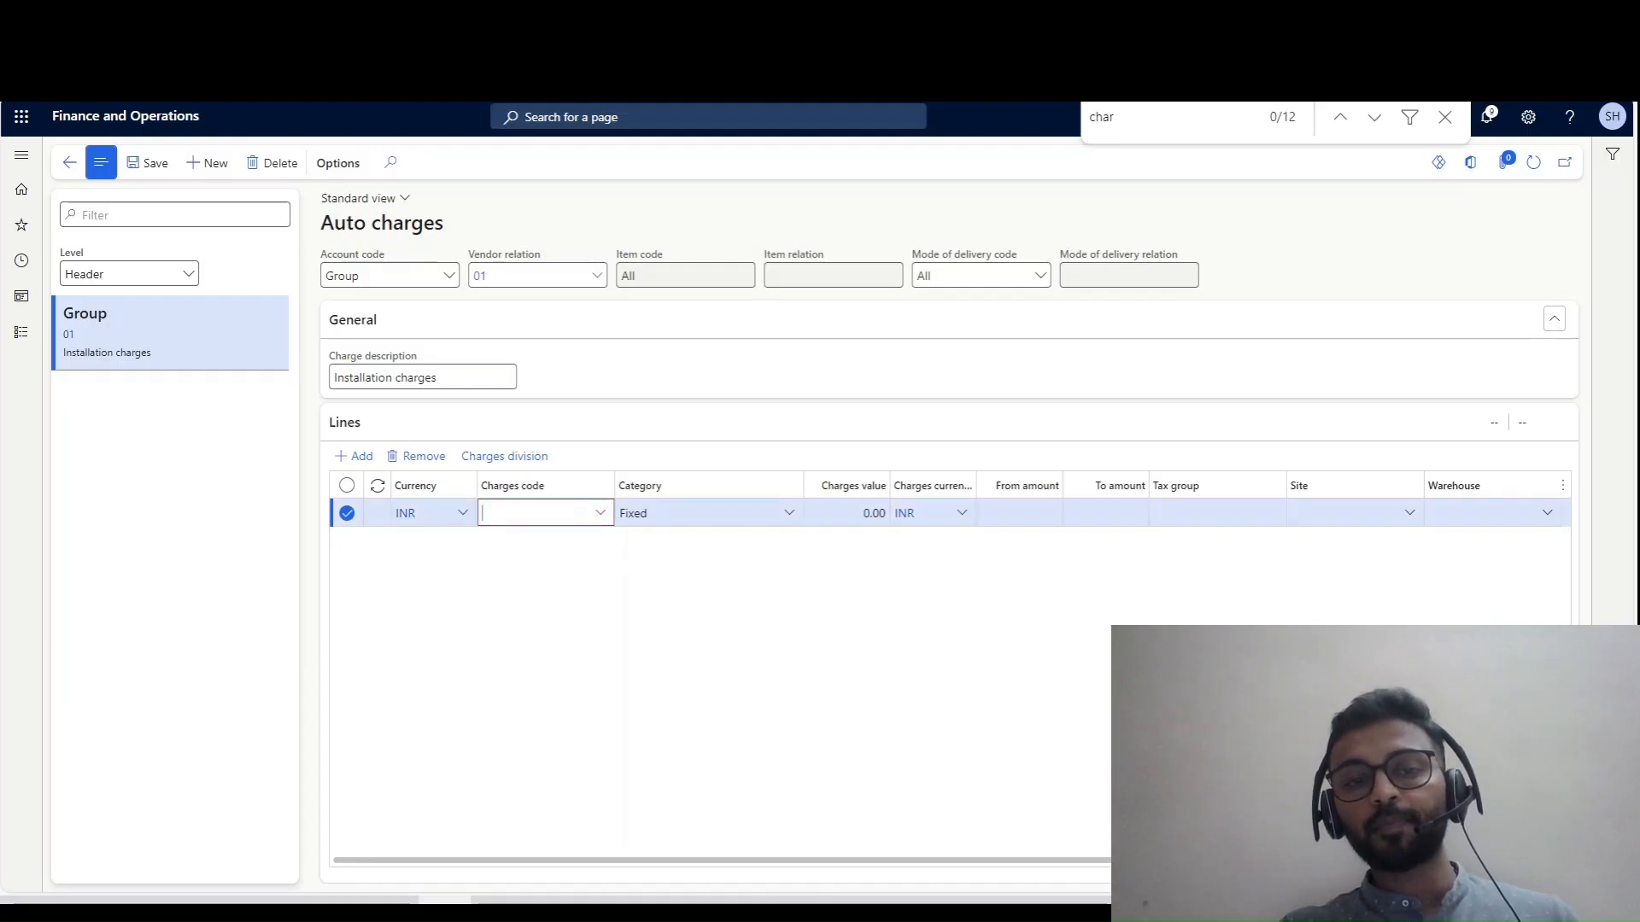
{"action": "key", "text": "alt+Down"}
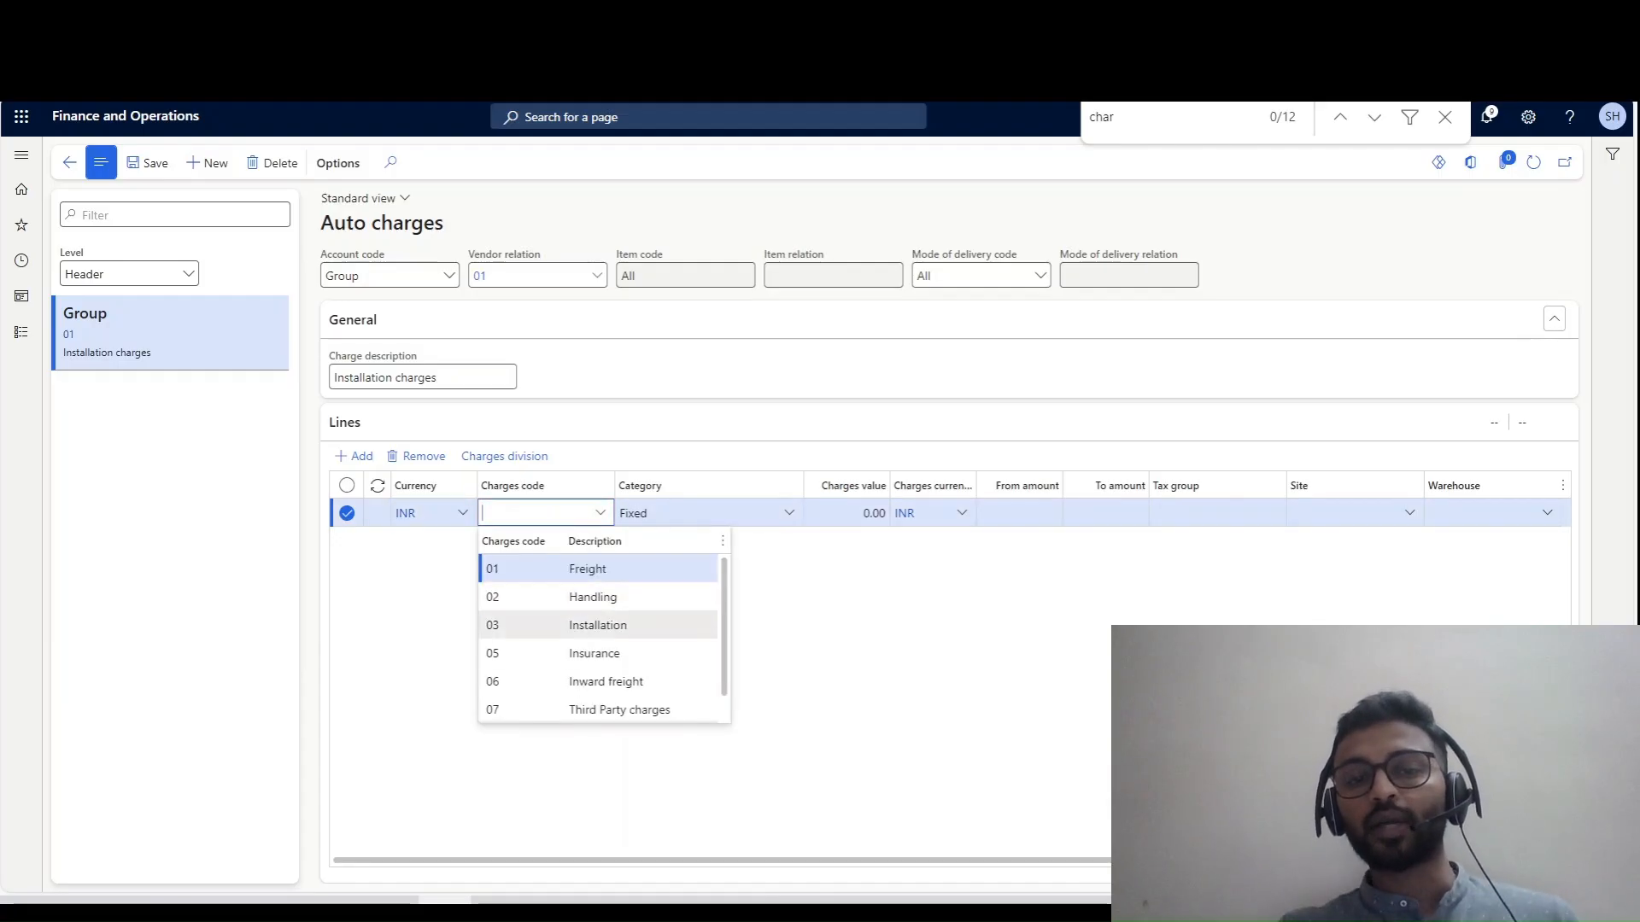
{"action": "key", "text": "Escape"}
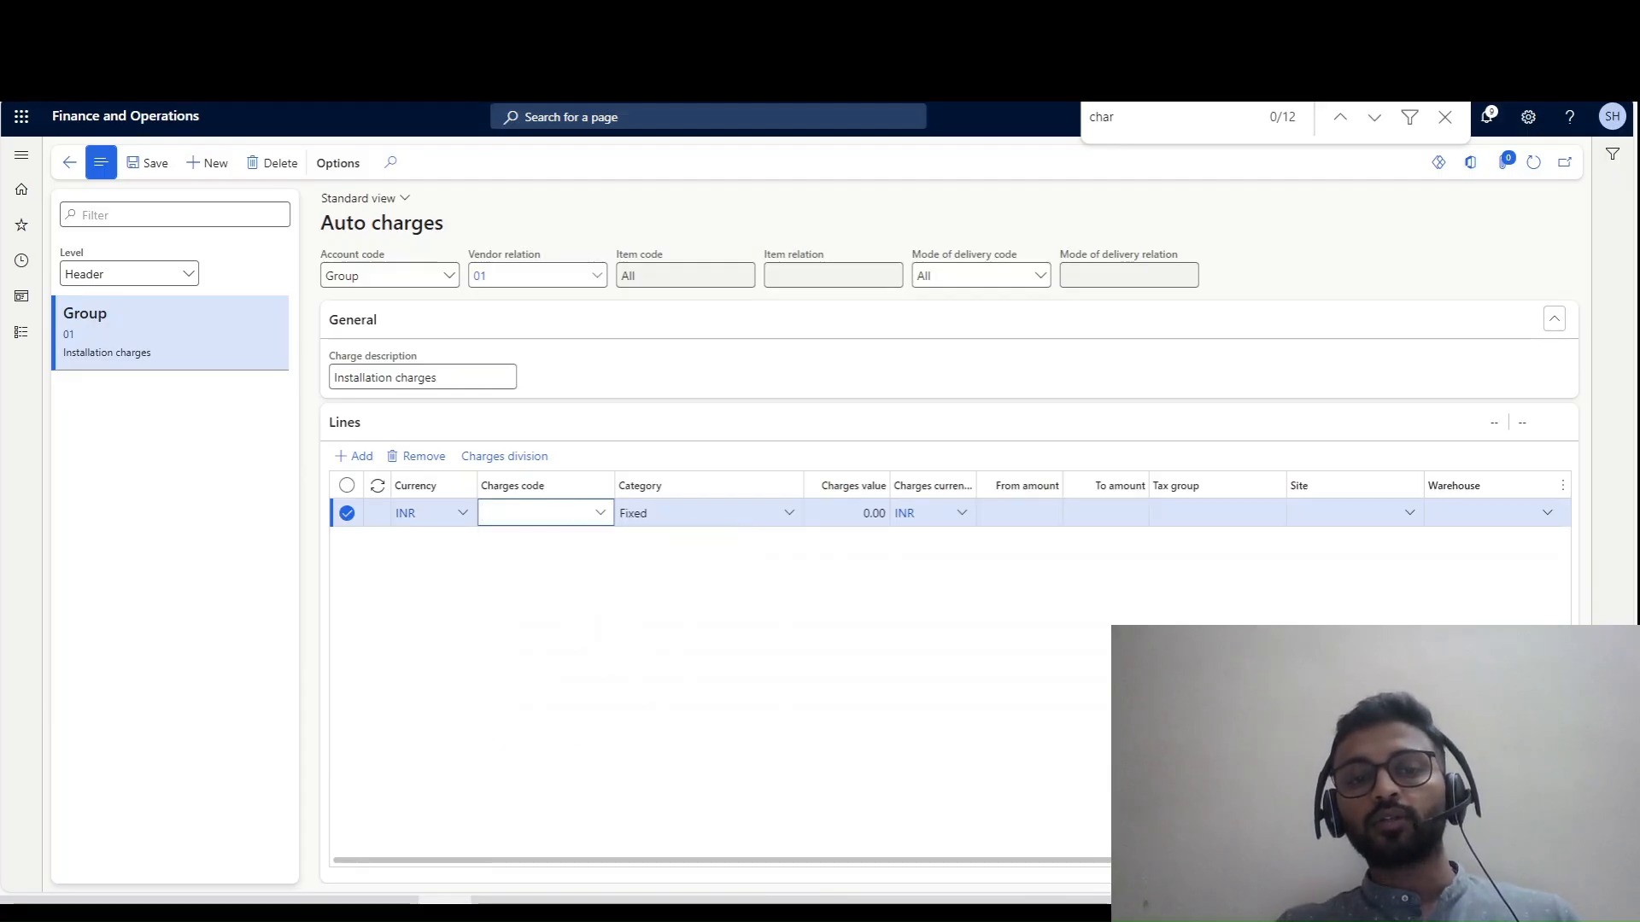
{"action": "key", "text": "Tab"}
{"action": "key", "text": "Tab"}
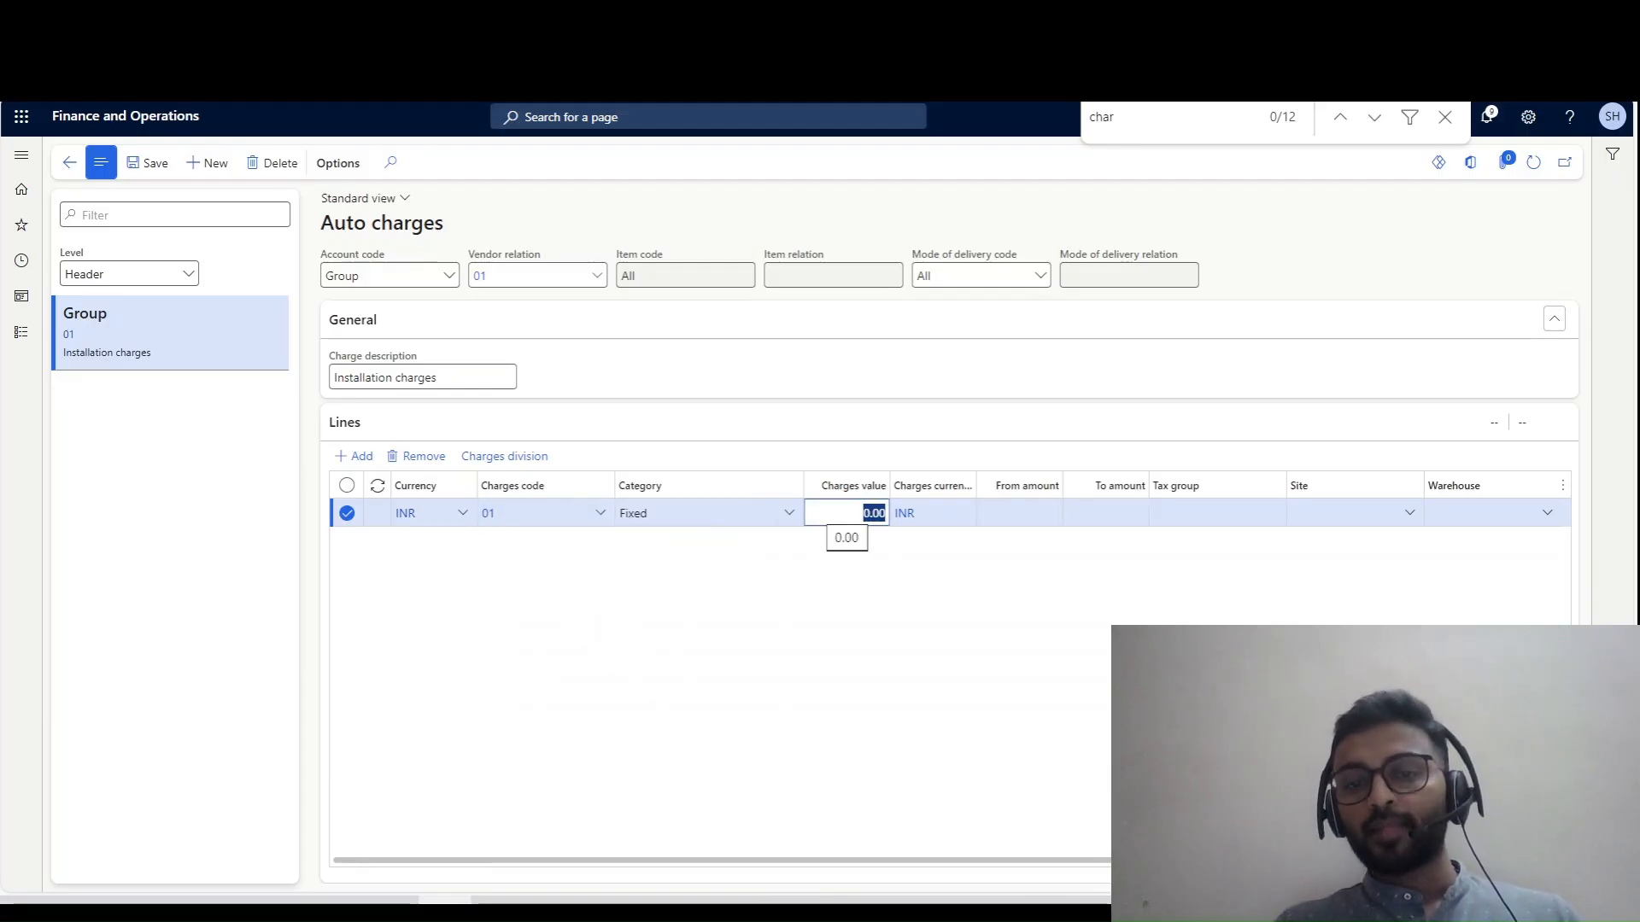
- Set the charge line's charges value to 100
{"action": "type", "text": "1"}
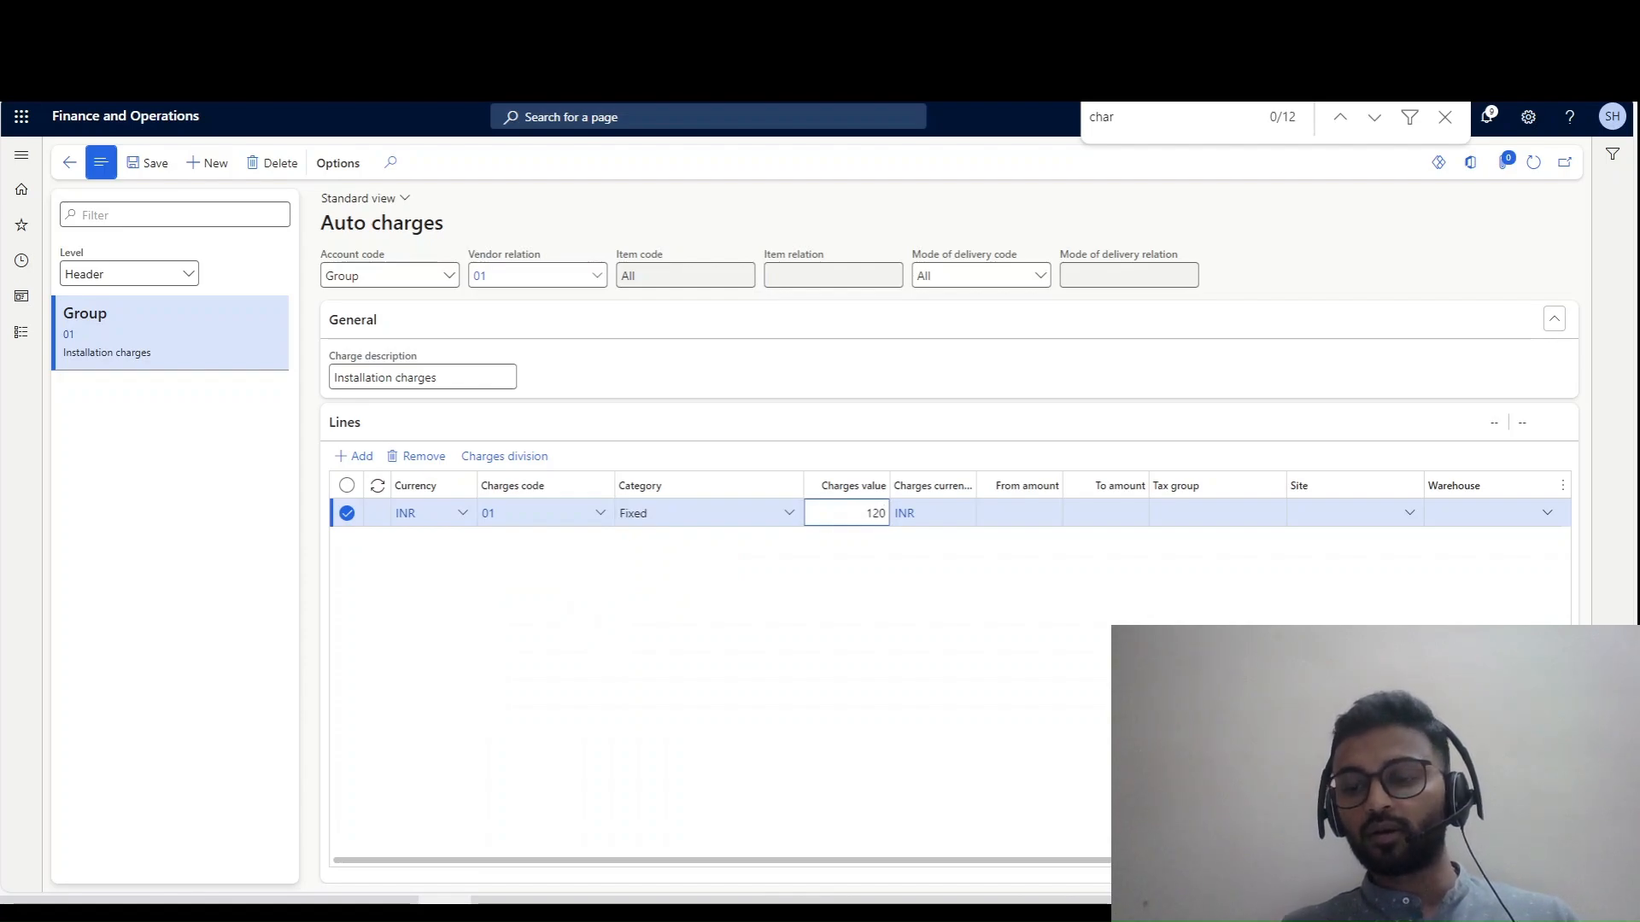
{"action": "type", "text": "00"}
{"action": "key", "text": "Tab"}
{"action": "key", "text": "Tab"}
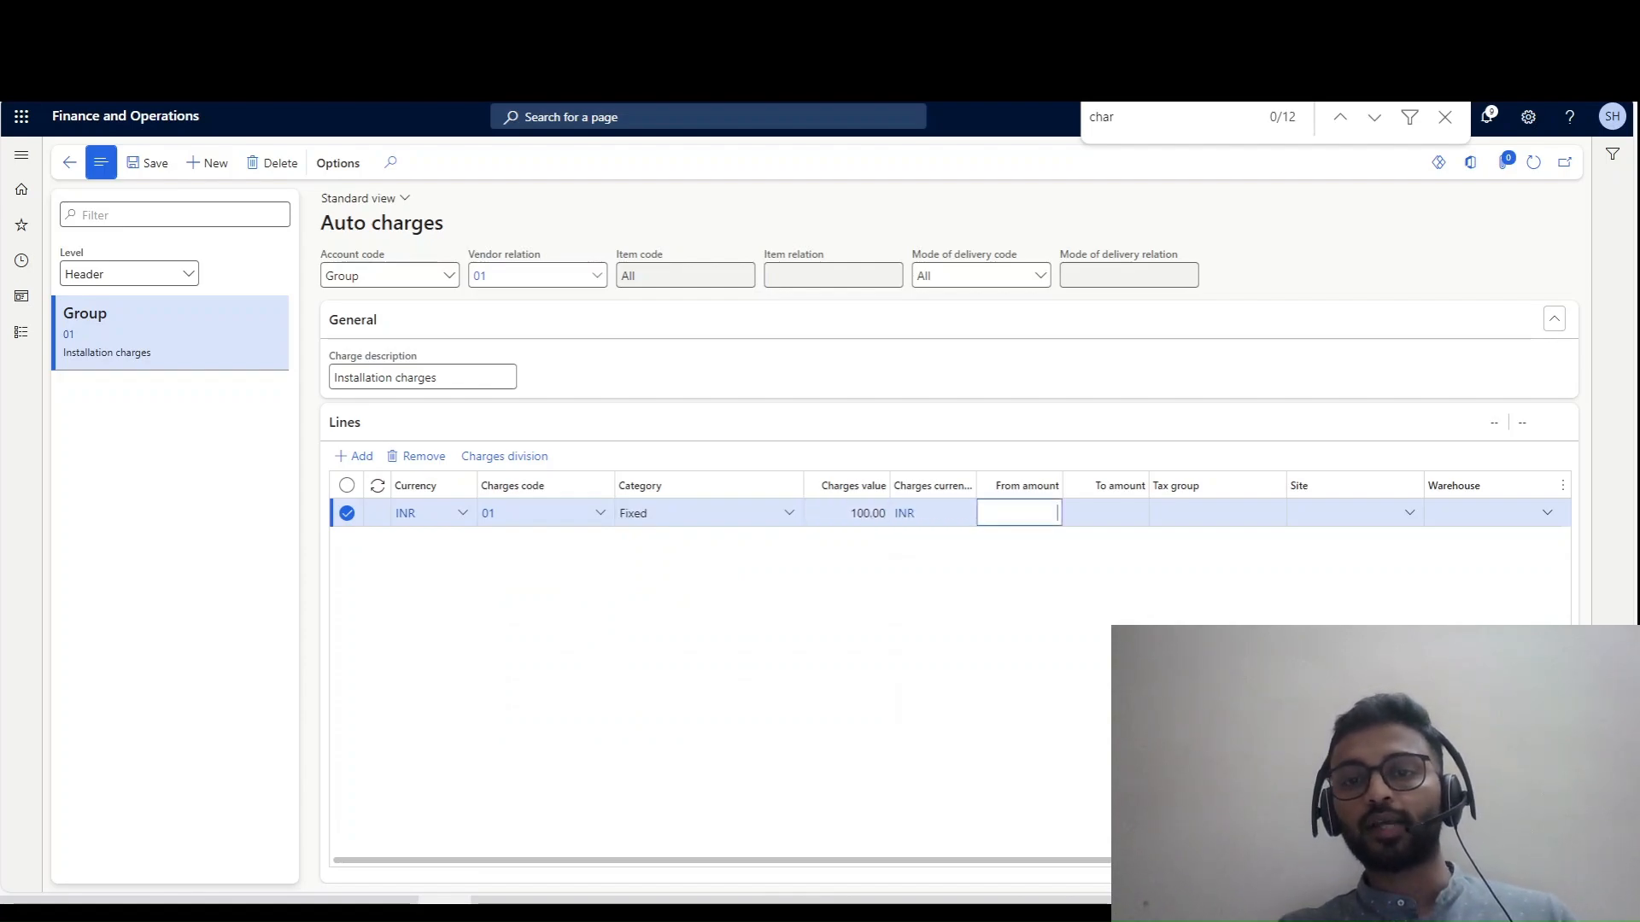
- Review the charge line's category options and its amount range, tax group, site and warehouse fields
{"action": "left_click", "coordinate": [790, 513]}
{"action": "left_click", "coordinate": [709, 615]}
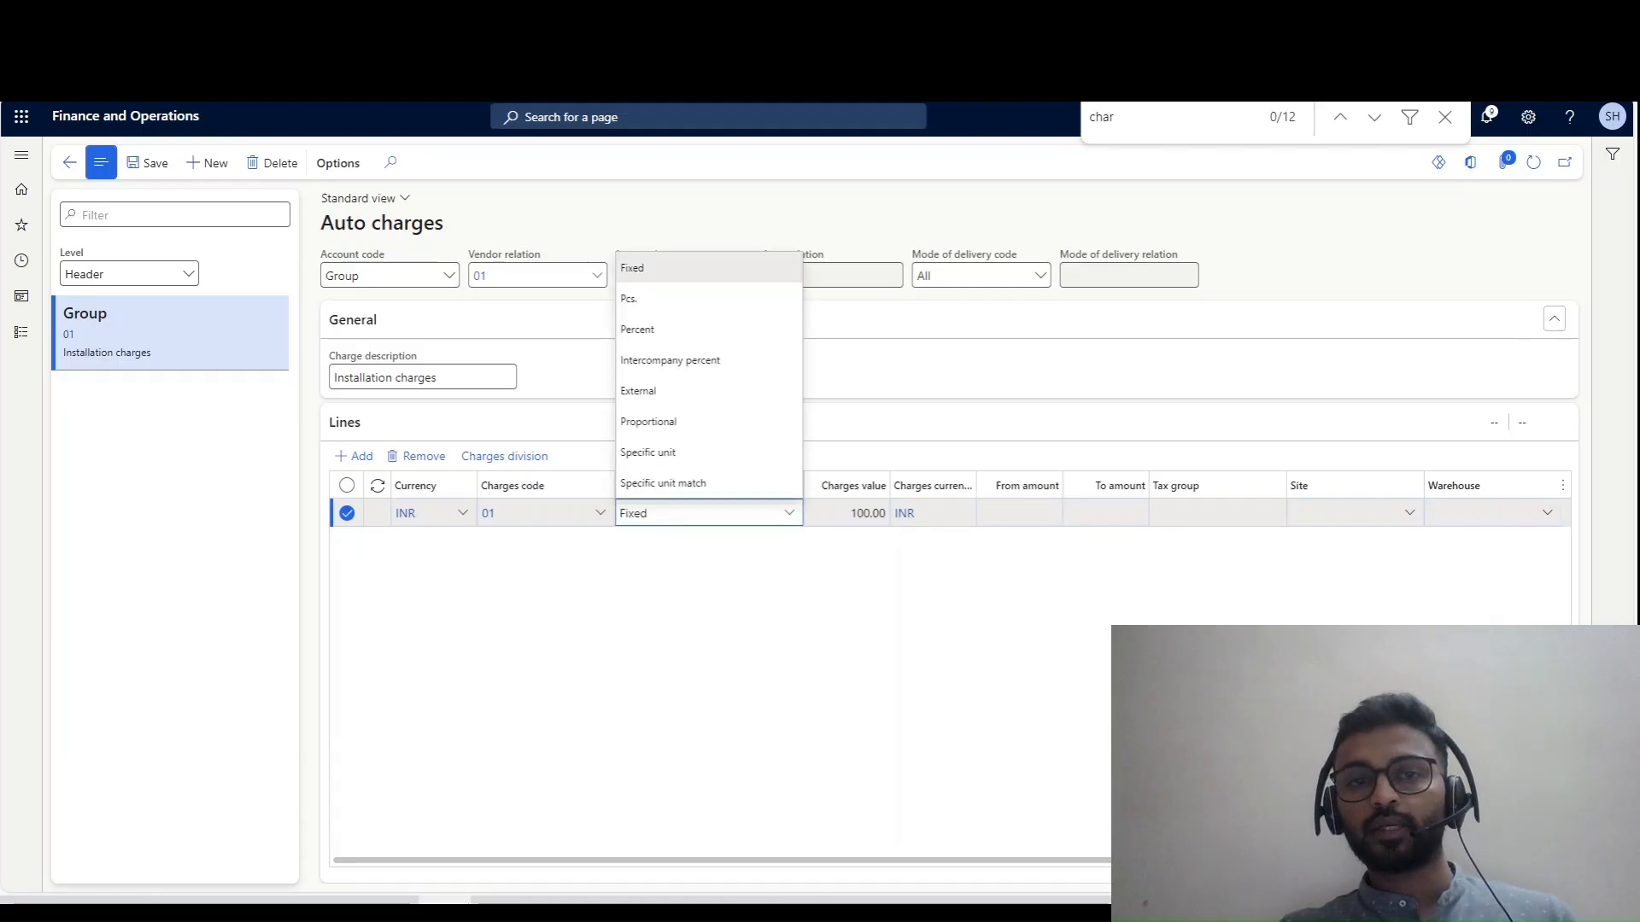
{"action": "left_click", "coordinate": [1020, 513]}
{"action": "left_click", "coordinate": [1105, 514]}
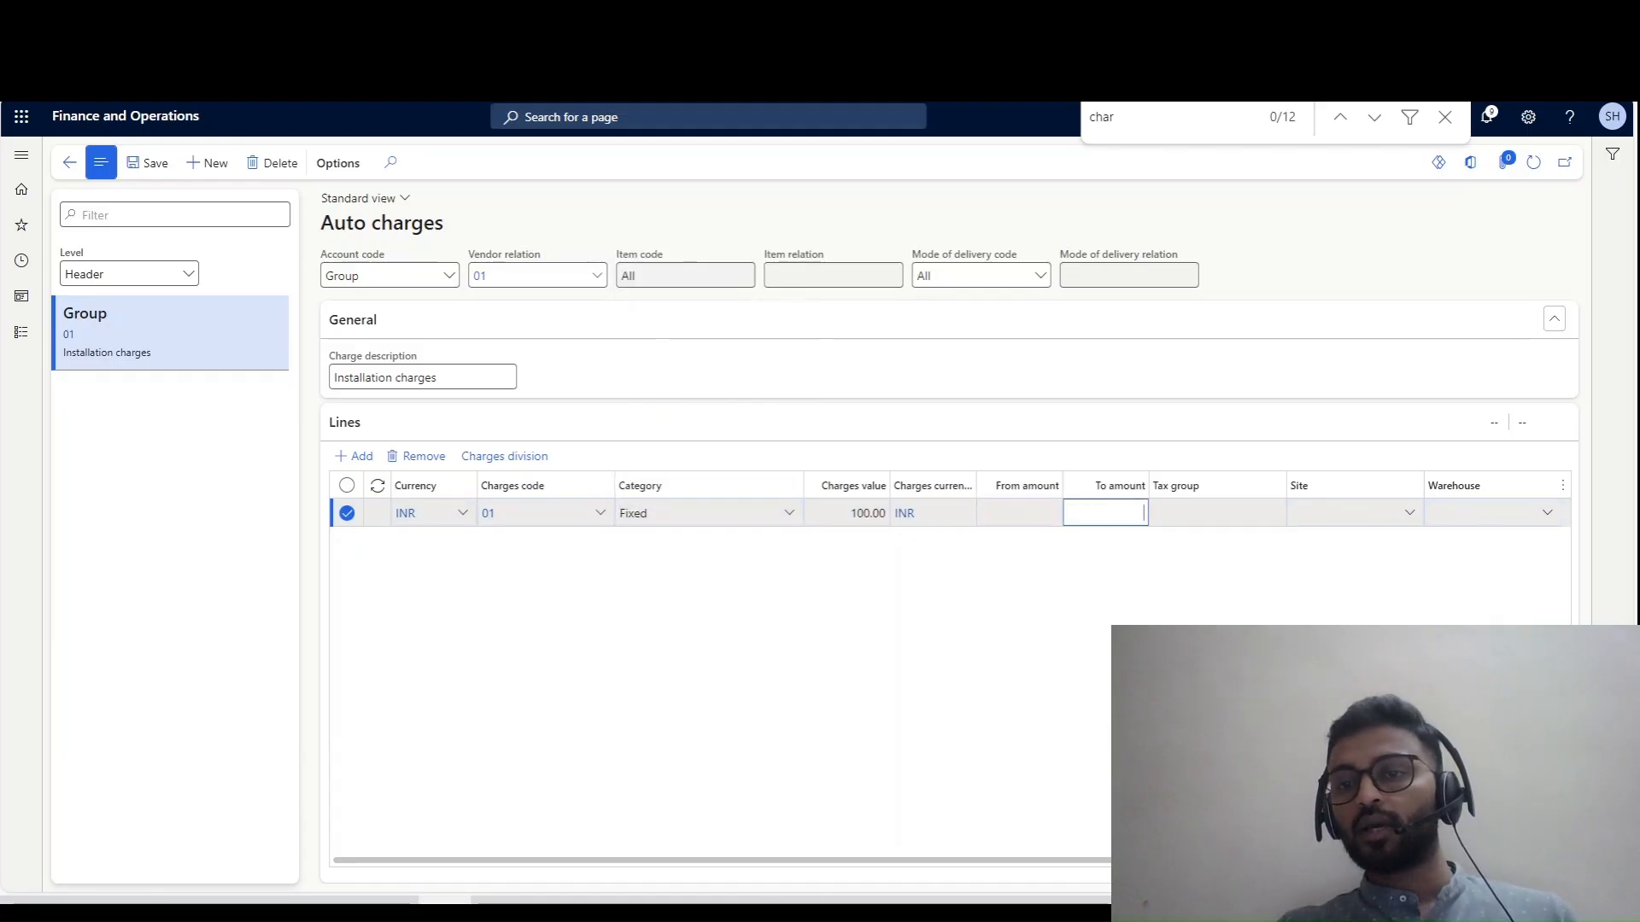
{"action": "left_click", "coordinate": [1204, 514]}
{"action": "left_click", "coordinate": [1345, 513]}
{"action": "left_click", "coordinate": [1482, 514]}
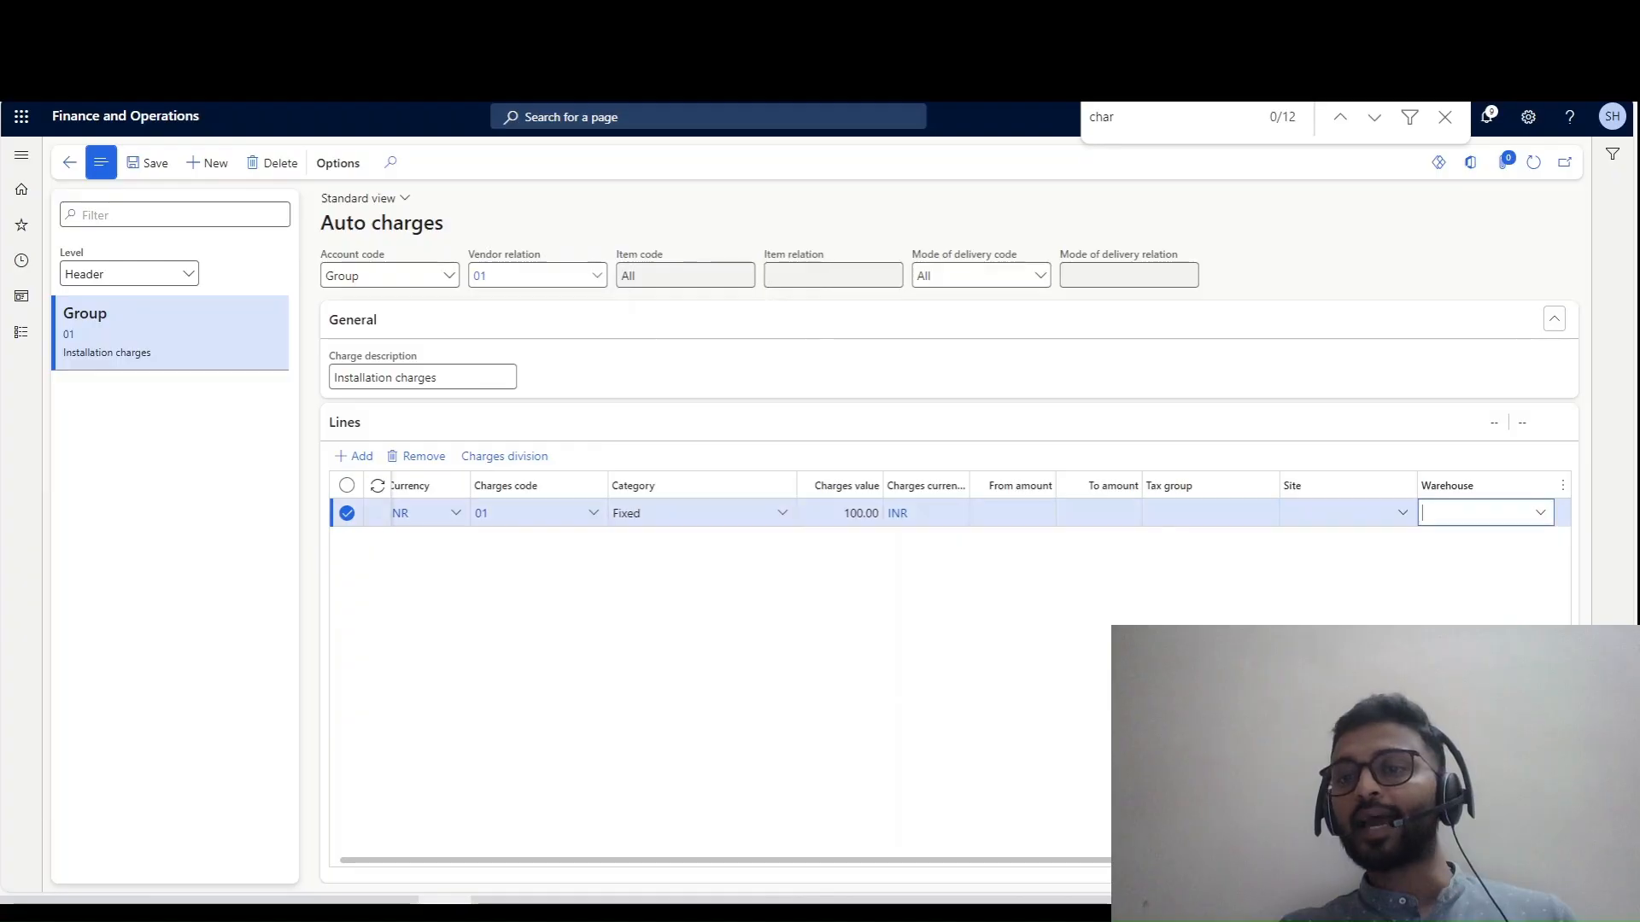
- Restrict the charge line to site Site 1 and warehouse Delhi
{"action": "left_click", "coordinate": [1339, 513]}
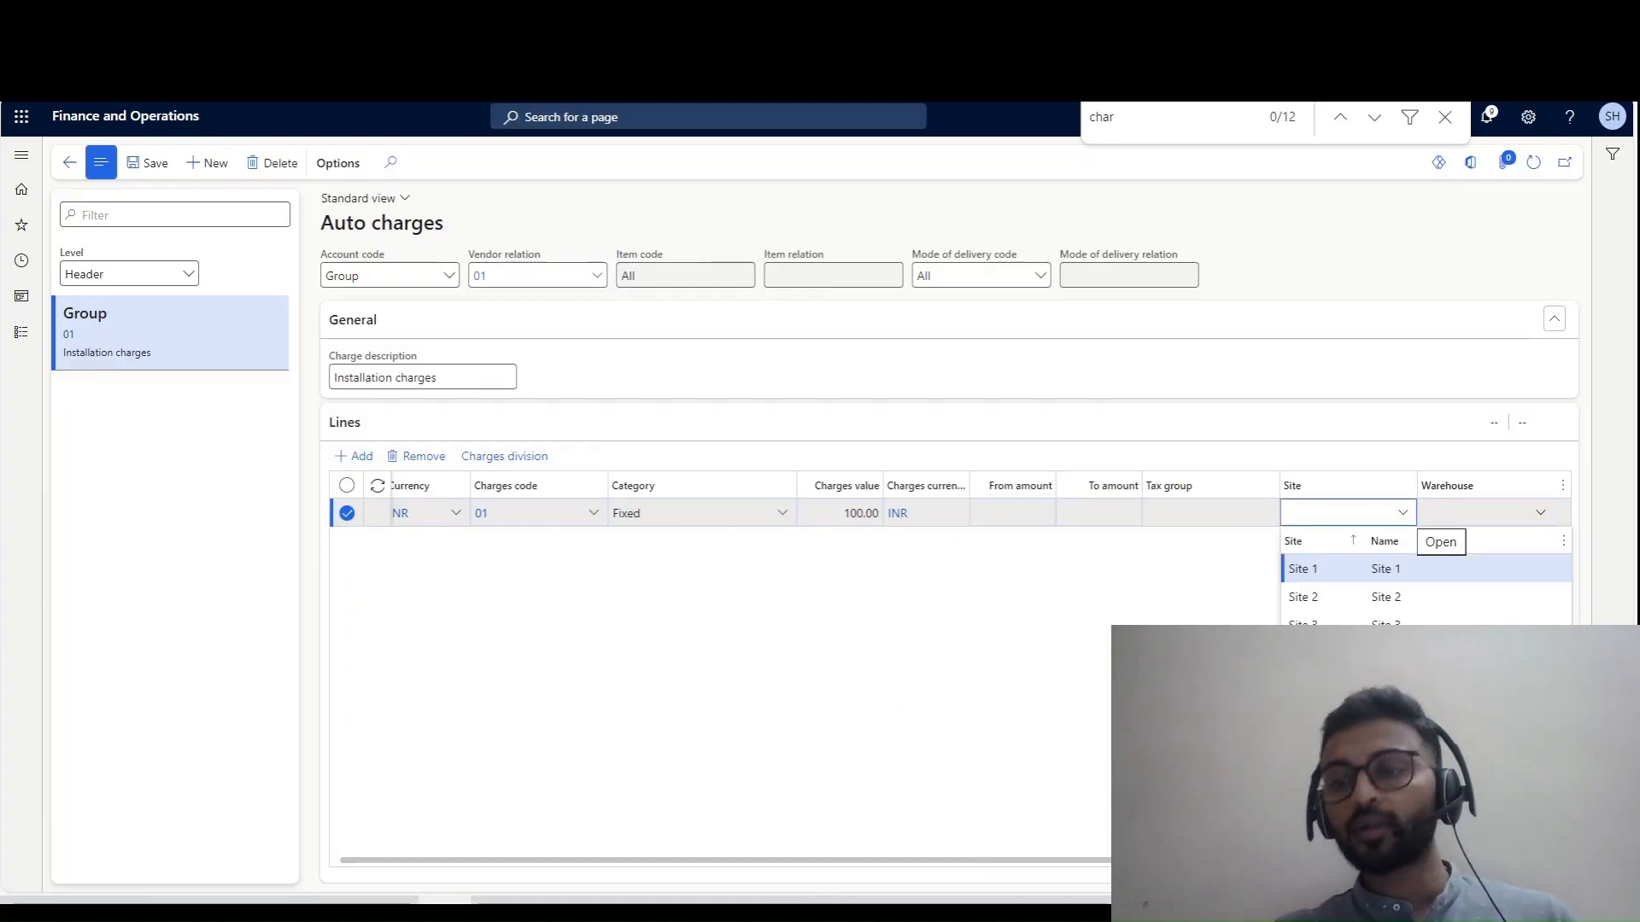
{"action": "left_click", "coordinate": [1402, 512]}
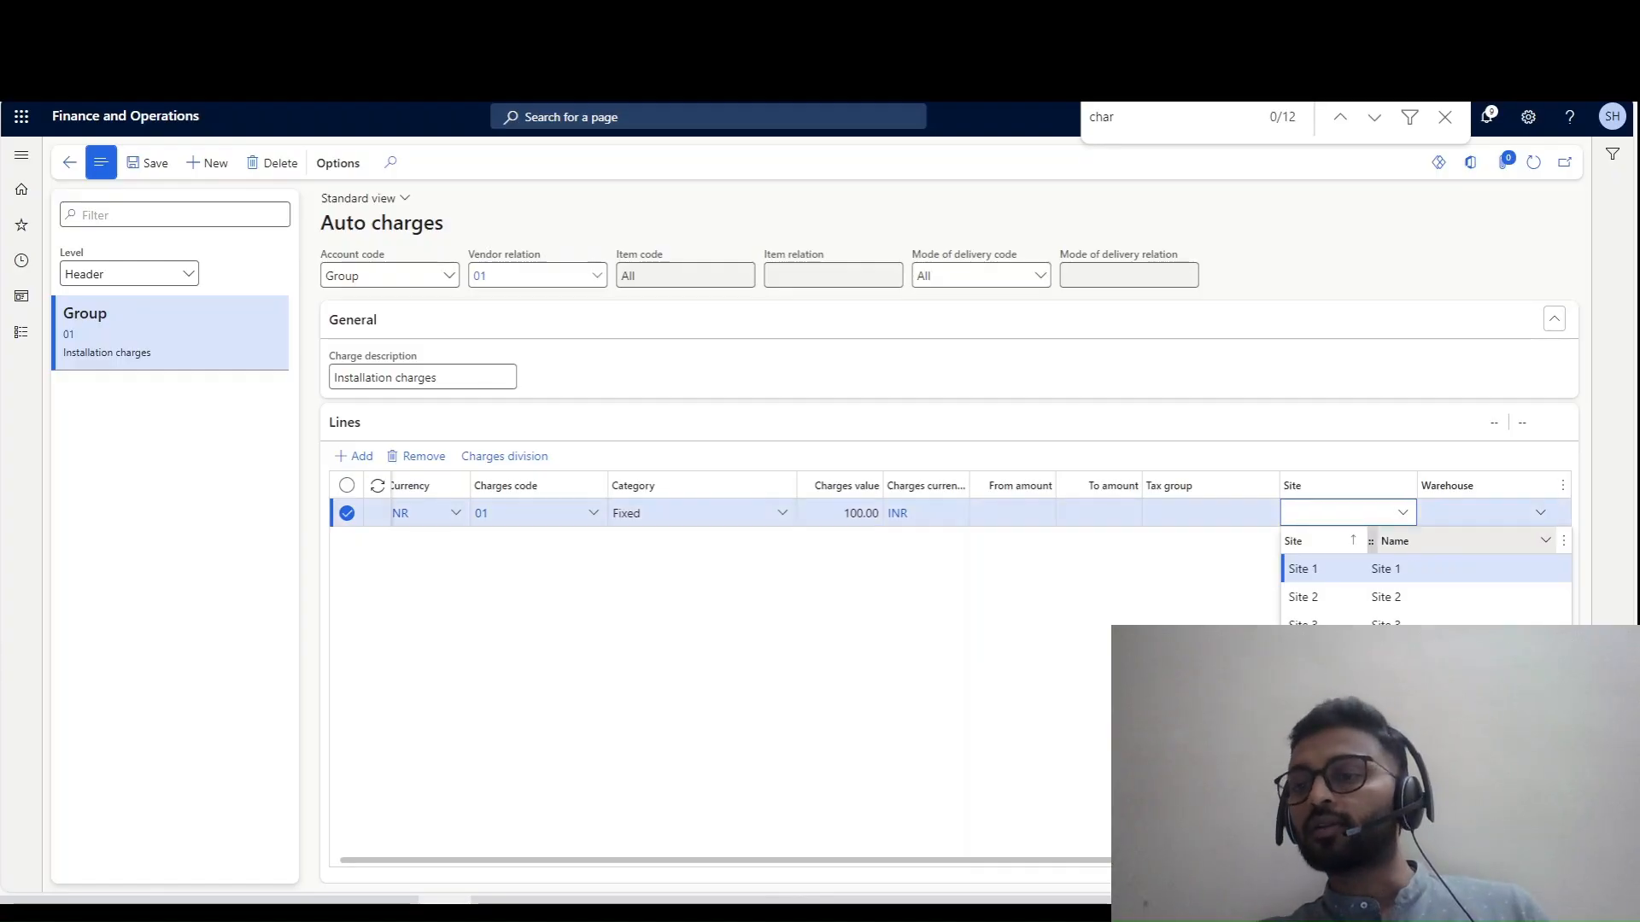
{"action": "left_click", "coordinate": [1484, 514]}
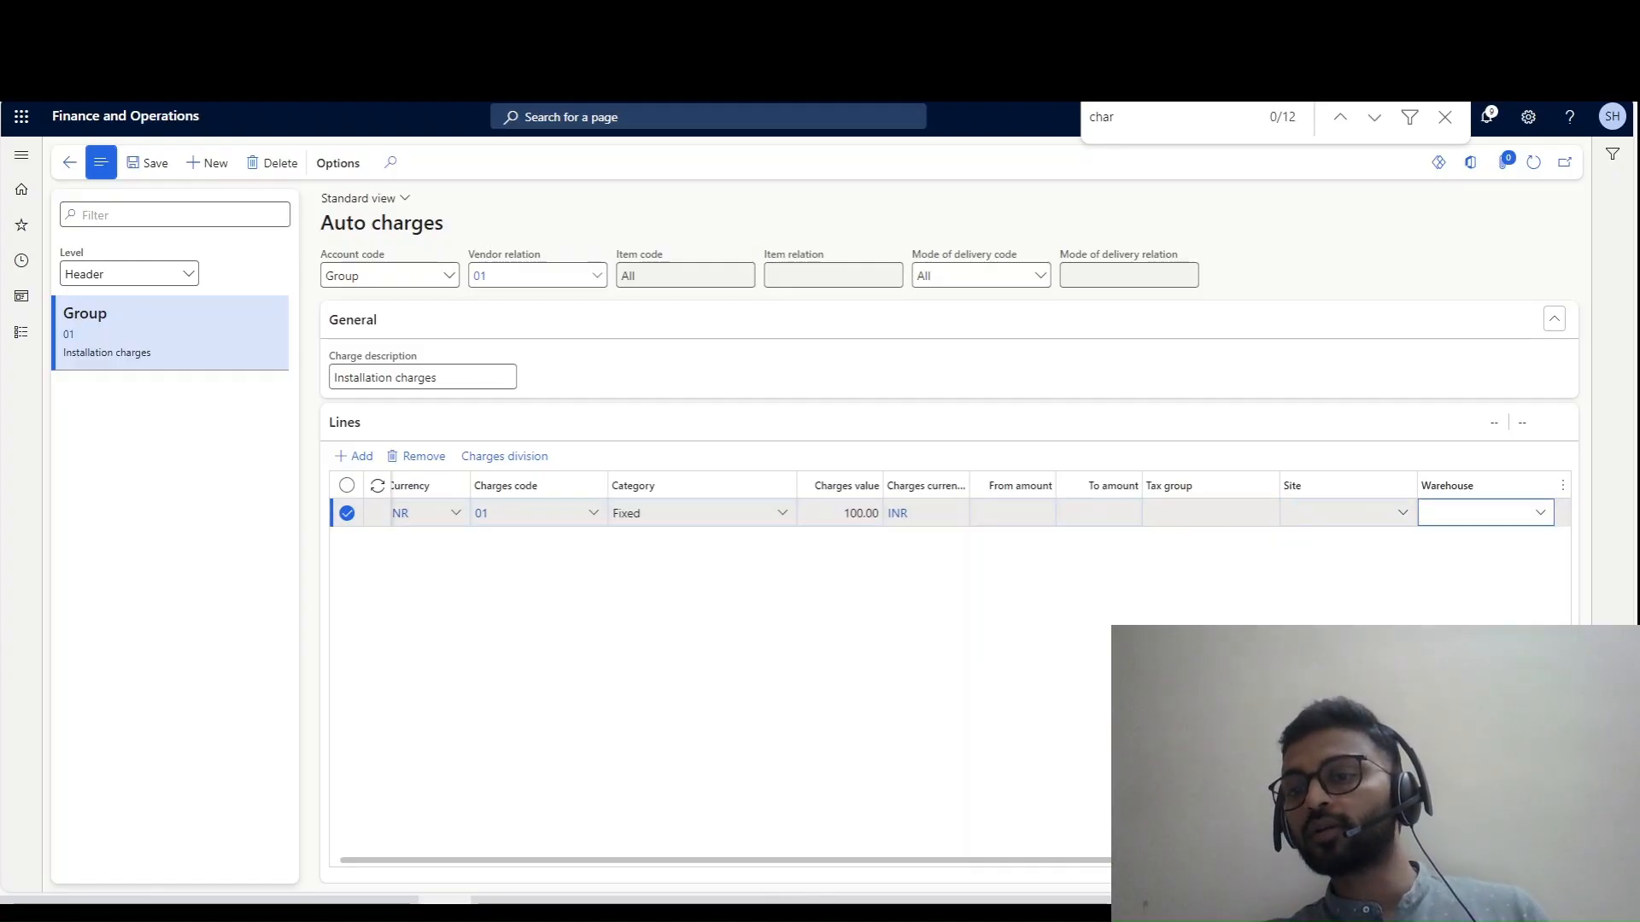
{"action": "left_click", "coordinate": [1402, 513]}
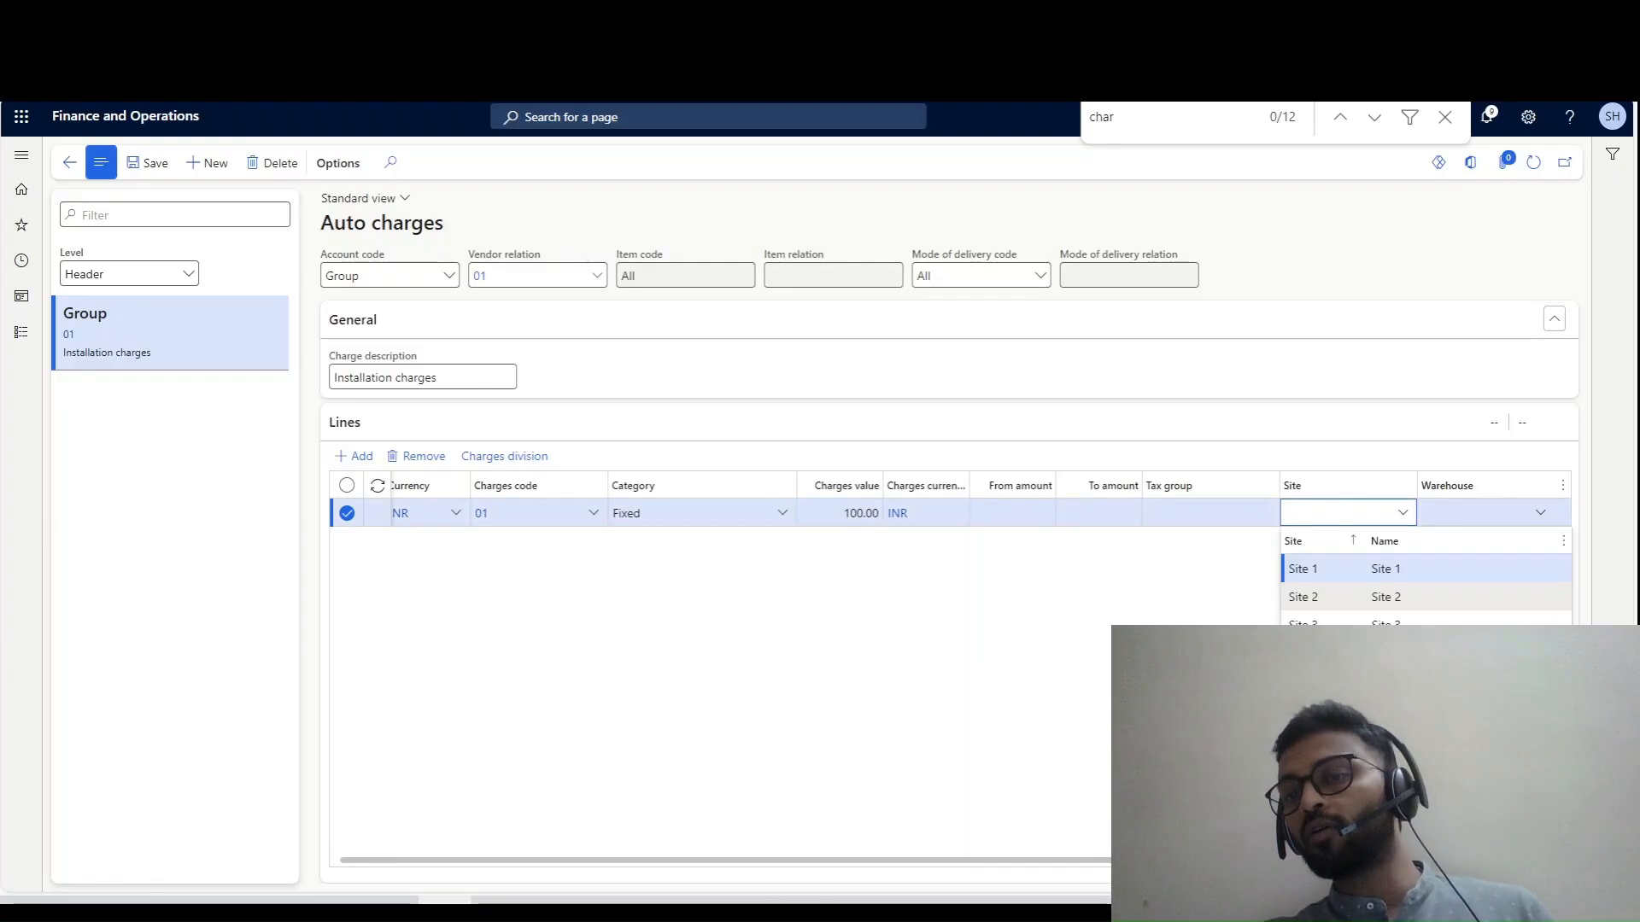
{"action": "left_click", "coordinate": [1315, 569]}
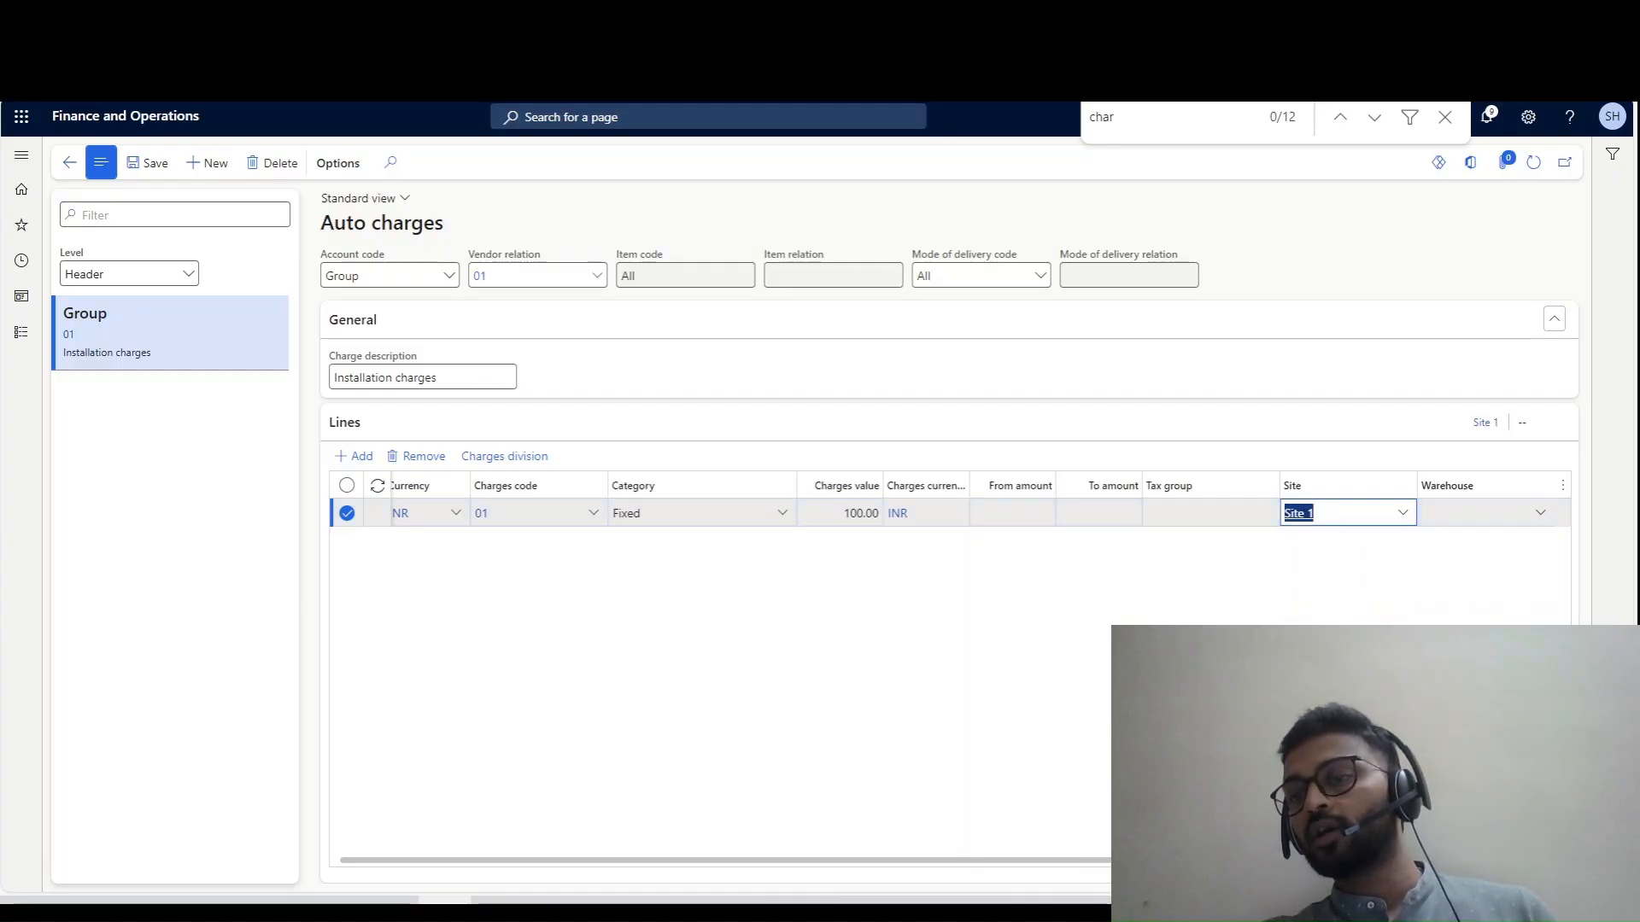
{"action": "left_click", "coordinate": [1540, 513]}
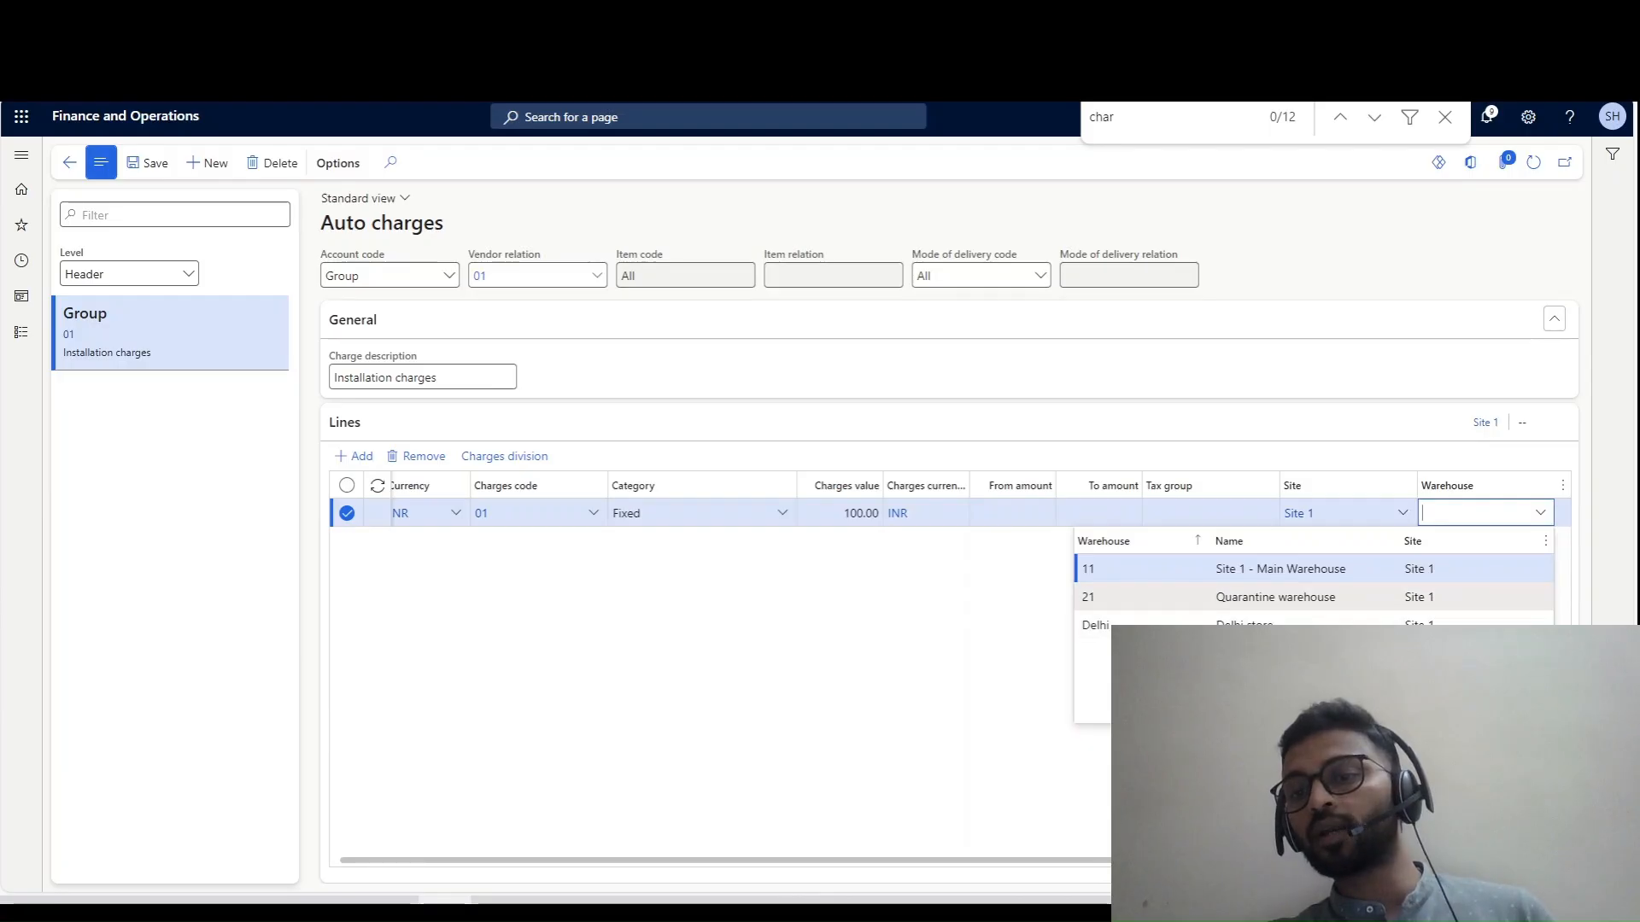
{"action": "left_click", "coordinate": [1290, 625]}
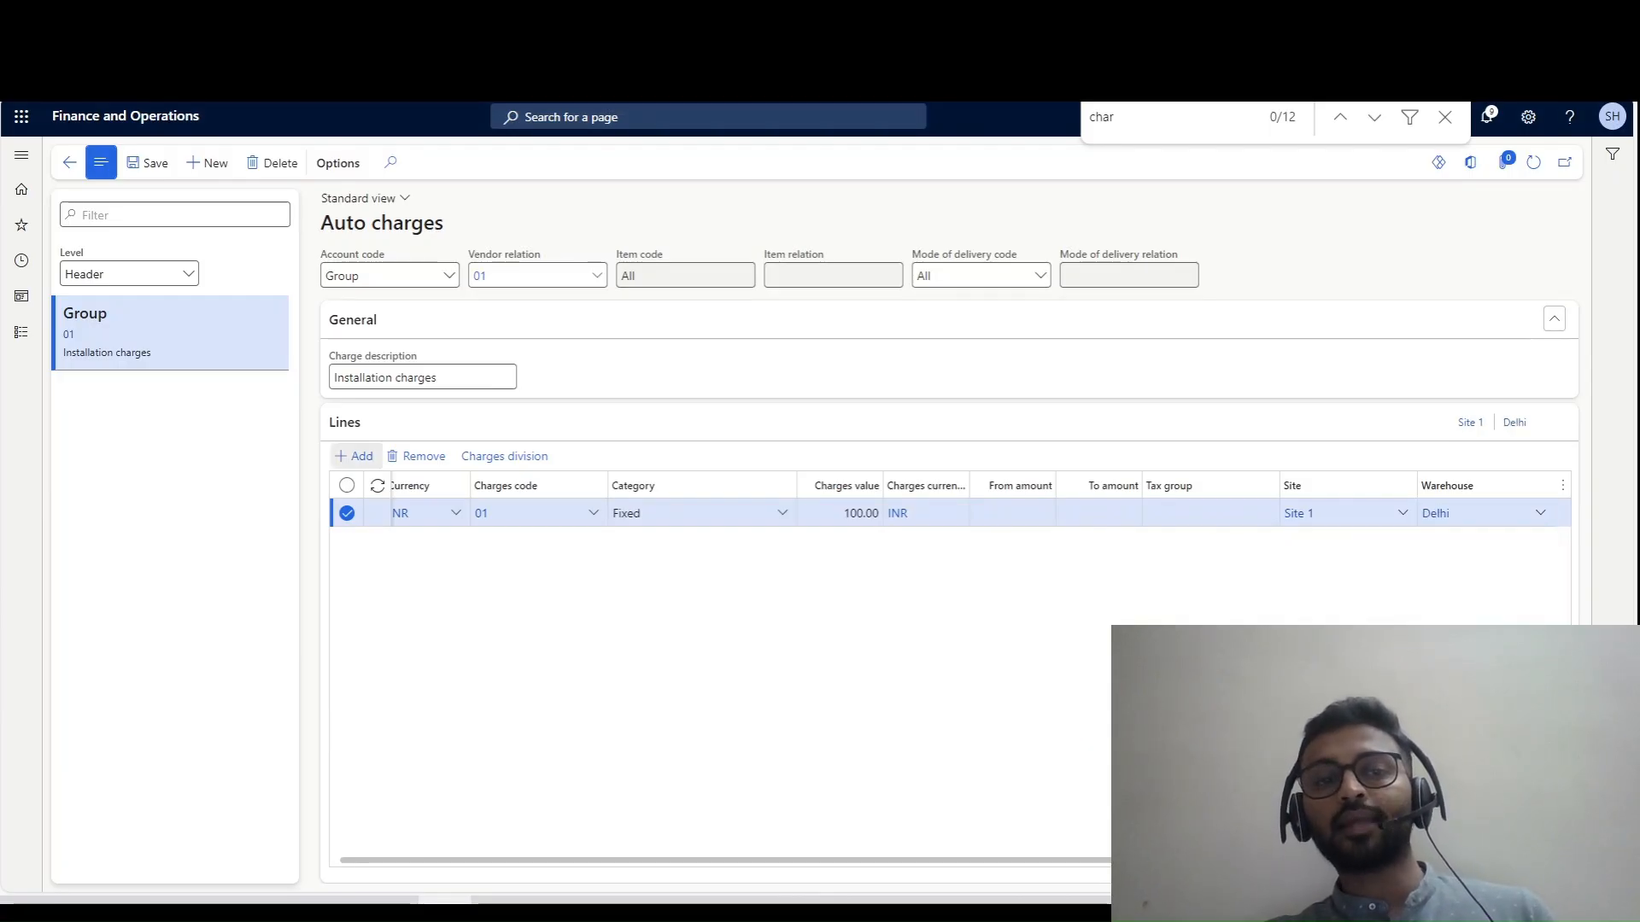
- Add a second charge line with charges code 01 and the Fixed category
{"action": "left_click", "coordinate": [354, 456]}
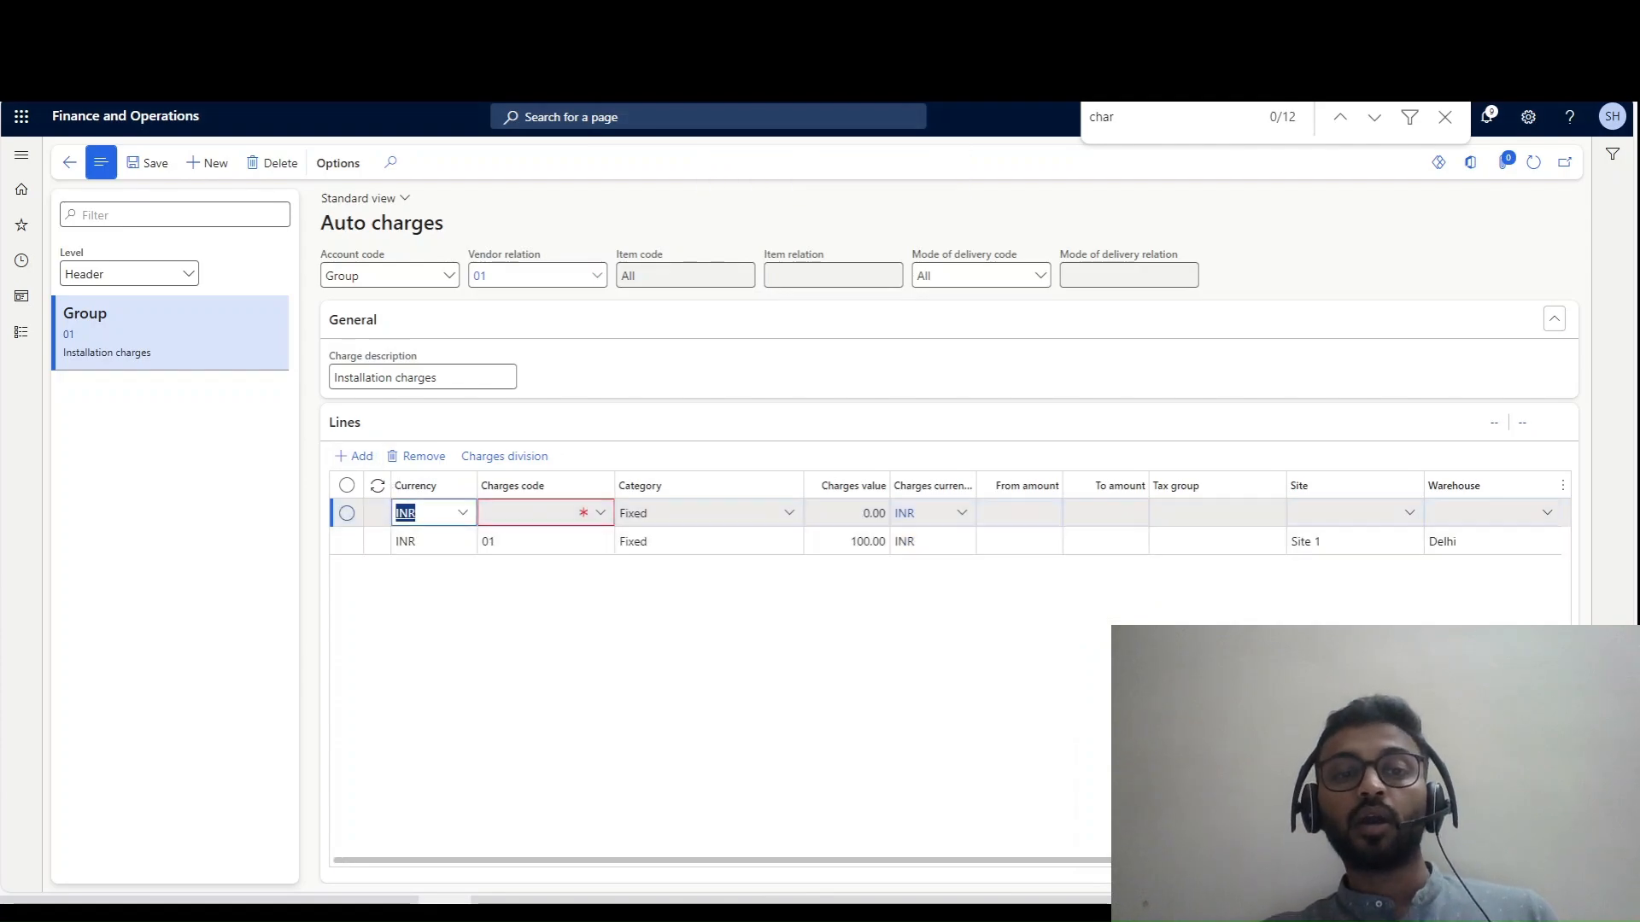
{"action": "left_click", "coordinate": [530, 513]}
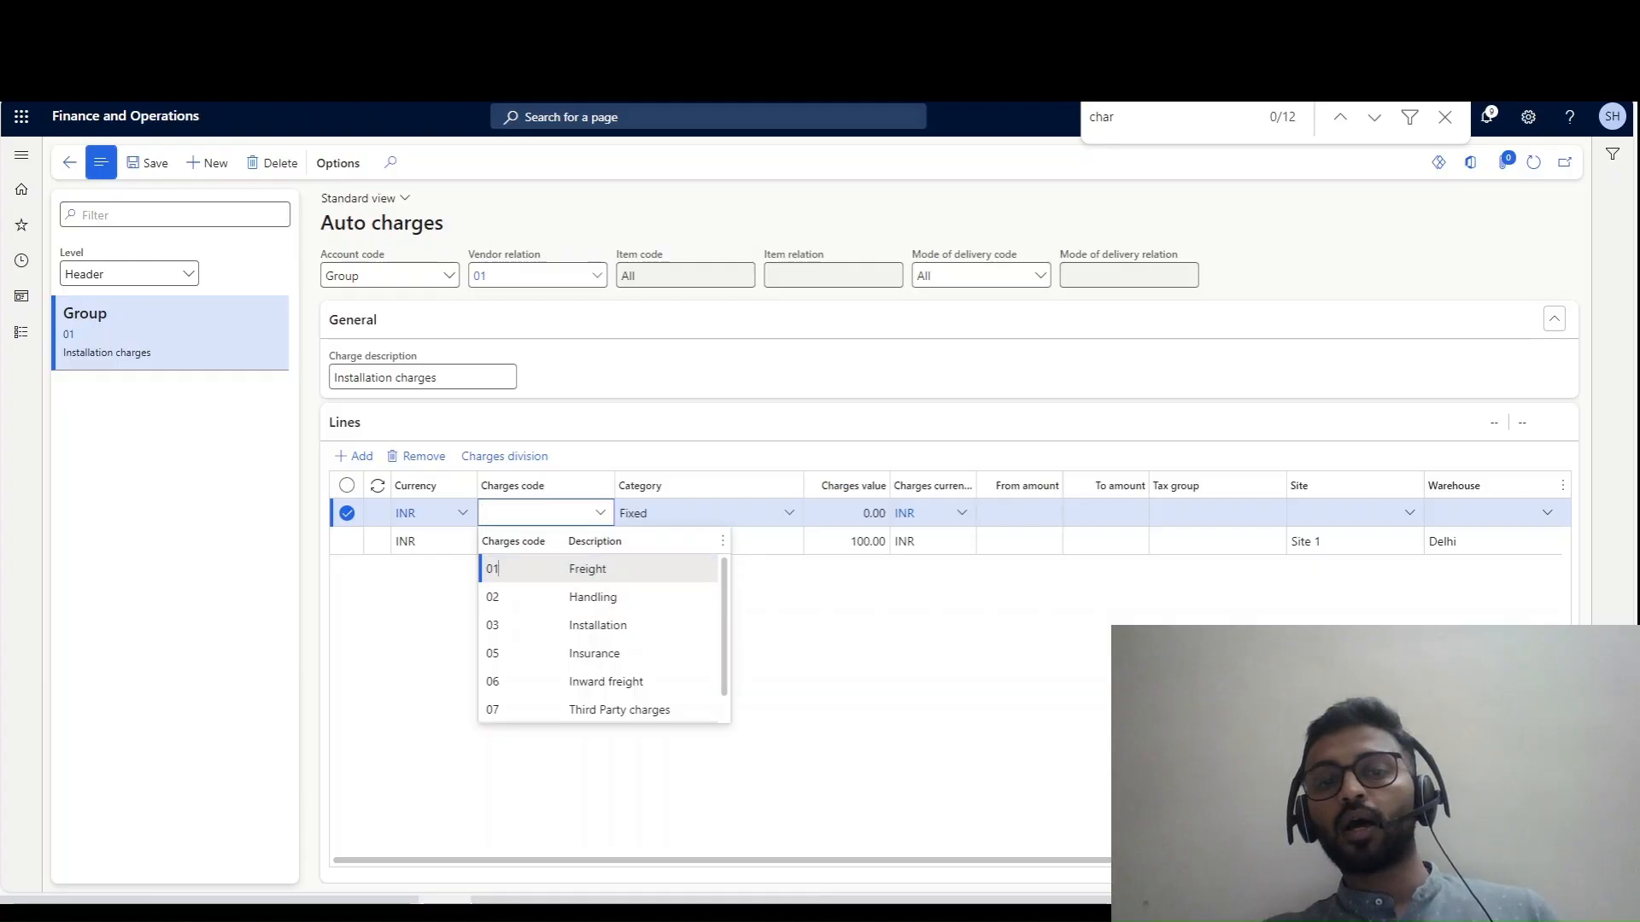
{"action": "left_click", "coordinate": [498, 569]}
{"action": "key", "text": "Tab"}
{"action": "key", "text": "Tab"}
{"action": "key", "text": "Tab"}
{"action": "key", "text": "Tab"}
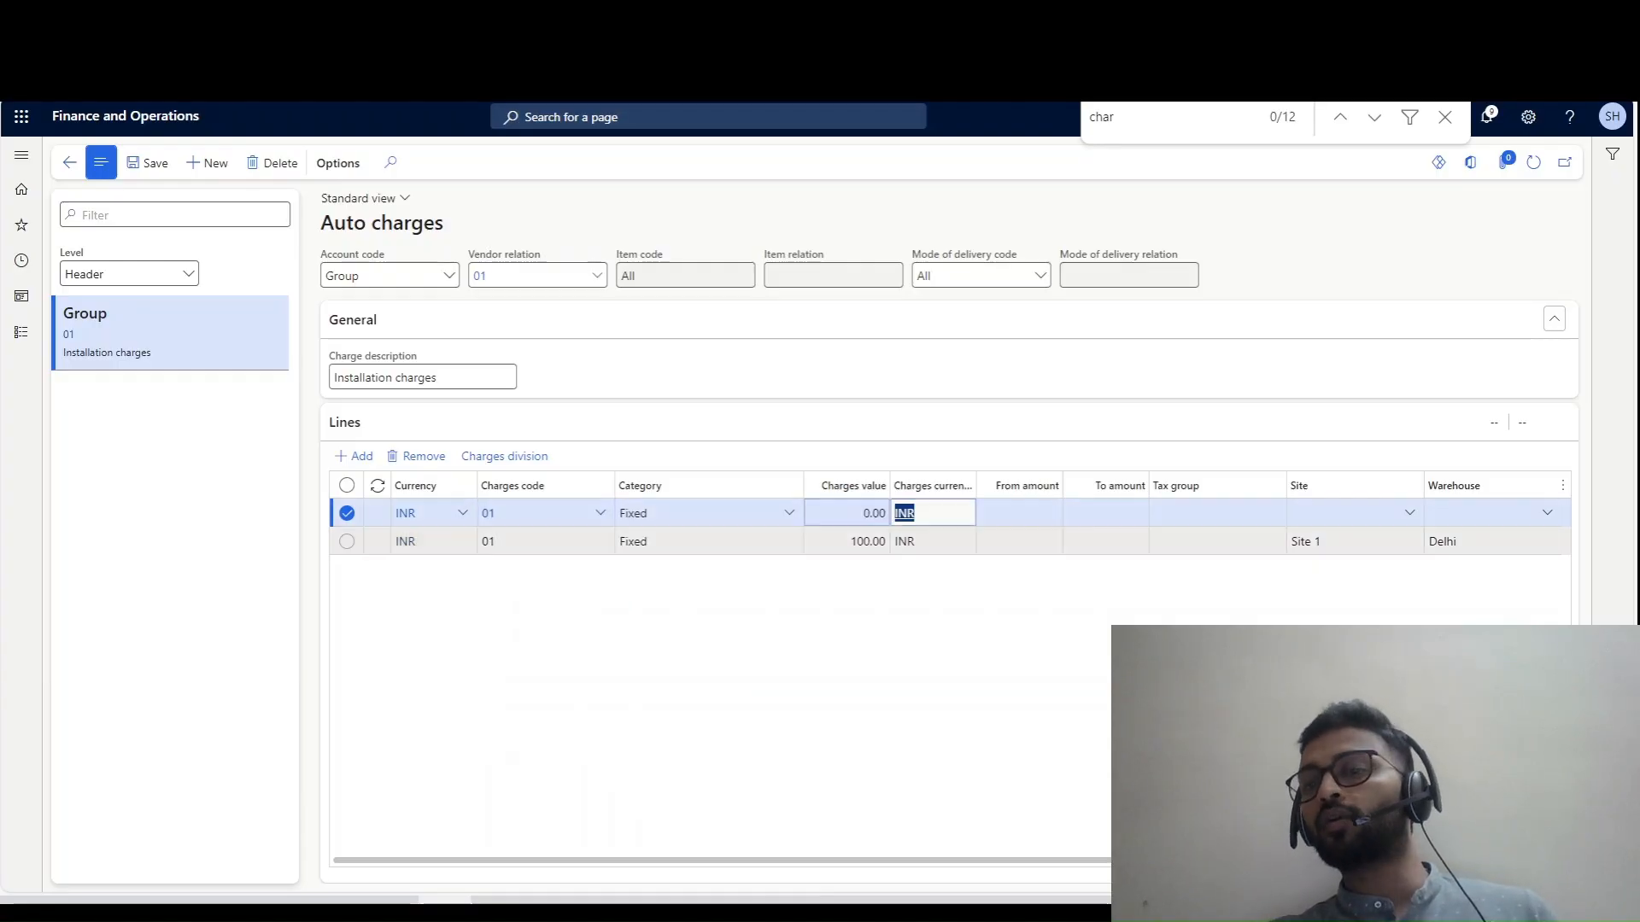
{"action": "key", "text": "Tab"}
{"action": "key", "text": "Tab"}
{"action": "key", "text": "Tab"}
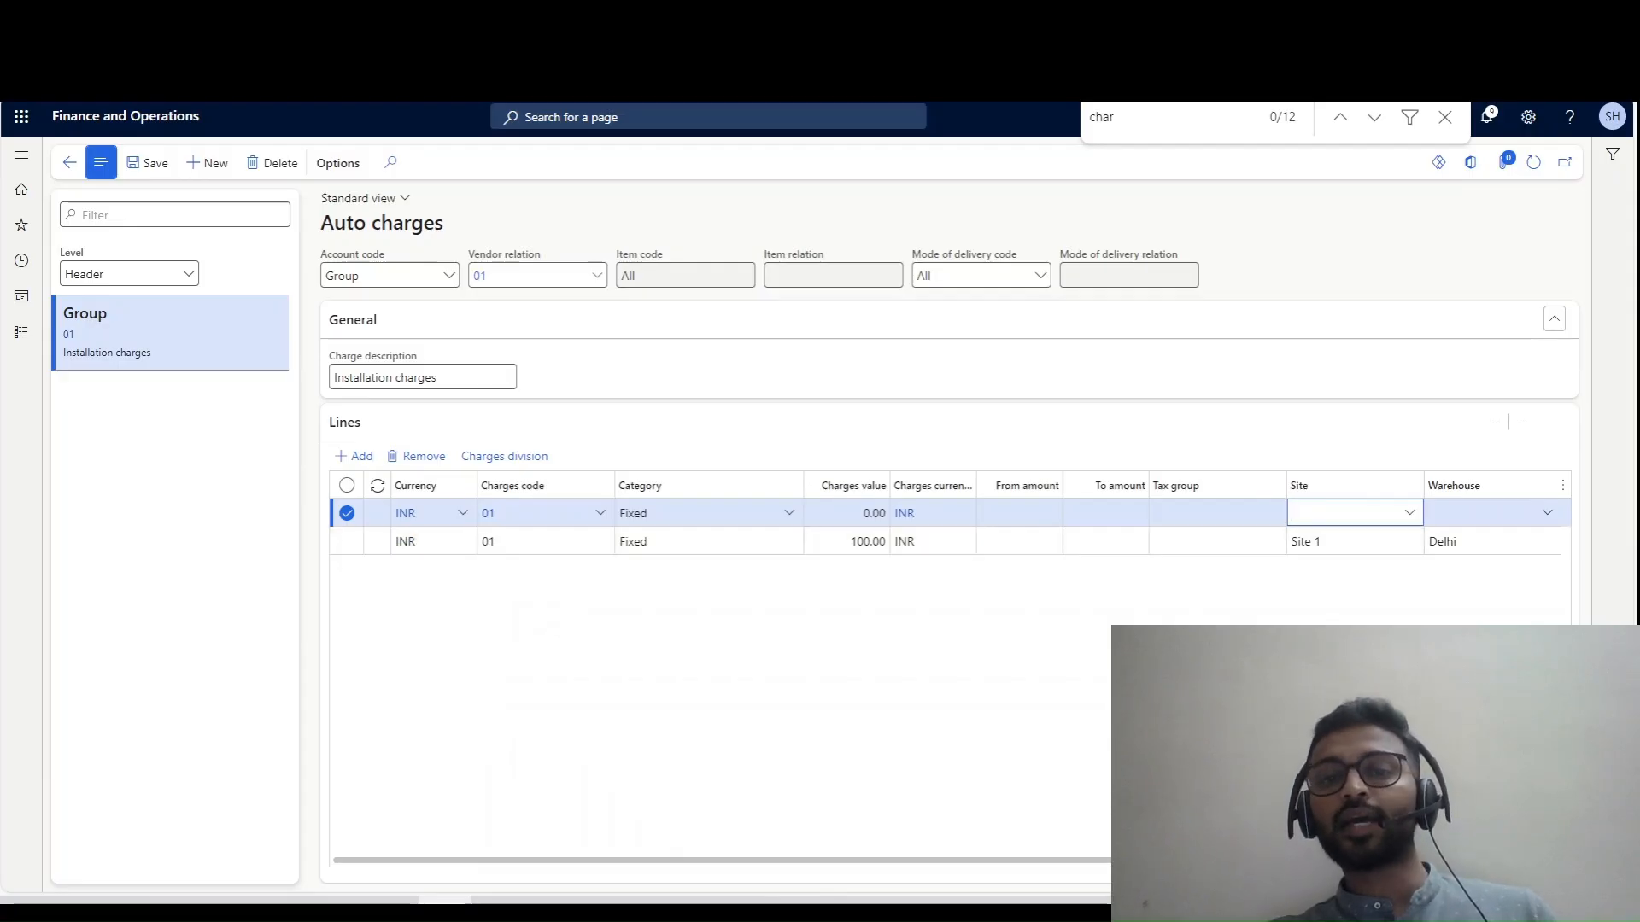
- Set the second line's charges value to 120 and remove that line from the auto charge
{"action": "left_click", "coordinate": [860, 513]}
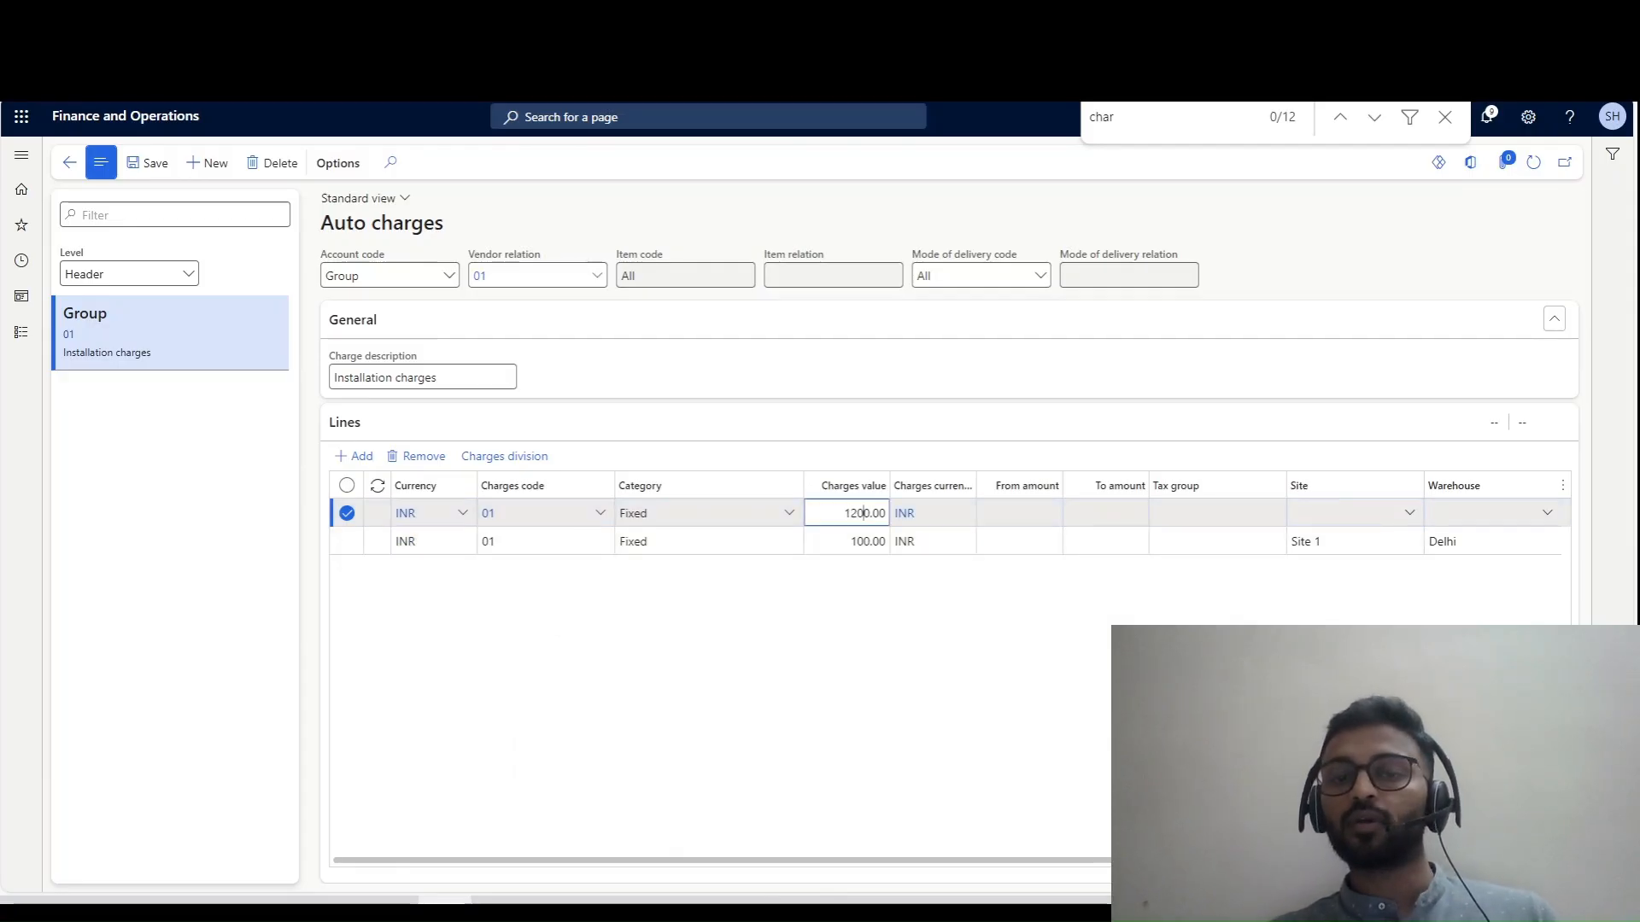
{"action": "key", "text": "BackSpace"}
{"action": "key", "text": "Tab"}
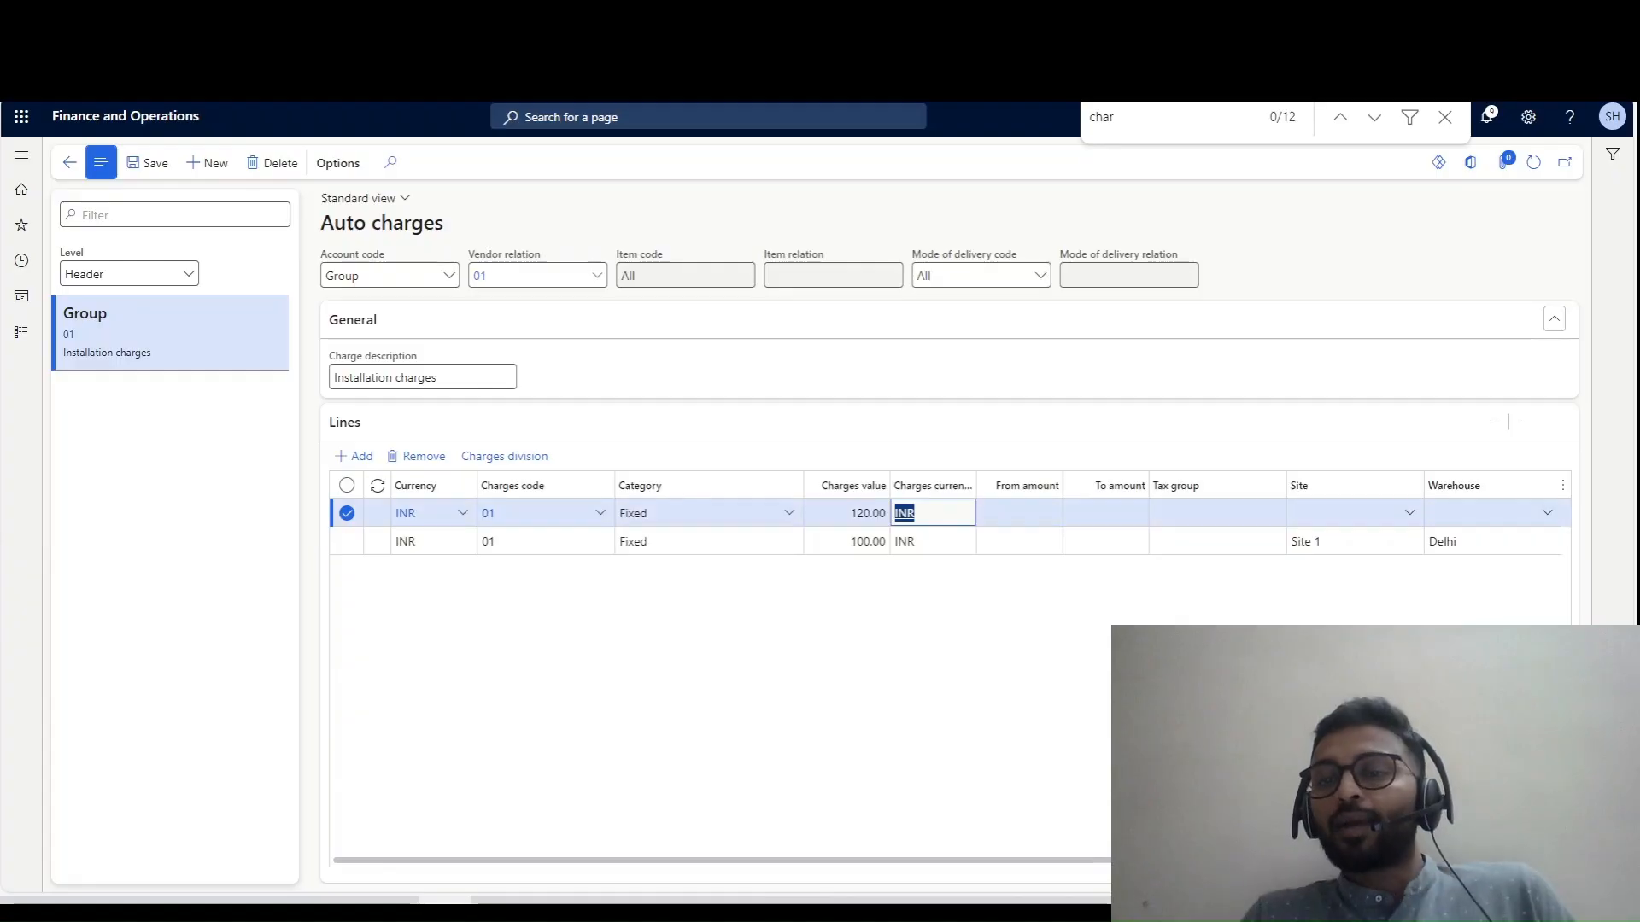
{"action": "left_click", "coordinate": [419, 456]}
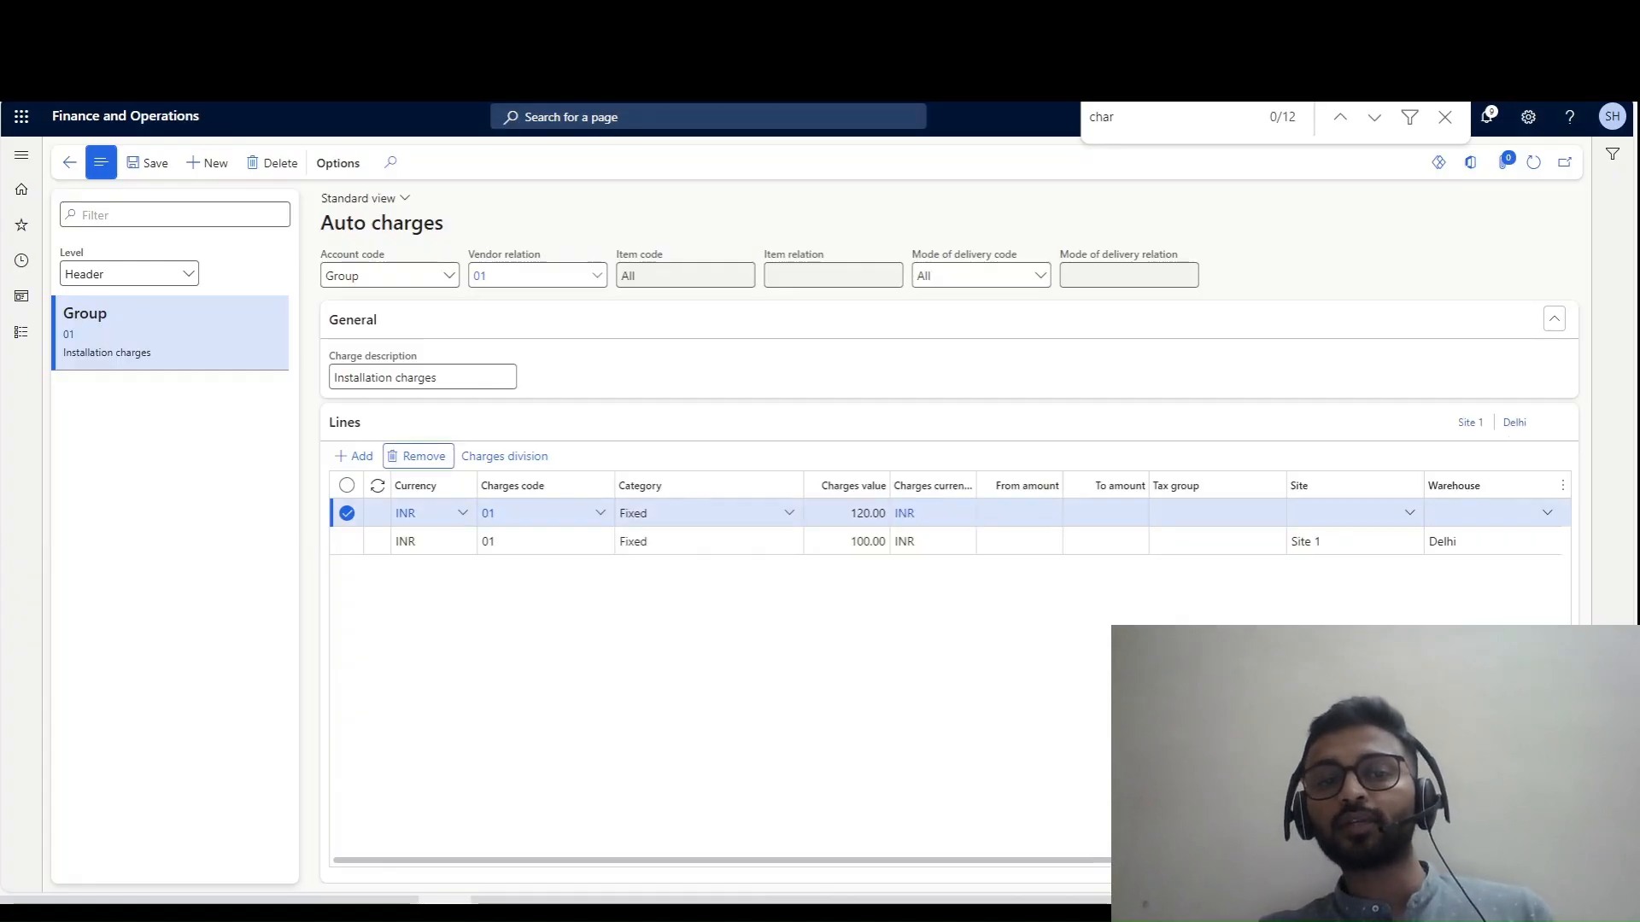
- Clear the site and warehouse from the remaining charge line and save the auto charge
{"action": "left_click", "coordinate": [1305, 513]}
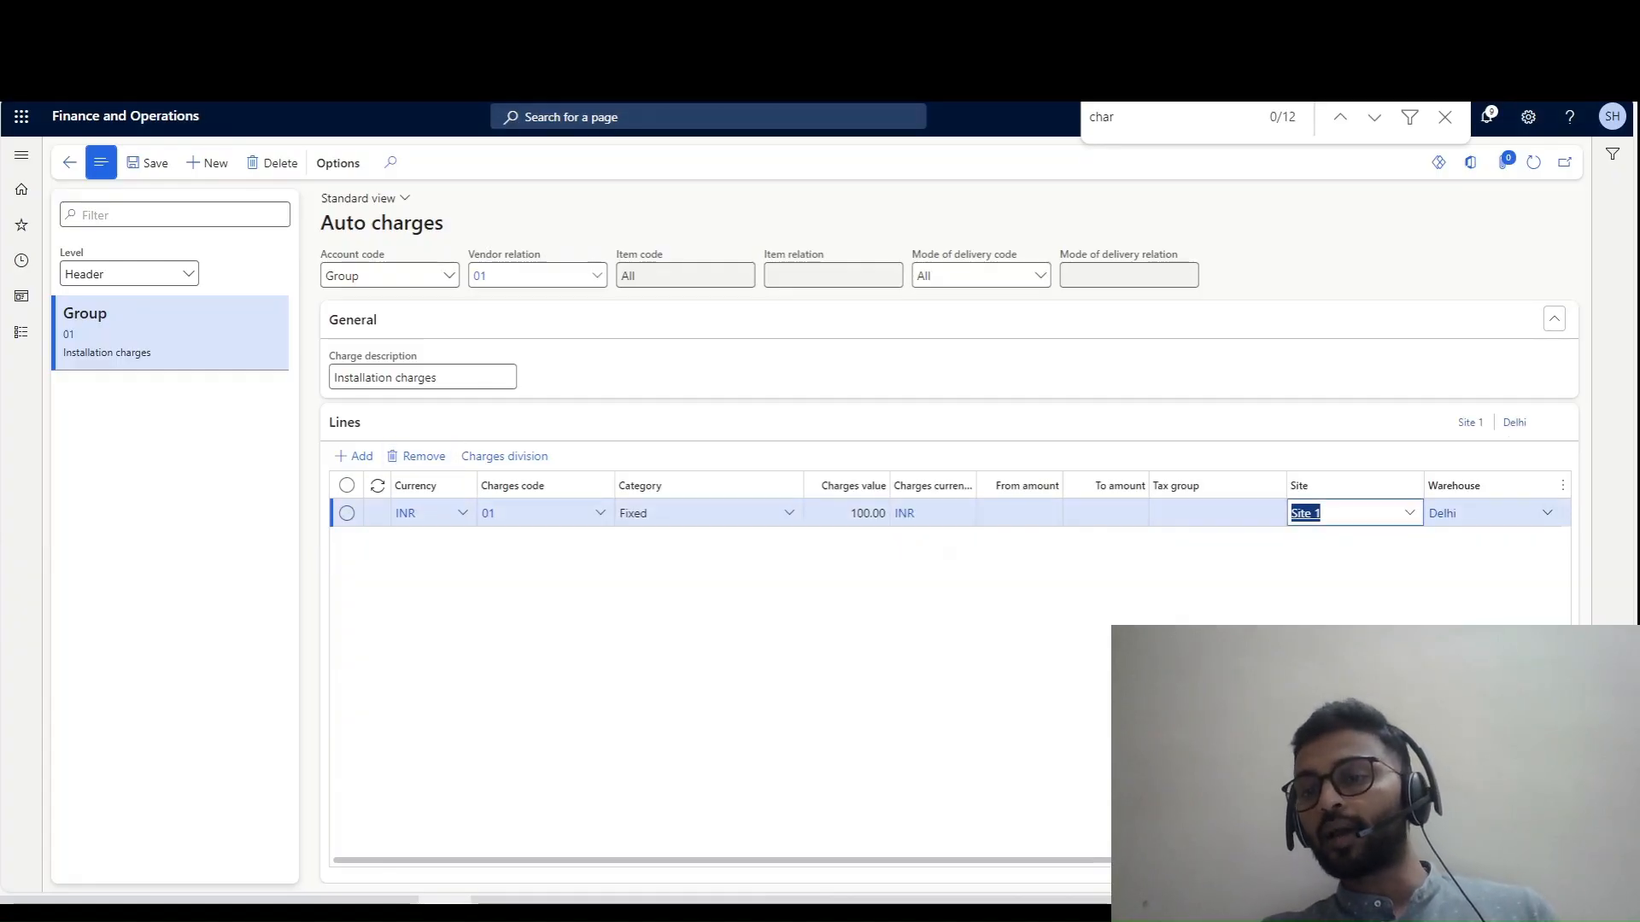
{"action": "key", "text": "BackSpace"}
{"action": "key", "text": "Tab"}
{"action": "key", "text": "BackSpace"}
{"action": "key", "text": "Tab"}
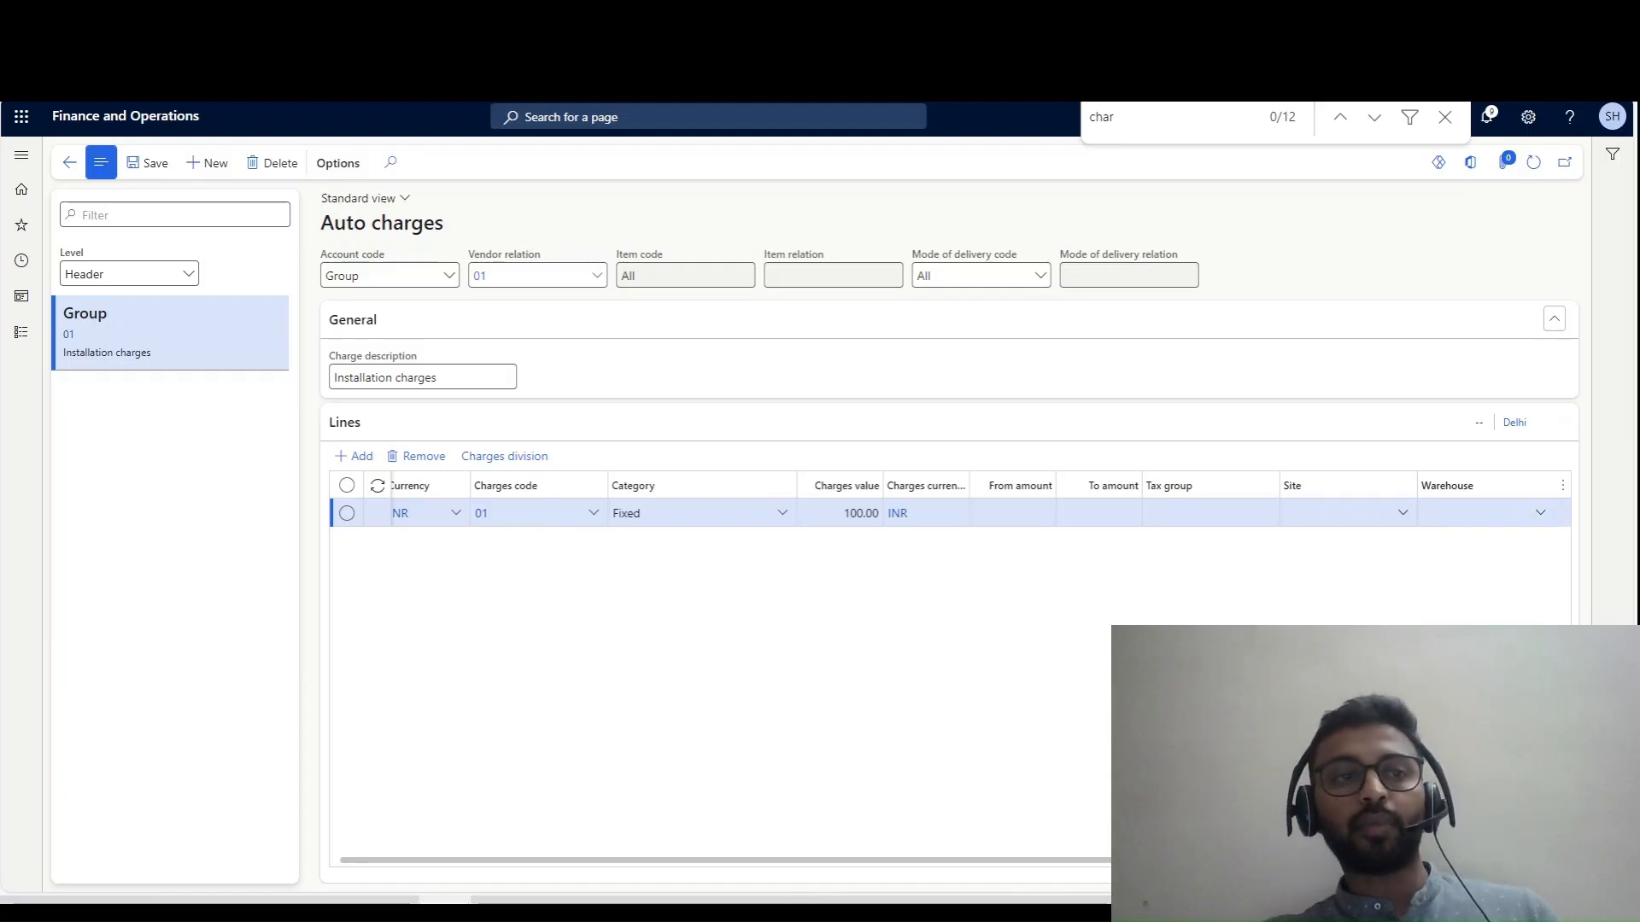
{"action": "left_click", "coordinate": [148, 164]}
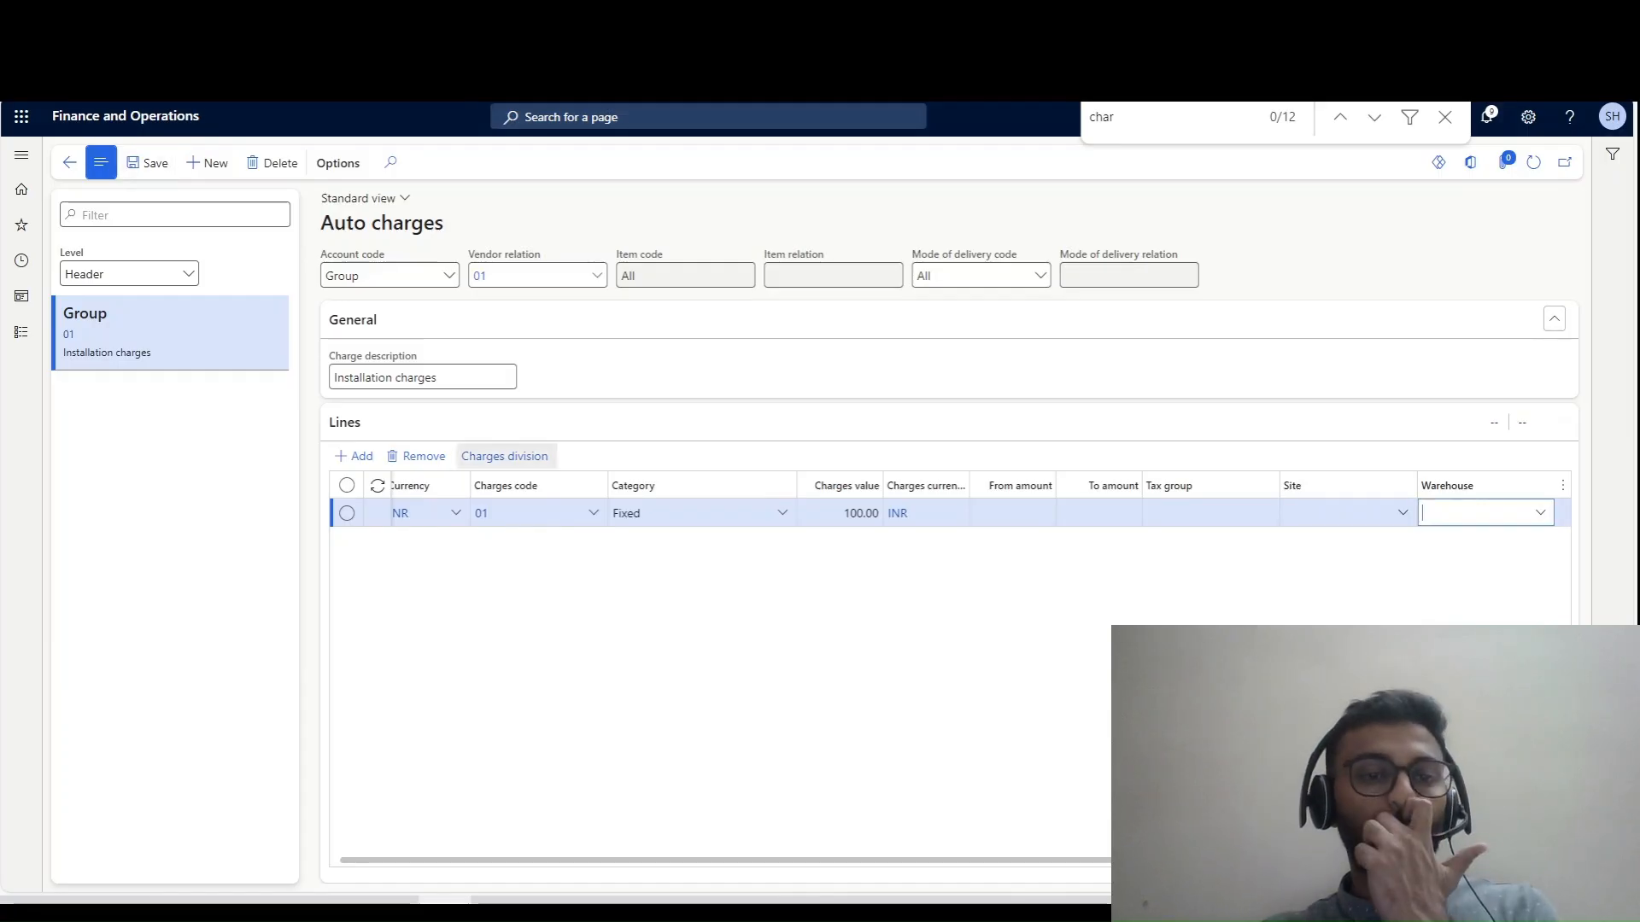
- Try a line with charges code 02 in the charges division, delete it and return to Auto charges
{"action": "left_click", "coordinate": [504, 456]}
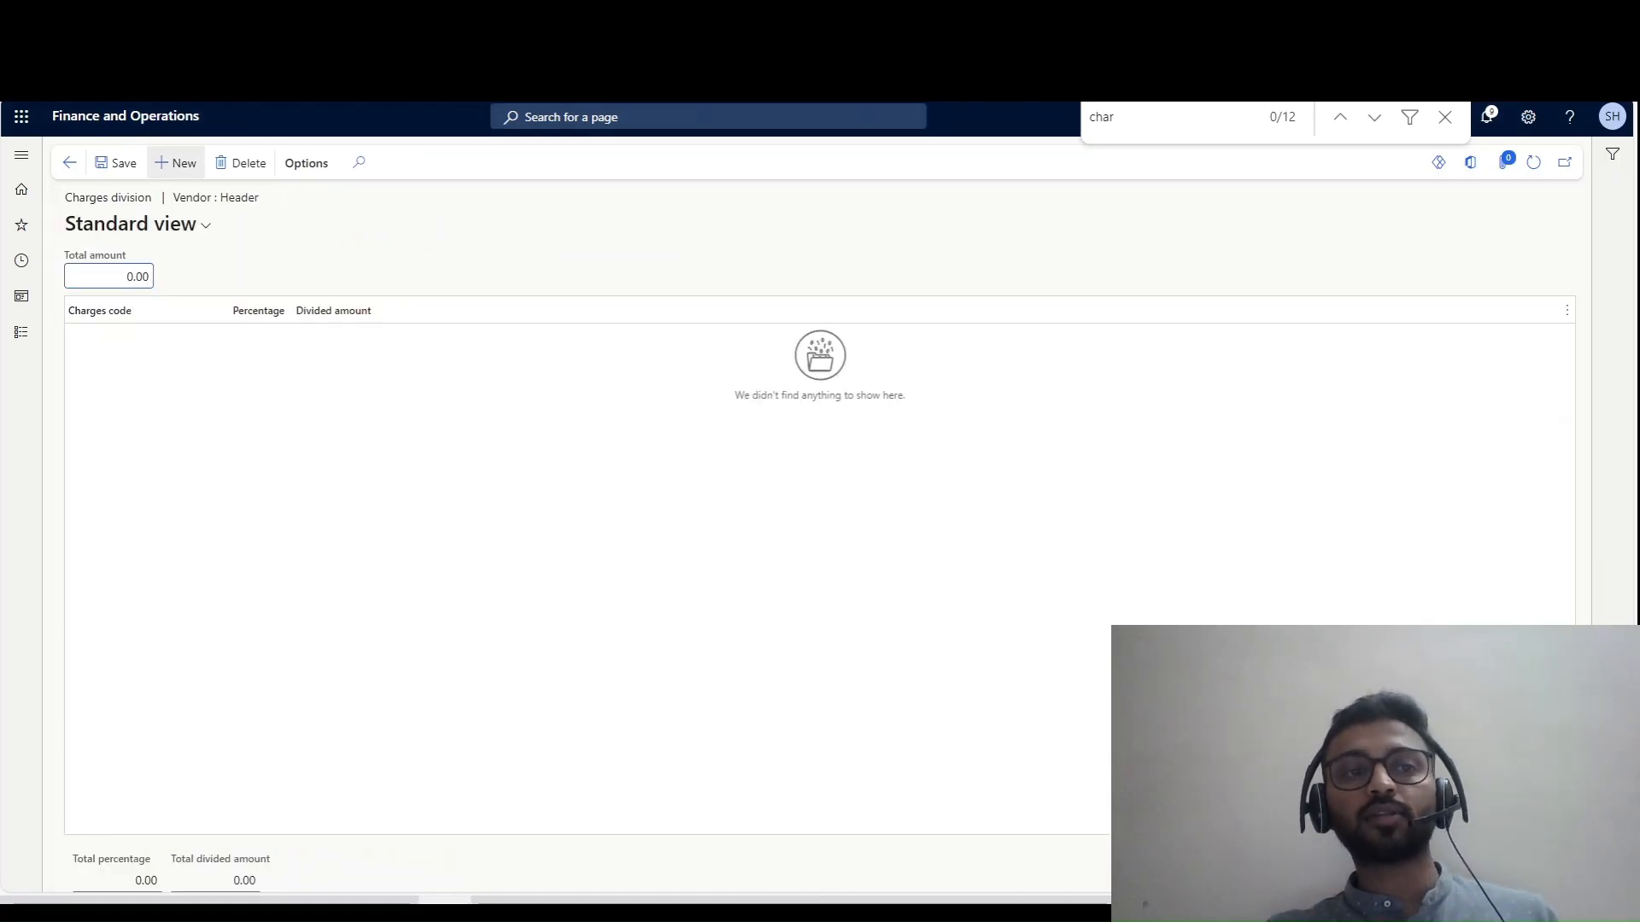
{"action": "left_click", "coordinate": [176, 163]}
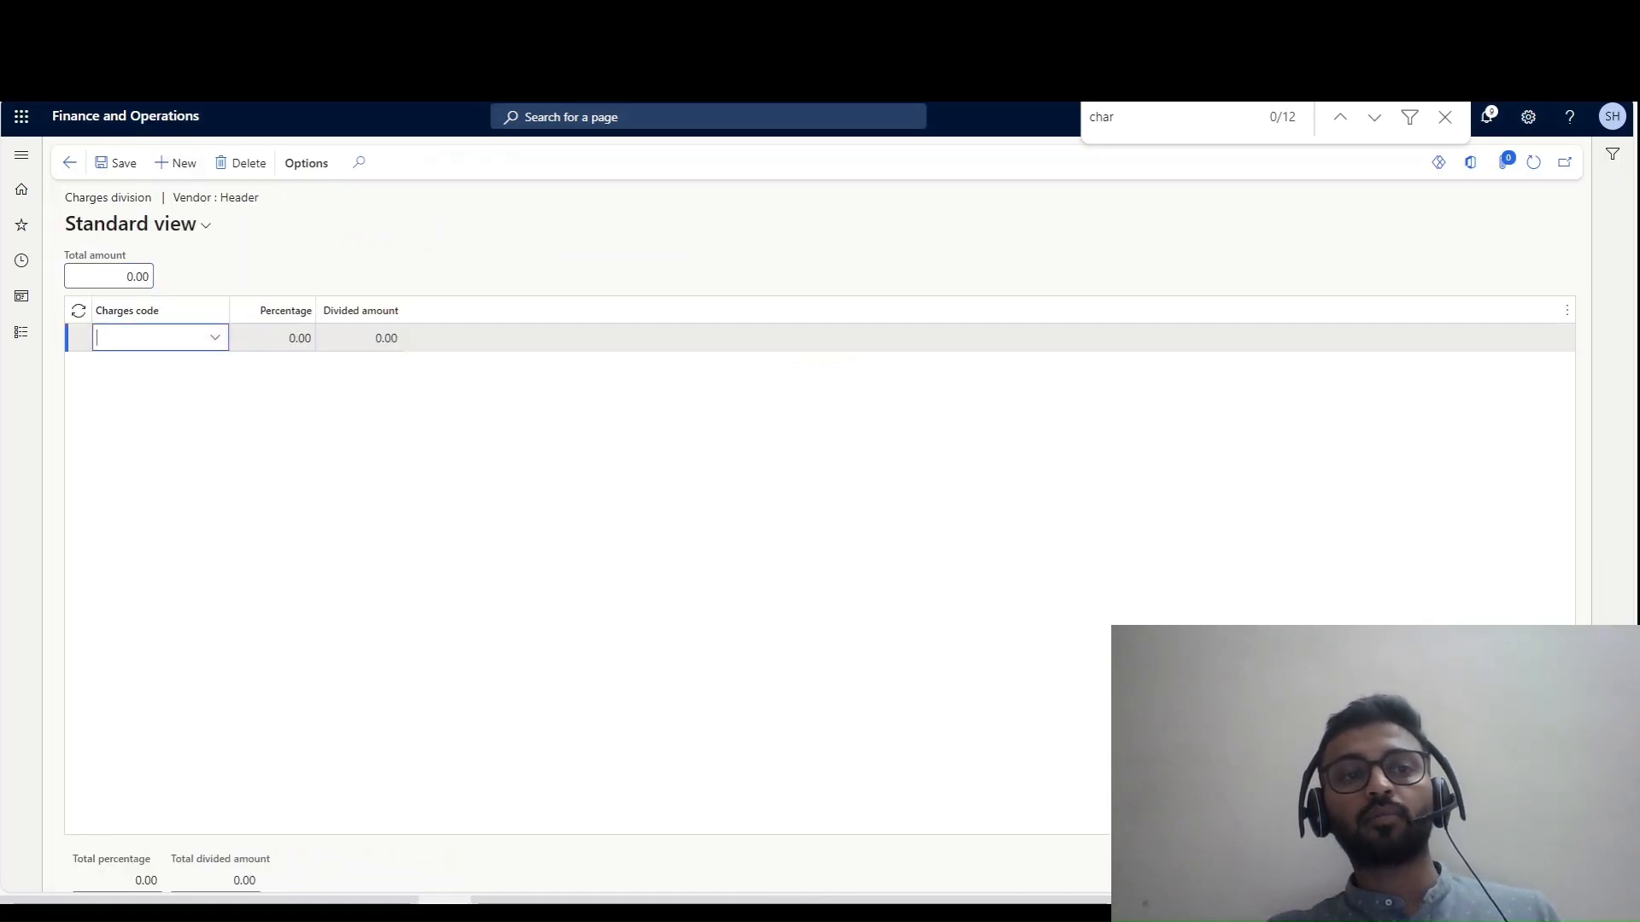
{"action": "left_click", "coordinate": [215, 338]}
{"action": "left_click", "coordinate": [216, 338]}
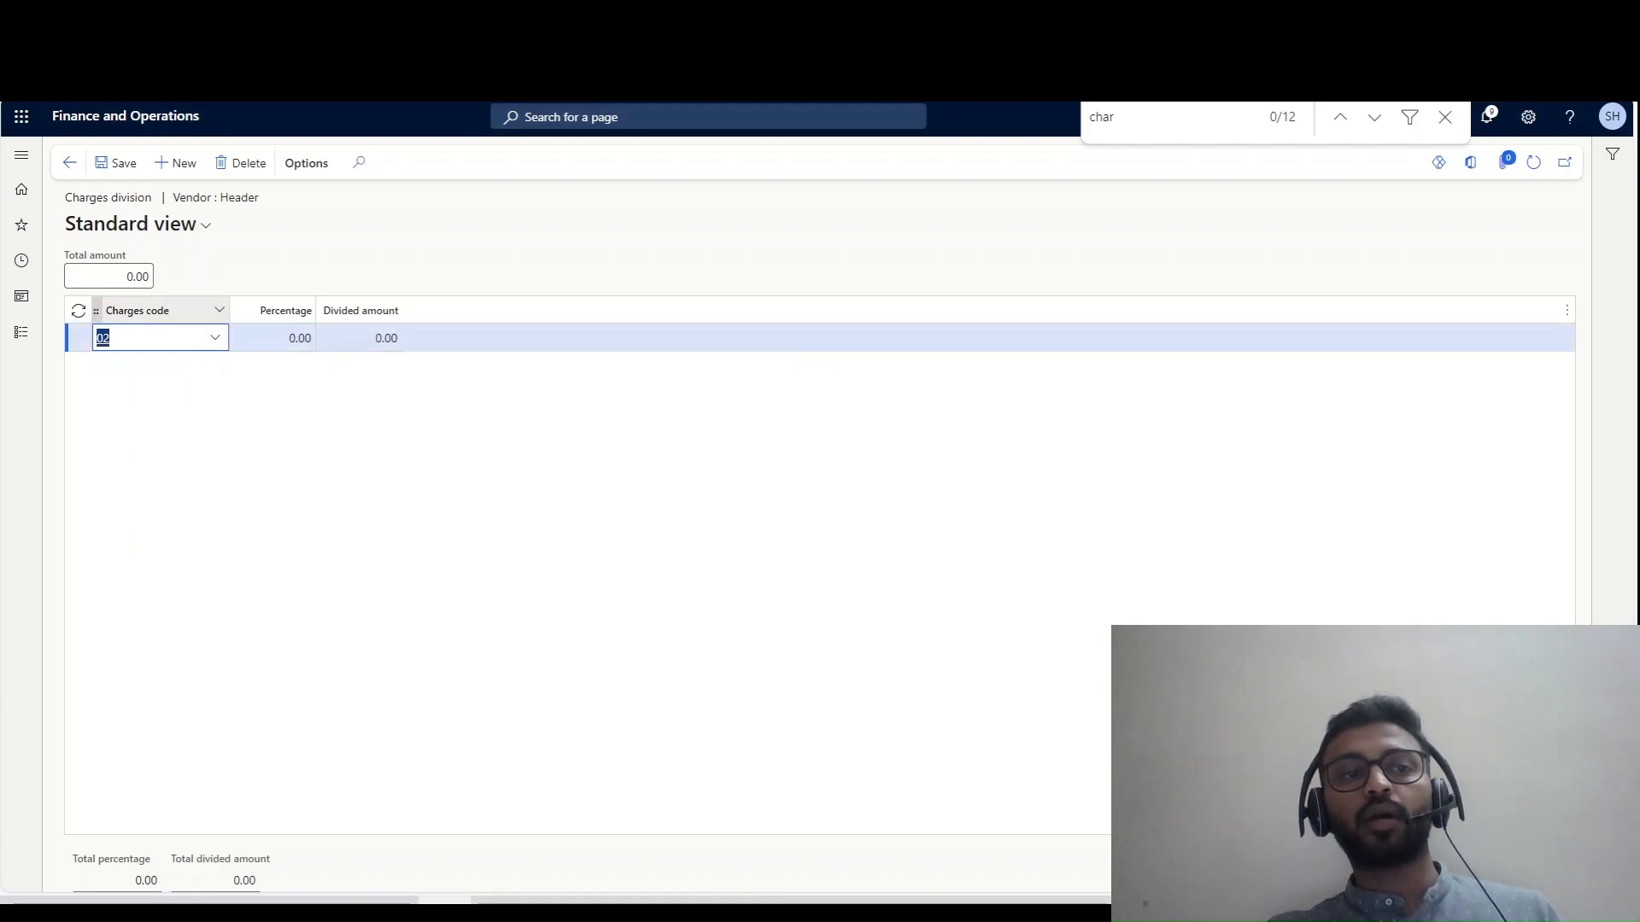
{"action": "left_click", "coordinate": [223, 263]}
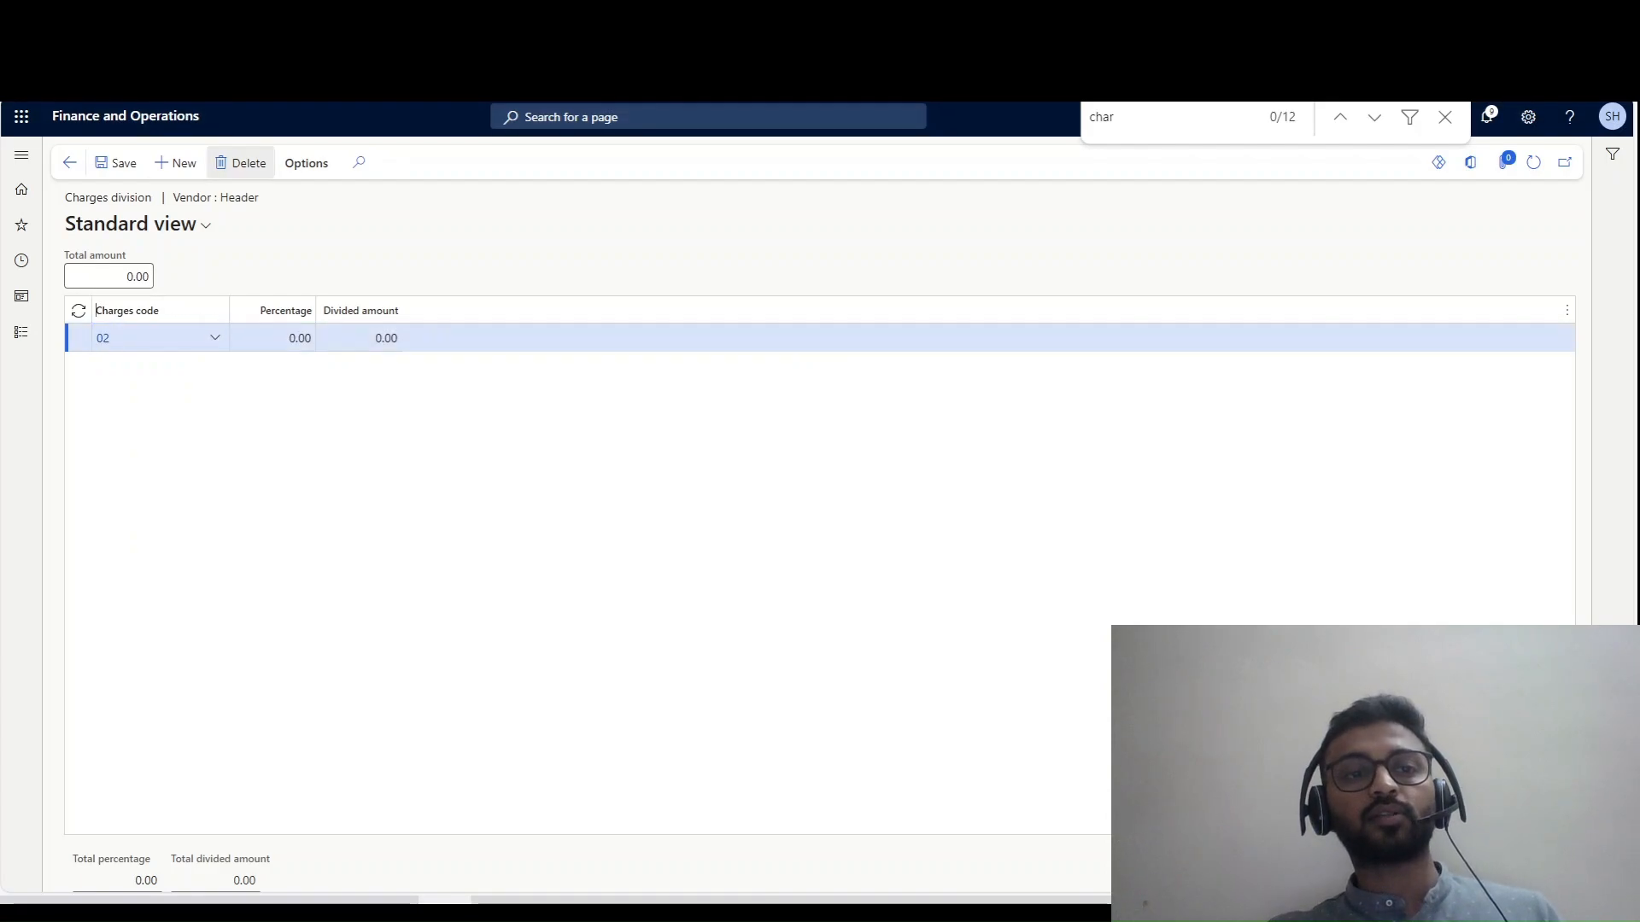
{"action": "left_click", "coordinate": [240, 163]}
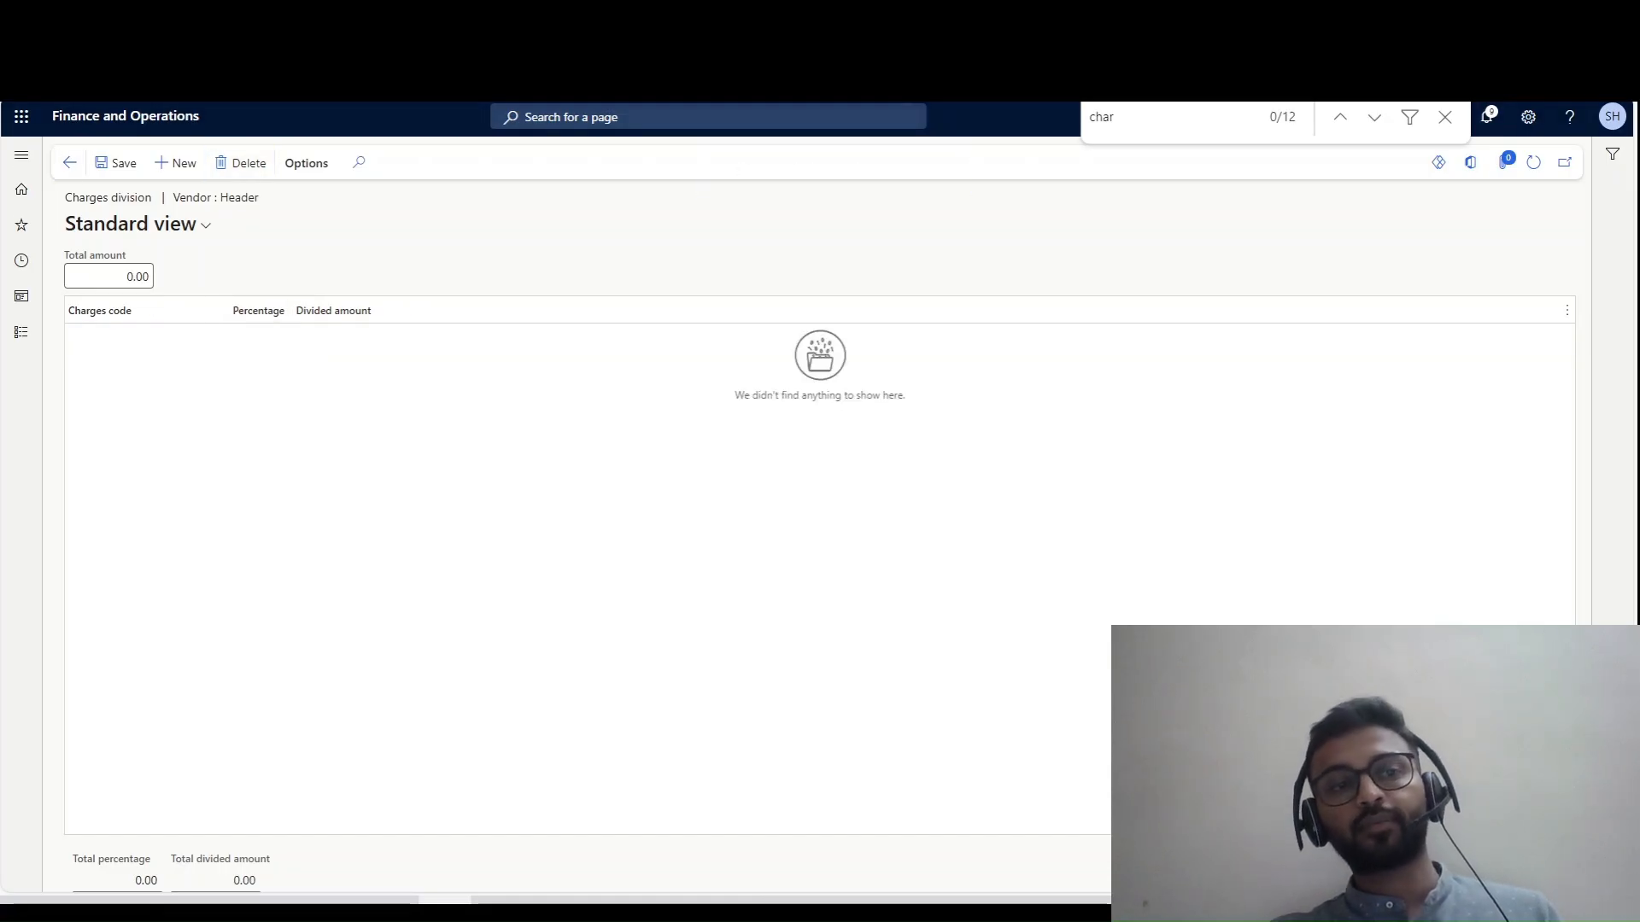
{"action": "left_click", "coordinate": [69, 162]}
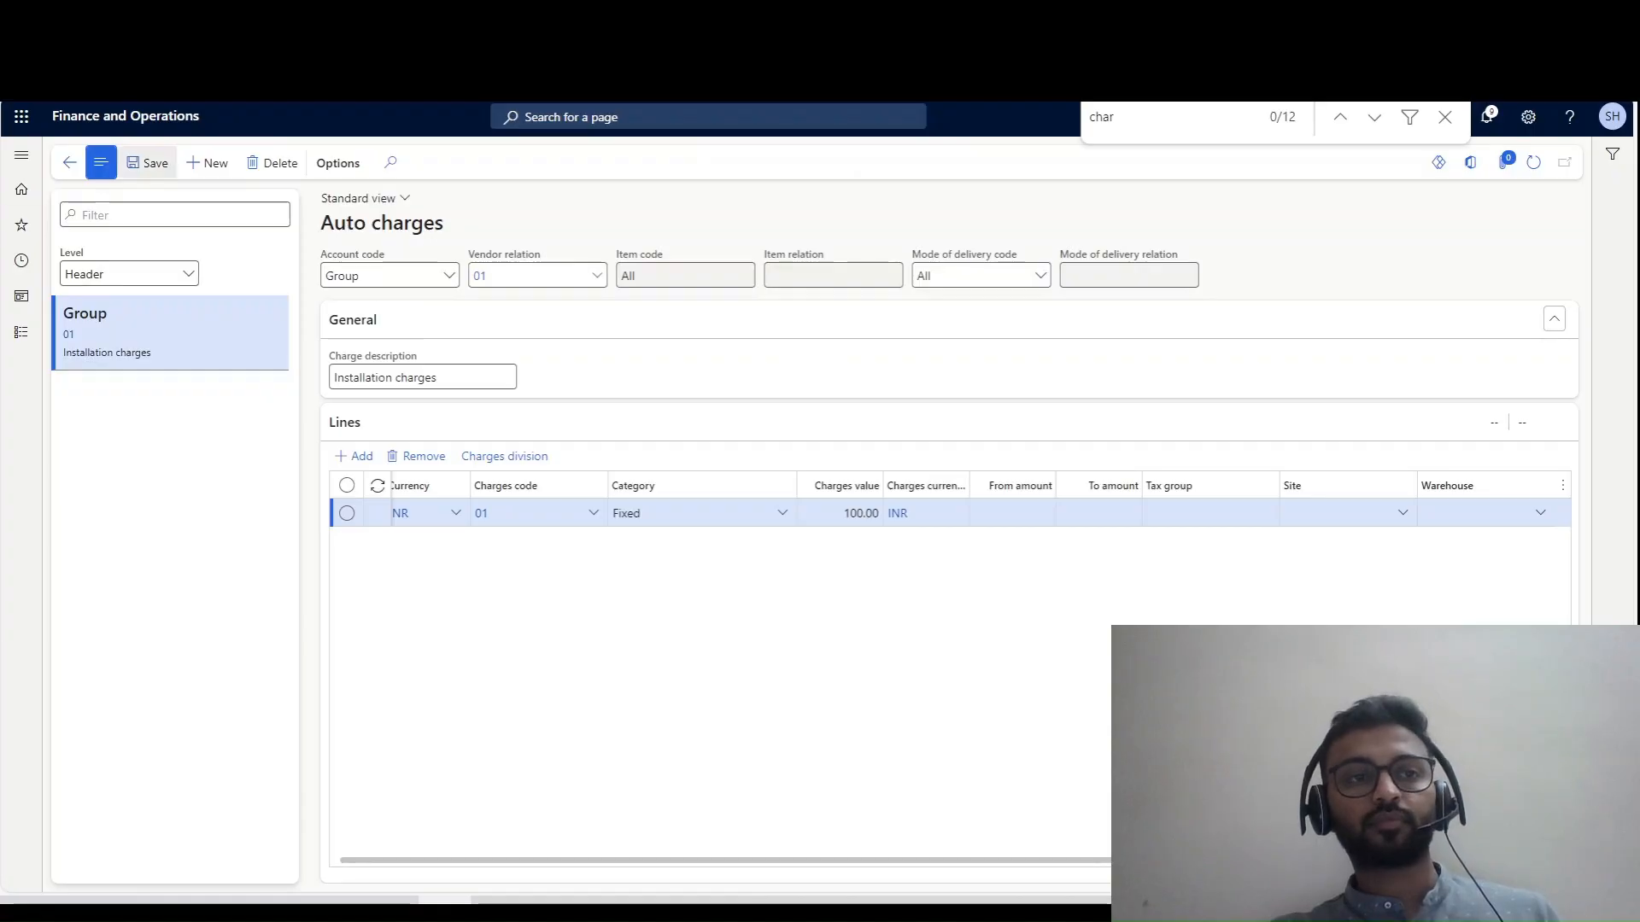
- Save the auto charge for vendor charges group 01 and select its charge line
{"action": "left_click", "coordinate": [147, 163]}
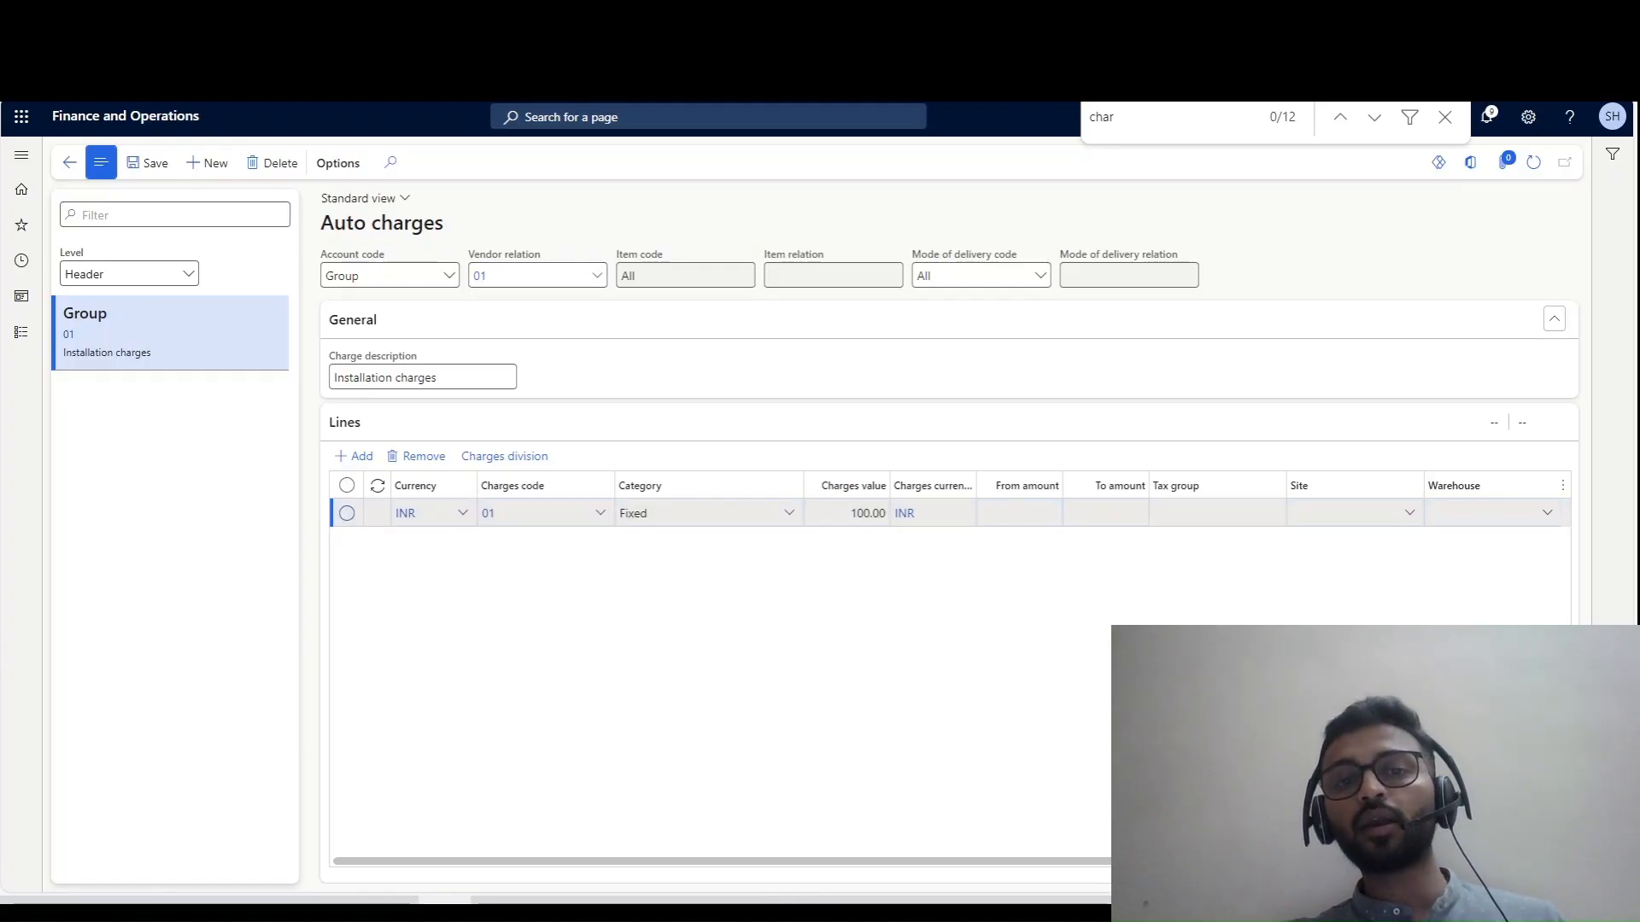
{"action": "left_click", "coordinate": [866, 513]}
{"action": "left_click", "coordinate": [931, 513]}
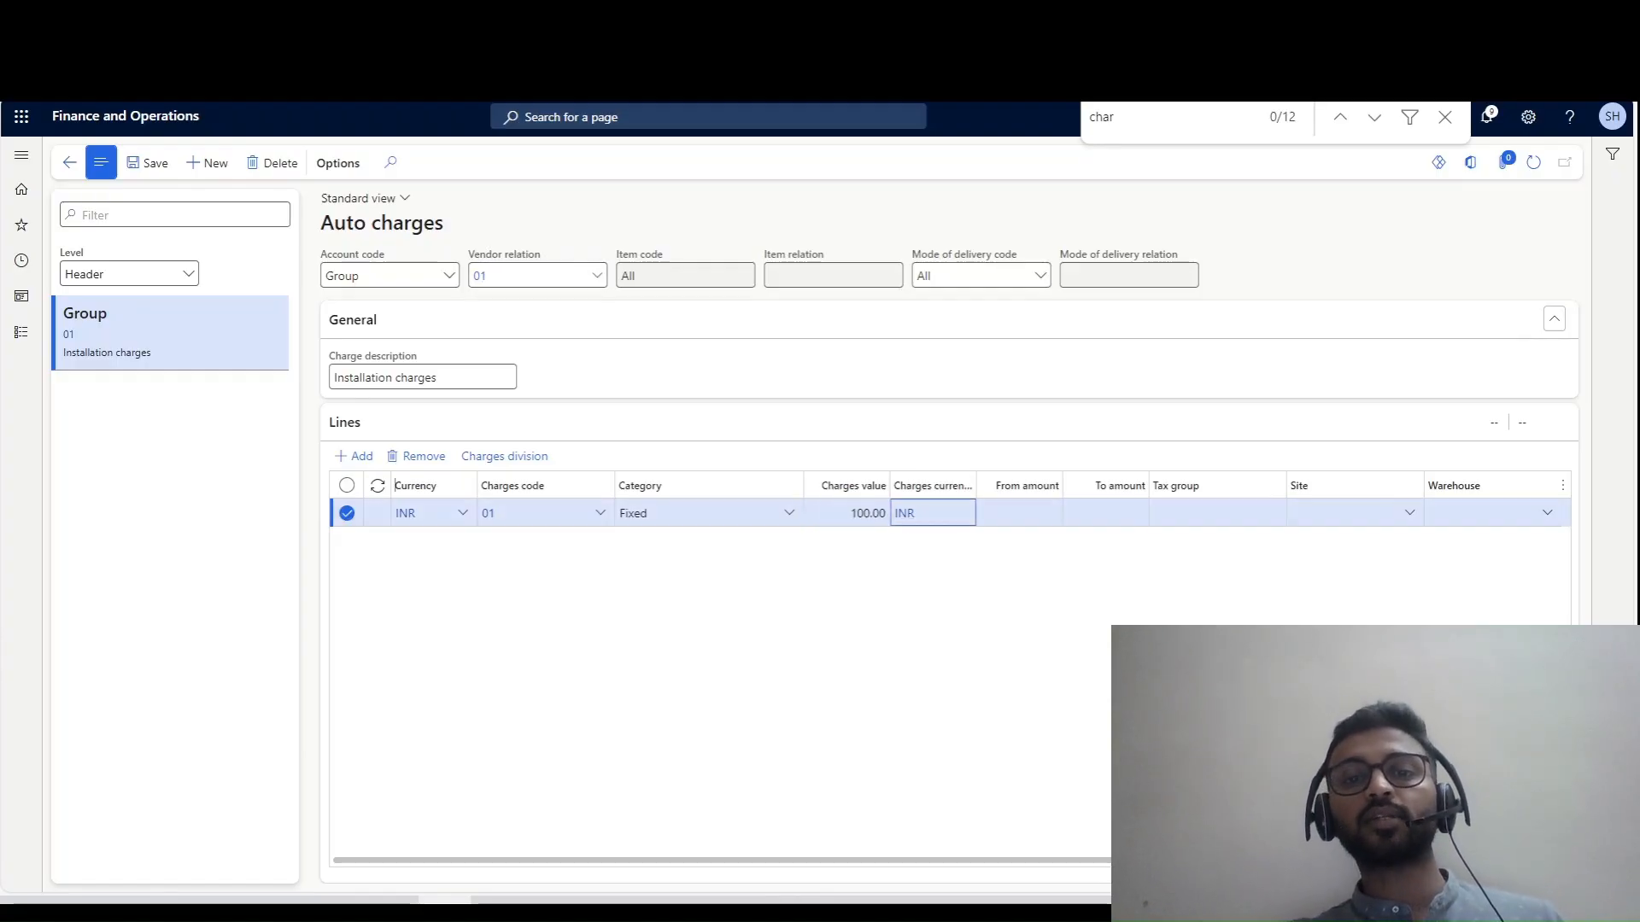
- Discard the new header-level record and create an auto charge at the Line level with account code All
{"action": "key", "text": "alt+n"}
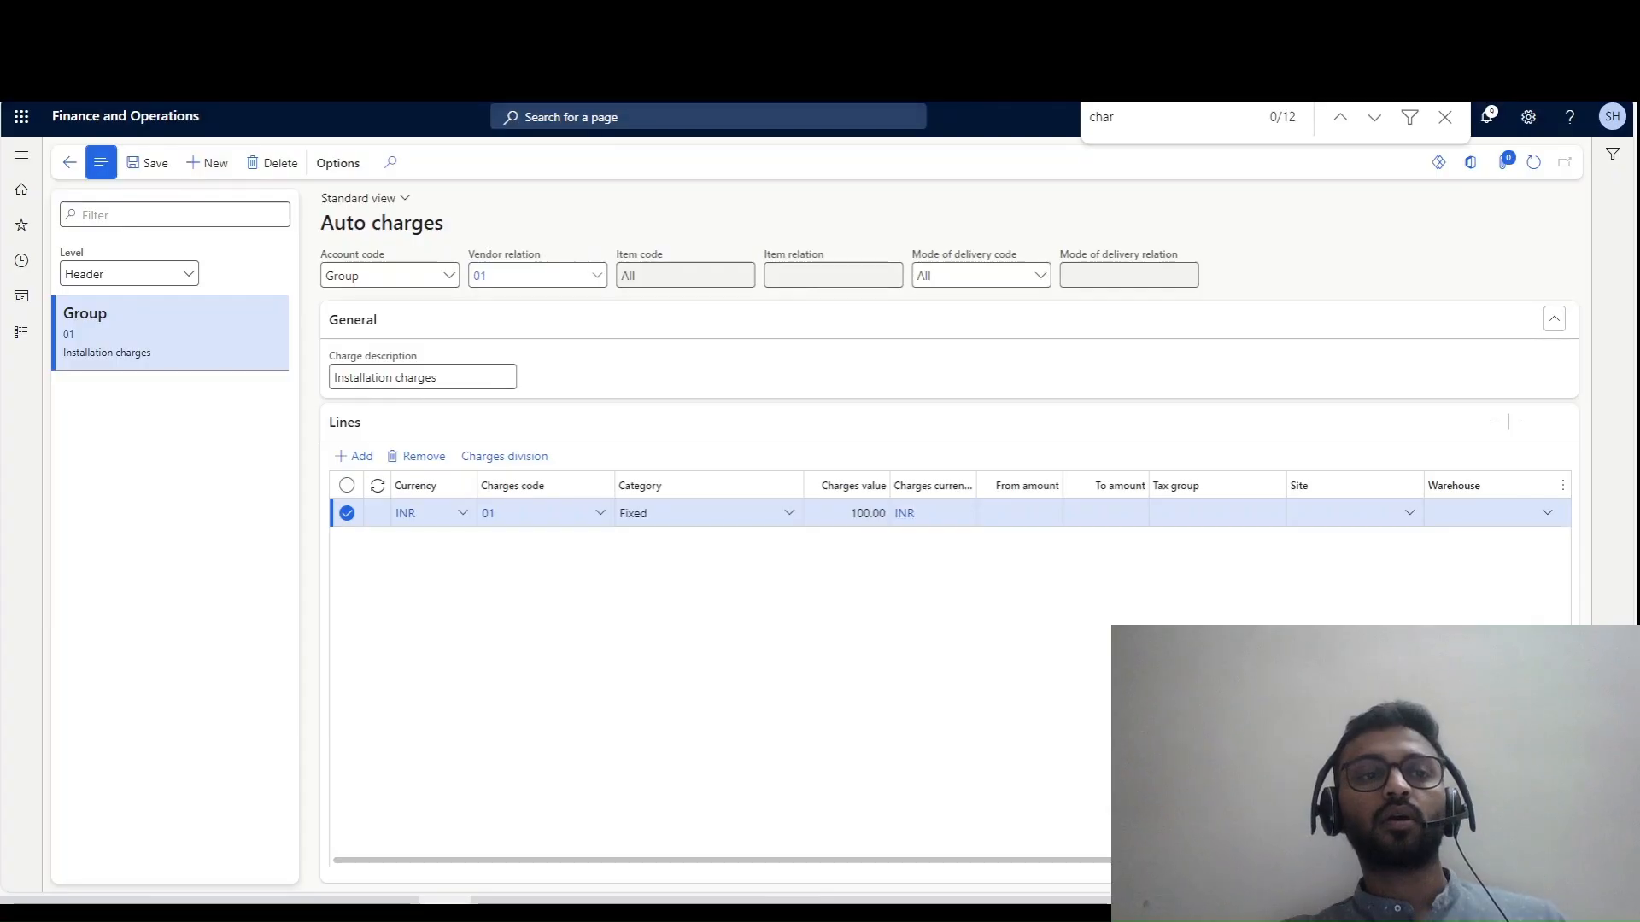
{"action": "left_click", "coordinate": [272, 164]}
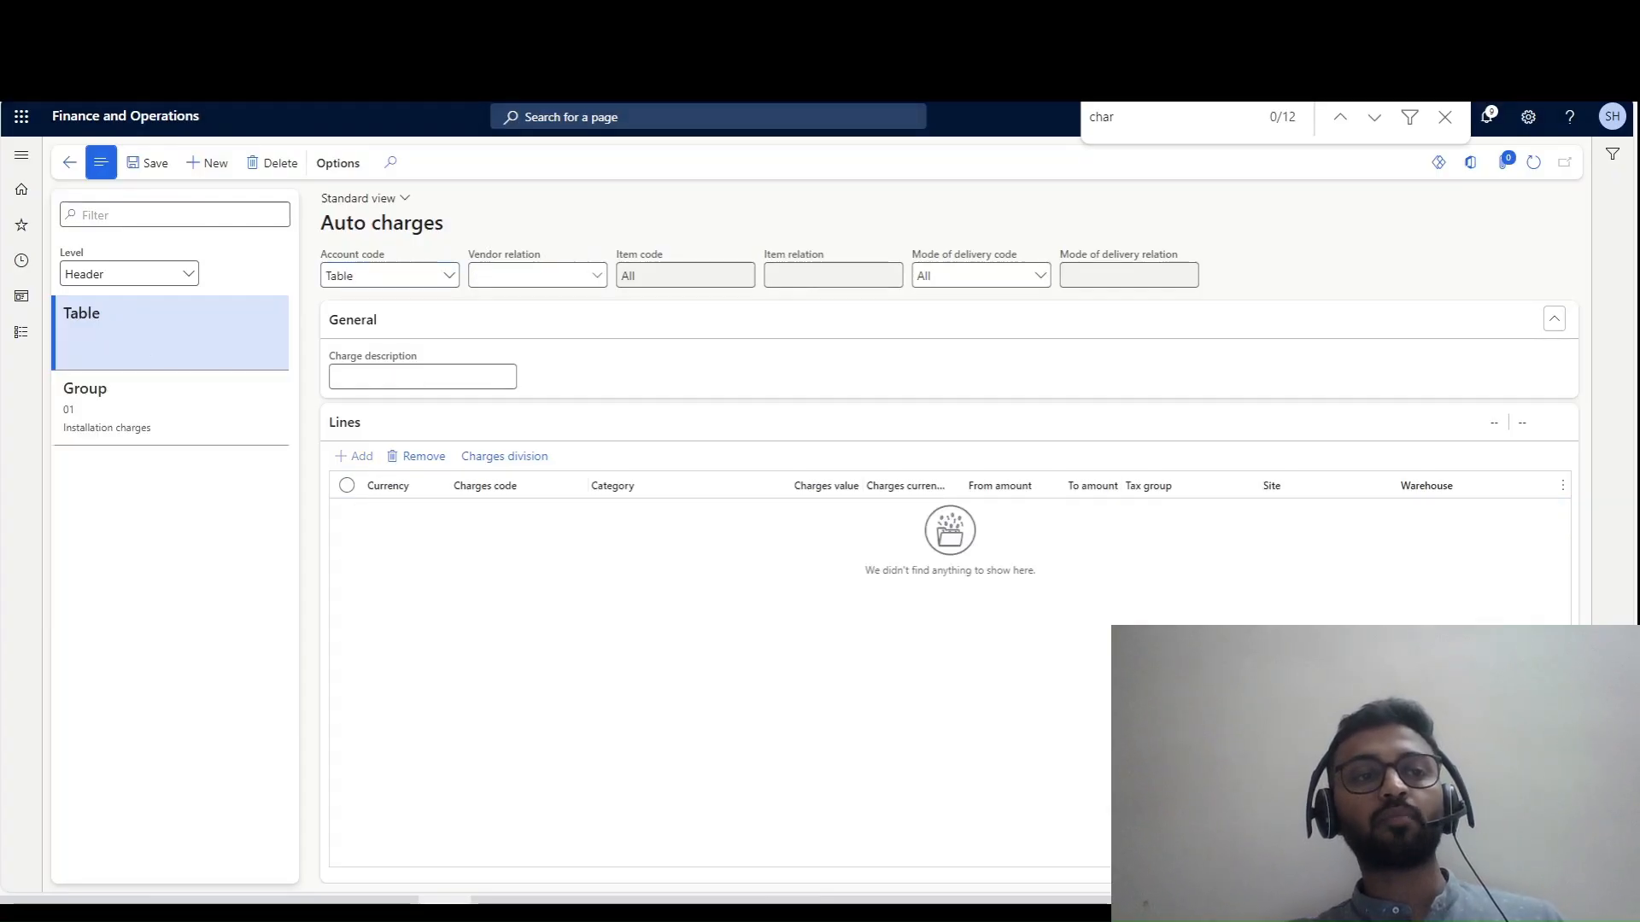
{"action": "left_click", "coordinate": [129, 274]}
{"action": "left_click", "coordinate": [129, 327]}
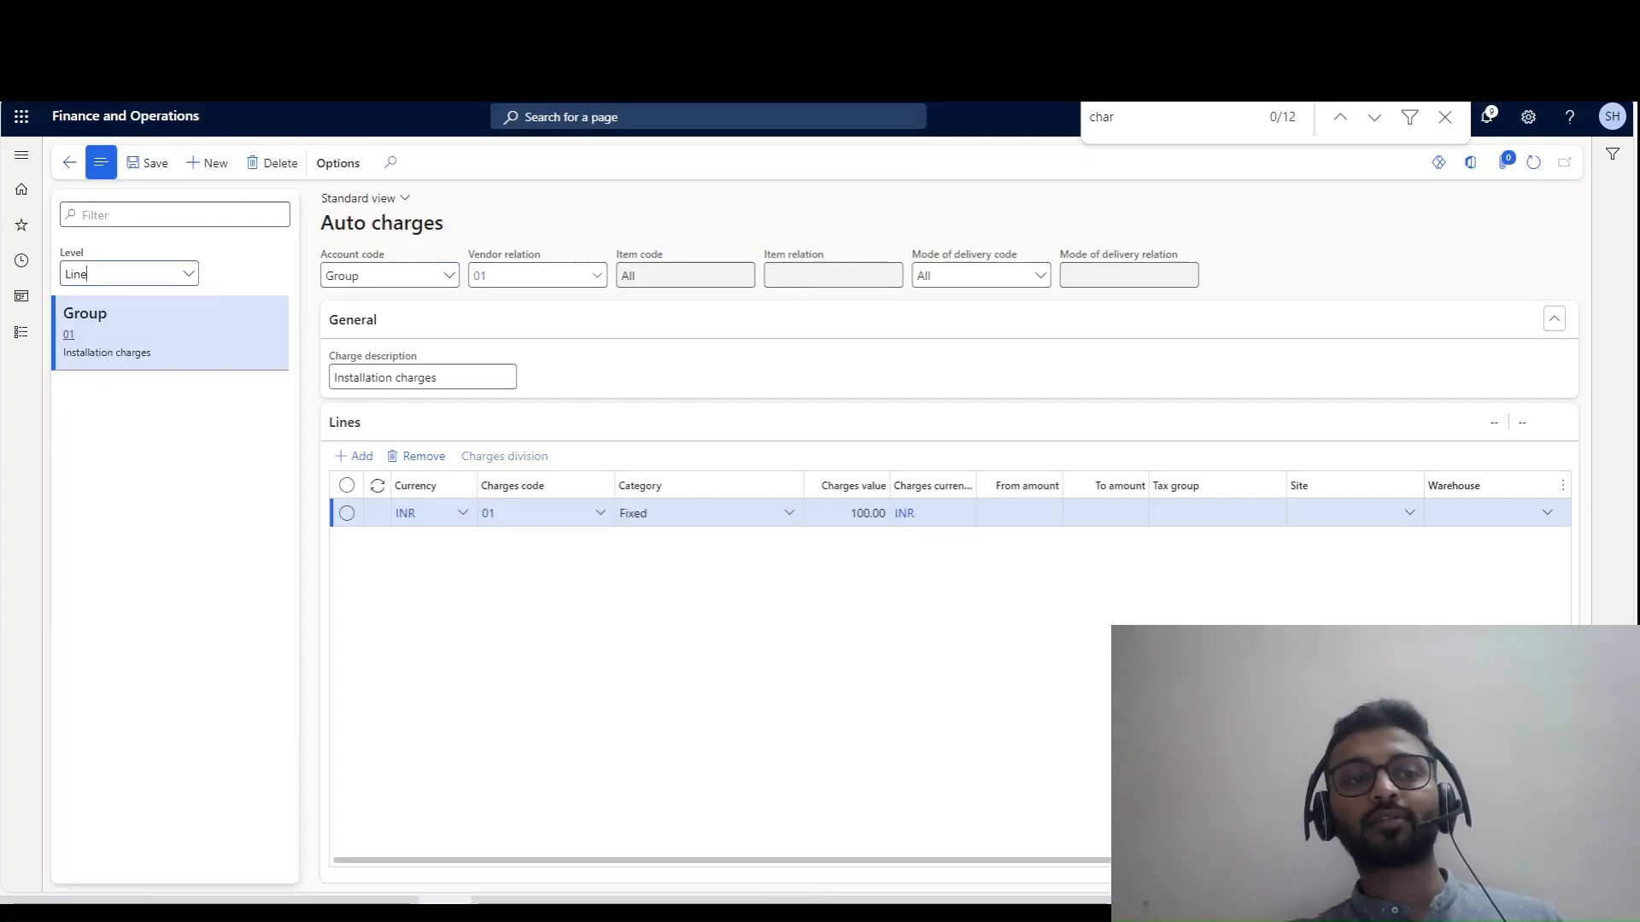
{"action": "left_click", "coordinate": [206, 162]}
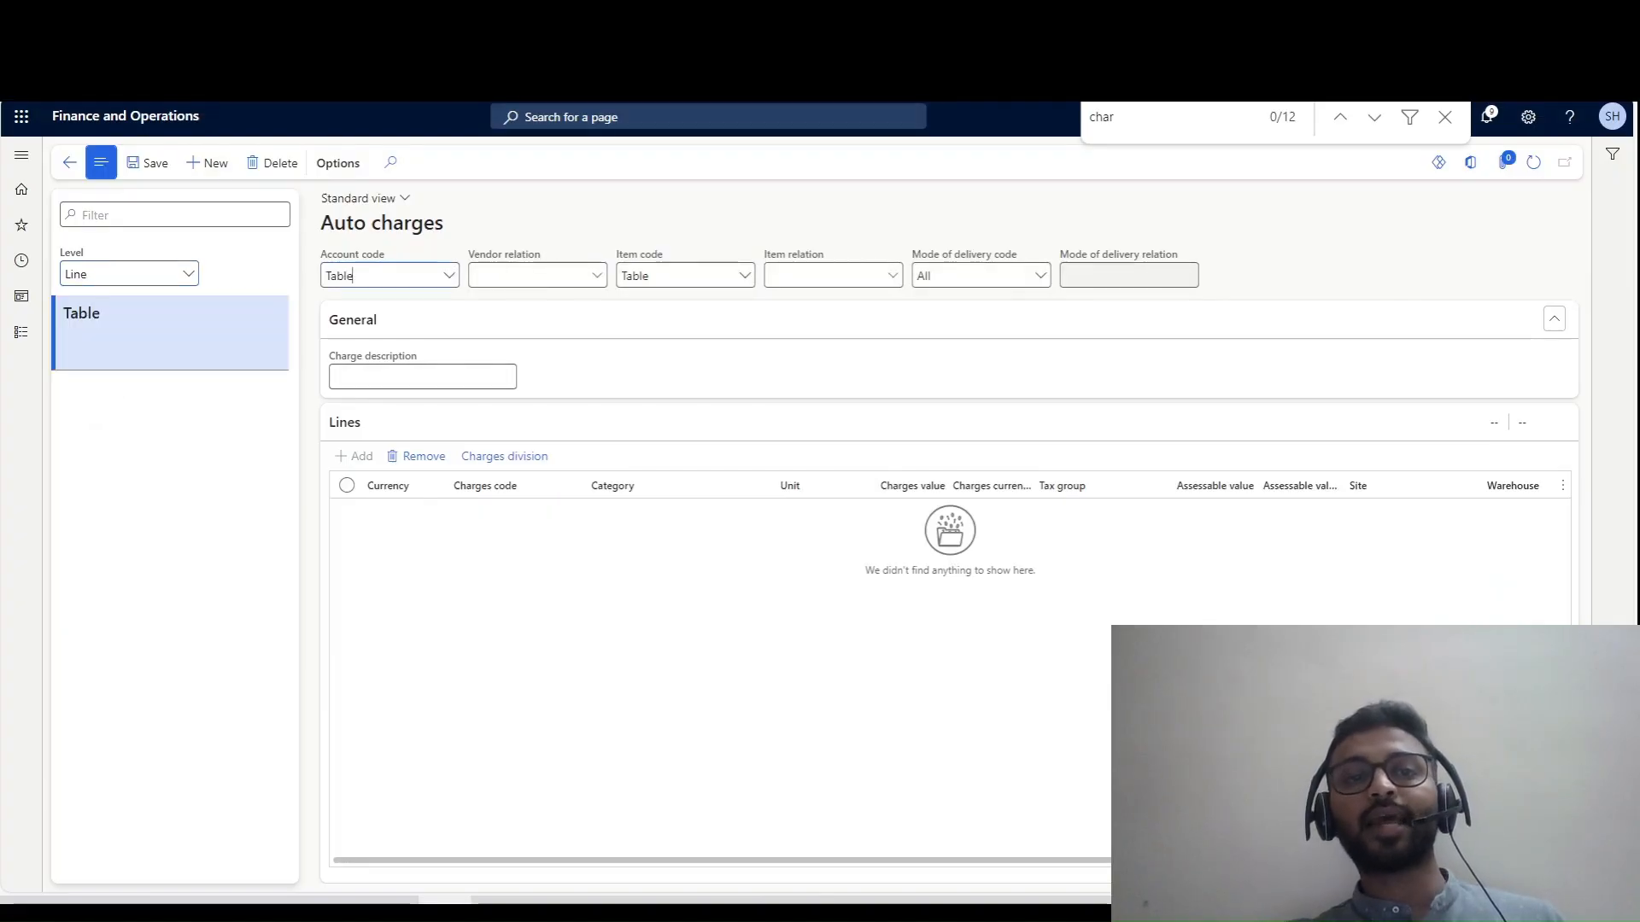
{"action": "left_click", "coordinate": [402, 275]}
{"action": "left_click", "coordinate": [384, 355]}
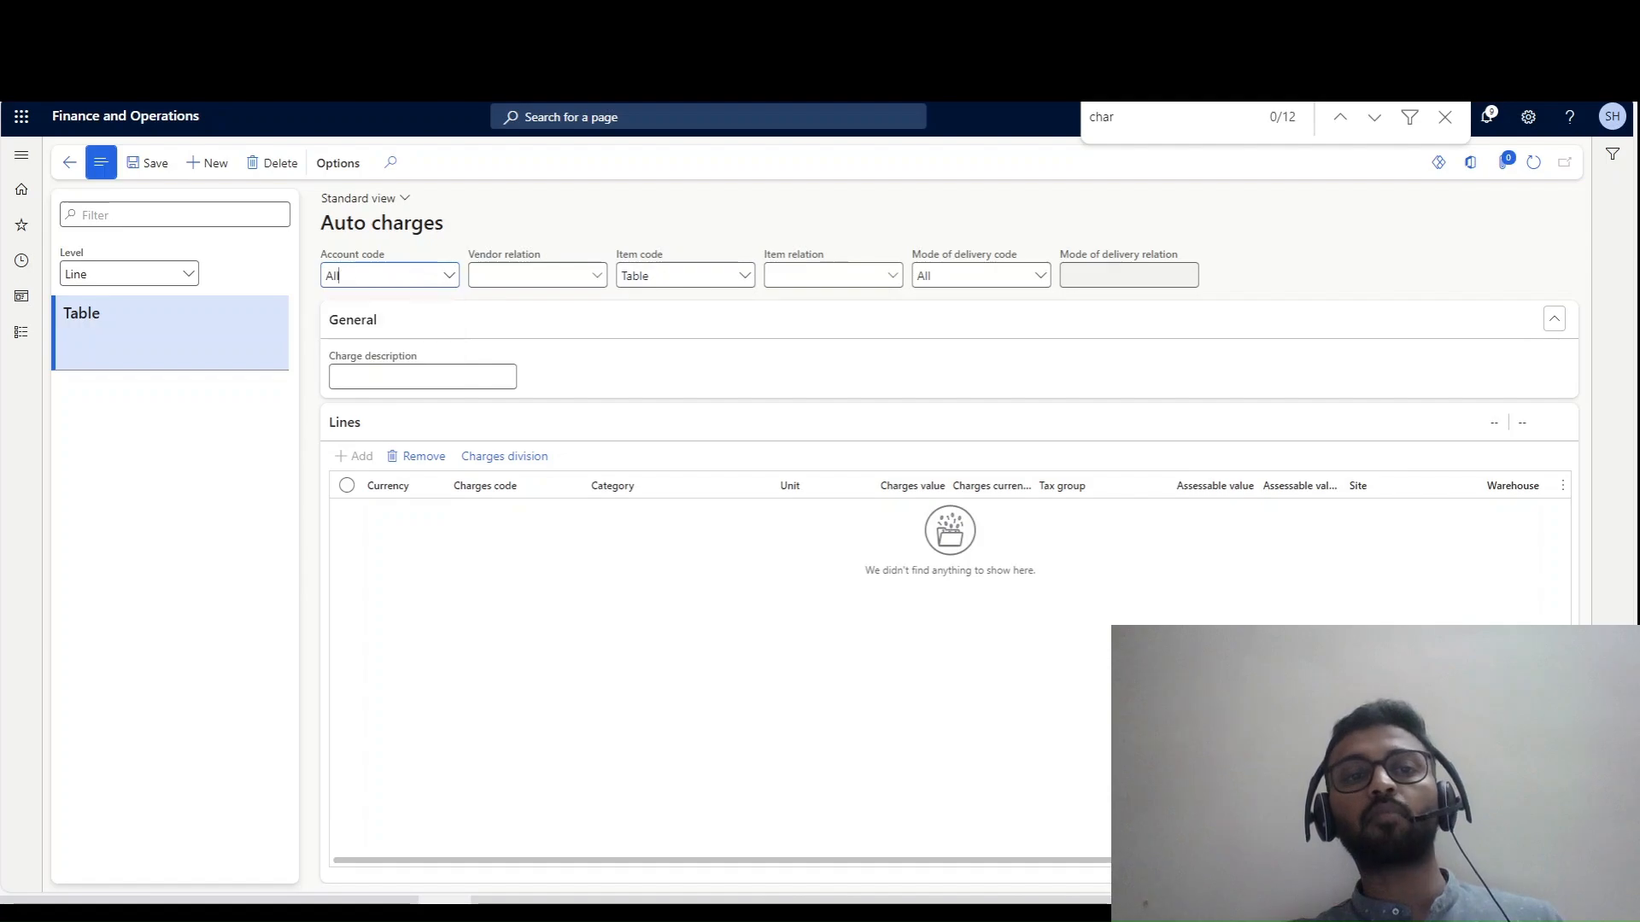
{"action": "left_click", "coordinate": [531, 275]}
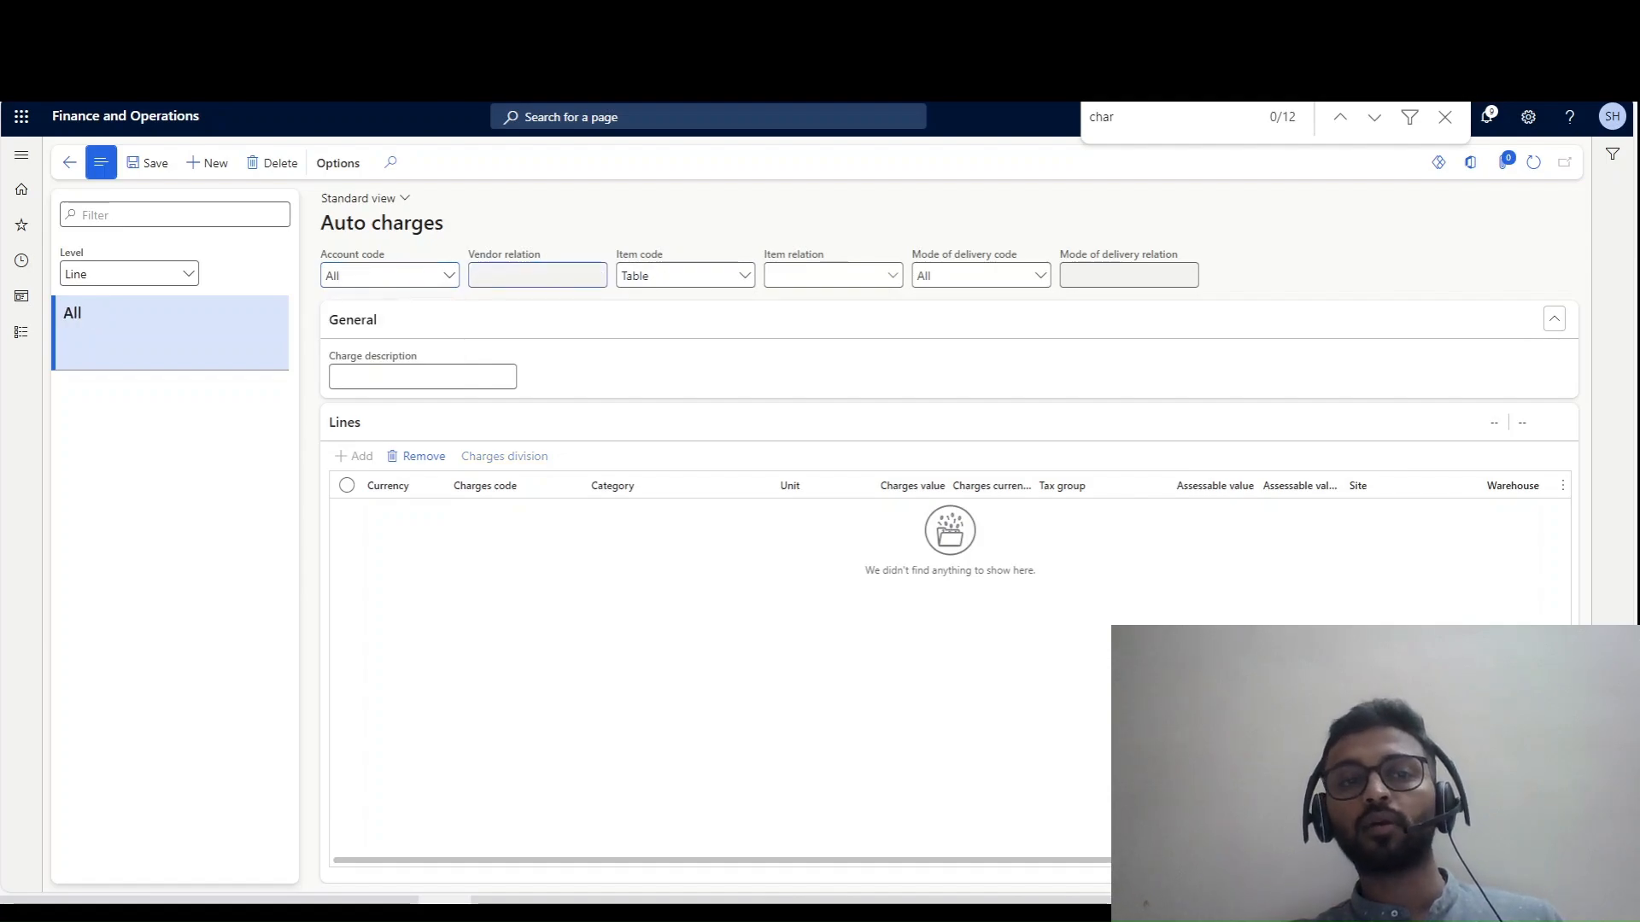
- With item code Table, set the item relation to 1201, copied from the item cell in the Excel sheet
{"action": "left_click", "coordinate": [685, 275]}
{"action": "left_click", "coordinate": [685, 275]}
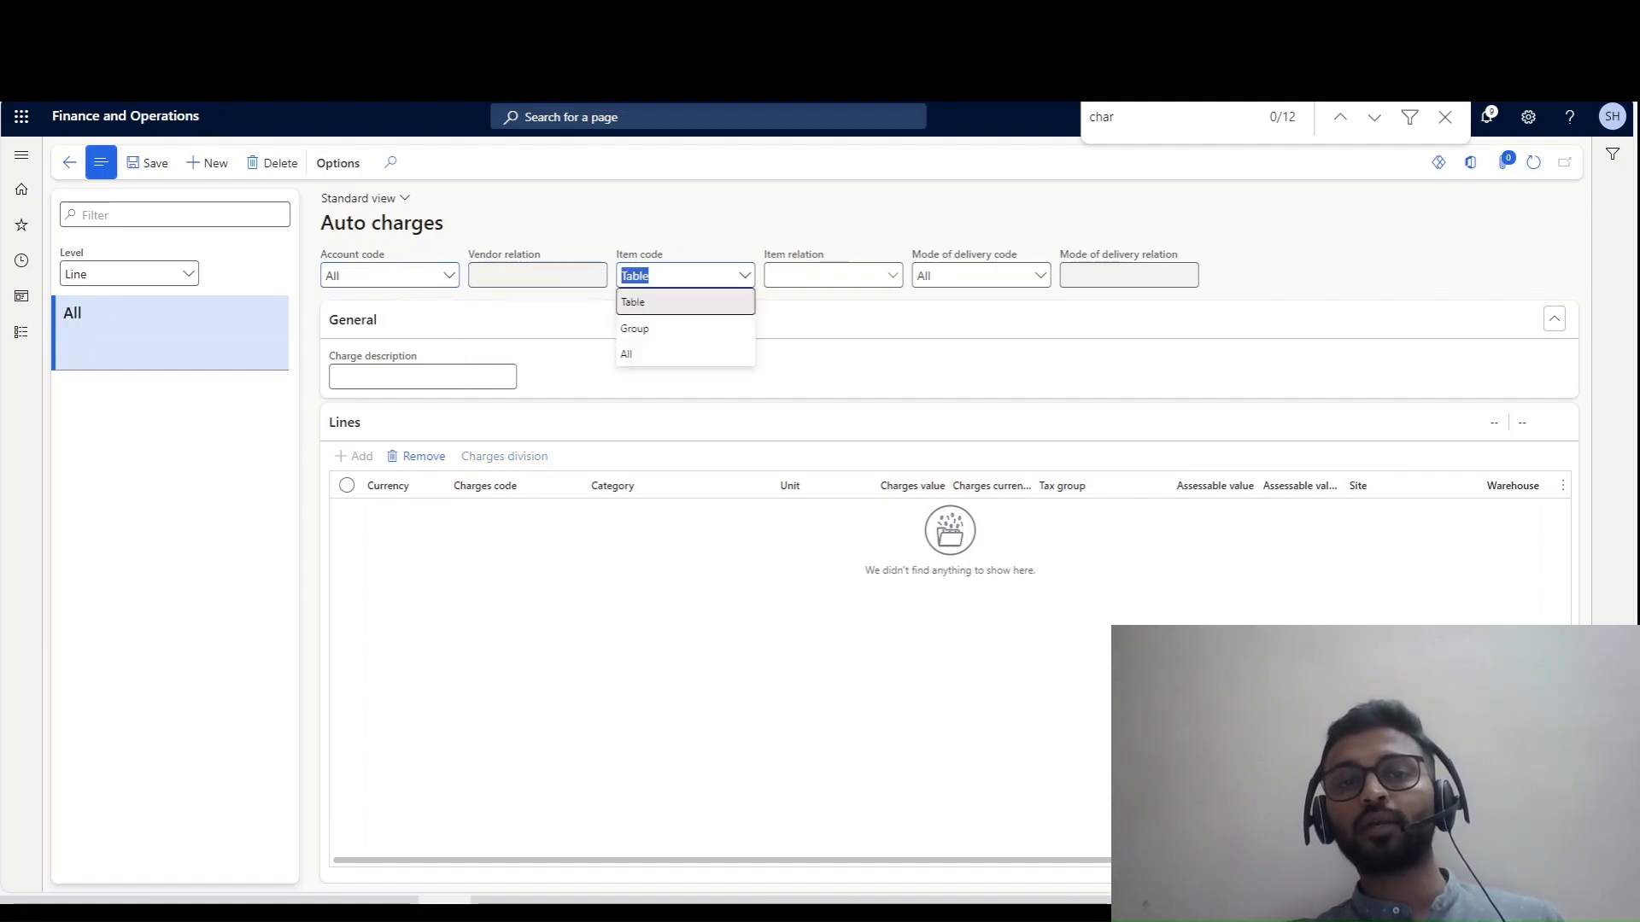
{"action": "left_click", "coordinate": [827, 275]}
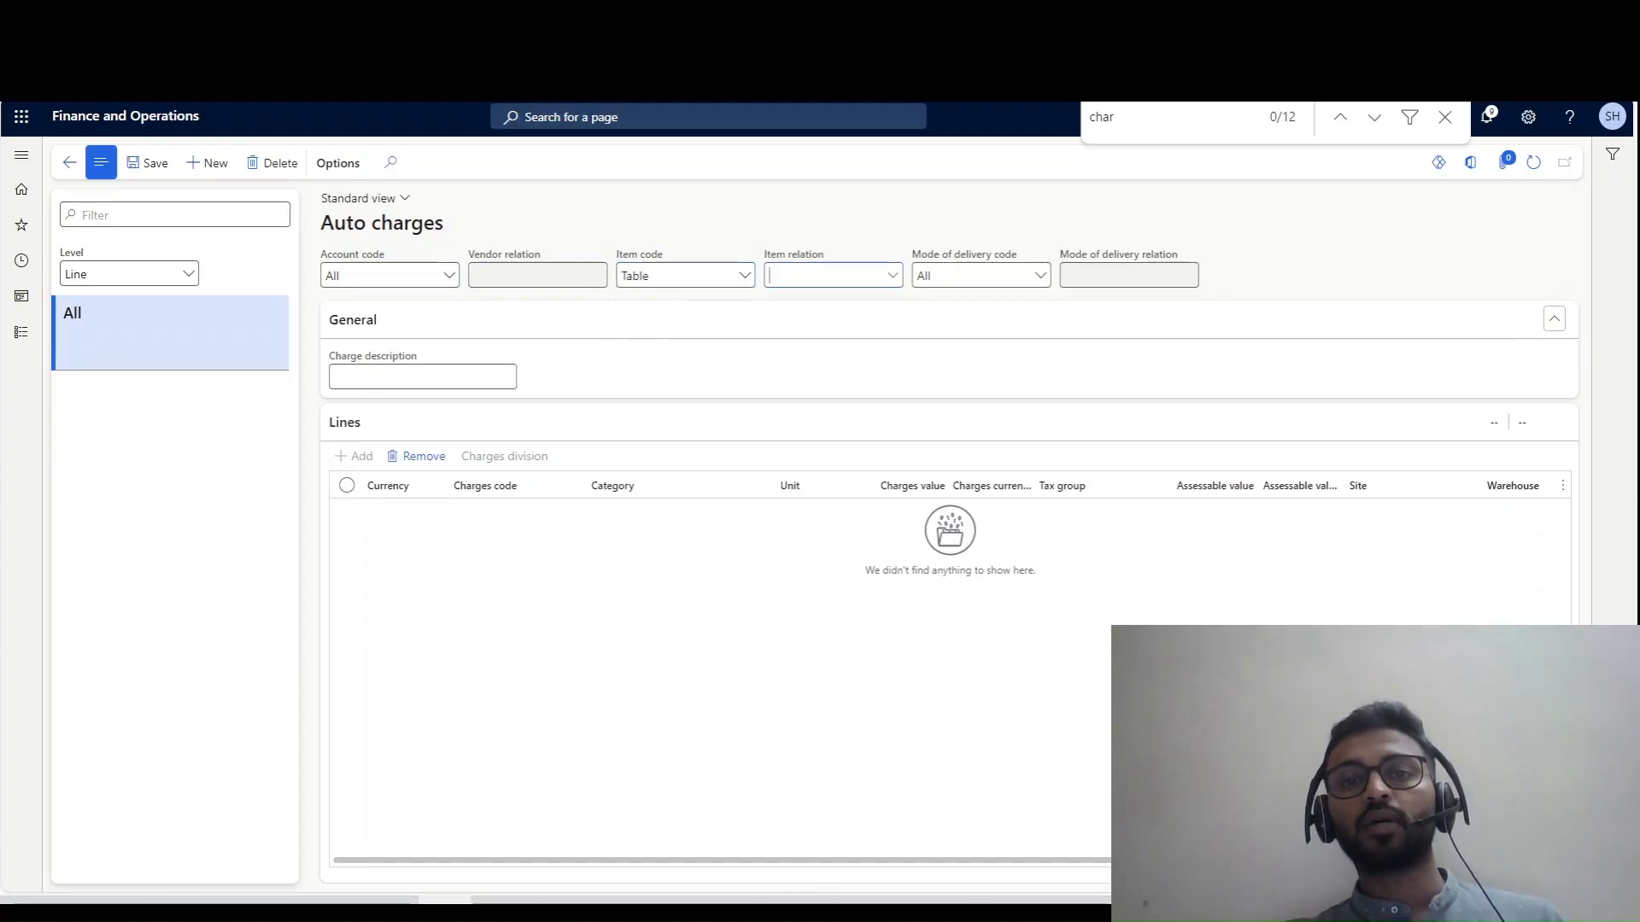
{"action": "key", "text": "alt+Tab"}
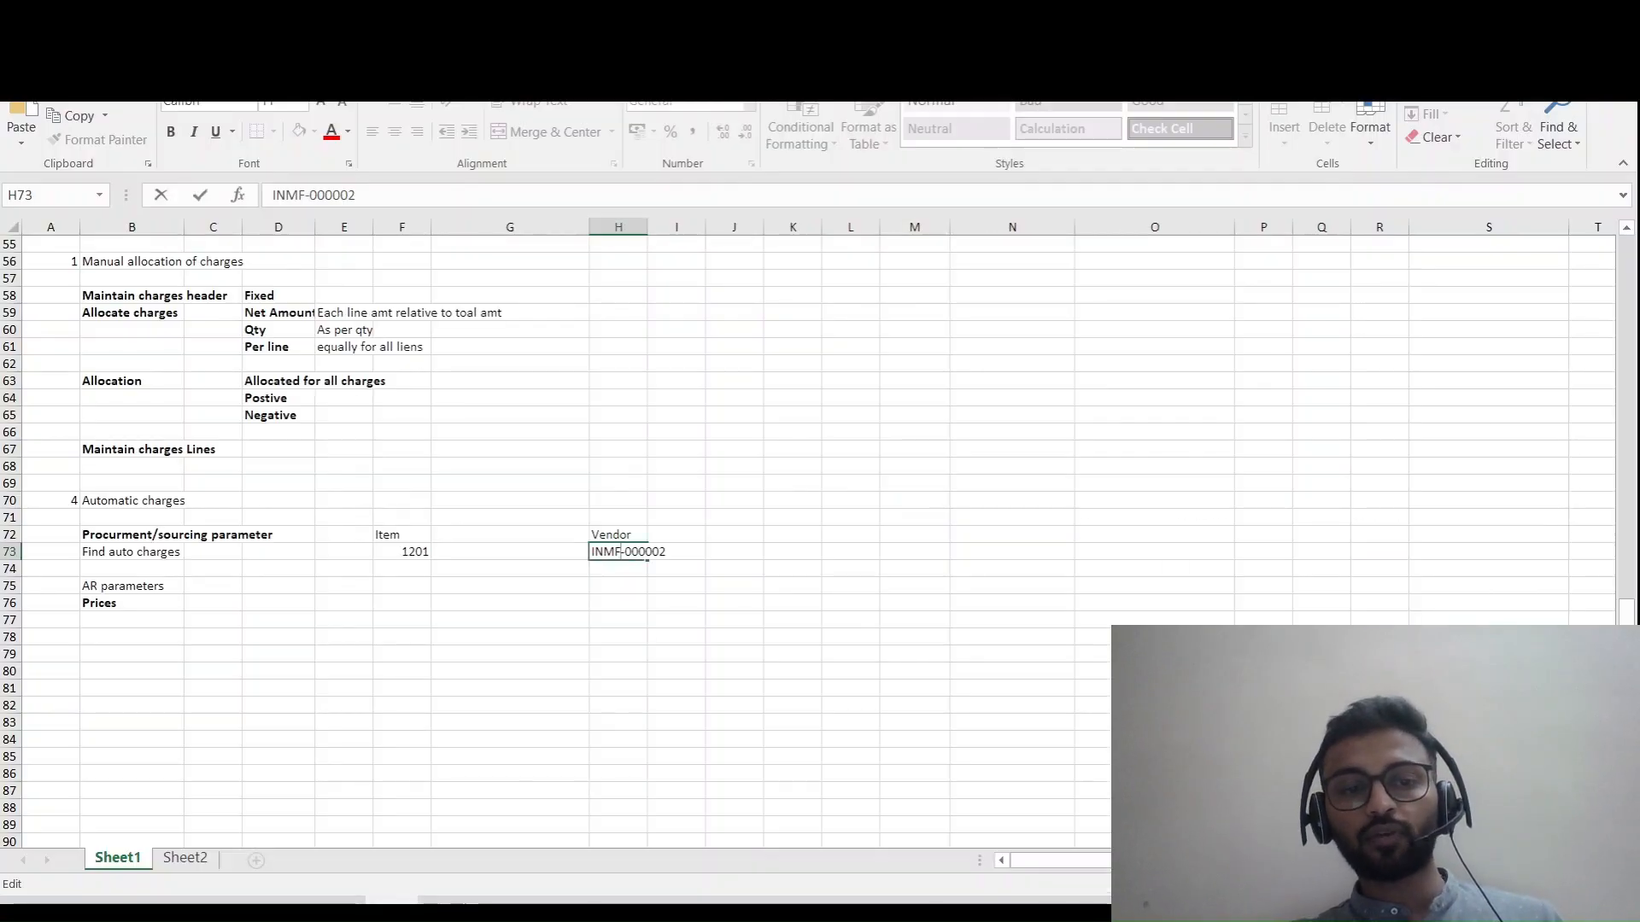
{"action": "left_click", "coordinate": [408, 552]}
{"action": "double_click", "coordinate": [407, 551]}
{"action": "double_click", "coordinate": [407, 552]}
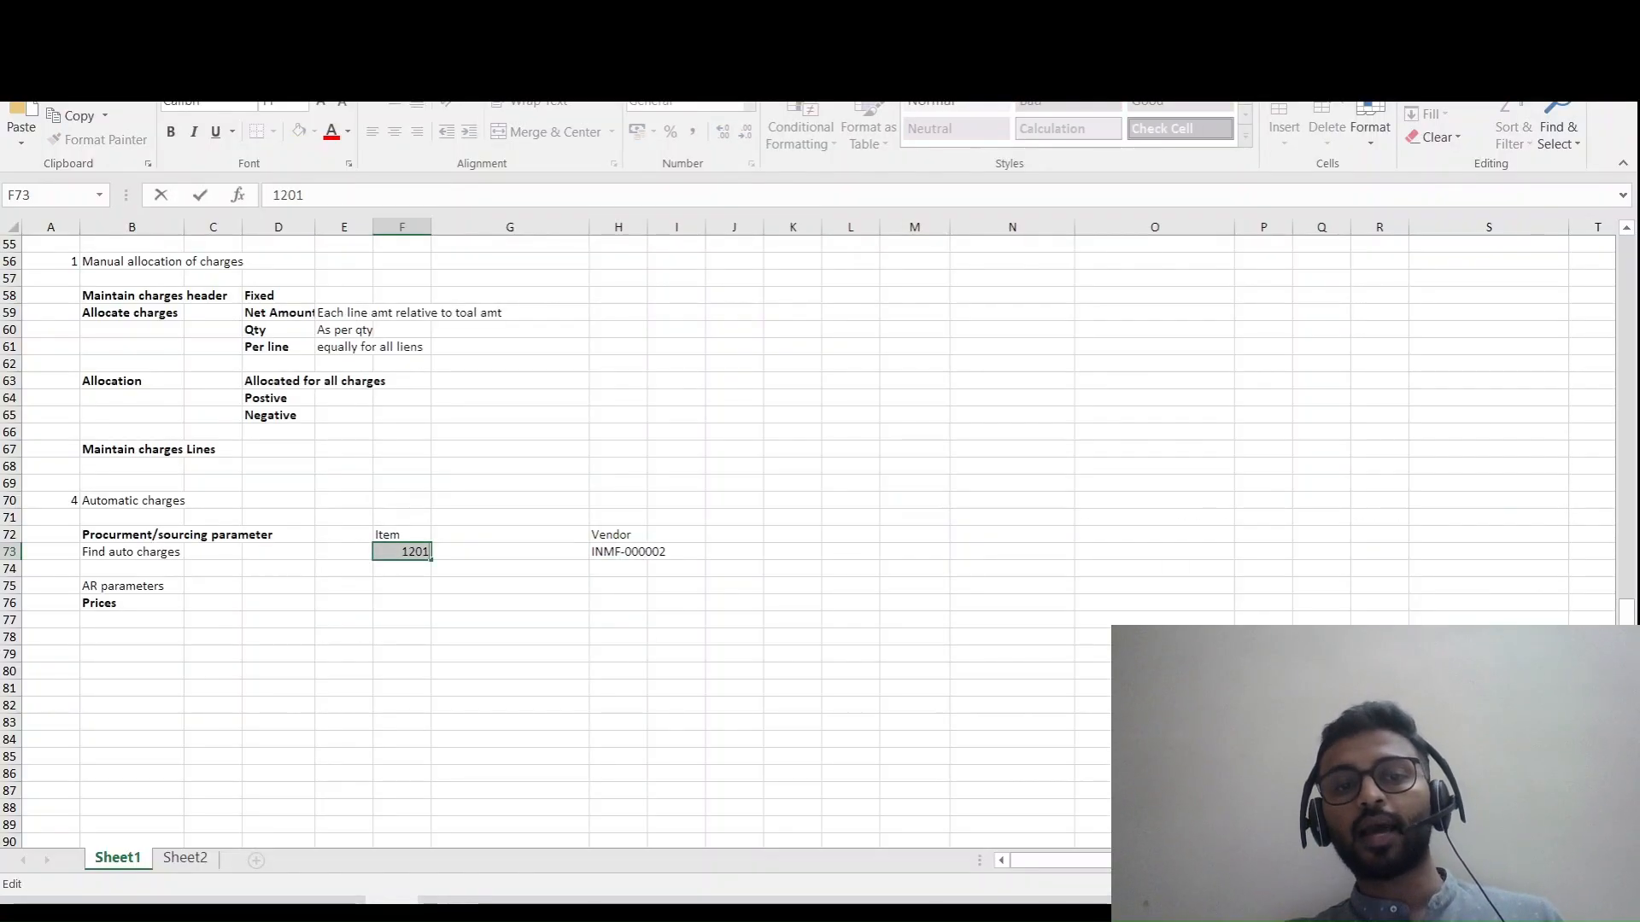
{"action": "key", "text": "alt+Tab"}
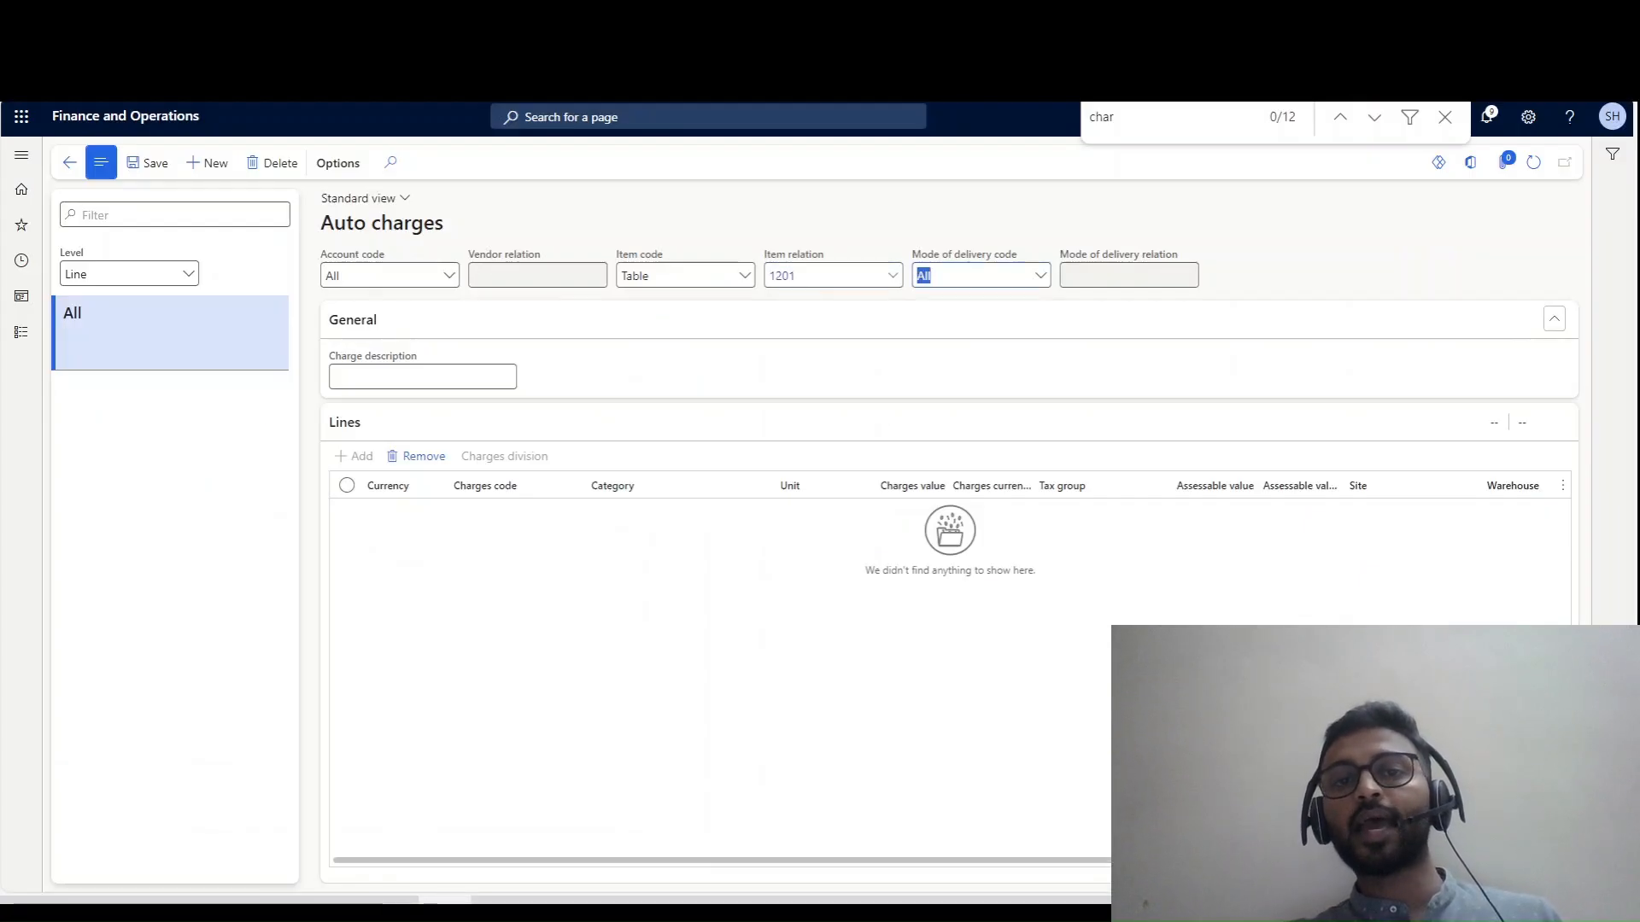
- Open the Accounts payable item charge groups in the other browser tab and return to Auto charges
{"action": "key", "text": "ctrl+Tab"}
{"action": "left_click", "coordinate": [21, 333]}
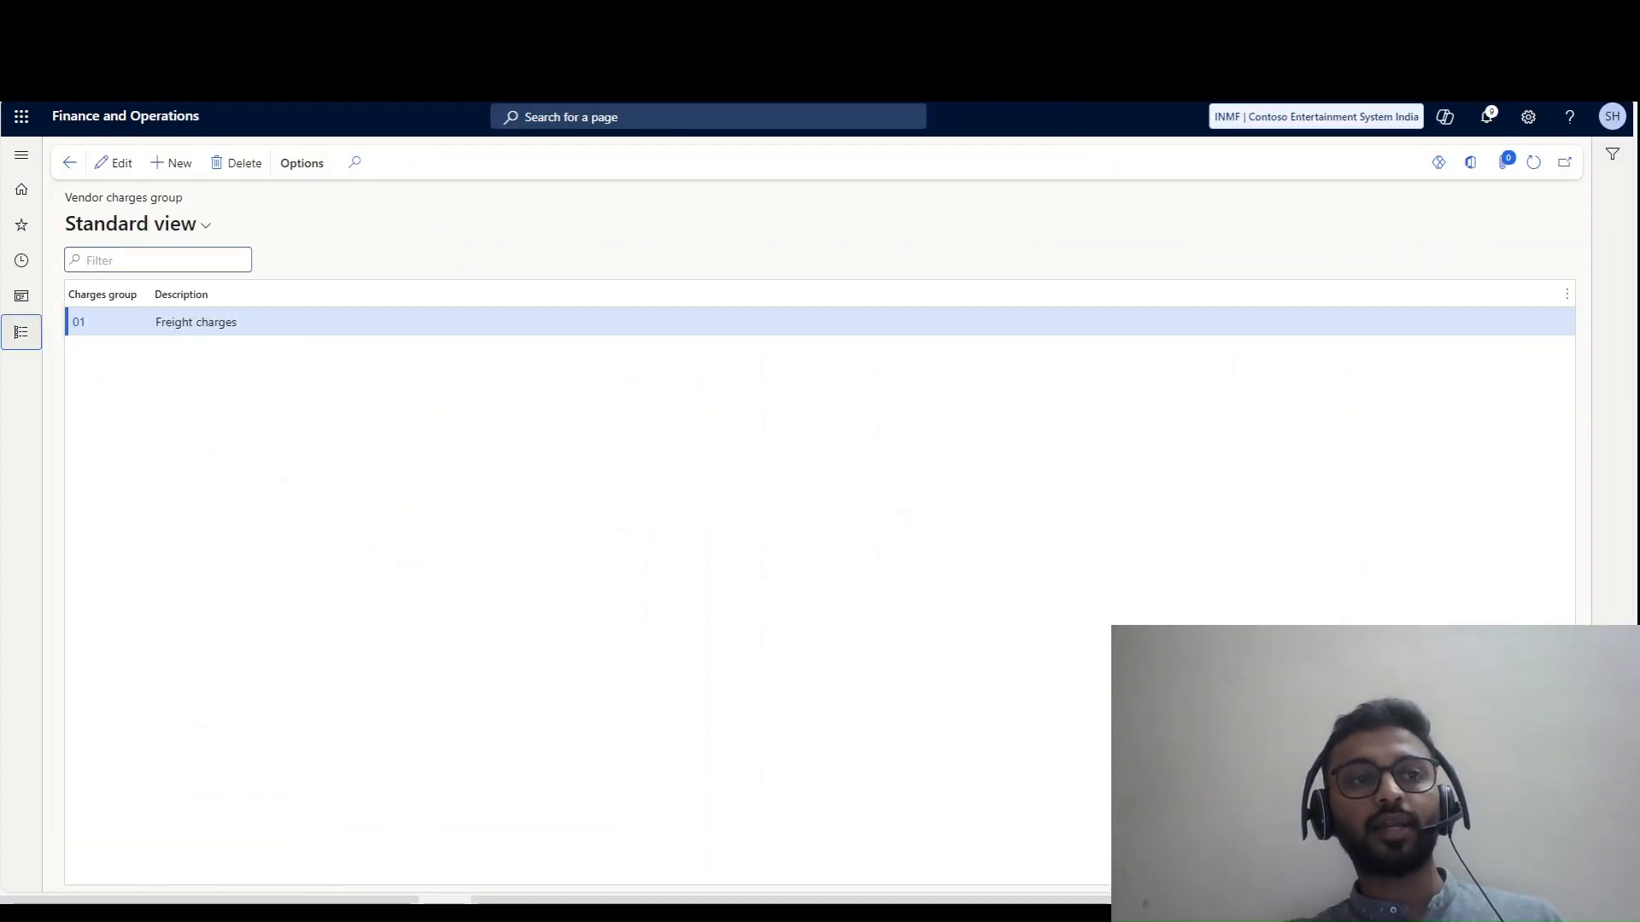
{"action": "left_click", "coordinate": [854, 292]}
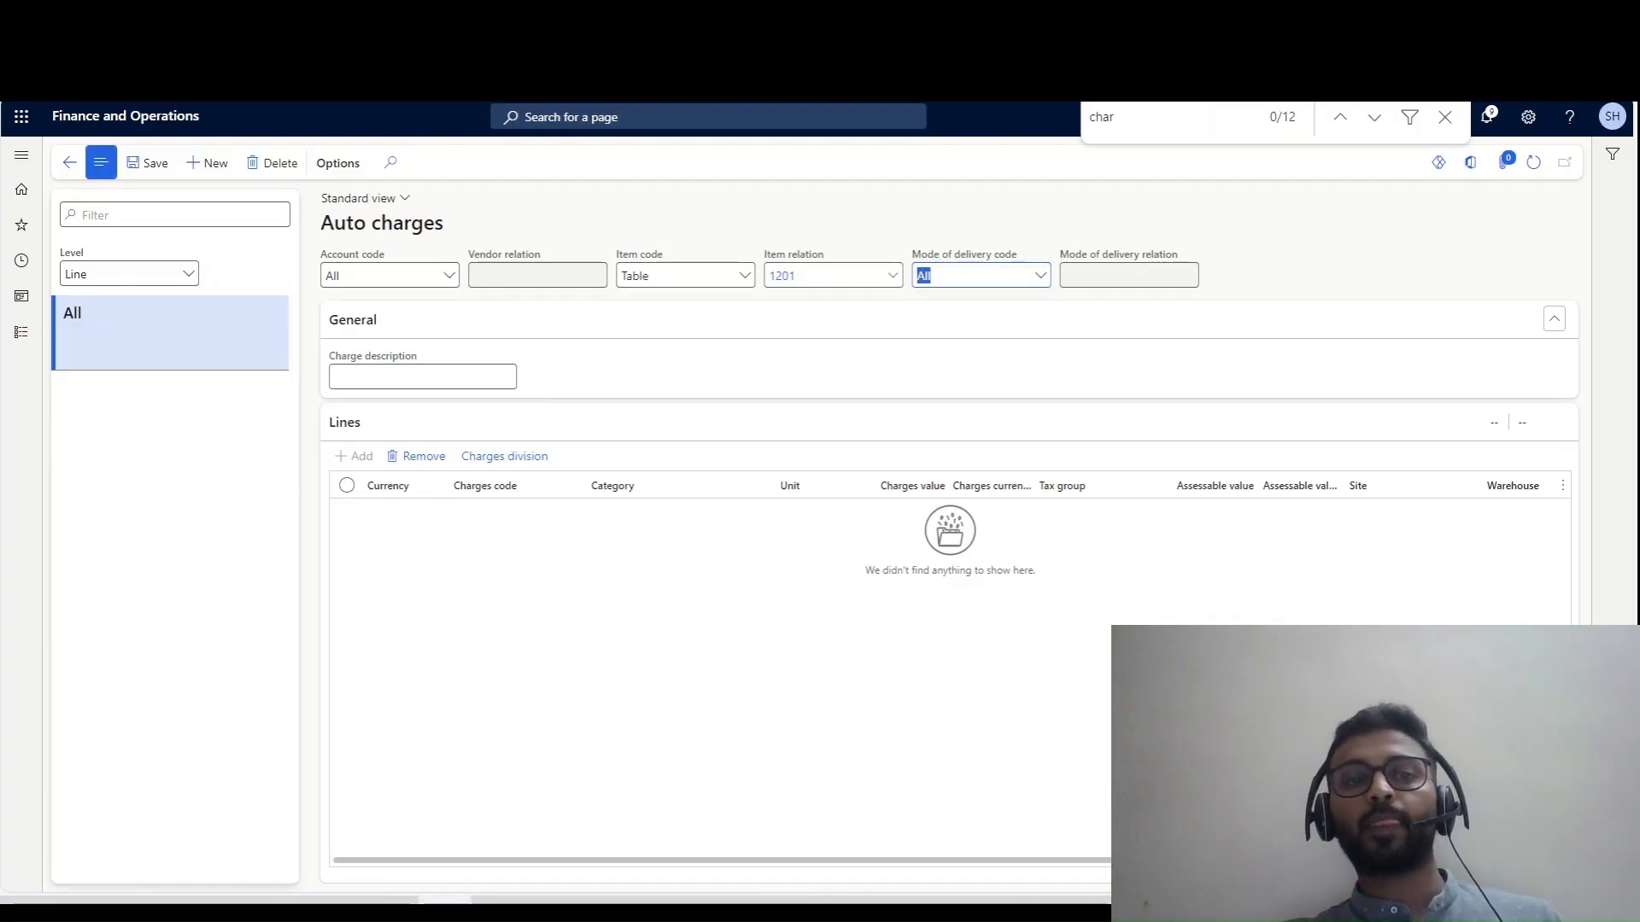
- Enter Freight charges as the charge description and save the line-level auto charge
{"action": "left_click", "coordinate": [422, 377]}
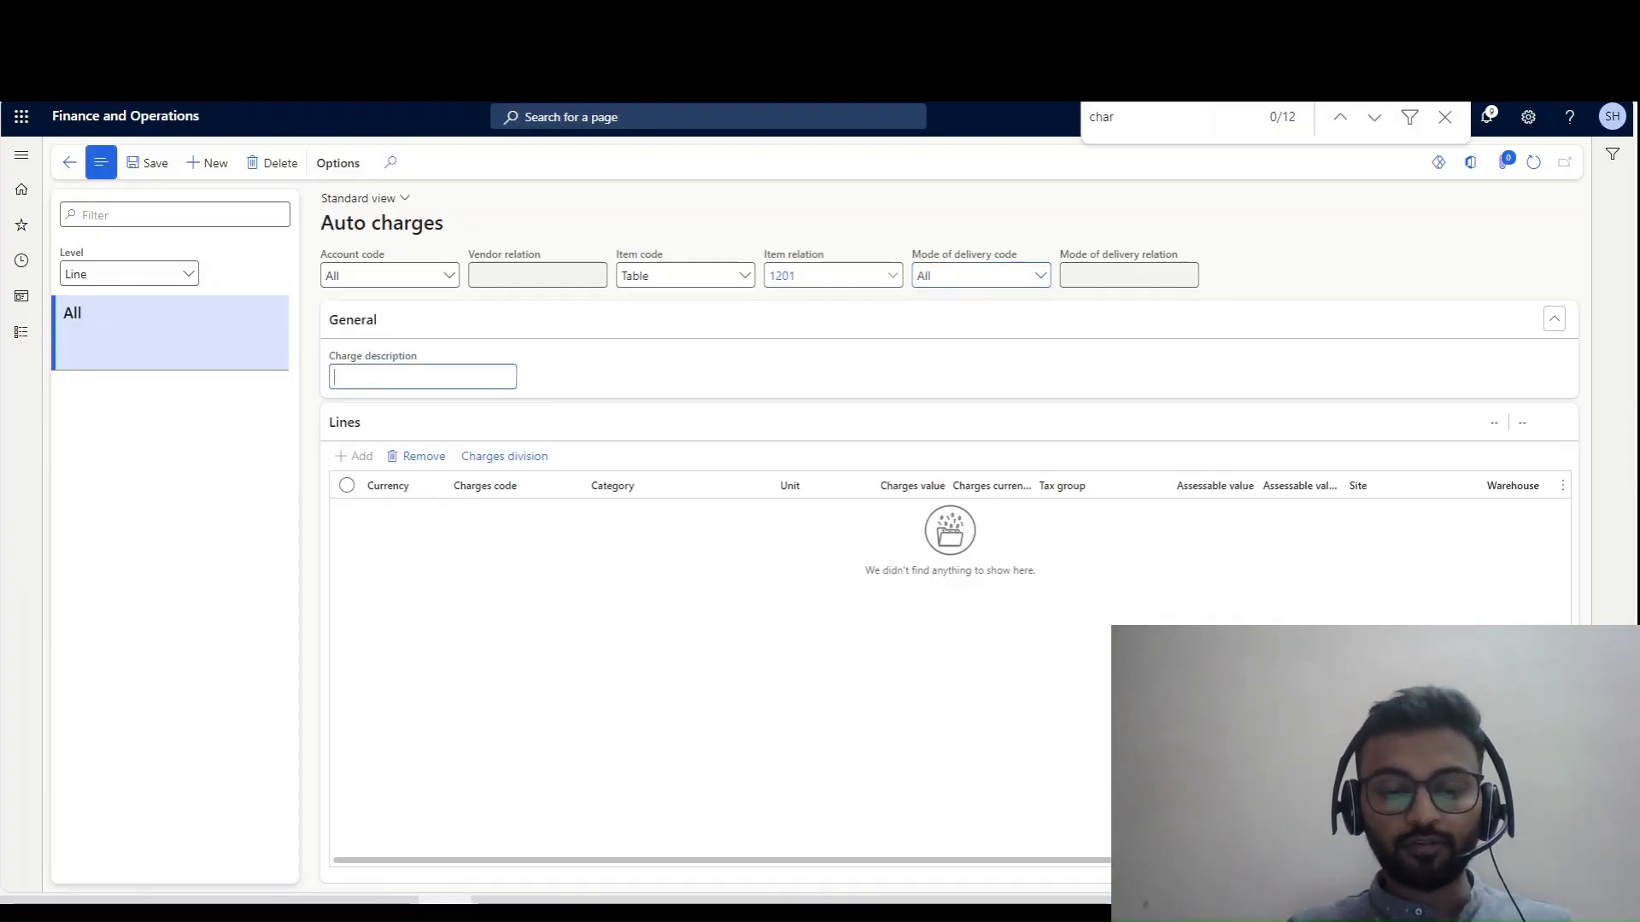
{"action": "type", "text": "Frei"}
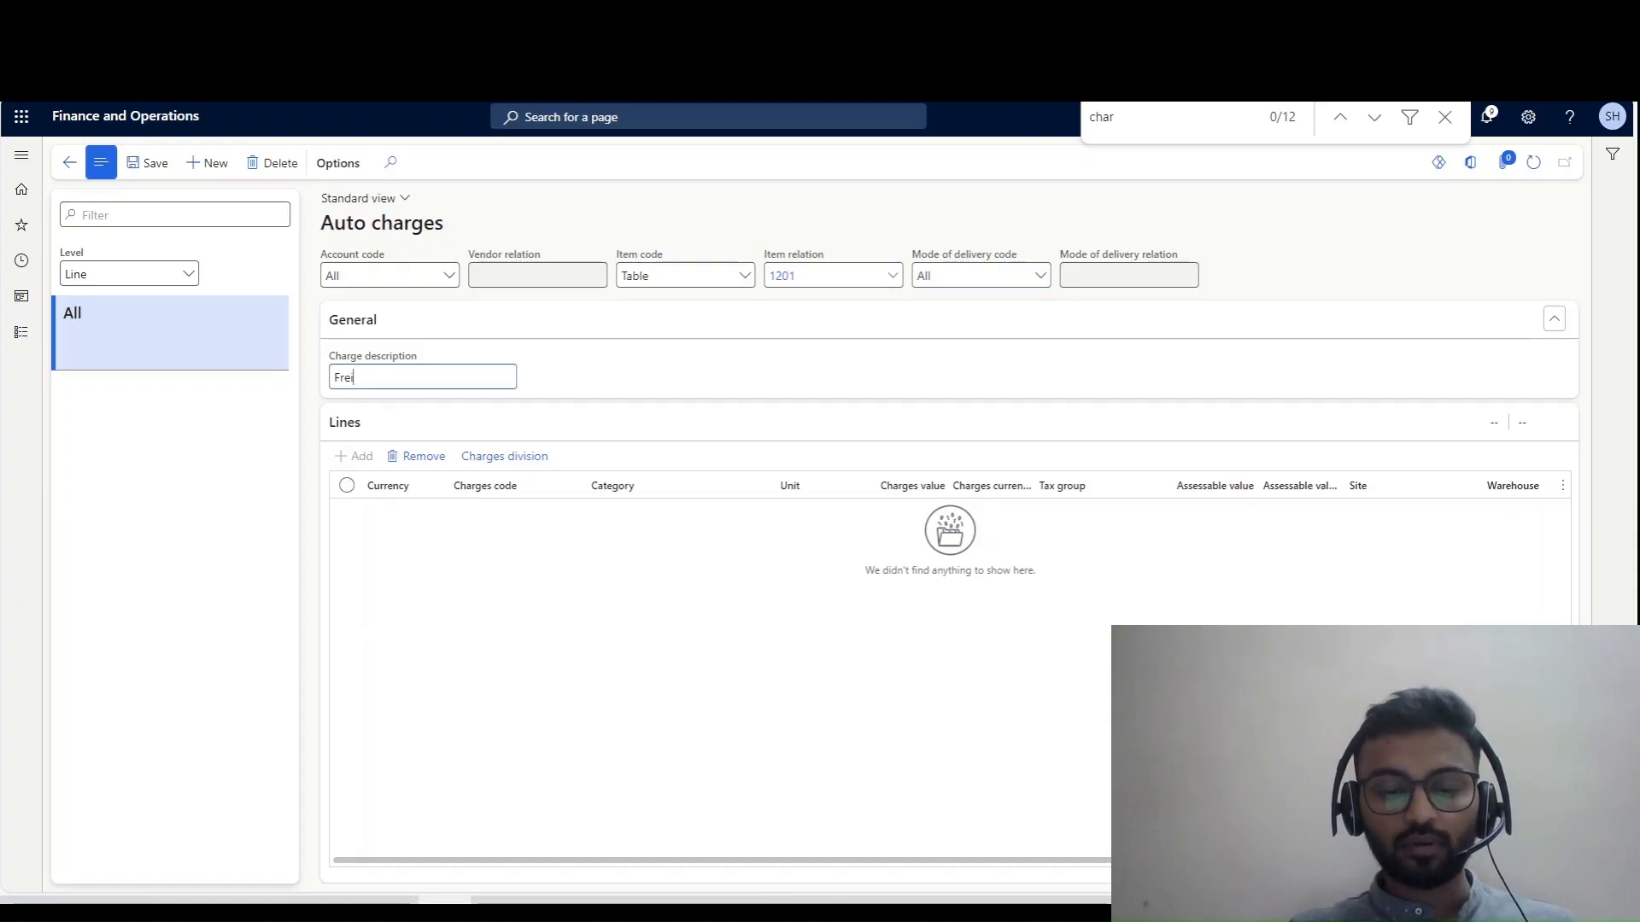
{"action": "type", "text": "ght charges"}
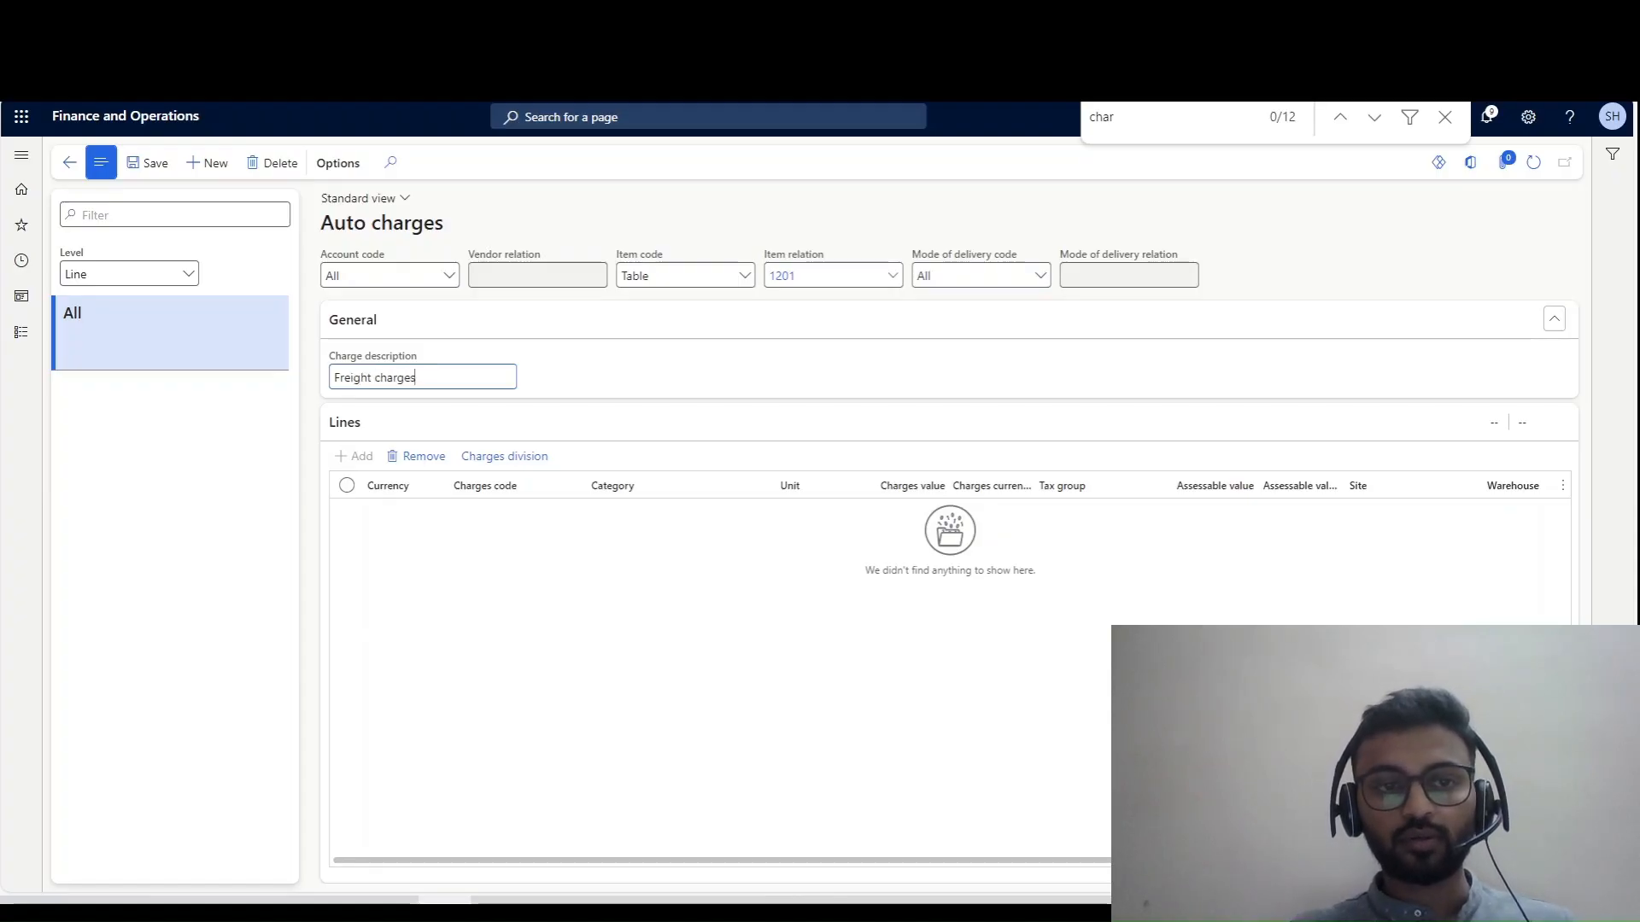
{"action": "key", "text": "Tab"}
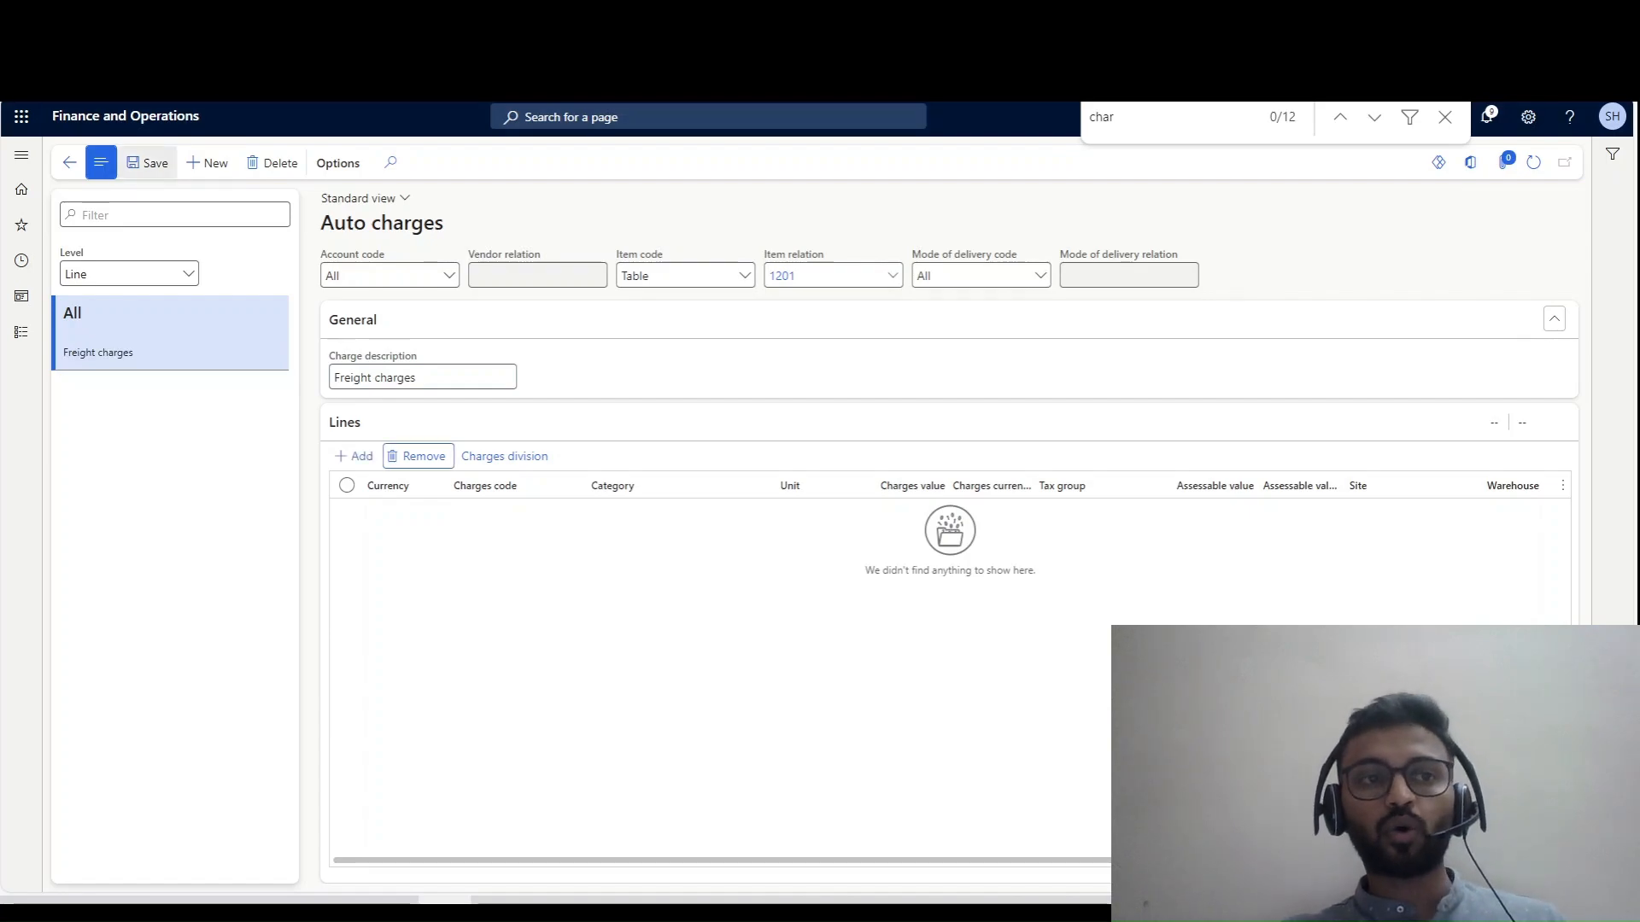
{"action": "left_click", "coordinate": [148, 163]}
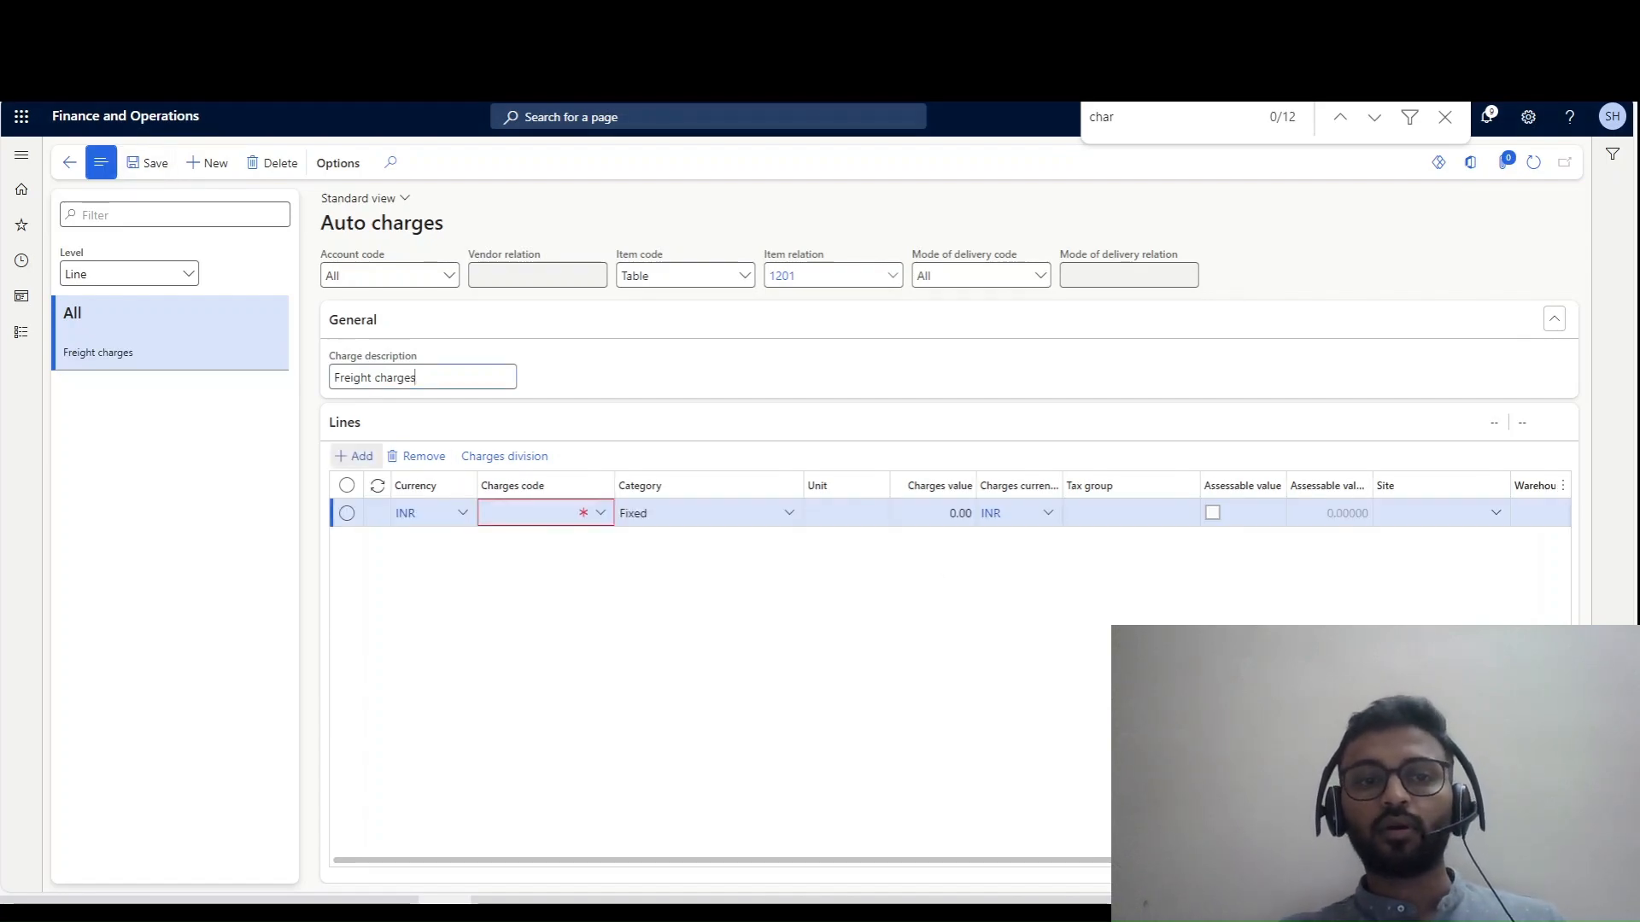
- Add a fixed INR charge line with charges code 01 (Freight) and a charges value of 150
{"action": "left_click", "coordinate": [531, 513]}
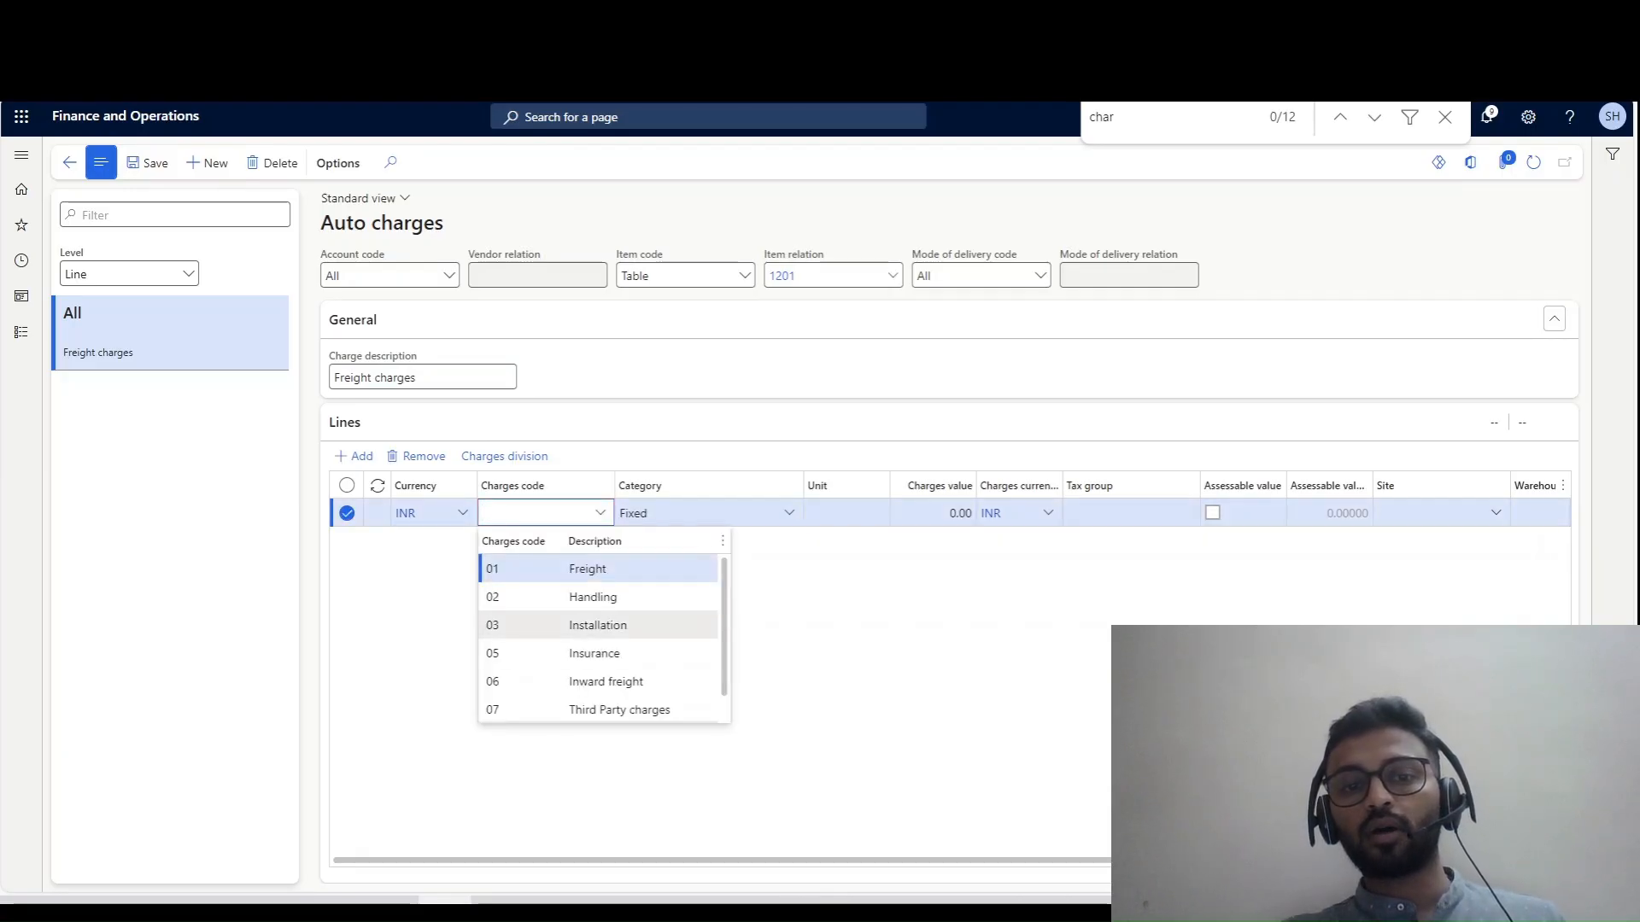
{"action": "key", "text": "Return"}
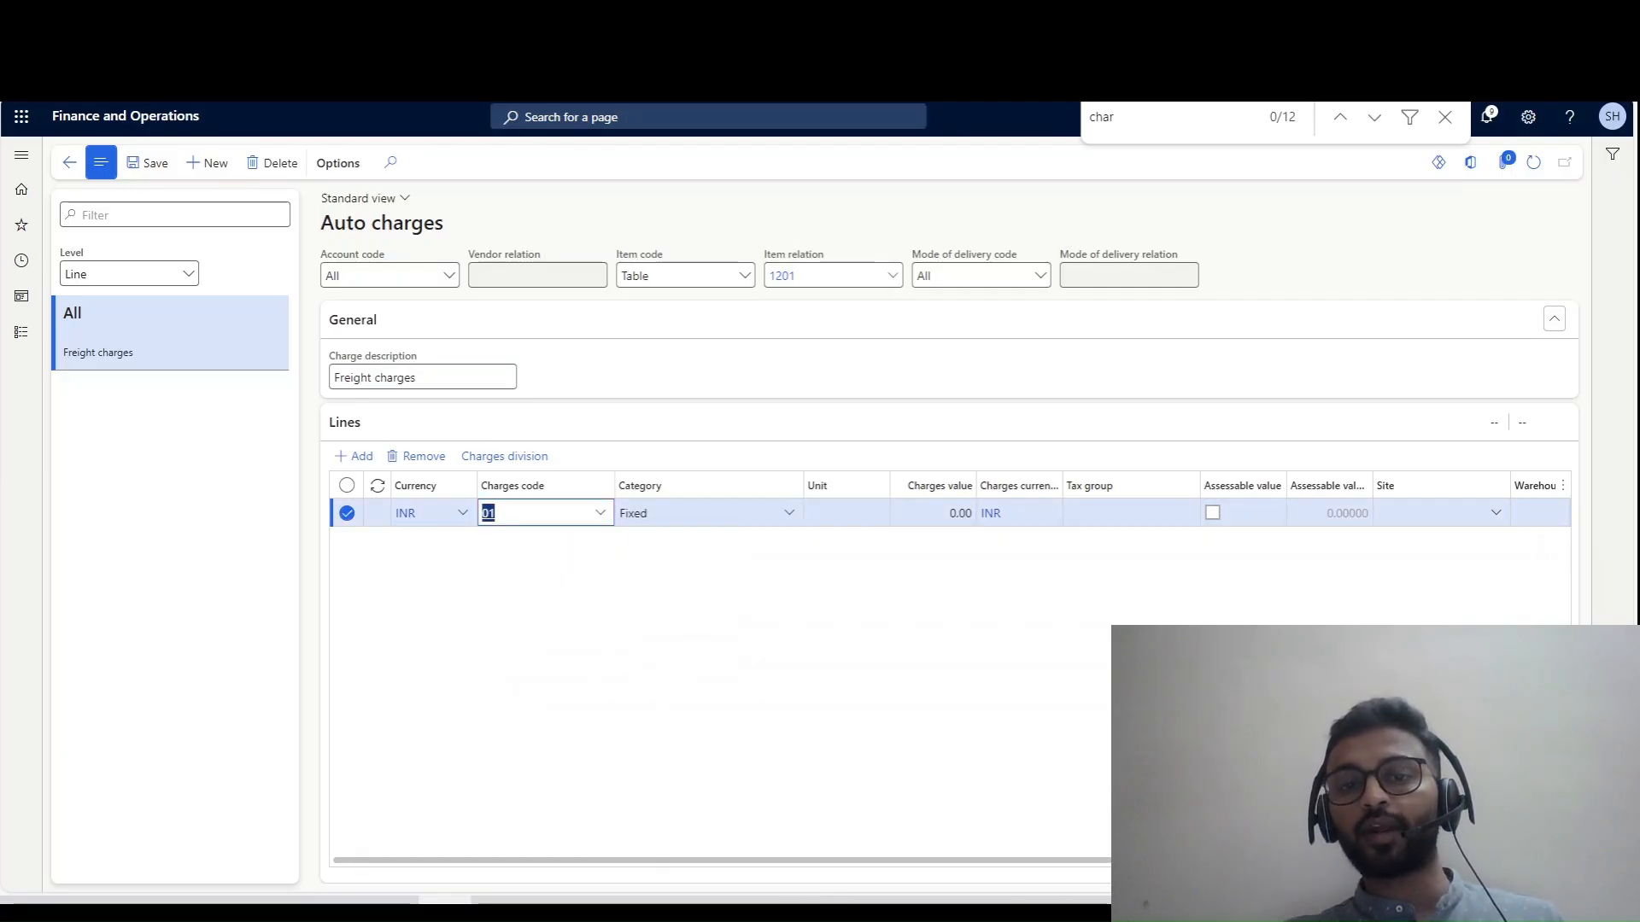
{"action": "key", "text": "Tab"}
{"action": "key", "text": "Tab"}
{"action": "key", "text": "Tab"}
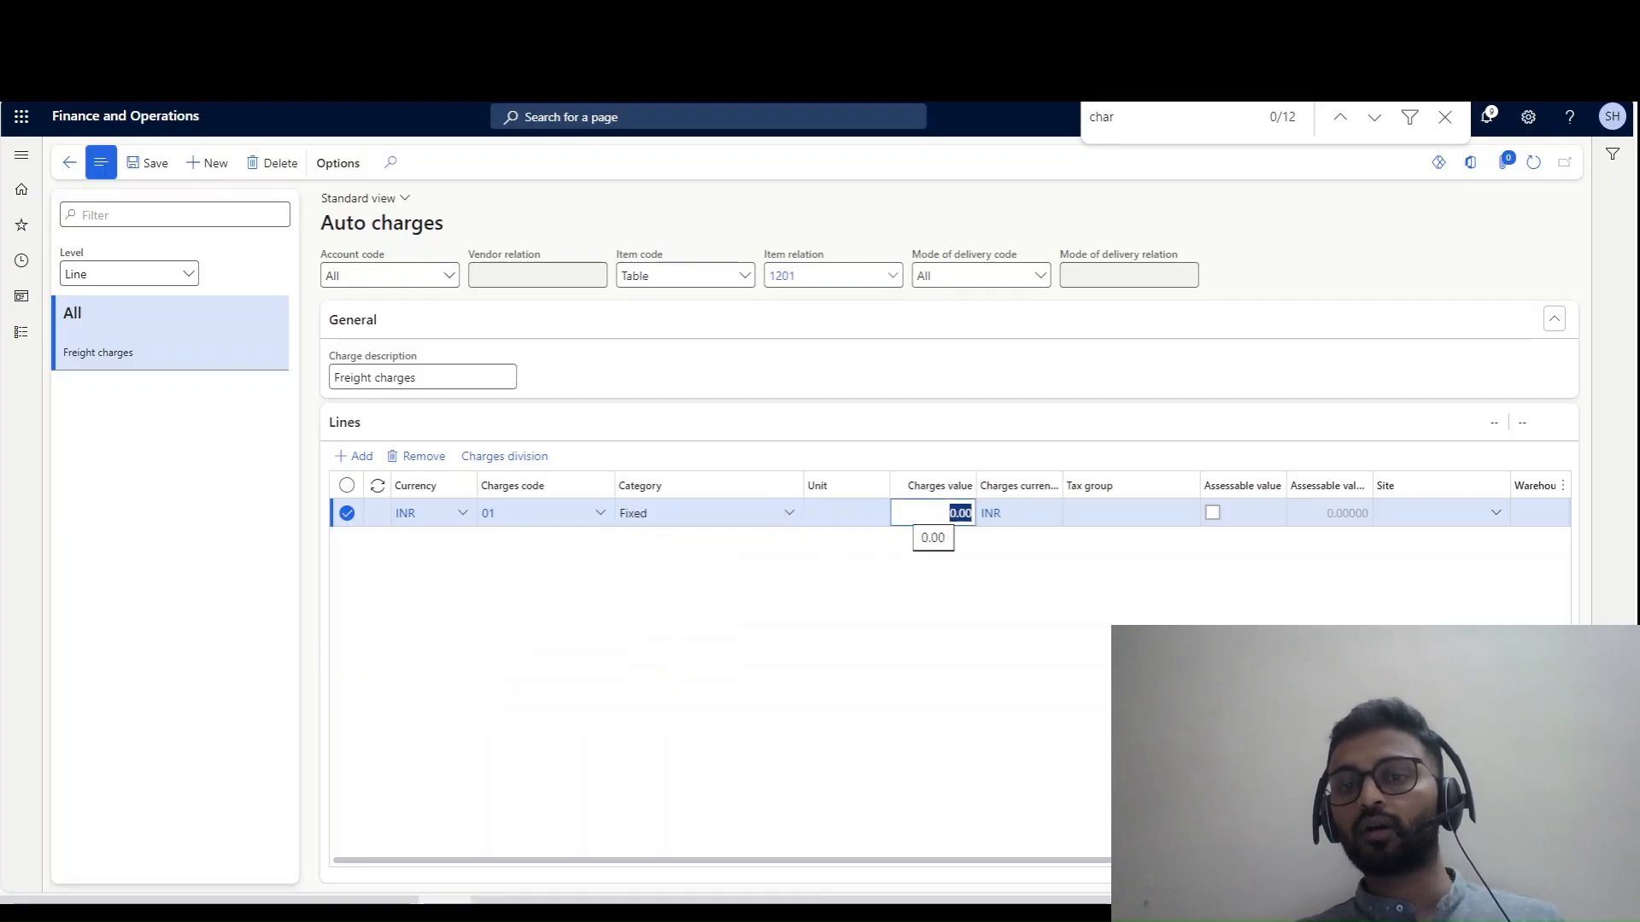
{"action": "type", "text": "150"}
- Save the auto charge and enable Assessable value on its freight line
{"action": "key", "text": "Tab"}
{"action": "key", "text": "Tab"}
{"action": "key", "text": "Tab"}
{"action": "key", "text": "Tab"}
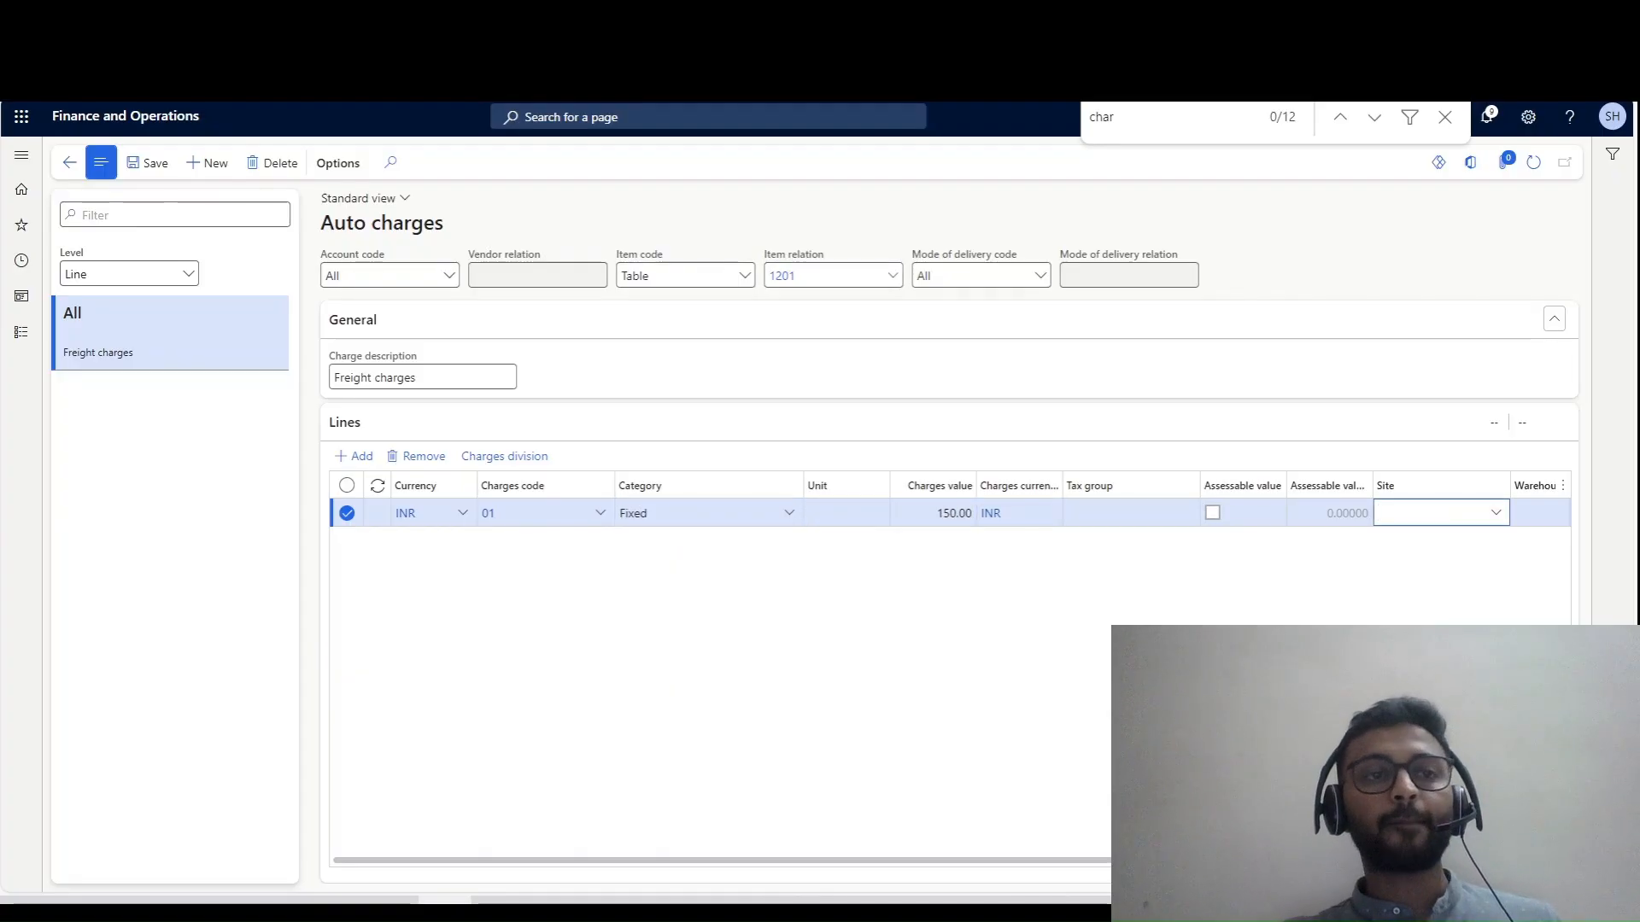
{"action": "left_click", "coordinate": [148, 163]}
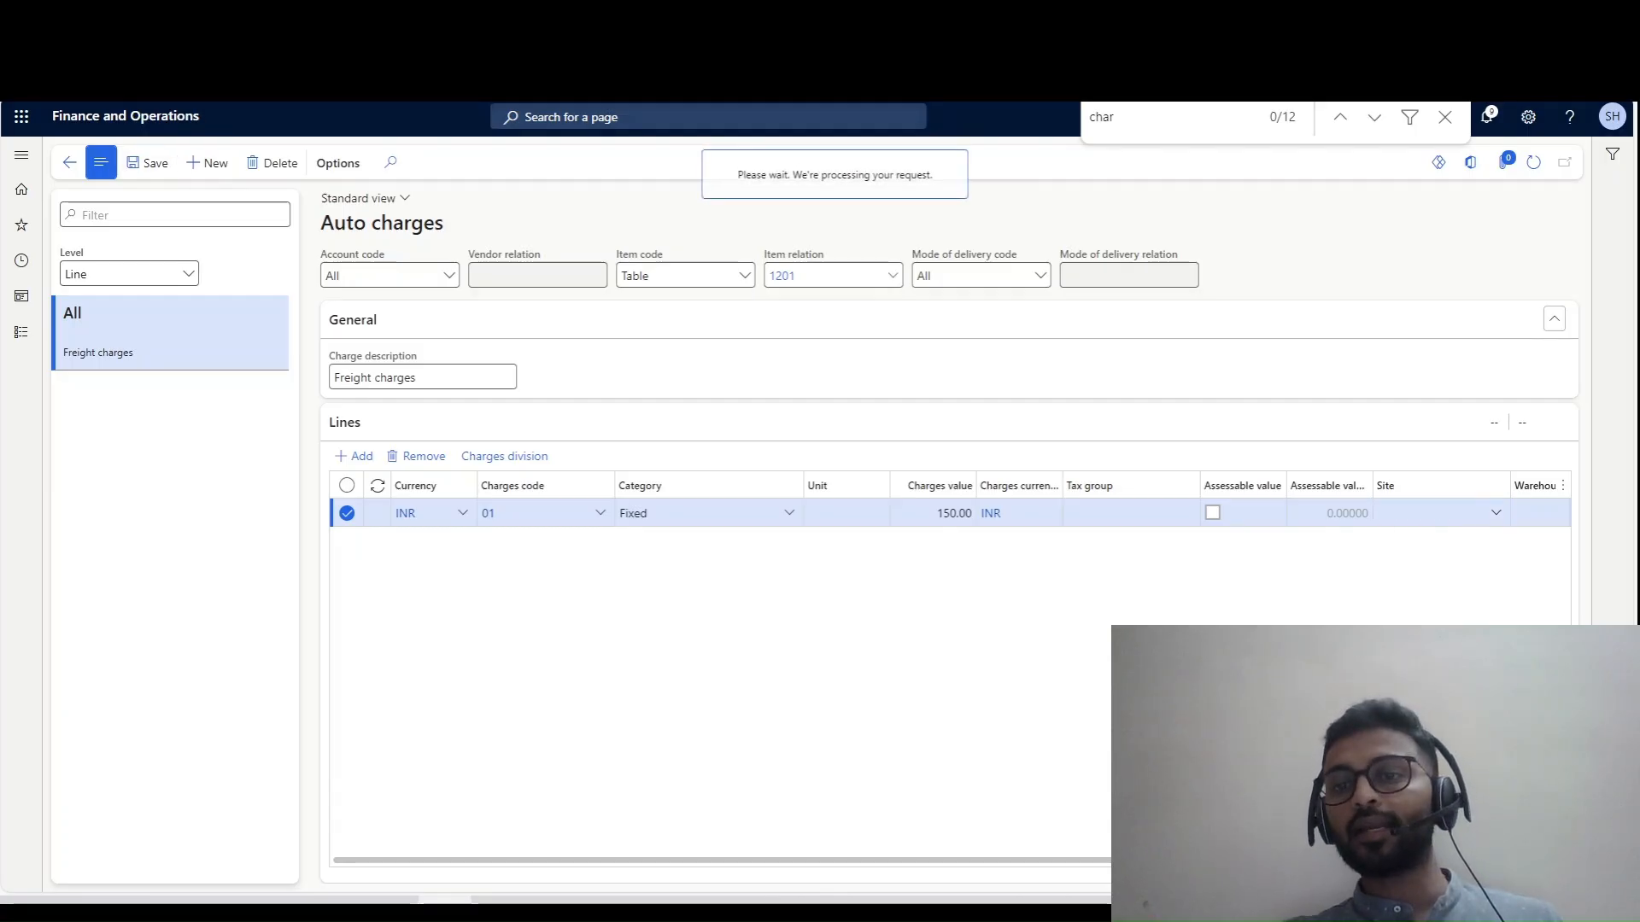
{"action": "left_click", "coordinate": [1213, 513]}
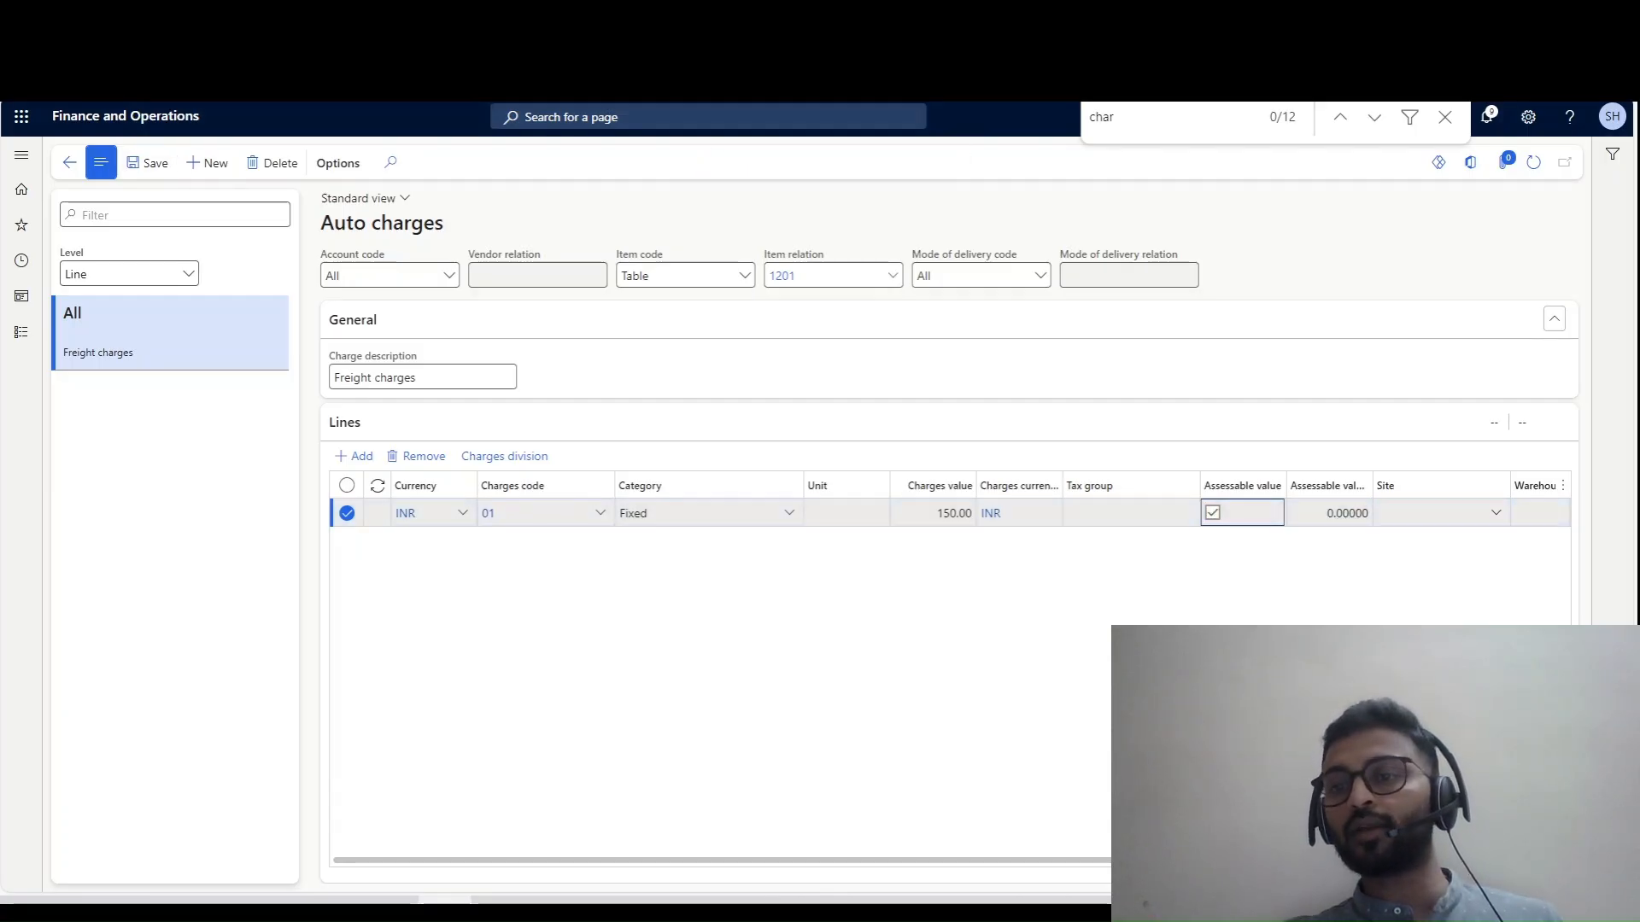
{"action": "left_click", "coordinate": [1084, 598]}
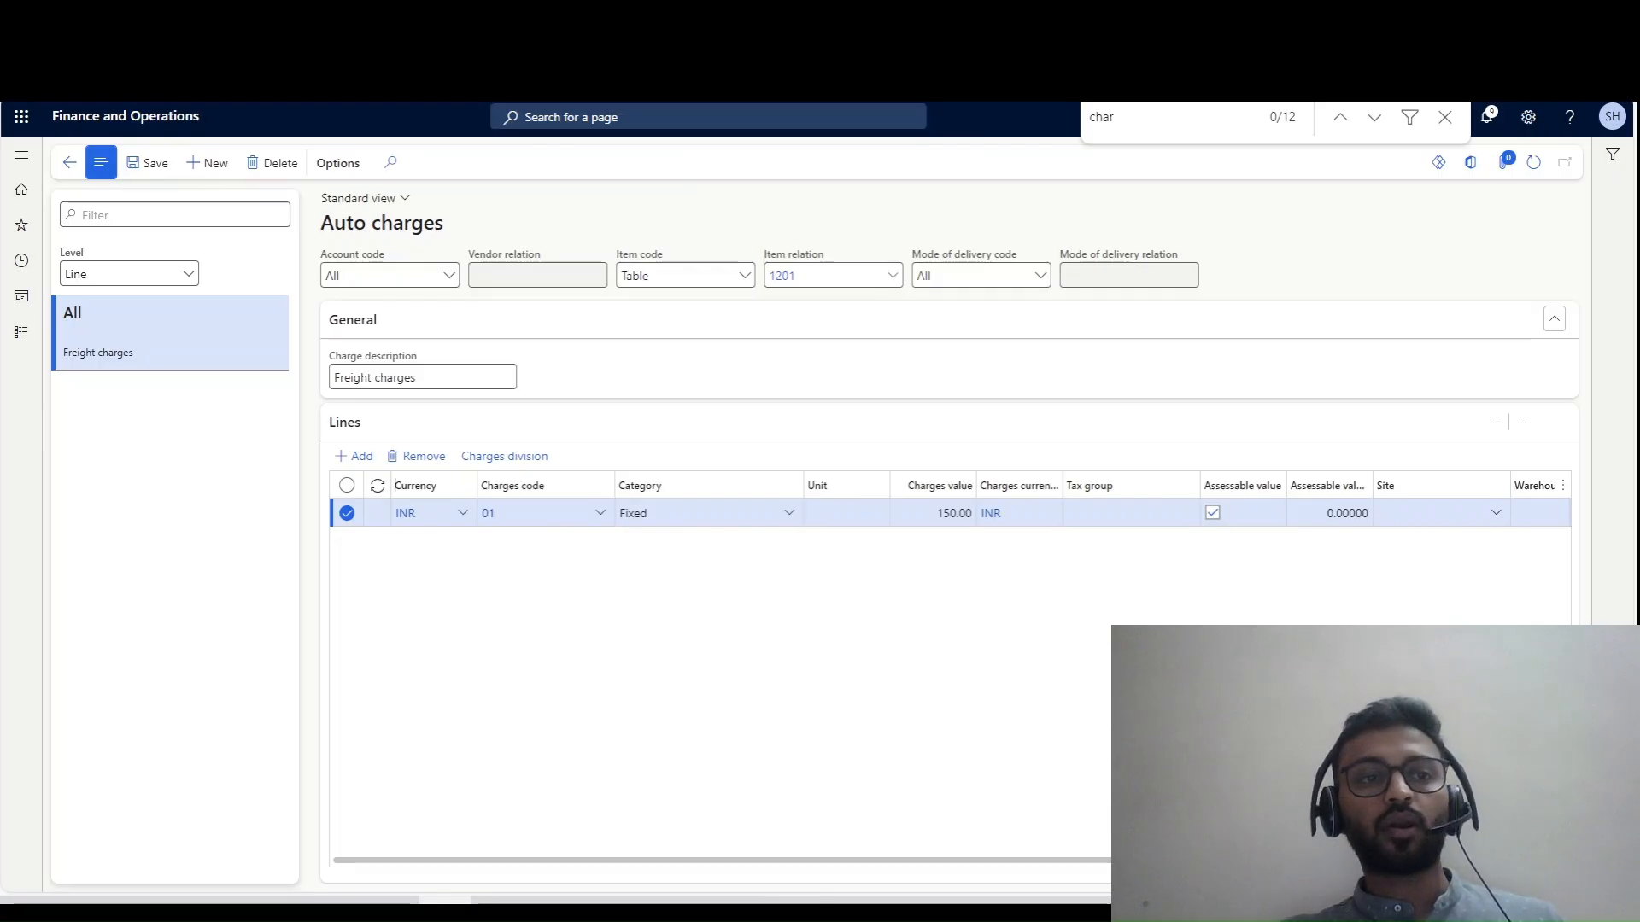
- Switch the auto charges to the Header level, and open the All purchase orders list in the other browser tab
{"action": "left_click", "coordinate": [130, 274]}
{"action": "left_click", "coordinate": [128, 300]}
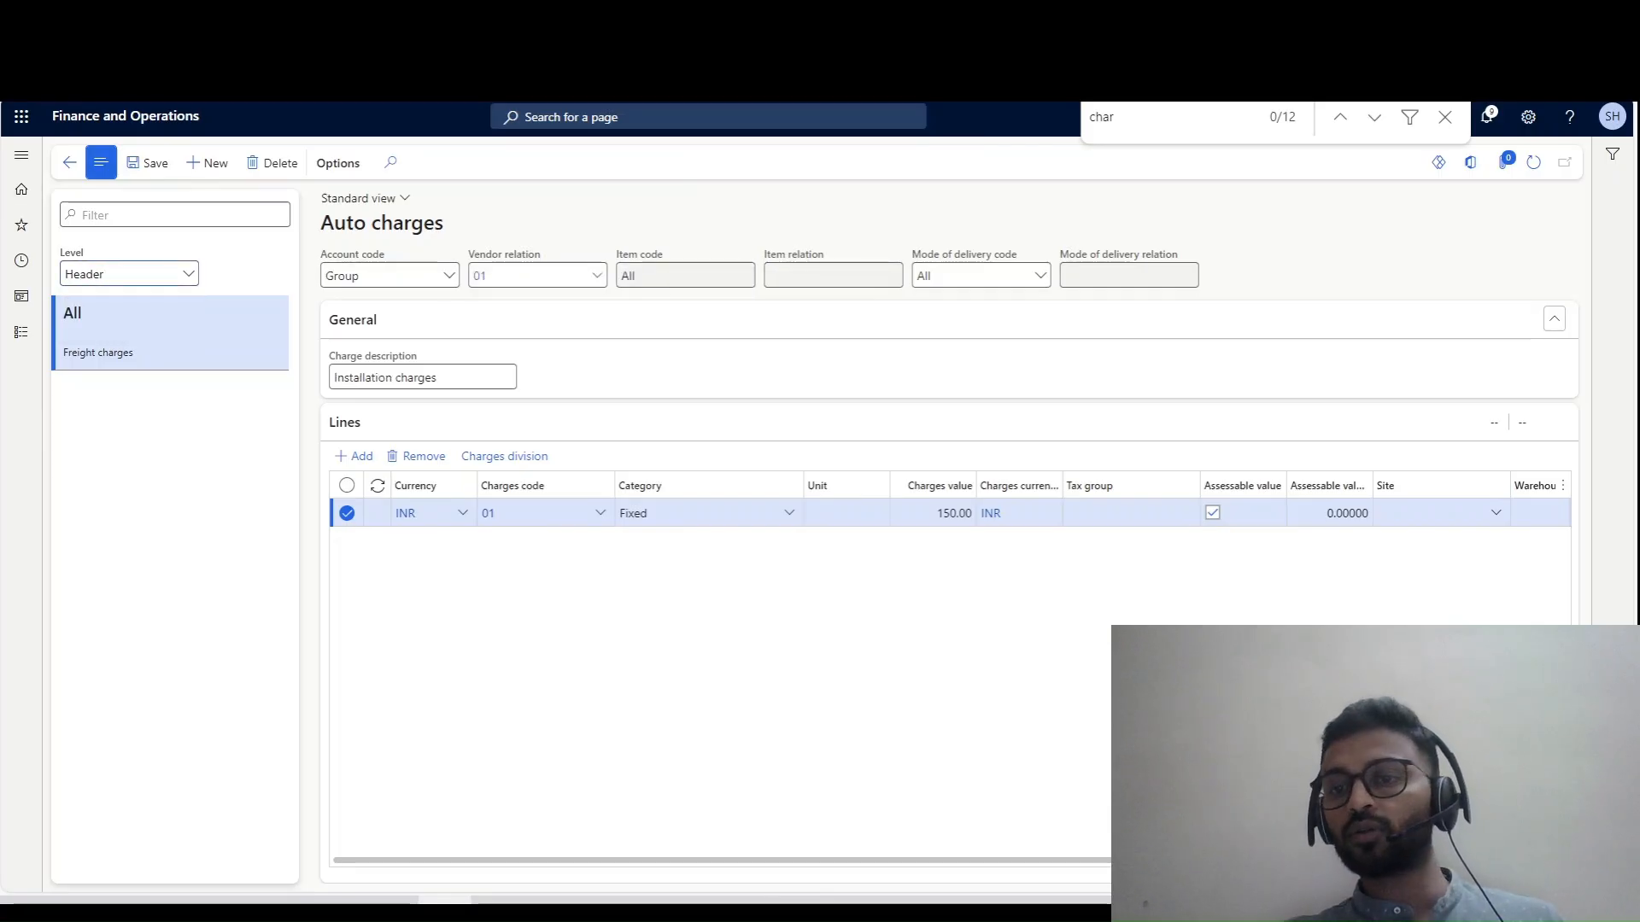
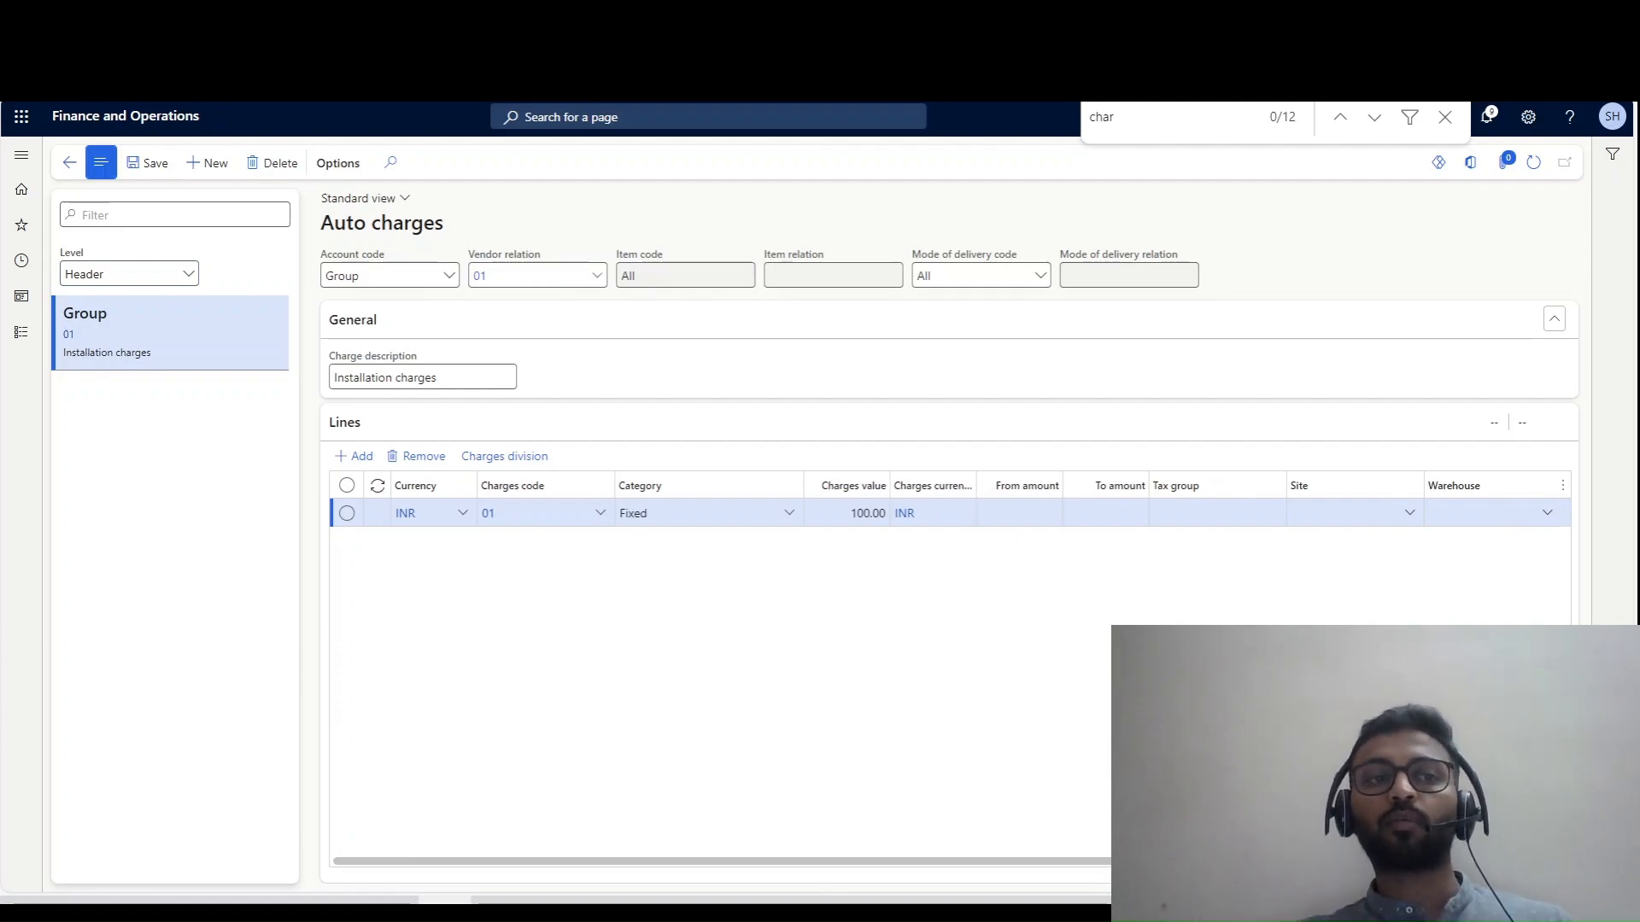
{"action": "key", "text": "ctrl+Tab"}
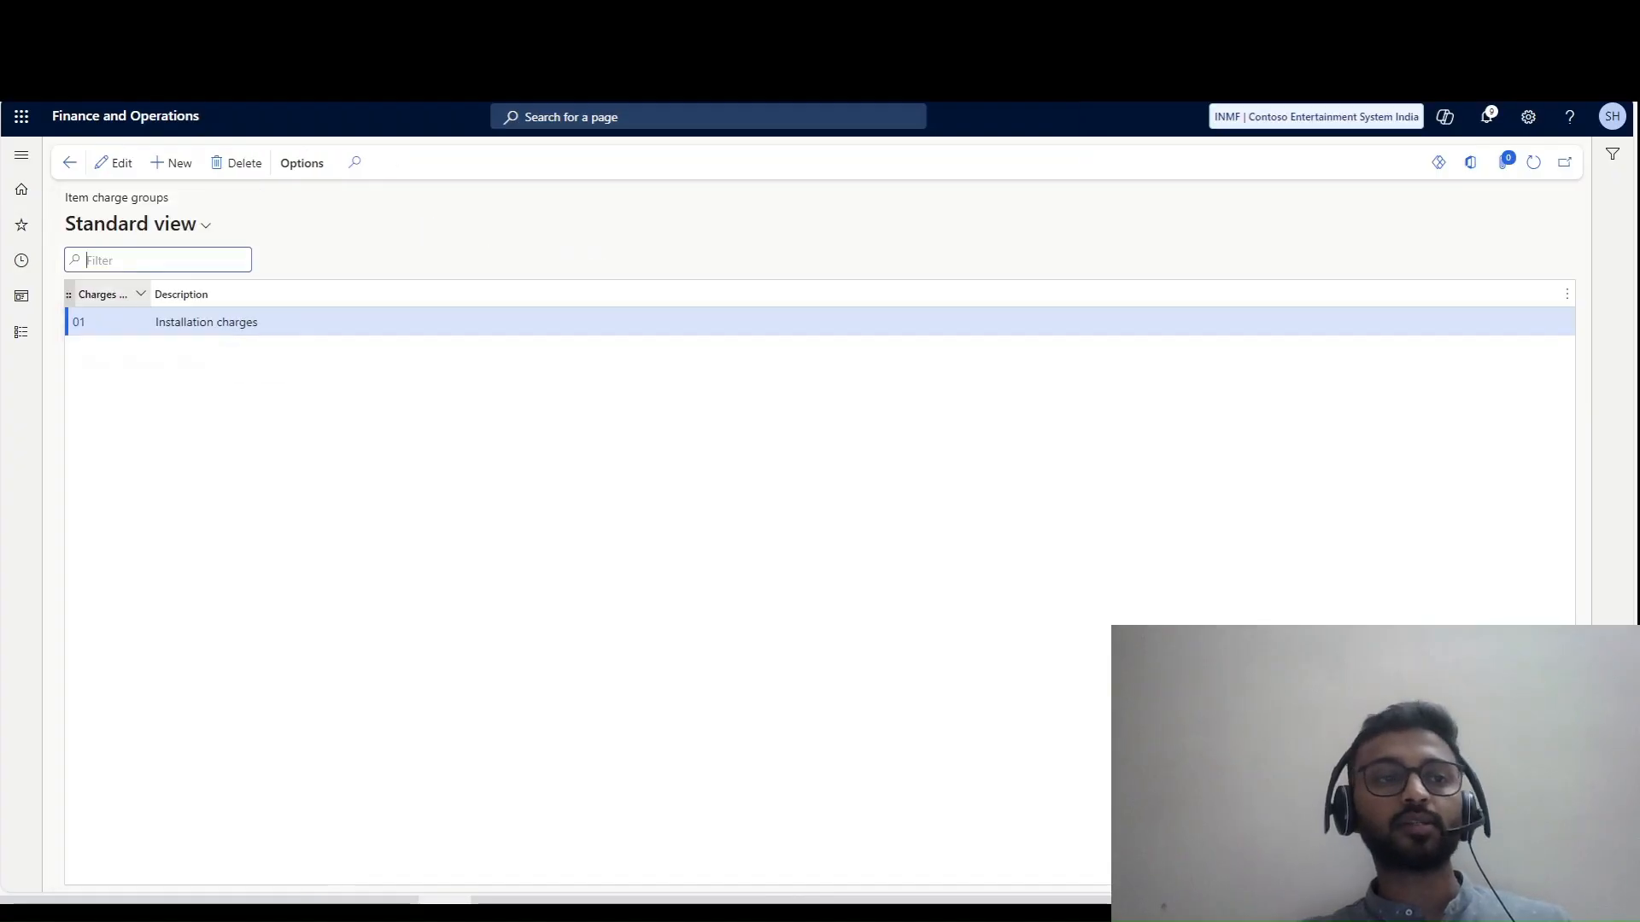
{"action": "left_click", "coordinate": [22, 332]}
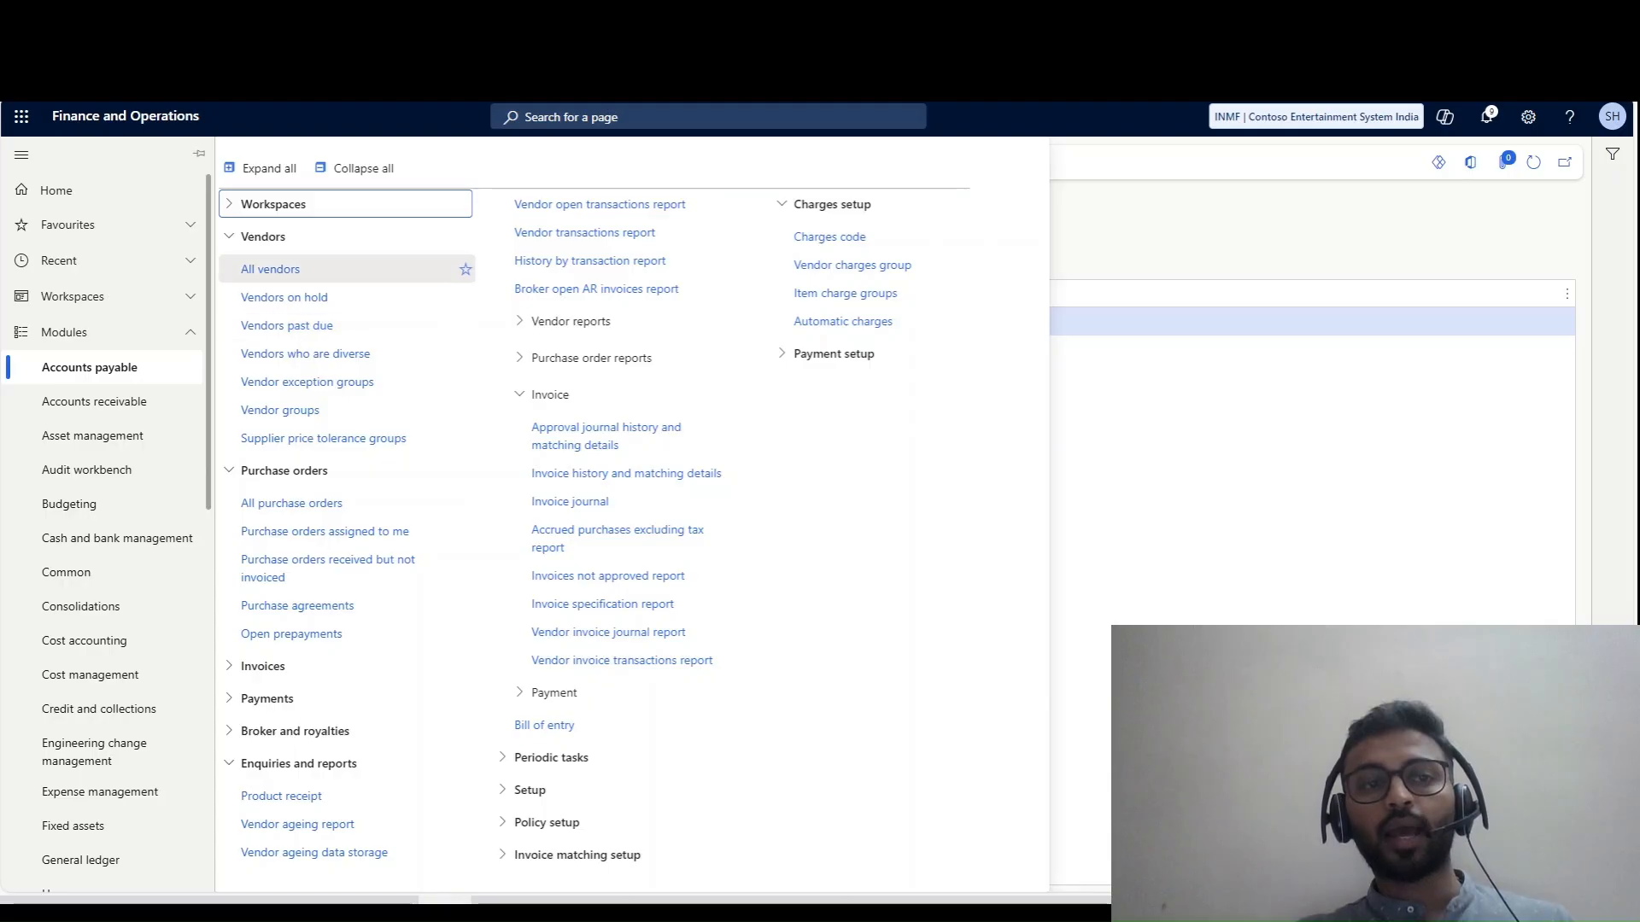
{"action": "left_click", "coordinate": [291, 503]}
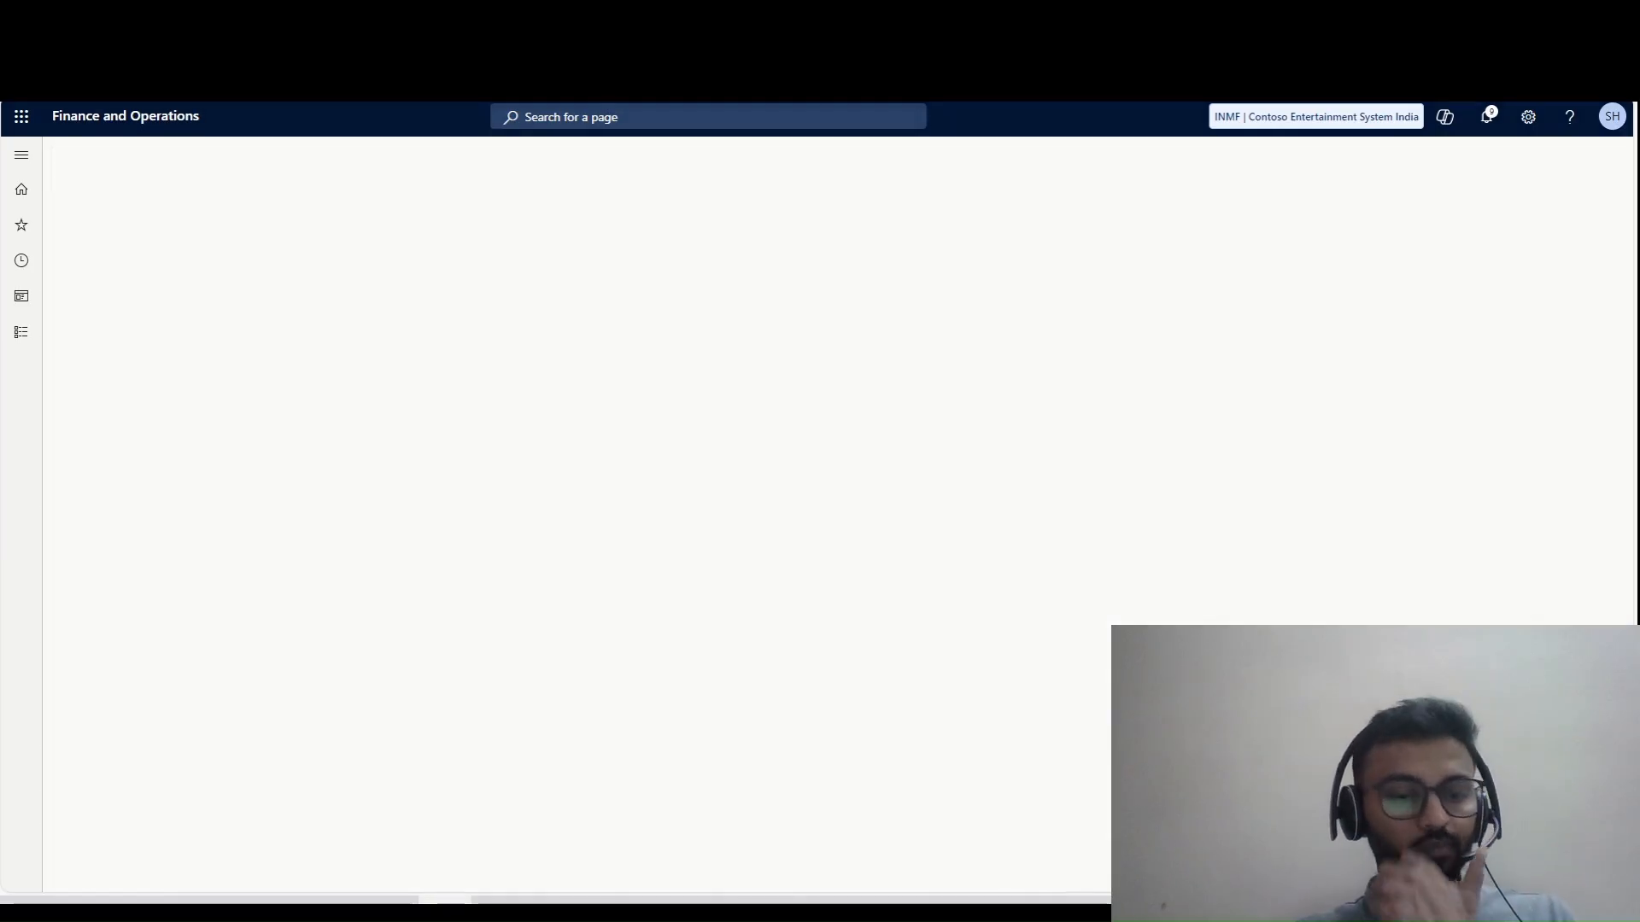
{"action": "mouse_move", "coordinate": [391, 910]}
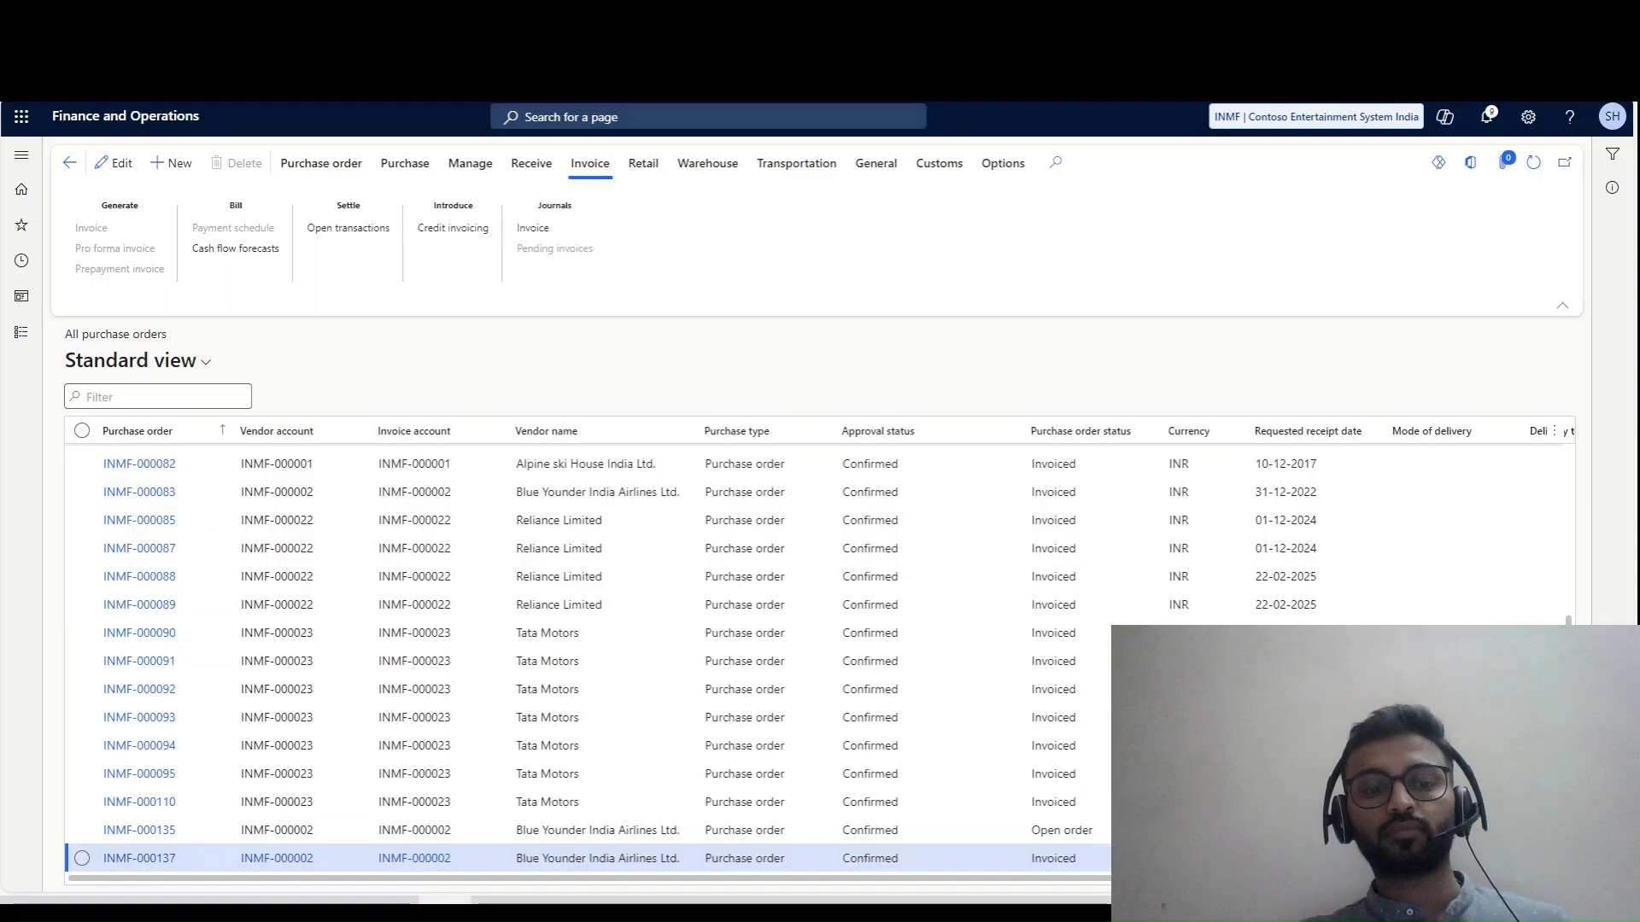
- Start a new purchase order and choose Blue Younder India Airlines Ltd. as the vendor account
{"action": "key", "text": "alt+n"}
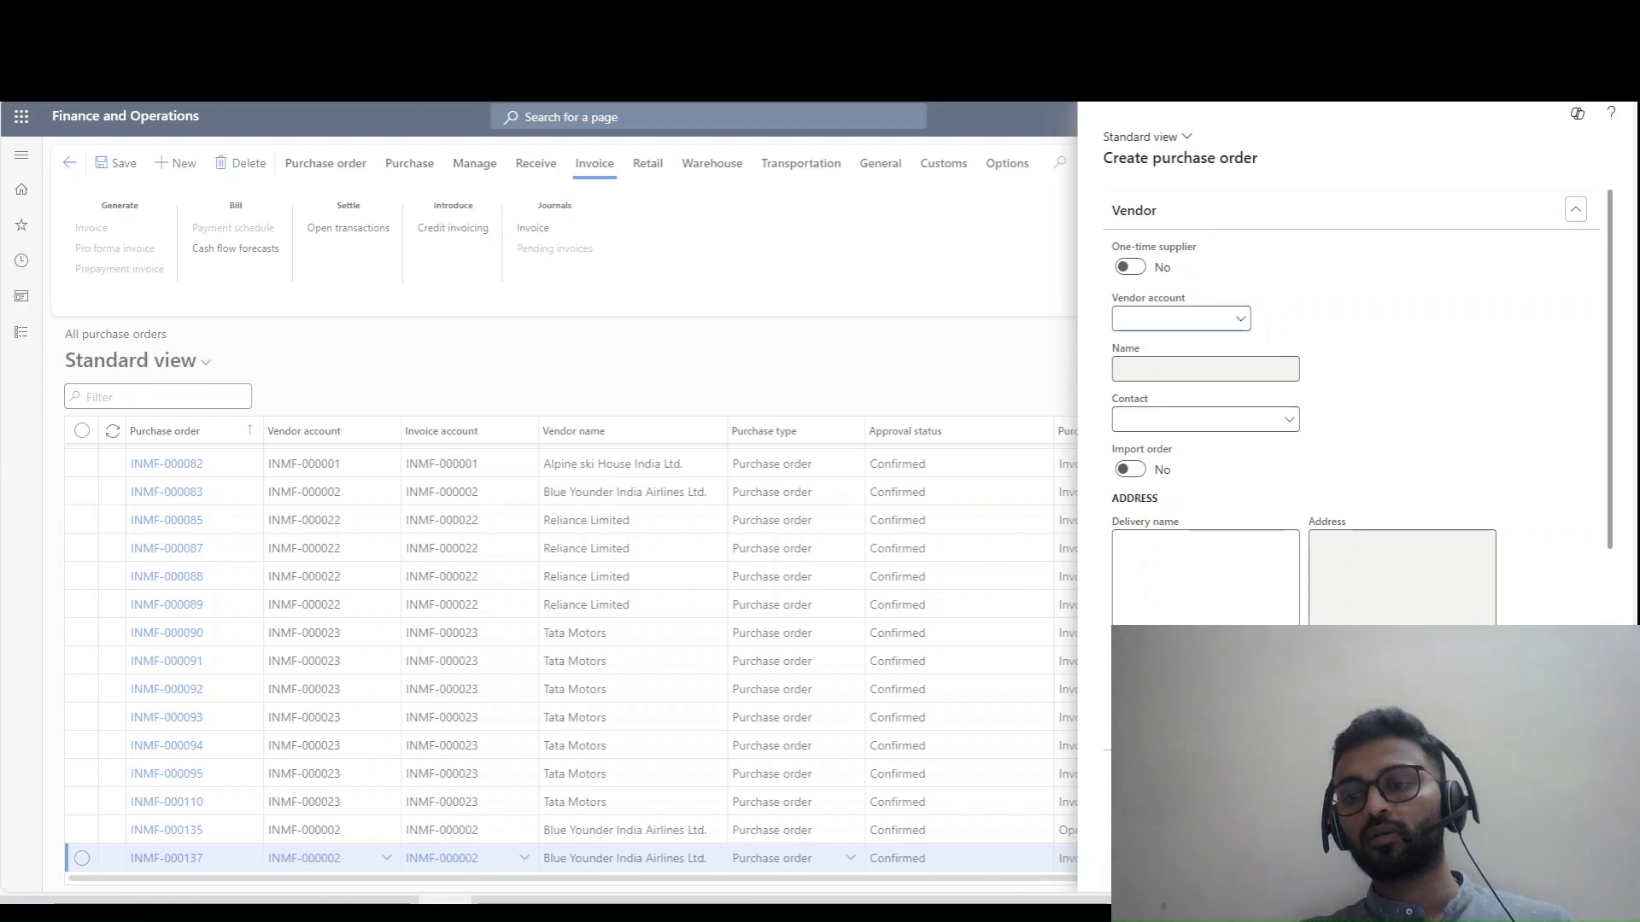
{"action": "key", "text": "alt+Down"}
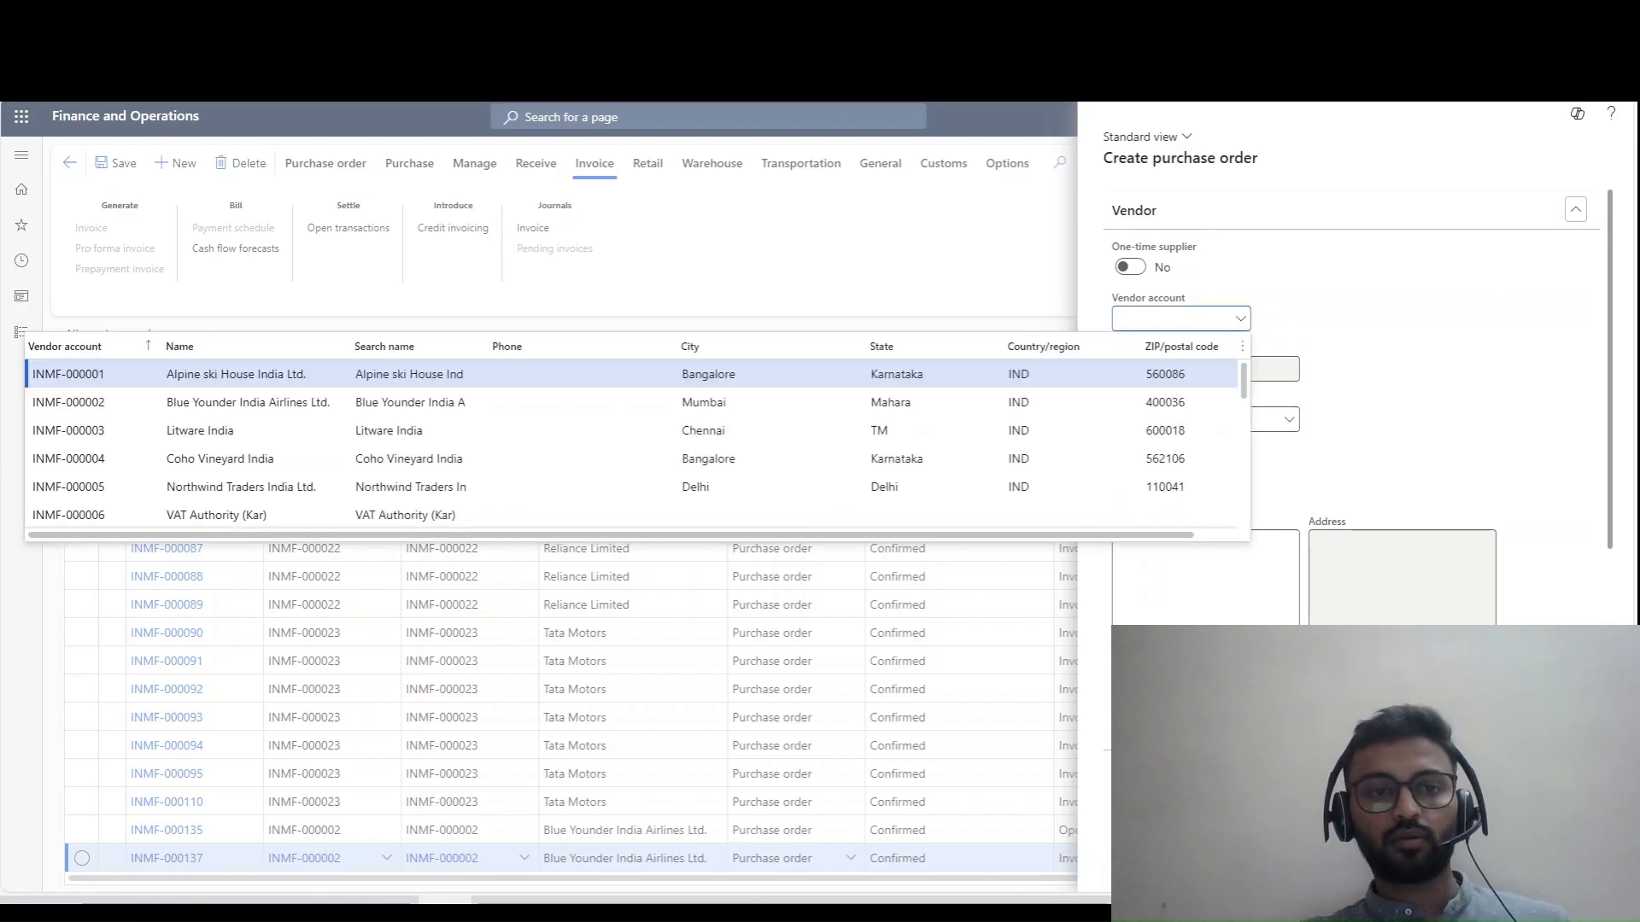
{"action": "left_click", "coordinate": [68, 402]}
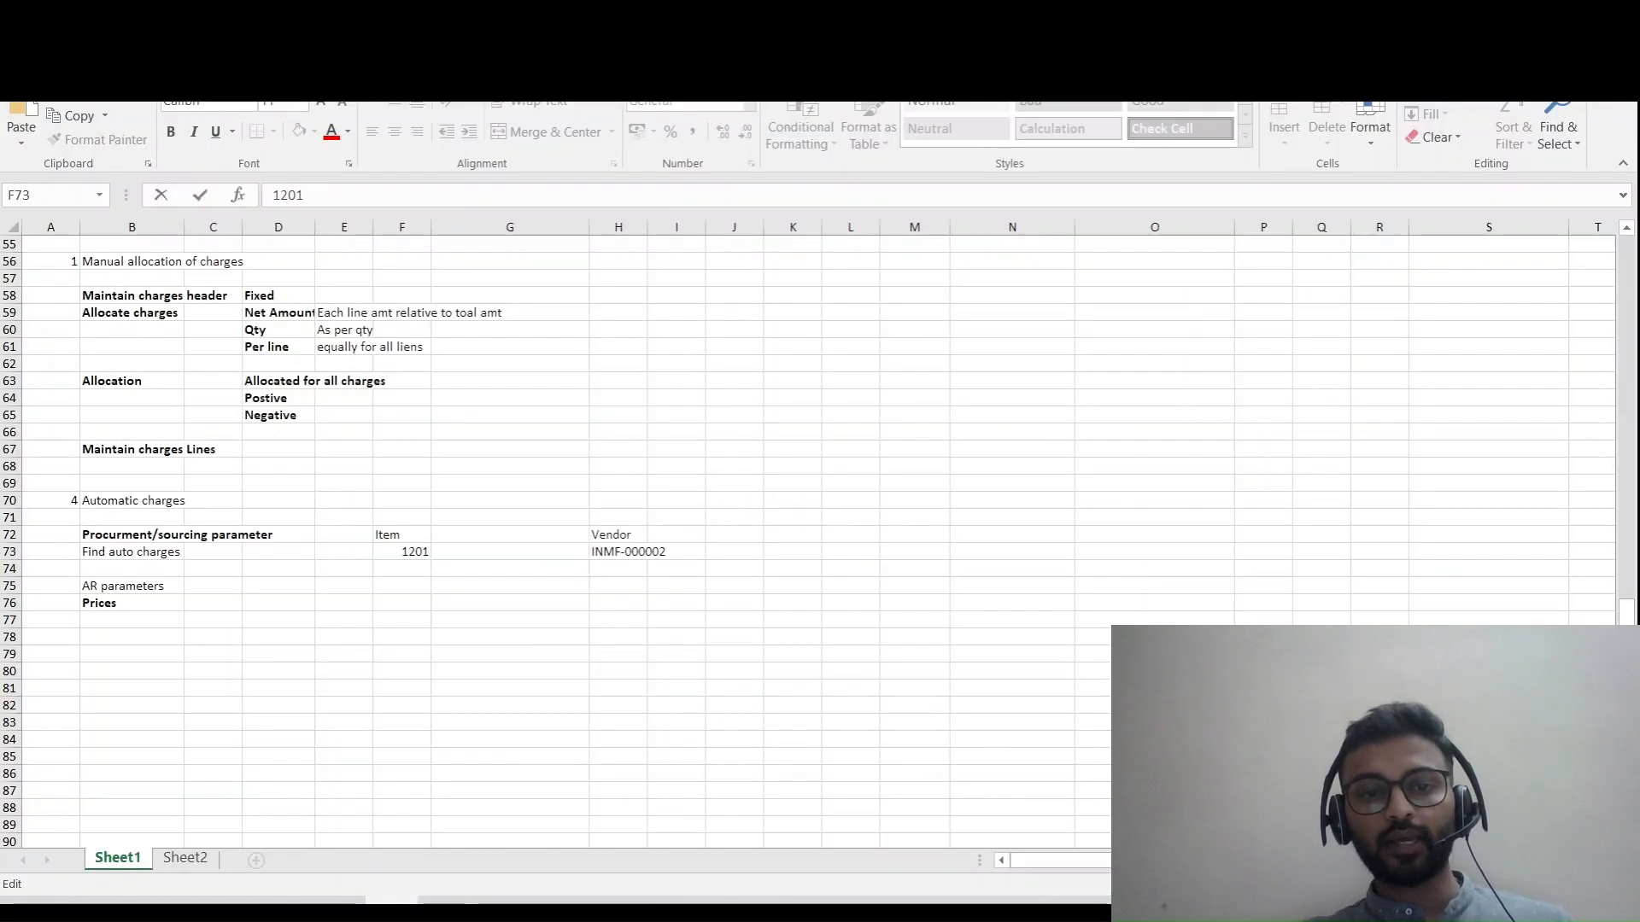
- Copy item number 1201 from the Excel sheet and enter it on the purchase order line in Finance and Operations
{"action": "left_click", "coordinate": [401, 552]}
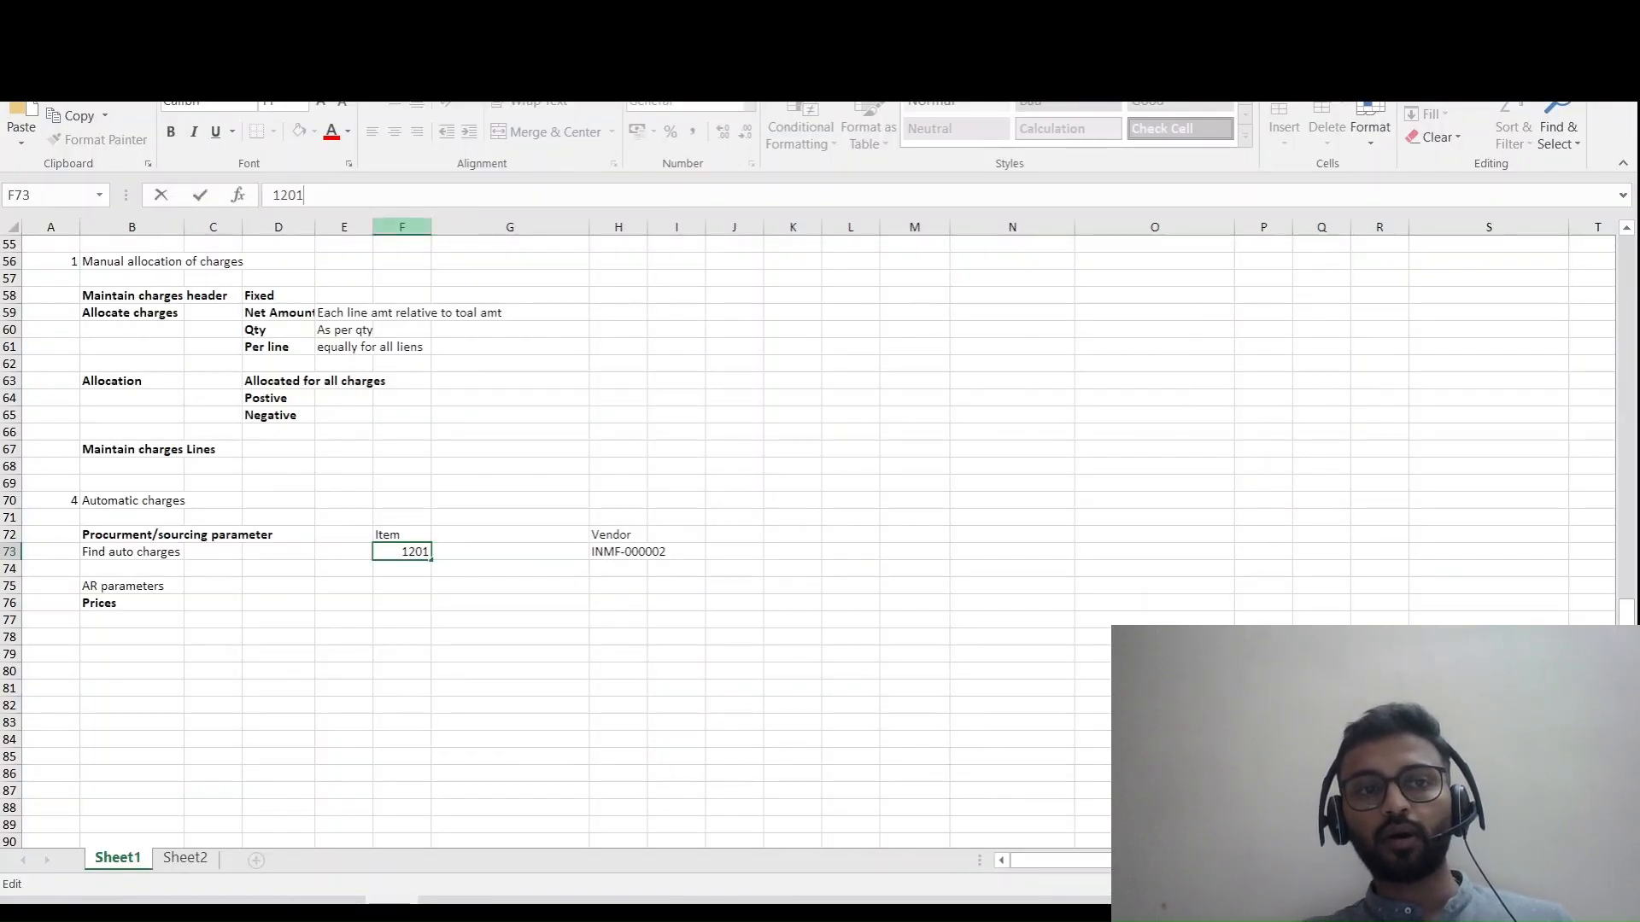
{"action": "left_click_drag", "start_coordinate": [359, 196], "coordinate": [270, 196]}
{"action": "key", "text": "ctrl+c"}
{"action": "key", "text": "alt+Tab"}
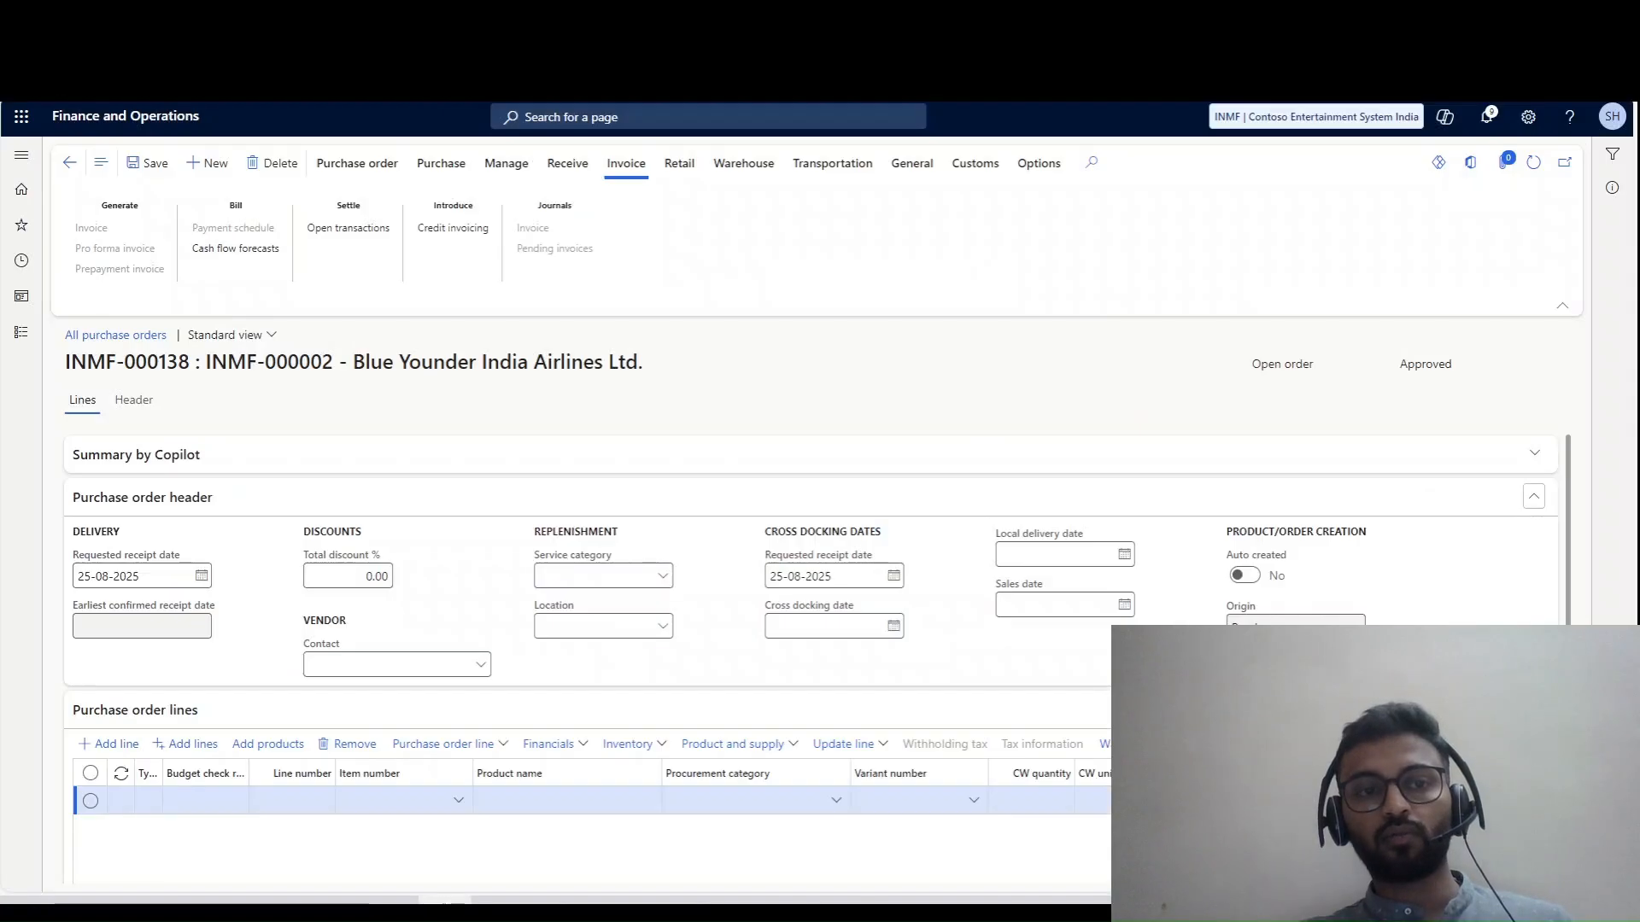
{"action": "left_click", "coordinate": [393, 801]}
{"action": "key", "text": "ctrl+v"}
{"action": "left_click", "coordinate": [748, 801]}
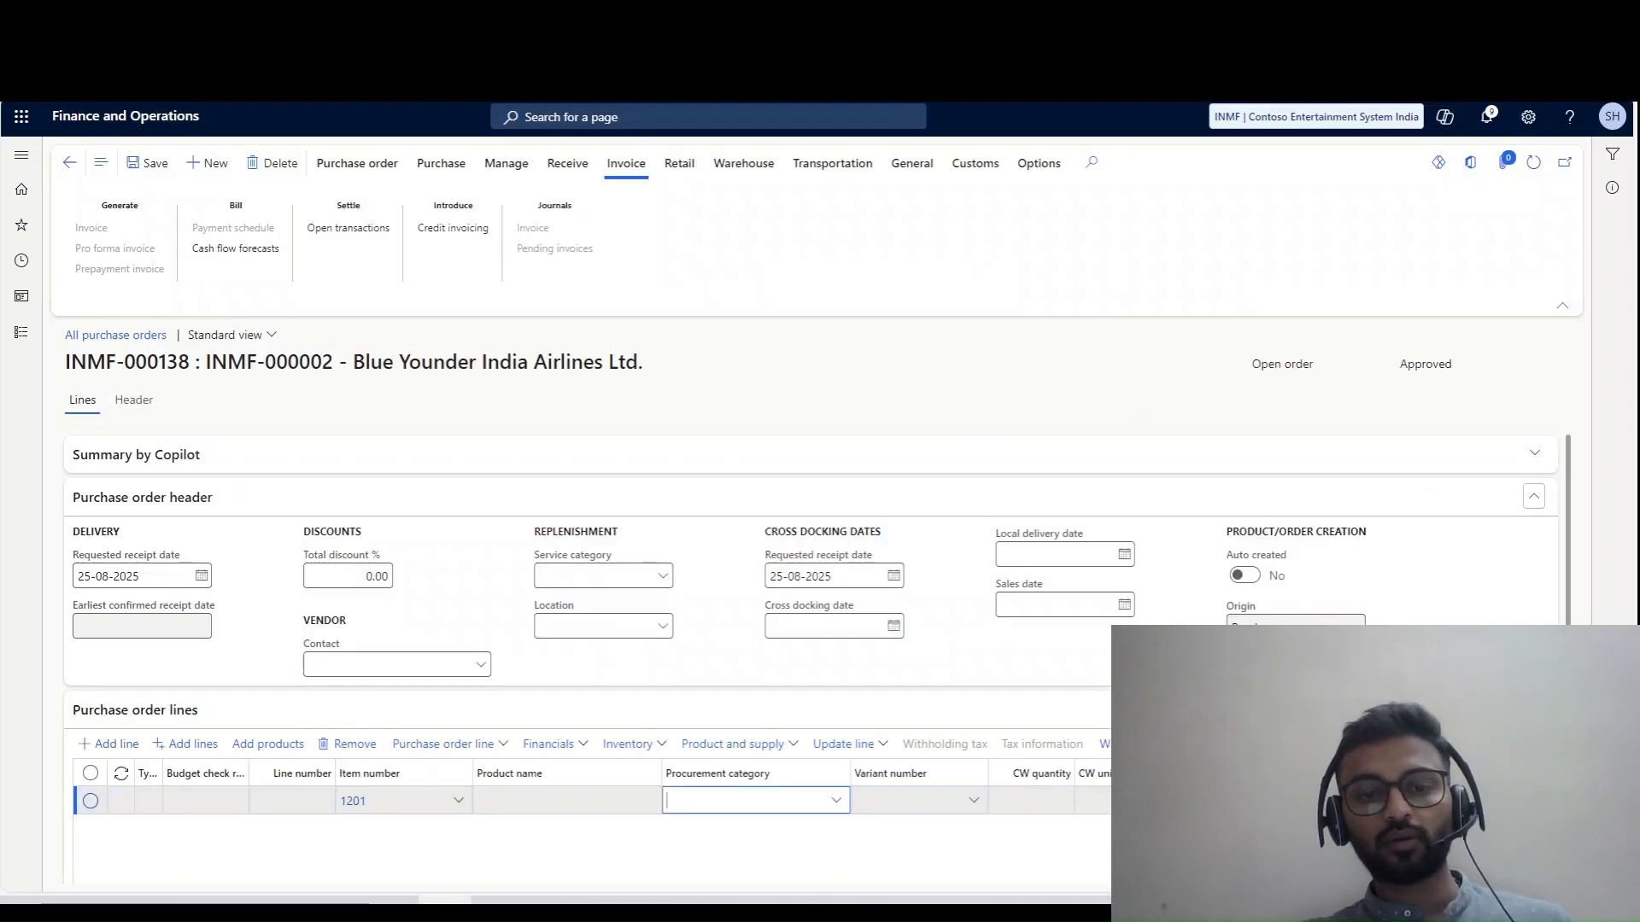
{"action": "key", "text": "Tab"}
{"action": "key", "text": "Tab"}
{"action": "double_click", "coordinate": [152, 192]}
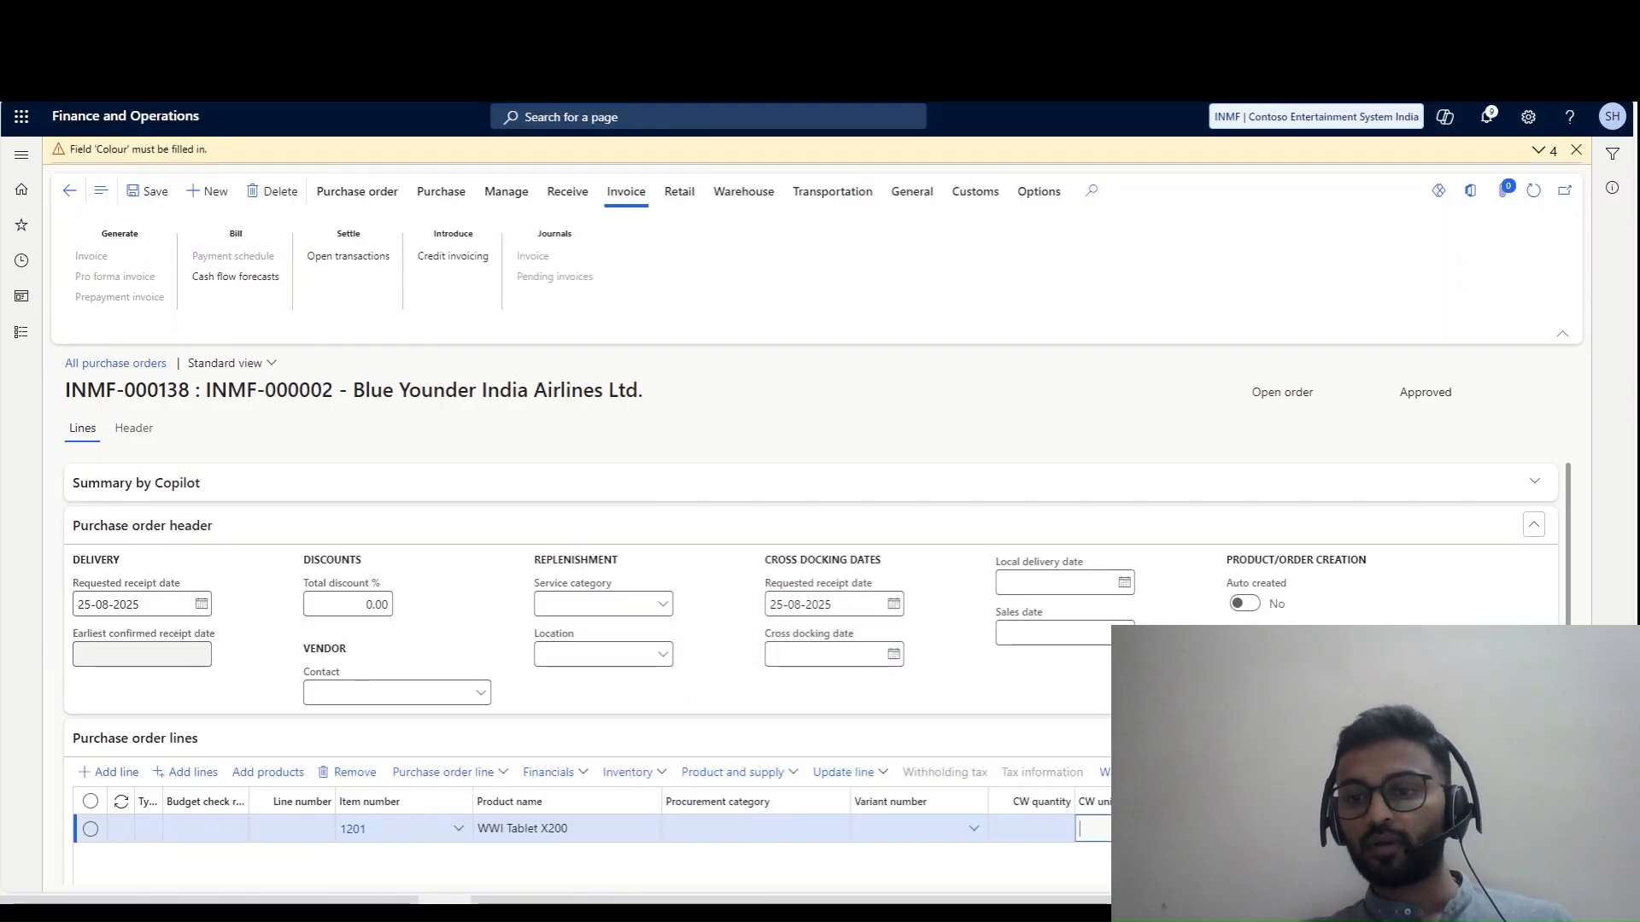
{"action": "left_click", "coordinate": [1576, 150]}
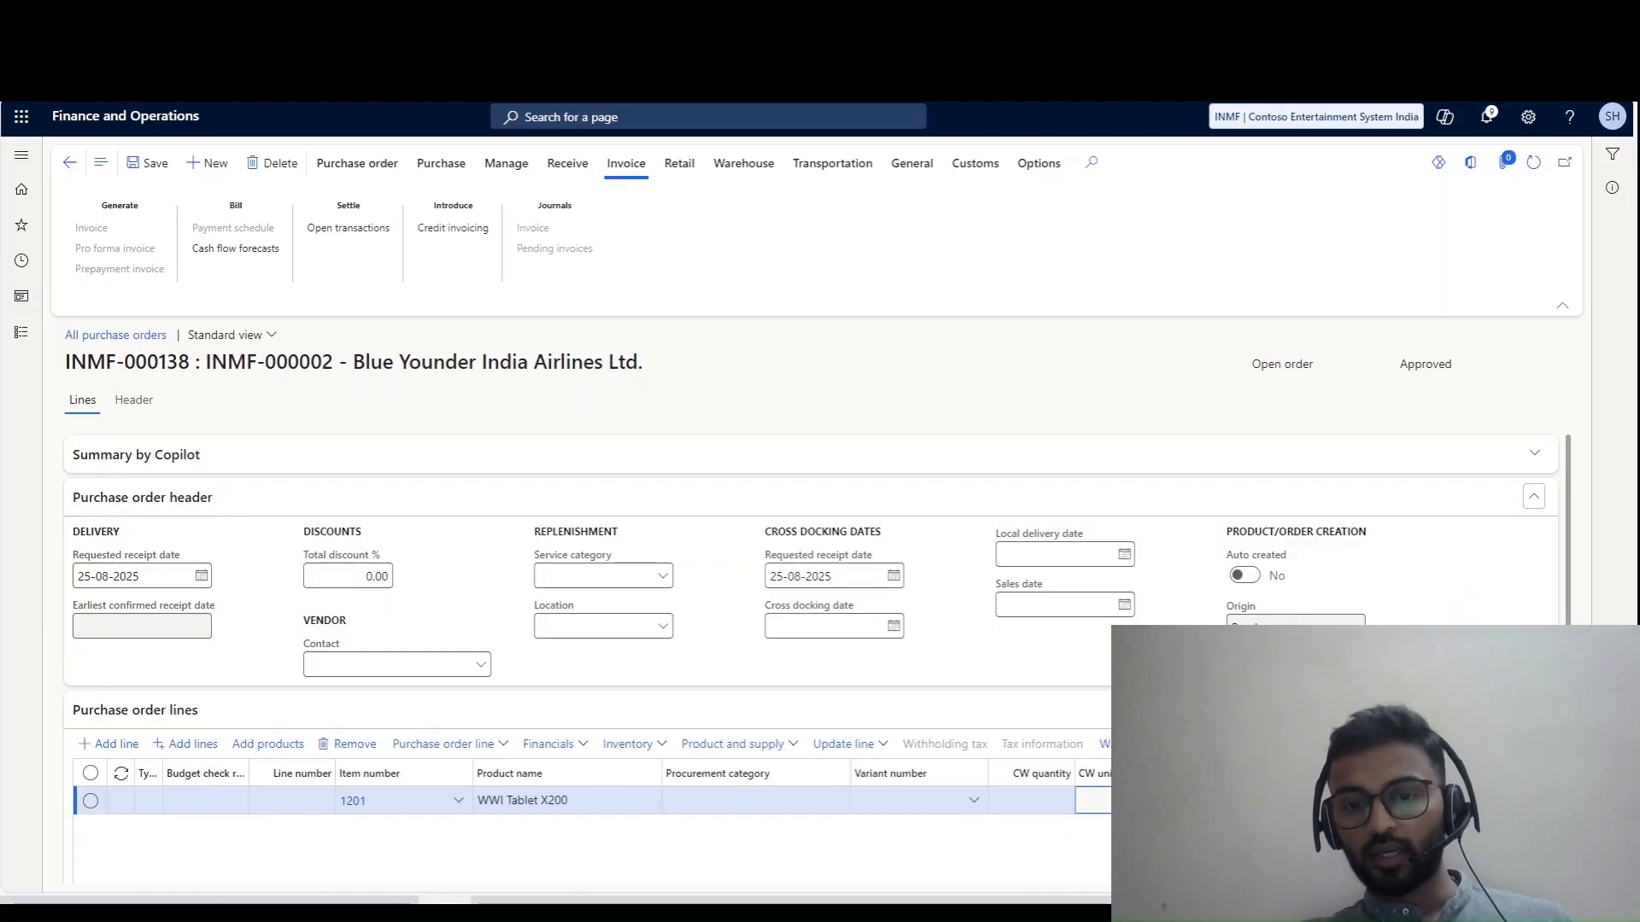
- Choose the Black variant for the item 1201 order line and save the purchase order
{"action": "left_click", "coordinate": [911, 801]}
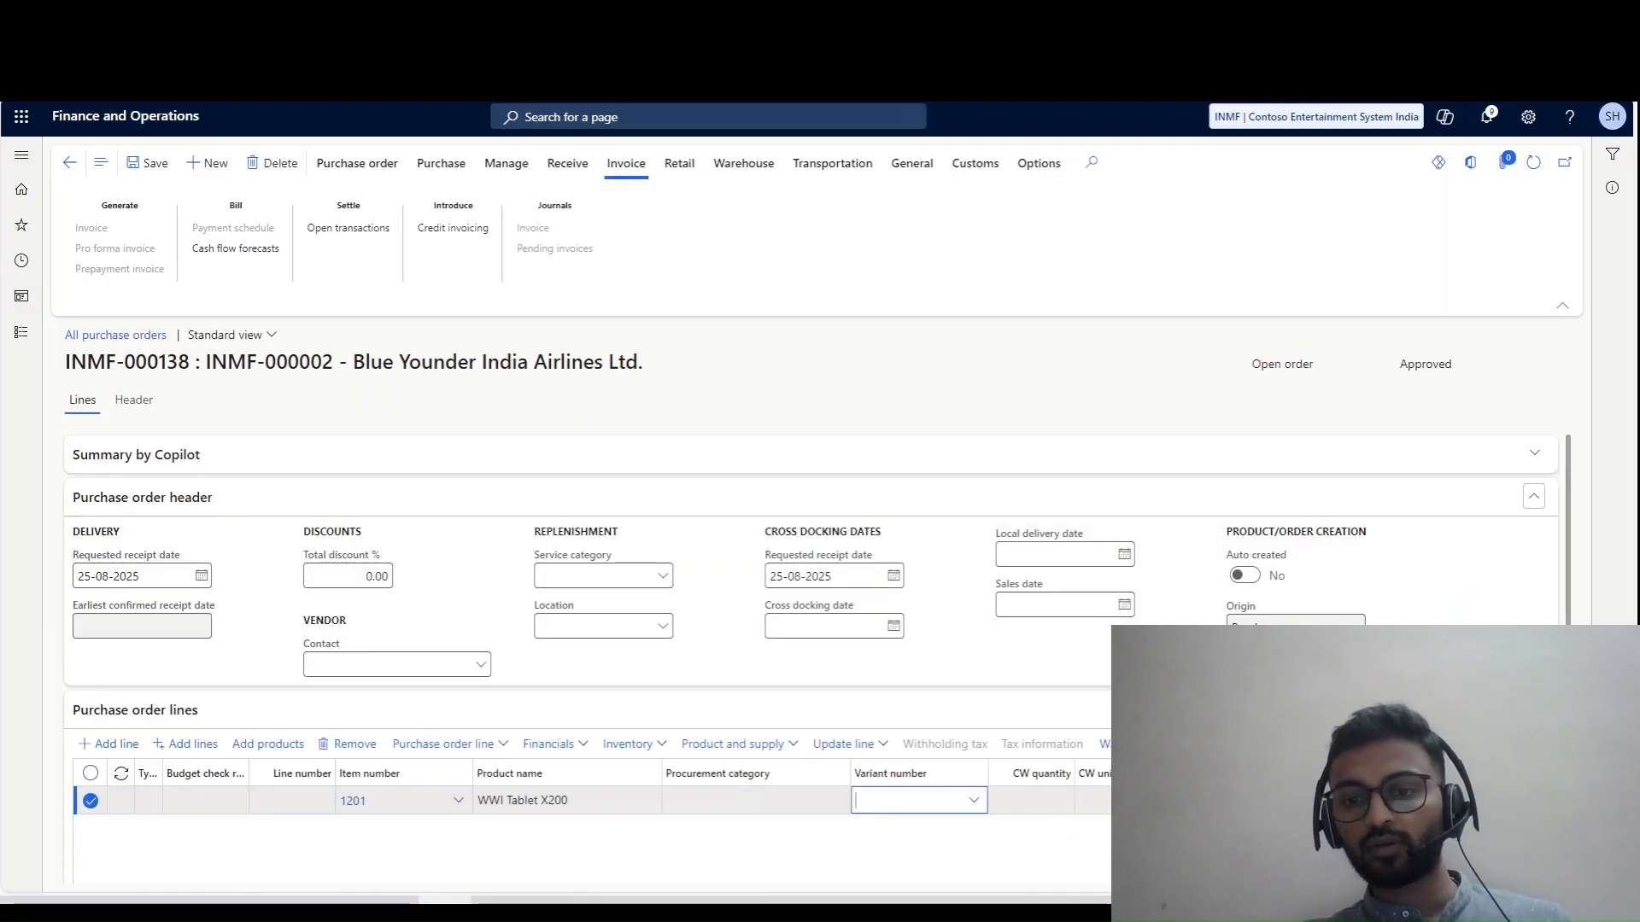
{"action": "left_click", "coordinate": [974, 800]}
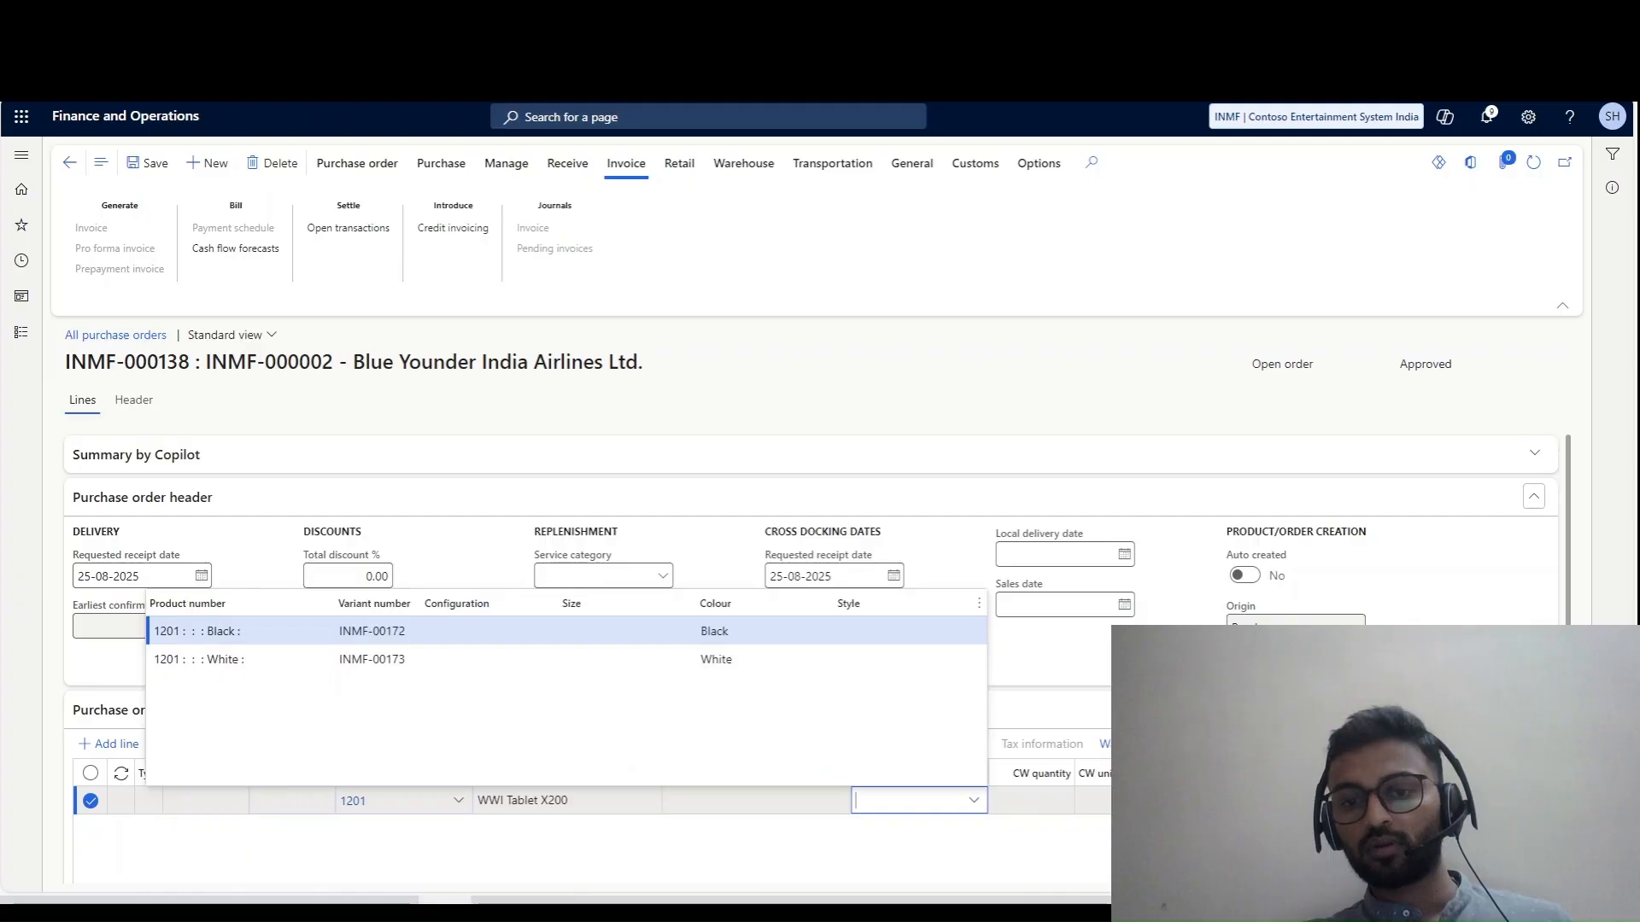
{"action": "left_click", "coordinate": [714, 631]}
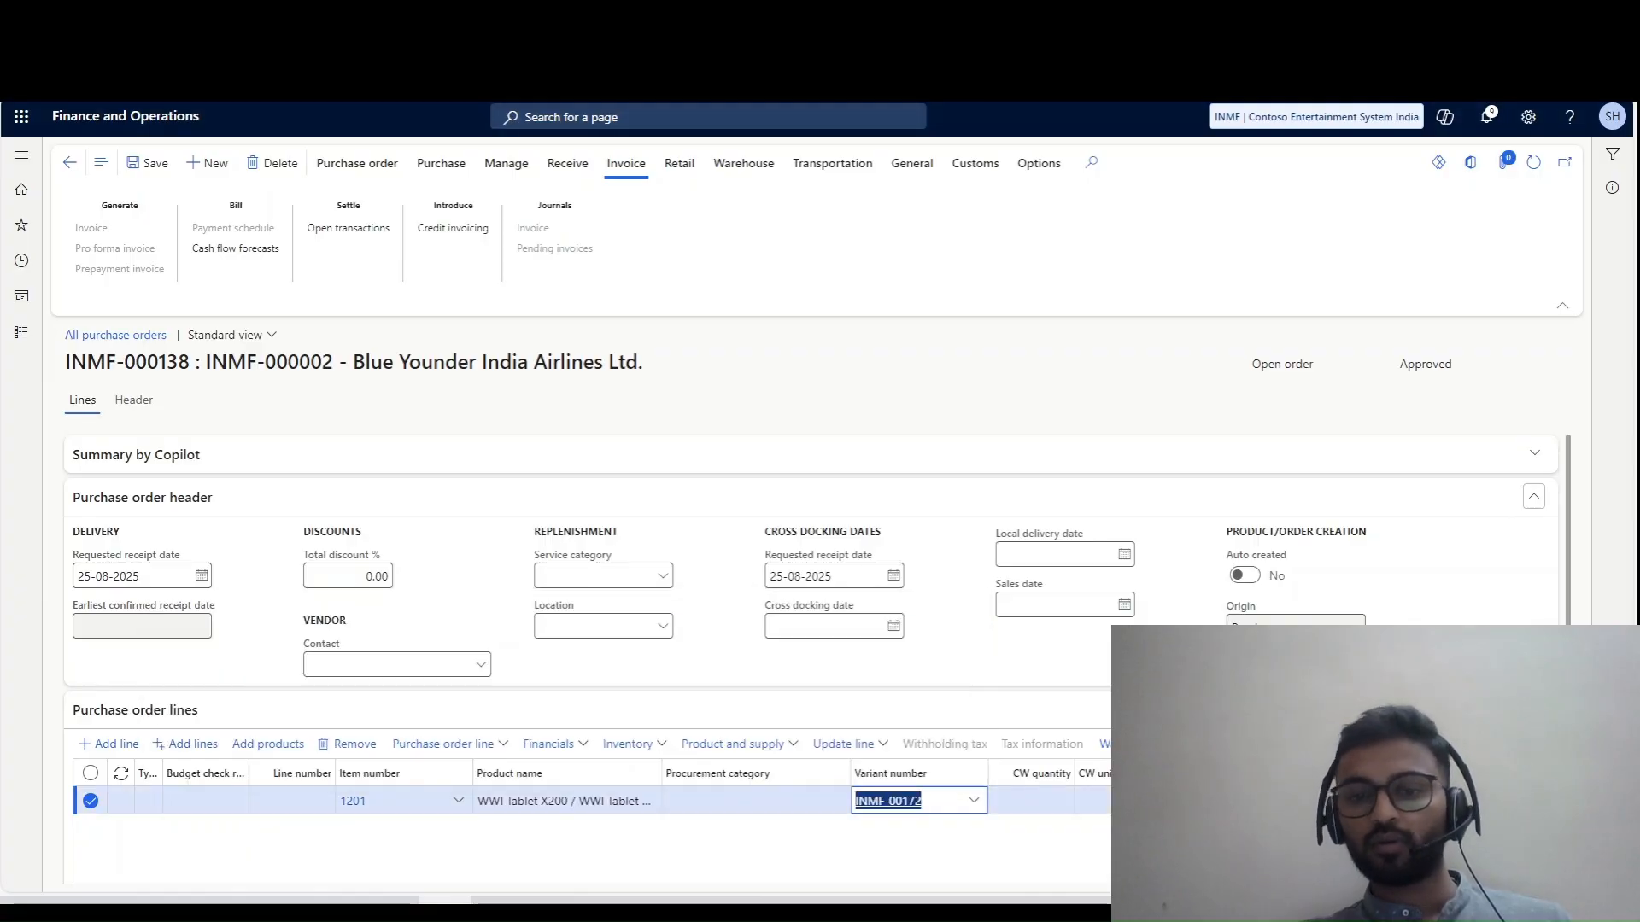
{"action": "key", "text": "Tab"}
{"action": "left_click", "coordinate": [147, 163]}
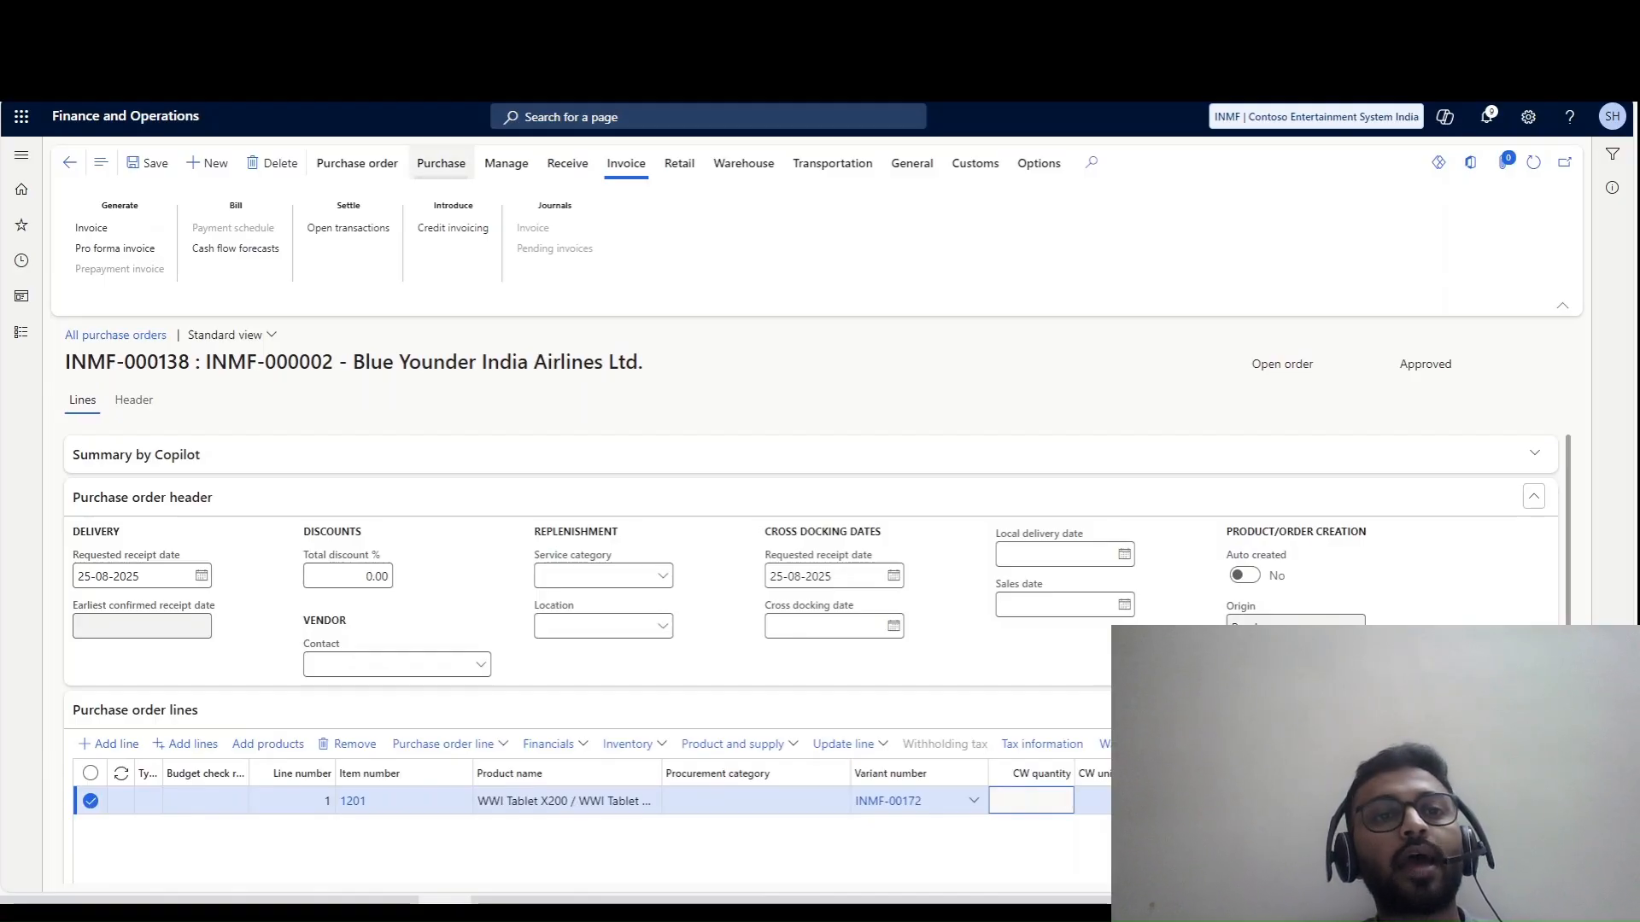
- Open the purchase order's header charges, enable Assessable value on the freight charge, and return to the order
{"action": "left_click", "coordinate": [441, 163]}
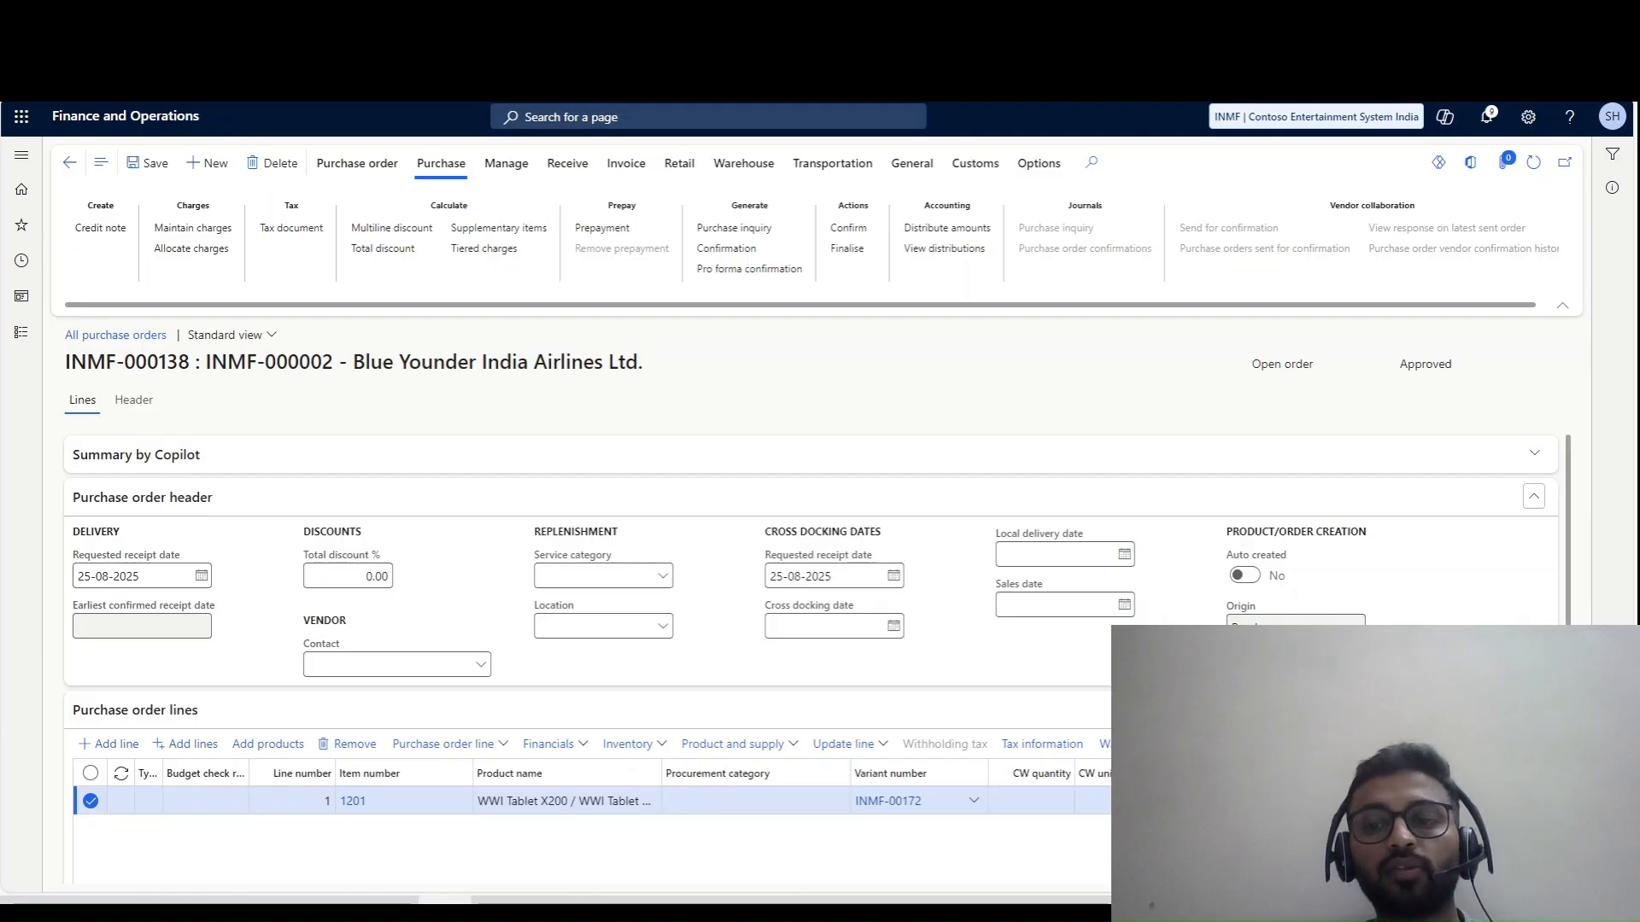
{"action": "left_click", "coordinate": [192, 228]}
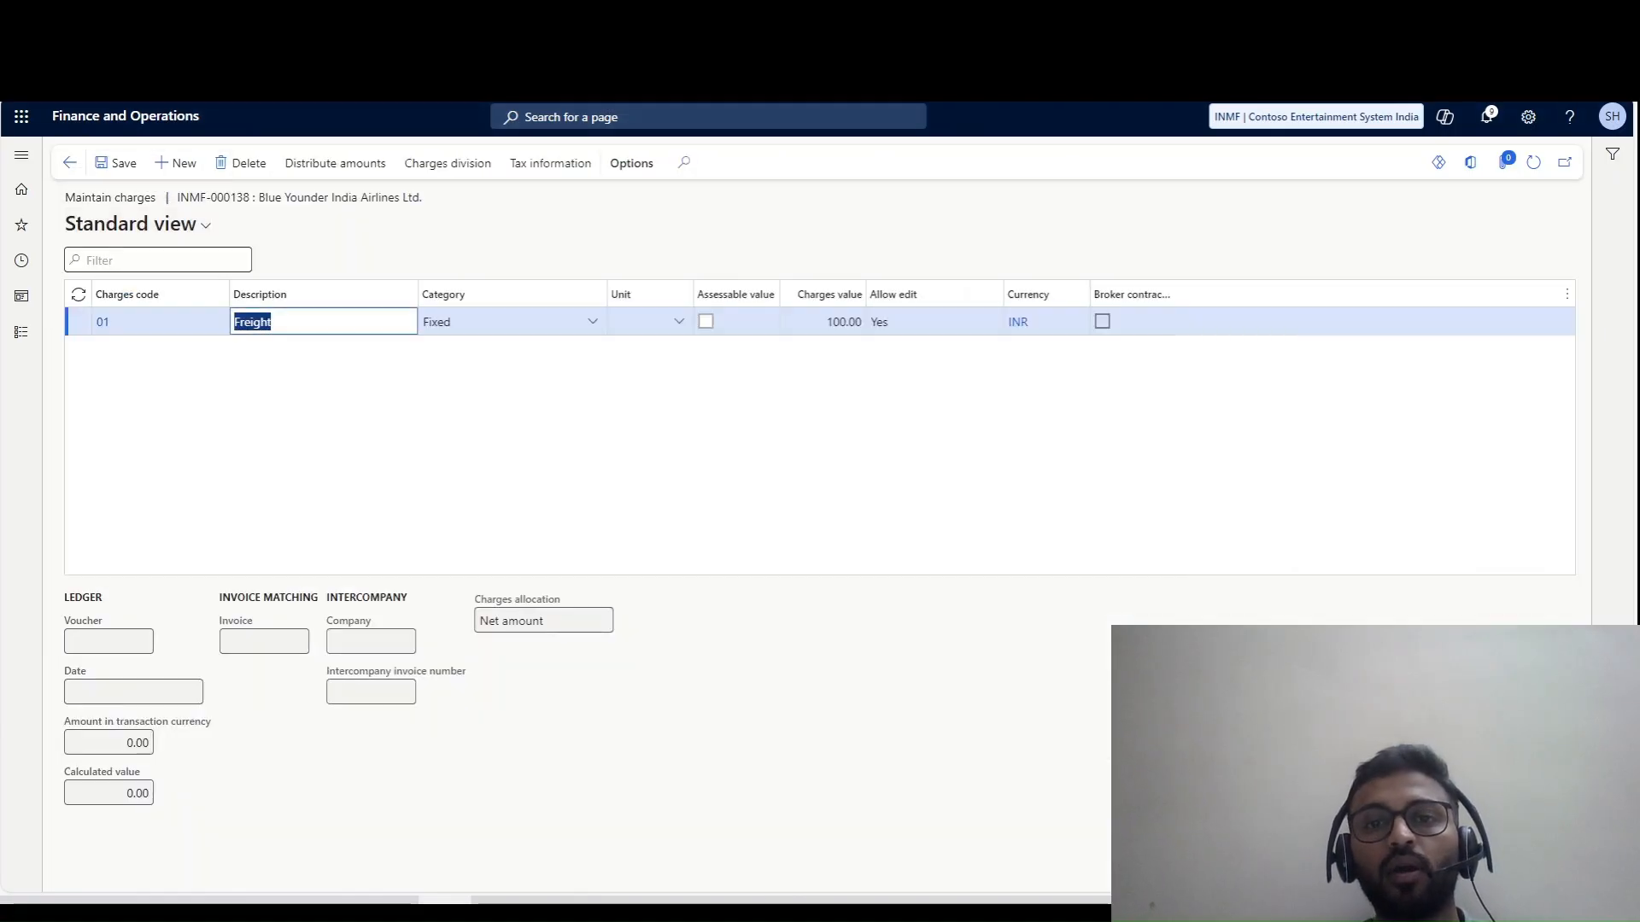
{"action": "left_click", "coordinate": [822, 322]}
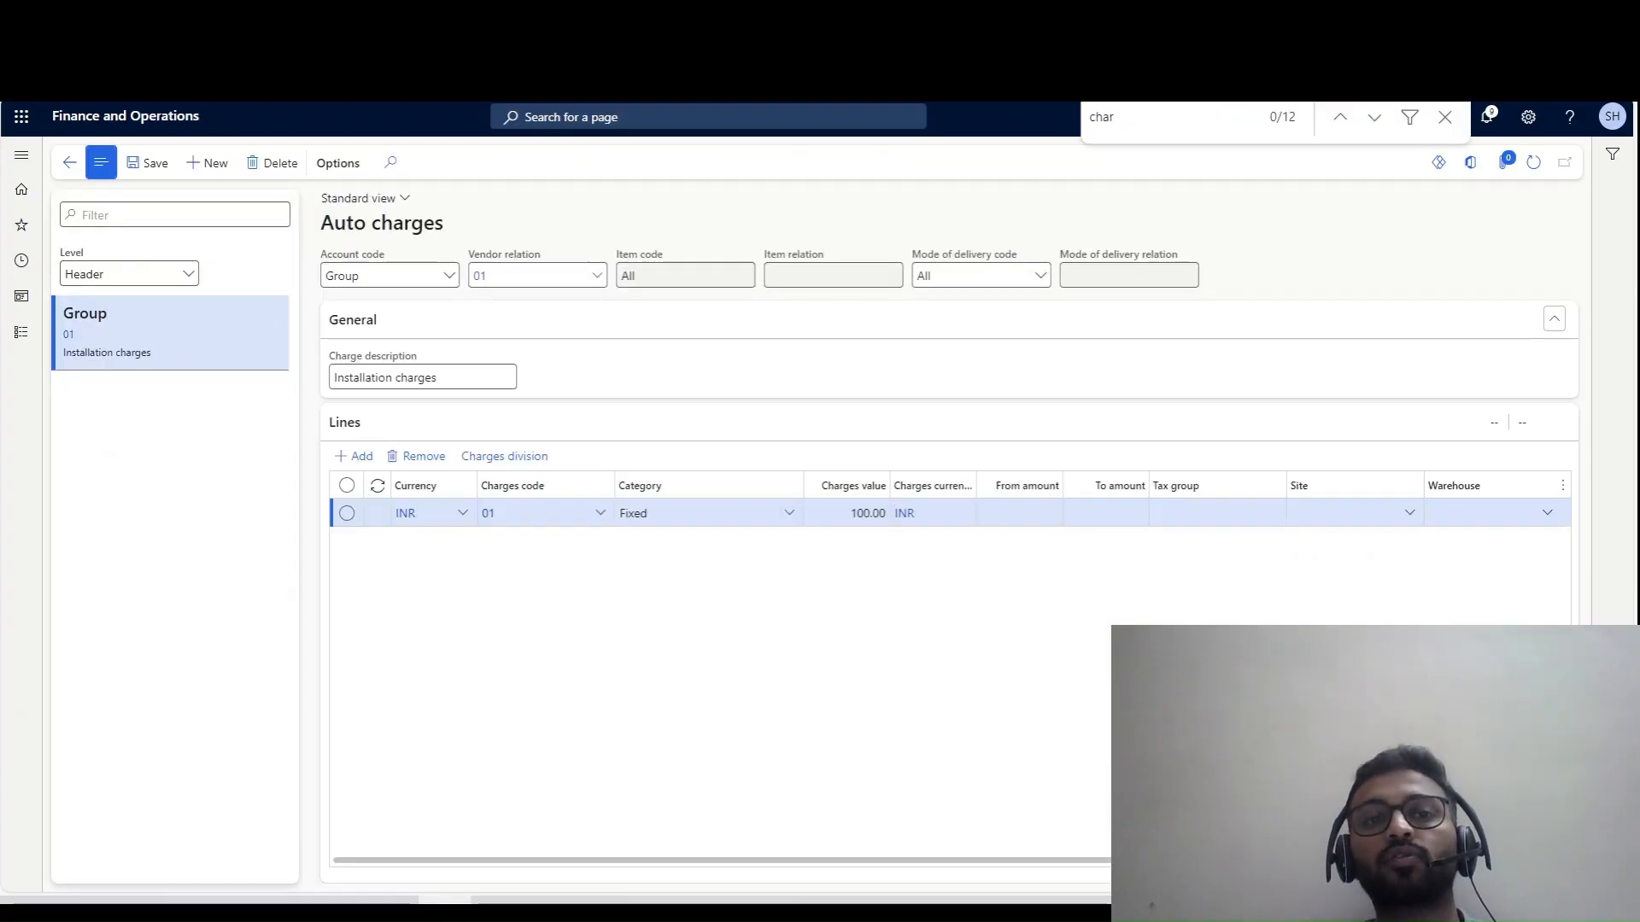
{"action": "key", "text": "Escape"}
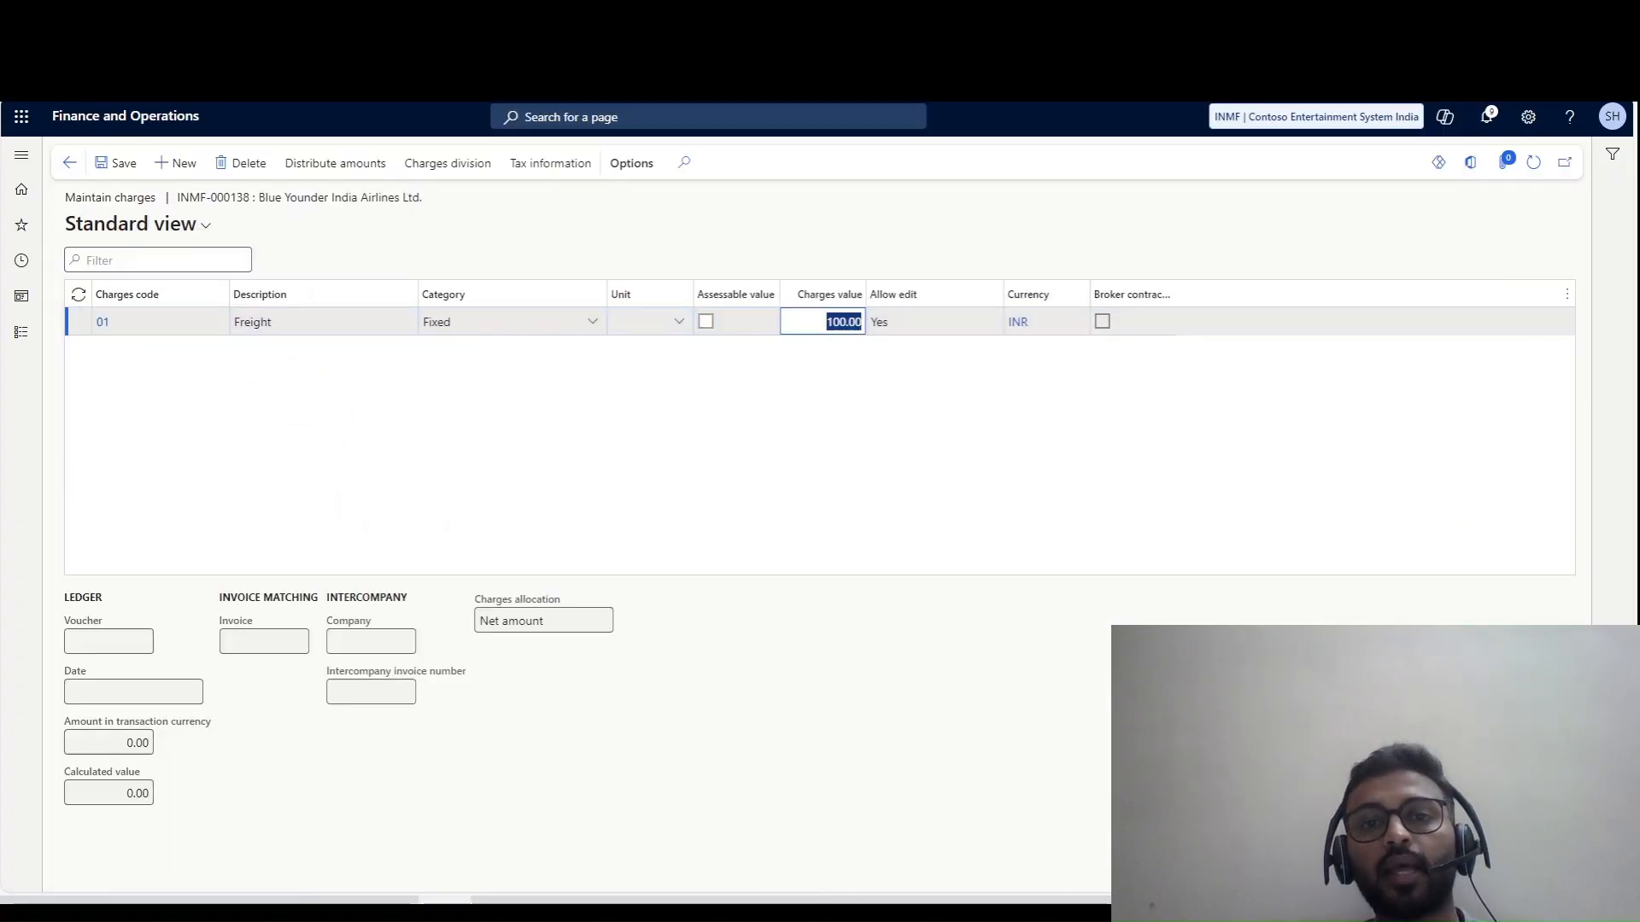
{"action": "left_click", "coordinate": [705, 322]}
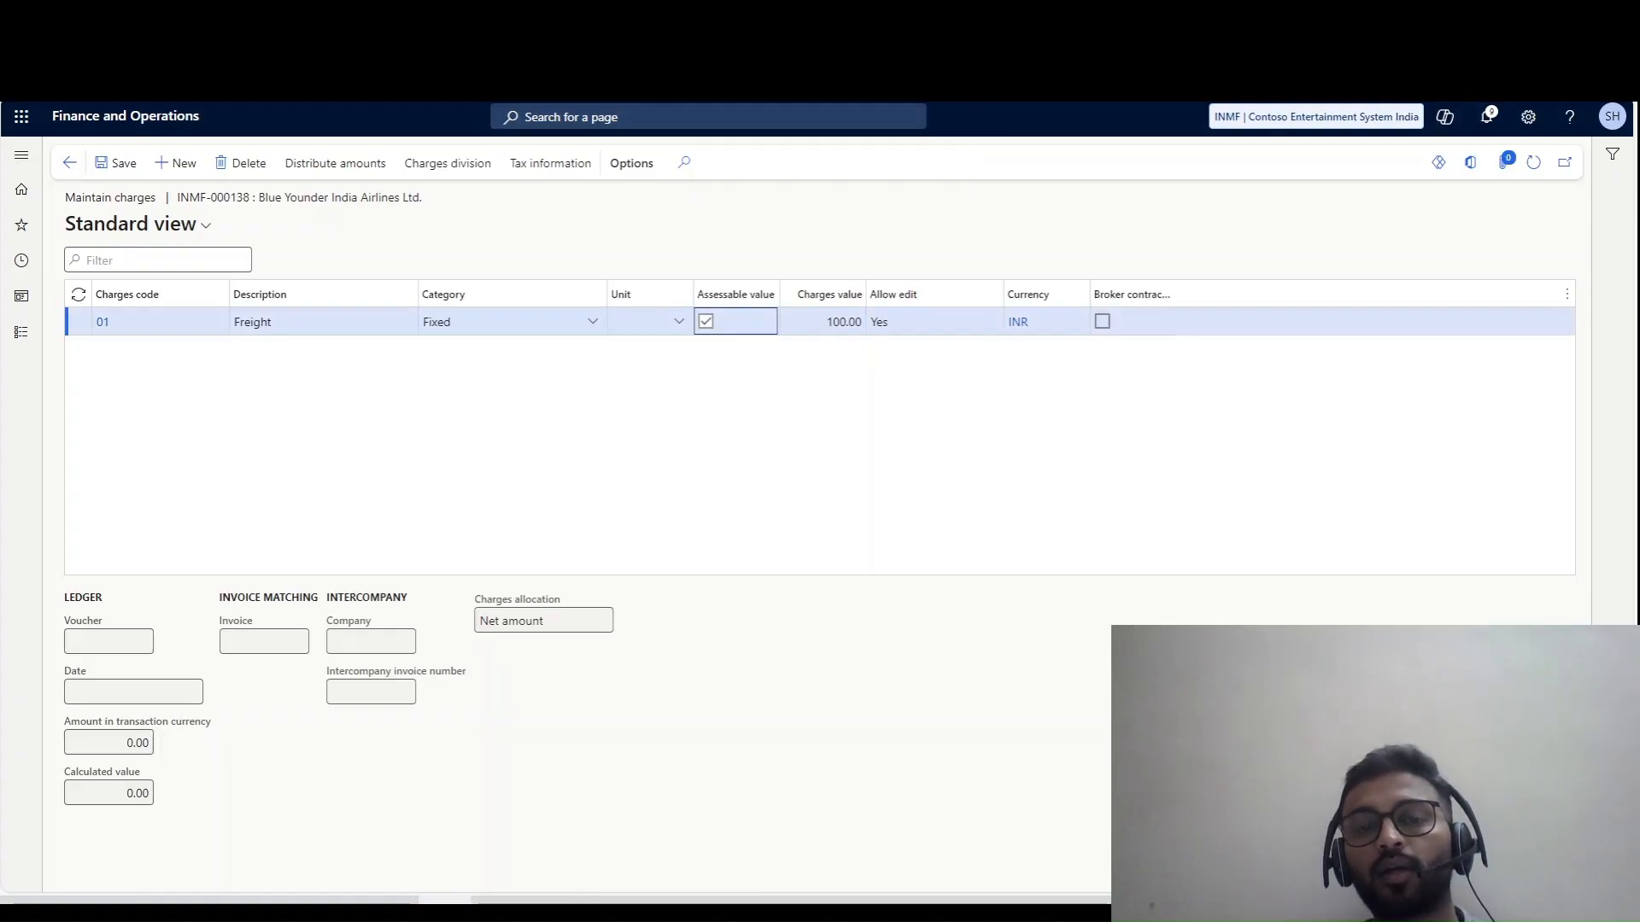
{"action": "left_click", "coordinate": [71, 162]}
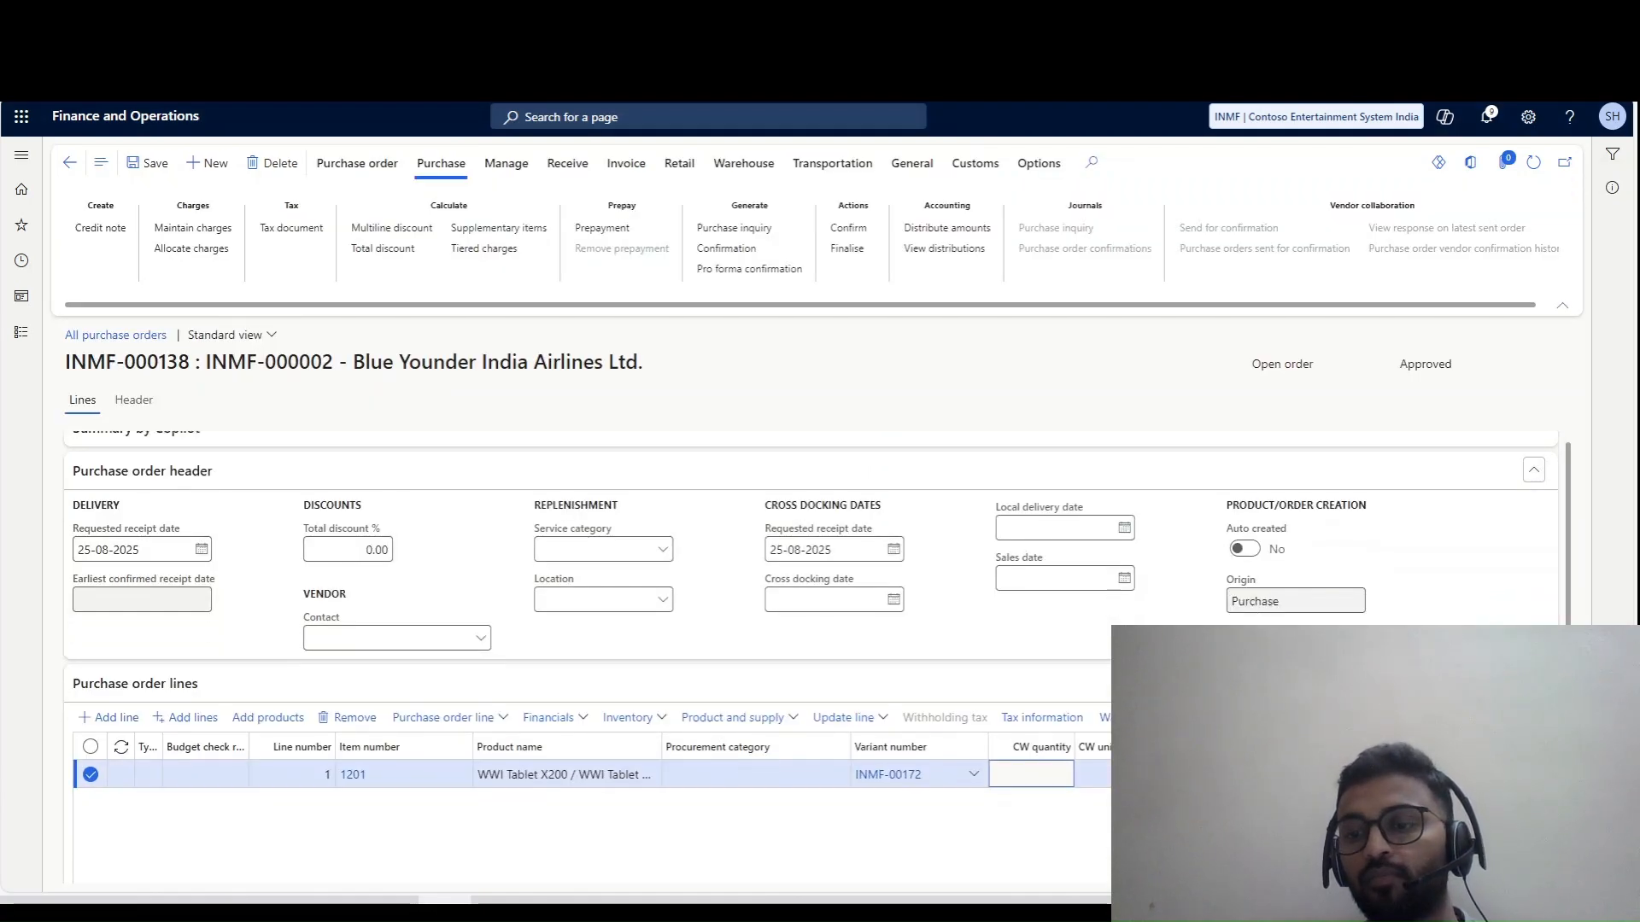
- Allocate the header charges to all order lines by net amount
{"action": "left_click_drag", "start_coordinate": [573, 845], "coordinate": [967, 843]}
{"action": "left_click", "coordinate": [922, 785]}
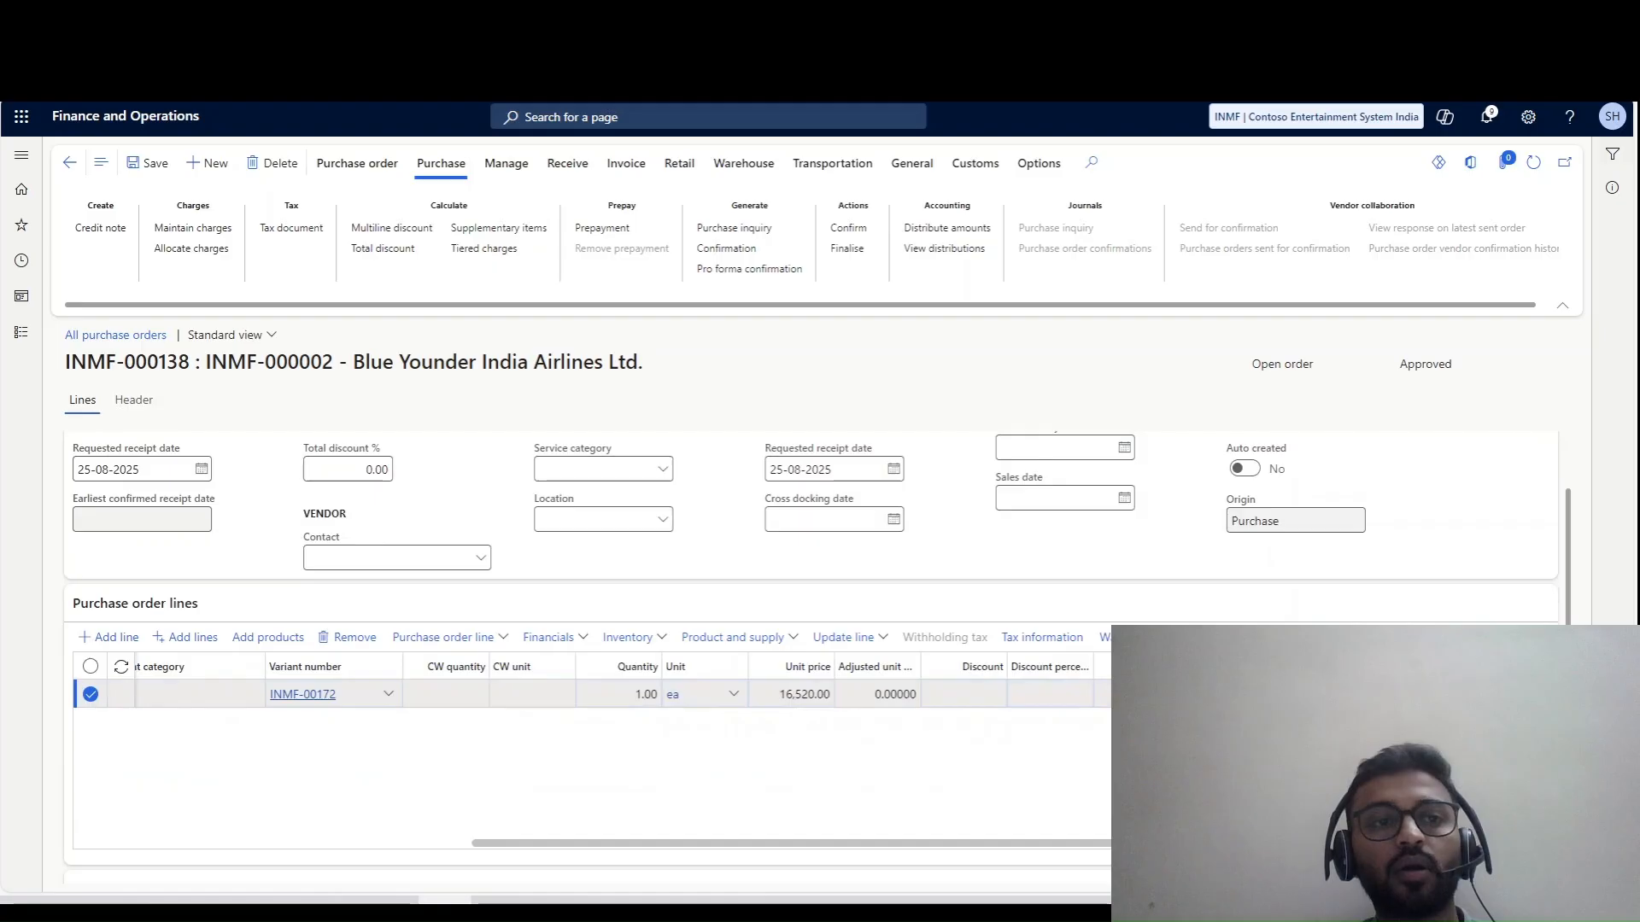
{"action": "left_click", "coordinate": [192, 249]}
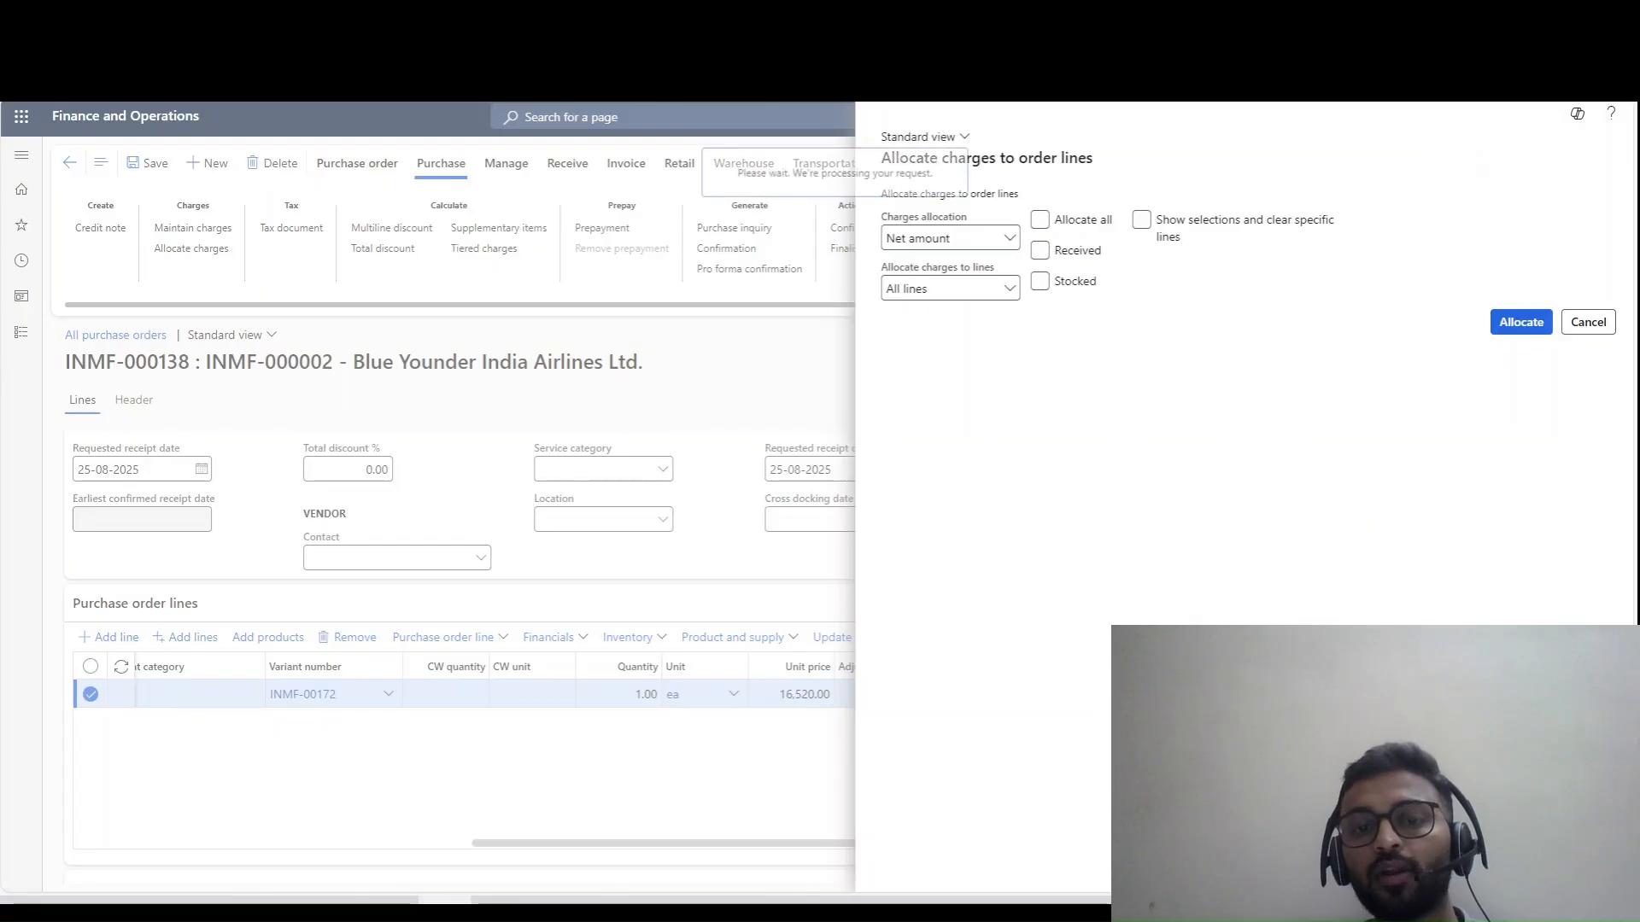
{"action": "left_click", "coordinate": [824, 205]}
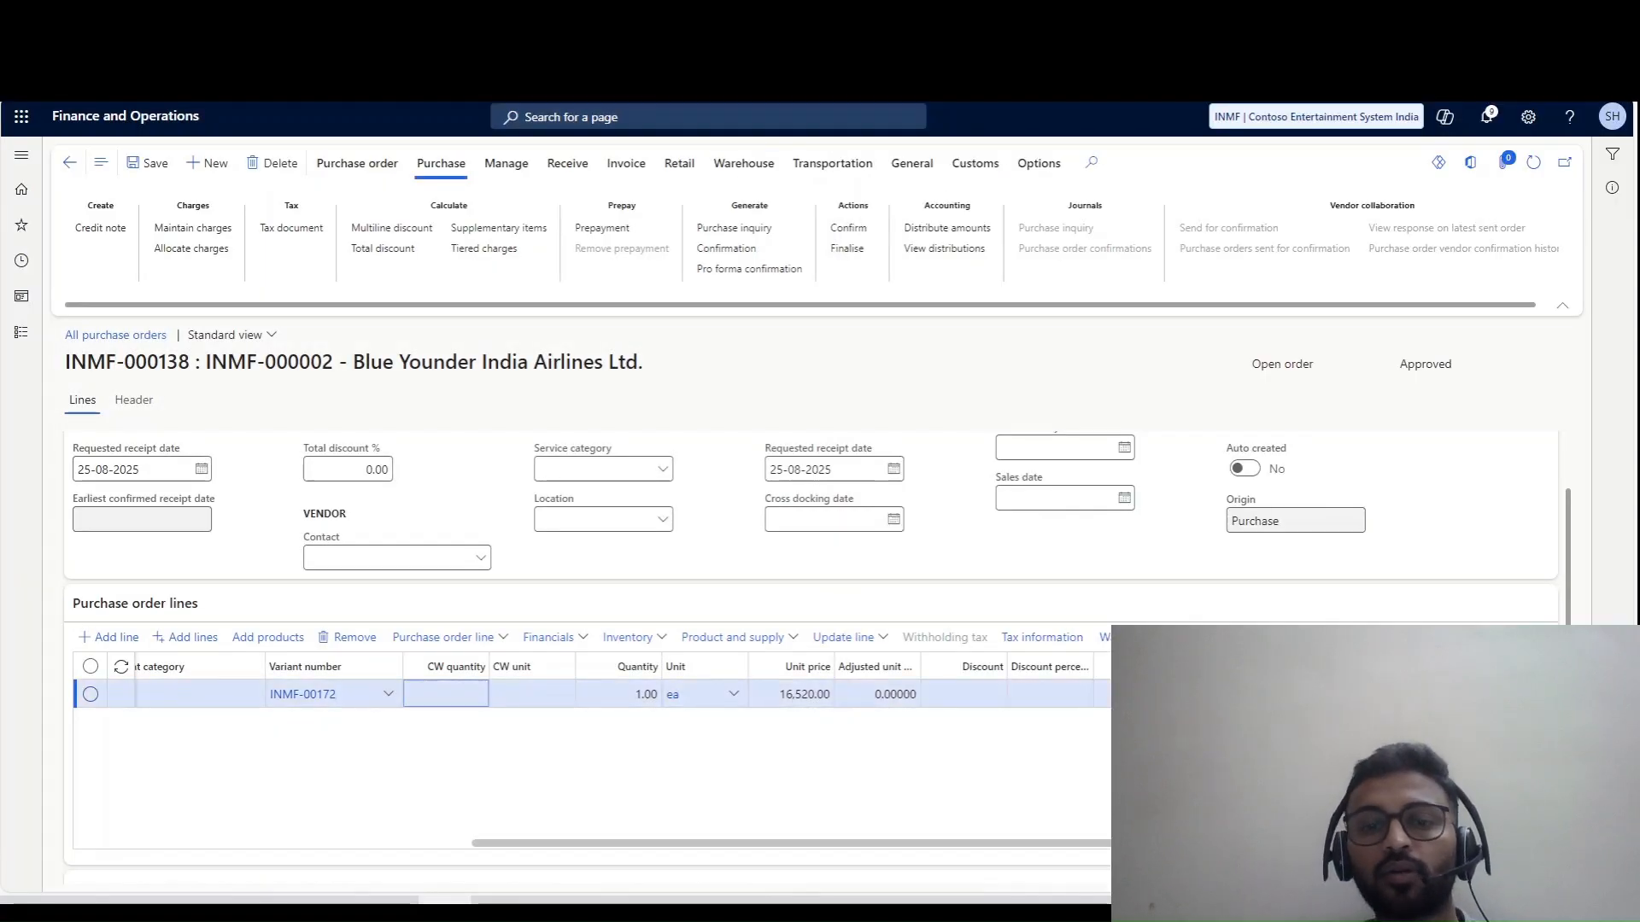
- Open the charges of the item 1201 order line, enable Assessable value on the 150.00 freight charge, and save
{"action": "left_click", "coordinate": [554, 637]}
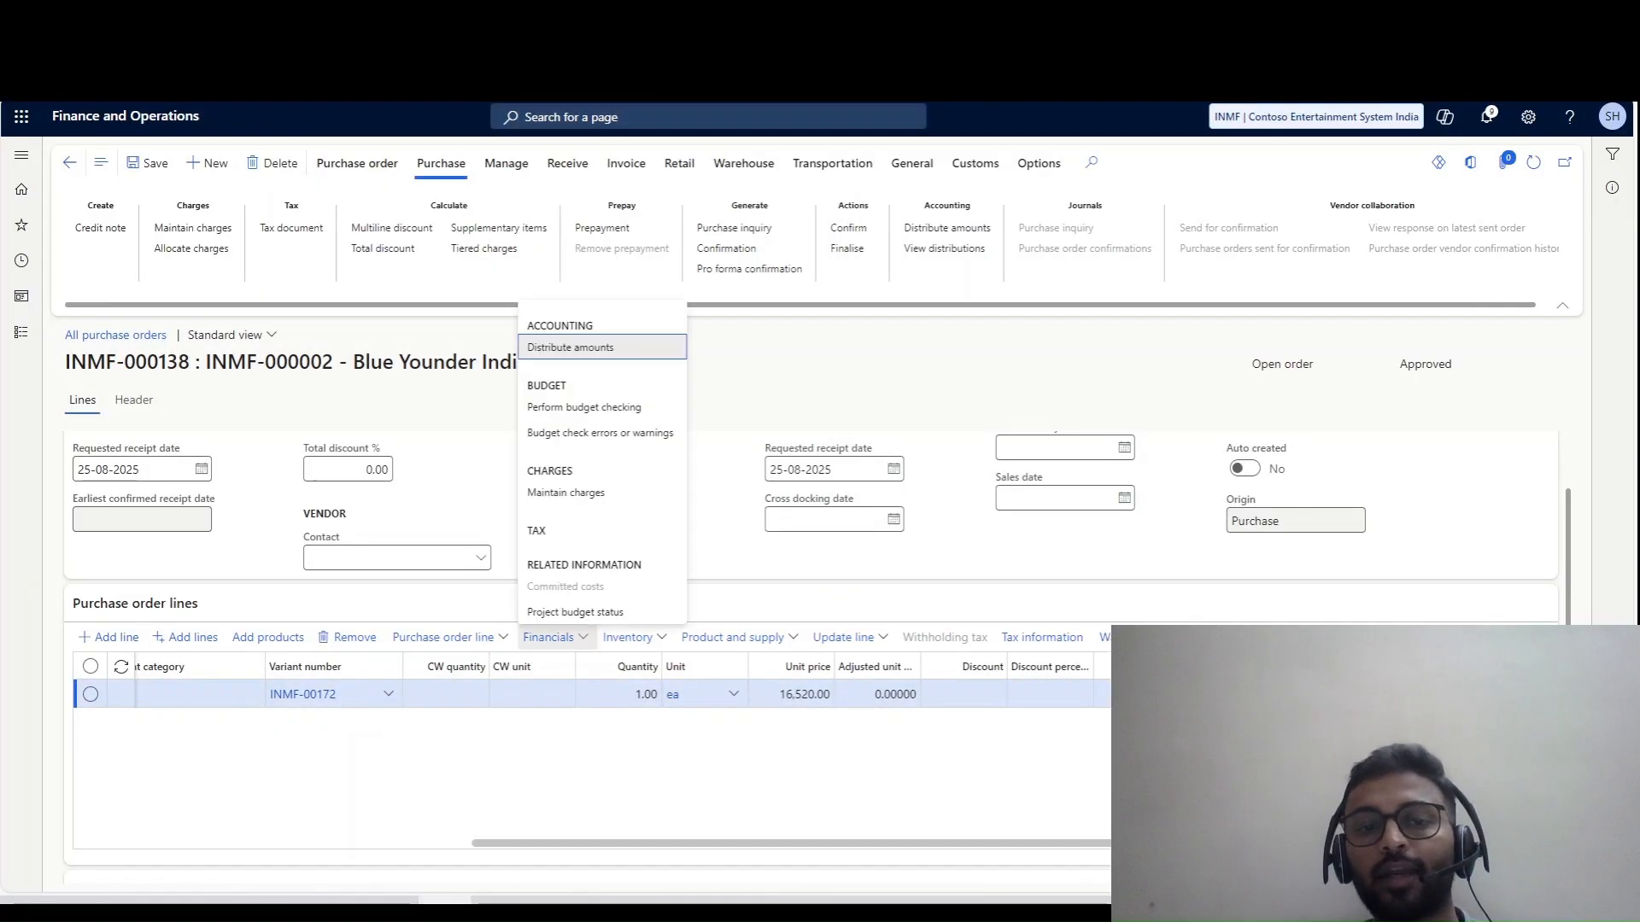
{"action": "left_click", "coordinate": [578, 491]}
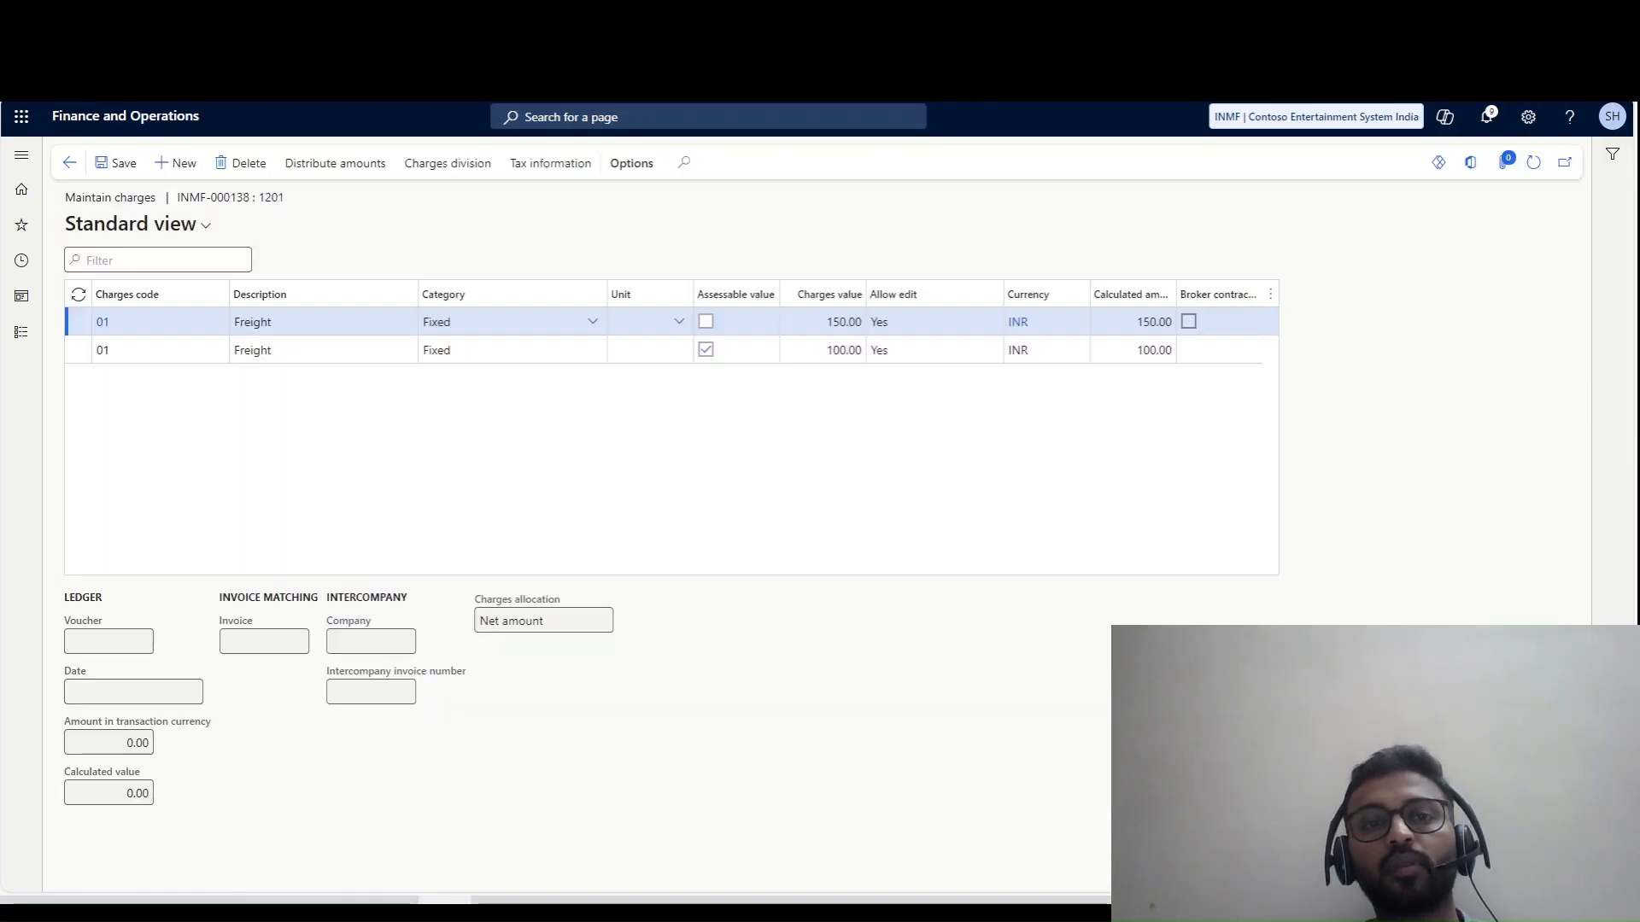
{"action": "left_click", "coordinate": [706, 322]}
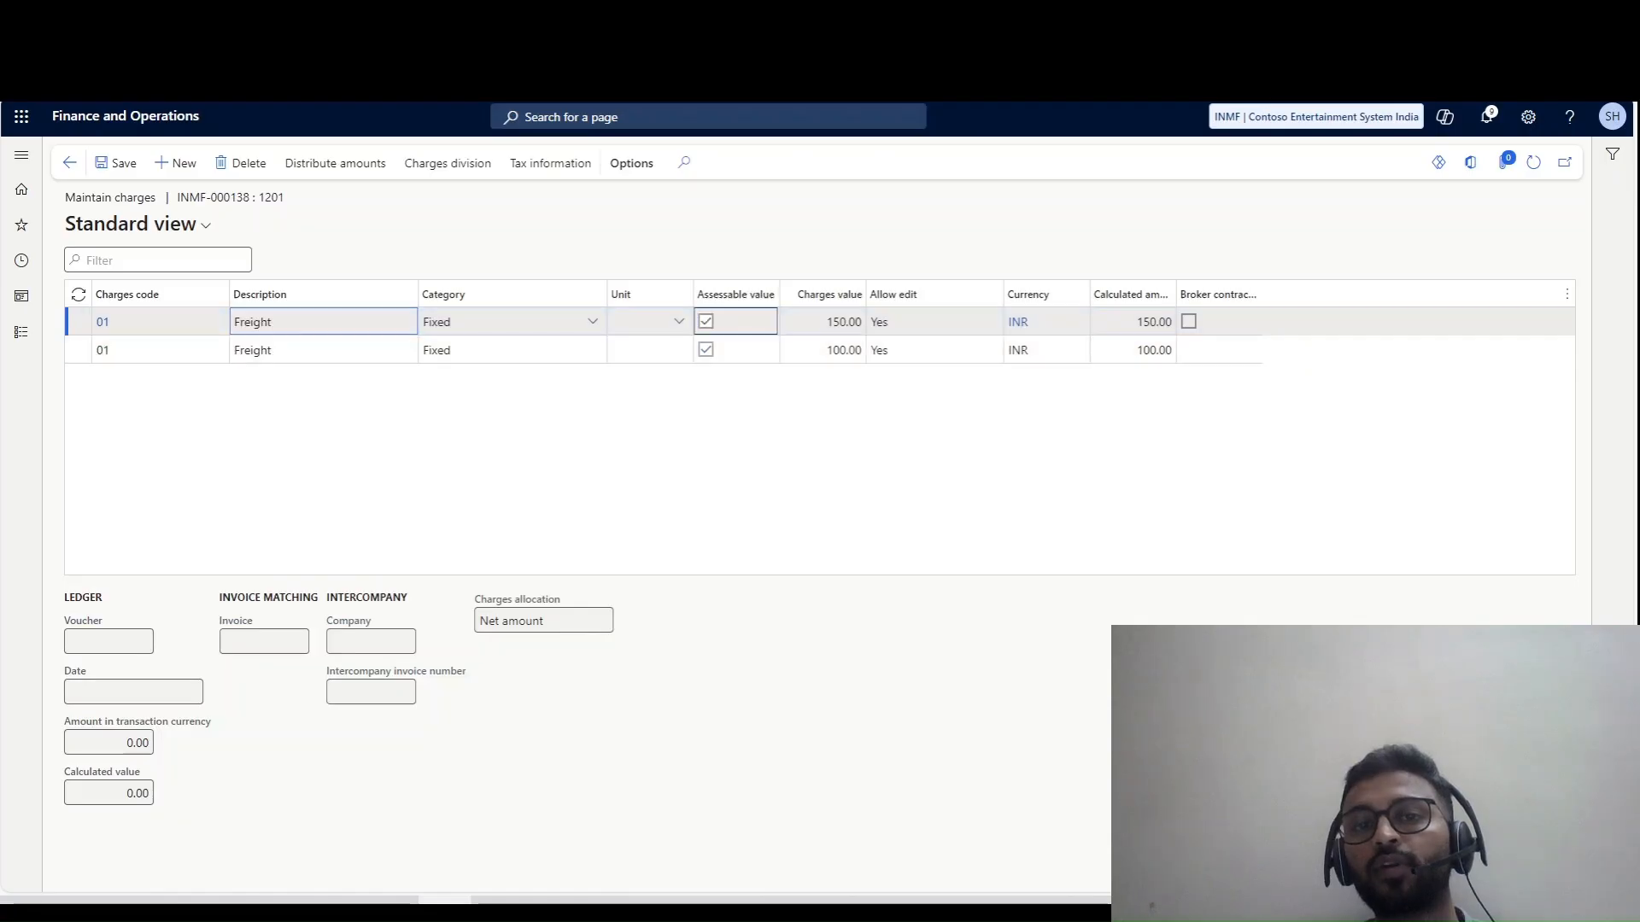
{"action": "left_click", "coordinate": [822, 322]}
{"action": "left_click_drag", "start_coordinate": [826, 322], "coordinate": [864, 322]}
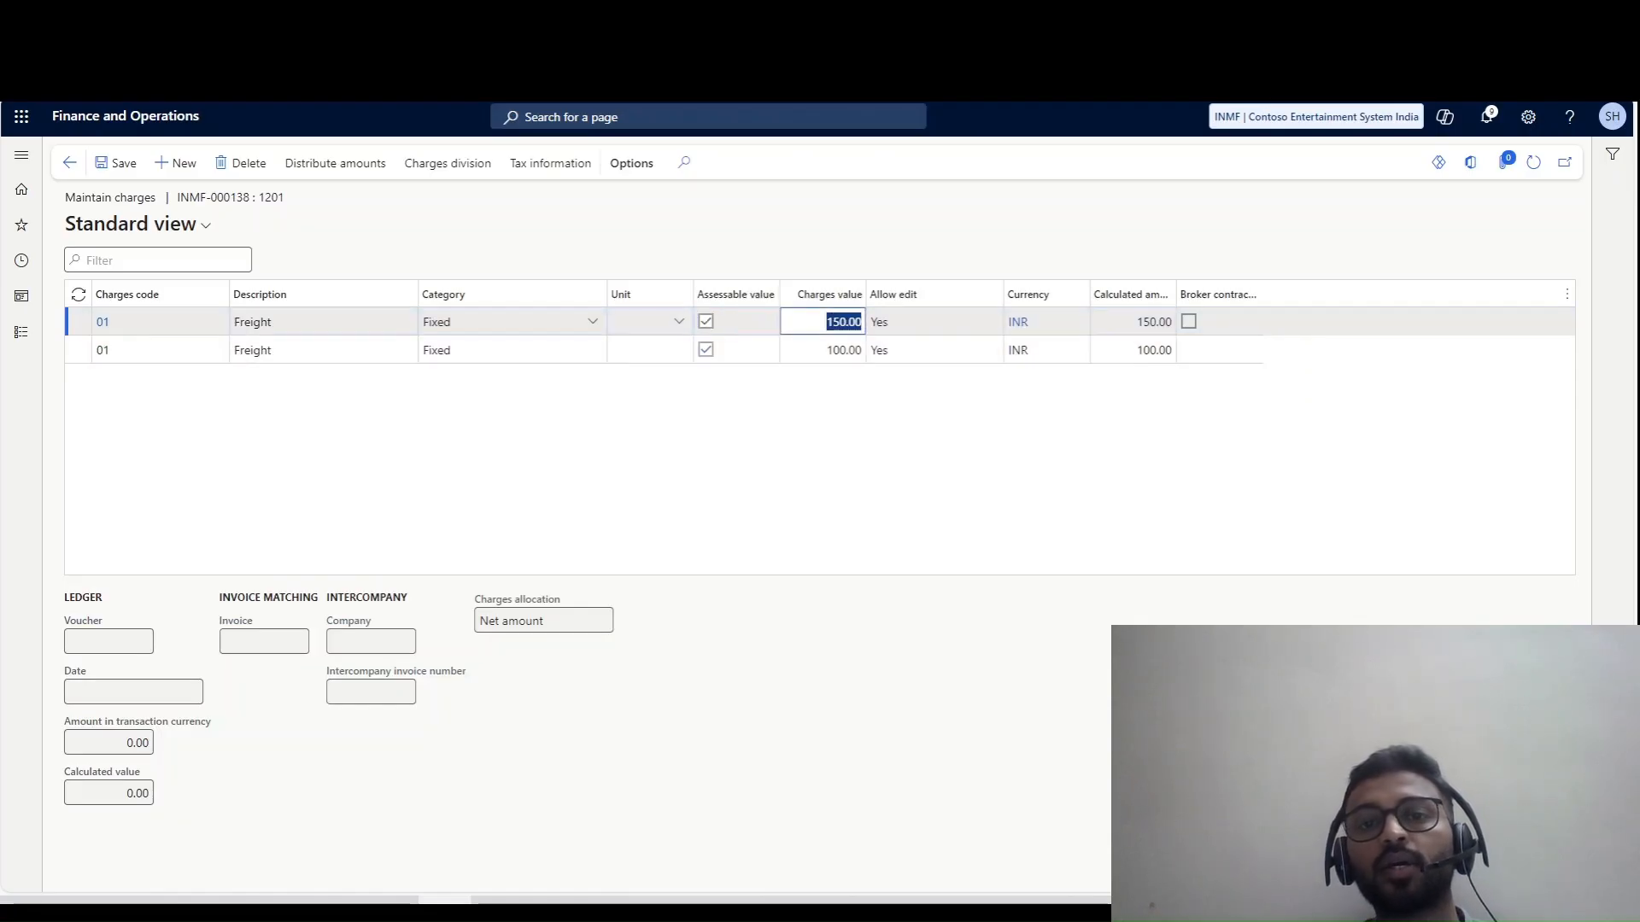
{"action": "left_click", "coordinate": [116, 162]}
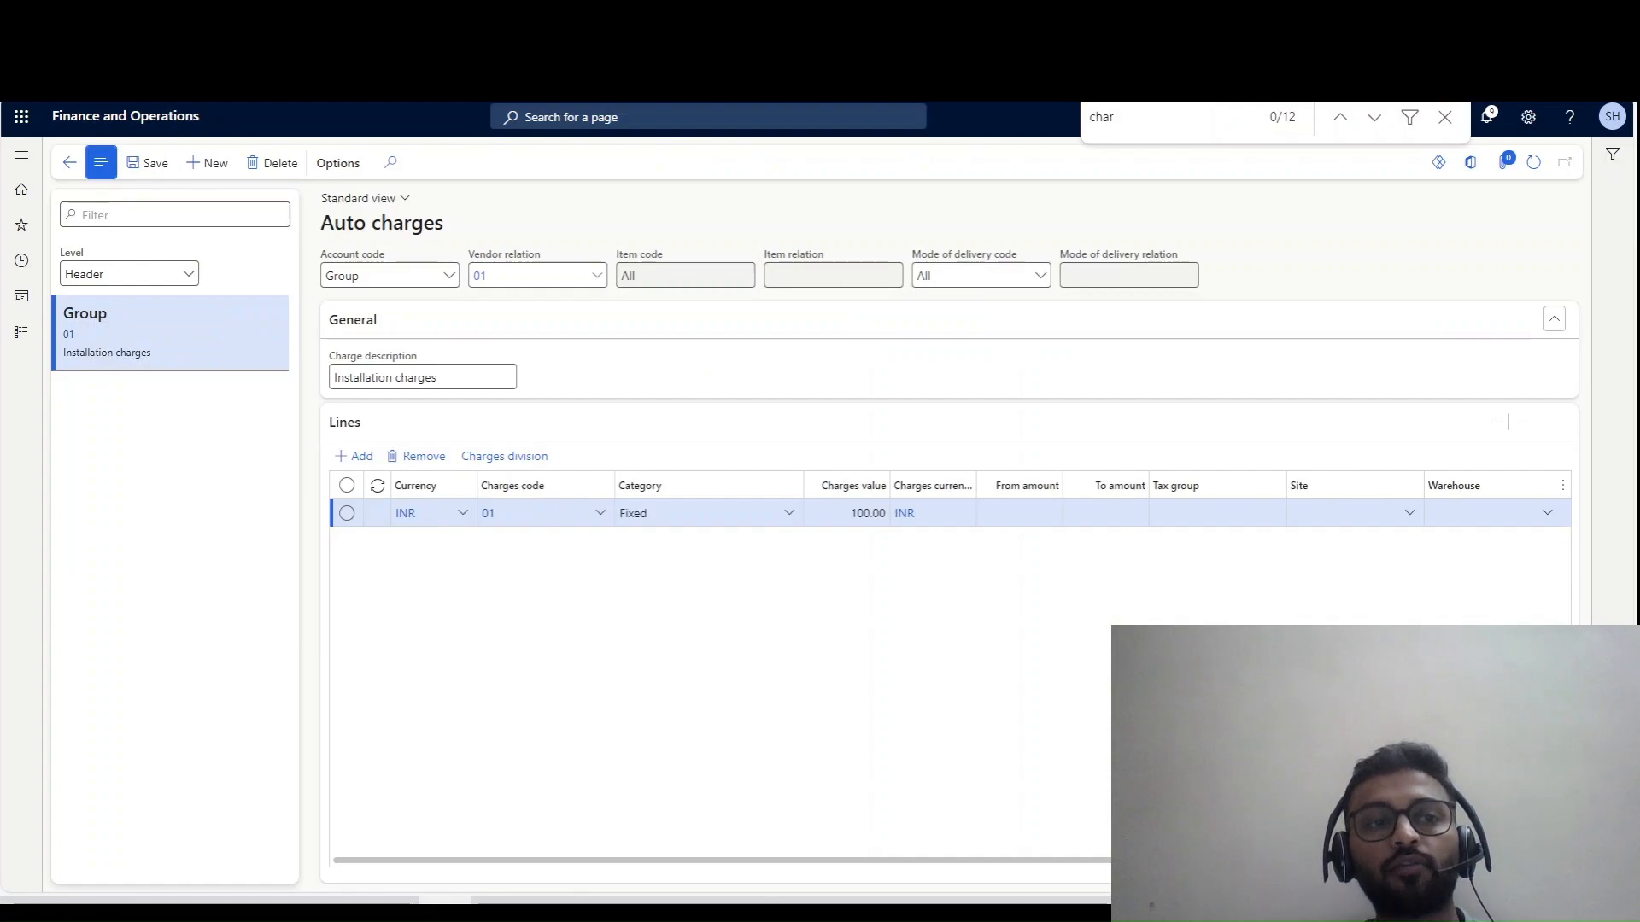
- Examine the Line-level auto charge for item 1201 and compare it with the charges on the order line
{"action": "left_click", "coordinate": [128, 273]}
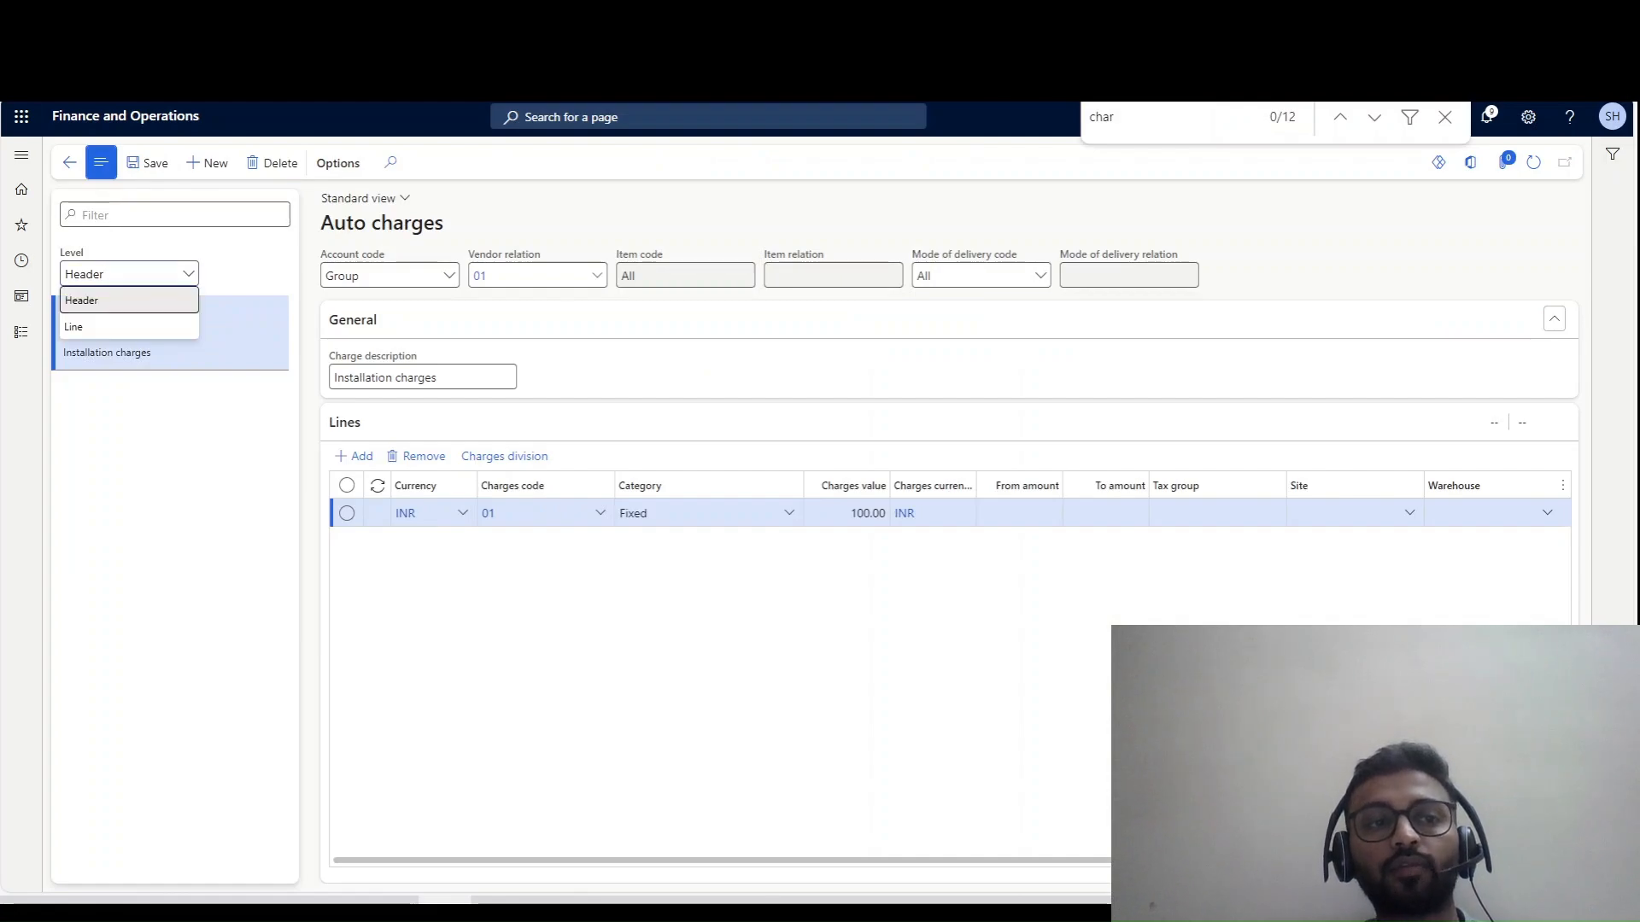
{"action": "left_click", "coordinate": [86, 326]}
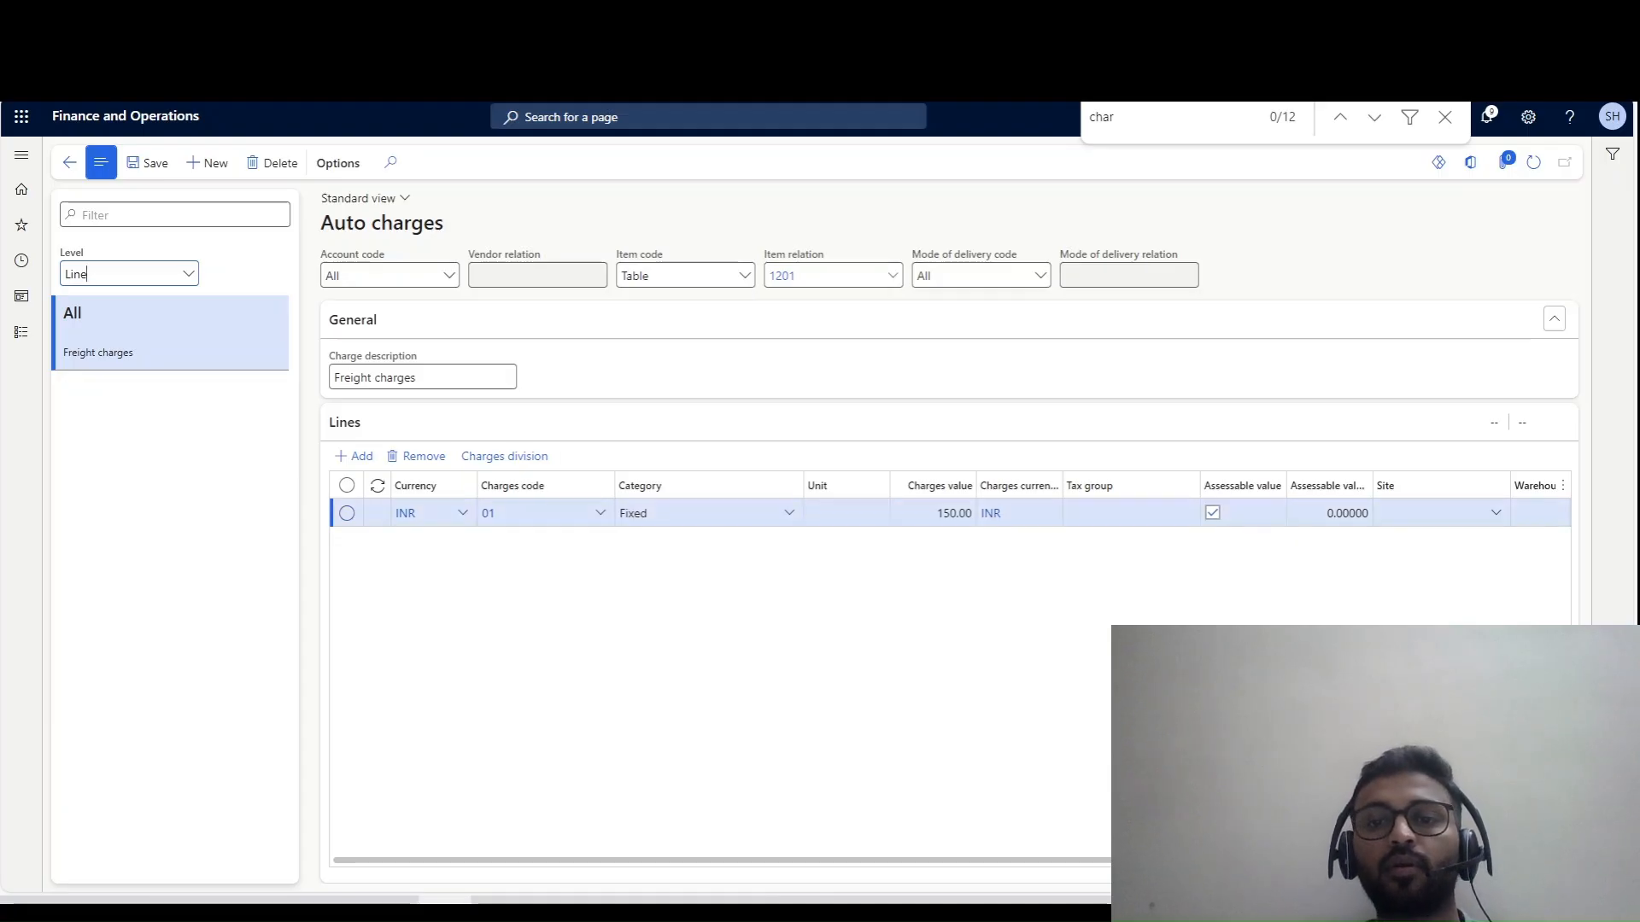
{"action": "key", "text": "Escape"}
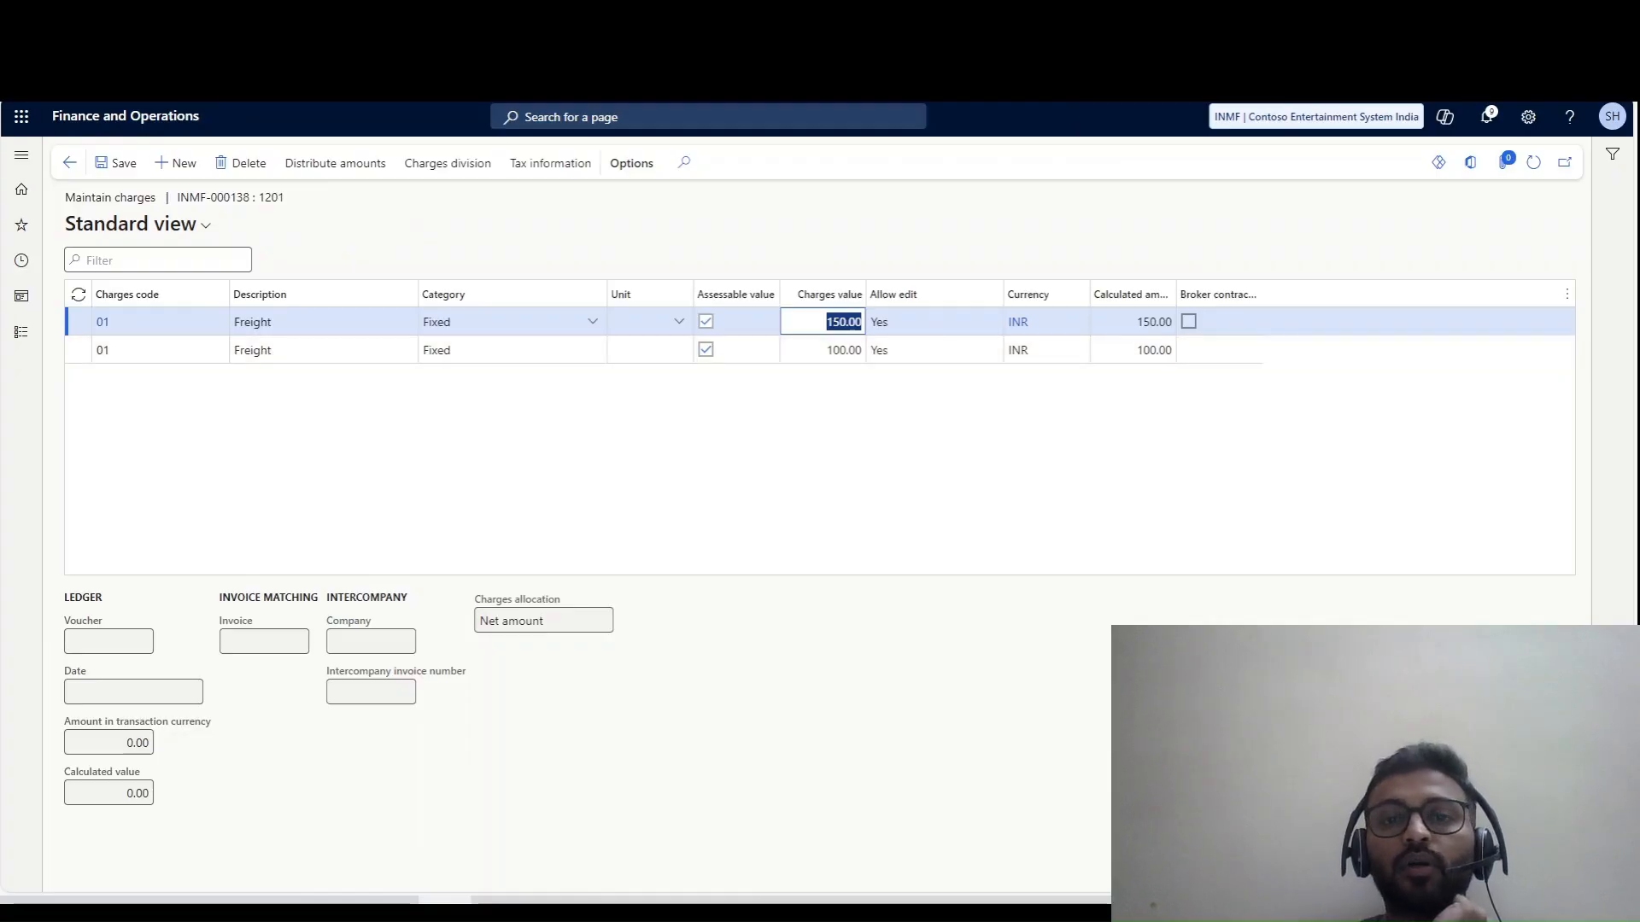
{"action": "left_click", "coordinate": [821, 412]}
{"action": "left_click", "coordinate": [821, 351]}
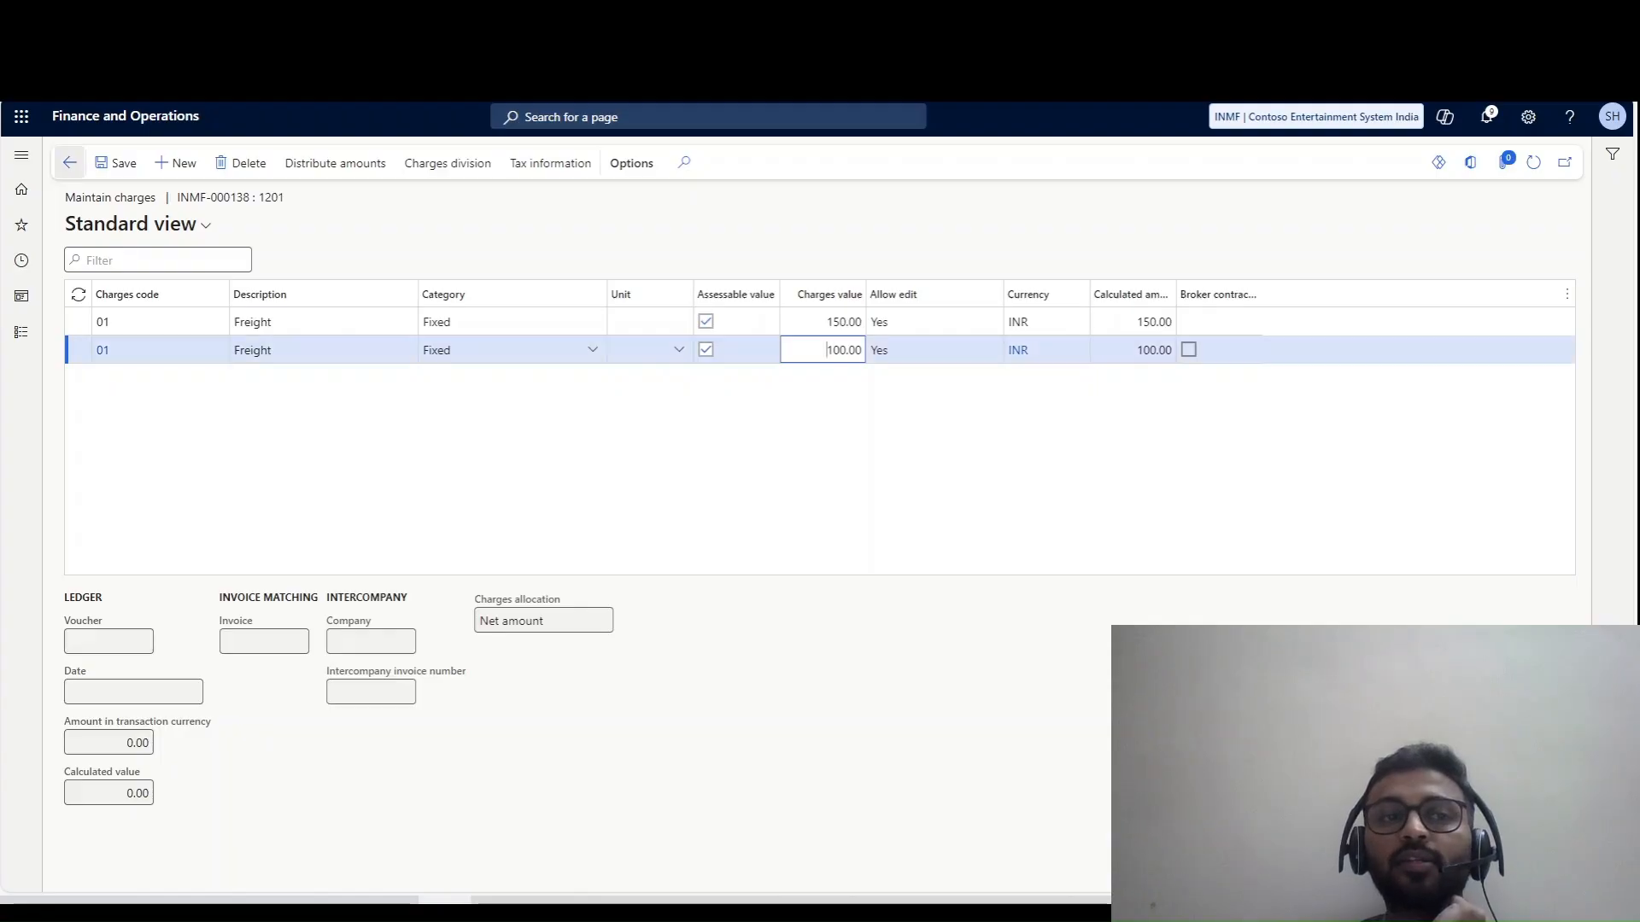
- Return to the purchase order and confirm it
{"action": "left_click", "coordinate": [70, 163]}
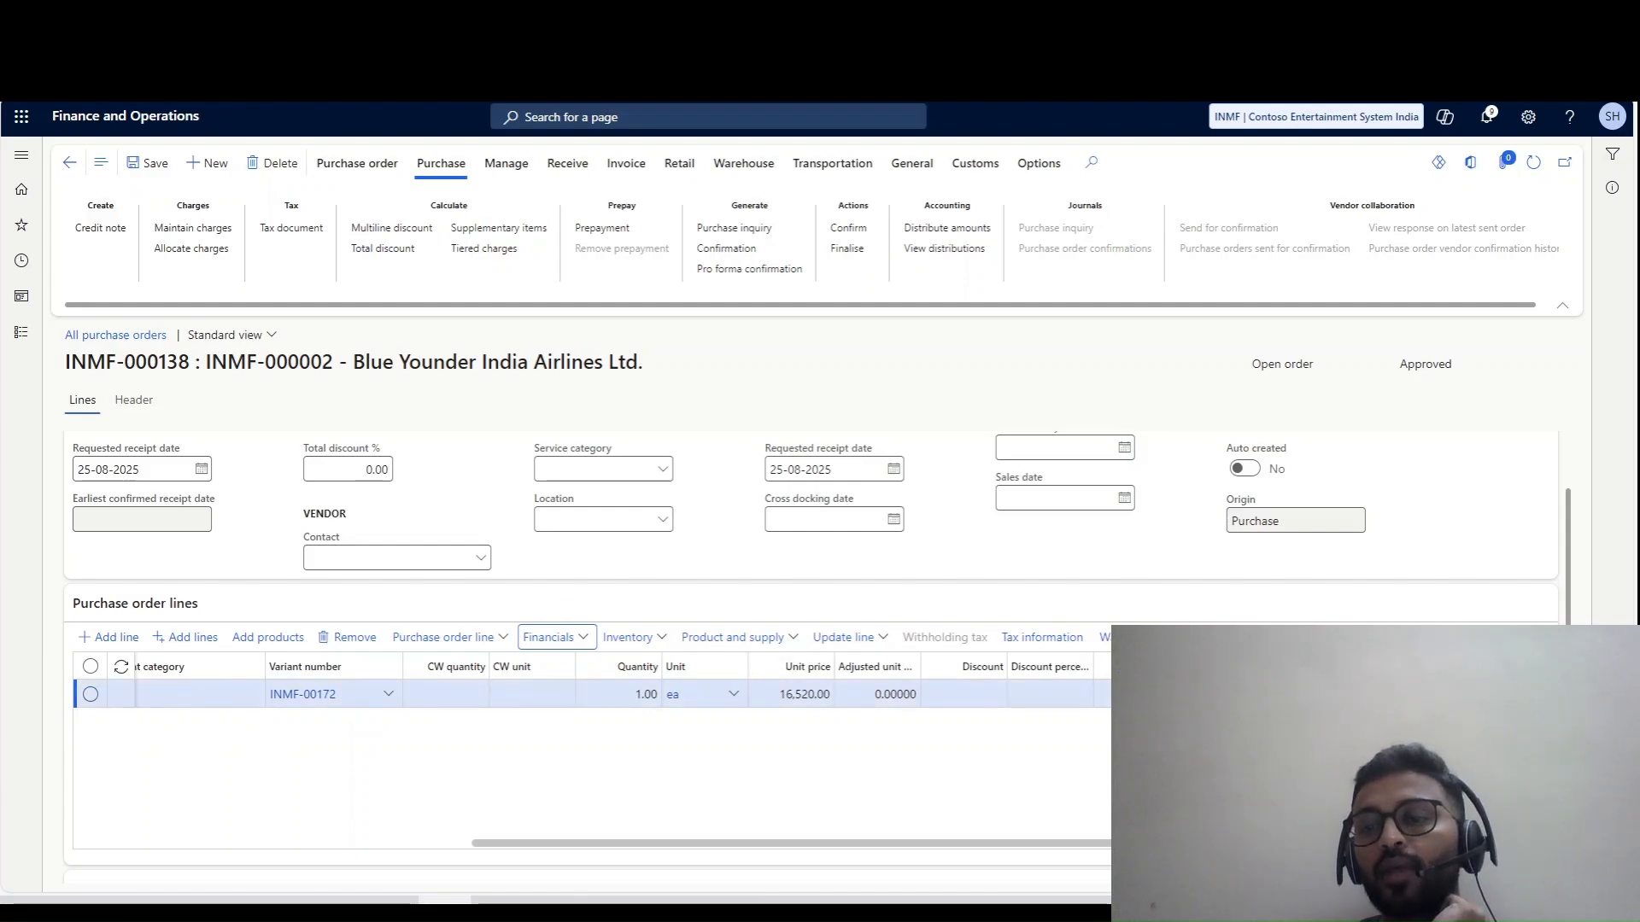
{"action": "left_click", "coordinate": [91, 694]}
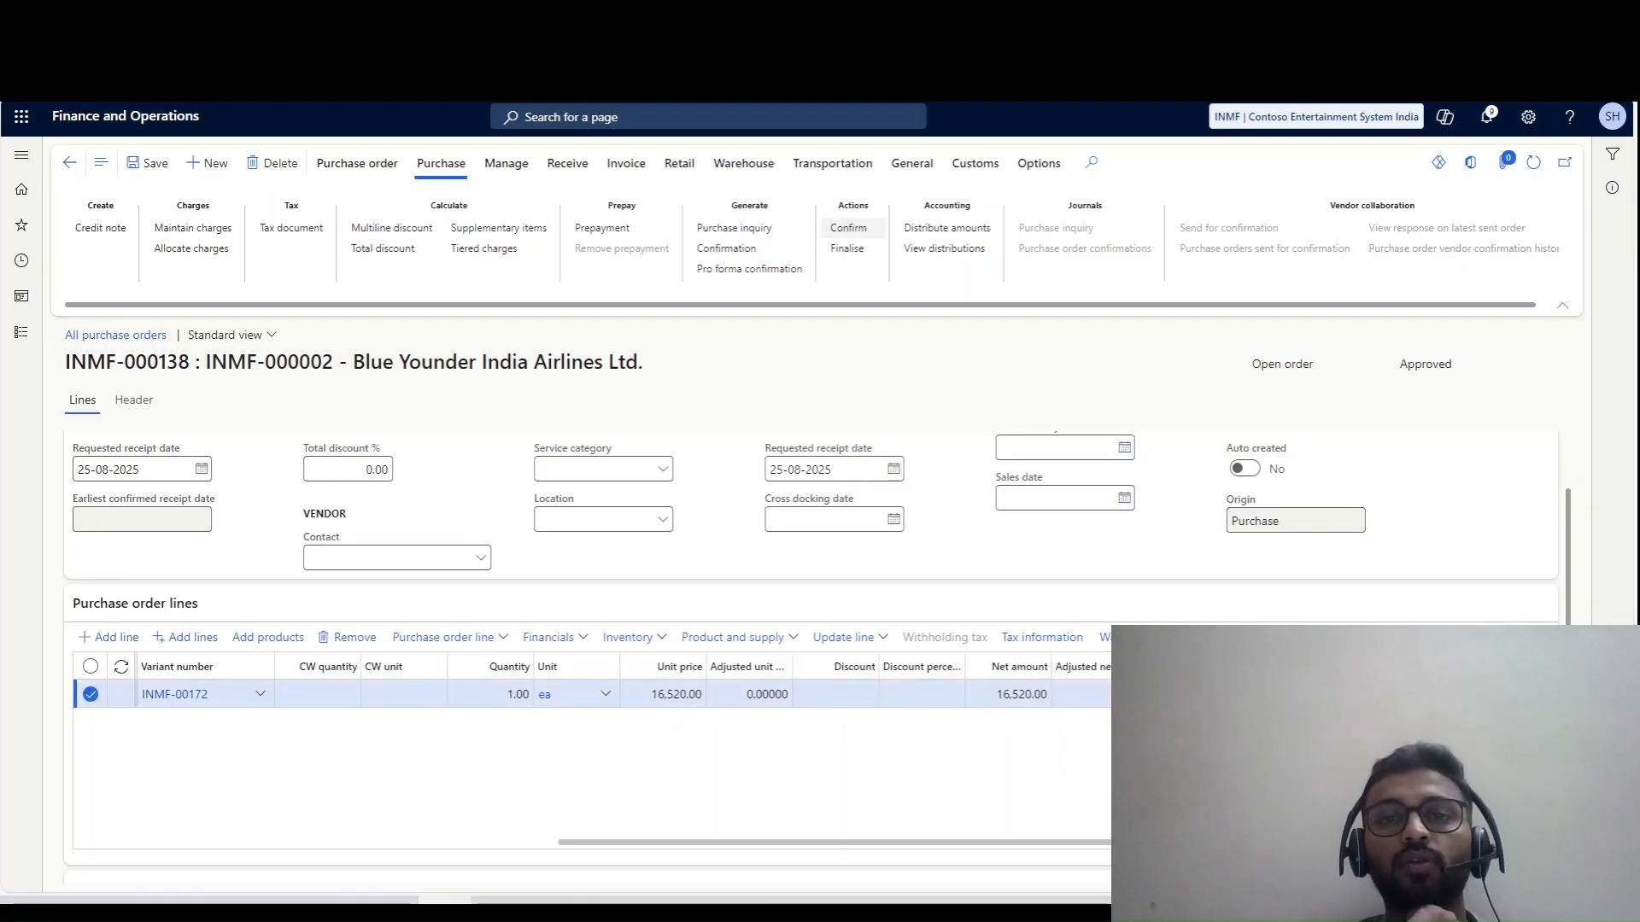
{"action": "left_click", "coordinate": [849, 228]}
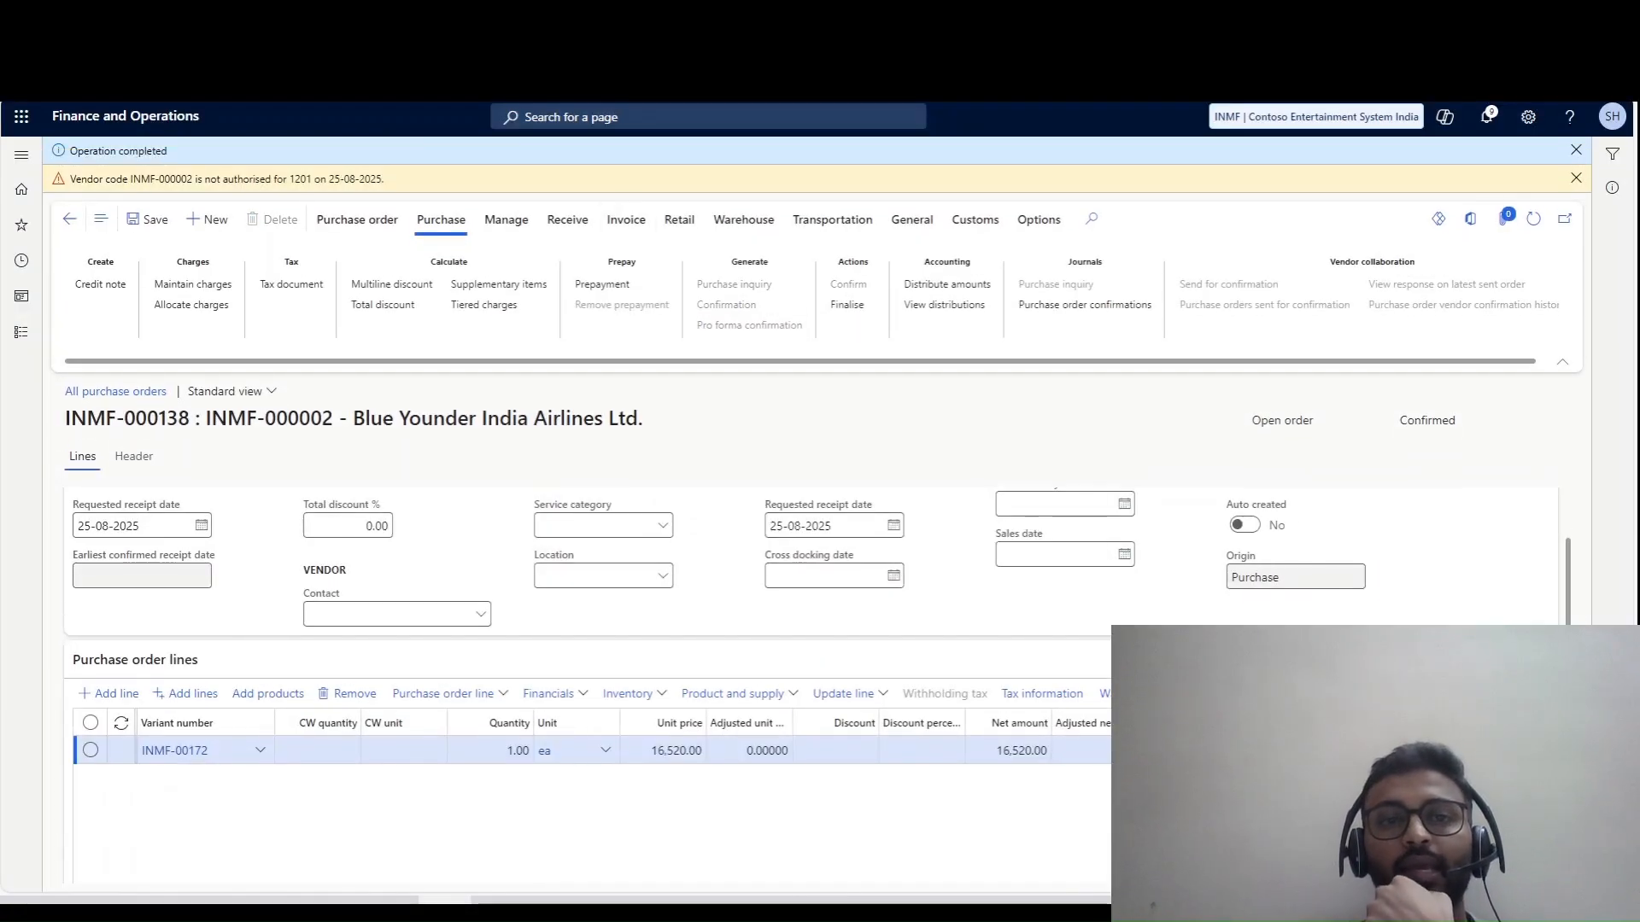
- Post the product receipt for the purchase order with product receipt number PR0002
{"action": "left_click", "coordinate": [568, 219]}
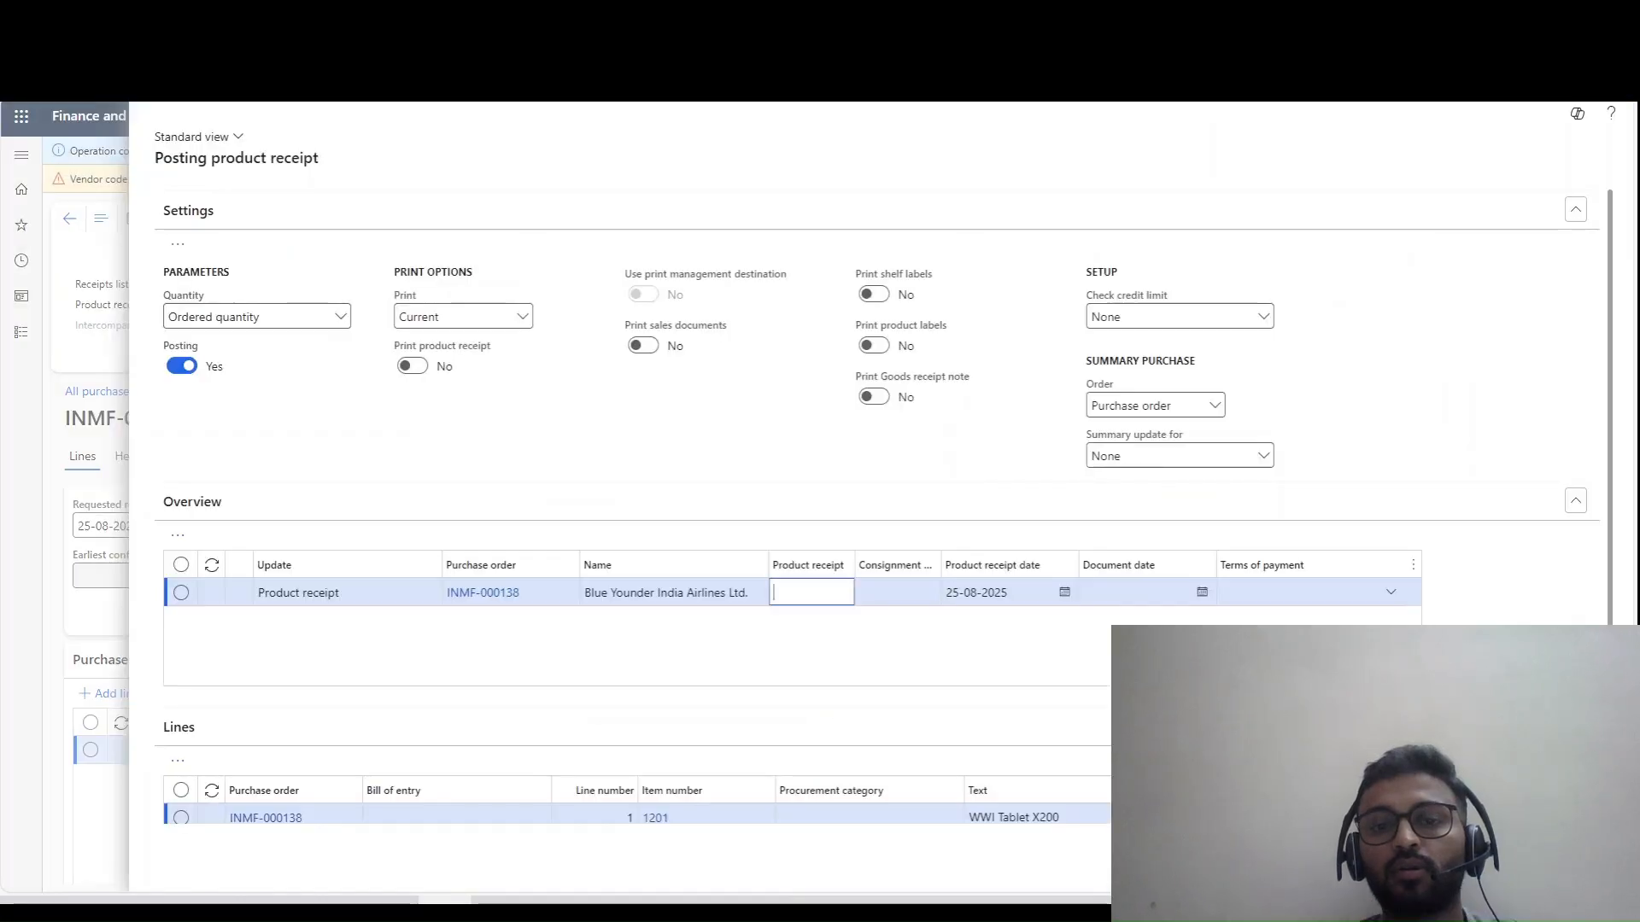
{"action": "type", "text": "PR0002"}
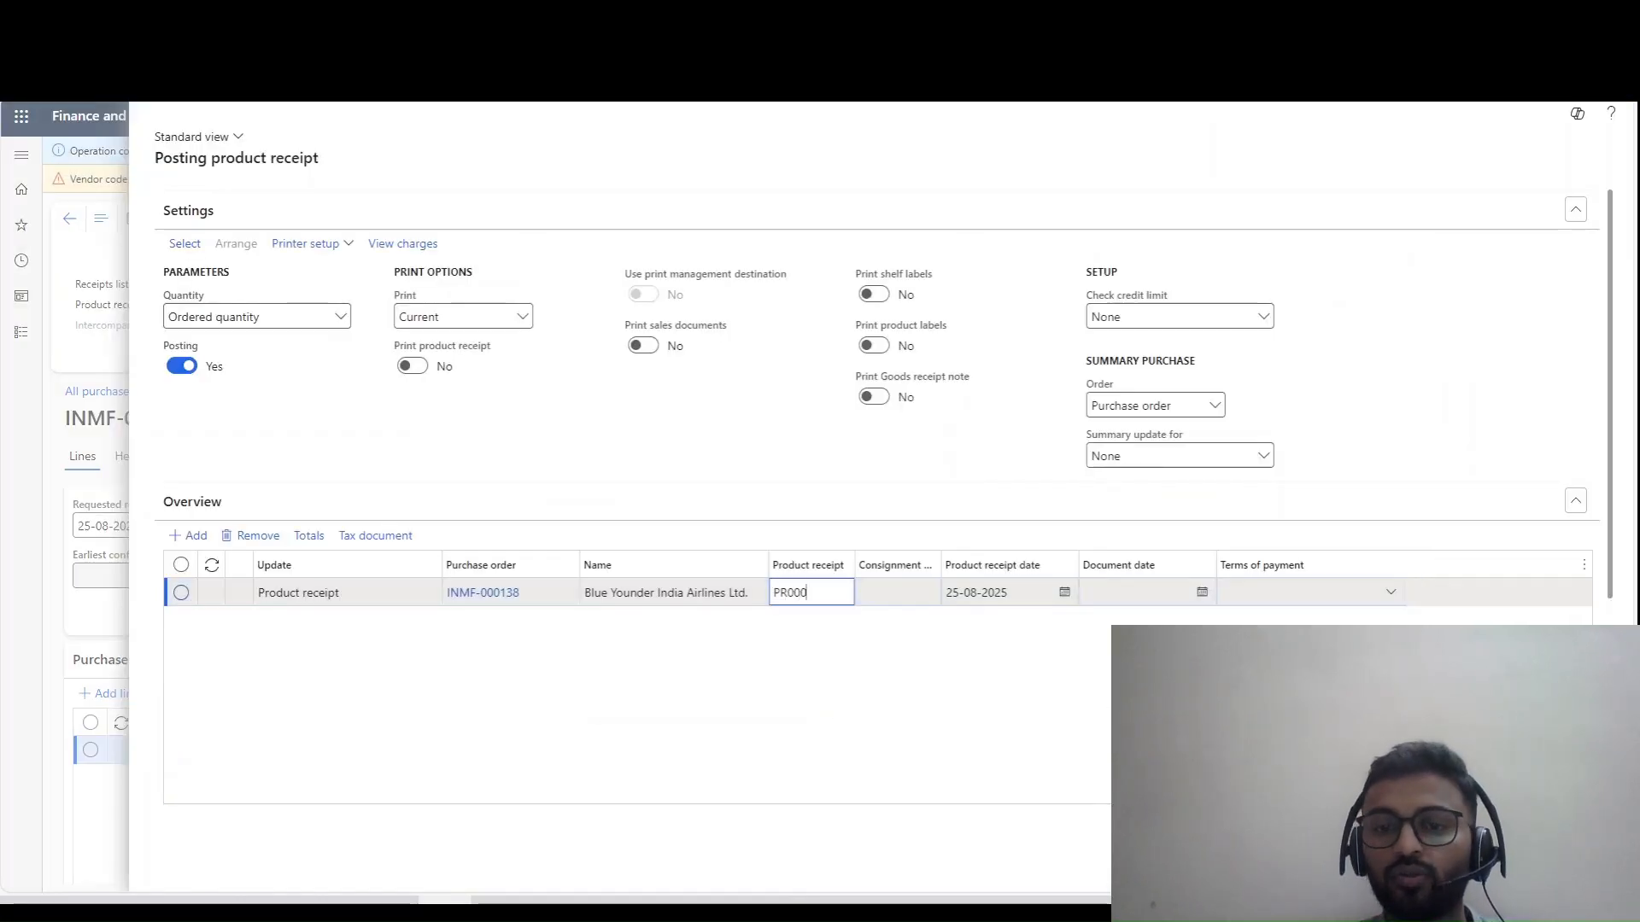
{"action": "key", "text": "Tab"}
{"action": "key", "text": "alt+Return"}
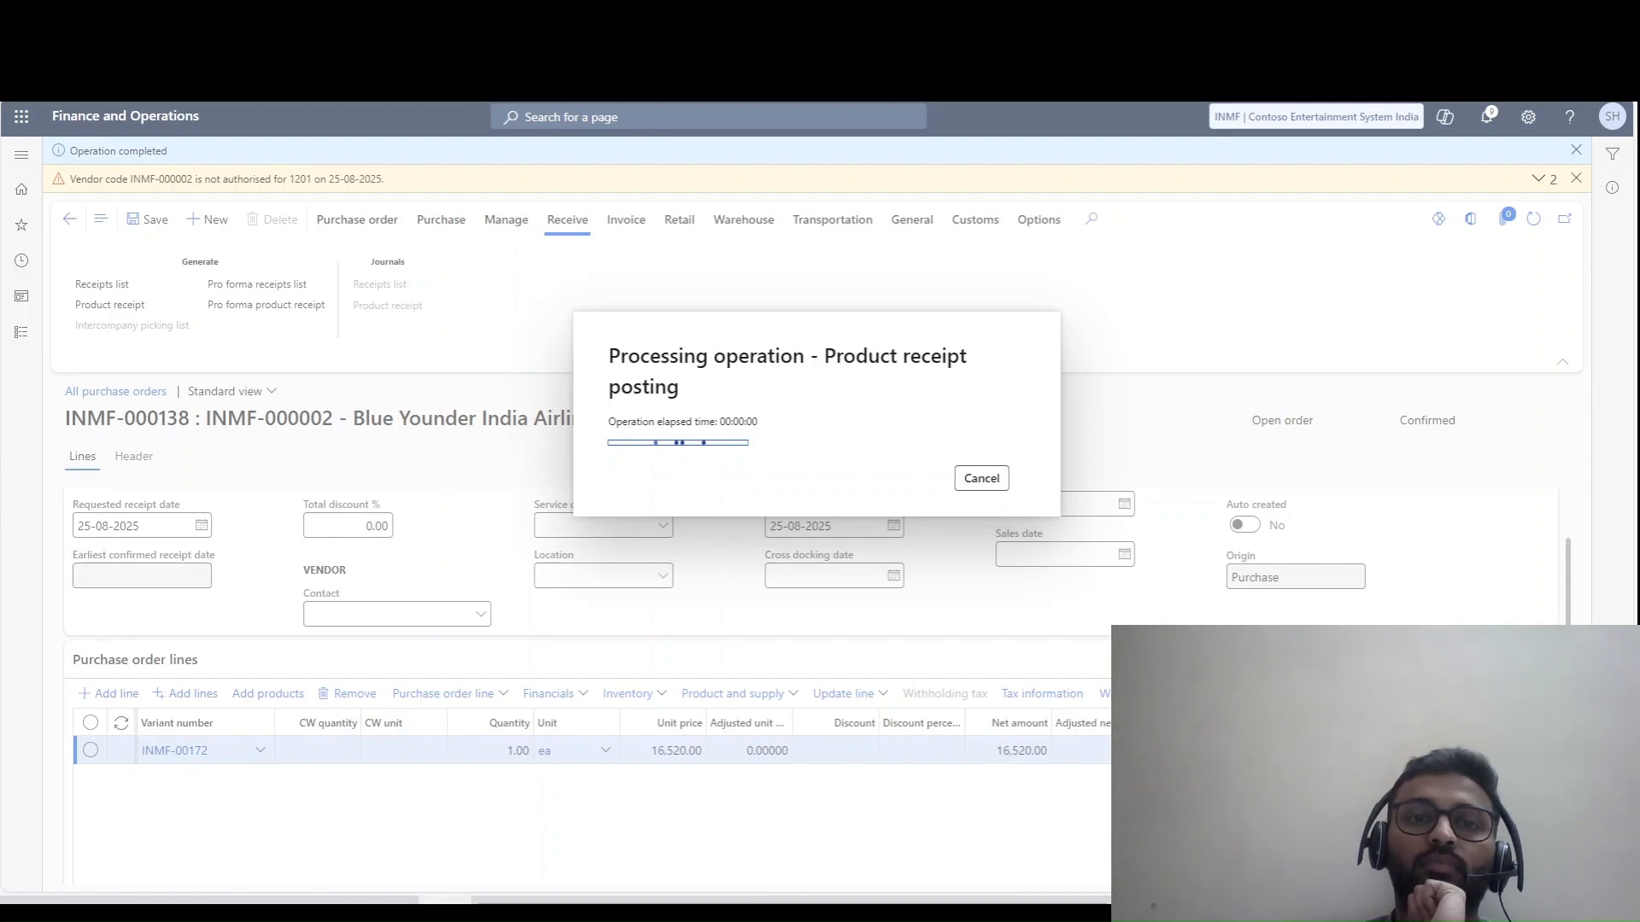
- Create the vendor invoice for the received purchase order with invoice number INV002 and today's invoice date, and post it
{"action": "left_click", "coordinate": [626, 220]}
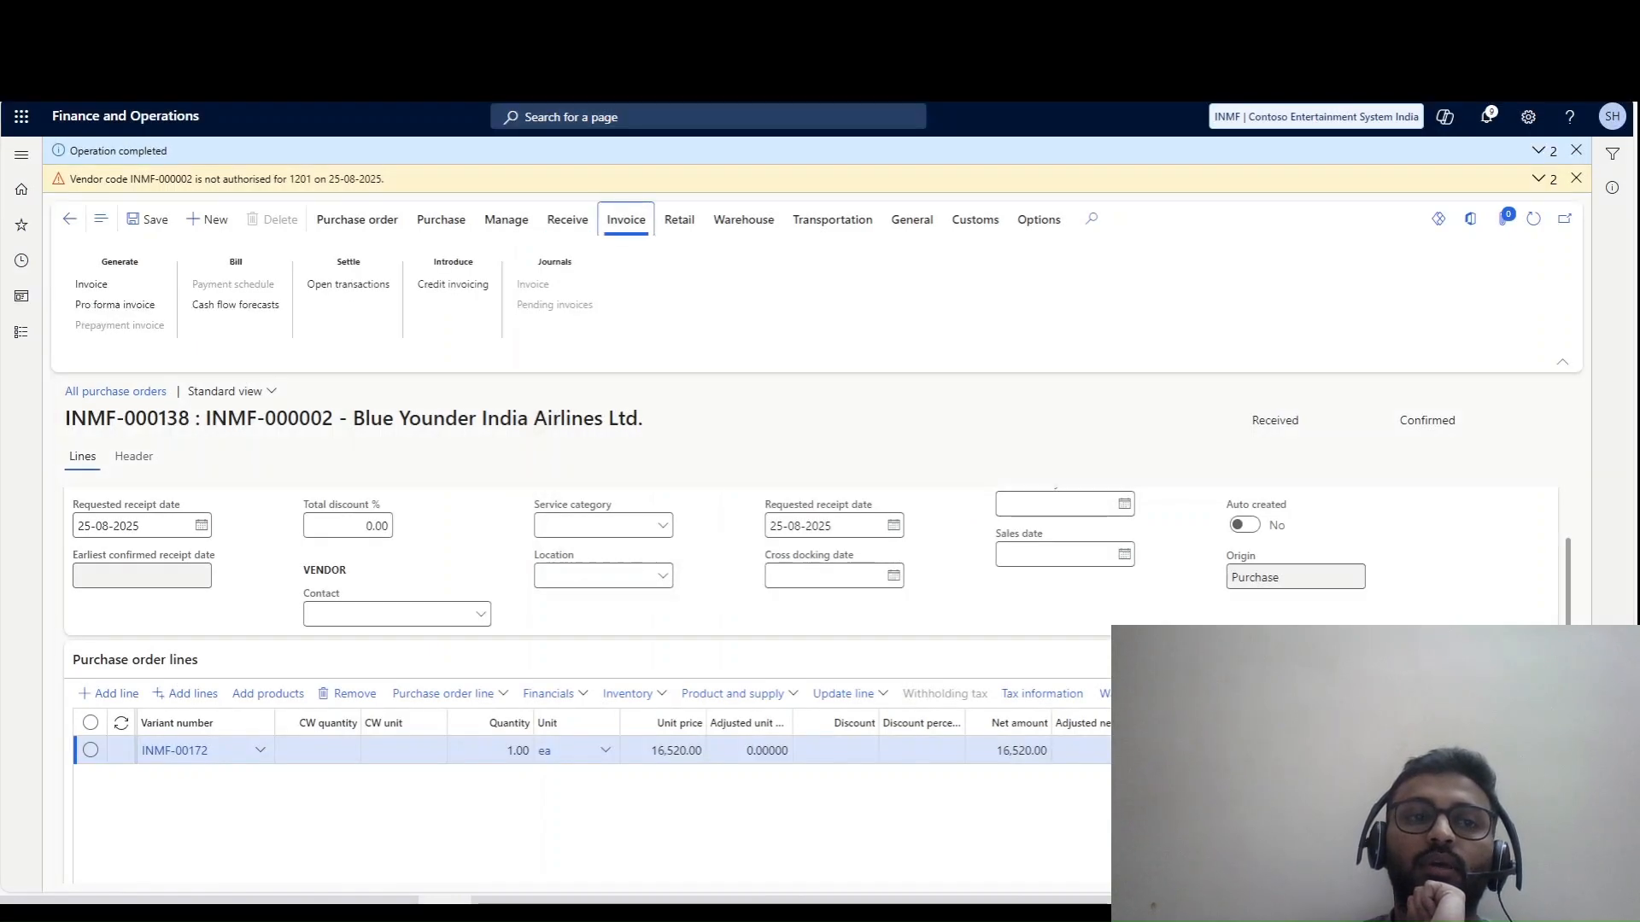
{"action": "left_click", "coordinate": [91, 283]}
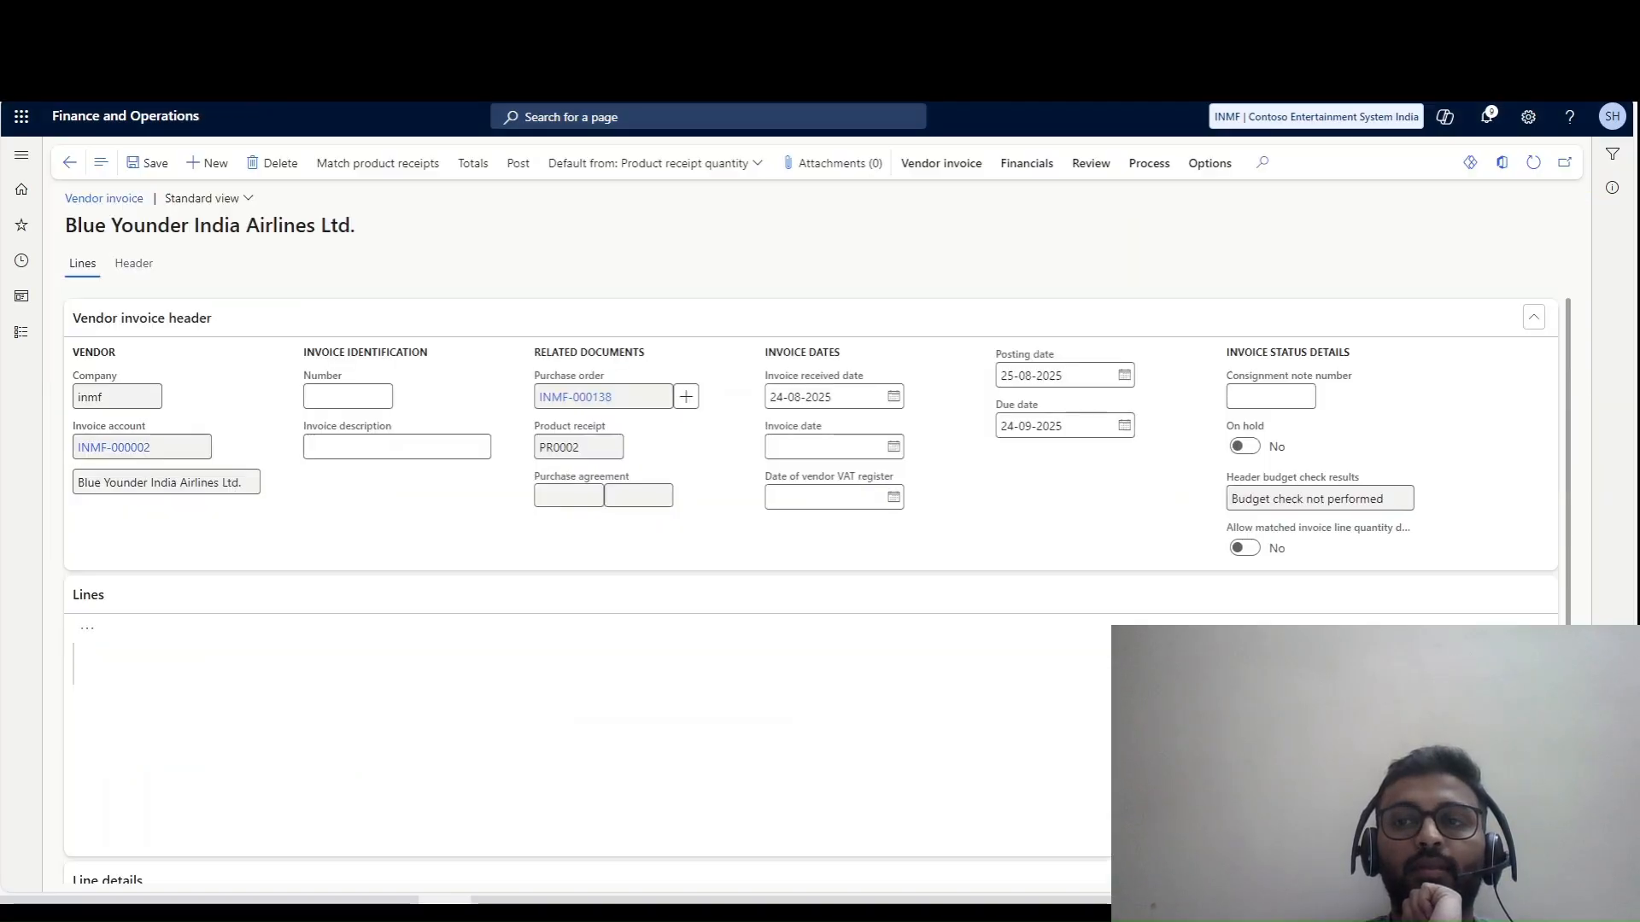
{"action": "left_click", "coordinate": [347, 535]}
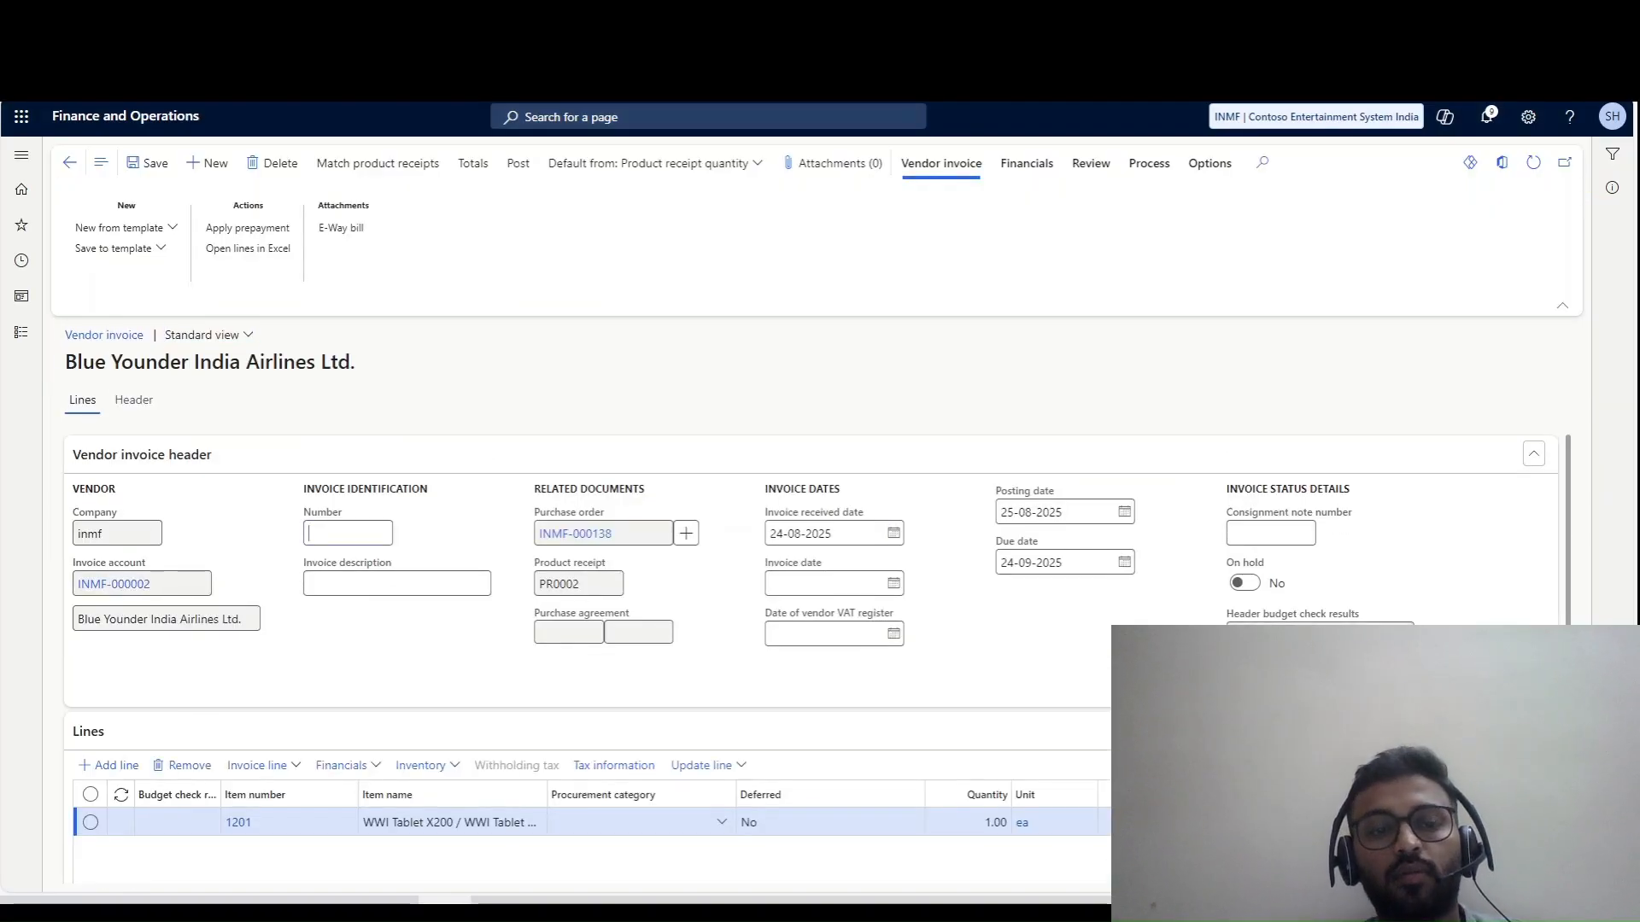
{"action": "type", "text": "INV"}
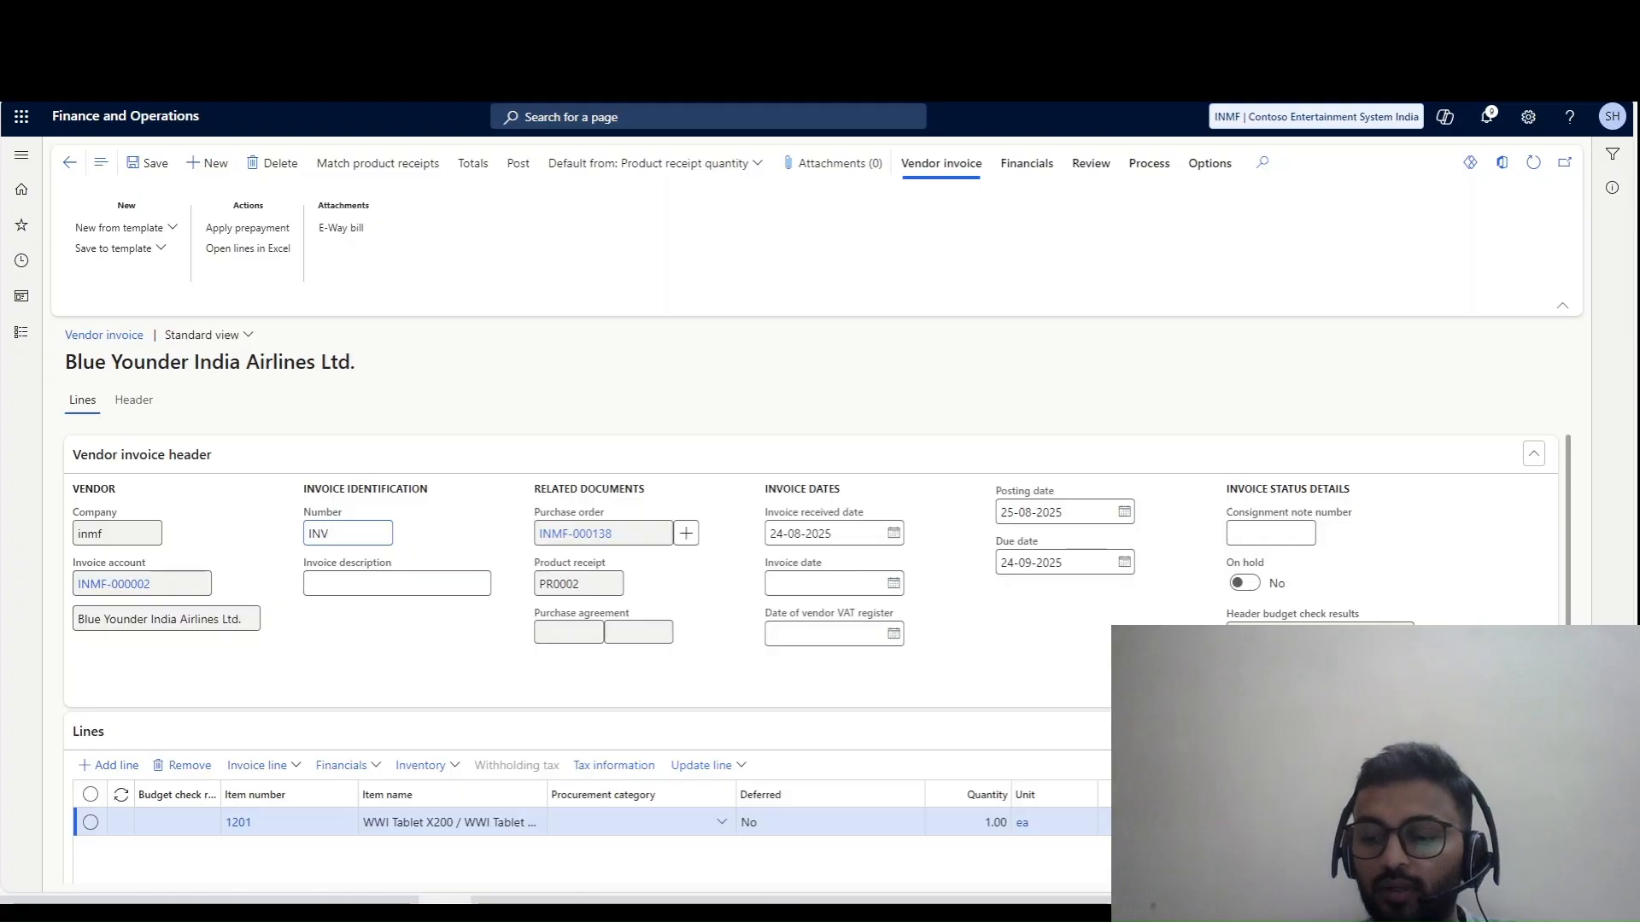
{"action": "type", "text": "002"}
{"action": "key", "text": "Tab"}
{"action": "left_click", "coordinate": [825, 584]}
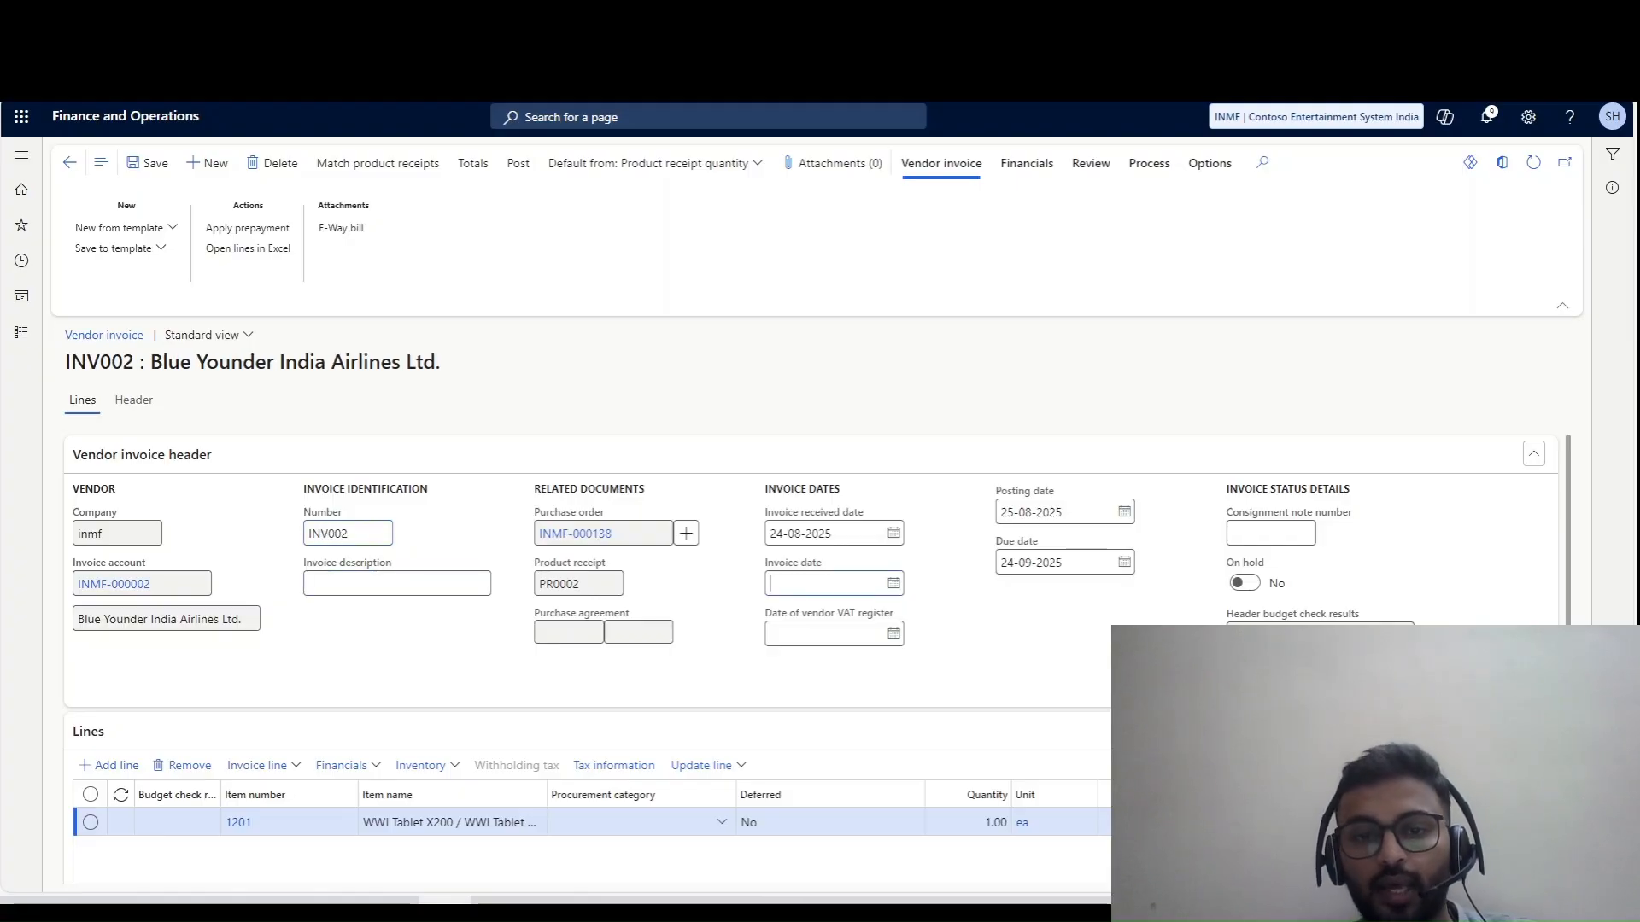
{"action": "type", "text": "t"}
{"action": "key", "text": "Tab"}
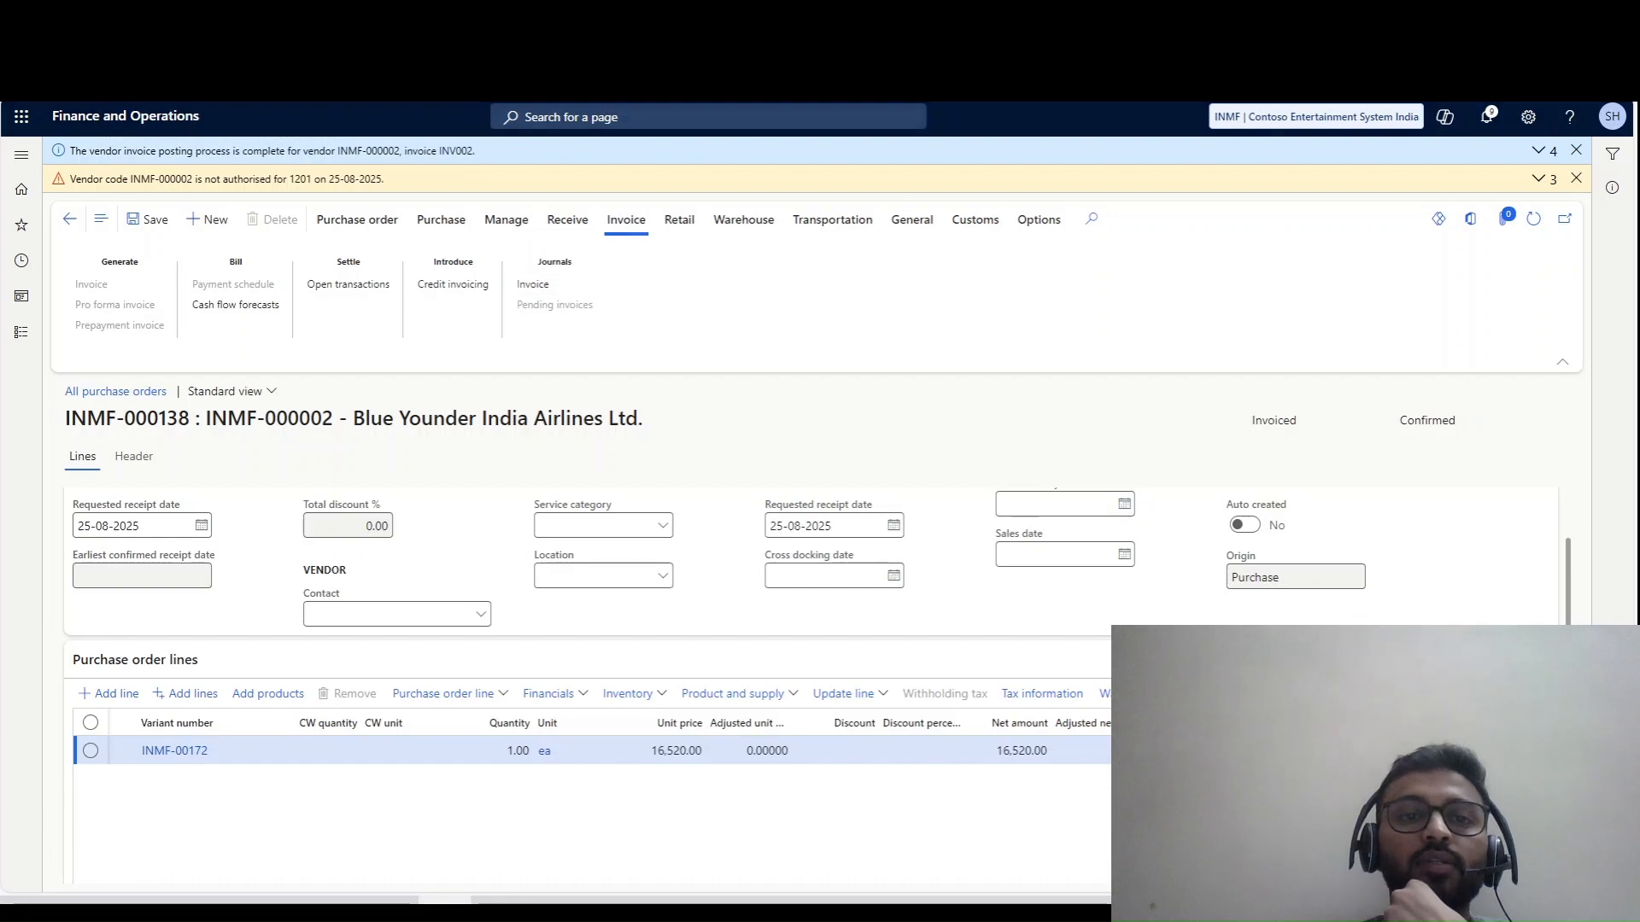
- Open the voucher transactions of posted invoice INV002 from the purchase order's invoice journal
{"action": "left_click", "coordinate": [532, 285]}
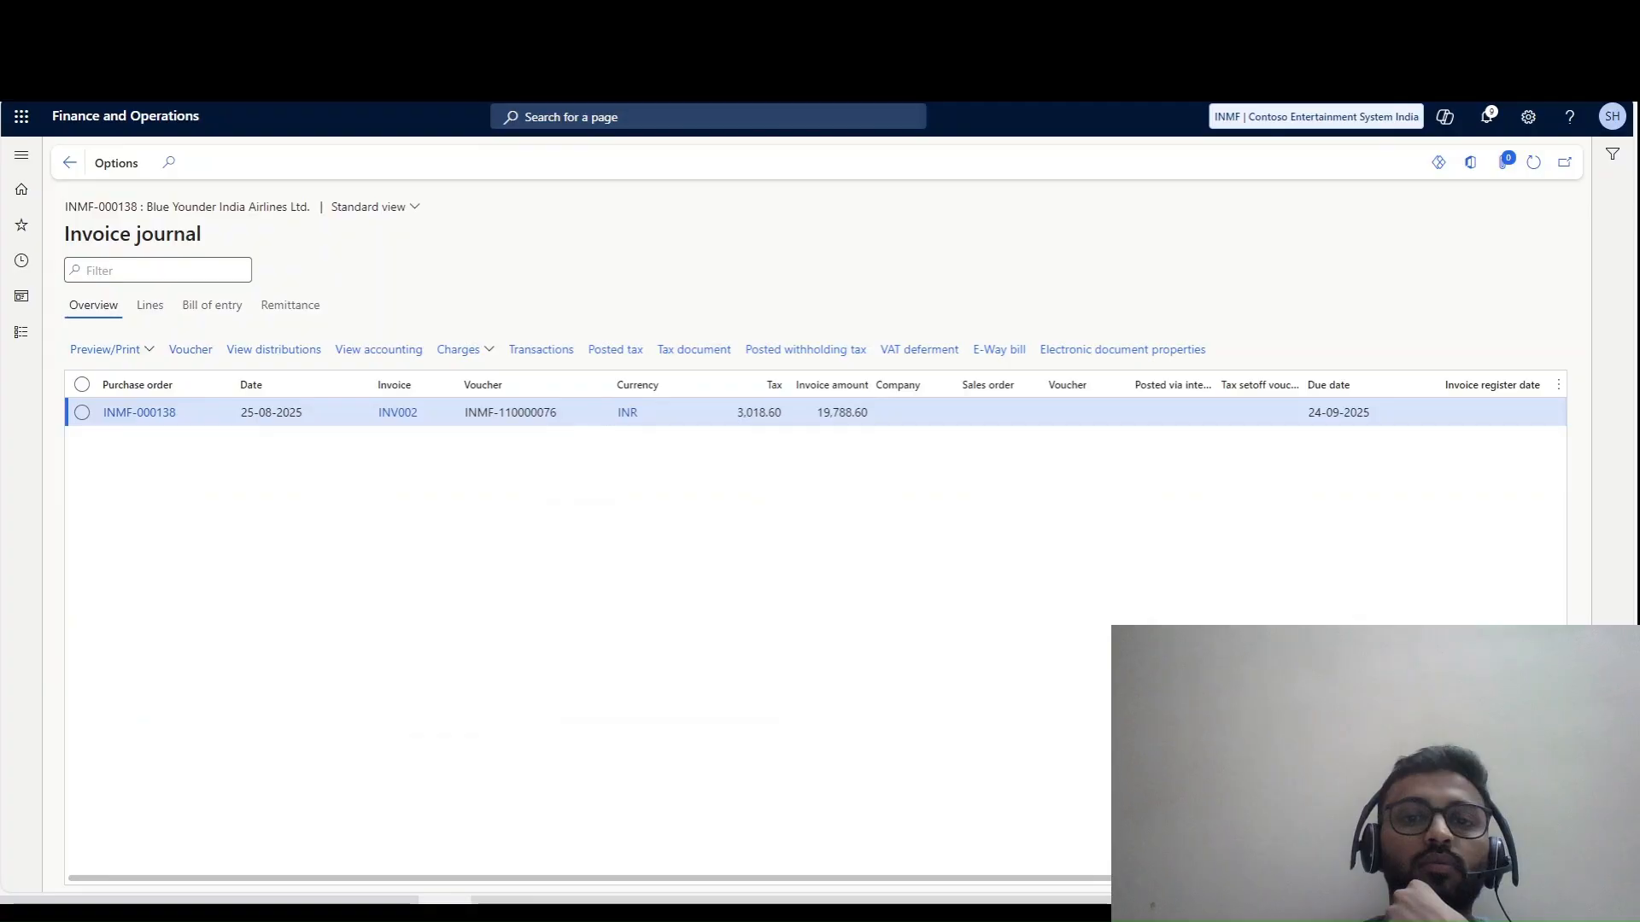
{"action": "left_click", "coordinate": [191, 350]}
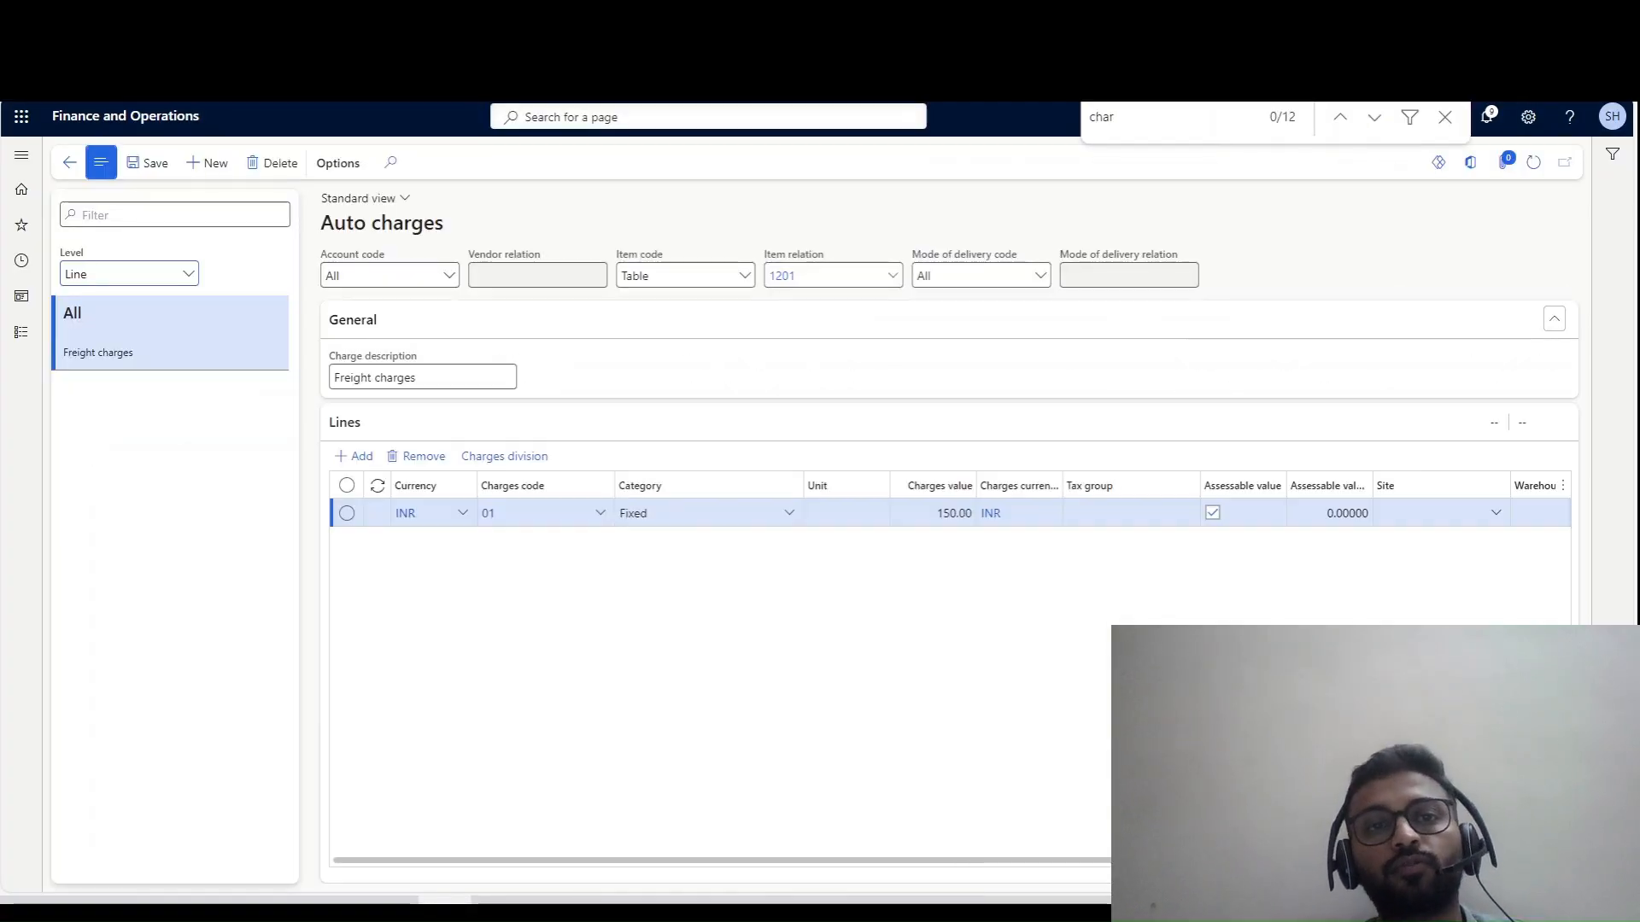
{"action": "type", "text": "transfe"}
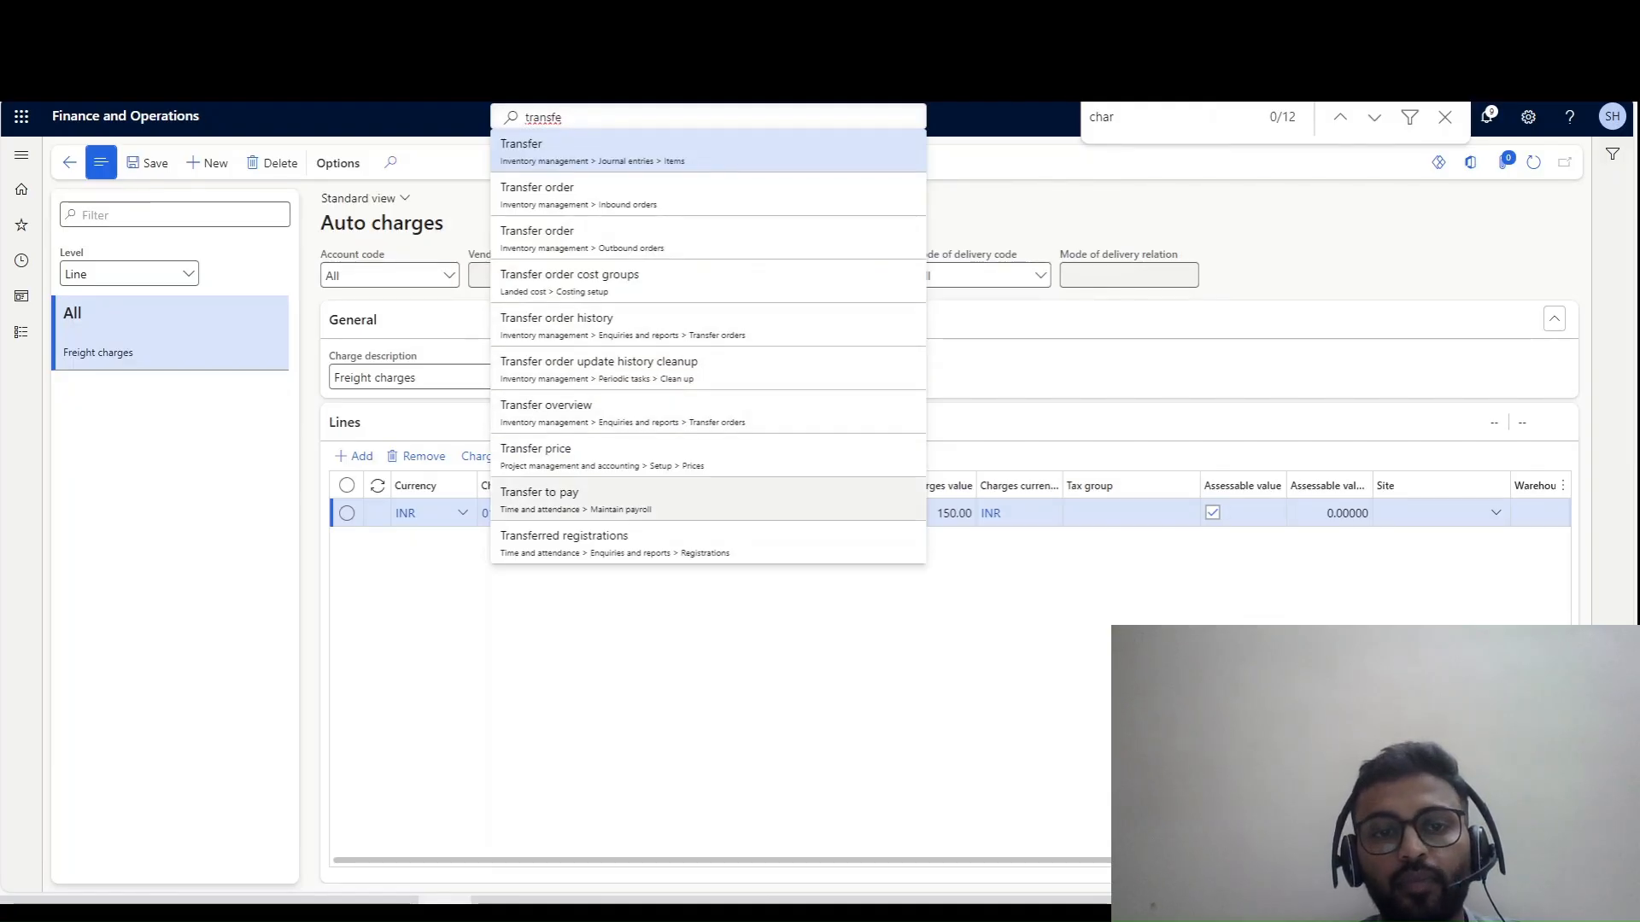
{"action": "key", "text": "BackSpace"}
{"action": "key", "text": "BackSpace"}
{"action": "key", "text": "BackSpace"}
{"action": "key", "text": "BackSpace"}
{"action": "key", "text": "BackSpace"}
{"action": "key", "text": "BackSpace"}
{"action": "key", "text": "BackSpace"}
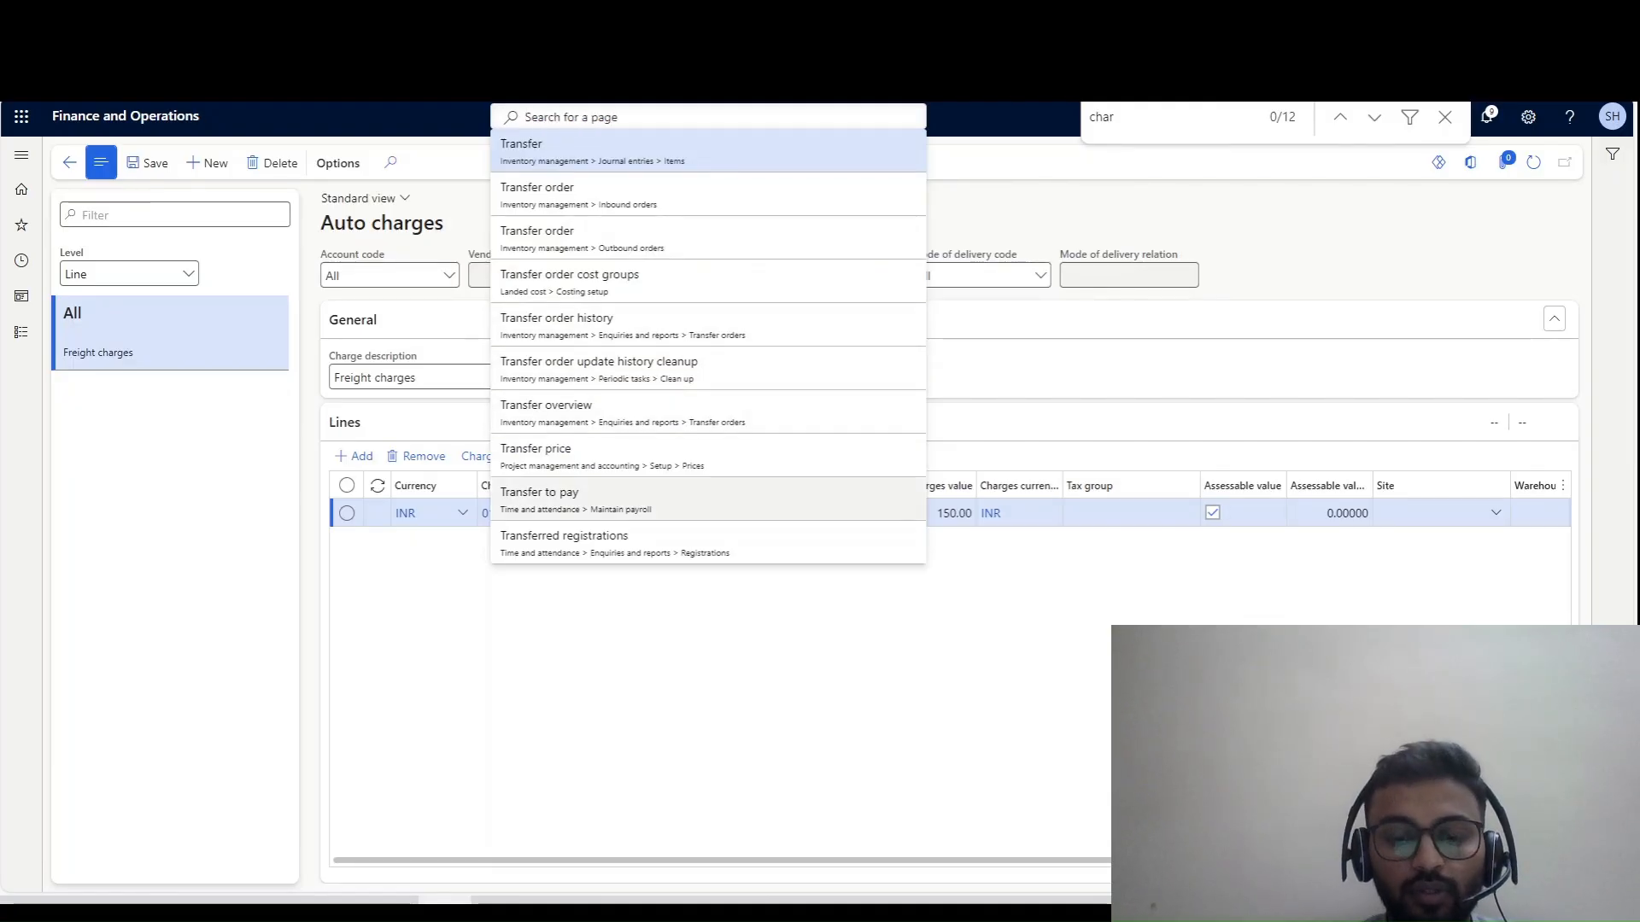
- Find the subledger journal entries not yet transferred and transfer the PR0002 product receipt and INV002 vendor invoice entries immediately
{"action": "type", "text": "subl"}
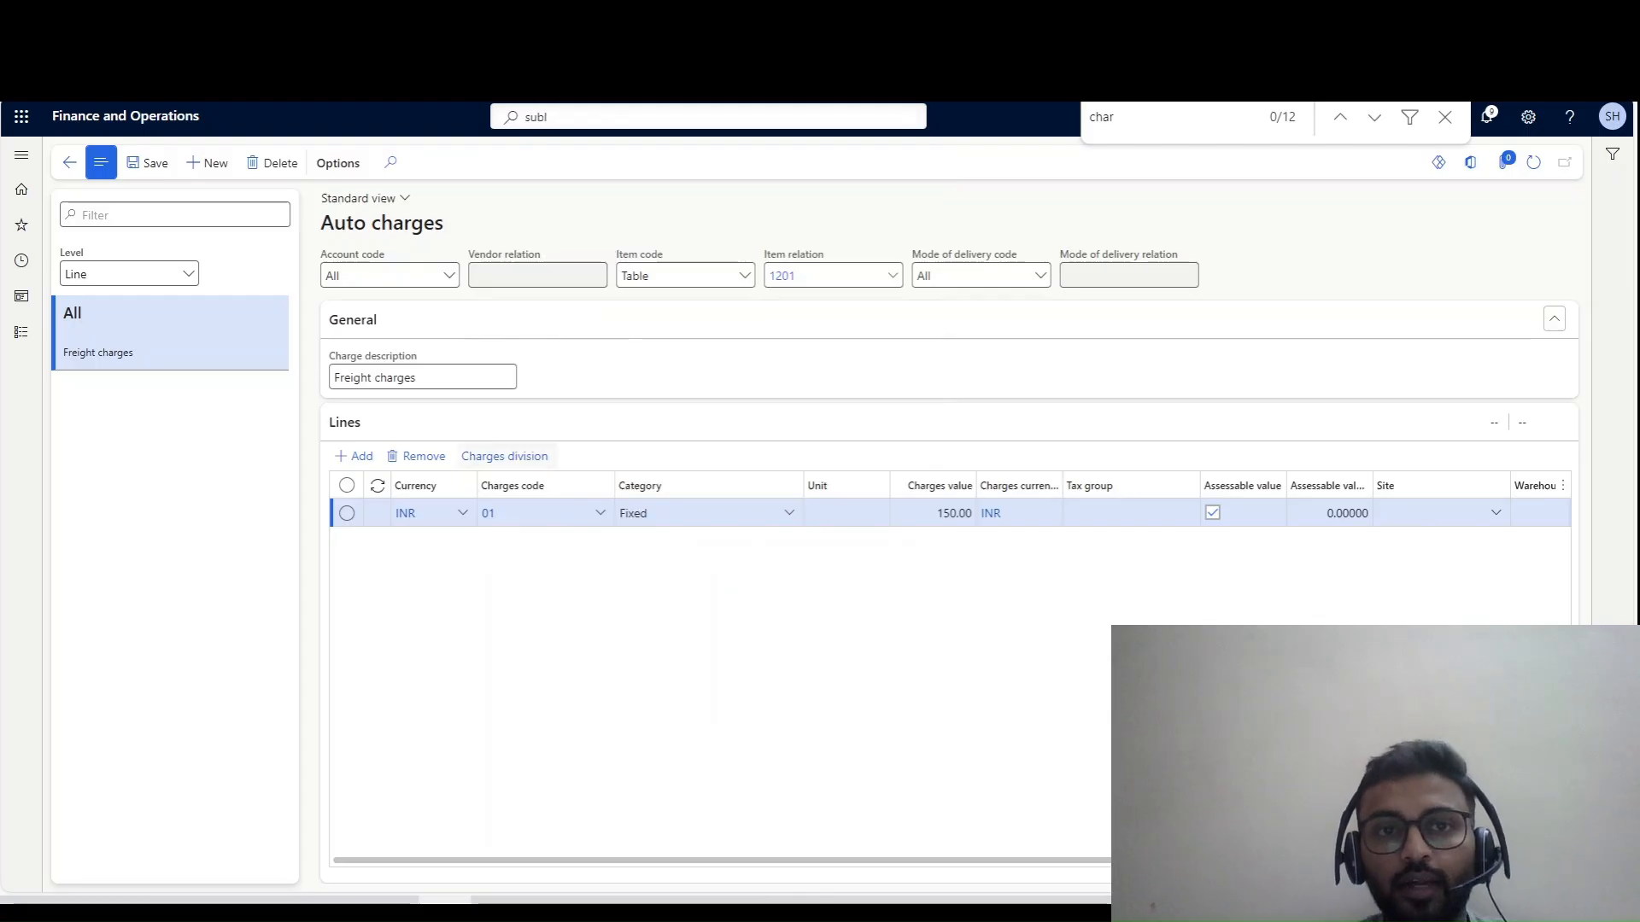
{"action": "key", "text": "Return"}
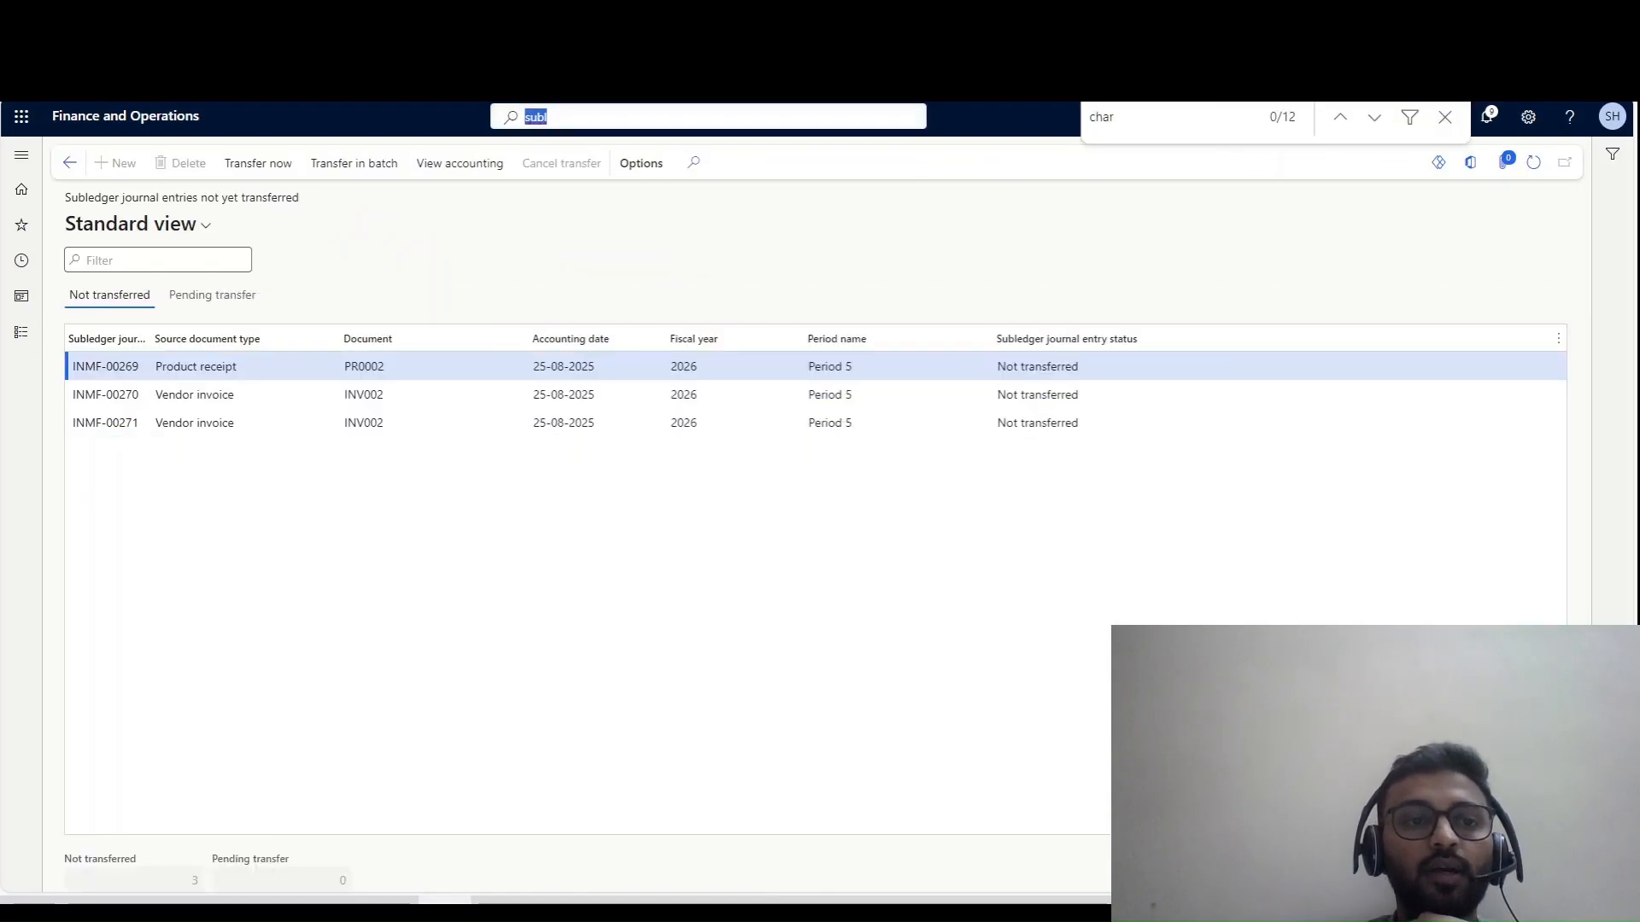
{"action": "left_click", "coordinate": [258, 163]}
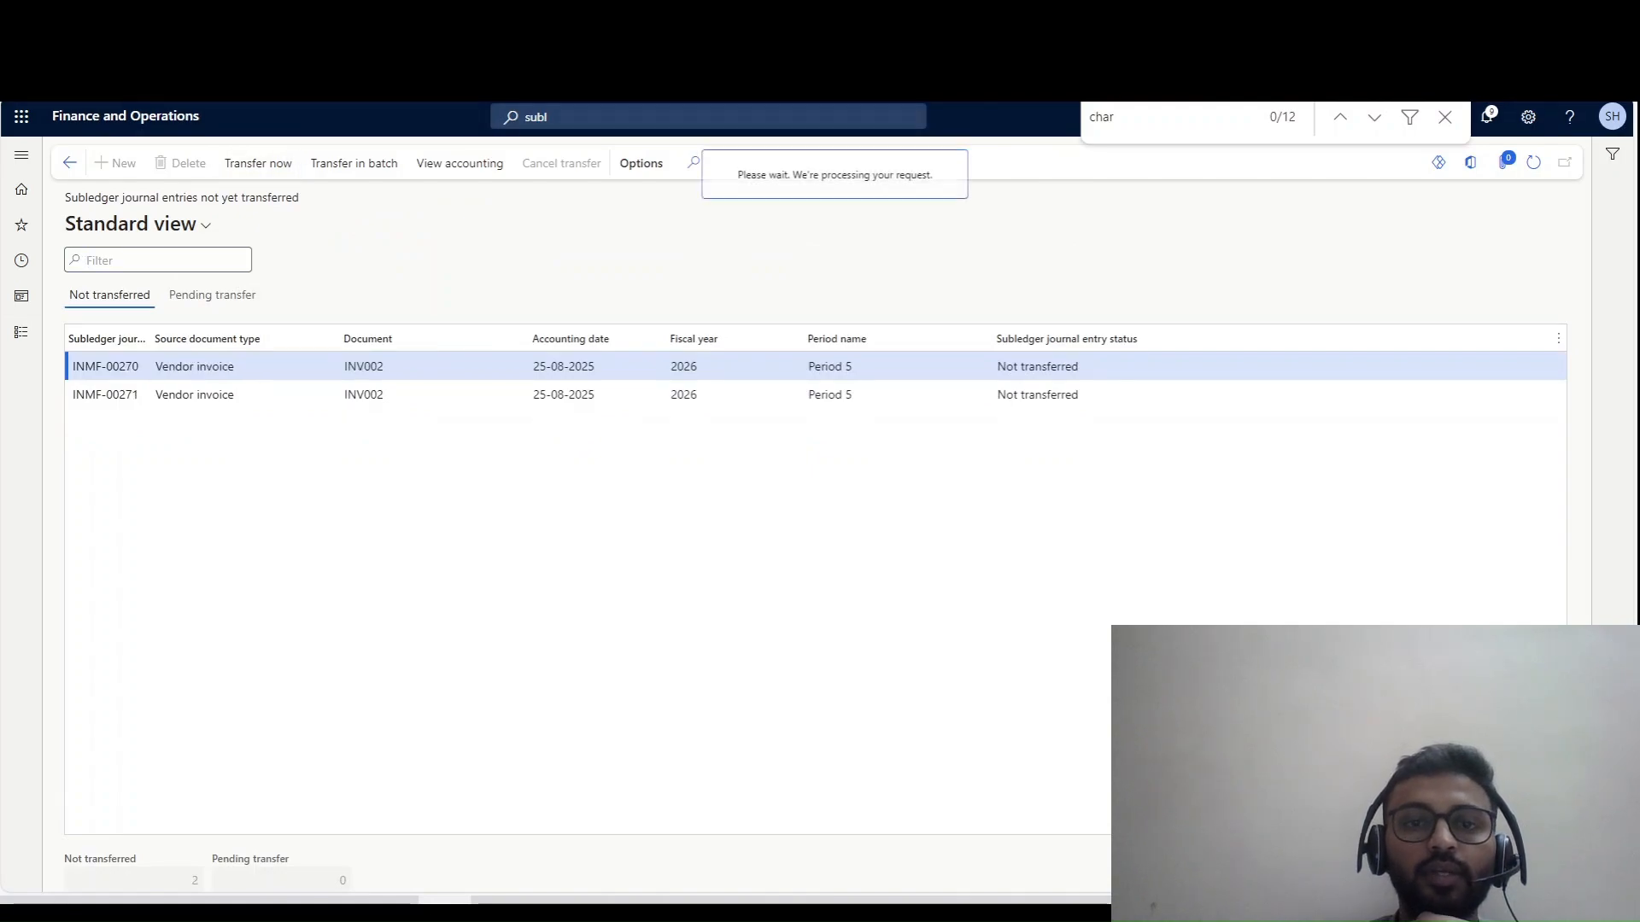
- Return to the voucher transactions of INV002, refresh them, and examine the Freight/Transportation In line and the posting types
{"action": "key", "text": "ctrl+Tab"}
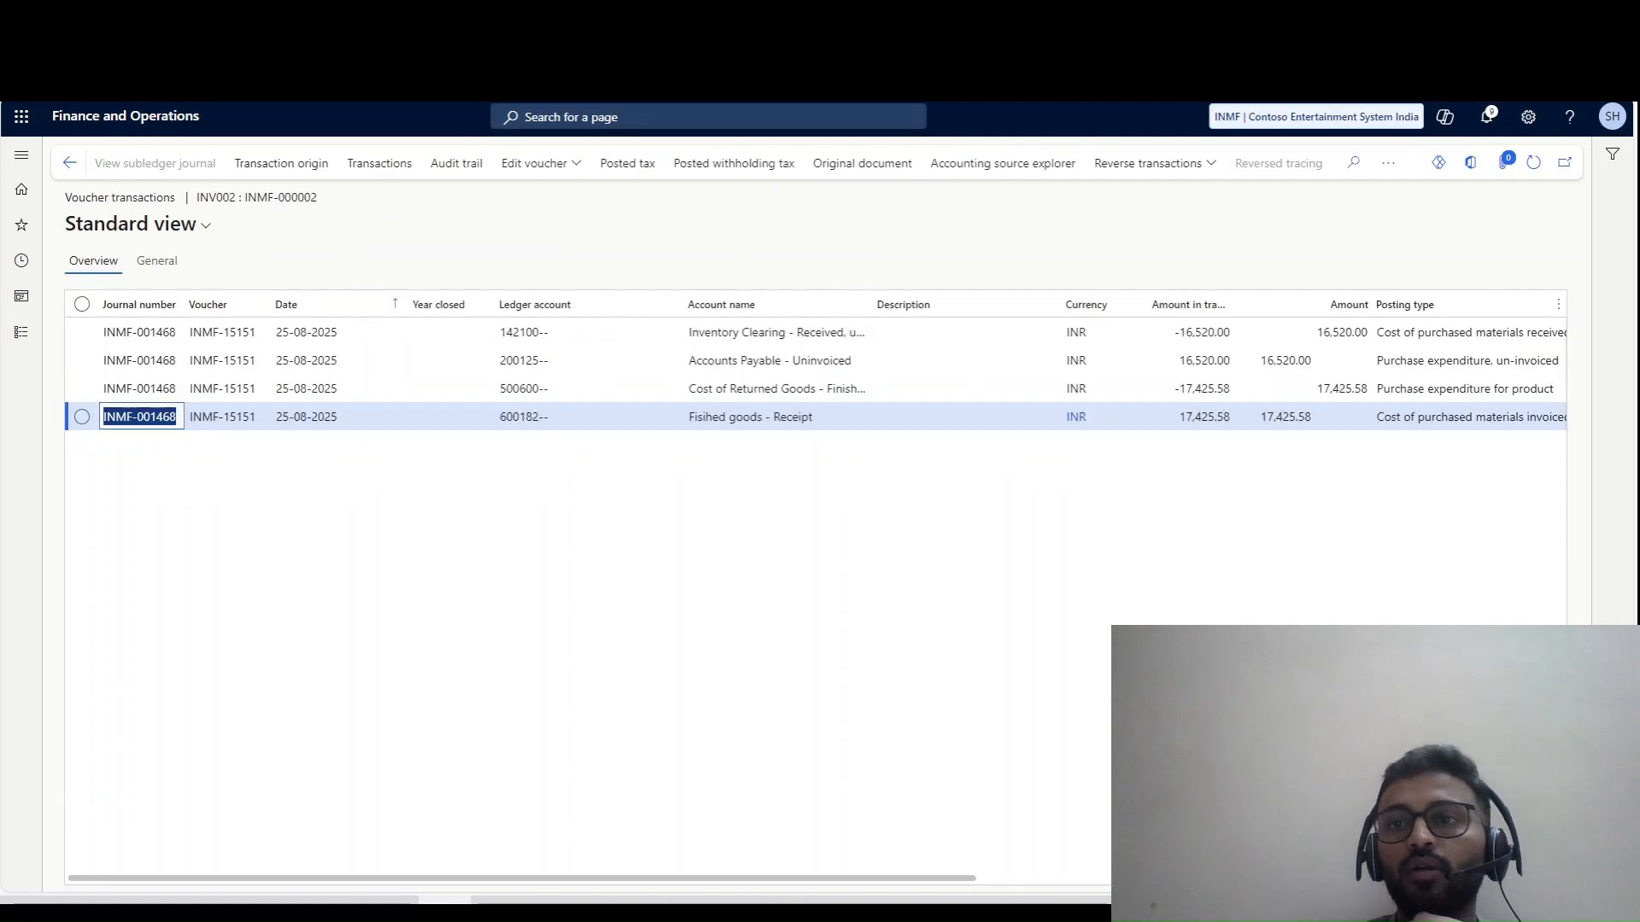
{"action": "left_click", "coordinate": [1533, 163]}
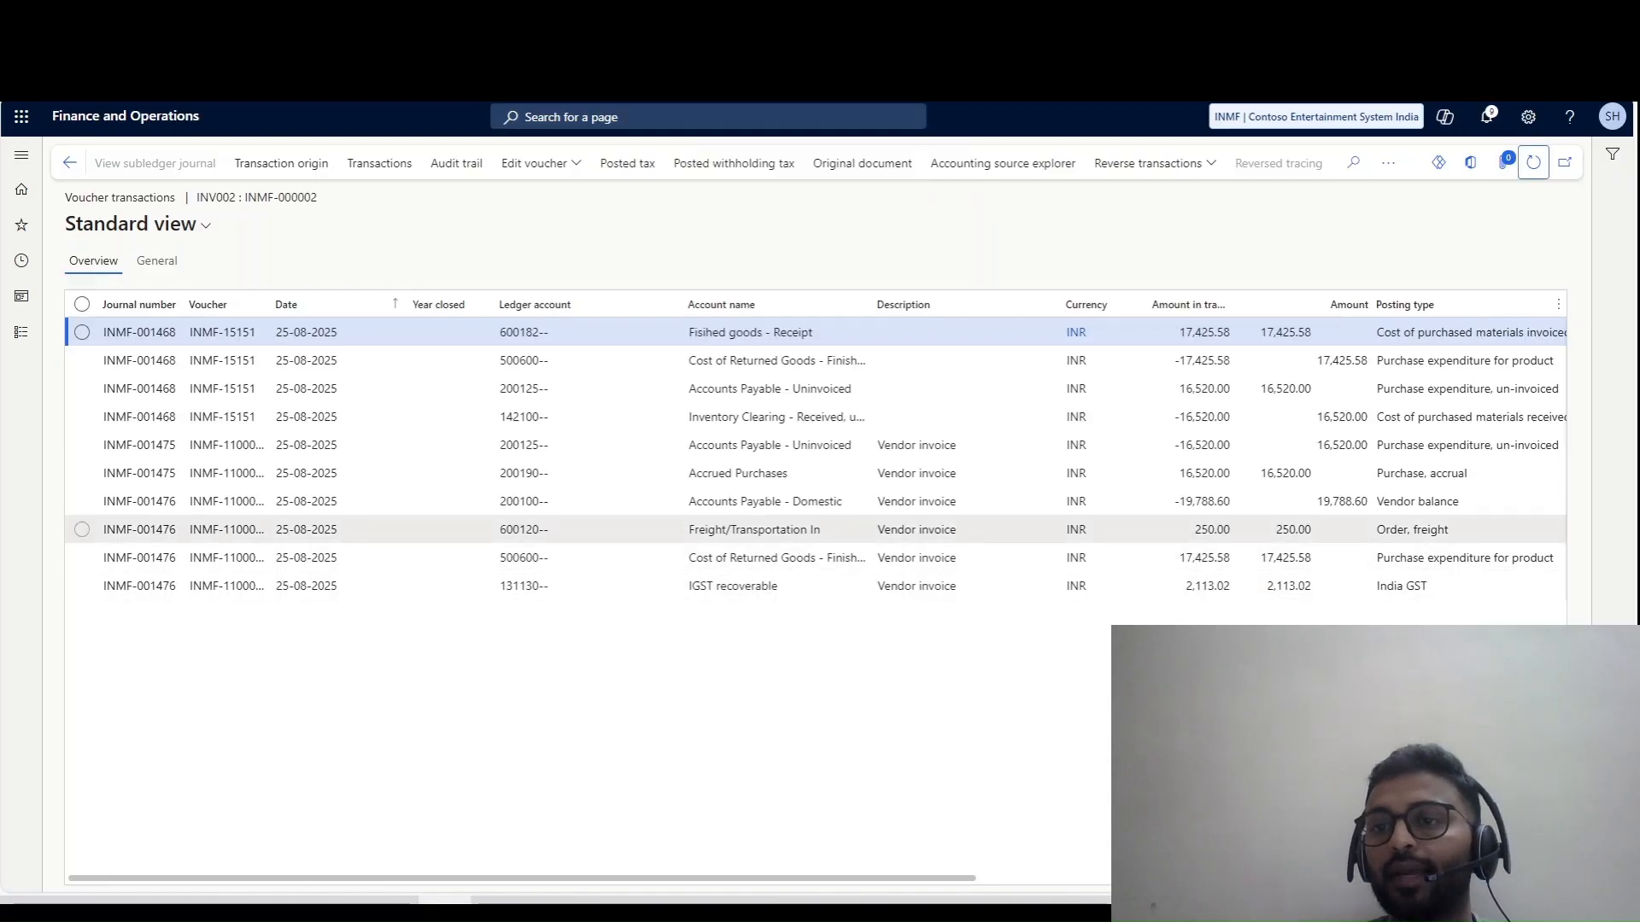
{"action": "left_click", "coordinate": [1305, 529]}
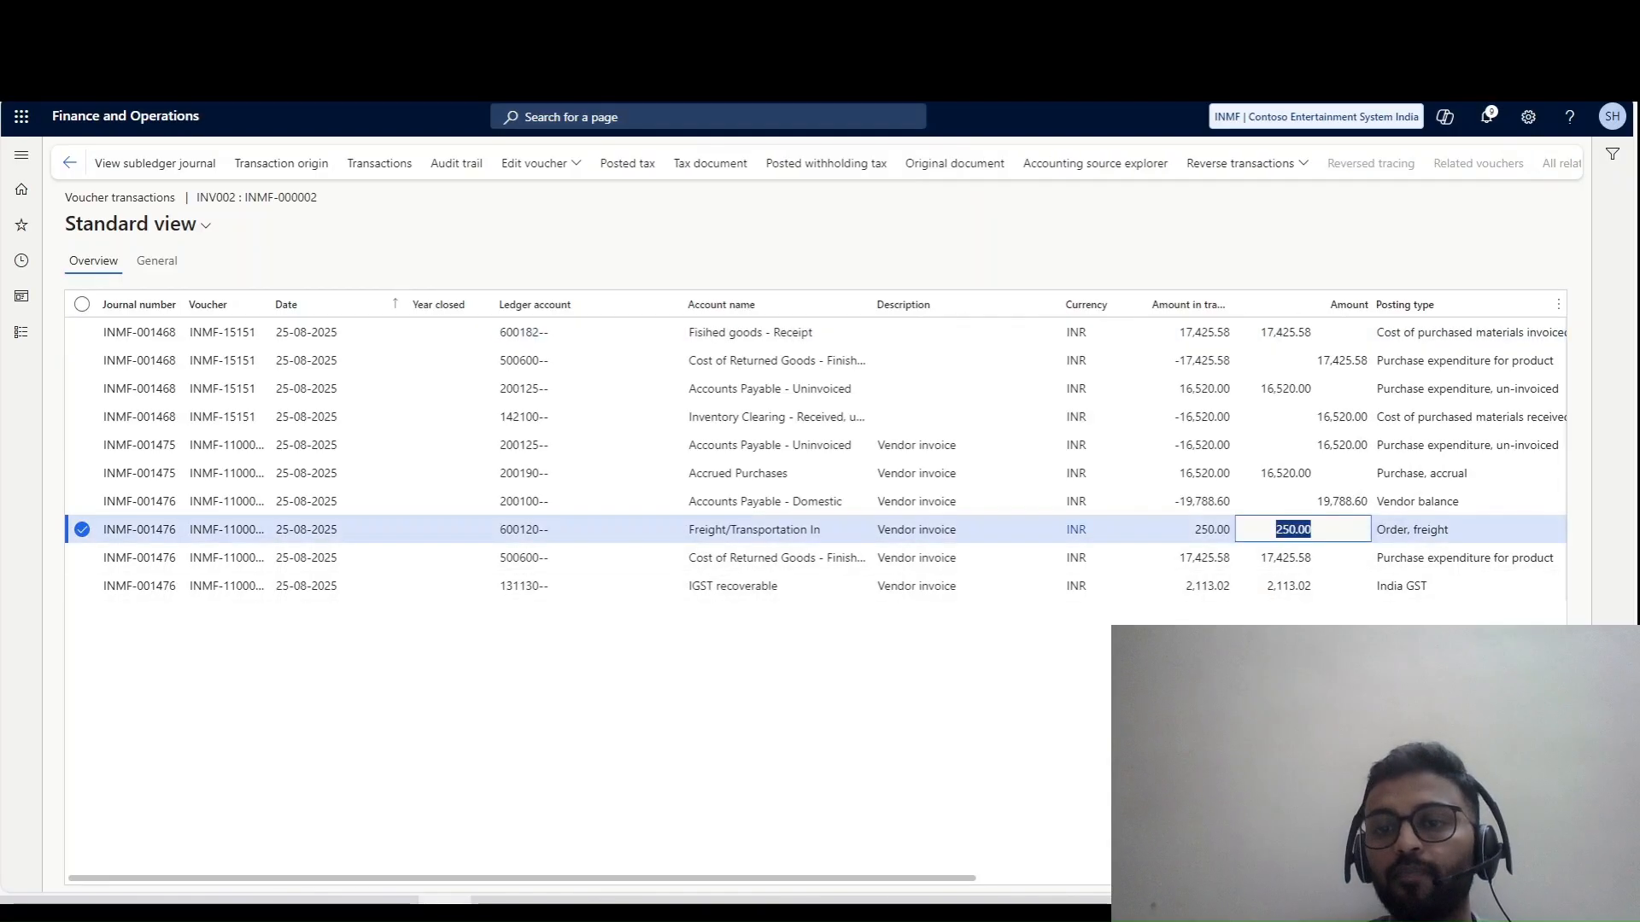
{"action": "left_click_drag", "start_coordinate": [522, 878], "coordinate": [631, 878]}
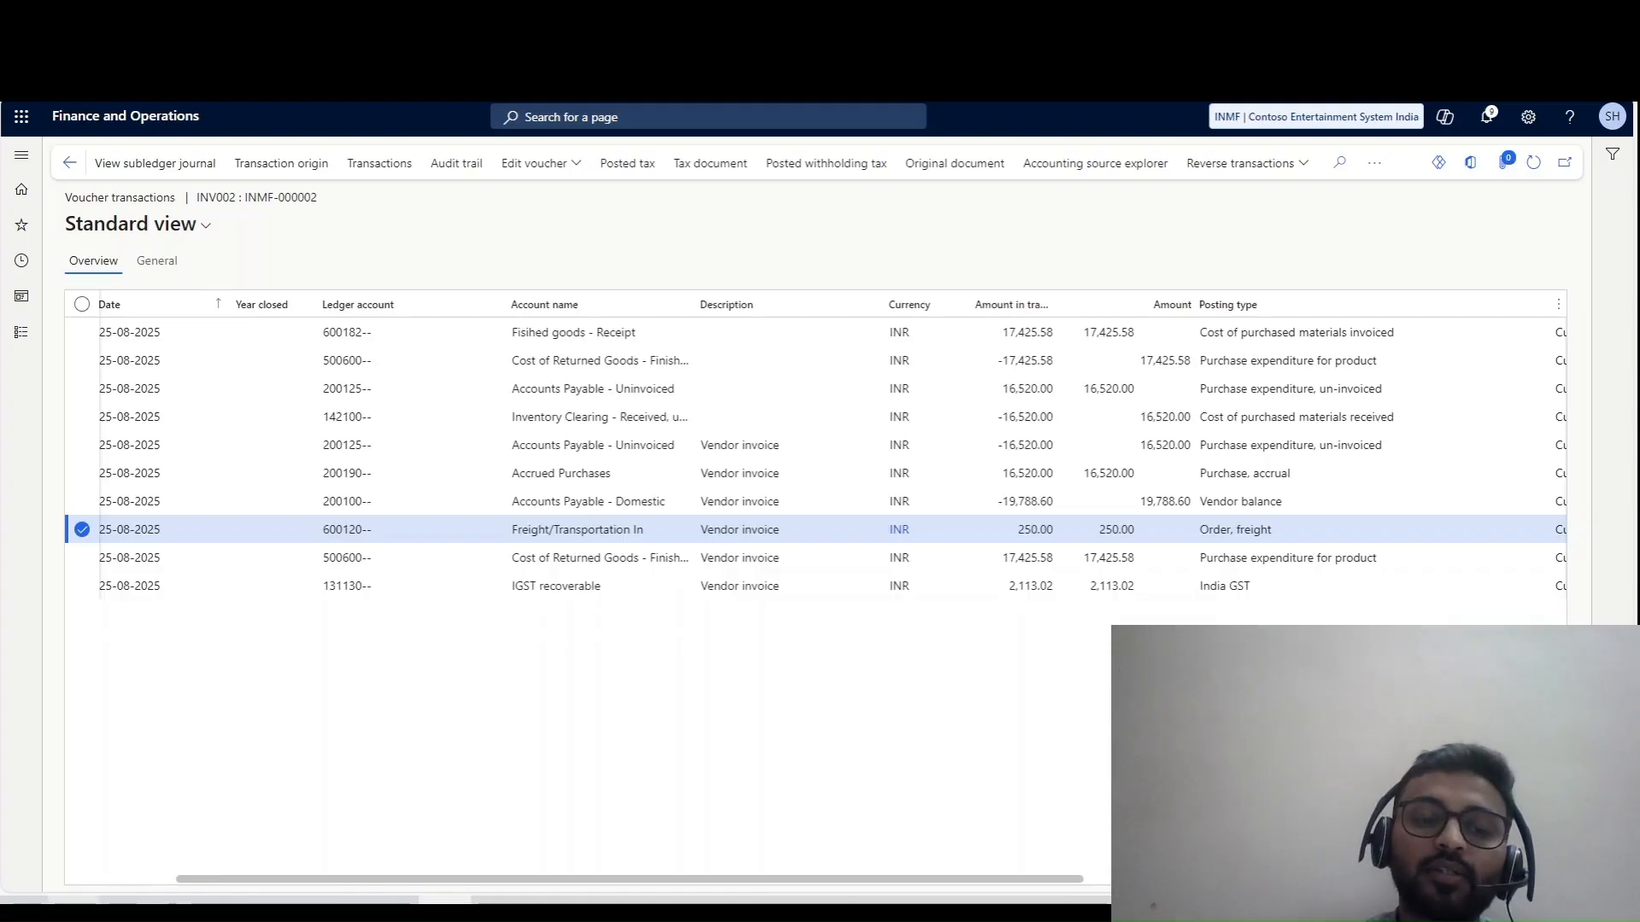
- Switch to the Excel notes and review the charge code concept and journal entry examples from the beginning of Sheet1
{"action": "key", "text": "alt+Tab"}
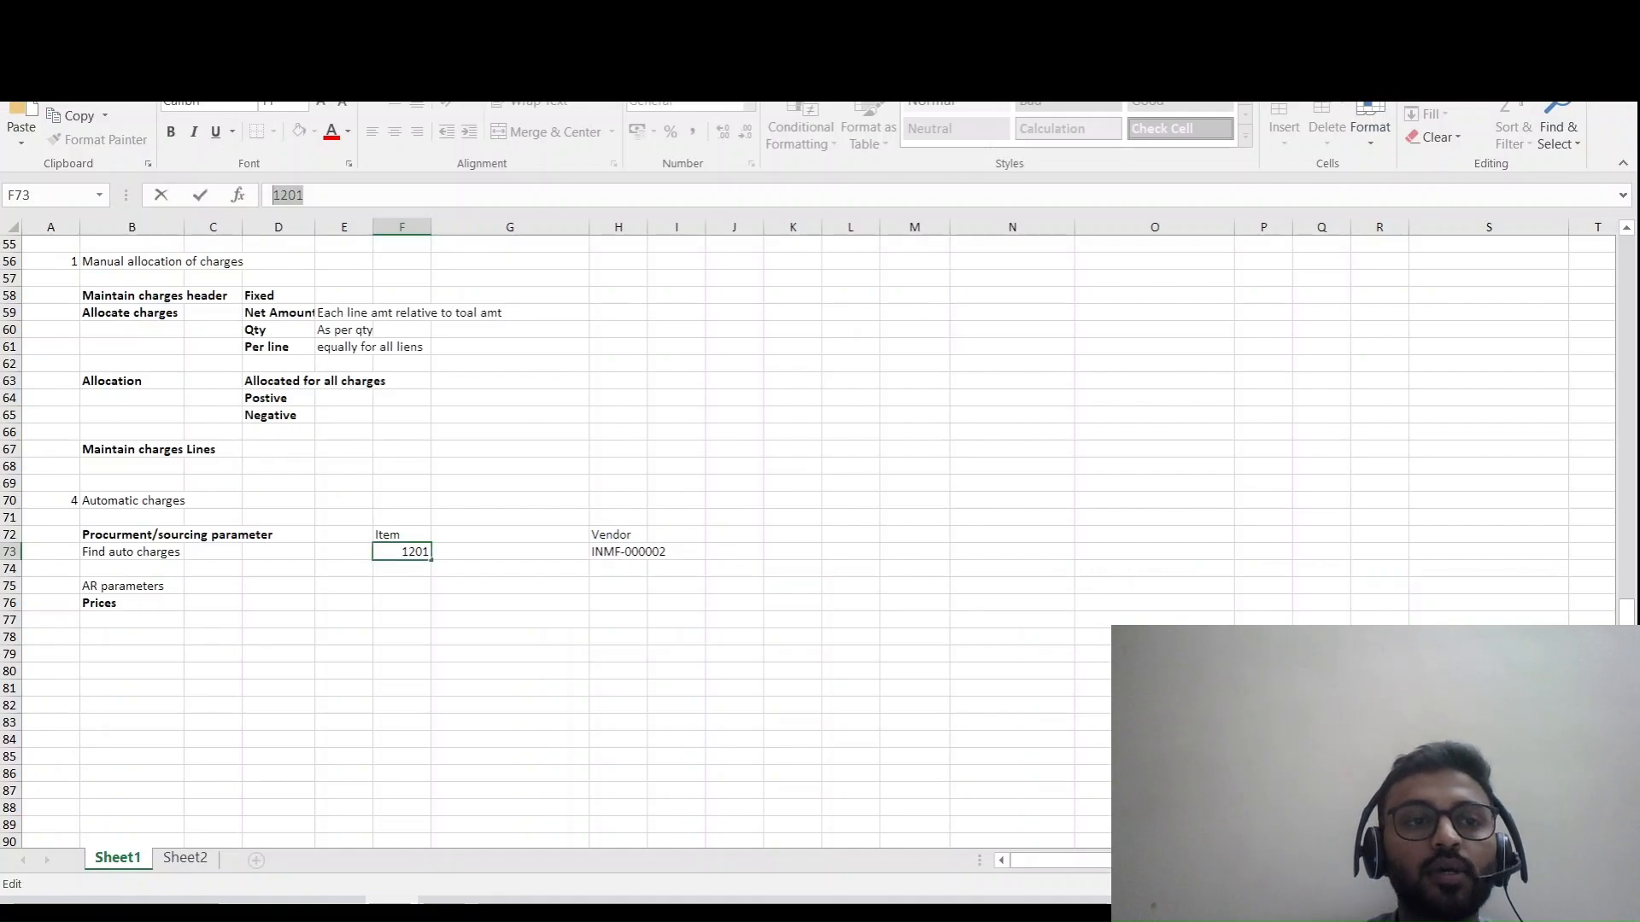
{"action": "left_click", "coordinate": [401, 501]}
{"action": "scroll", "coordinate": [401, 501], "scroll_direction": "up", "scroll_amount": 7}
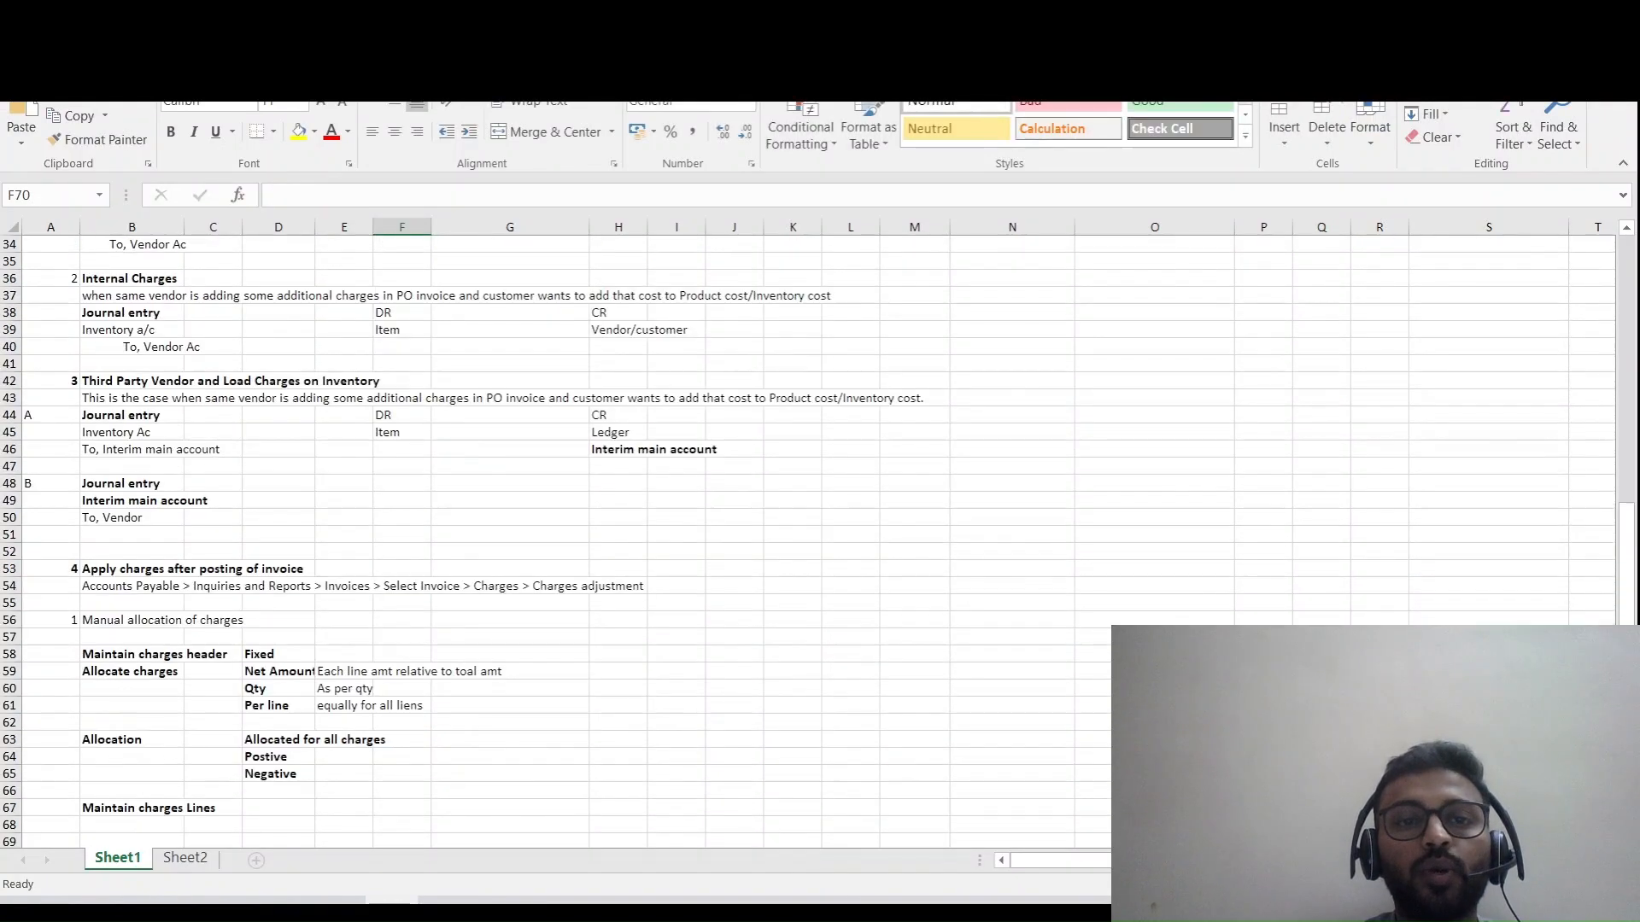
{"action": "scroll", "coordinate": [808, 542], "scroll_direction": "up", "scroll_amount": 11}
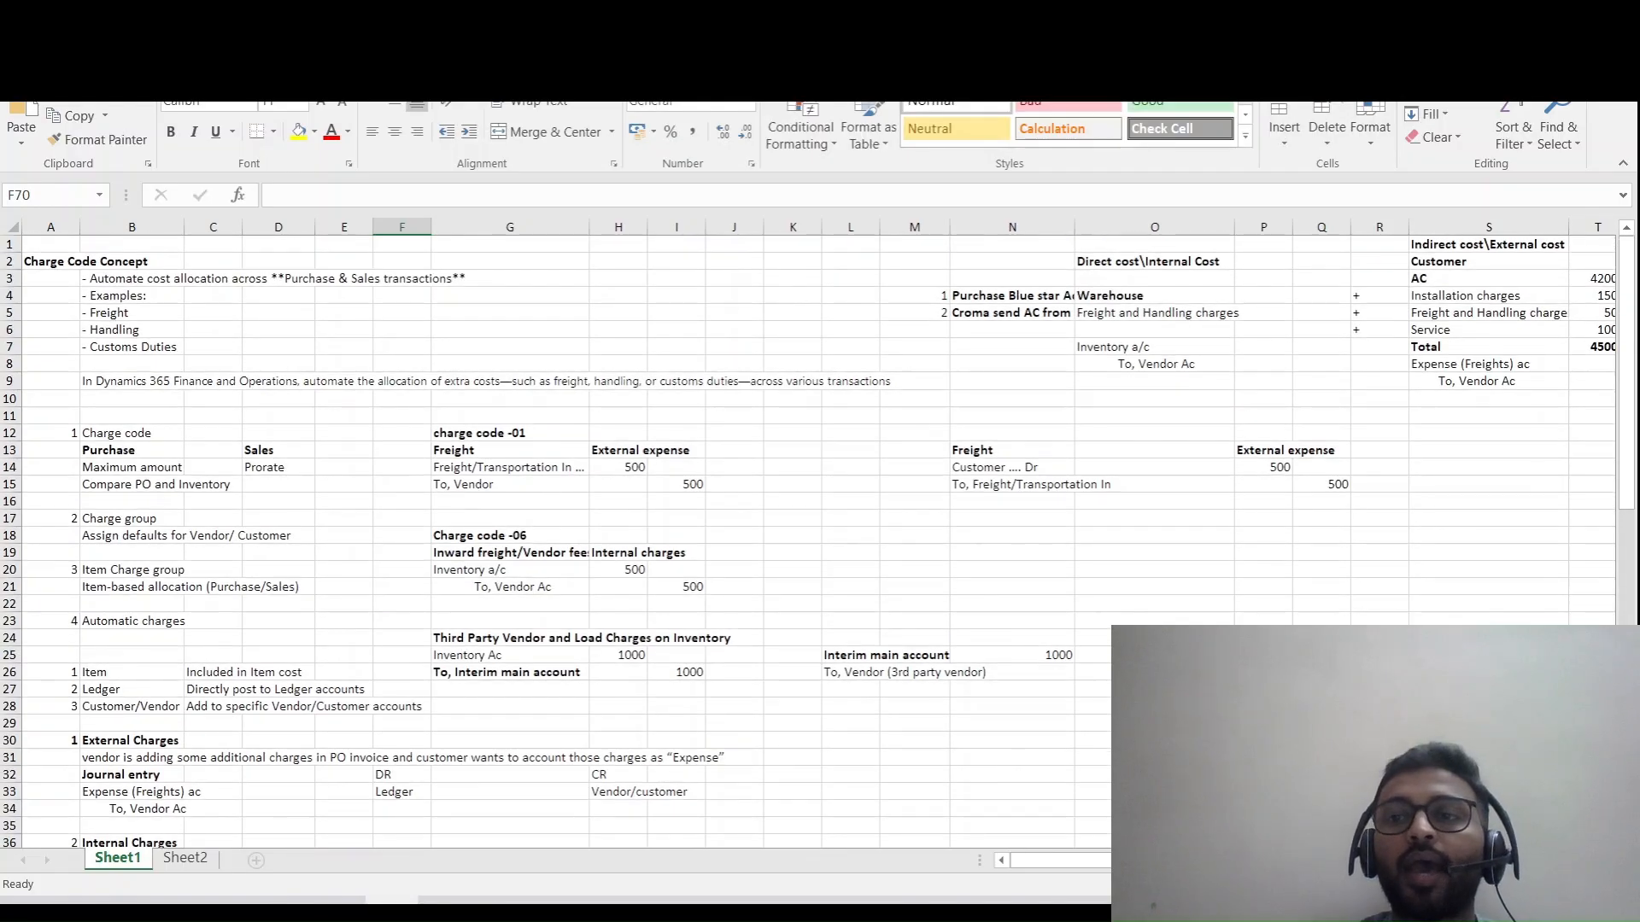